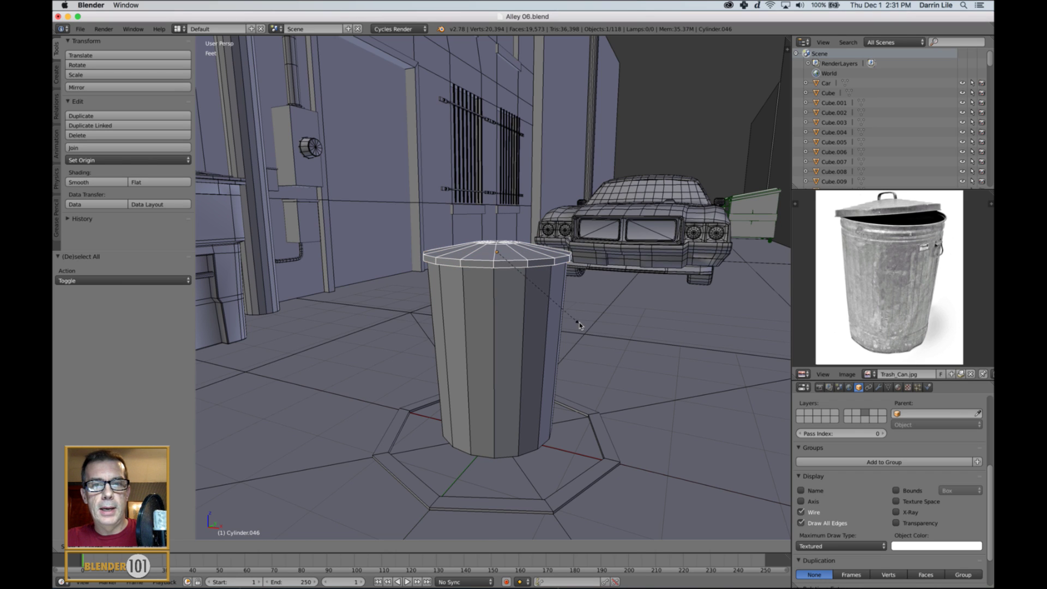
Step: Enlarge the trash can lid by about 1.009 overall and about 1.067 along Z, leaving nothing selected
left_click(580, 323)
scroll(564, 342, "up", 2)
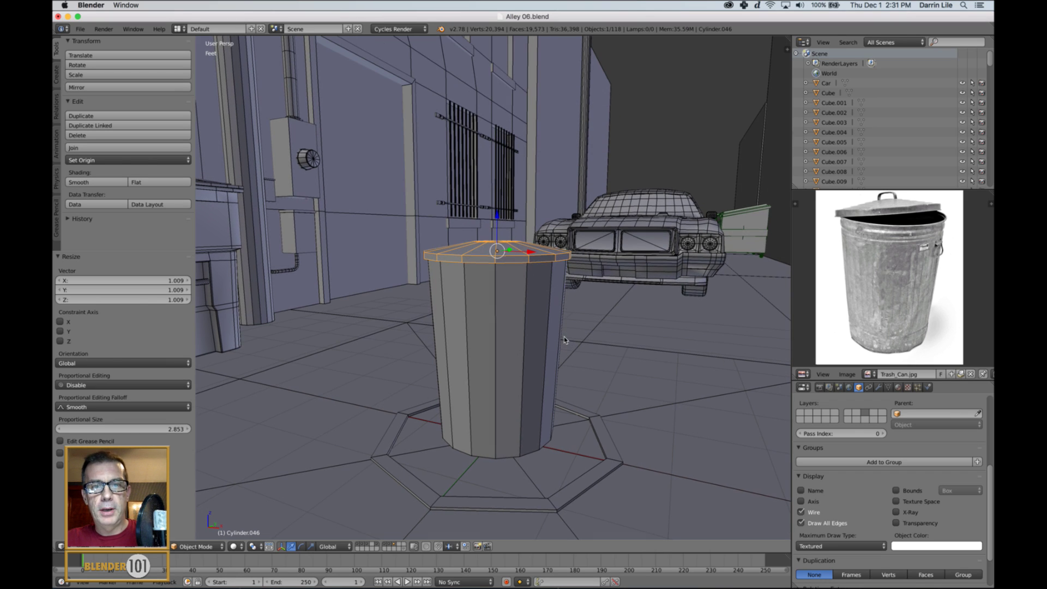
key("s")
left_click(588, 352)
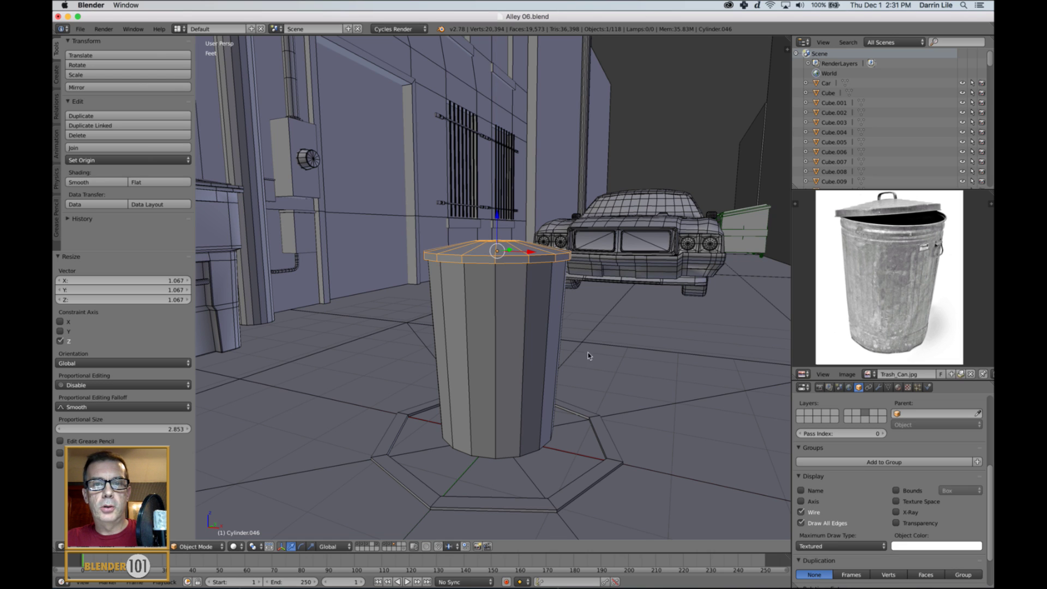
middle_click_drag(541, 358, 583, 363)
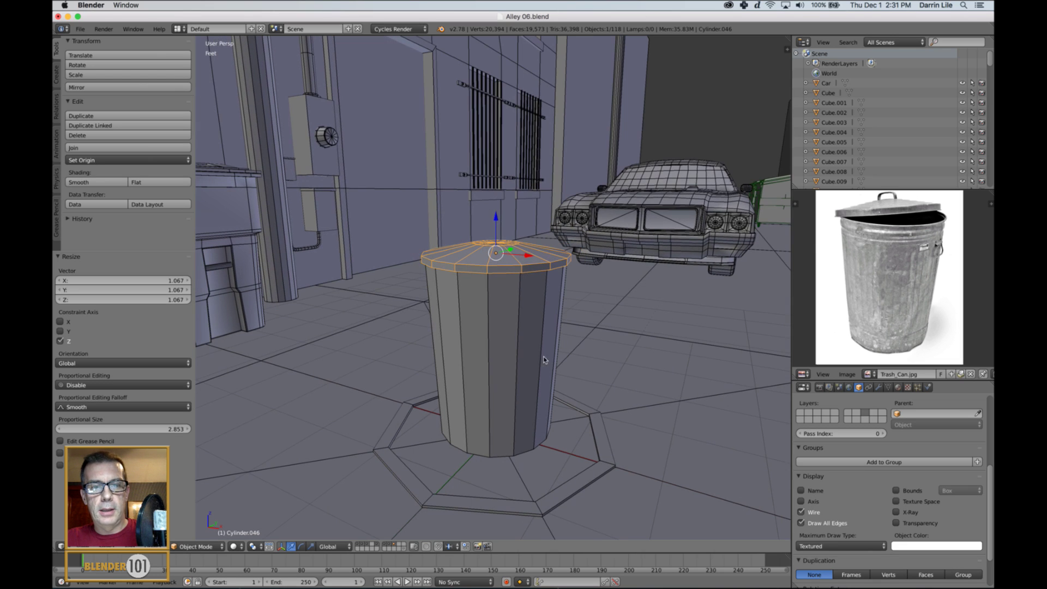
key("a")
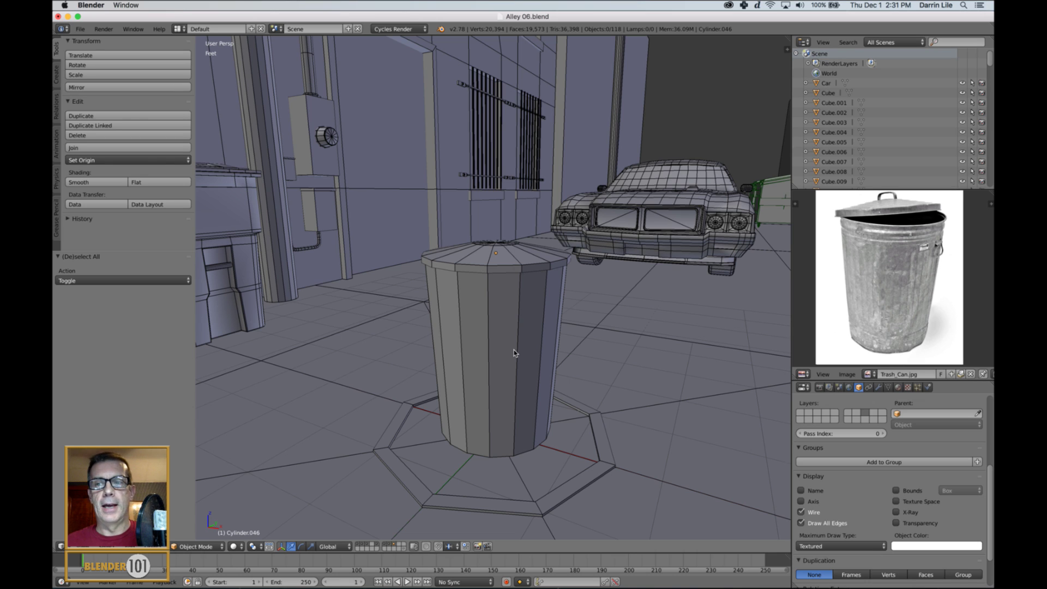
Step: Show only the layer that contains the trash can and its lid
left_click(394, 545)
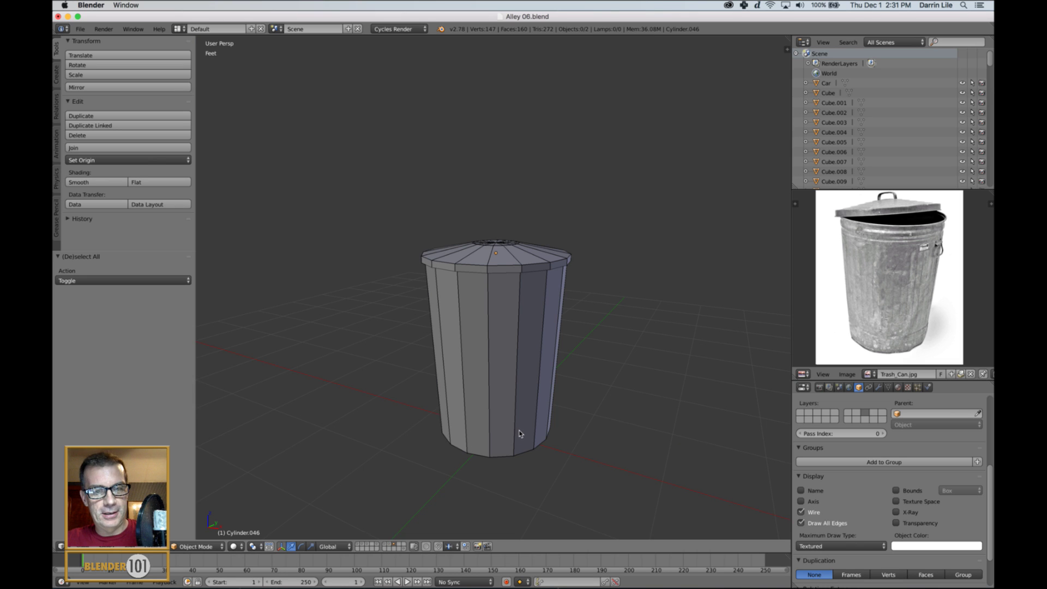
middle_click_drag(519, 433, 530, 381)
scroll(505, 428, "up", 5)
scroll(545, 370, "down", 5)
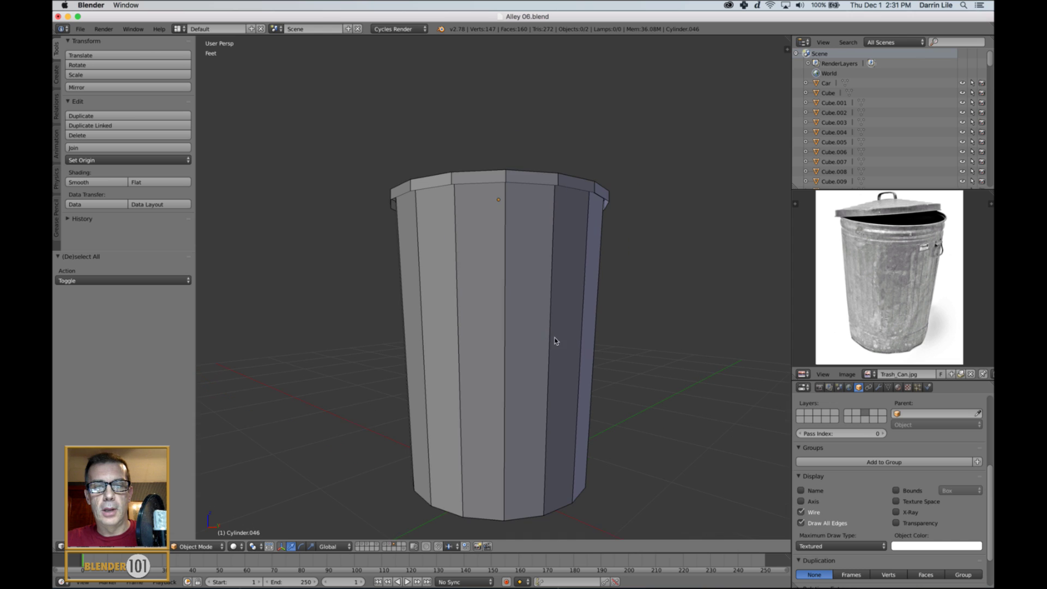
middle_click_drag(554, 343, 551, 356)
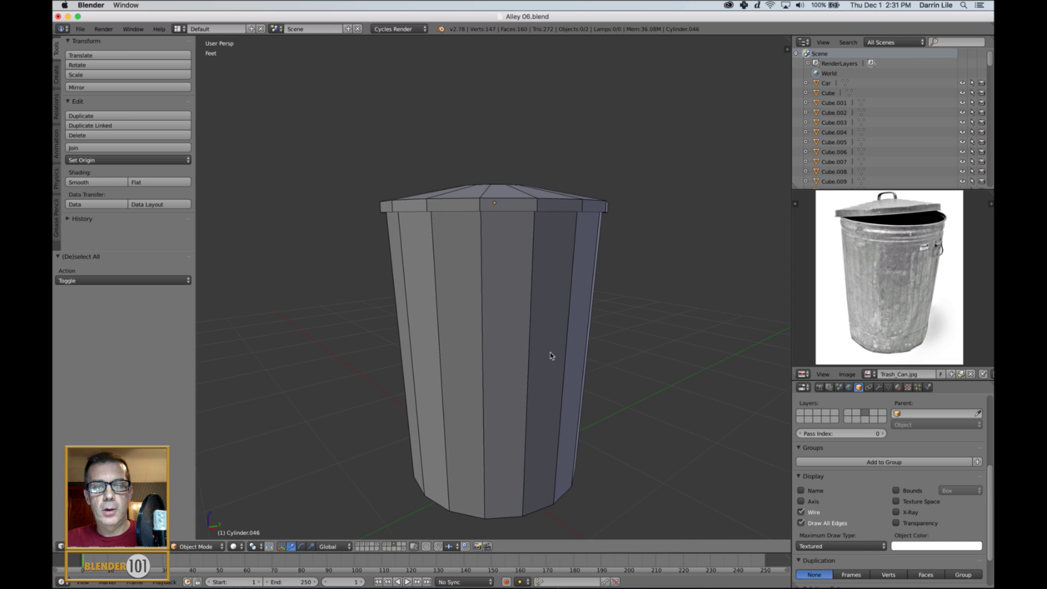
Step: Select the lid and the can body together and examine them from below and above
right_click(510, 195)
right_click(531, 272, "shift")
scroll(546, 288, "down", 3)
middle_click_drag(563, 302, 555, 275)
scroll(557, 295, "up", 2)
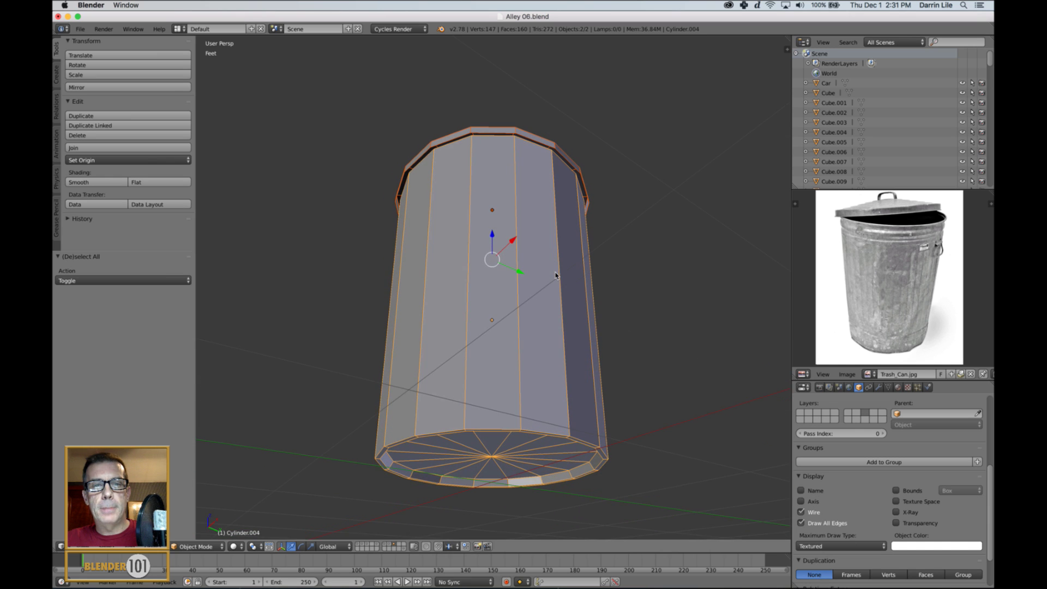
middle_click_drag(543, 237, 530, 296)
scroll(537, 267, "up", 3)
scroll(532, 266, "down", 3)
Step: Isolate the lid by hiding all unselected objects
right_click(537, 236)
key("shift+h")
scroll(525, 277, "down", 2)
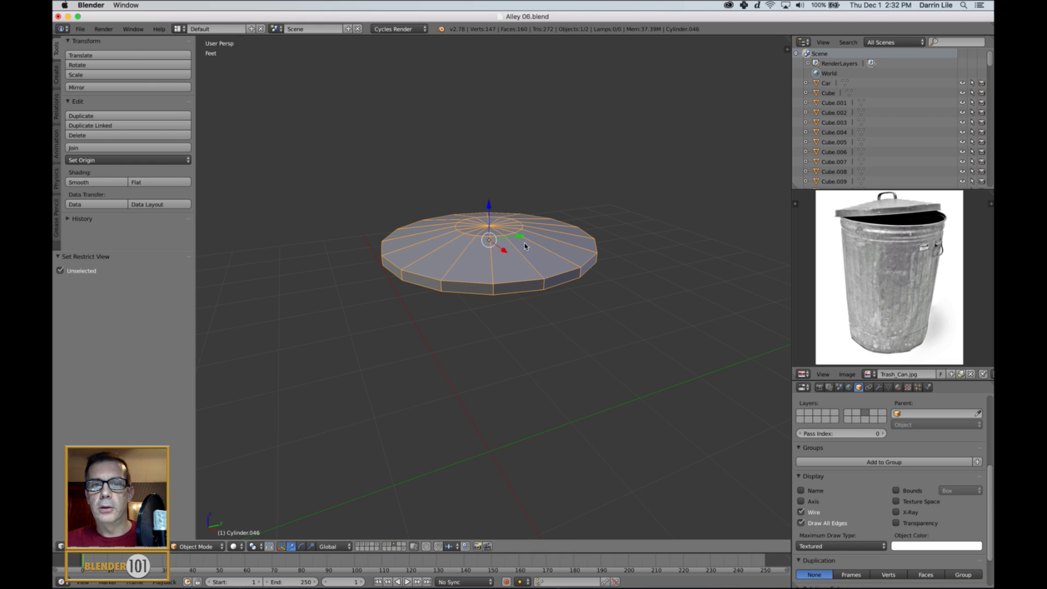
scroll(523, 248, "up", 5)
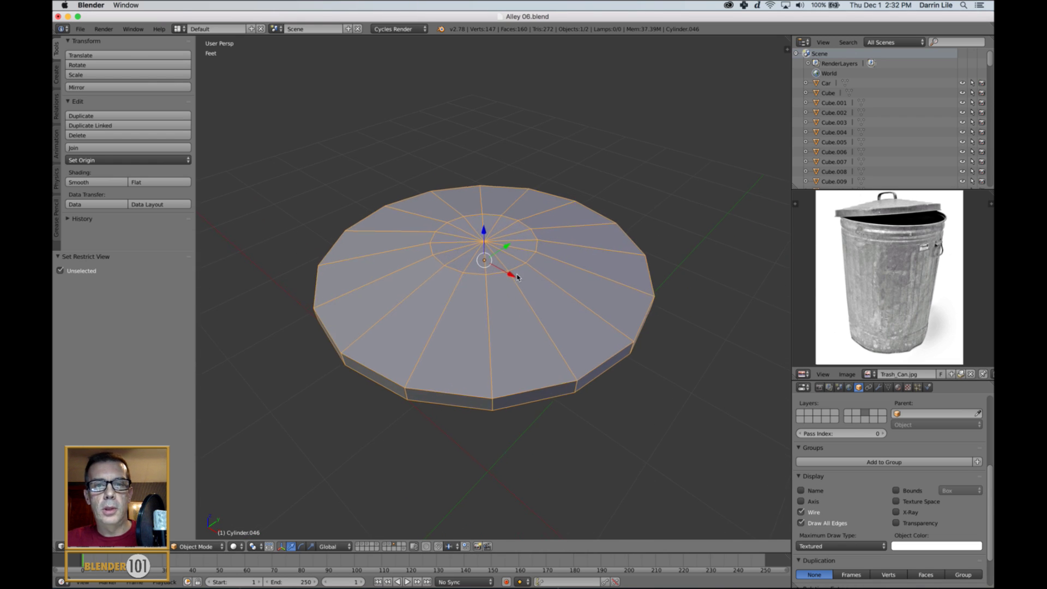
Step: Snap the 3D cursor to the vertex at the centre of the lid's top and deselect the lid in Object Mode
middle_click_drag(515, 273, 522, 279, "shift")
key("Tab")
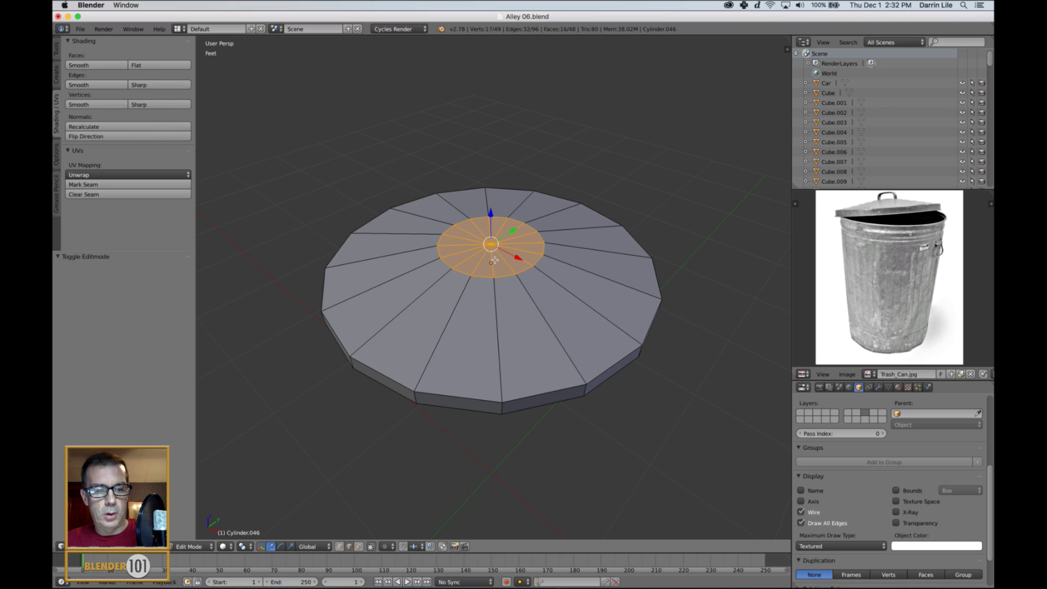
key("ctrl+Tab")
left_click(492, 256)
right_click(491, 245)
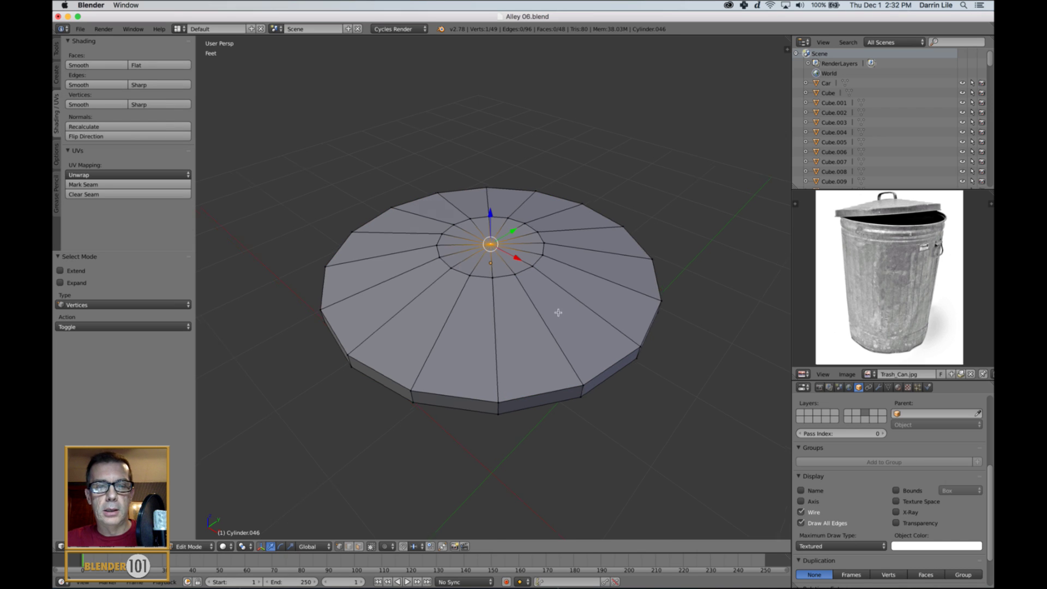
middle_click_drag(558, 313, 557, 302)
key("shift+s")
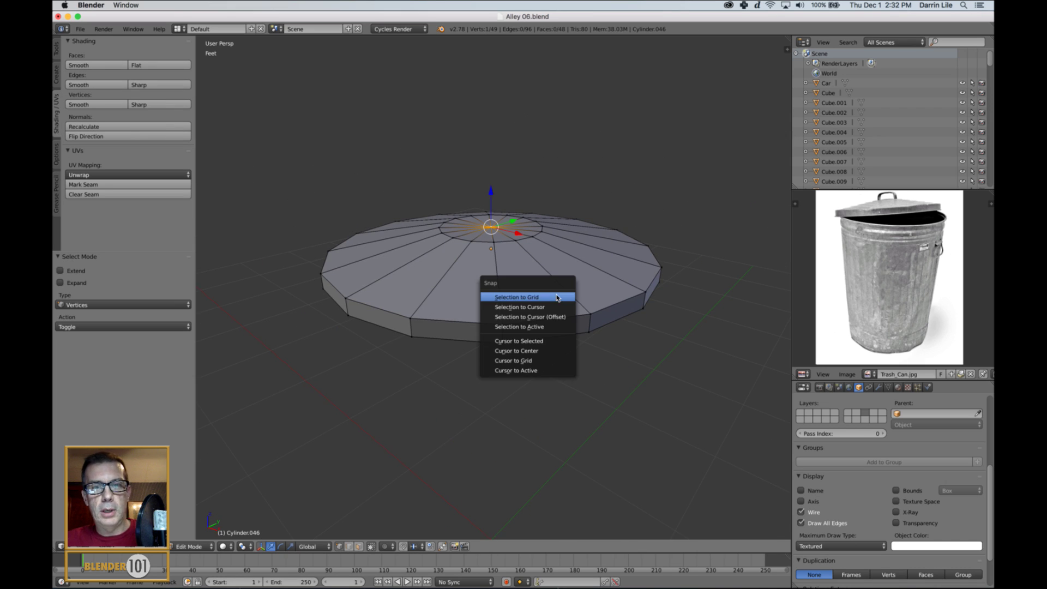
left_click(538, 342)
key("Tab")
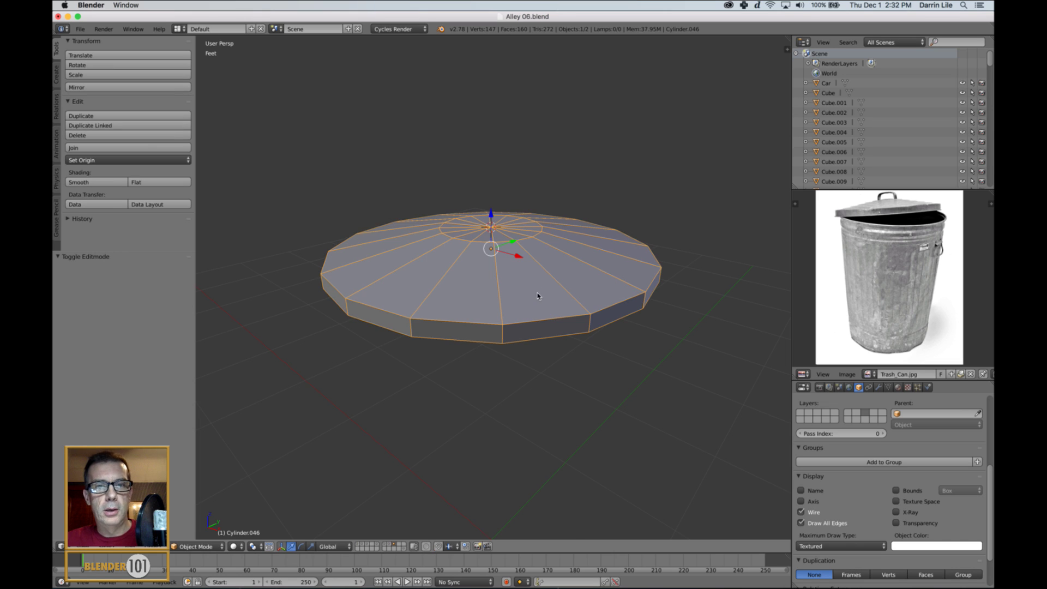
scroll(537, 296, "down", 3)
key("a")
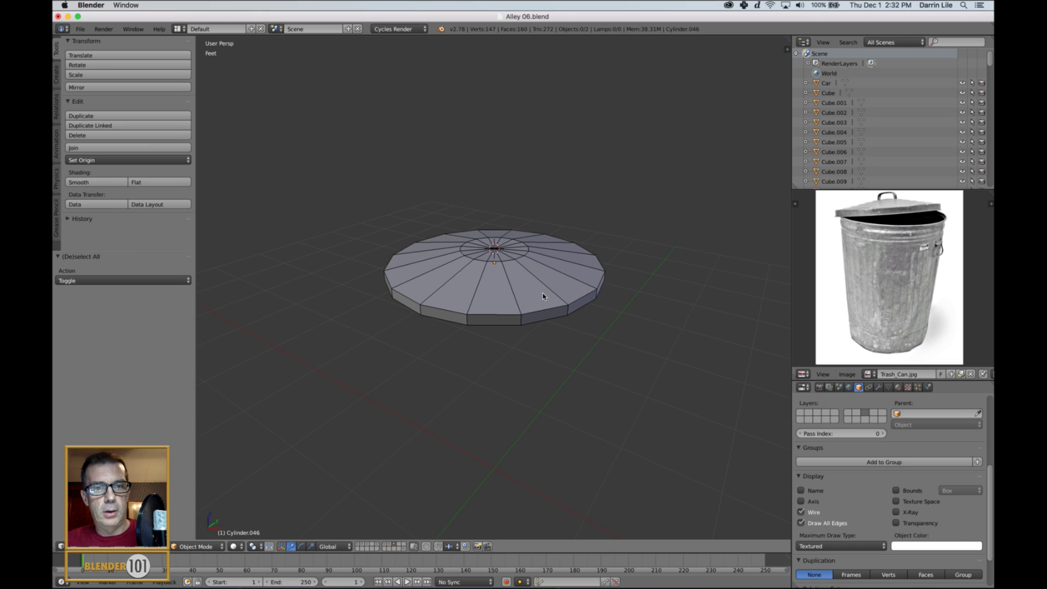
Step: Add a cube at the 3D cursor and scale it down to about 0.155
left_click(57, 75)
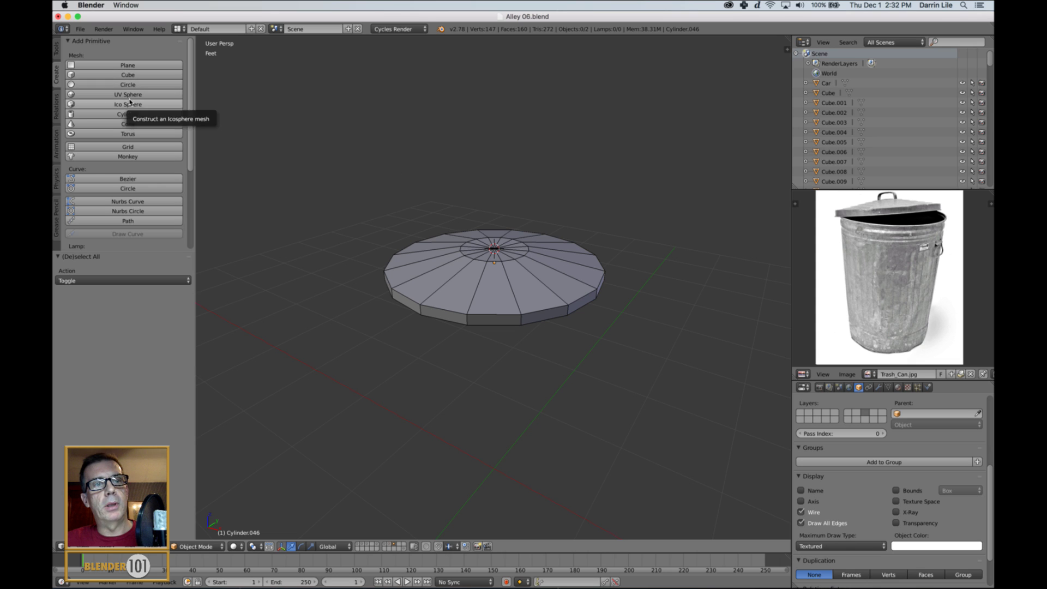
left_click(132, 74)
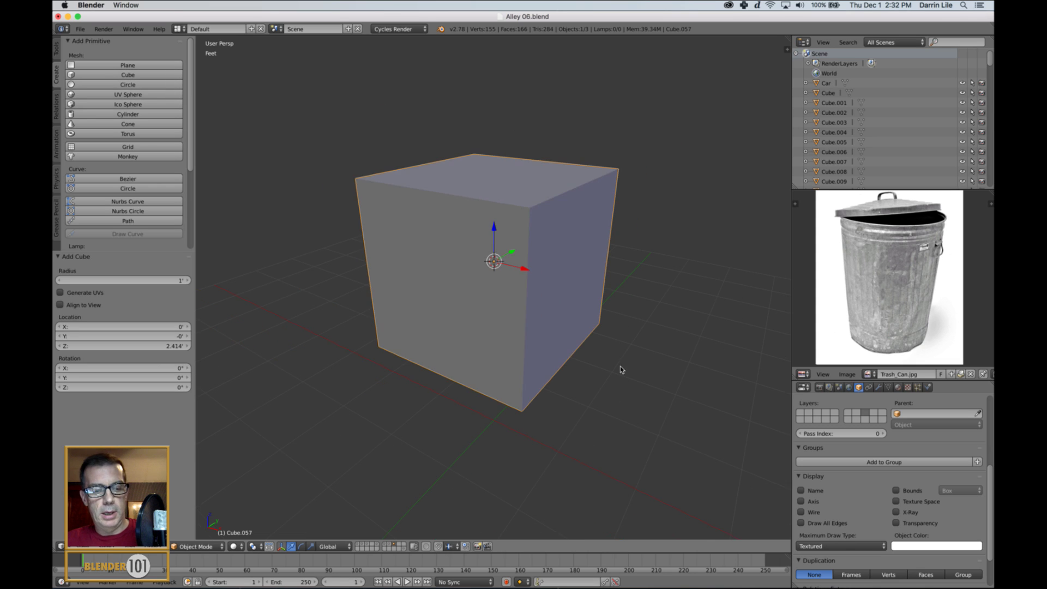
key("z")
key("z")
key("s")
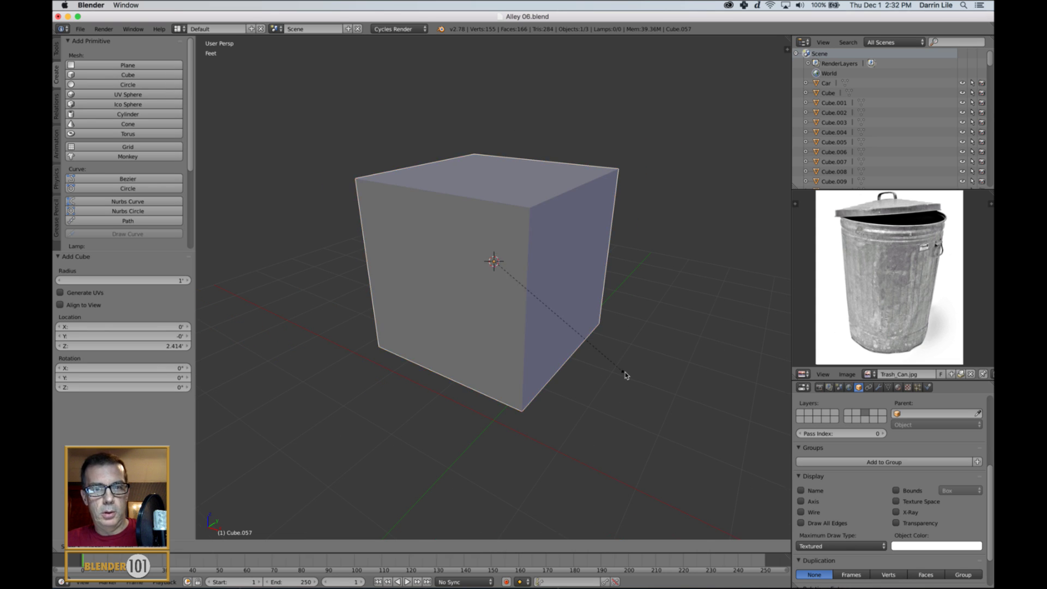
left_click(519, 280)
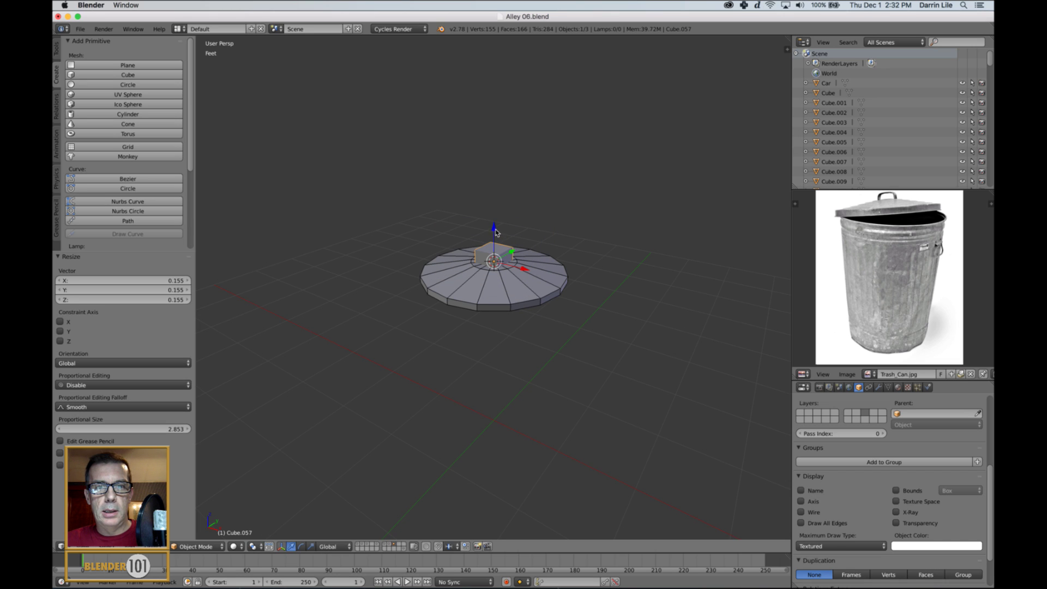
Step: Raise the cube about 2 inches above the lid's centre and flatten it to about 0.106 along Z
left_click_drag(495, 230, 495, 217)
scroll(590, 341, "up", 3)
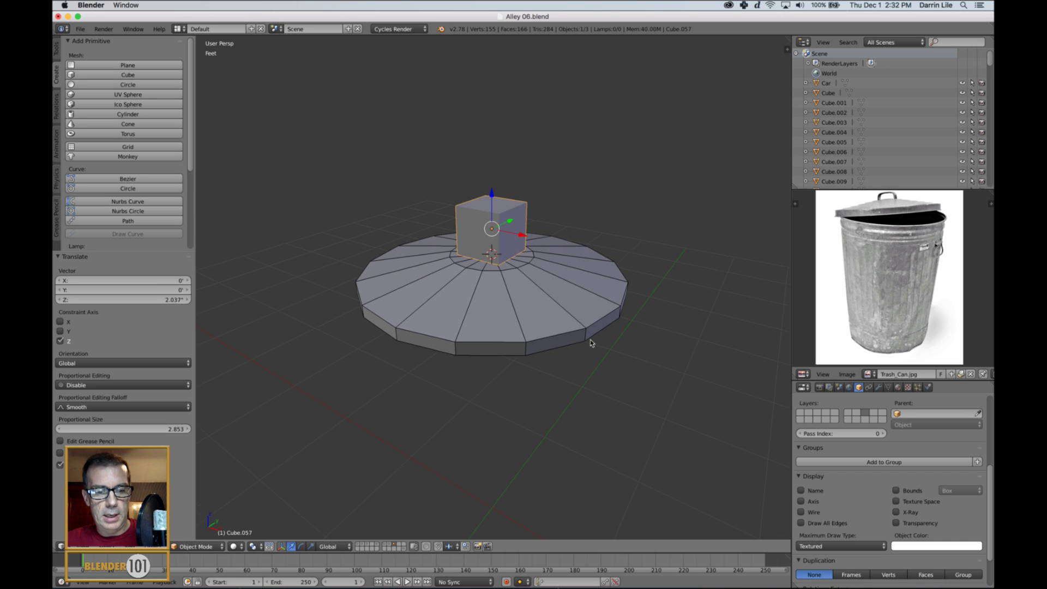
key("s")
key("z")
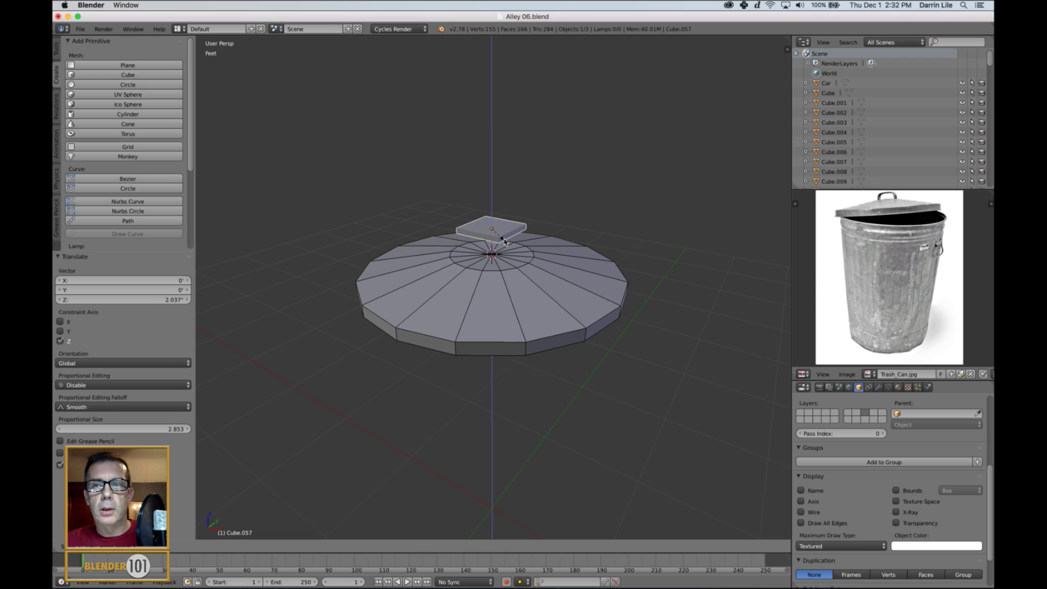
left_click(504, 241)
Step: Check the lid handle in the reference photo and narrow the flat block to about 0.353 along Y
scroll(897, 246, "up", 5)
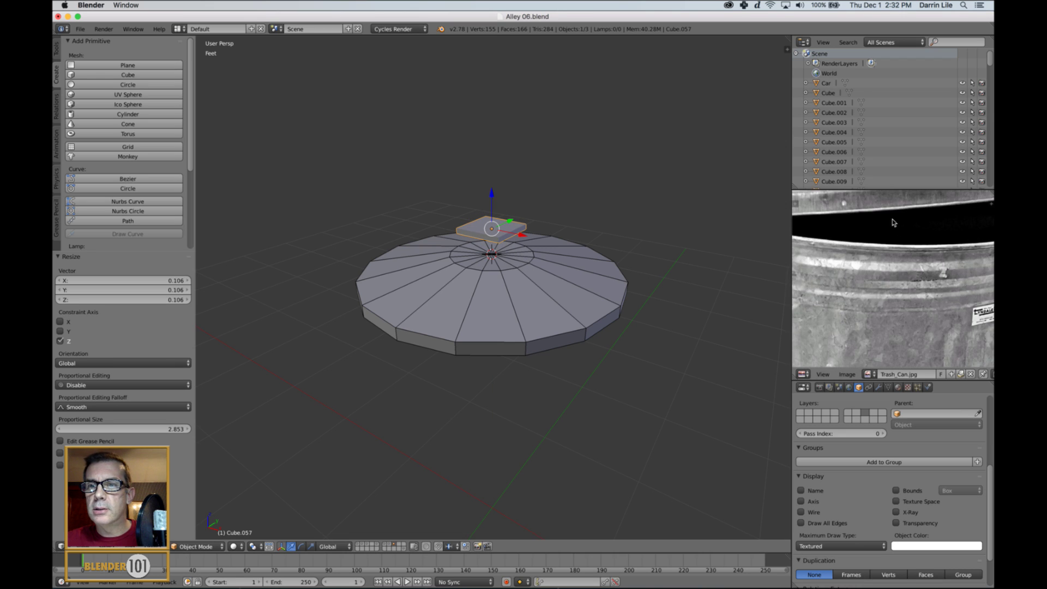
middle_click_drag(893, 222, 937, 357)
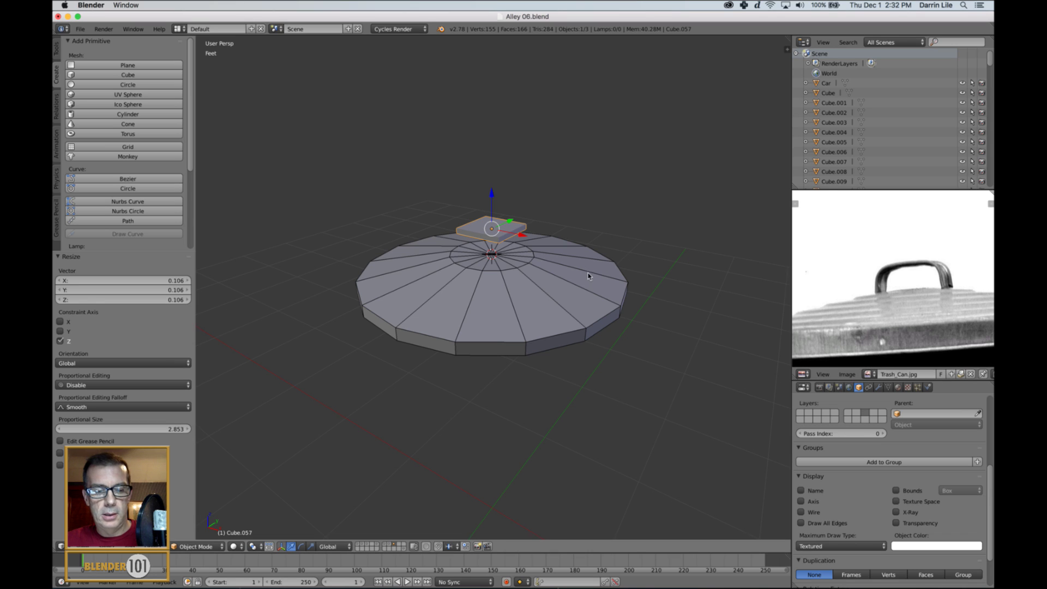
middle_click_drag(588, 276, 596, 299)
key("s")
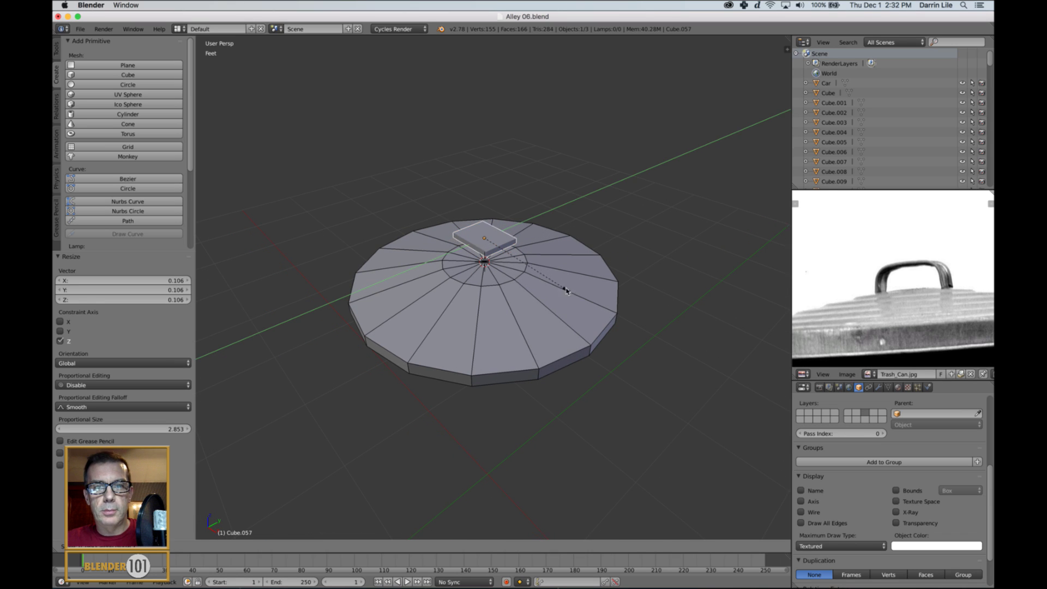
key("y")
left_click(521, 267)
scroll(519, 275, "up", 2)
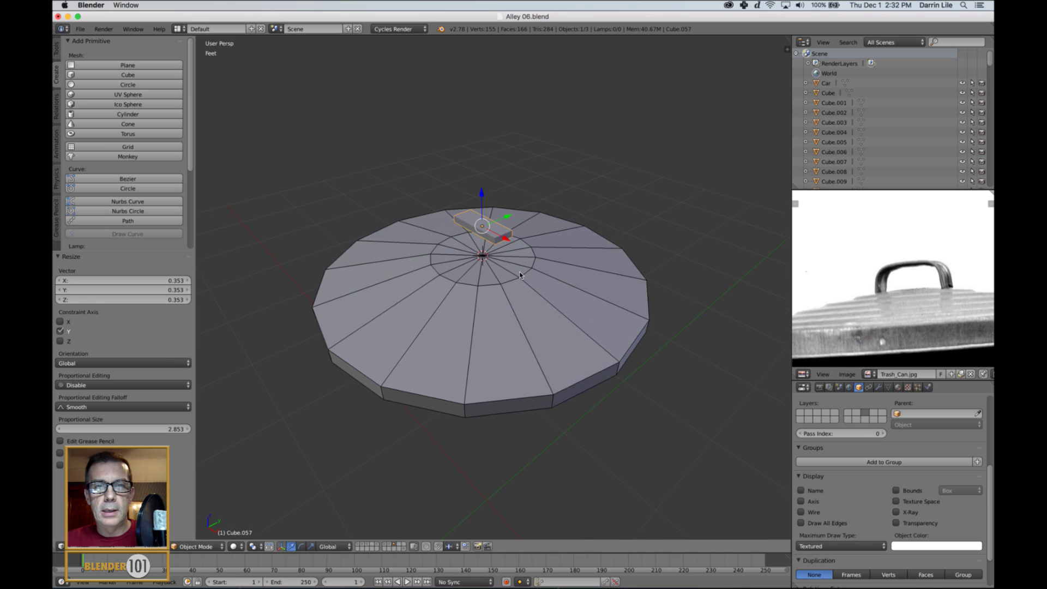
Step: Thin the handle block to about 0.651 along Z and lower it by about 416 thou
middle_click_drag(520, 276, 577, 287)
key("s")
key("z")
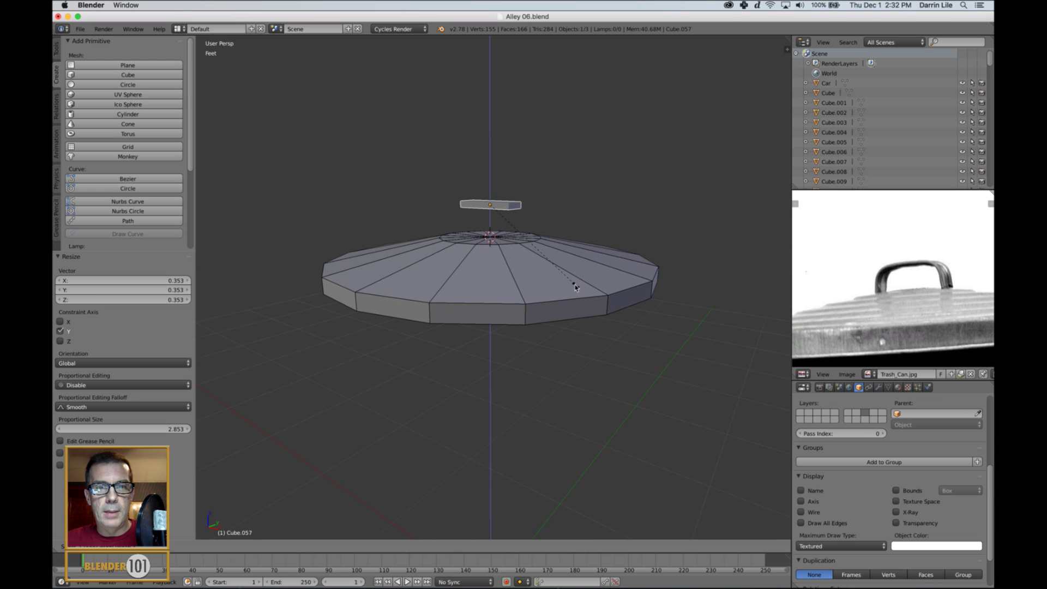
left_click(546, 261)
scroll(548, 260, "up", 1)
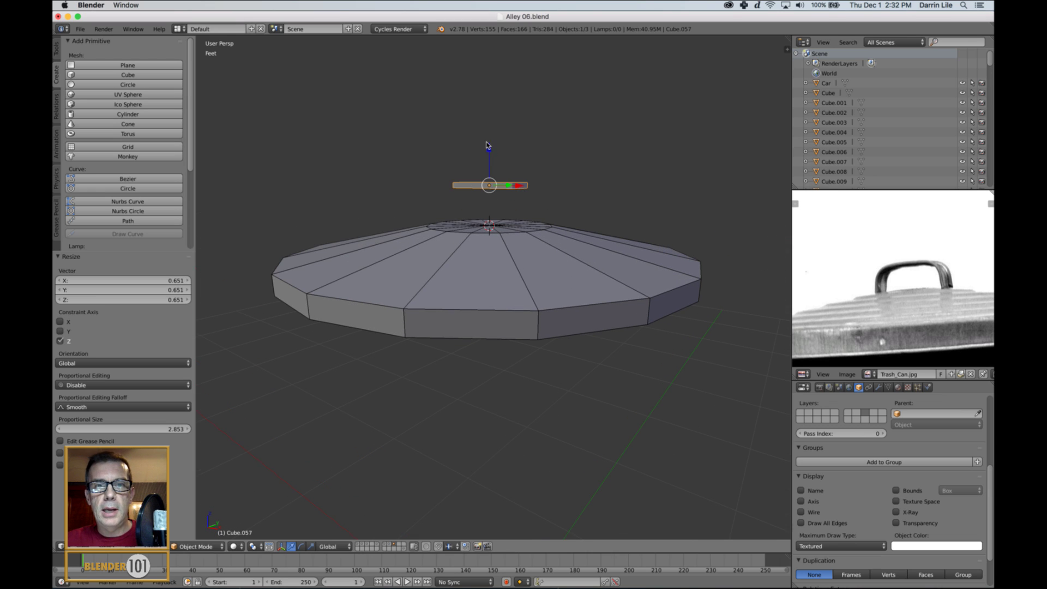
left_click_drag(487, 145, 489, 158)
Step: Add a single centred loop cut across the middle of the handle block's length
scroll(508, 213, "up", 3)
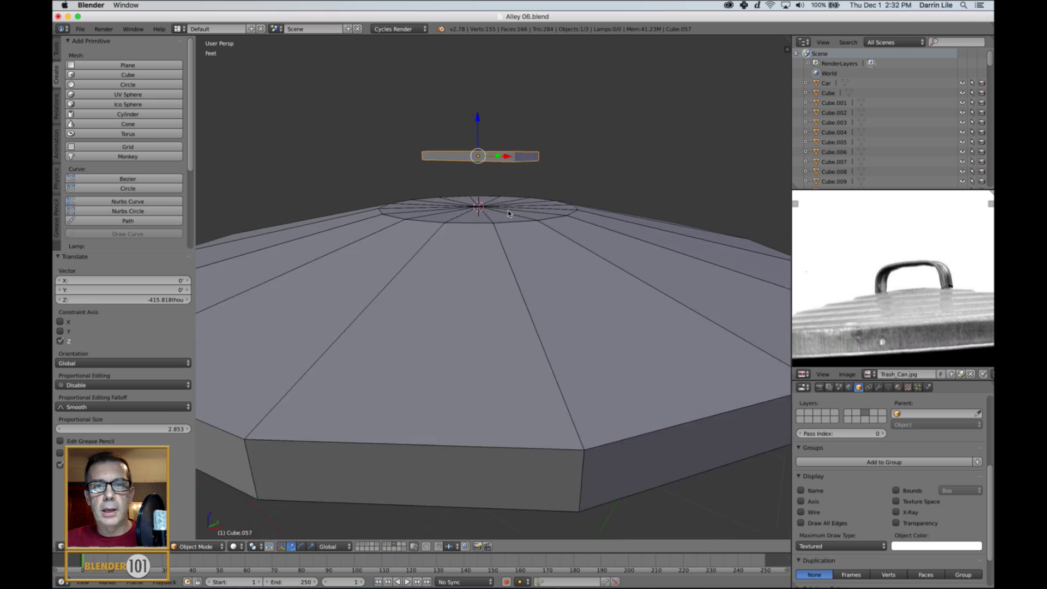
middle_click_drag(508, 213, 572, 260)
key("Tab")
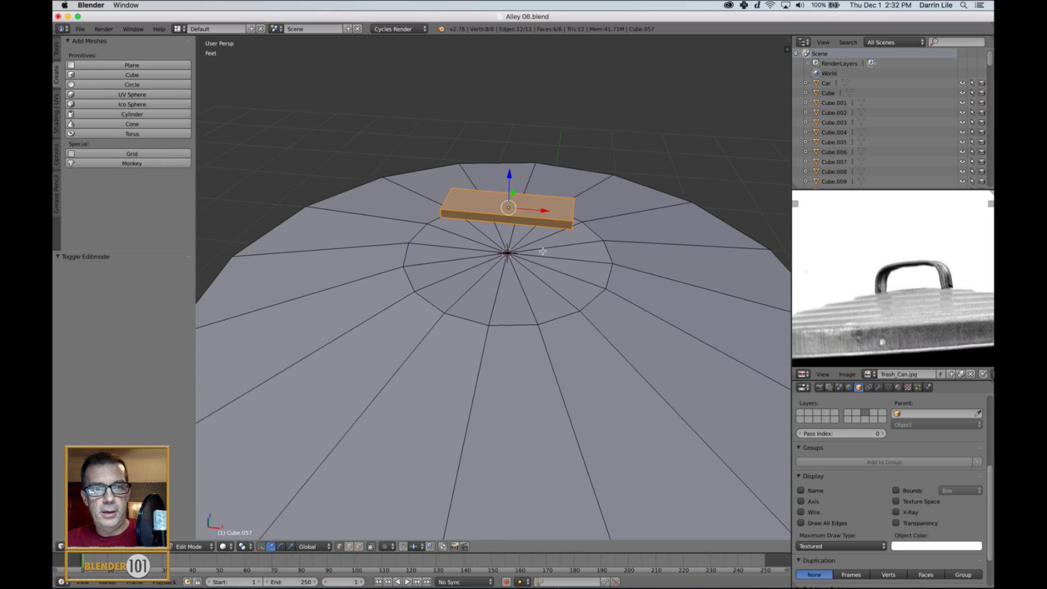
key("ctrl+r")
left_click(521, 223)
right_click(522, 222)
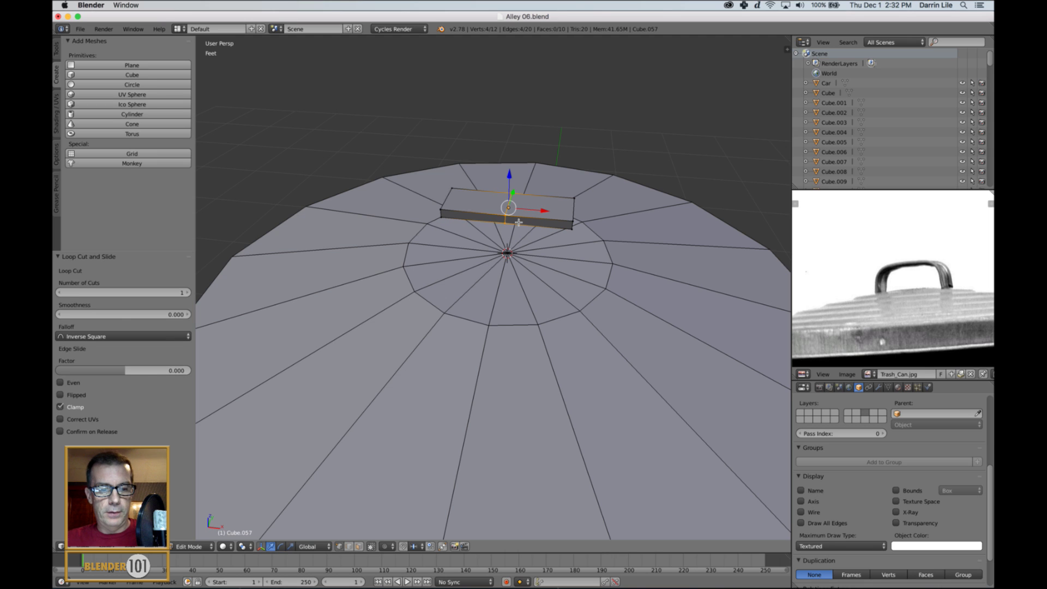
Step: Delete the faces of the handle block's negative-X half and return to Object Mode
key("ctrl+Tab")
left_click(480, 224)
right_click(484, 217)
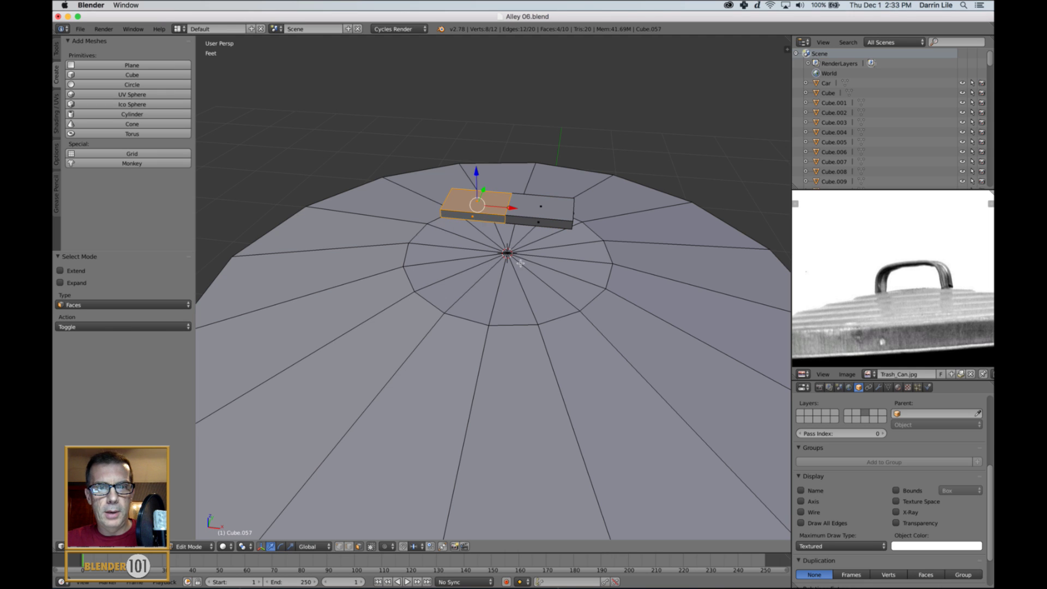
middle_click_drag(521, 263, 564, 258)
middle_click_drag(637, 230, 593, 294)
key("x")
left_click(590, 276)
key("Tab")
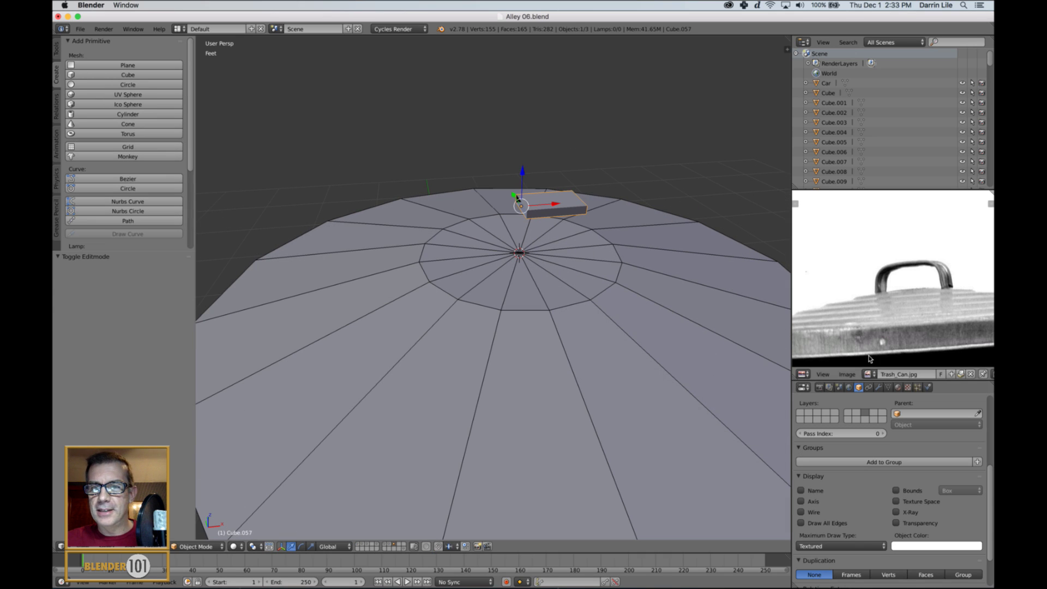
Step: Add a Mirror modifier on the X axis to the half block and enable Clipping
left_click(879, 387)
left_click(865, 420)
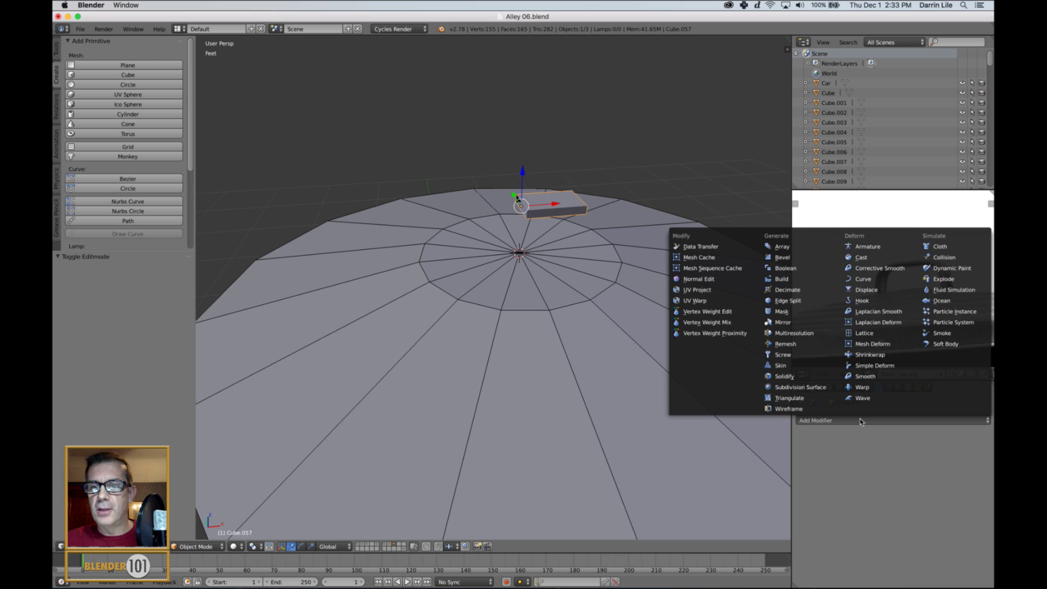
left_click(791, 323)
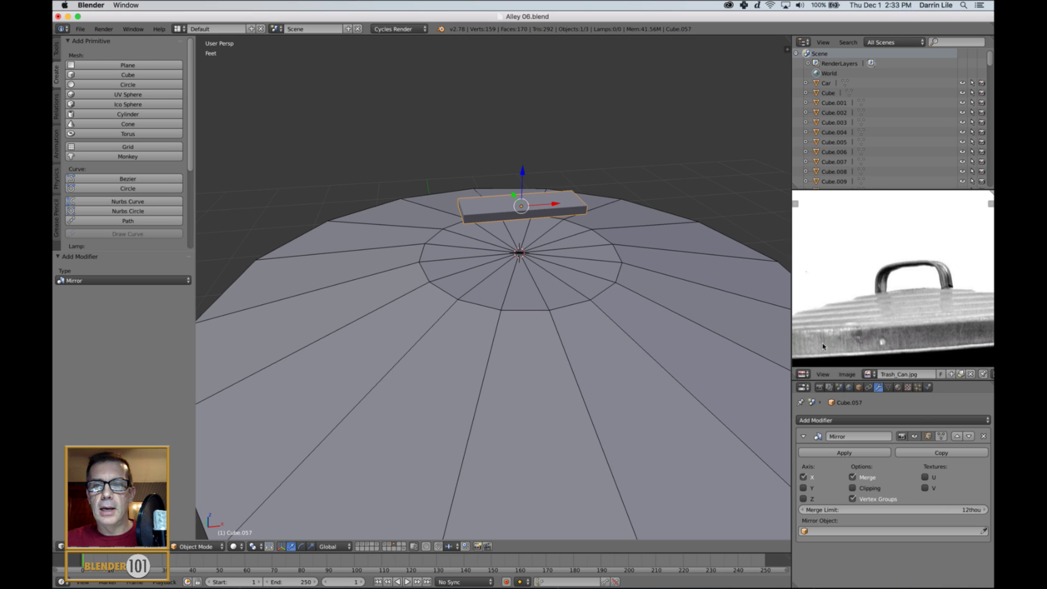
left_click(852, 488)
scroll(657, 257, "up", 5)
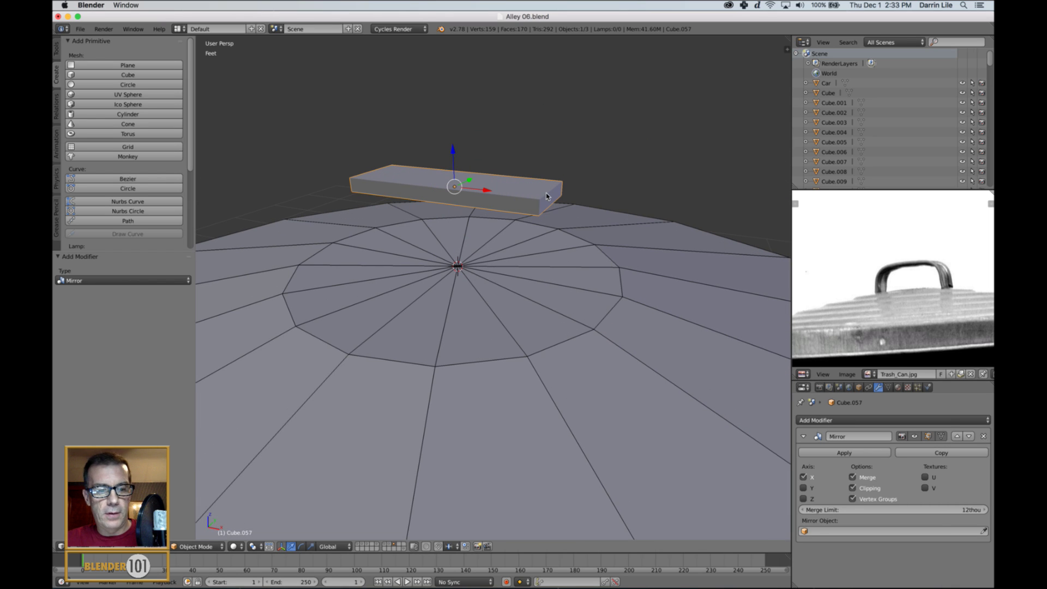
Step: Enter Edit Mode on the handle block and review the viewport display and mesh overlay settings
key("Tab")
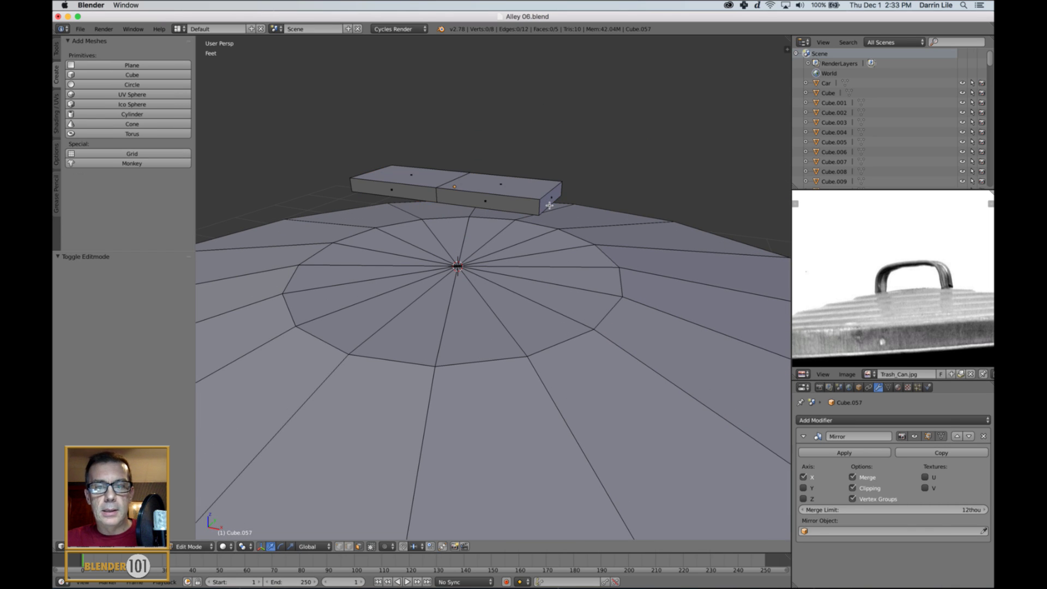
key("n")
scroll(762, 393, "down", 3)
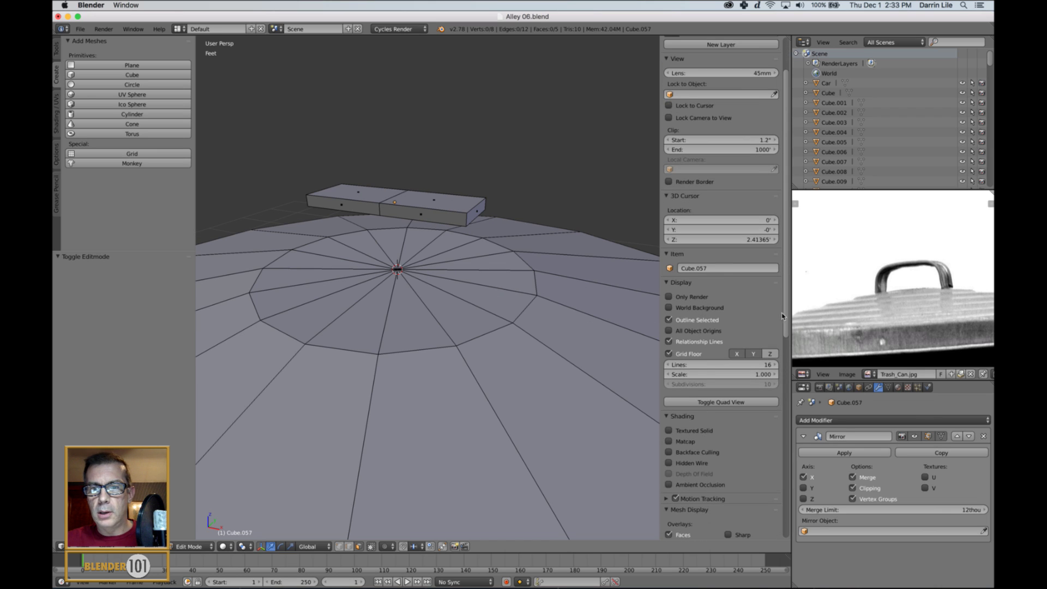
scroll(781, 316, "down", 15)
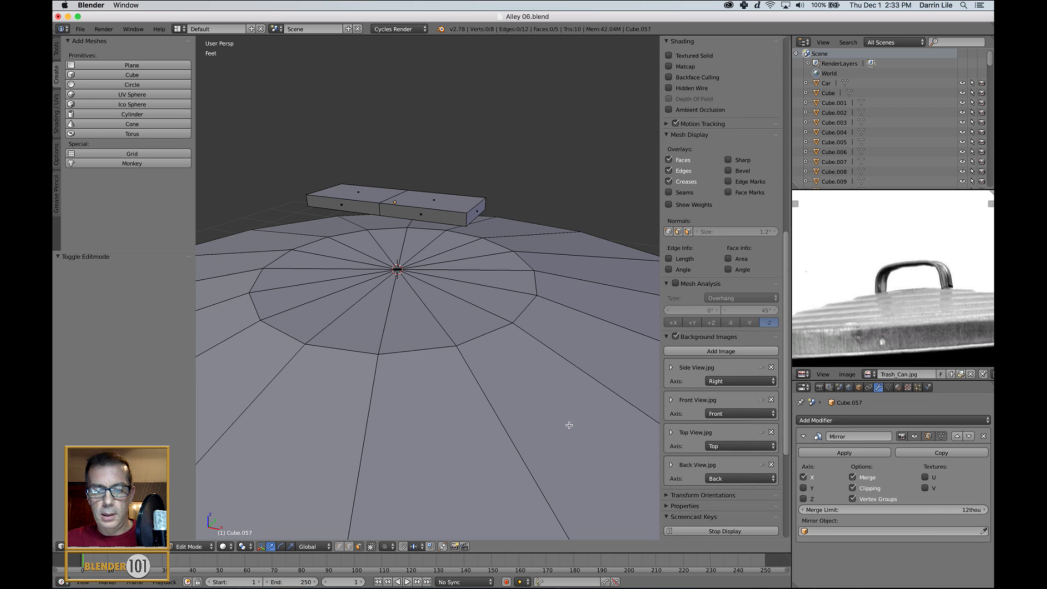
key("n")
Step: In front orthographic view, select the handle block's outer end face and move it about 59 thou inward along X
right_click(552, 202)
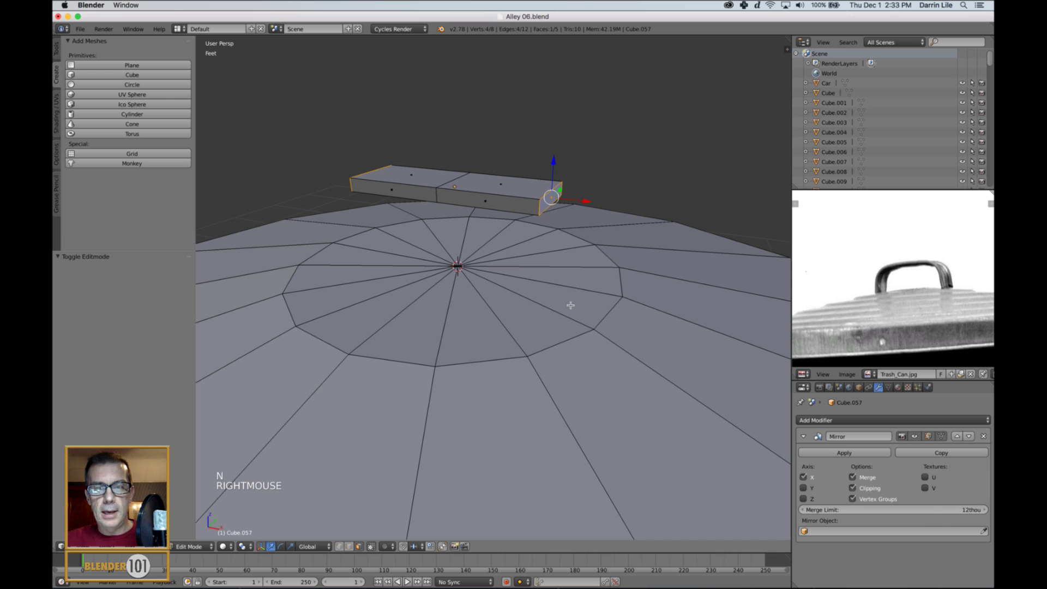
key("KP_1")
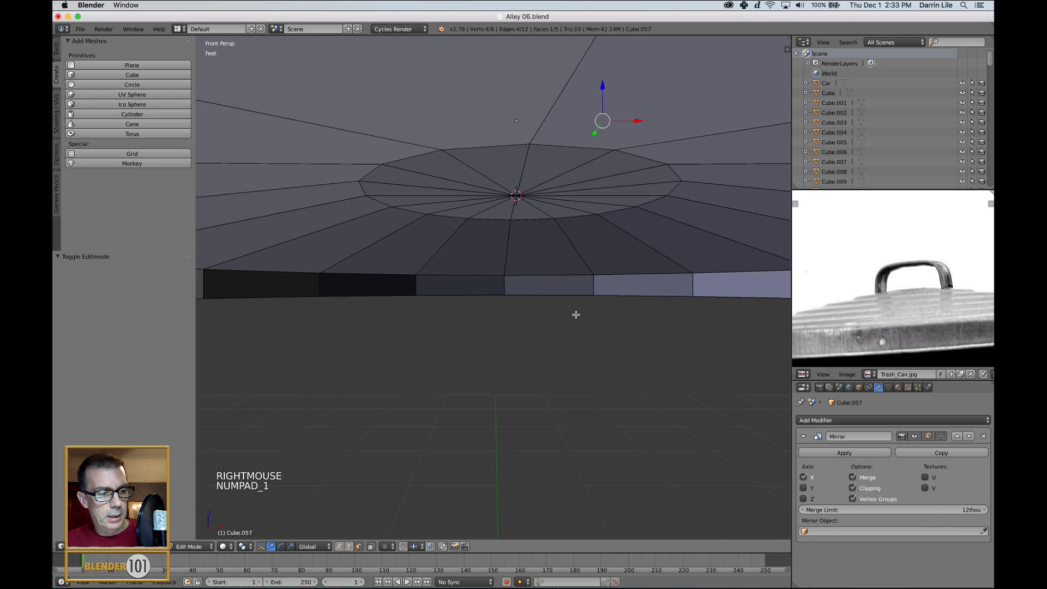
key("KP_5")
middle_click_drag(623, 316, 647, 301, "shift")
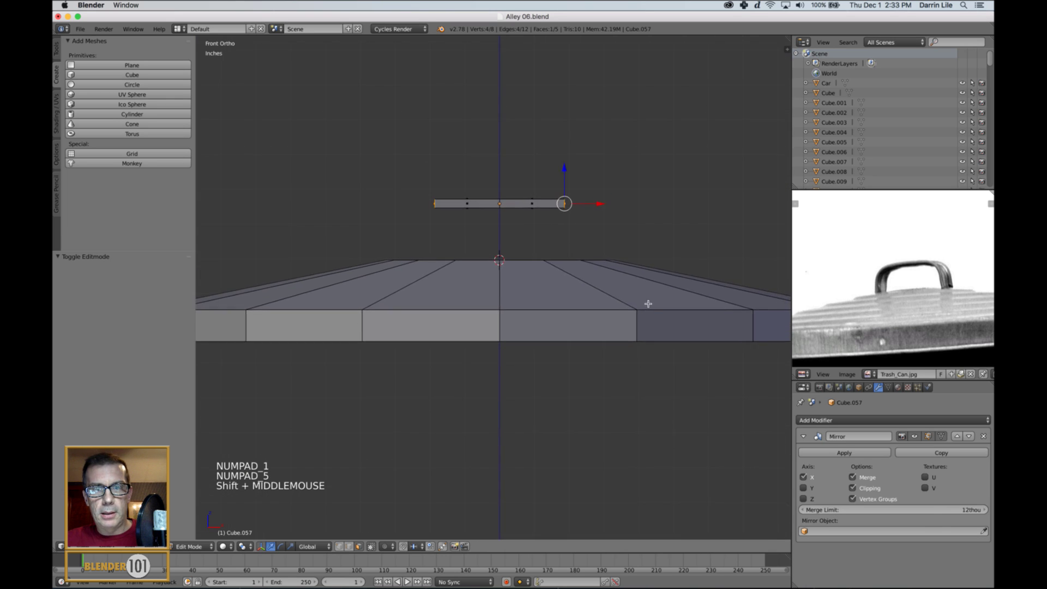
scroll(644, 299, "up", 2)
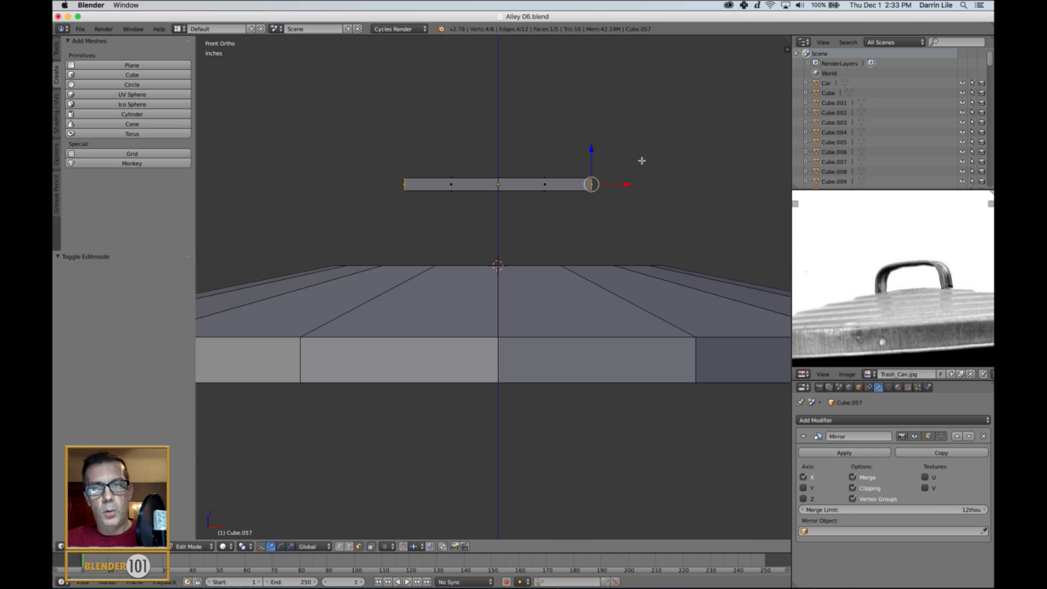
left_click_drag(628, 190, 654, 194)
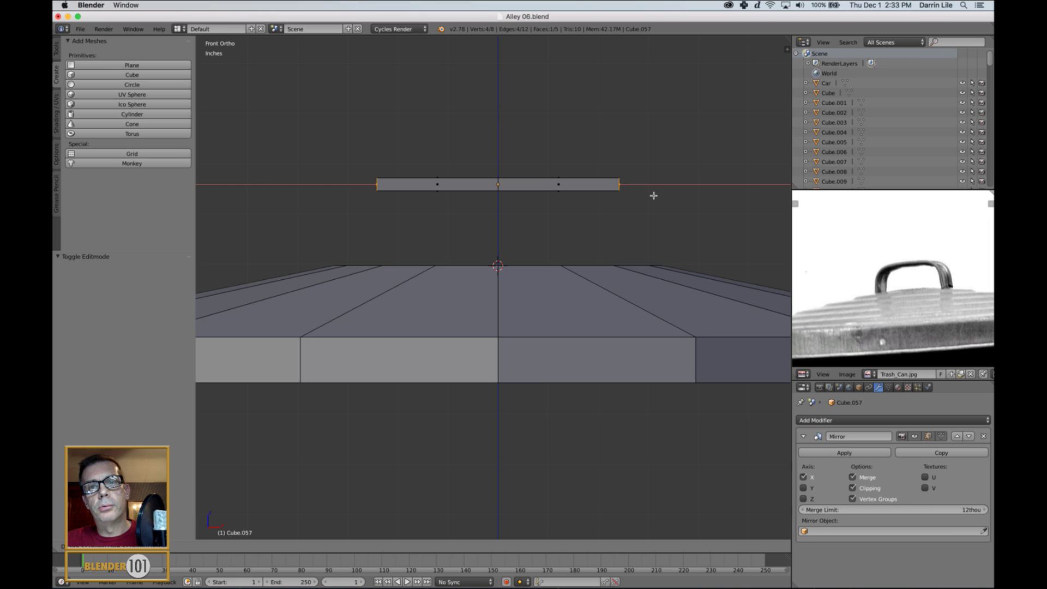
left_click_drag(653, 195, 622, 194)
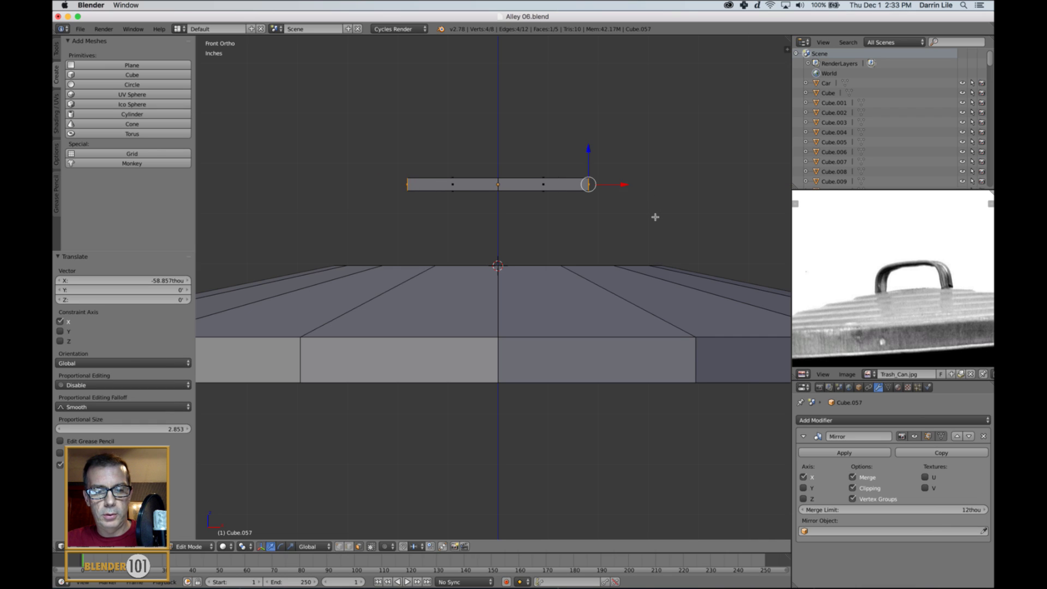
Step: Extrude the end face, offset it about 451 thou outward and 334 thou down, and rotate it about 34.2°
key("e")
left_click(655, 217)
key("g")
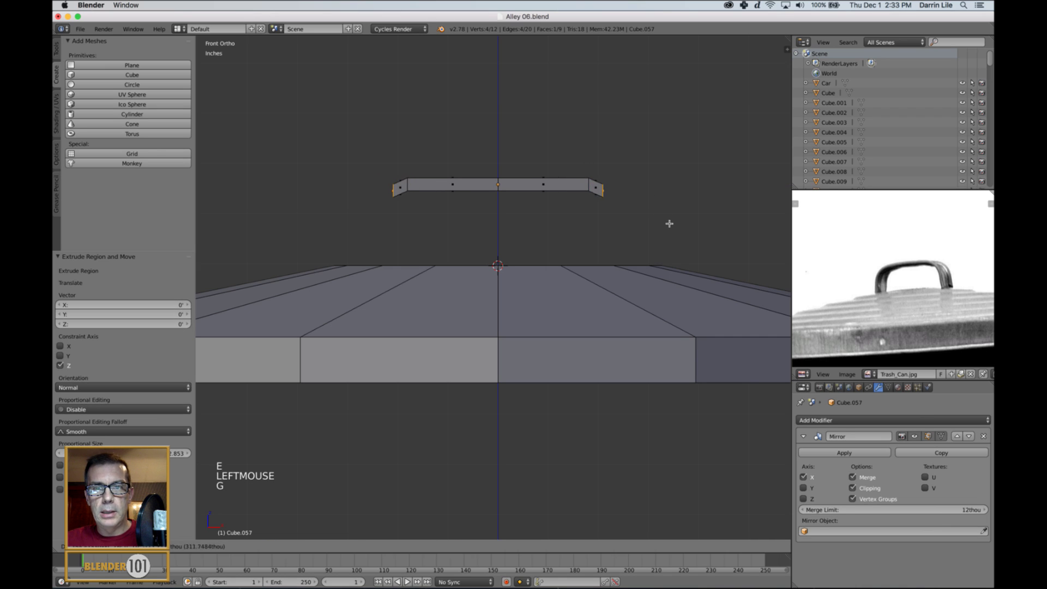
left_click(677, 233)
key("r")
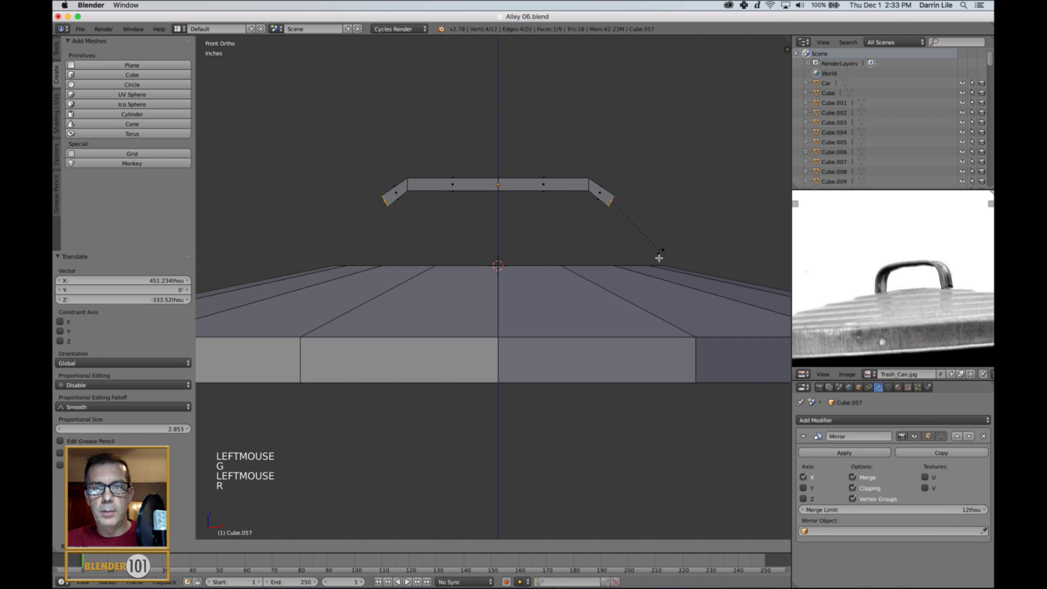
left_click(653, 259)
Step: Extrude the end face about 638 thou, shift it about 167 thou inward and 186 thou down, and rotate it about 38.5°
key("e")
key("e")
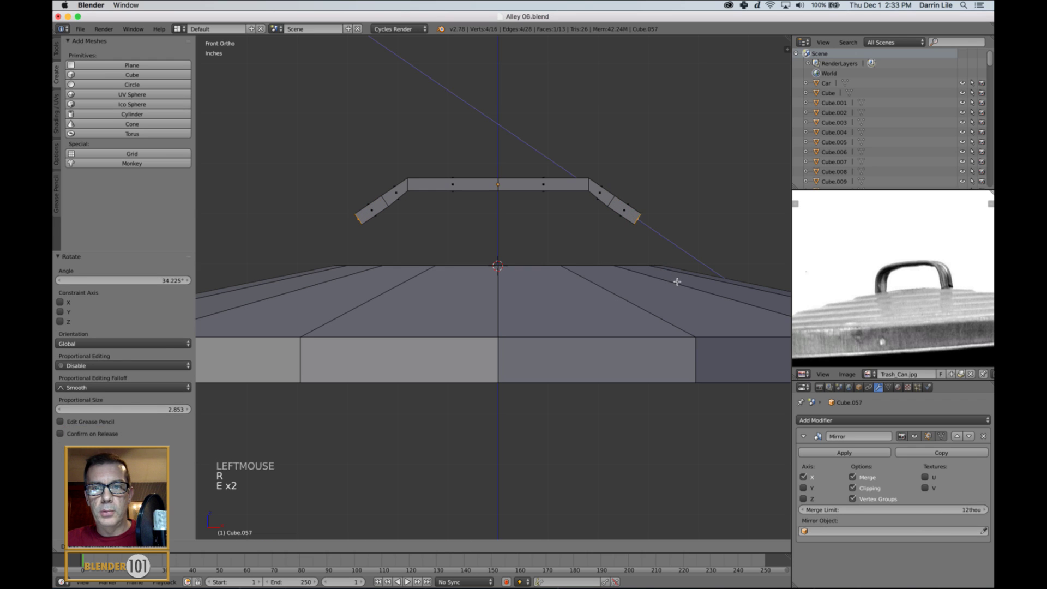
left_click(689, 278)
key("g")
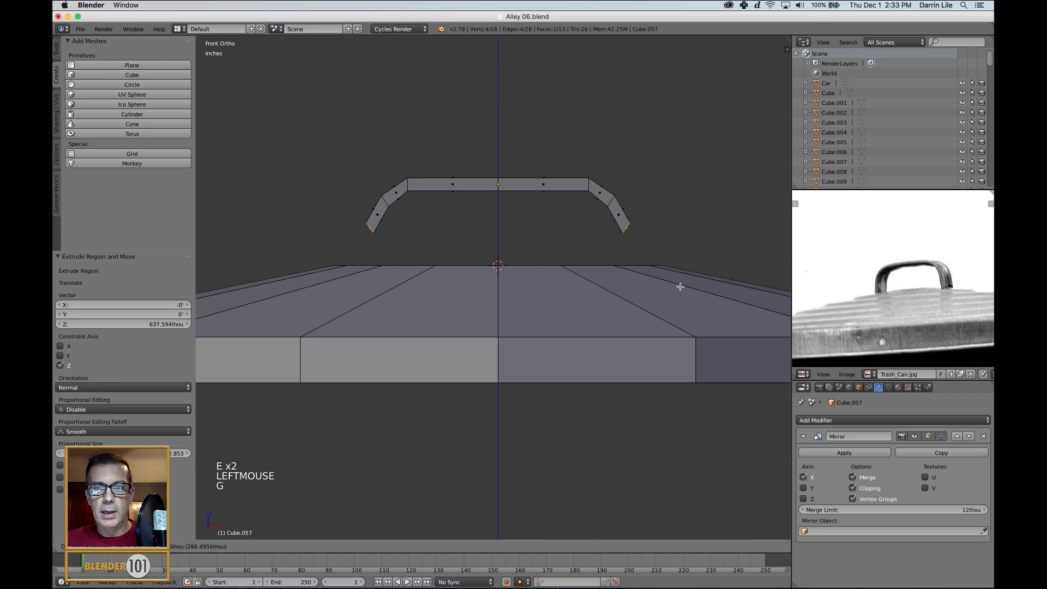
left_click(681, 287)
key("r")
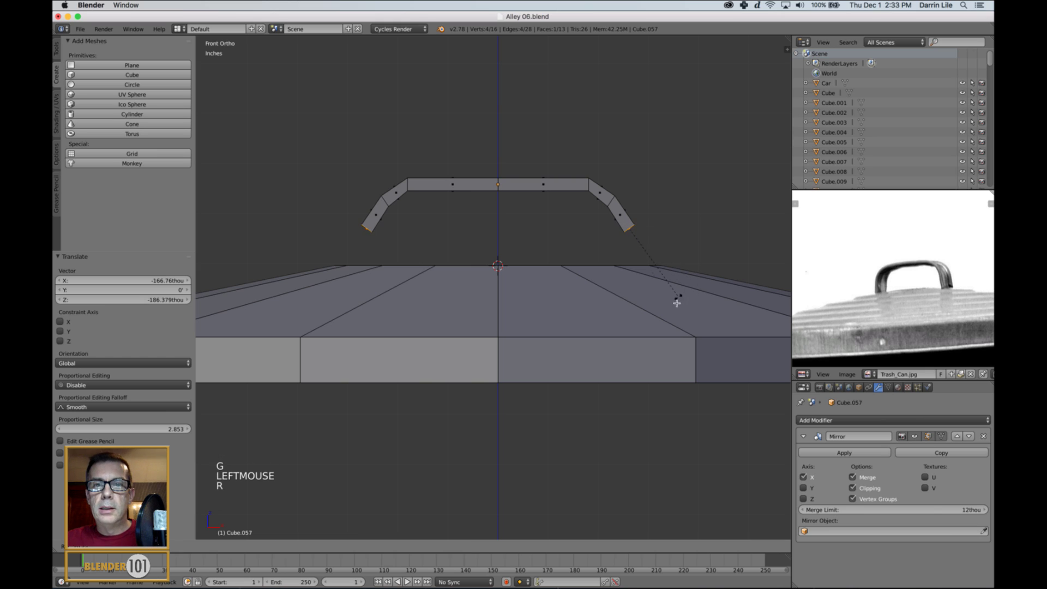
left_click(694, 276)
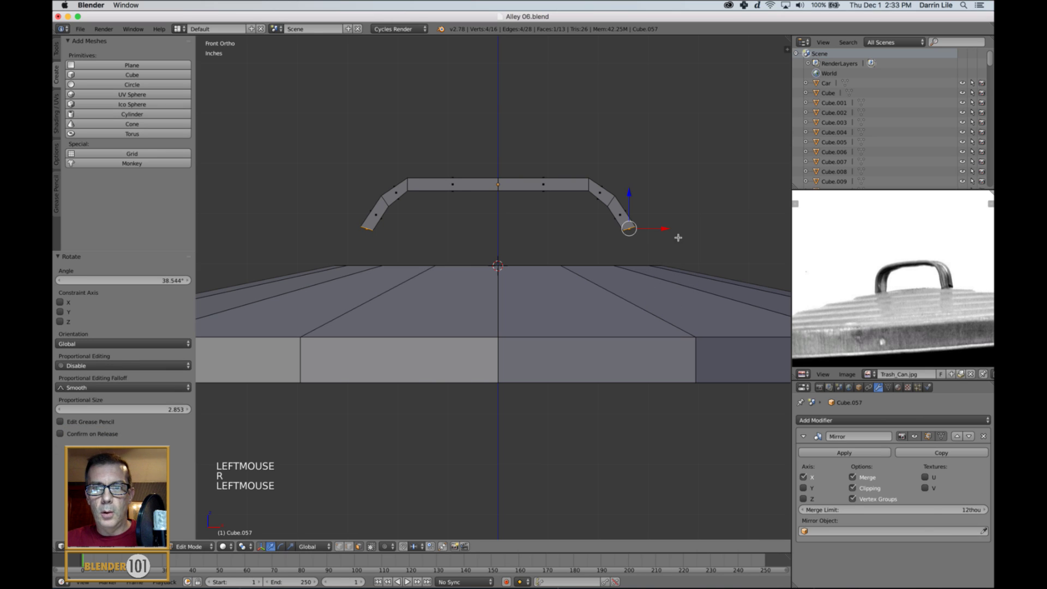
Step: Move the handle's end face slightly inward along X and rotate it by about 9.9°
left_click_drag(678, 234, 658, 238)
key("r")
left_click(665, 258)
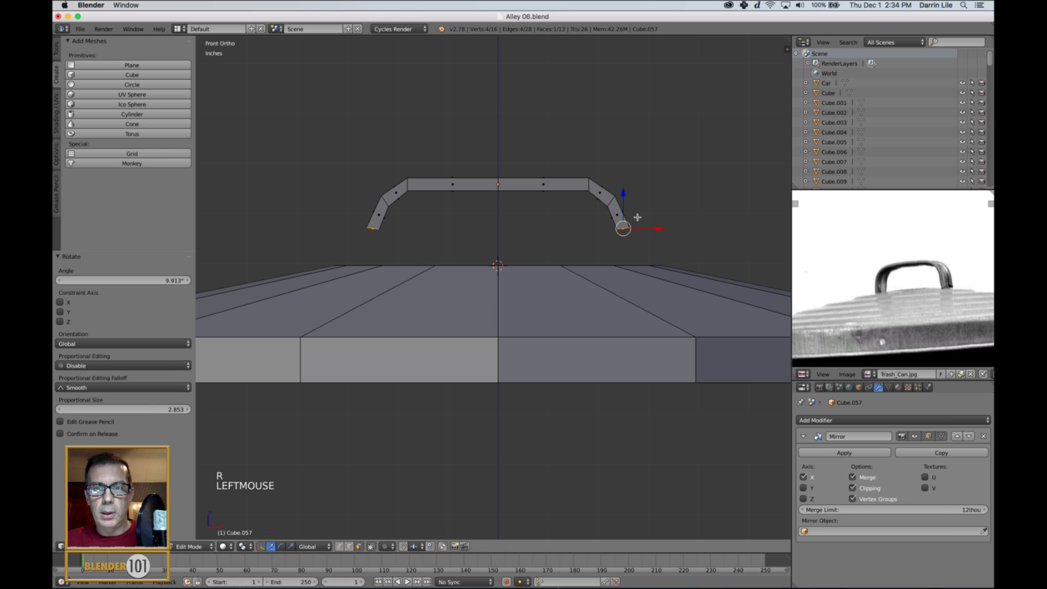
Step: Extrude the handle's end face, lower it about 422 thou along Z to form the foot, and scale that face
key("e")
left_click(627, 218)
key("e")
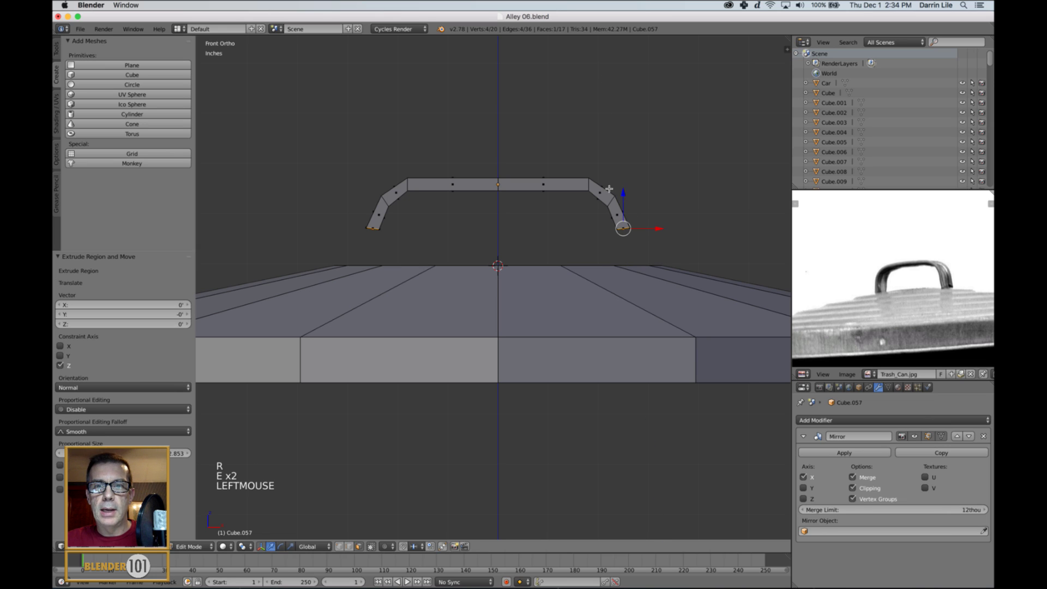
left_click(622, 235)
left_click_drag(622, 235, 622, 219)
key("s")
key("s")
key("s")
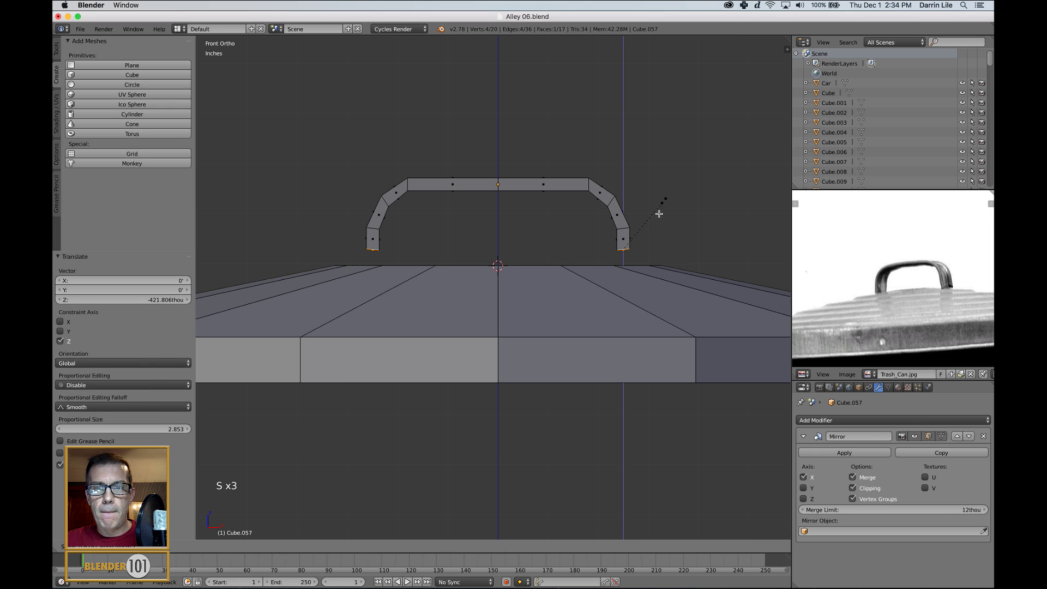
left_click(621, 256)
Step: Return to Object Mode and lower the whole handle about 612 thou along Z onto the lid
scroll(643, 221, "down", 1)
key("Tab")
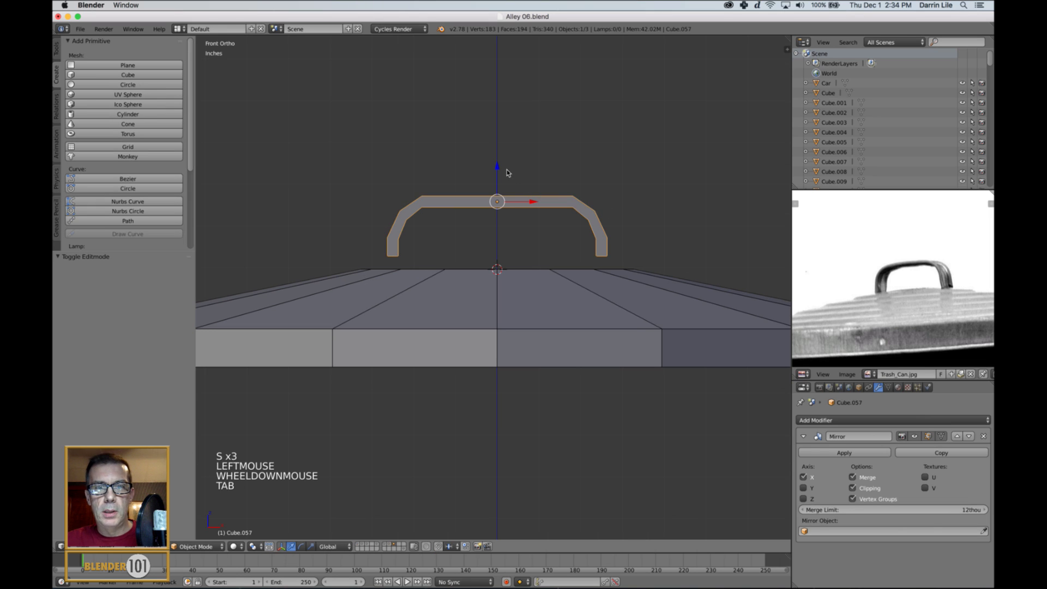
left_click(496, 169)
scroll(600, 229, "down", 3)
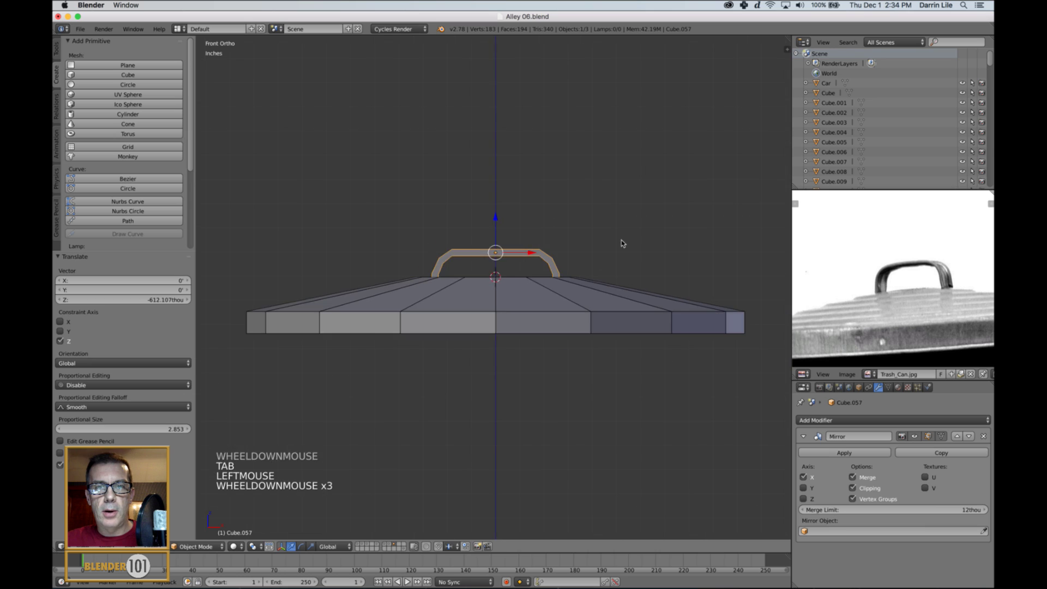
Step: Narrow the handle to about 0.769 along Y in perspective view, check it against the lid, and deselect it
middle_click_drag(621, 241, 580, 271)
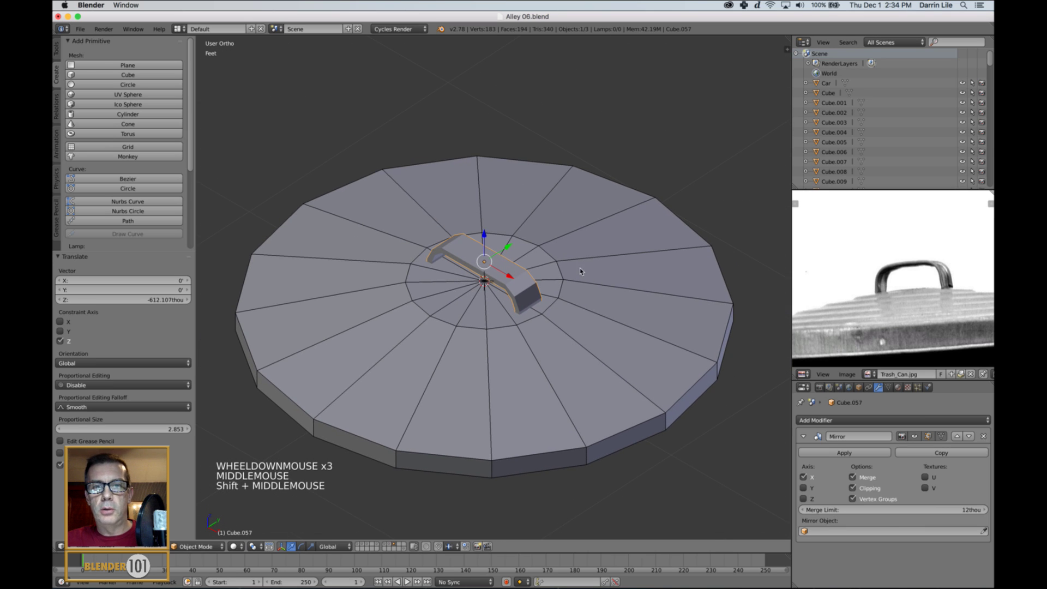
key("KP_5")
scroll(588, 301, "down", 2)
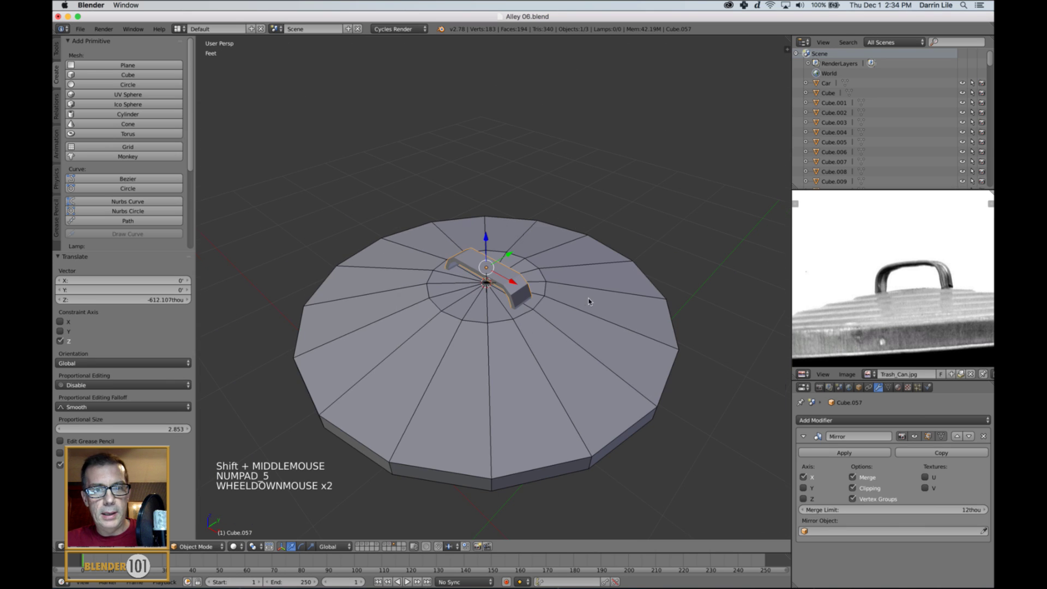
key("s")
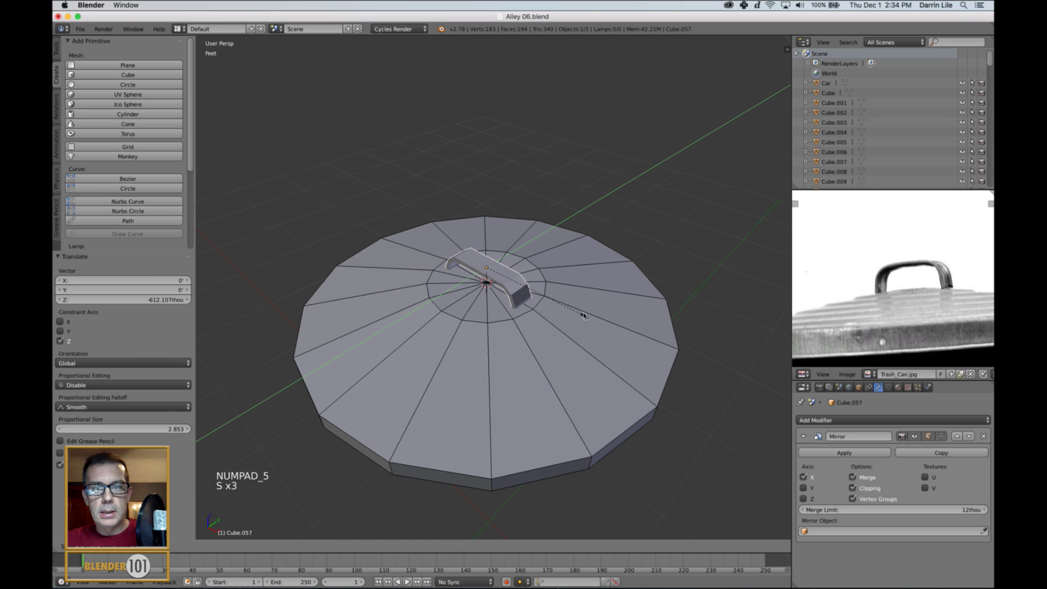
middle_click_drag(548, 308, 570, 272)
scroll(576, 263, "up", 3)
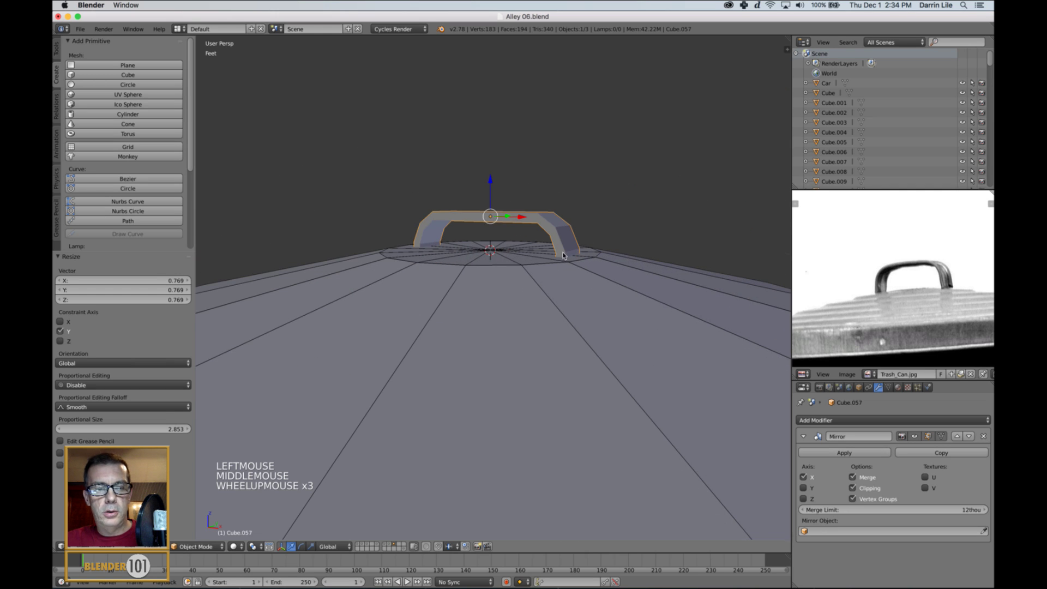
scroll(570, 252, "up", 2)
scroll(580, 248, "down", 4)
mouse_move(589, 245)
middle_mouse_down()
mouse_move(600, 252)
mouse_move(589, 265)
middle_mouse_up()
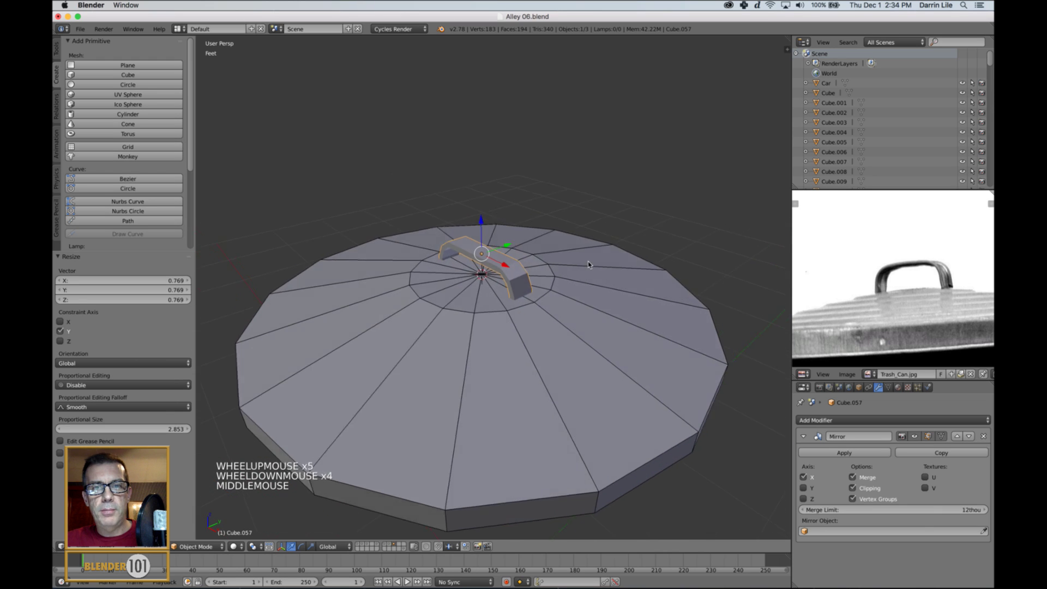
scroll(577, 270, "down", 3)
key("a")
scroll(567, 281, "up", 4)
Step: Delete the face on the underside of the handle's foot, then return to Object Mode and deselect everything
key("Tab")
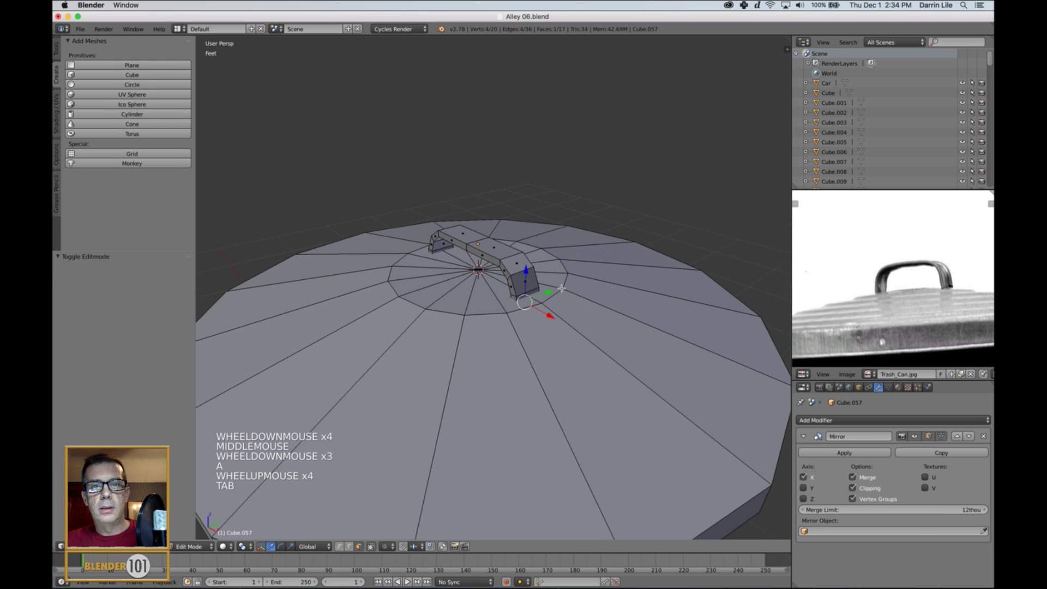
key("Tab")
scroll(562, 288, "up", 2)
middle_click_drag(562, 288, 484, 268)
right_click(579, 324)
key("Tab")
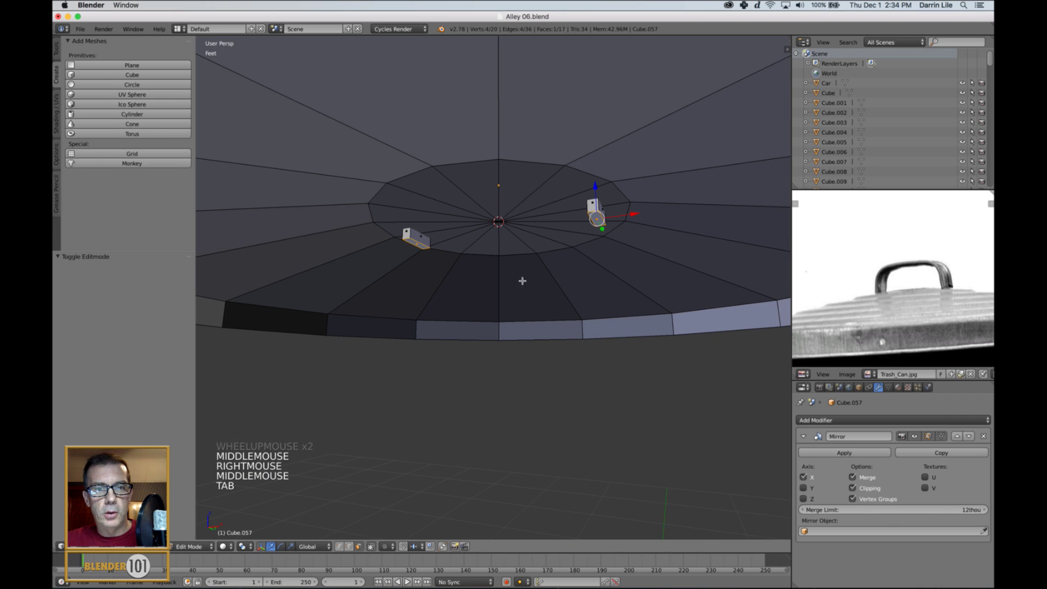
key("x")
left_click(508, 266)
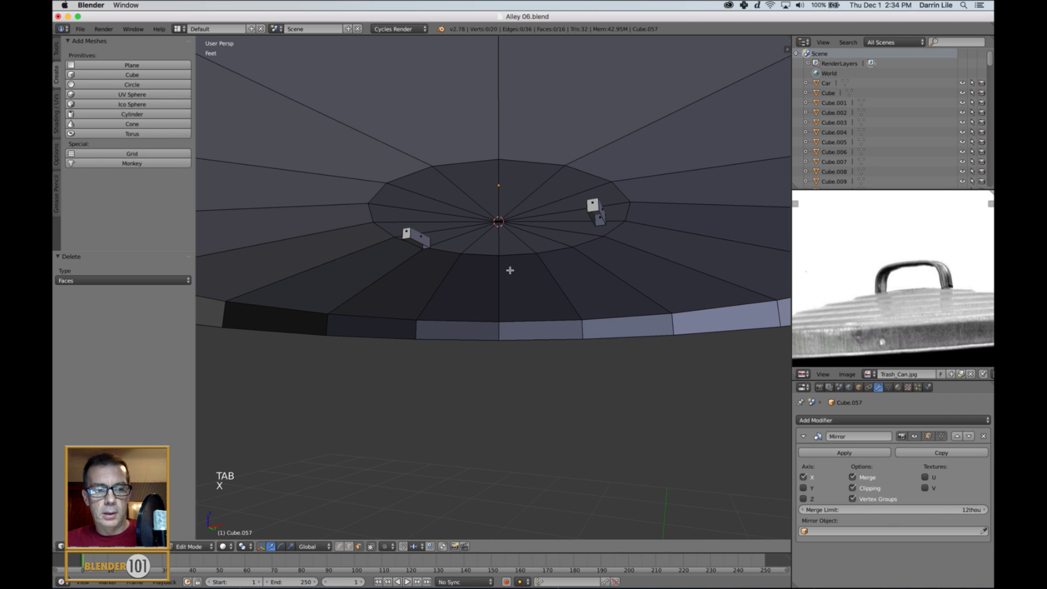
key("Tab")
scroll(518, 257, "down", 2)
middle_click_drag(518, 258, 552, 267)
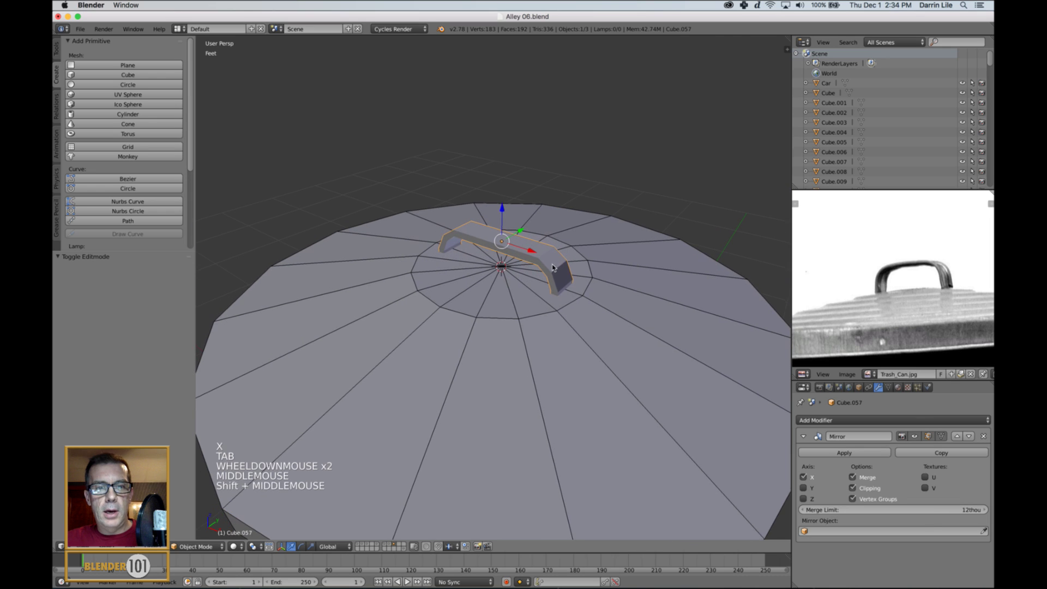
key("a")
Step: Select the face loop around the handle's straight top bar in Edit Mode, raise it about 95 thou along Z, and return to Object Mode
scroll(567, 290, "down", 8)
scroll(567, 299, "up", 4)
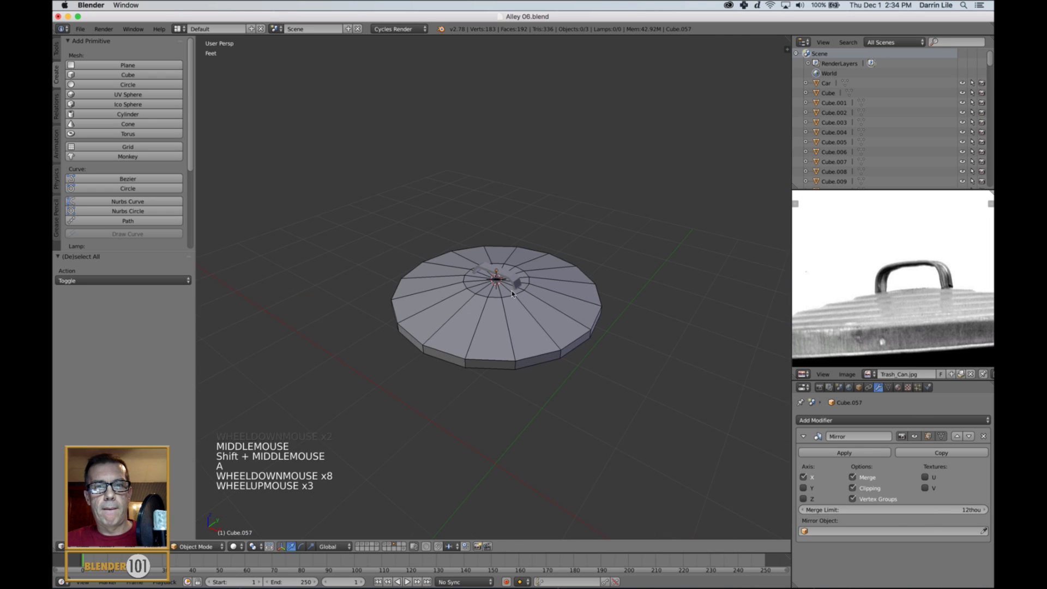
middle_click_drag(529, 302, 534, 300)
scroll(533, 287, "up", 4)
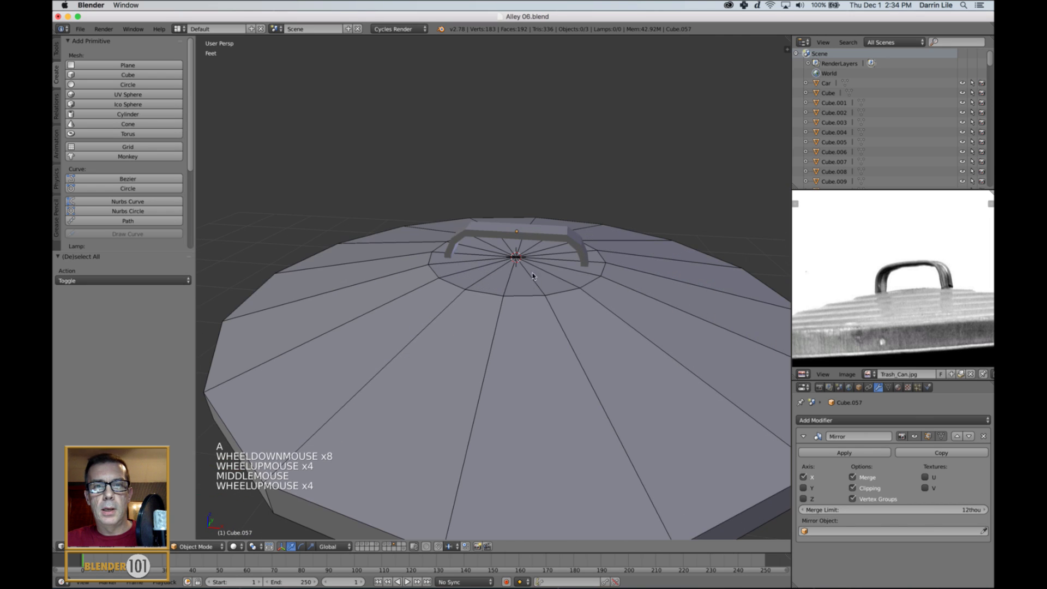
right_click(529, 236)
key("Tab")
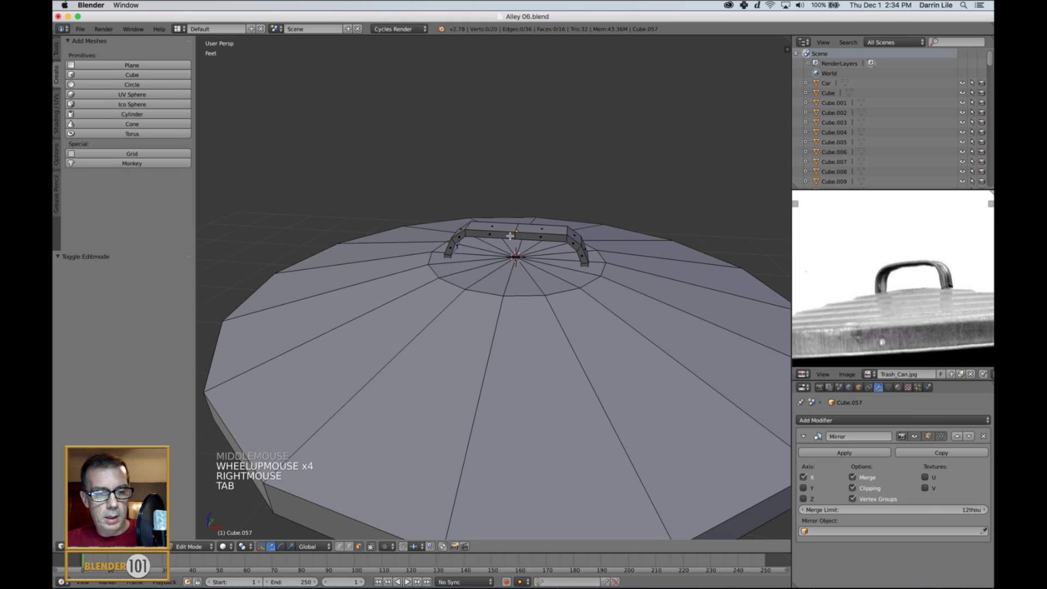
right_click(526, 235, "alt")
left_click_drag(542, 205, 542, 199)
key("a")
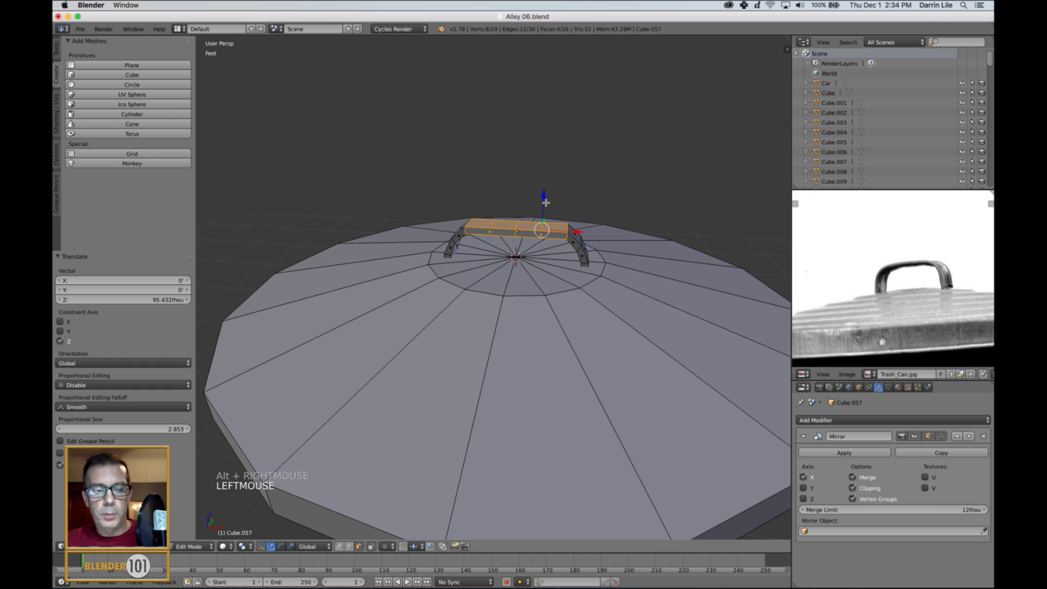
key("Tab")
Step: In edge select mode, select the edge loop where the handle's top bar meets its leg, nudge it to refine the bend, and deselect in Object Mode
scroll(543, 218, "down", 3)
middle_click_drag(603, 281, 590, 278)
scroll(586, 268, "up", 5)
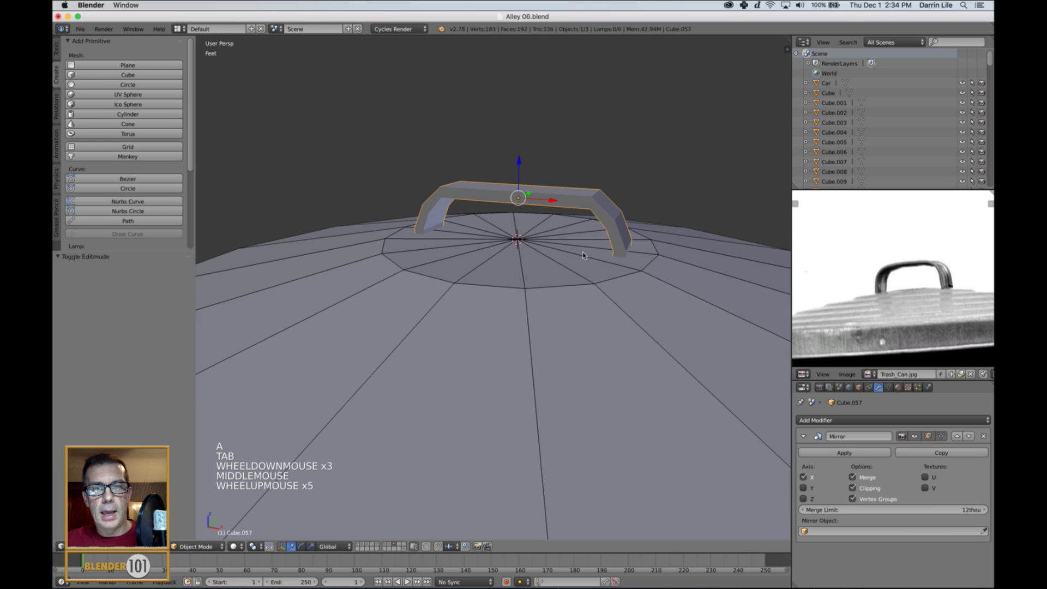
key("Tab")
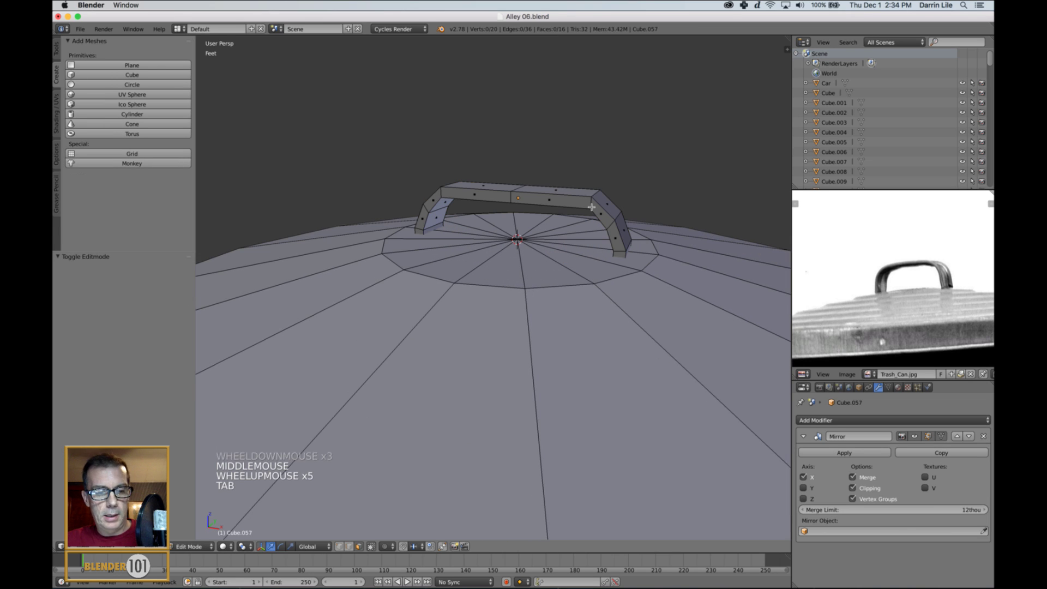
key("ctrl+Tab")
left_click(592, 205)
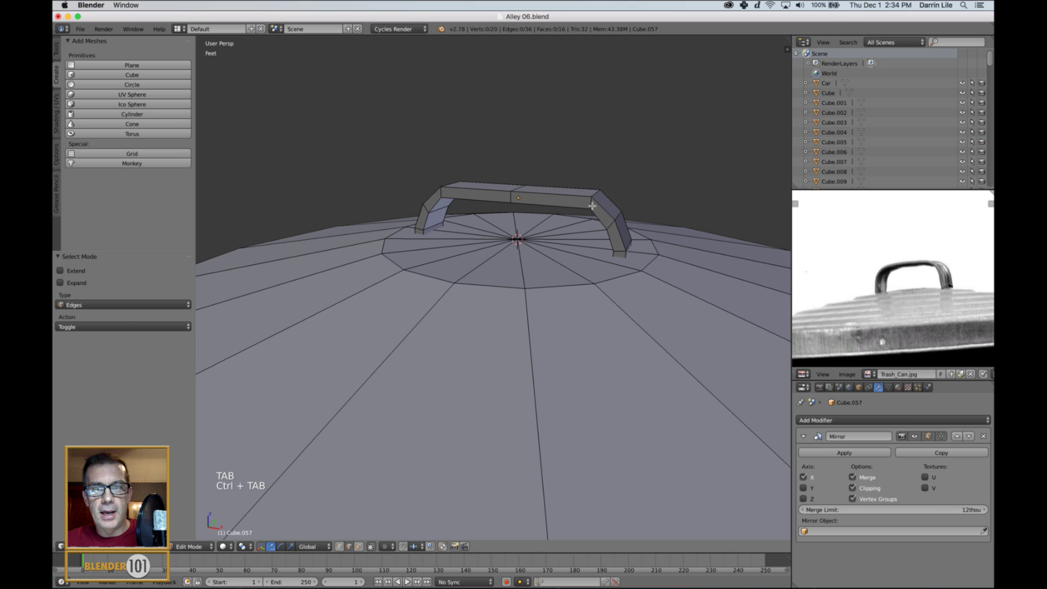
right_click(591, 206, "alt")
left_click_drag(633, 204, 590, 169)
scroll(597, 177, "down", 4)
key("a")
key("Tab")
scroll(605, 214, "down", 1)
scroll(605, 214, "down", 2)
middle_click_drag(614, 235, 619, 252)
key("a")
scroll(593, 271, "up", 4)
scroll(562, 283, "down", 1)
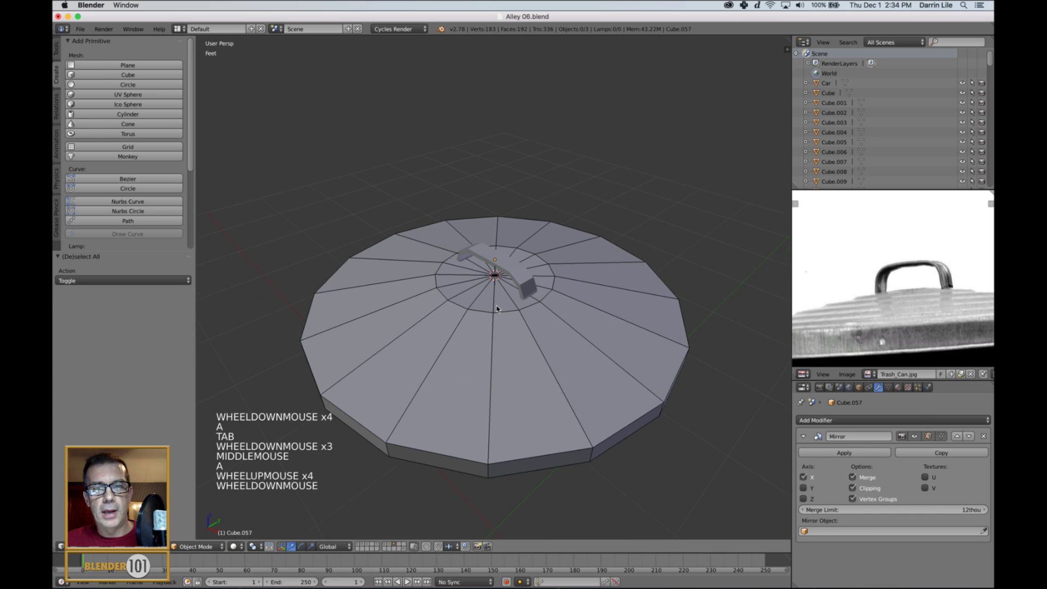
Step: Select the lid, add a Solidify modifier to it, and set its thickness to 312 thou
middle_click_drag(499, 308, 600, 269, "shift")
right_click(556, 239)
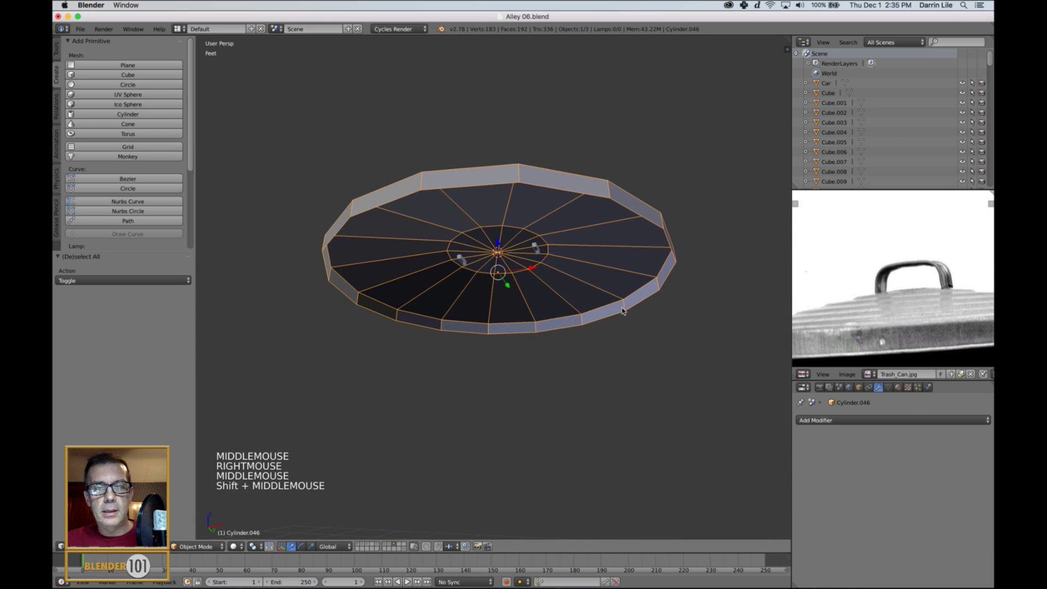
left_click(846, 420)
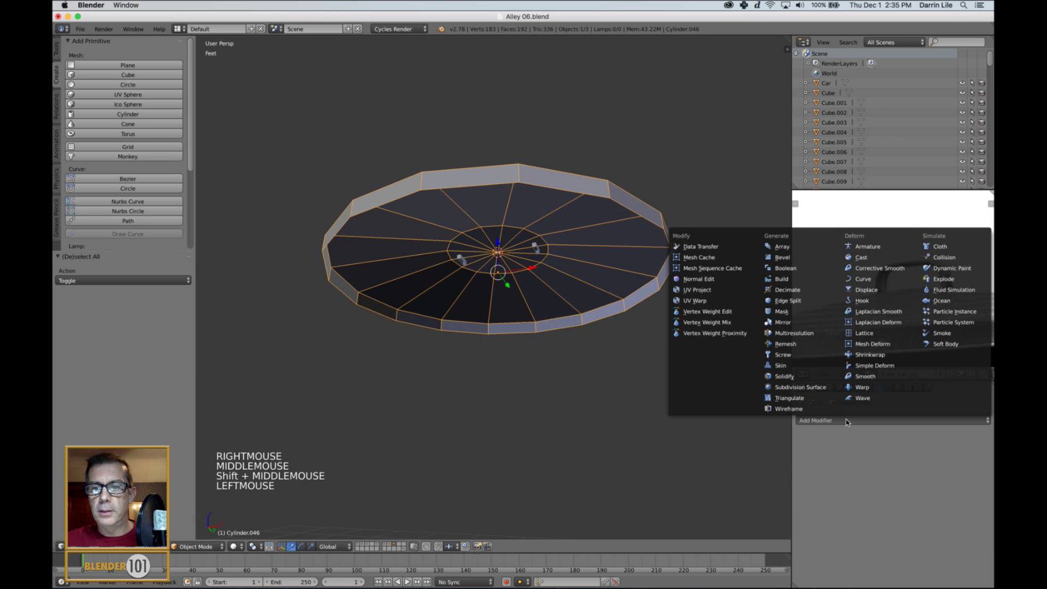
left_click(782, 376)
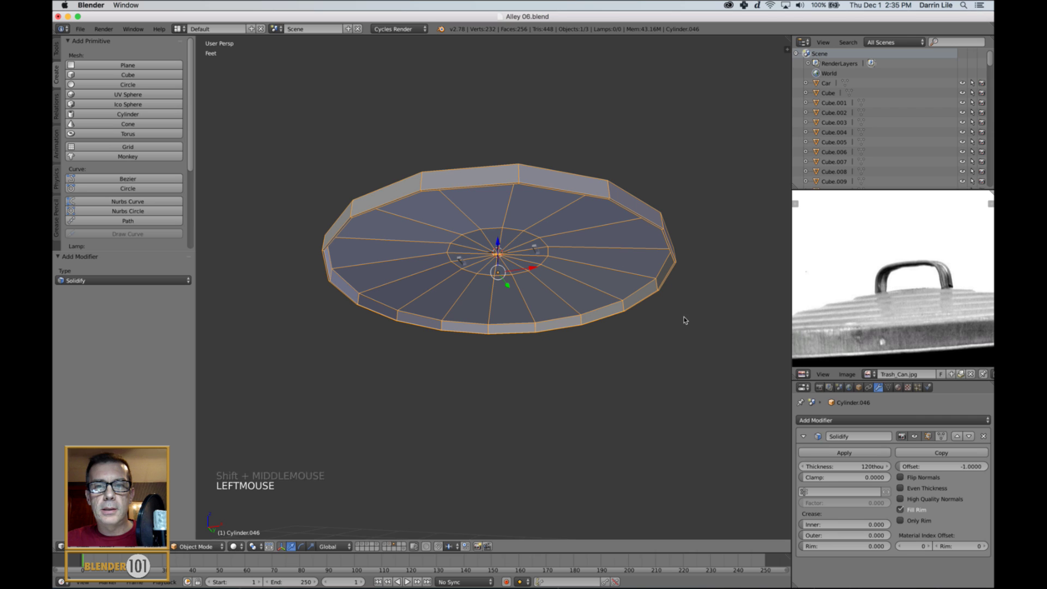
left_click(838, 467)
left_click_drag(838, 468, 838, 468)
middle_click_drag(636, 471, 636, 471)
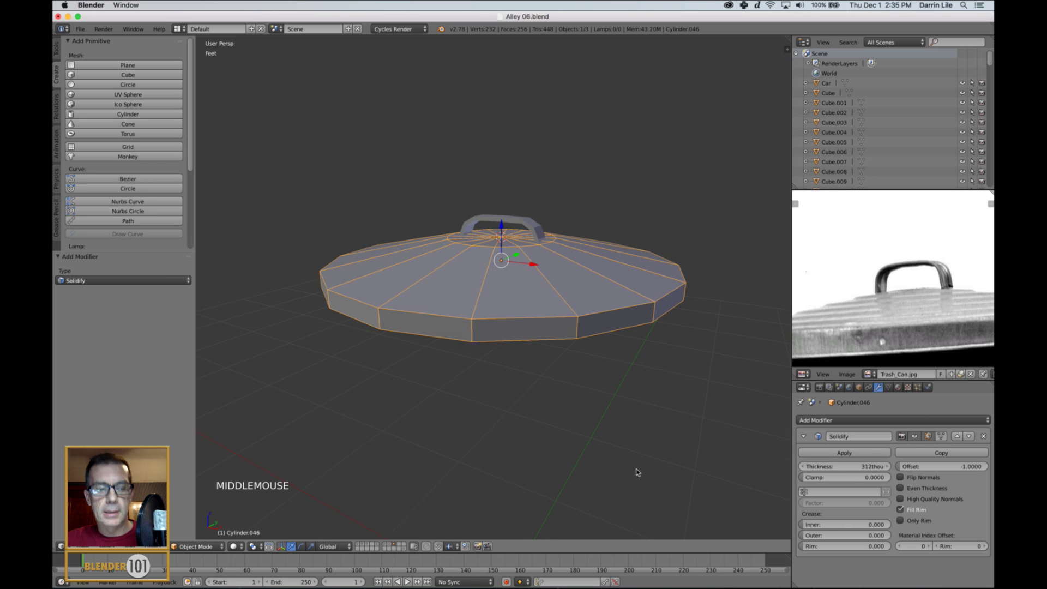
Step: Check the lid's thickness in wireframe shading, return to solid shading, and apply the Solidify modifier
key("z")
middle_click_drag(620, 419, 621, 409)
key("z")
scroll(620, 416, "down", 2)
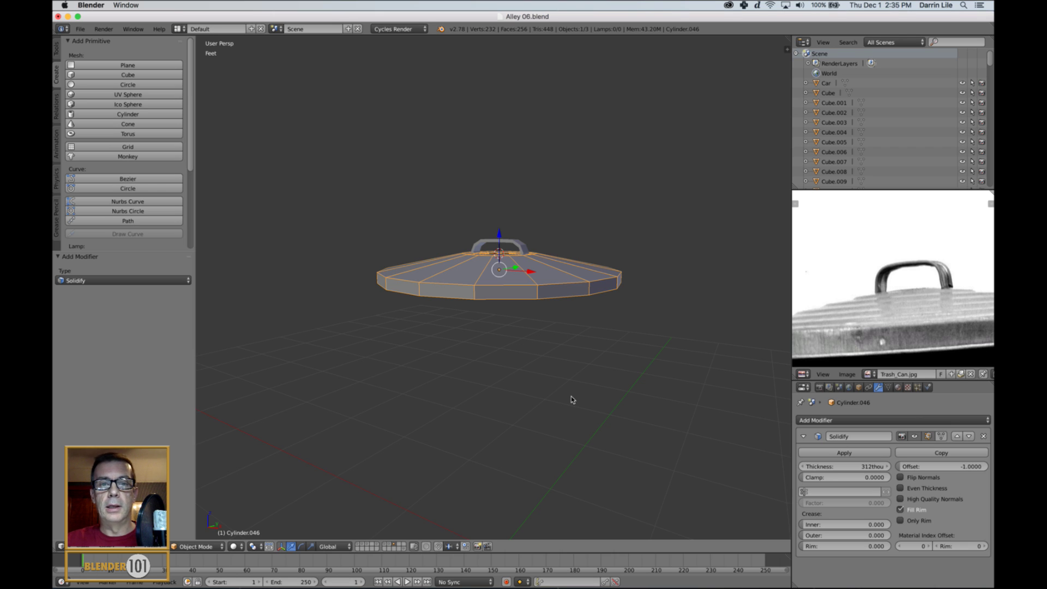
mouse_move(547, 377)
middle_mouse_down()
mouse_move(554, 362)
mouse_move(548, 377)
middle_mouse_up()
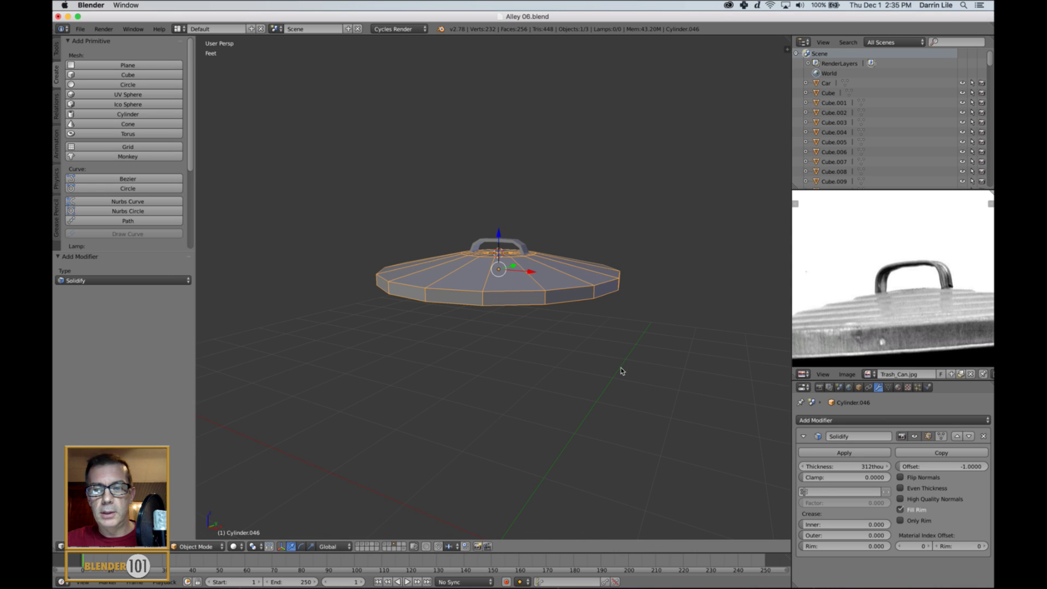
left_click(844, 453)
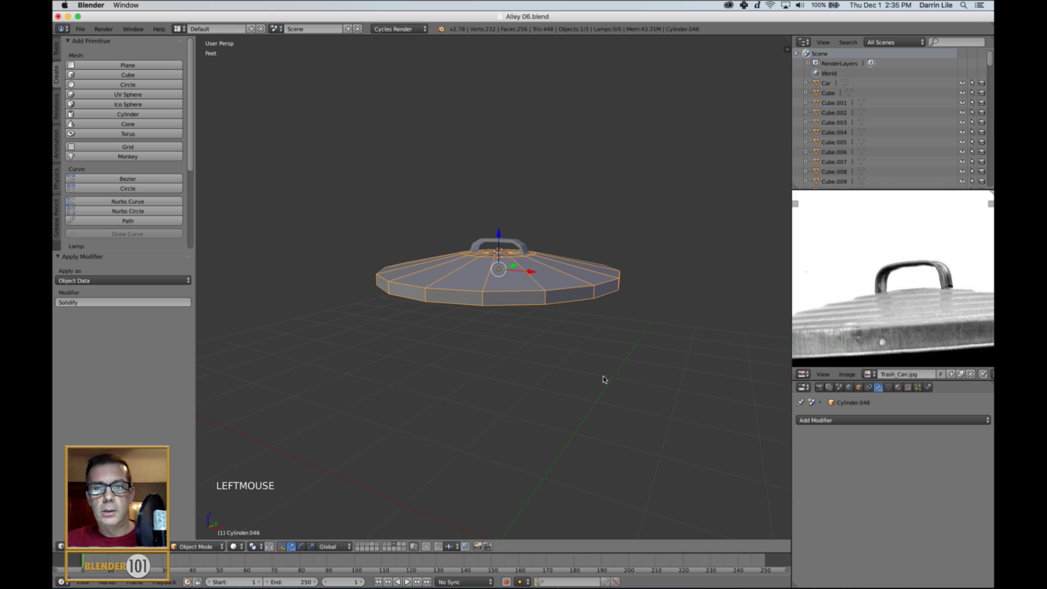
Step: Inspect the thickened lid's mesh in Edit Mode, then return to Object Mode and deselect everything
scroll(596, 371, "up", 2)
key("Tab")
middle_click_drag(589, 369, 597, 330)
right_click(596, 330)
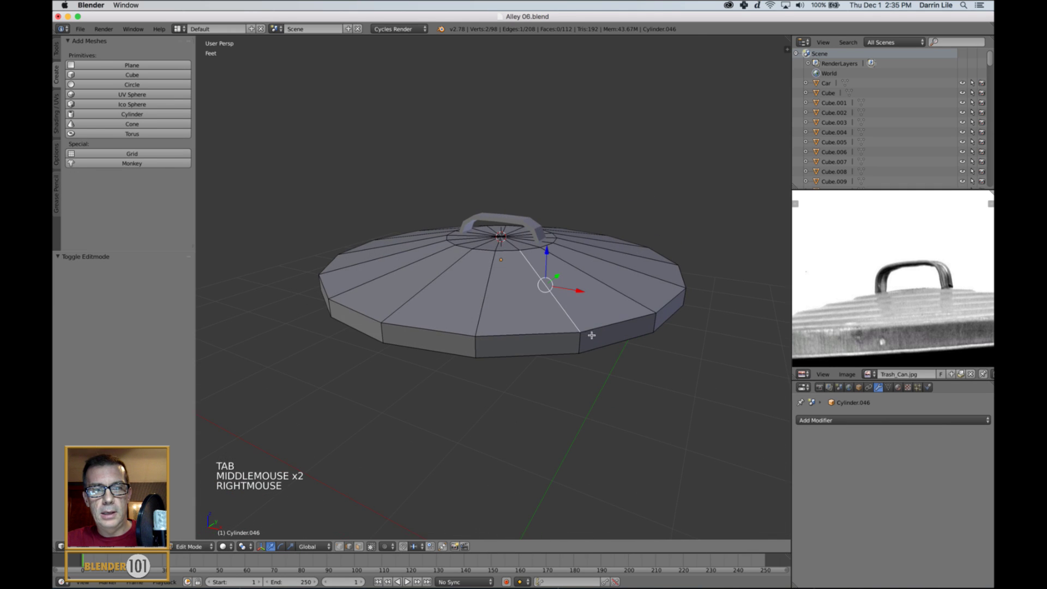
key("Tab")
scroll(596, 333, "down", 2)
key("a")
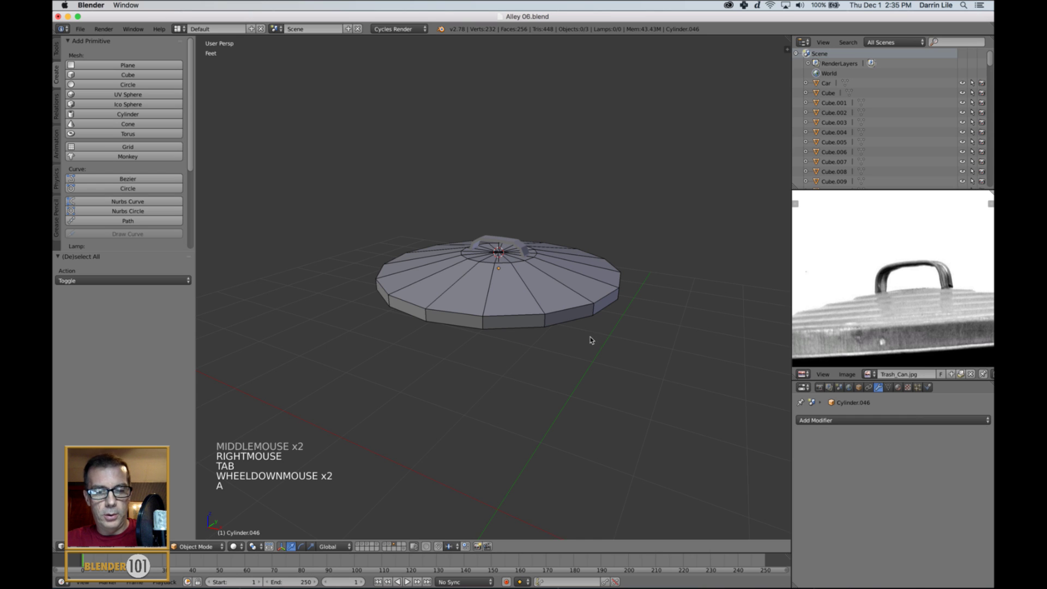
Step: Unhide the trash can body and bring the complete can with its lid into view
key("alt+h")
scroll(589, 339, "down", 3)
middle_click_drag(581, 346, 588, 326, "shift")
scroll(557, 285, "up", 2)
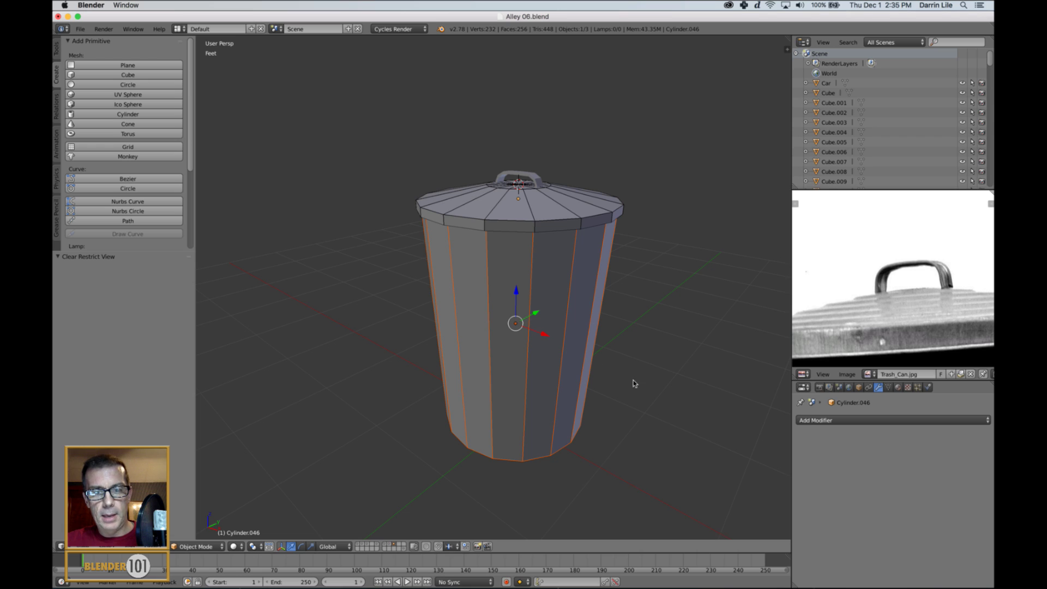
middle_click_drag(633, 384, 645, 369, "shift")
Step: Try to join the handle to the lid with the lid as the active object, then undo the join
right_click(506, 209, "shift")
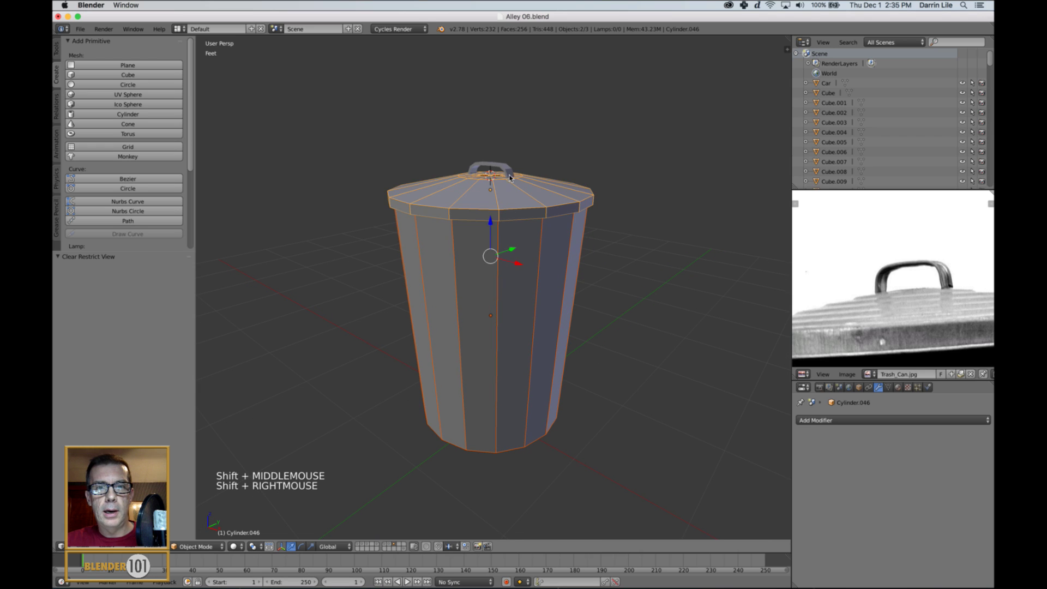
right_click(509, 178, "shift")
key("a")
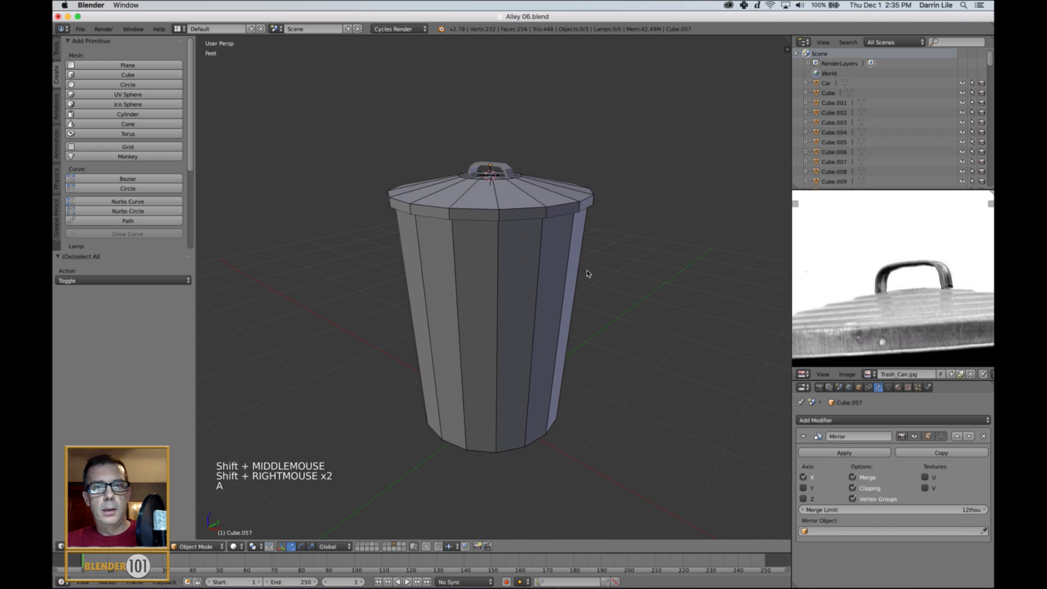
right_click(507, 173)
right_click(526, 203, "shift")
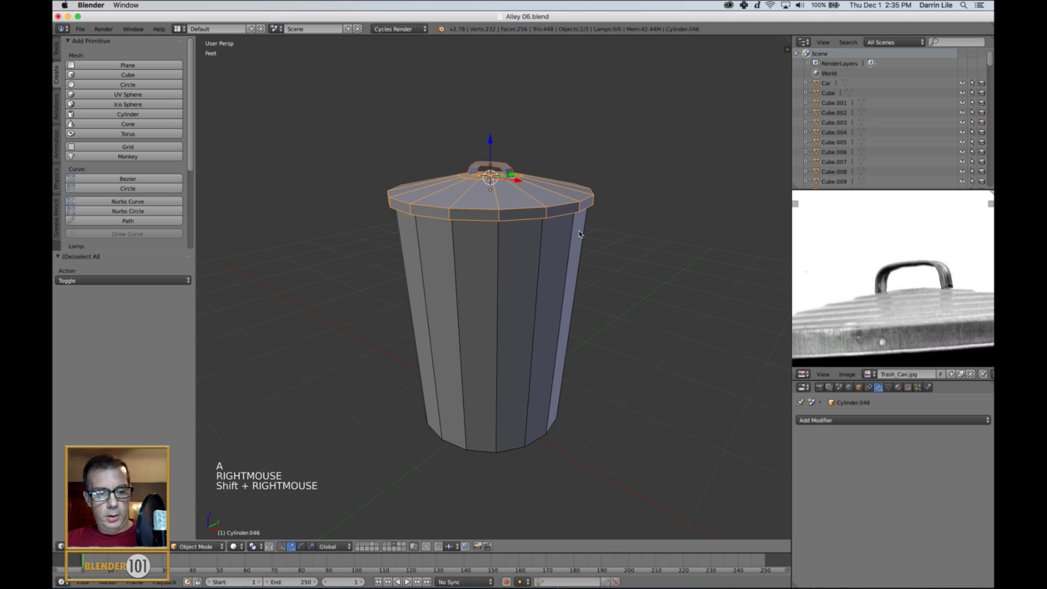
key("ctrl+j")
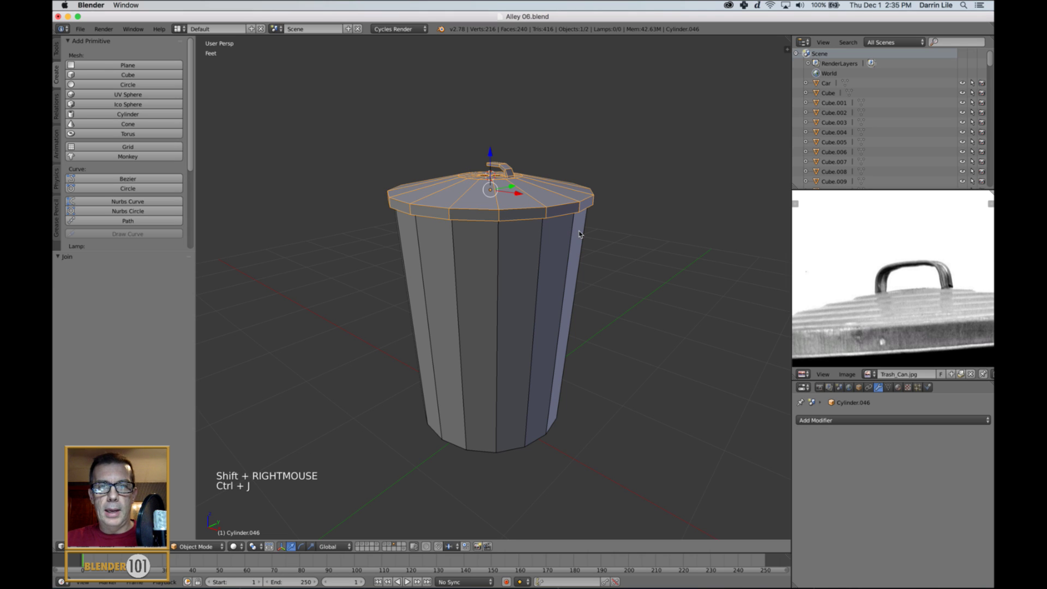
key("super+z")
Step: Select the handle on the lid and apply its Mirror modifier
scroll(574, 221, "up", 1)
middle_click_drag(572, 218, 600, 257, "shift")
scroll(570, 252, "up", 3)
right_click(527, 233)
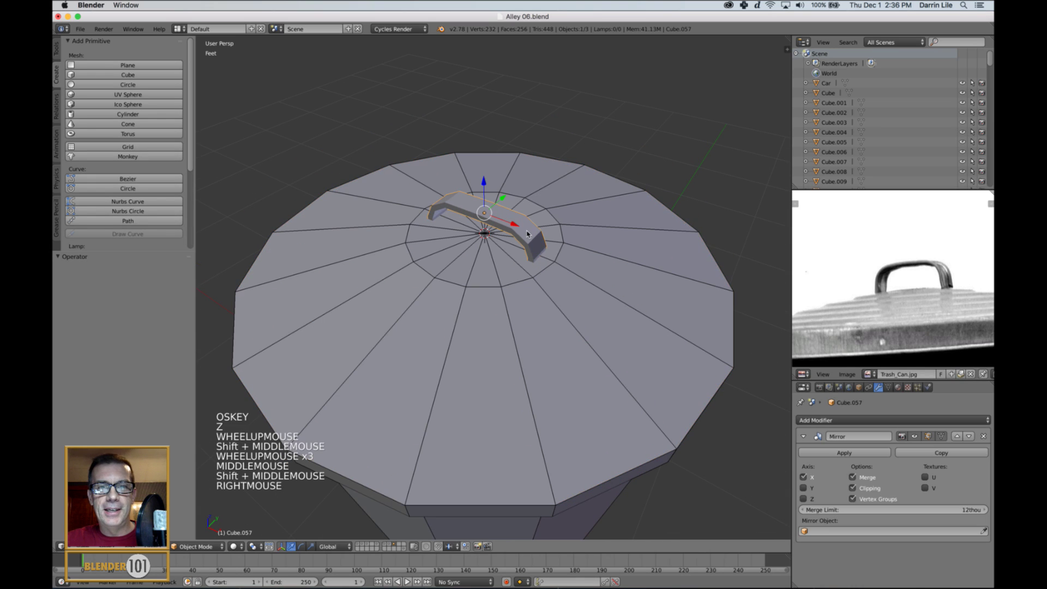
left_click(844, 453)
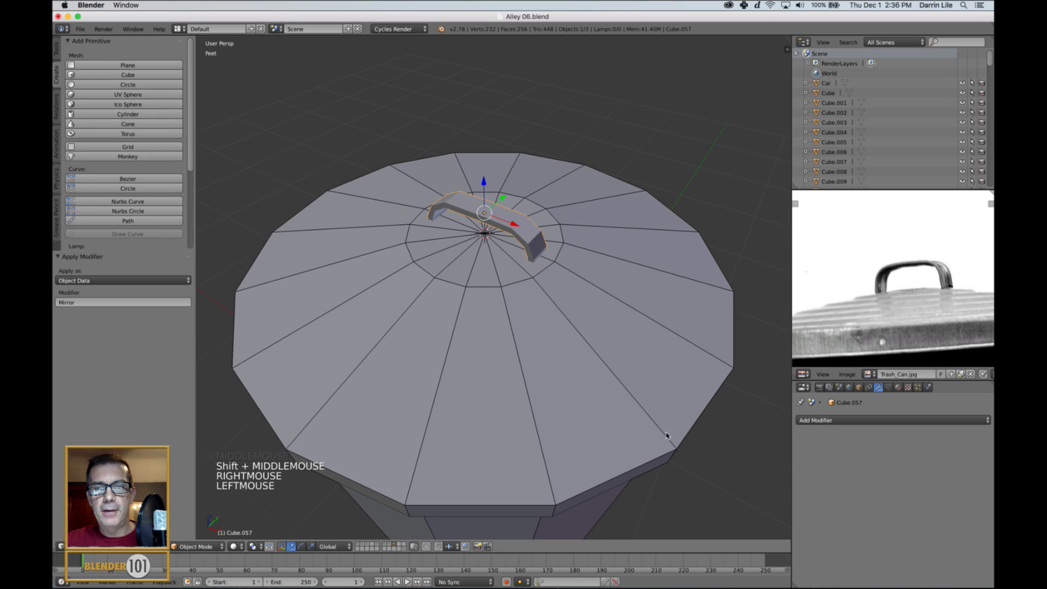
Step: Join the lid and the handle into one object with the handle active, inspect the joined lid, and deselect it
scroll(626, 438, "down", 2)
middle_click_drag(626, 439, 583, 334)
right_click(584, 335)
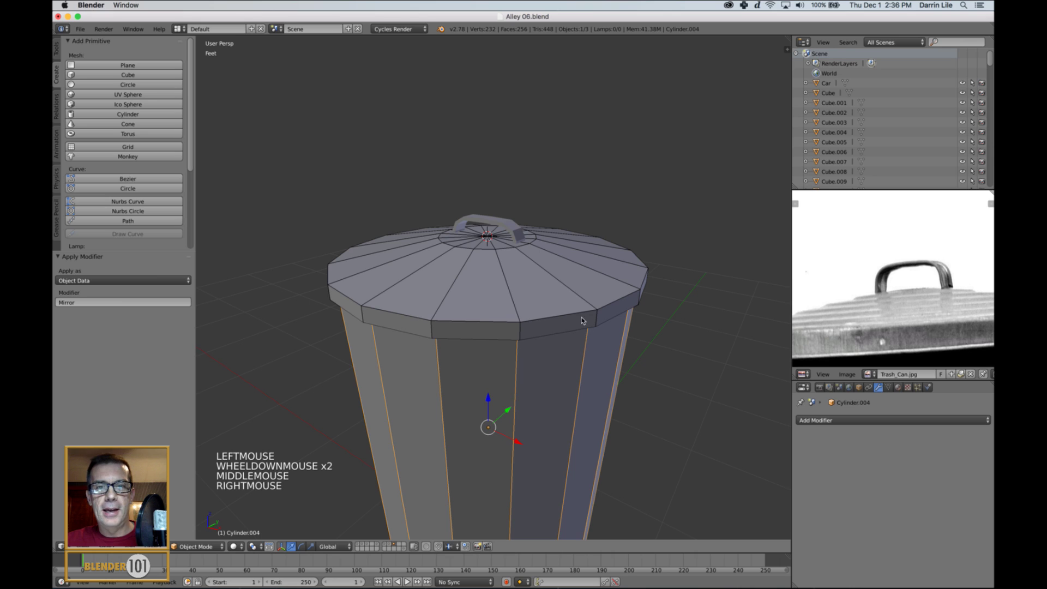
right_click(582, 317)
right_click(511, 224, "shift")
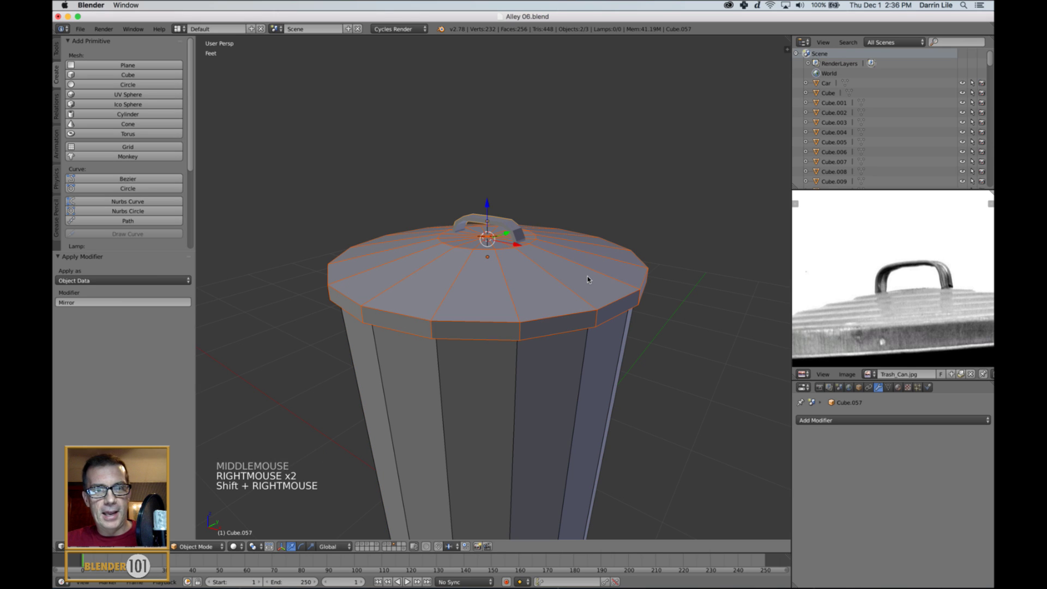
key("ctrl+j")
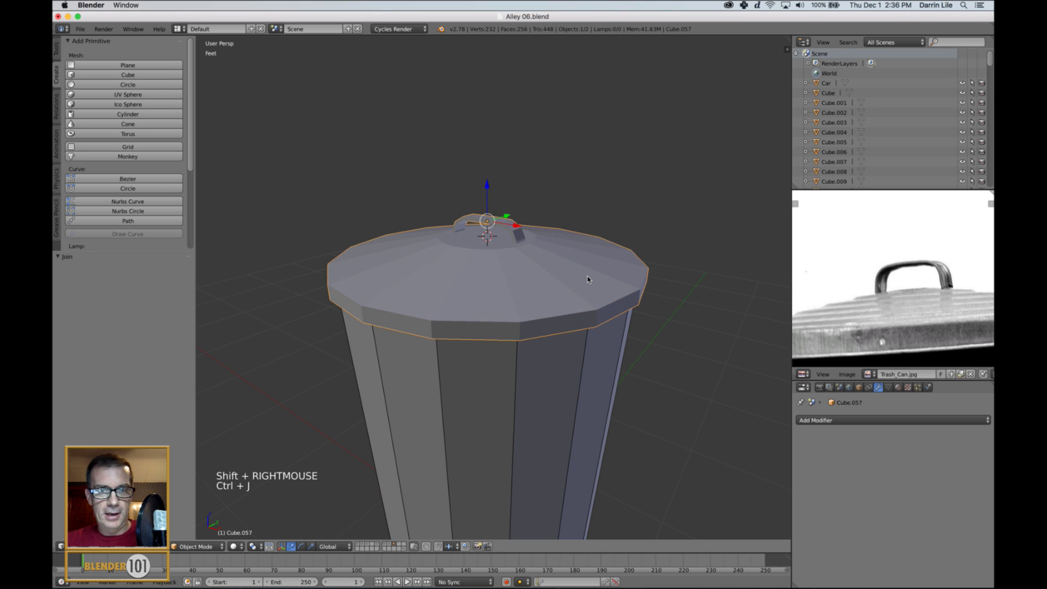
scroll(583, 267, "up", 3)
middle_click_drag(582, 264, 584, 273)
scroll(584, 315, "down", 1)
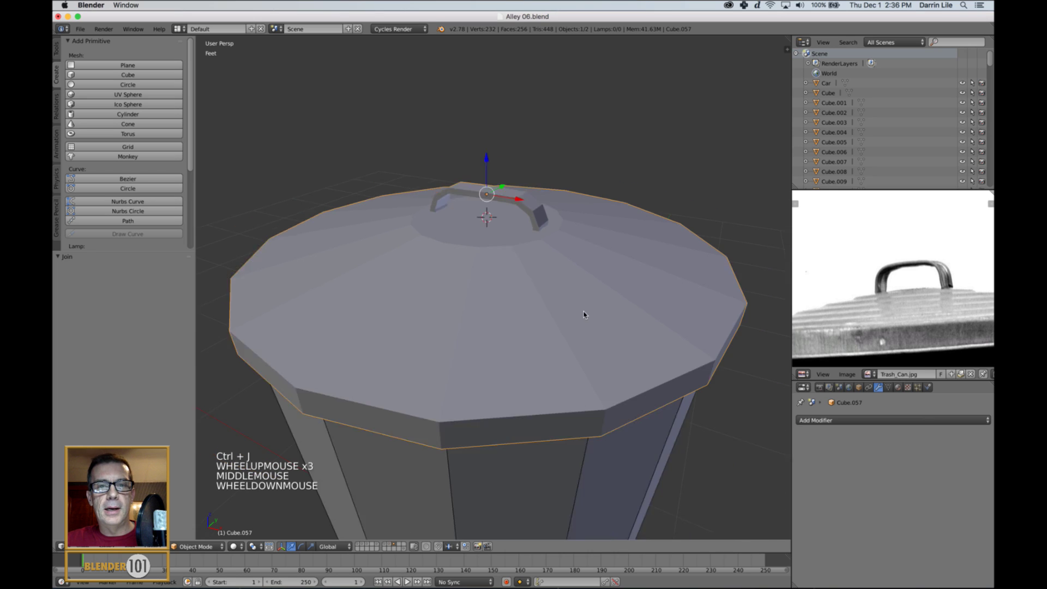
scroll(584, 314, "down", 2)
key("a")
scroll(588, 319, "down", 2)
middle_click_drag(590, 322, 584, 323)
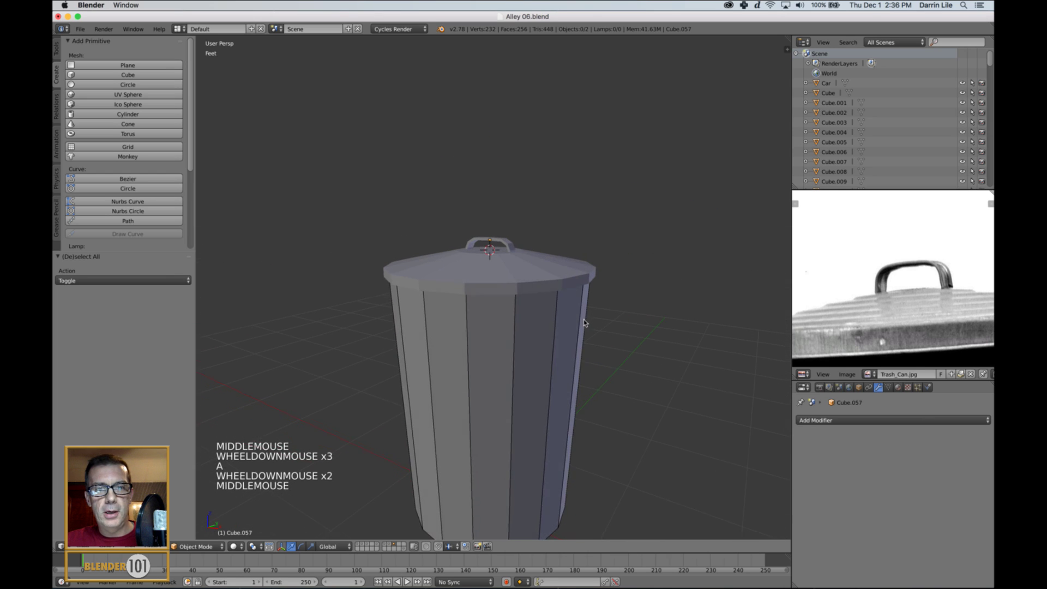
Step: Select the can body and the lid, duplicate both in place, and move the duplicates to layer 9
right_click(583, 323)
scroll(603, 397, "down", 1)
scroll(603, 398, "down", 2, "shift")
middle_click_drag(603, 397, 608, 370, "shift")
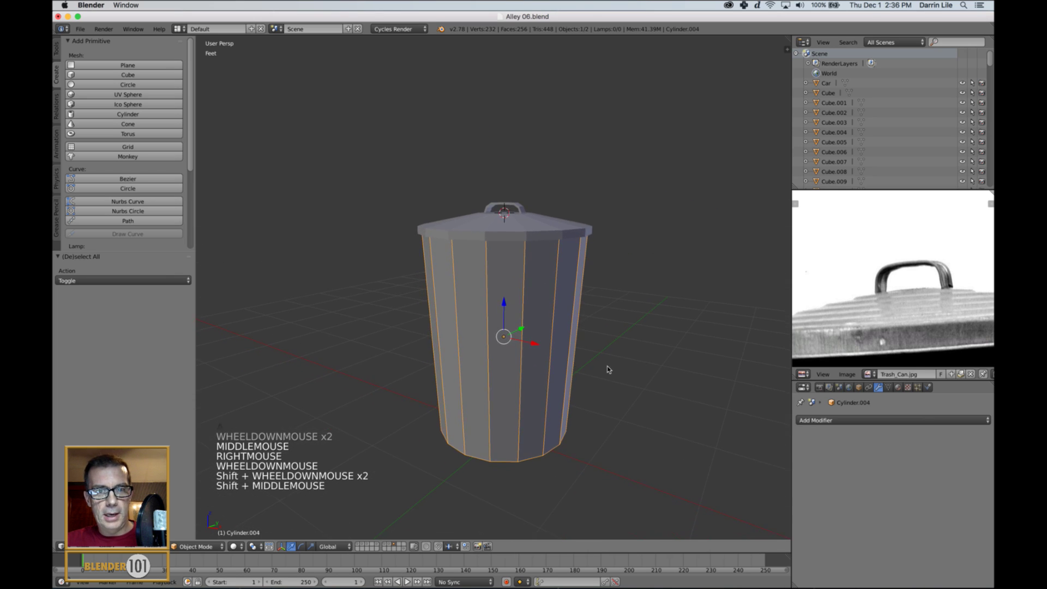
right_click(536, 229, "shift")
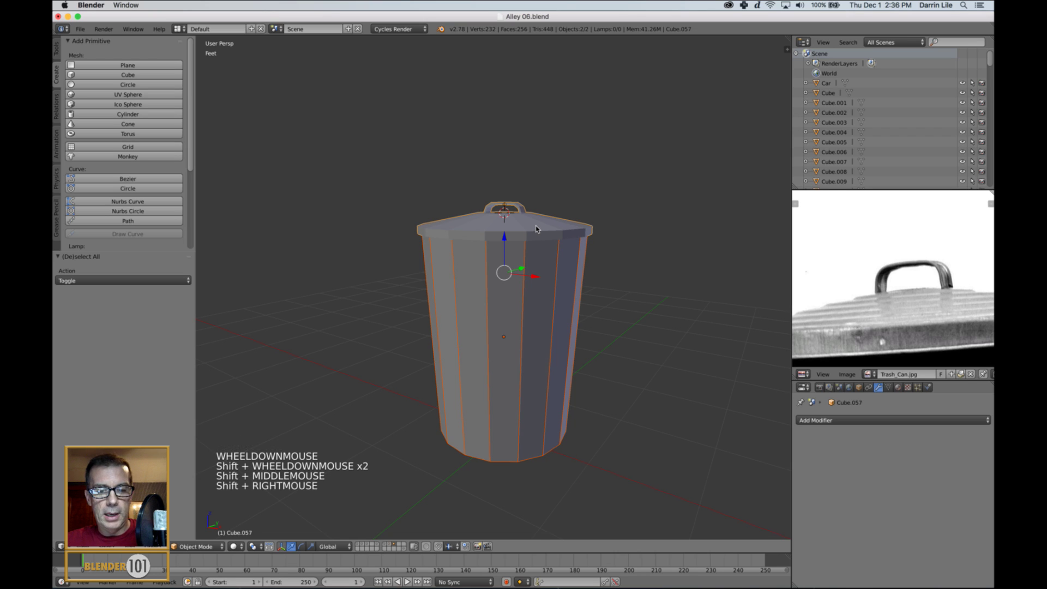
key("shift+d")
right_click(536, 229)
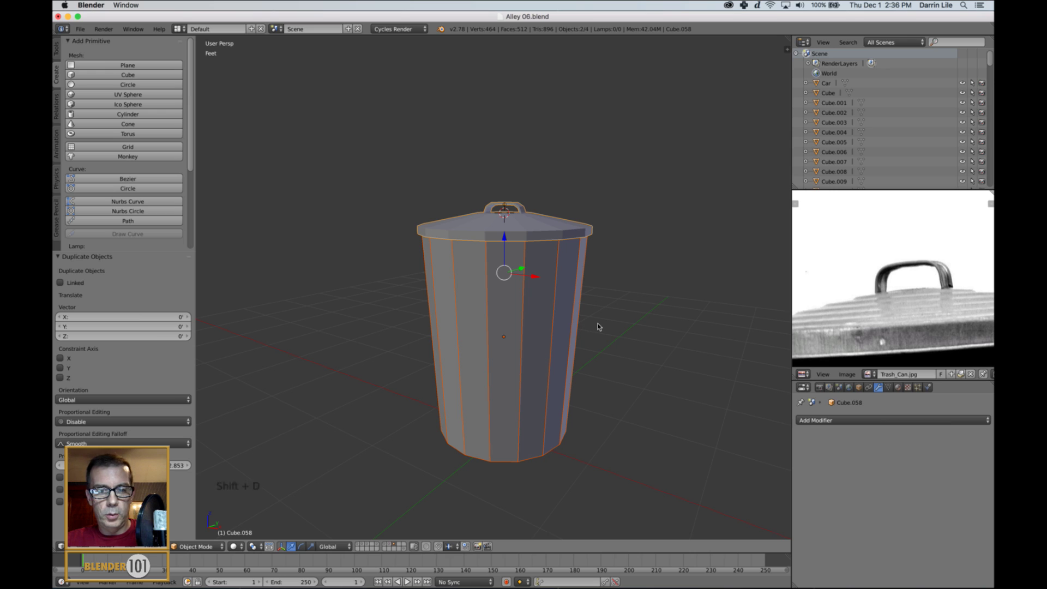
key("m")
left_click(734, 343)
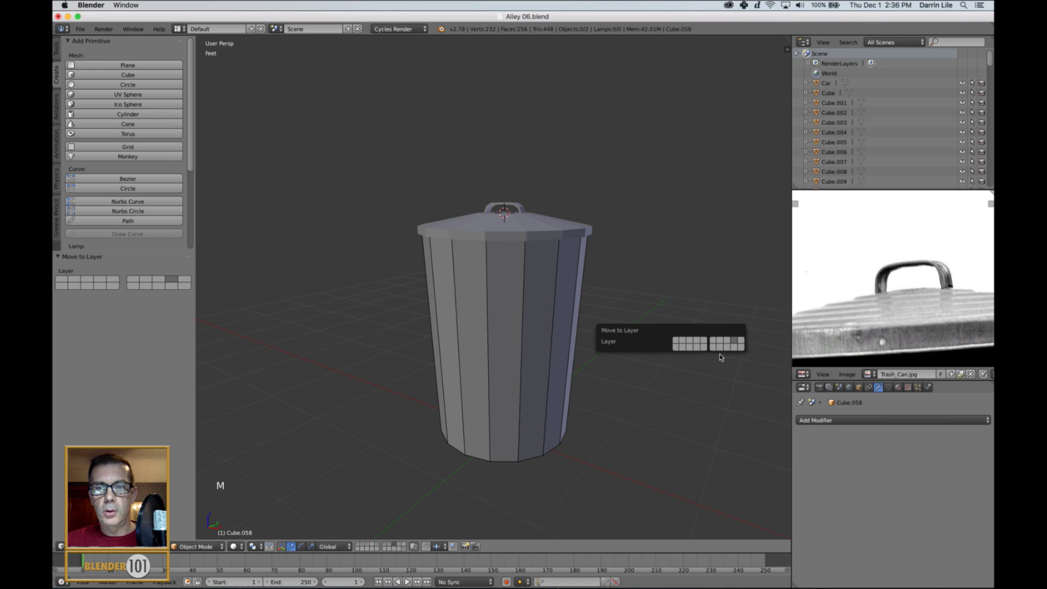
Step: Show only layer 9 with the duplicated trash can and deselect everything
left_click(401, 546)
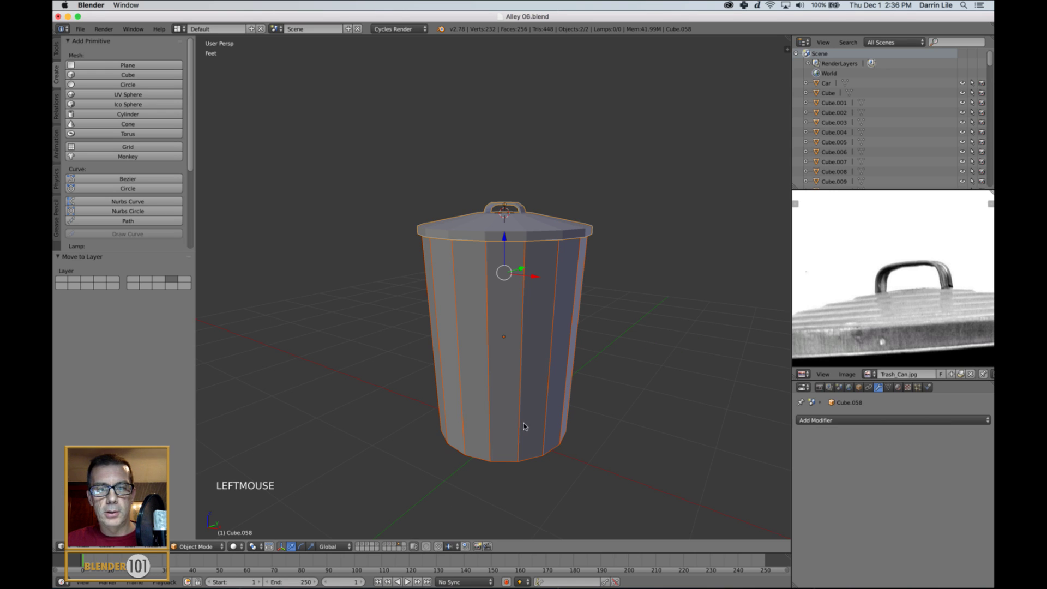
middle_click_drag(625, 366, 646, 358, "shift")
key("a")
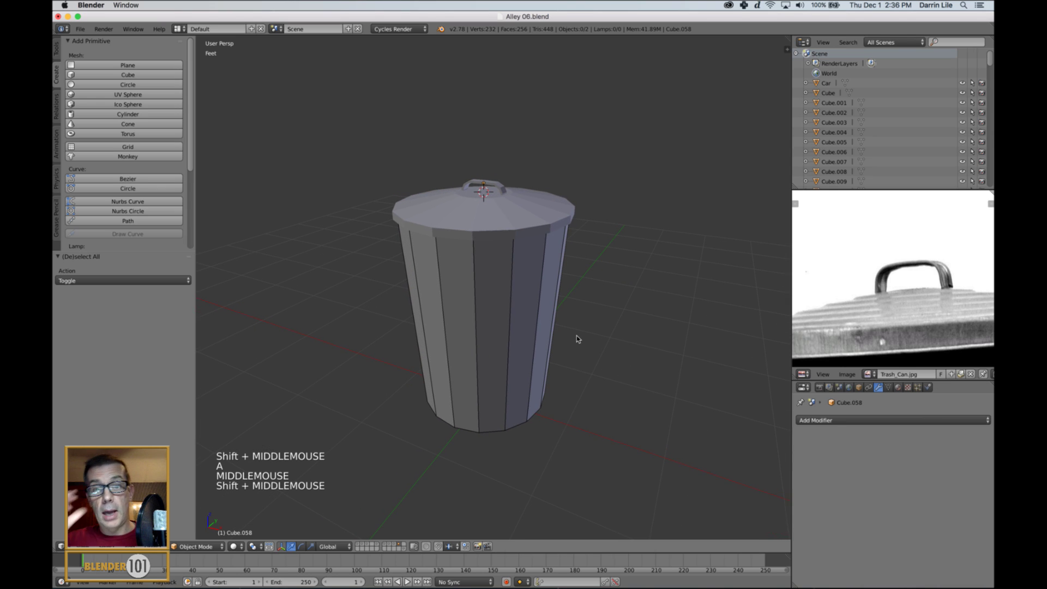
Step: Select the duplicated can body and turn off Wire and Draw All Edges in its display settings
right_click(519, 327)
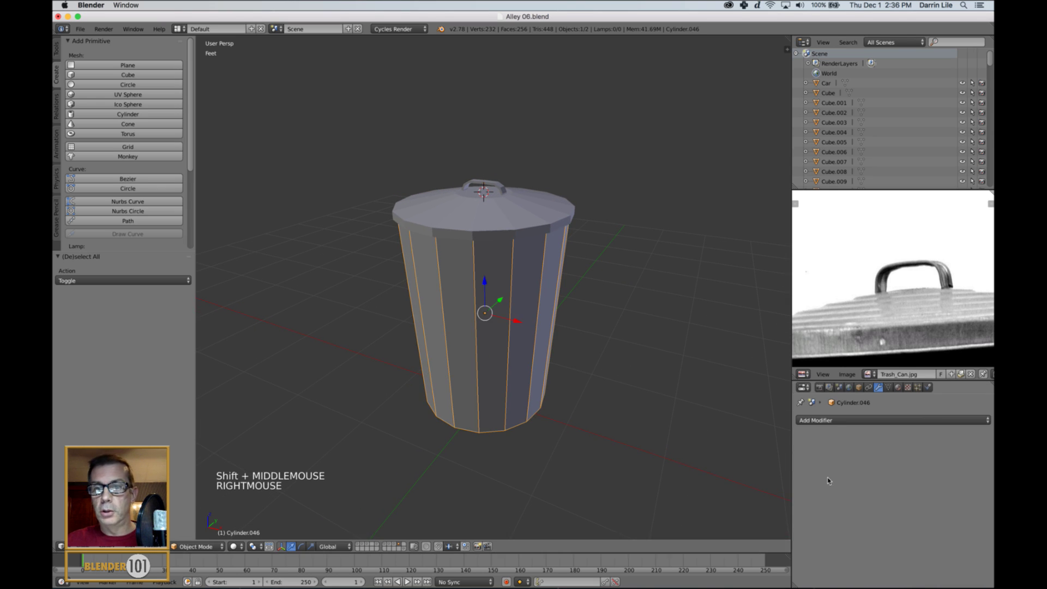
left_click(859, 388)
left_click(815, 513)
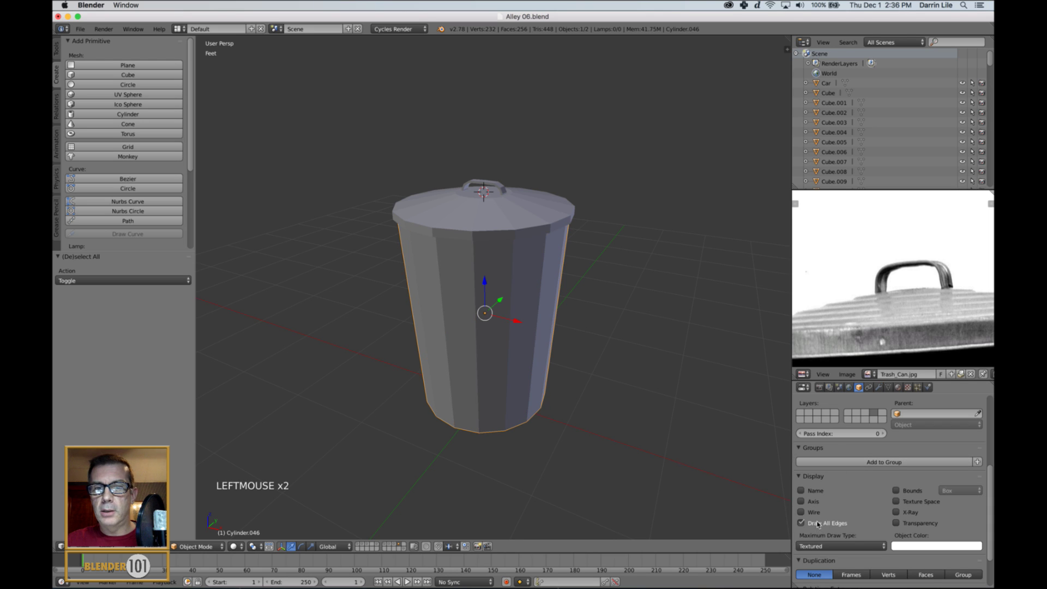
left_click(818, 525)
Step: Isolate the duplicated can body by hiding all unselected objects
scroll(607, 395, "down", 3)
mouse_move(607, 396)
middle_mouse_down("shift")
mouse_move(579, 401)
mouse_move(580, 381)
mouse_move(603, 367)
mouse_move(586, 379)
mouse_move(563, 354)
mouse_move(584, 347)
mouse_move(785, 450)
middle_mouse_up("shift")
scroll(579, 382, "up", 1)
right_click(544, 354)
key("shift+h")
Step: Reset the 3D cursor to the scene origin, view the open can body, and open its modifier settings
scroll(544, 355, "up", 1)
scroll(545, 355, "up", 1)
scroll(575, 349, "up", 2)
scroll(578, 348, "down", 3)
key("shift+c")
scroll(584, 353, "down", 2)
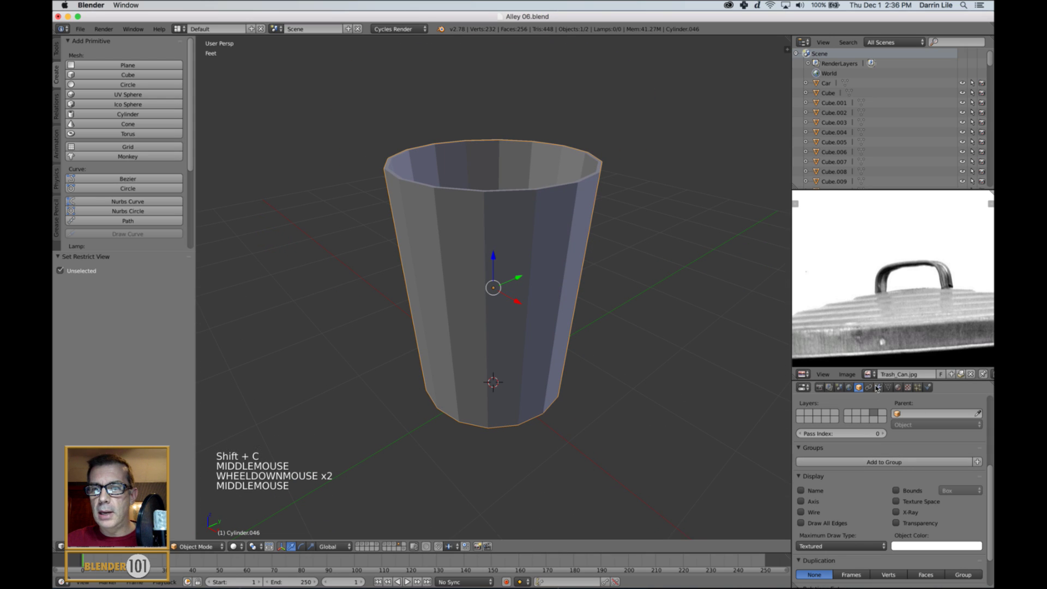
left_click(879, 387)
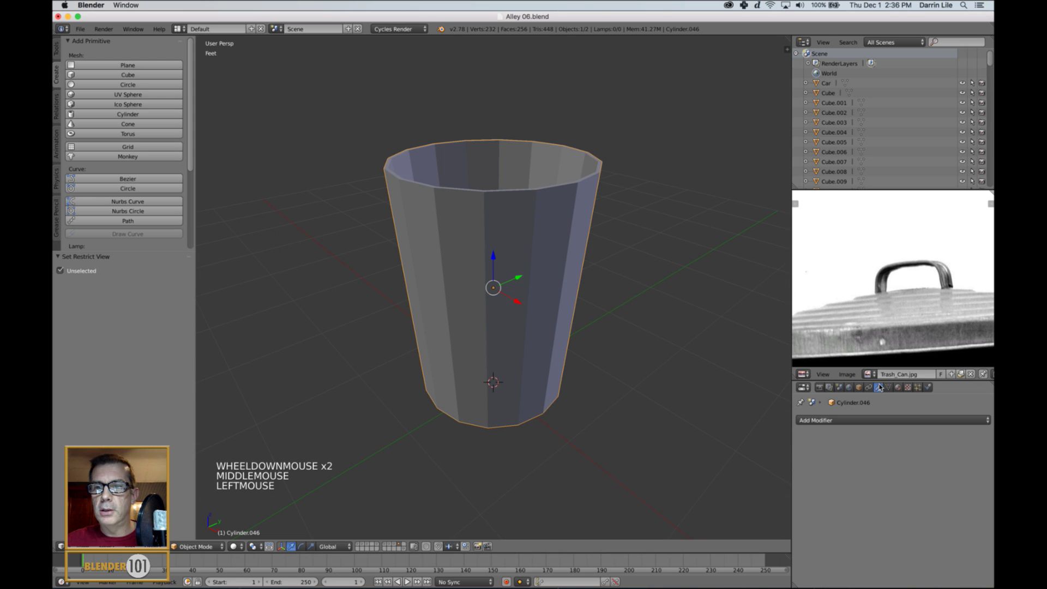
Step: Add a Subdivision Surface modifier to the can body and view its mesh in Edit Mode
left_click(861, 421)
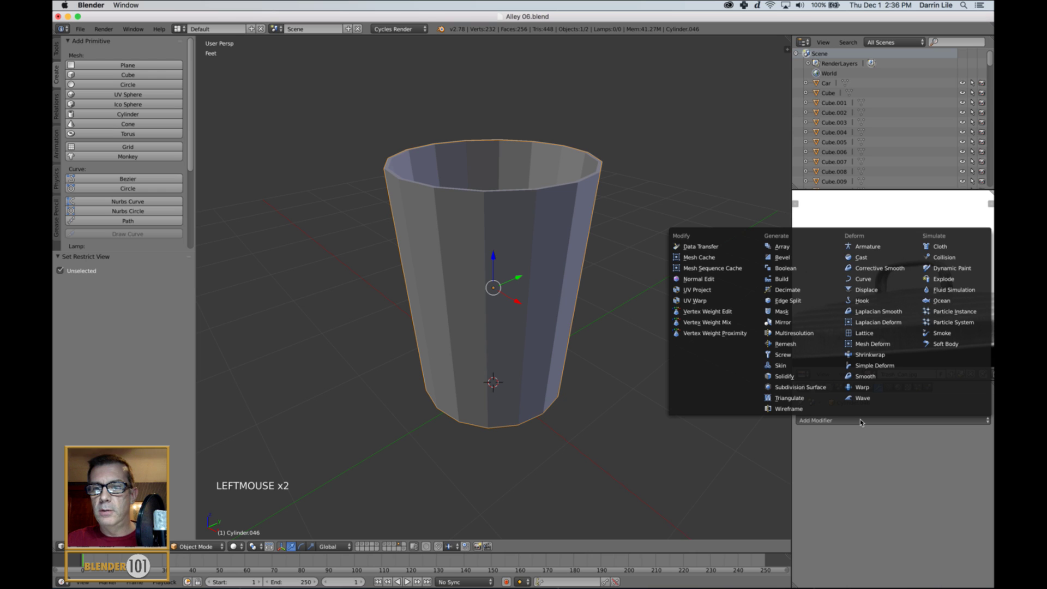
left_click(799, 388)
left_click(887, 488)
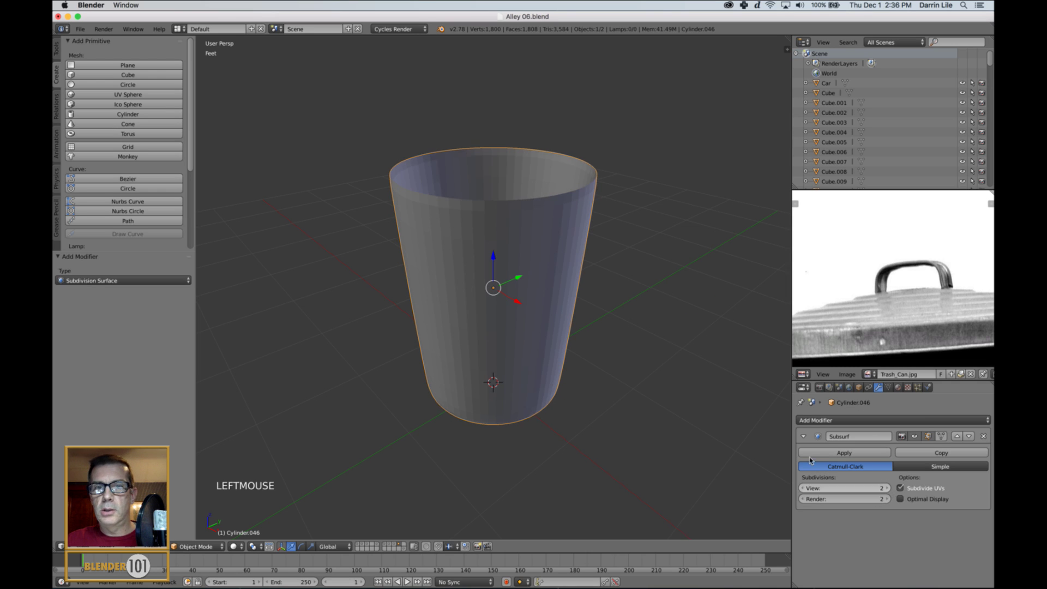
scroll(616, 352, "down", 2)
middle_click(614, 359)
key("Tab")
scroll(600, 344, "up", 3)
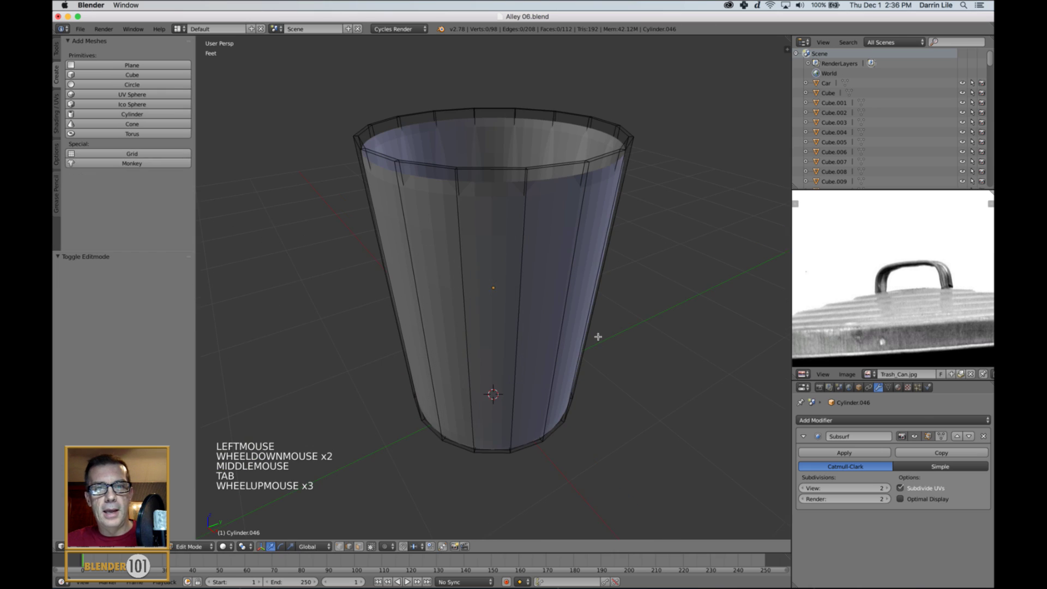
middle_click_drag(596, 335, 638, 313, "shift")
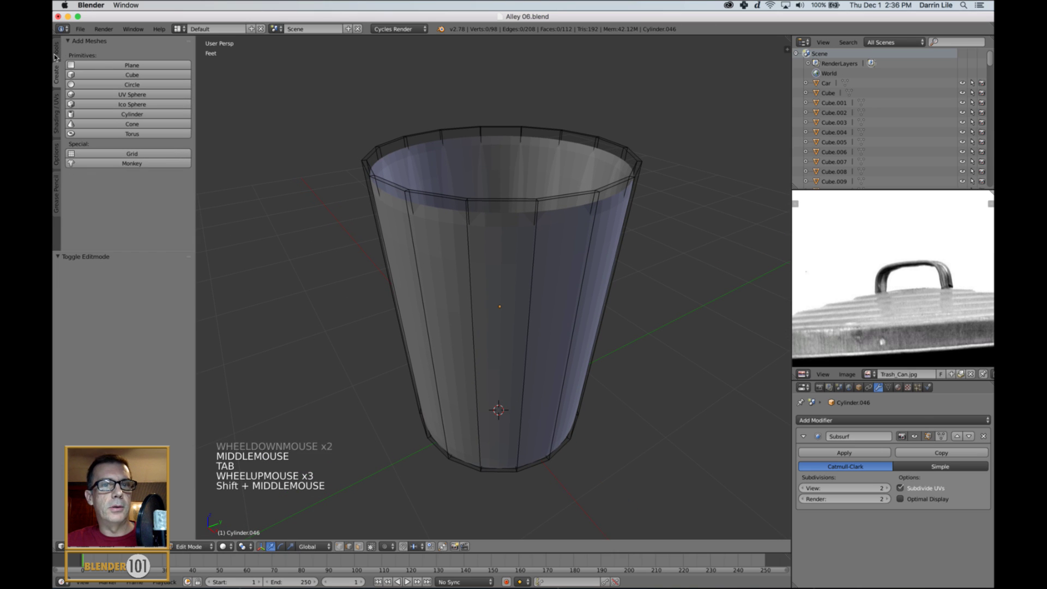
Step: Apply smooth shading to the can body and return to editing its mesh
key("Tab")
left_click(118, 183)
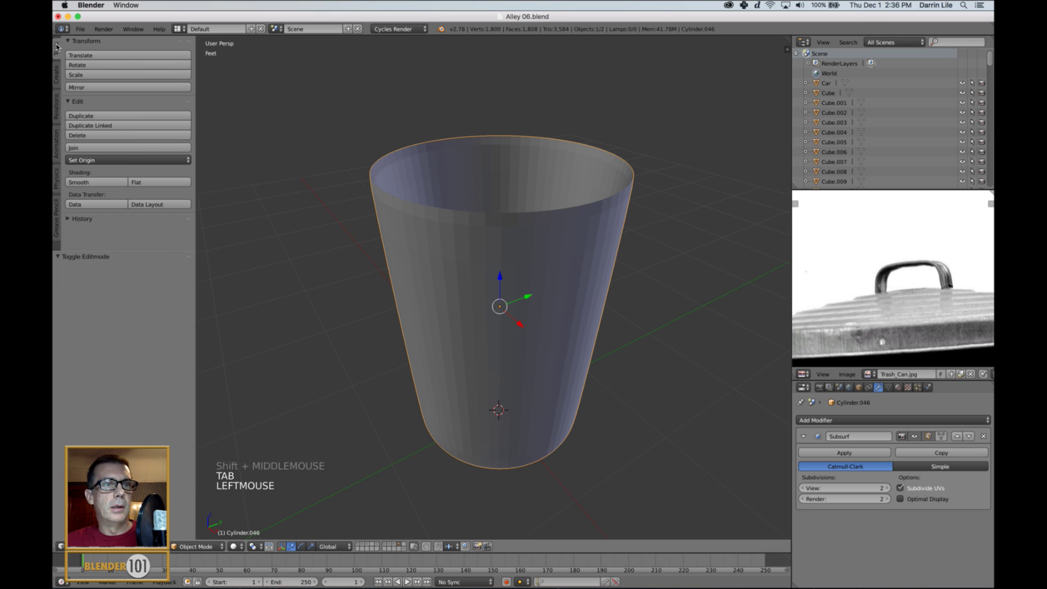
left_click(119, 185)
key("Tab")
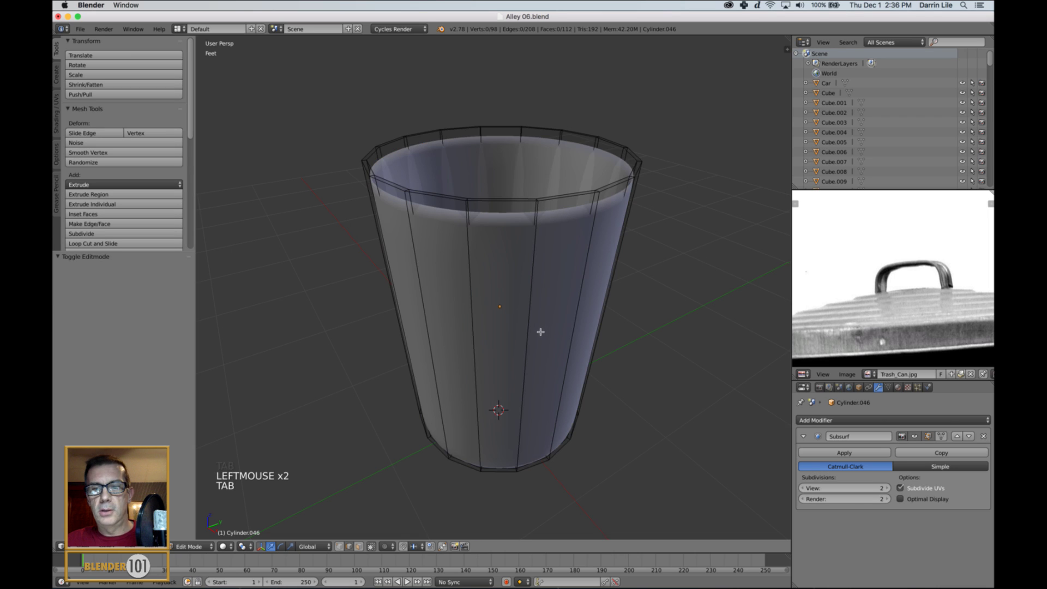
Step: Add a horizontal loop cut around the can's outer wall and slide it up close to the rim, factor about -0.975
middle_click_drag(541, 332, 535, 325)
middle_click_drag(534, 286, 530, 315, "shift")
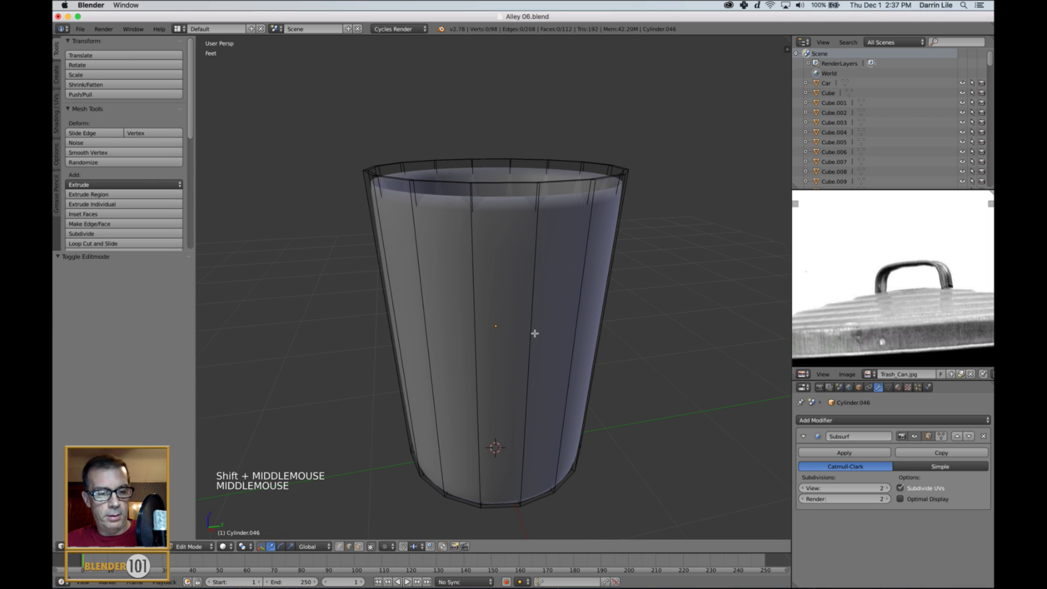
key("ctrl+r")
left_click(533, 332)
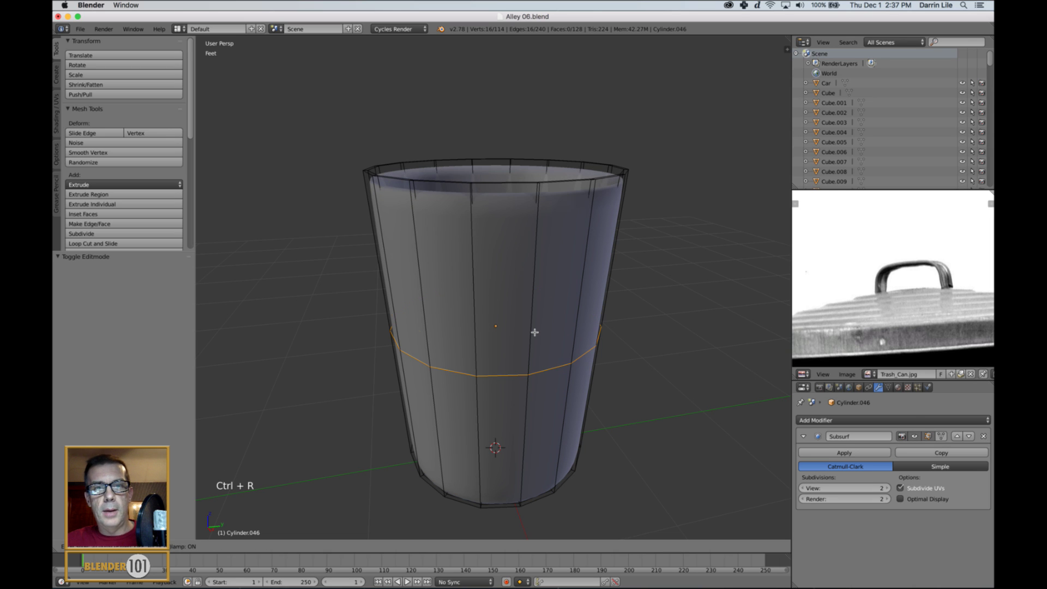
left_click(566, 180)
Step: Add a loop cut around the can's inner wall and slide it toward the inside bottom, factor about -0.742
middle_click_drag(565, 180, 443, 240)
scroll(445, 236, "up", 2)
key("ctrl+r")
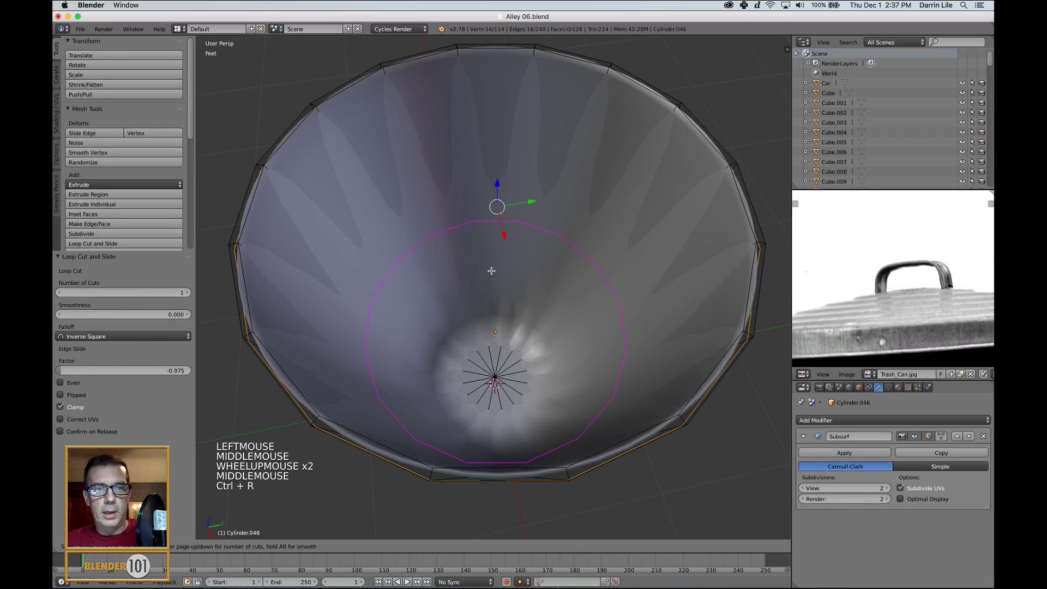
left_click(491, 271)
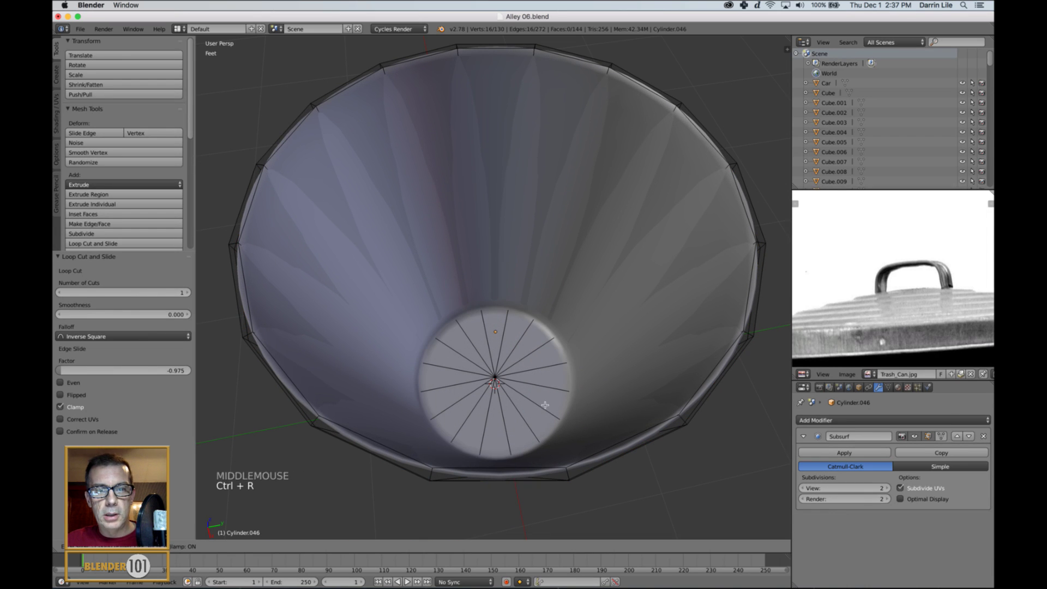
mouse_move(471, 362)
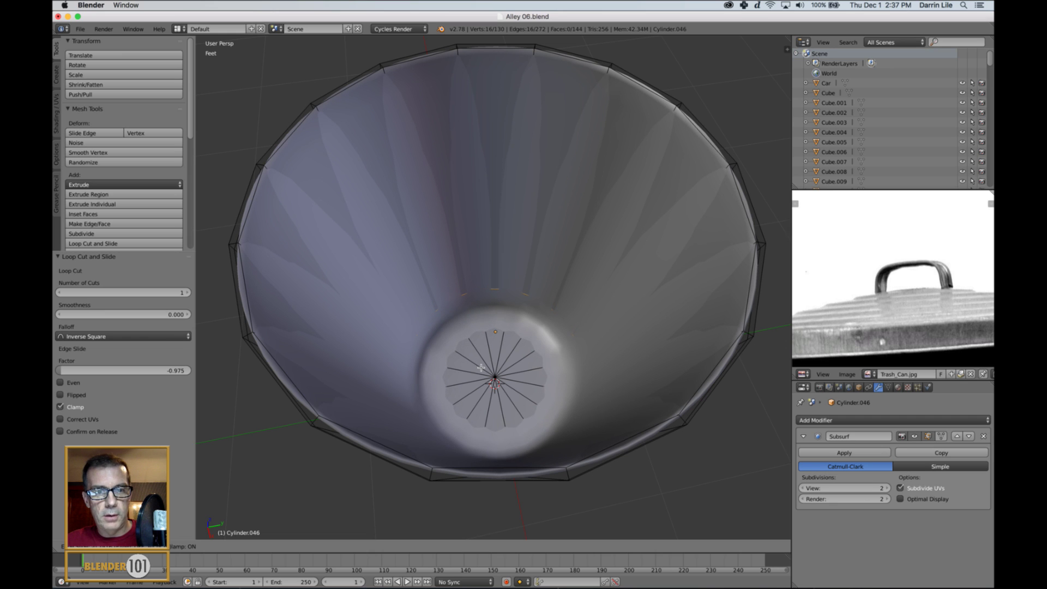
left_click(485, 365)
Step: In wireframe display, lower the new inner loop about 2.2 inches along Z, close to the can's floor
key("z")
middle_click_drag(495, 367, 538, 197)
scroll(504, 329, "down", 4)
scroll(538, 196, "up", 3)
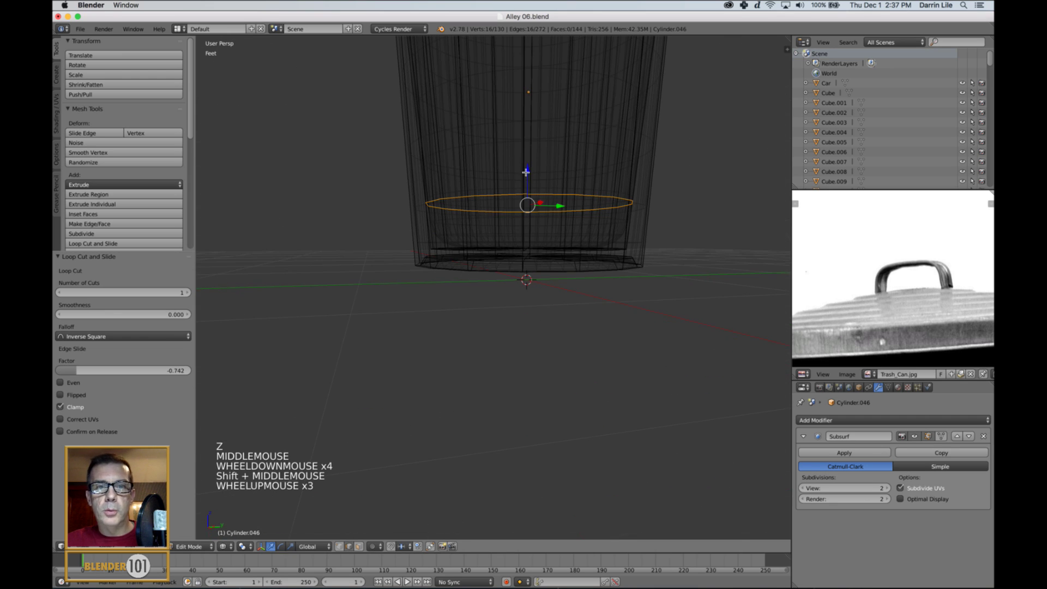
left_click_drag(525, 171, 521, 205)
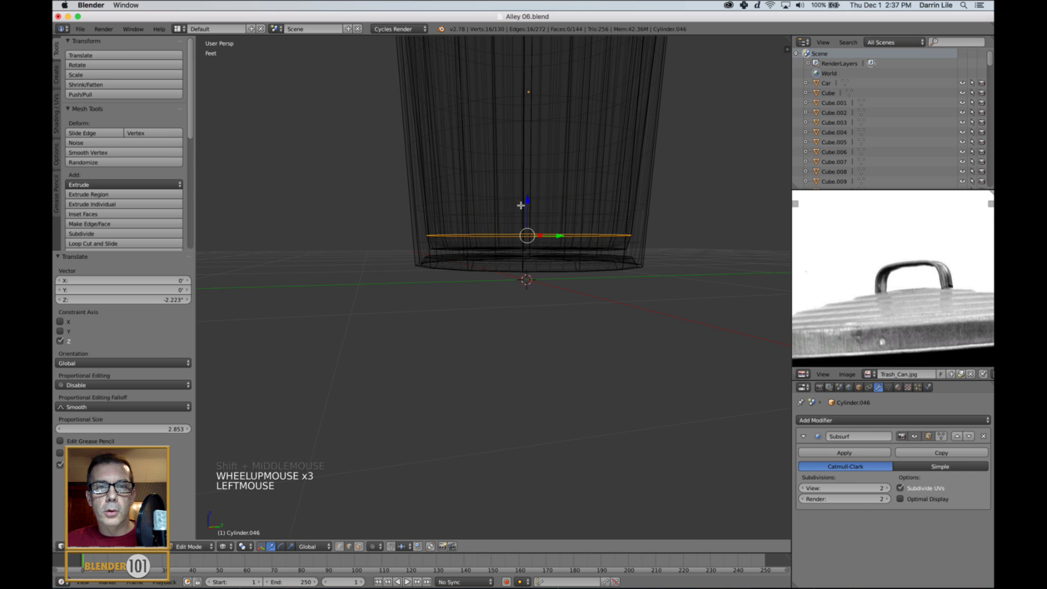
middle_click_drag(520, 205, 513, 289, "shift")
Step: In solid display, select the can's inside floor faces, extrude them in place and scale them slightly inward, then leave Edit Mode
key("z")
key("ctrl+Tab")
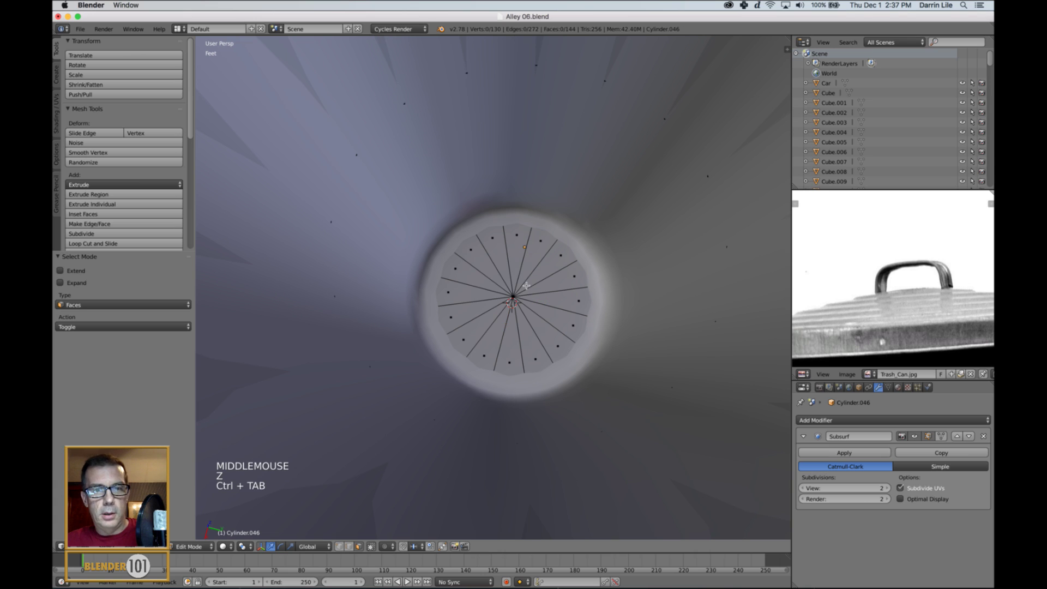
key("c")
left_click_drag(528, 275, 513, 296)
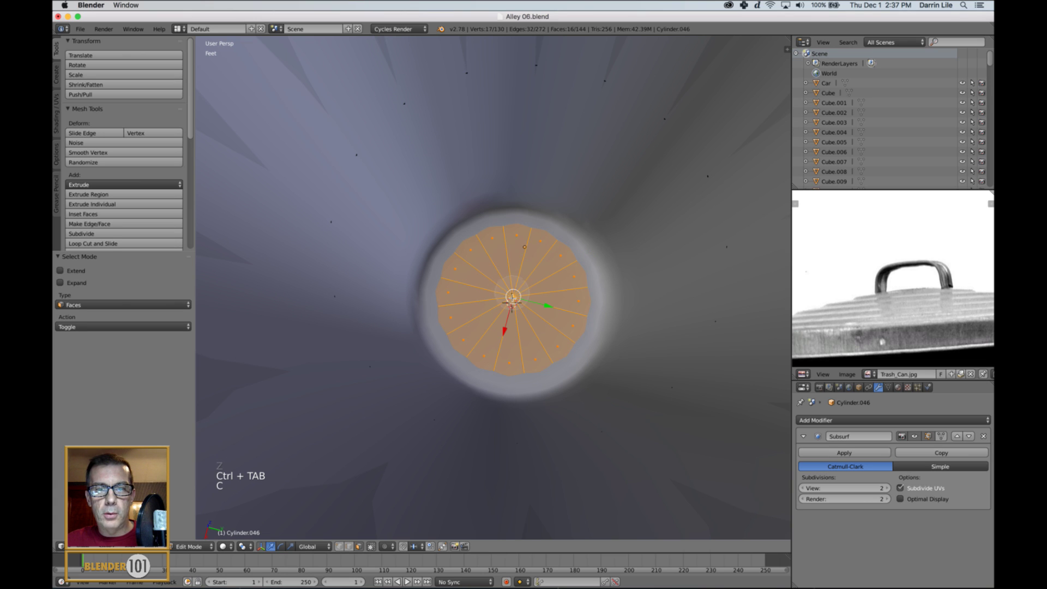
right_click(512, 296)
key("e")
left_click(614, 346)
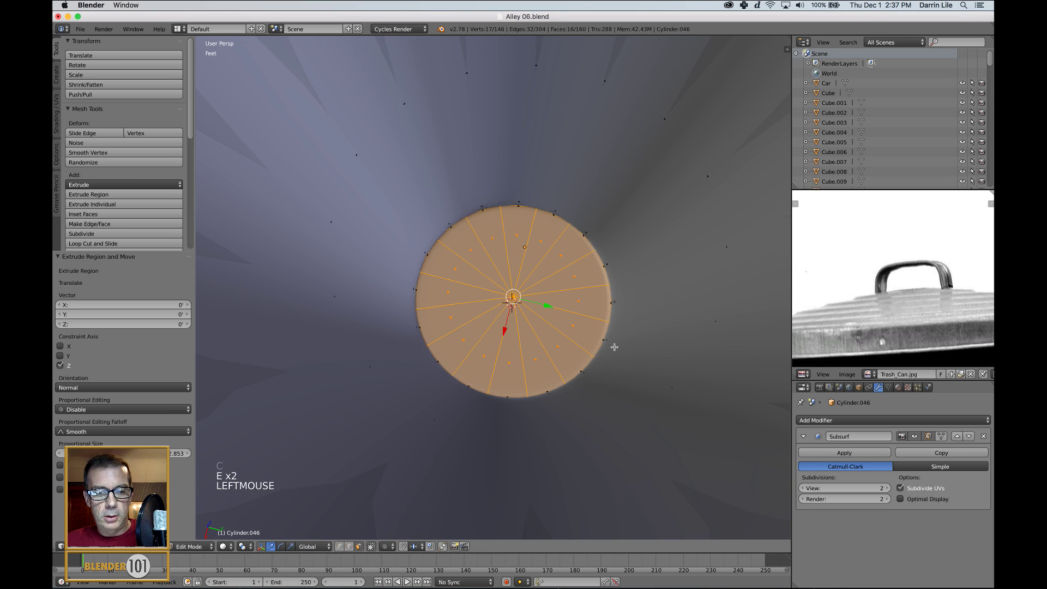
key("s")
left_click(605, 347)
key("a")
key("Tab")
scroll(589, 341, "down", 4)
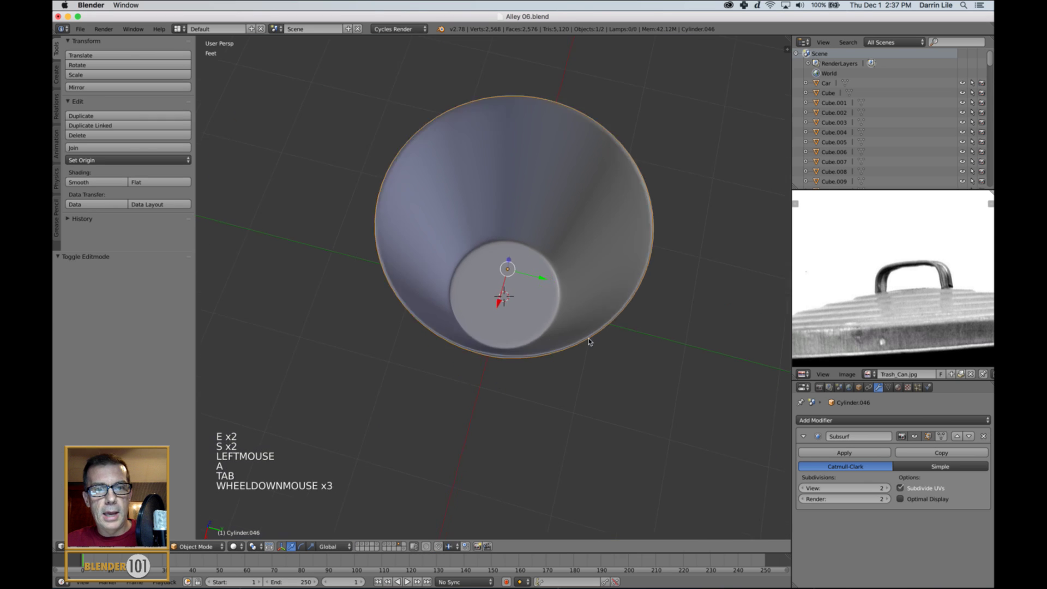
Step: Add a loop cut around the can's inner wall and slide it up near the rim
middle_click_drag(588, 338, 519, 269)
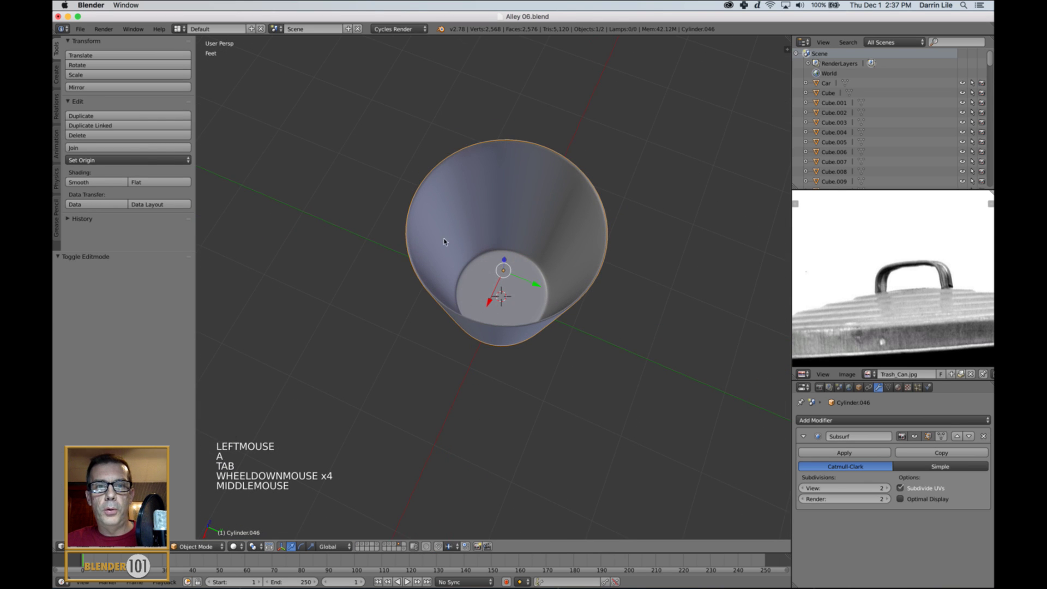
middle_click_drag(444, 242, 461, 224)
key("Tab")
key("ctrl+r")
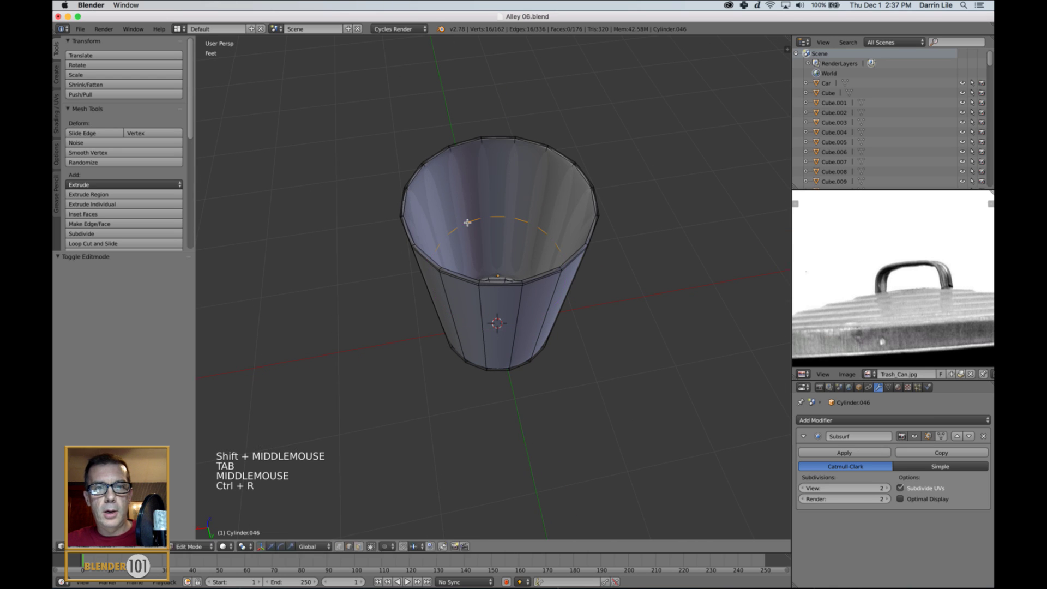
left_click(467, 223)
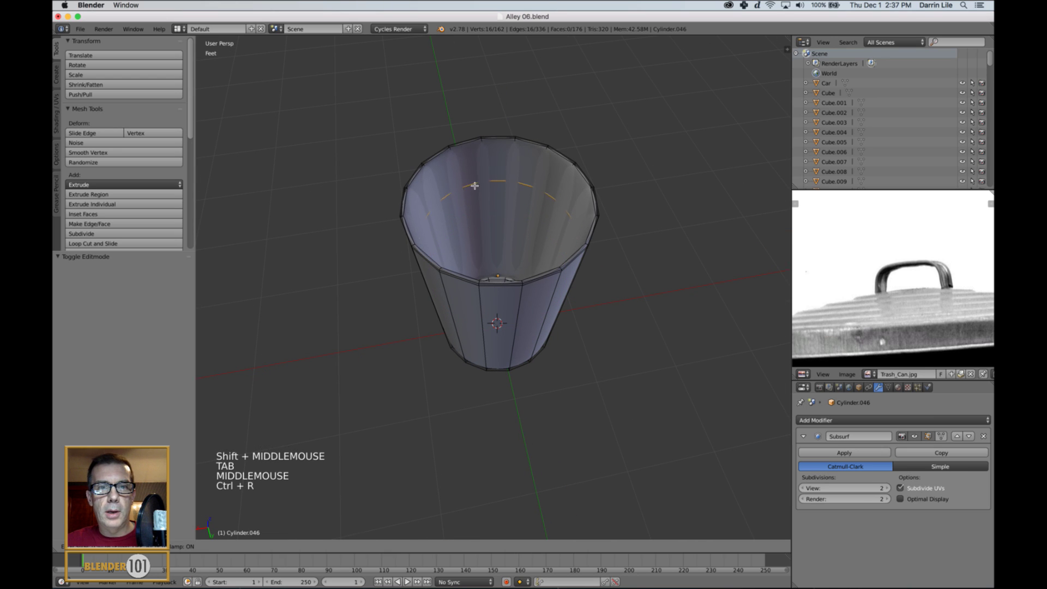
left_click(477, 155)
Step: Examine the can's outer wall and compare it with the full can body in the reference photo
scroll(462, 247, "down", 2)
middle_click_drag(461, 247, 502, 311)
scroll(487, 255, "up", 3)
key("Tab")
middle_click_drag(589, 280, 724, 342, "shift")
scroll(894, 283, "down", 4)
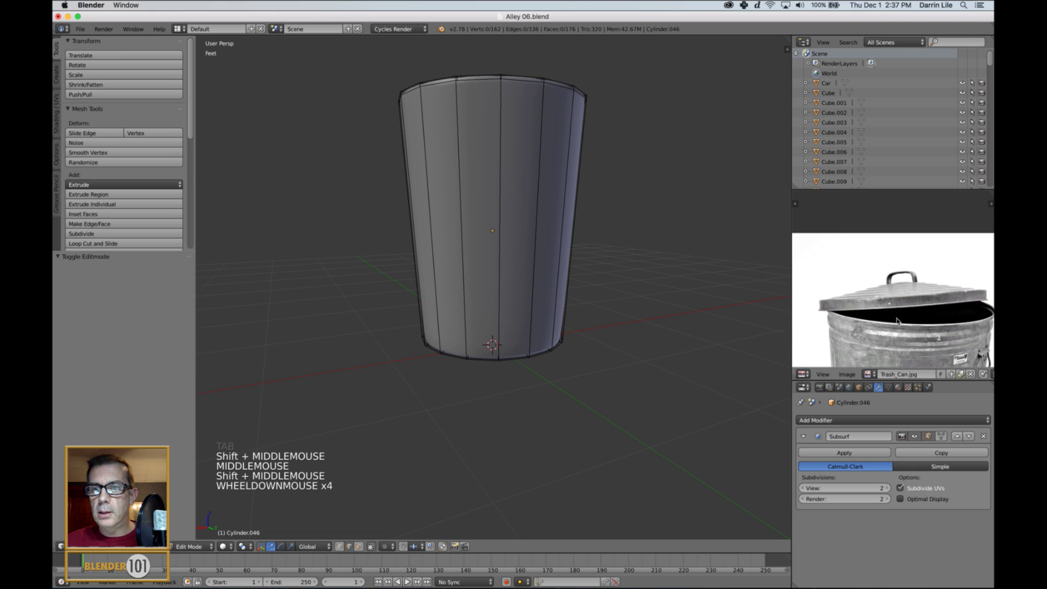
middle_click_drag(894, 283, 860, 240)
scroll(902, 322, "down", 3)
scroll(898, 310, "up", 2)
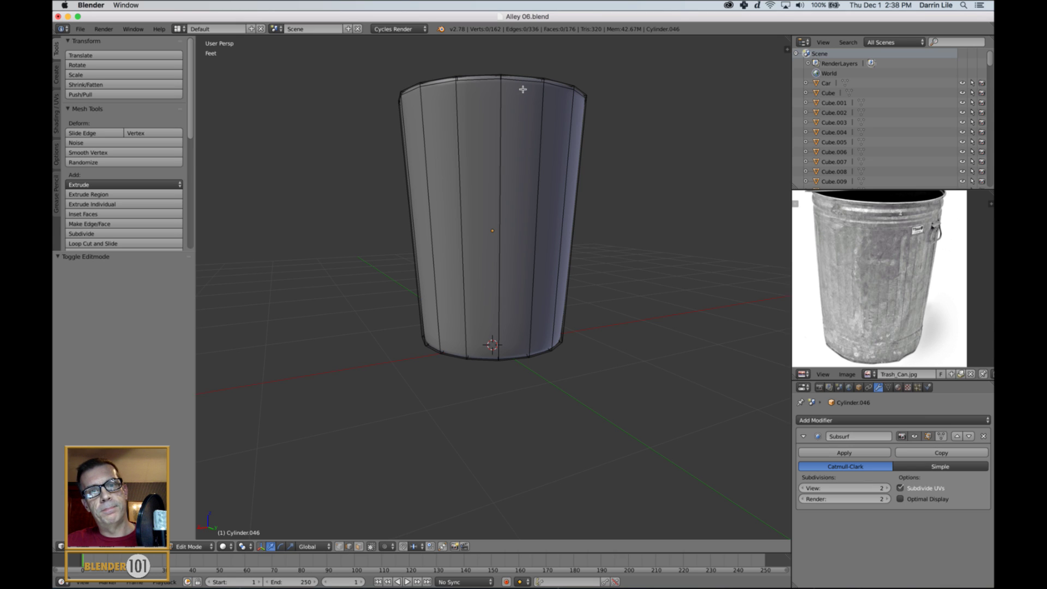
Step: Try to subdivide the entire can mesh once and inspect it in Object Mode
key("a")
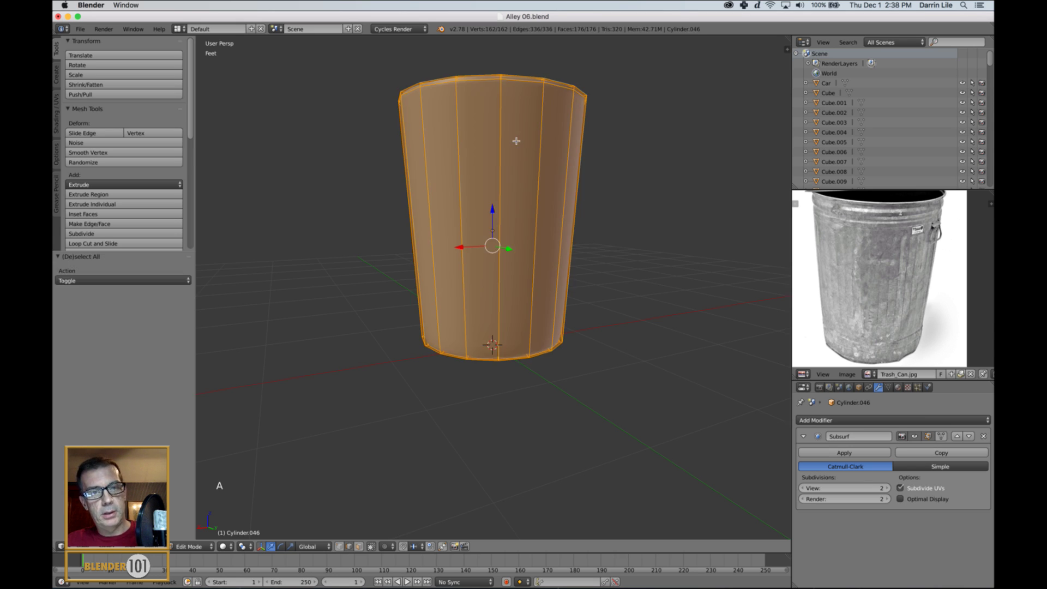
key("w")
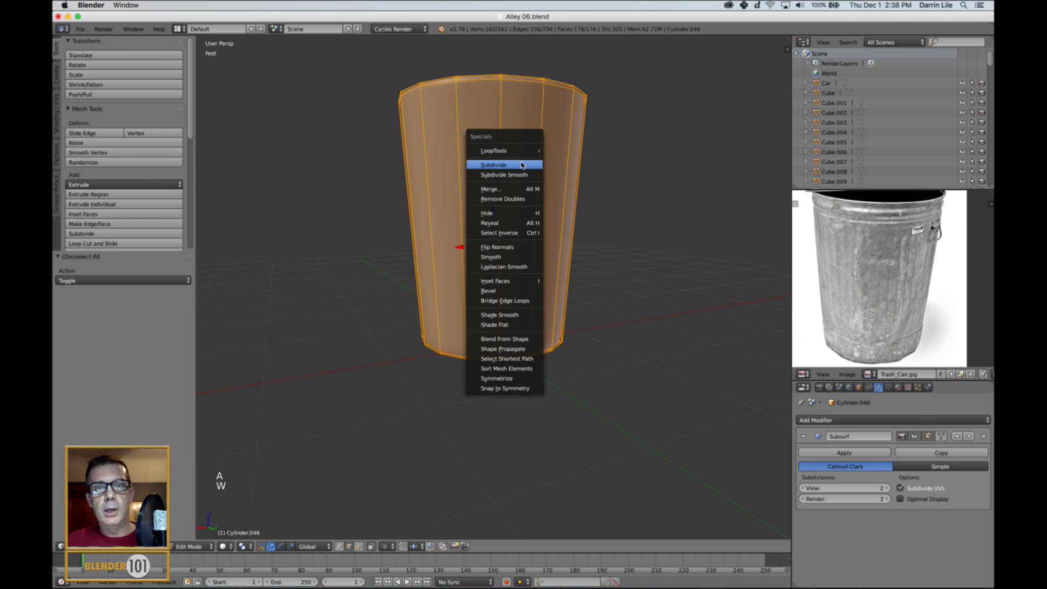
left_click(520, 165)
key("a")
key("Tab")
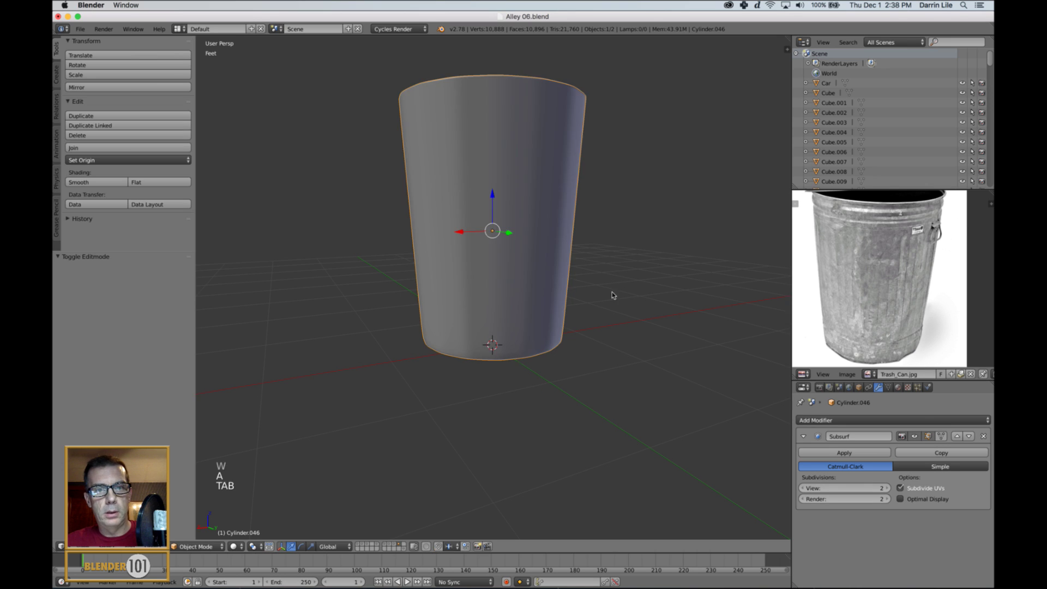
middle_click_drag(614, 296, 631, 261)
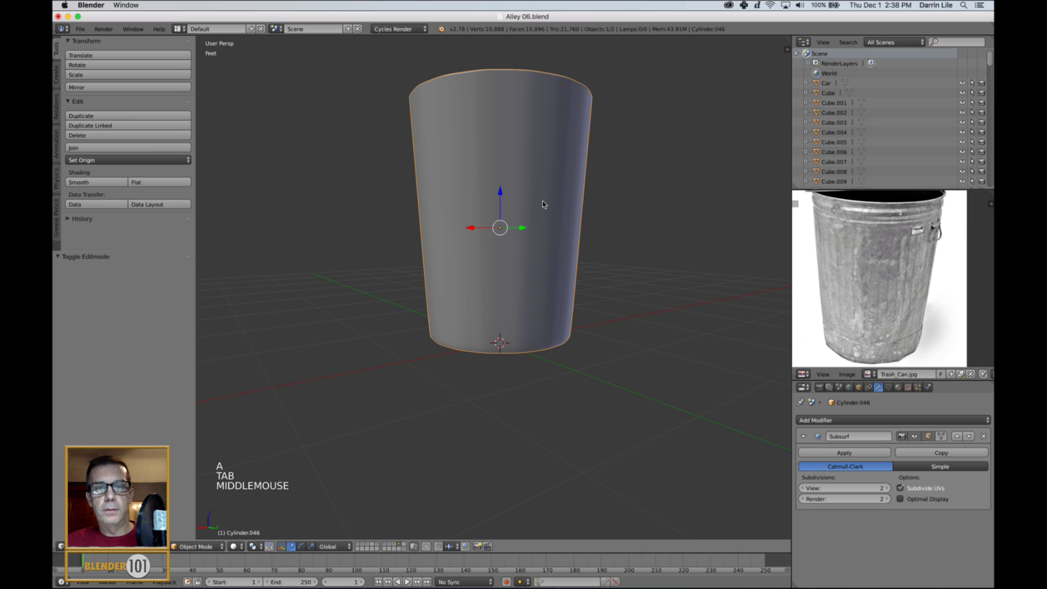
Step: Undo the subdivision of the can mesh and deselect all of its geometry
key("Tab")
key("super+z")
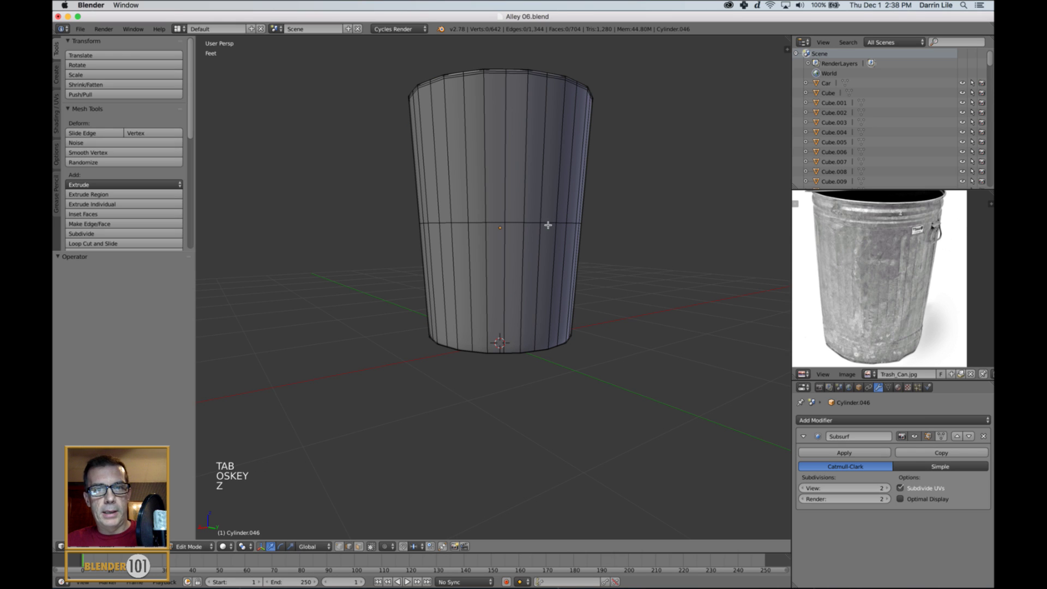
key("super+z")
key("super+z")
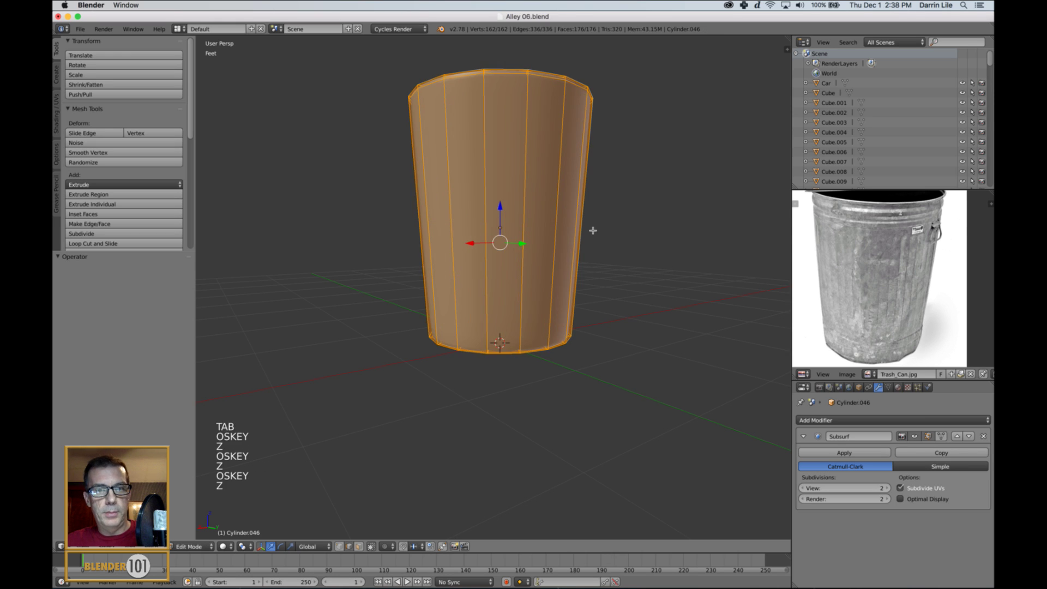
key("Tab")
key("Tab")
middle_click_drag(591, 203, 588, 204)
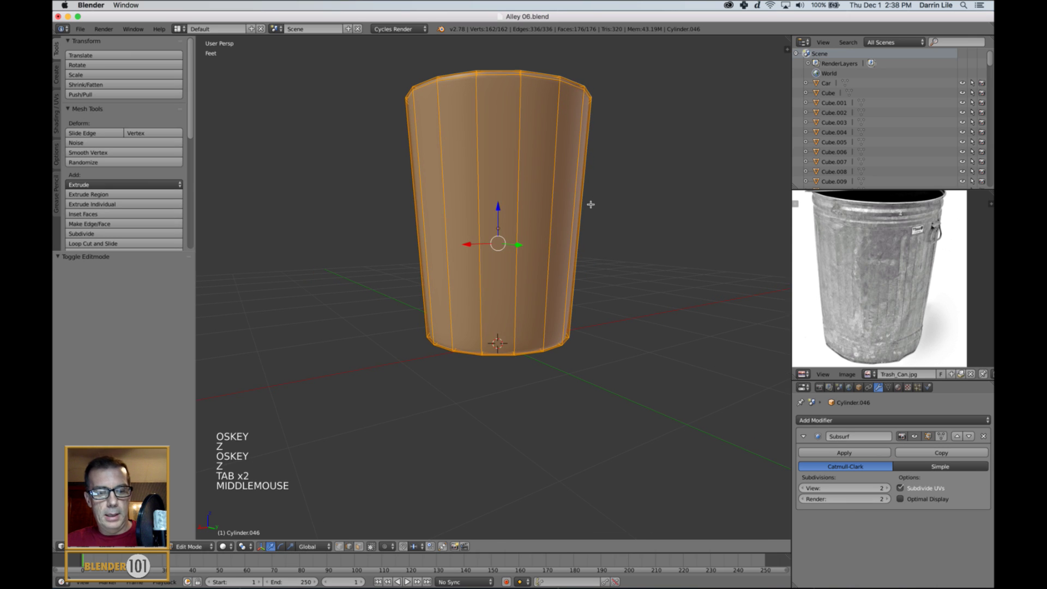
key("a")
Step: Add three centred vertical loop cuts, each splitting one of three neighbouring wide faces on the front of the can
key("ctrl+r")
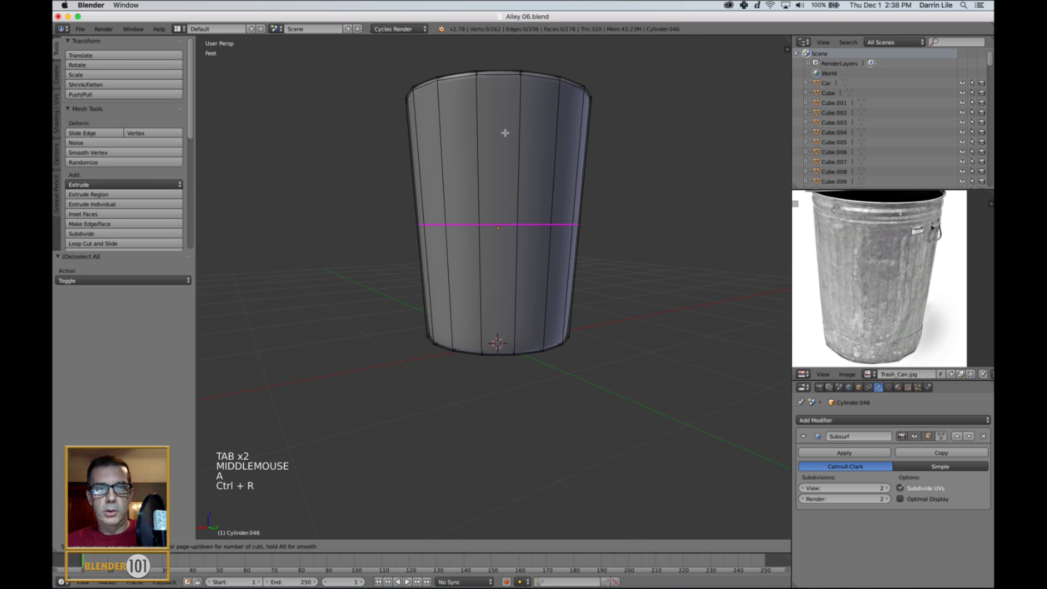
left_click(493, 82)
right_click(492, 82)
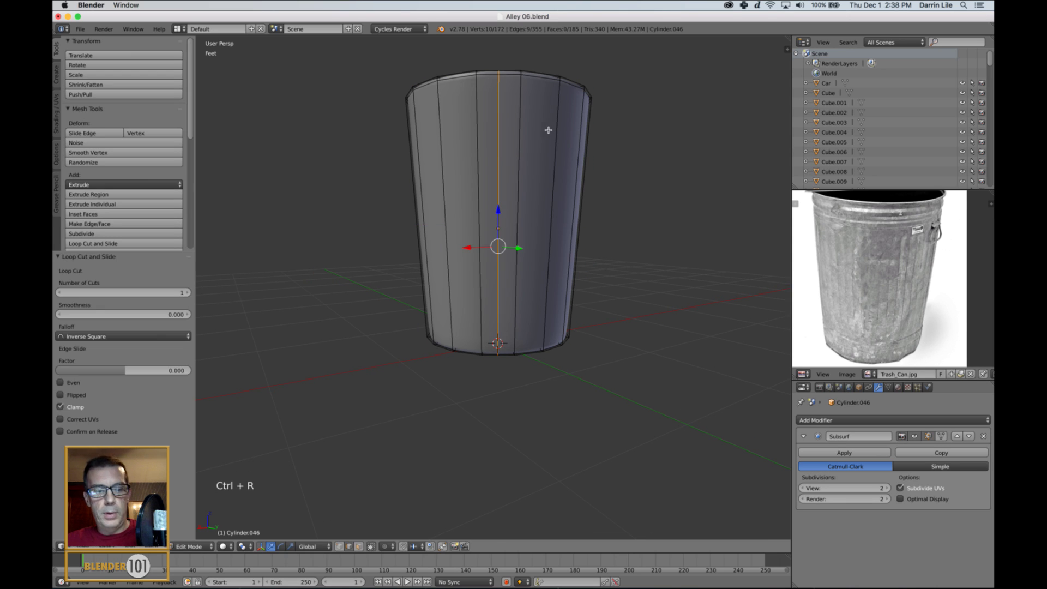
key("ctrl+r")
left_click(541, 93)
right_click(542, 93)
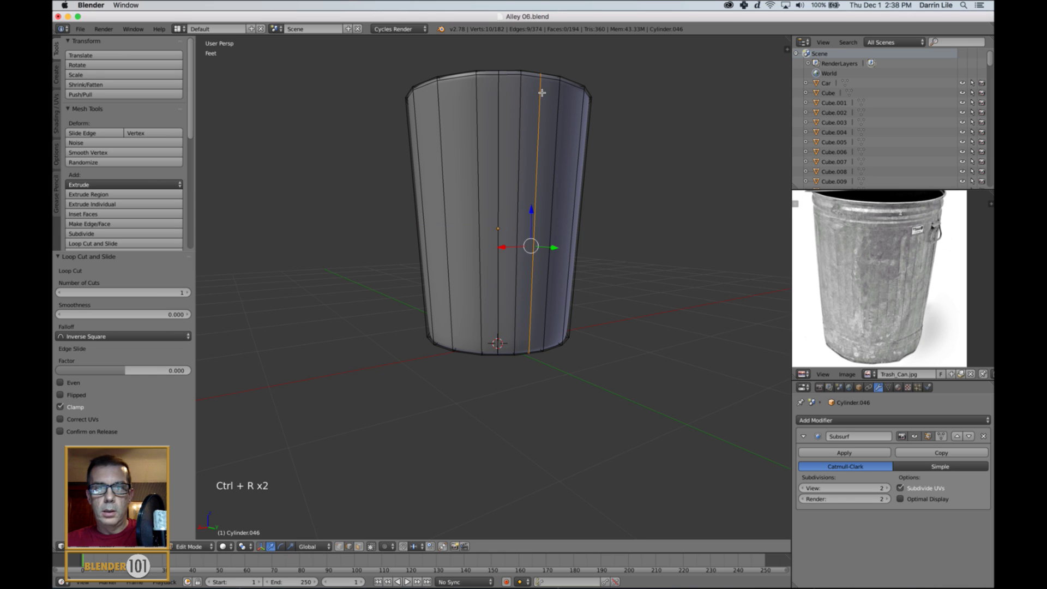
key("ctrl+r")
left_click(453, 97)
right_click(453, 97)
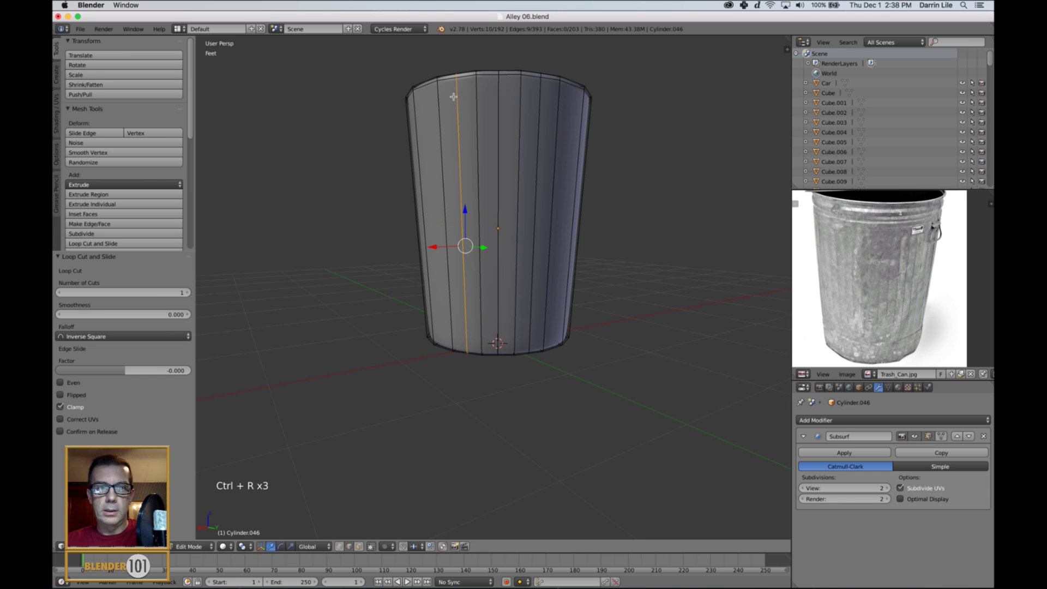
Step: Add two more centred vertical loop cuts, splitting the next two wide faces around the can's wall
middle_click_drag(445, 124, 512, 112)
key("ctrl+r")
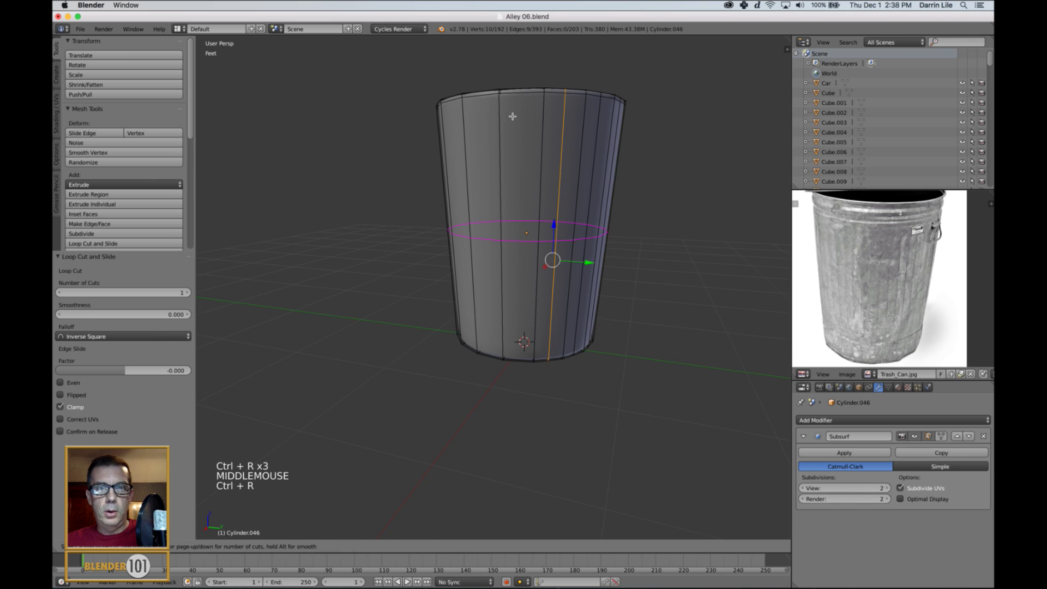
left_click(523, 105)
right_click(523, 105)
key("ctrl+r")
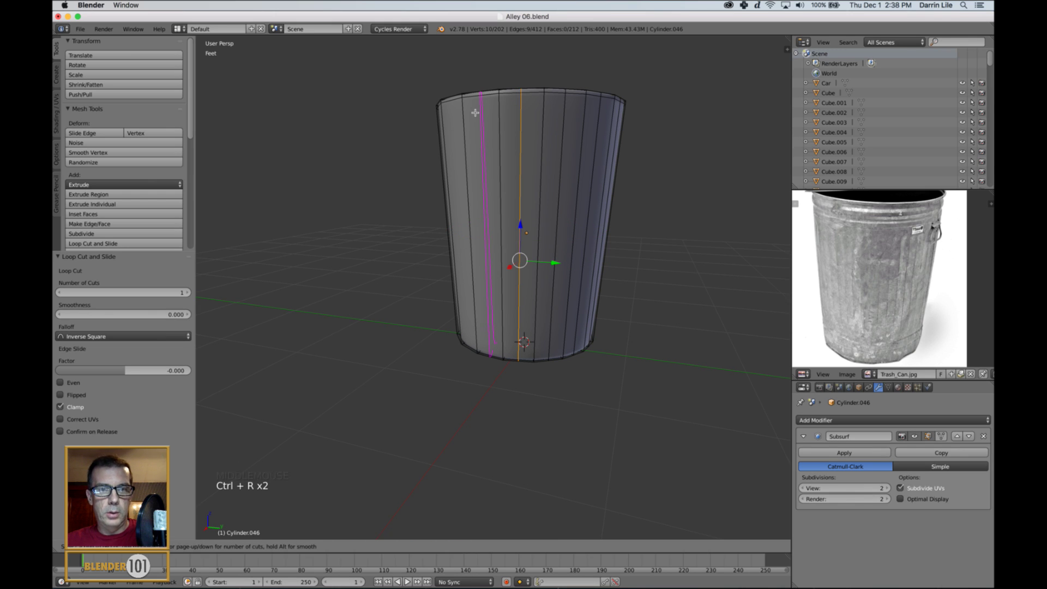
left_click(475, 113)
right_click(475, 113)
Step: Continue around the can with three centred vertical loop cuts, one on each of the following wide faces
middle_click_drag(477, 147, 490, 157)
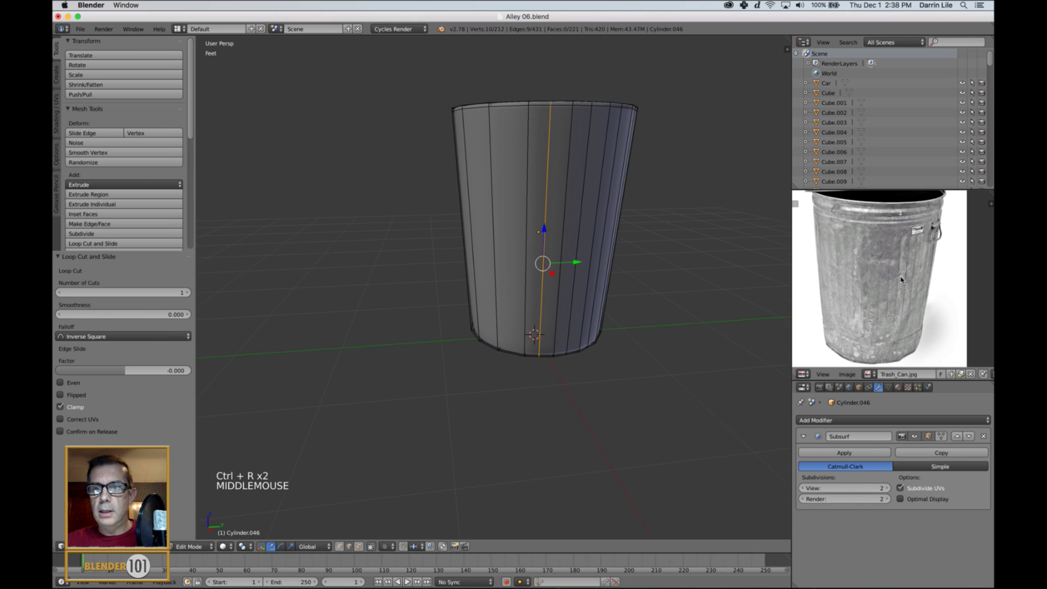
middle_click_drag(518, 236, 541, 231)
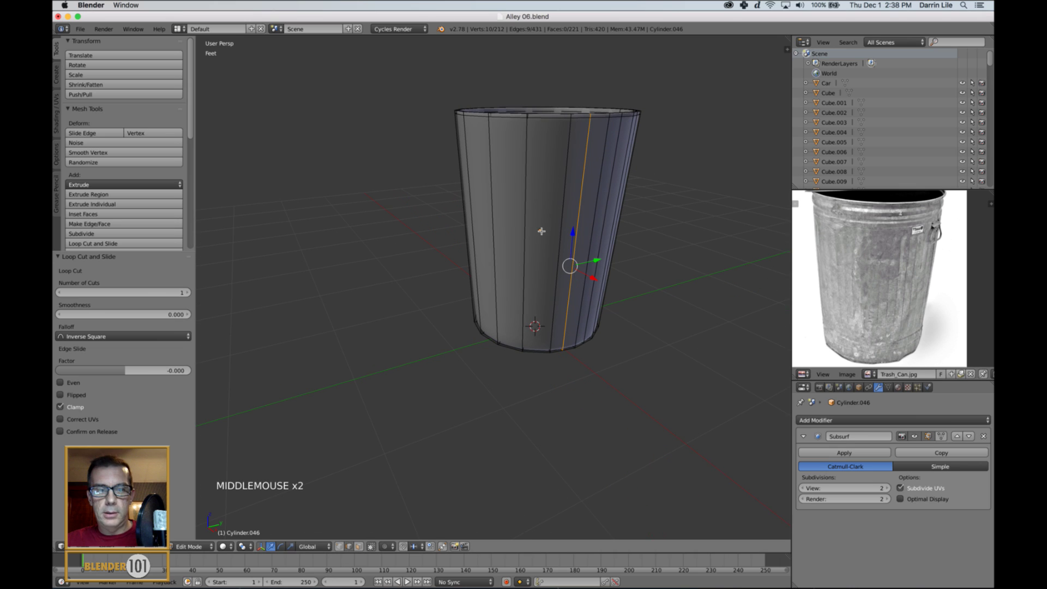
key("ctrl+r")
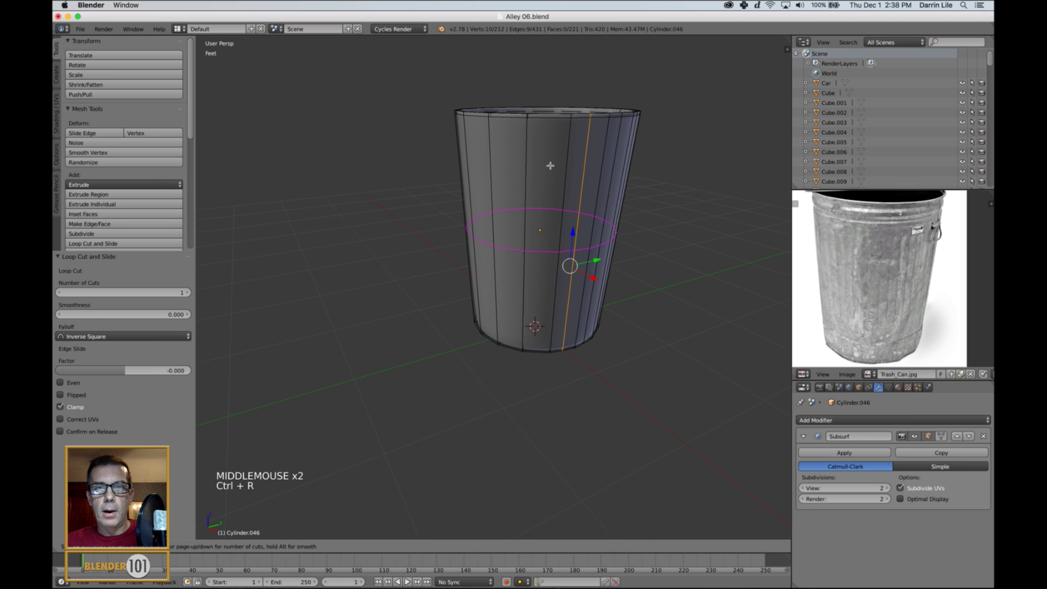
left_click(545, 120)
right_click(545, 120)
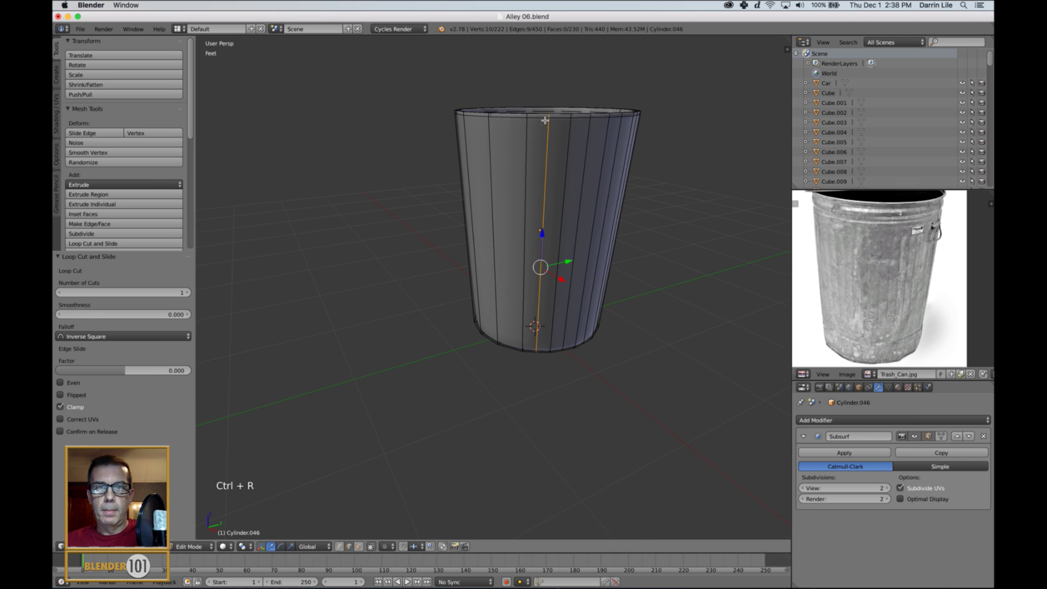
key("ctrl+r")
left_click(501, 124)
right_click(501, 124)
middle_click_drag(494, 210, 509, 212)
key("ctrl+r")
left_click(508, 129)
right_click(508, 130)
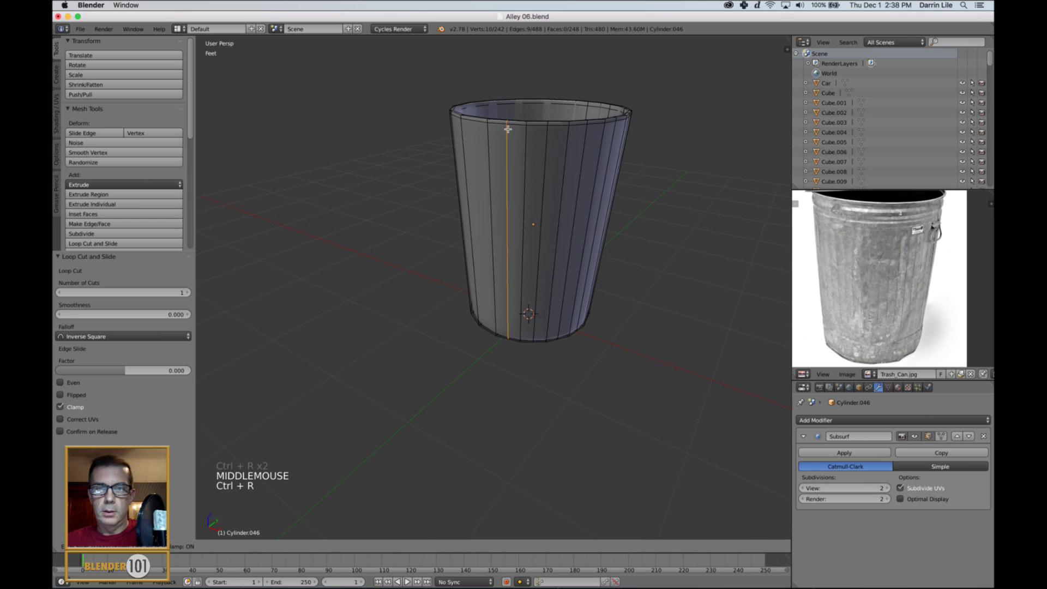
Step: Split another four consecutive wide faces of the can's wall with single centred vertical loop cuts
middle_click_drag(508, 130, 524, 160)
key("ctrl+r")
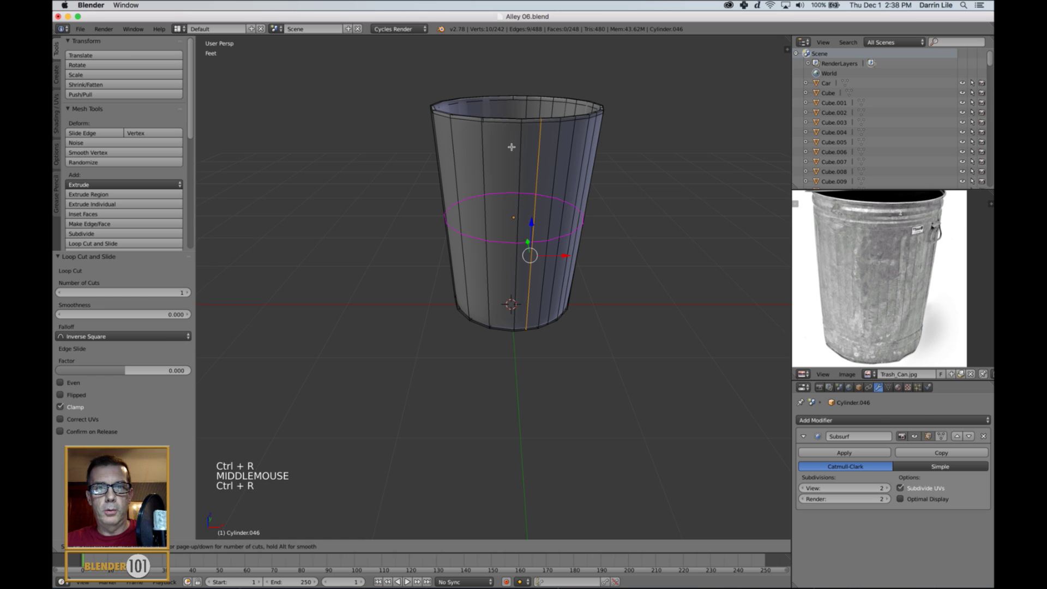
left_click(507, 125)
right_click(508, 124)
middle_click_drag(481, 144, 472, 195)
key("ctrl+r")
left_click(500, 125)
right_click(500, 126)
key("ctrl+r")
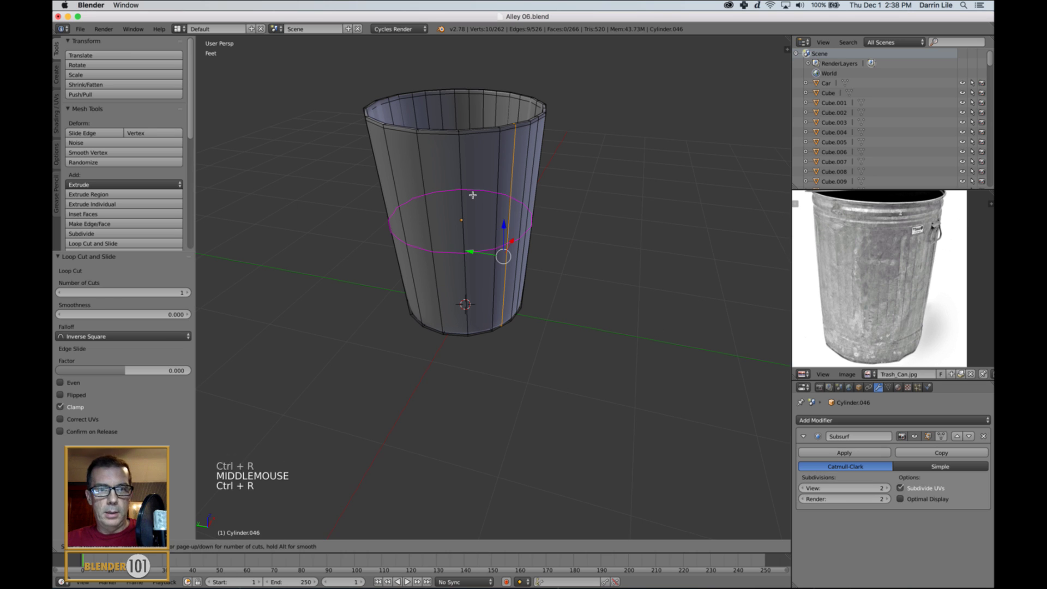
left_click(482, 139)
right_click(482, 139)
key("ctrl+r")
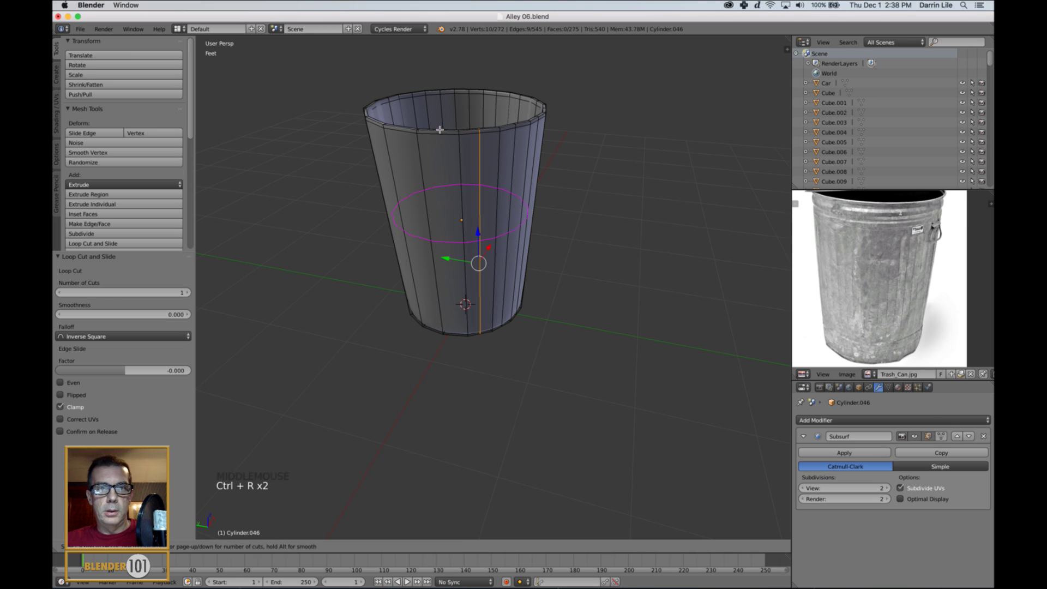
left_click(437, 164)
right_click(437, 163)
Step: Add centred vertical loop cuts to two of the four wide faces still undivided on the can's wall
middle_click_drag(470, 255, 498, 161)
key("ctrl+r")
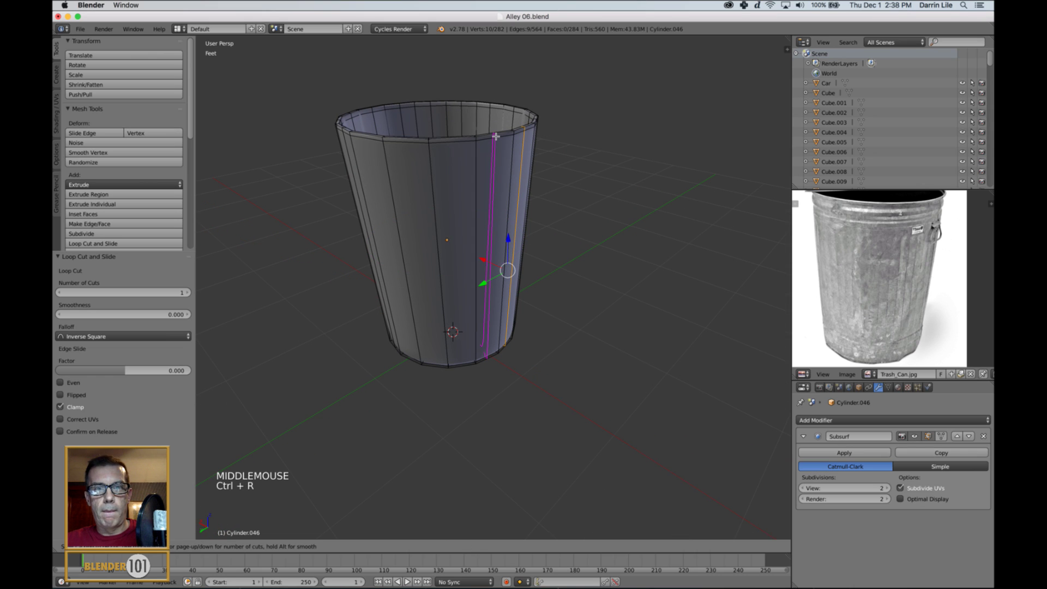
left_click(496, 137)
right_click(496, 136)
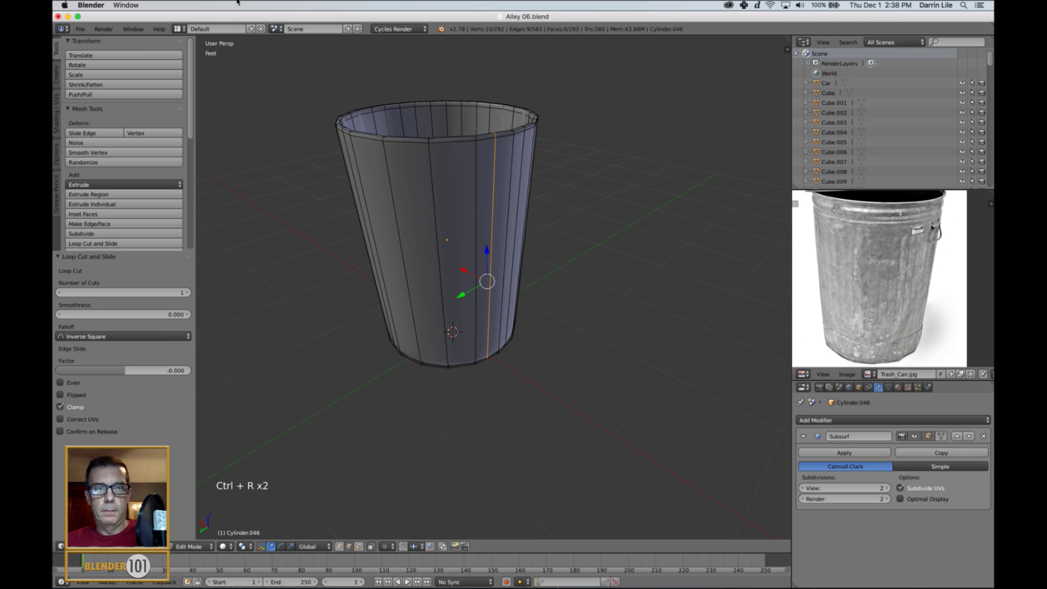
key("ctrl+r")
left_click(458, 146)
right_click(458, 146)
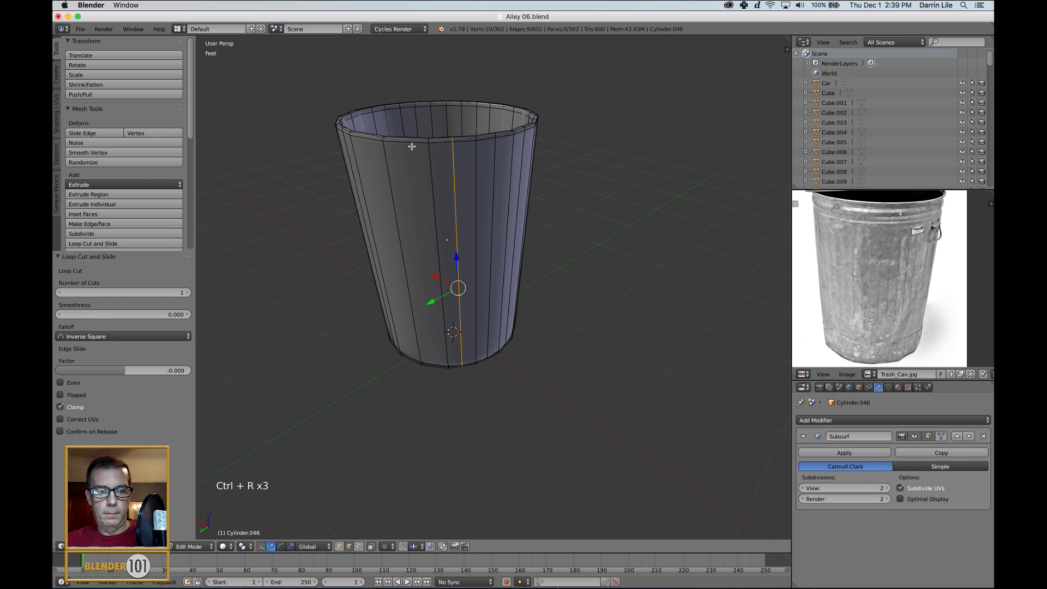
Step: Split the last two wide faces with centred vertical loop cuts, deselect everything and check the smoothed can in Object Mode
key("ctrl+r")
left_click(392, 148)
right_click(392, 148)
key("ctrl+r")
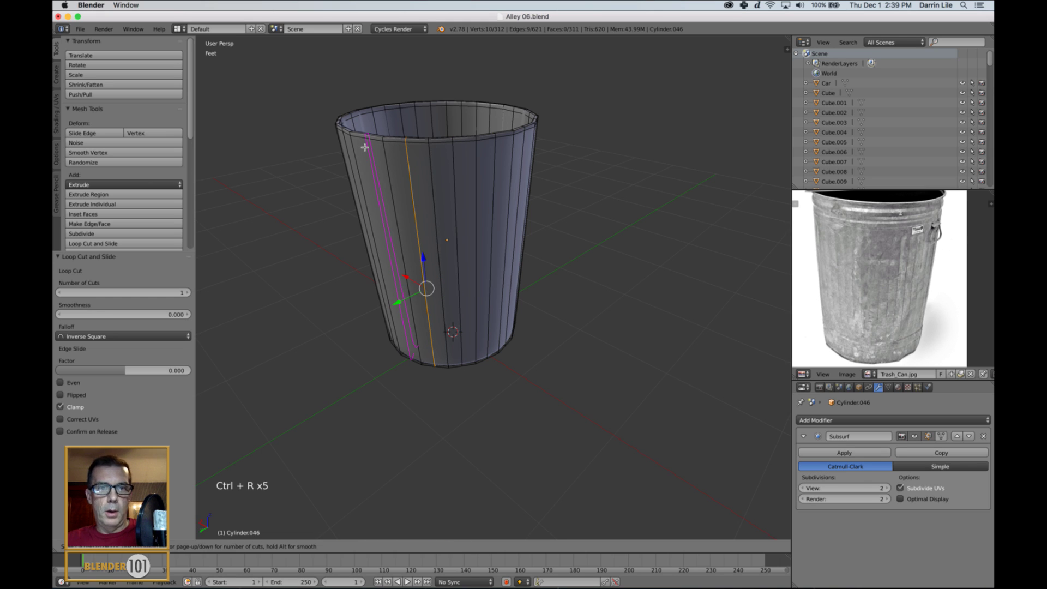
left_click(363, 150)
right_click(363, 150)
key("a")
scroll(490, 218, "down", 2)
middle_click_drag(492, 220, 522, 285)
key("Tab")
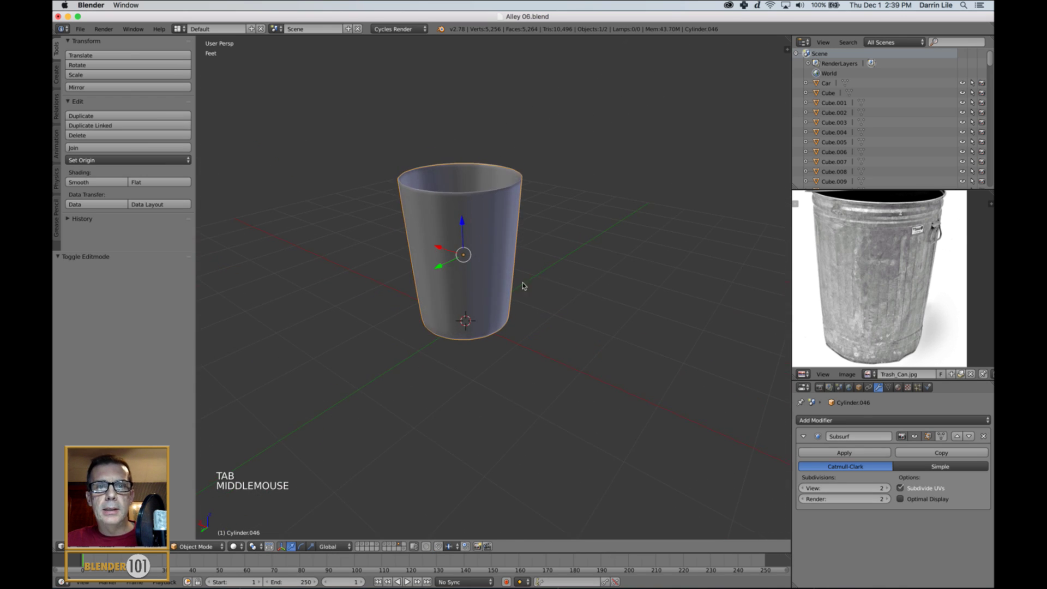
key("Tab")
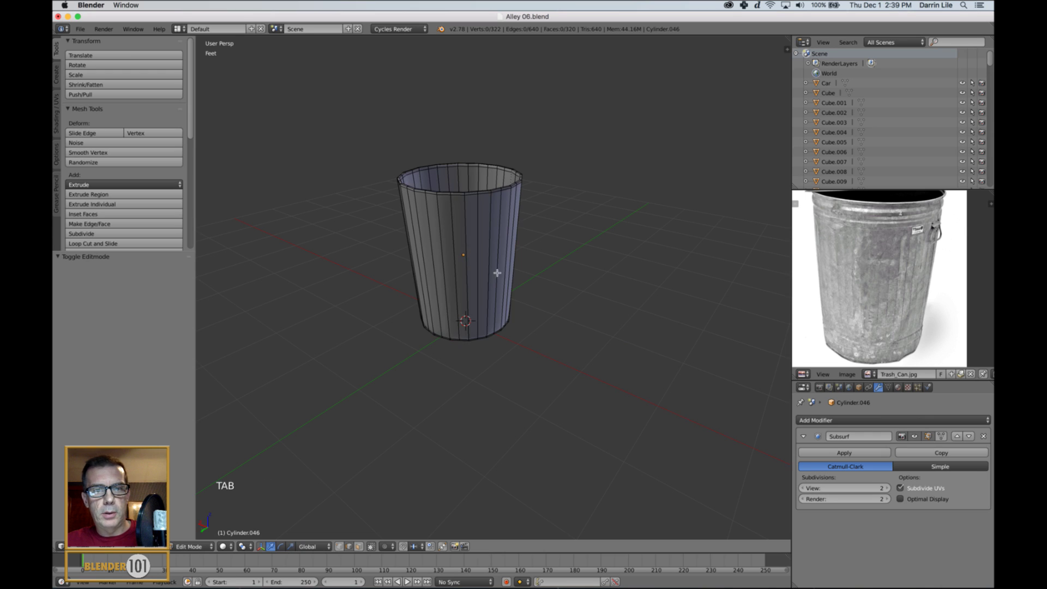
Step: Add two edge loops around the top face of the can's rim, deselect everything and inspect the smoothed result in Object Mode
scroll(513, 280, "up", 1)
middle_click_drag(514, 280, 547, 302, "shift")
scroll(520, 284, "up", 1)
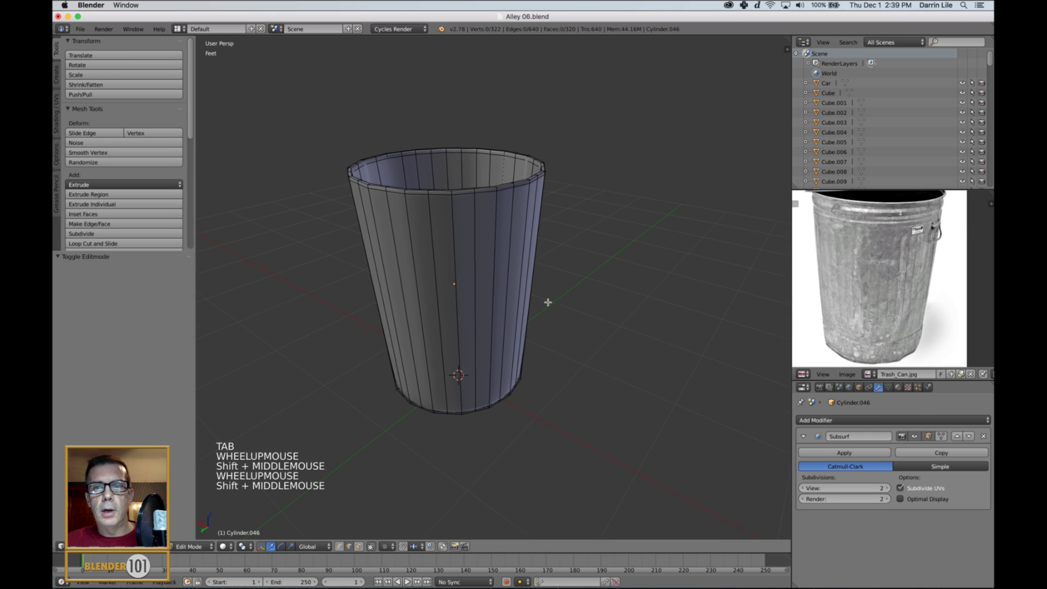
middle_click_drag(928, 262, 927, 293, "shift")
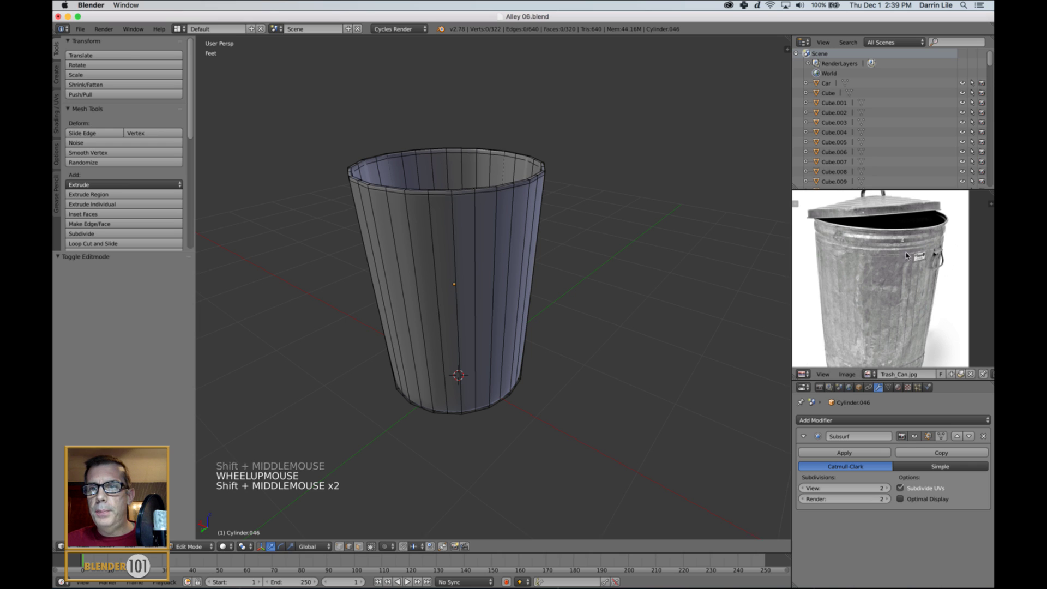
middle_click_drag(532, 254, 563, 297)
scroll(488, 264, "up", 2)
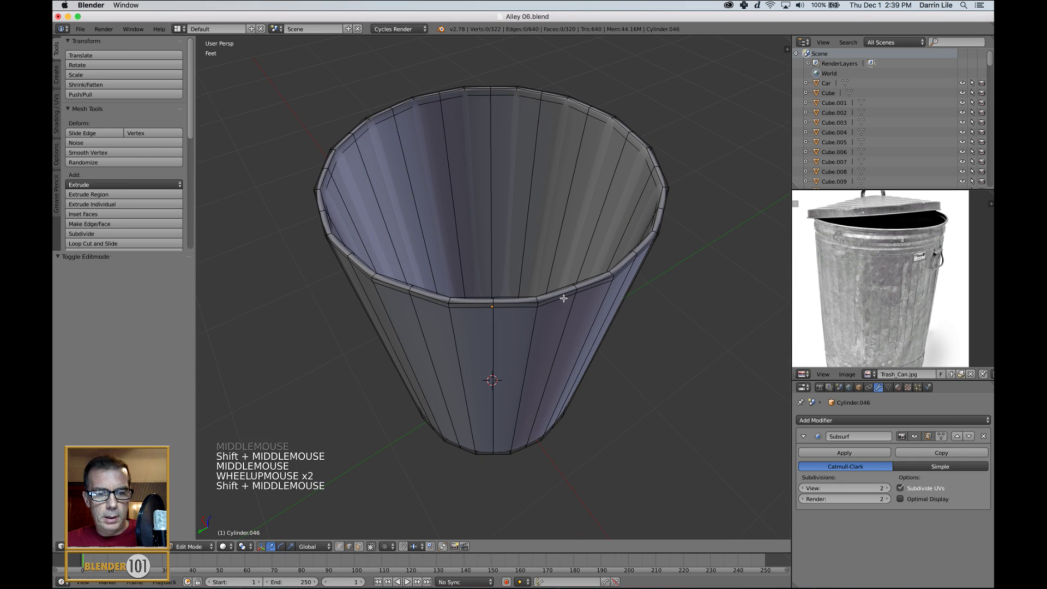
key("ctrl+r")
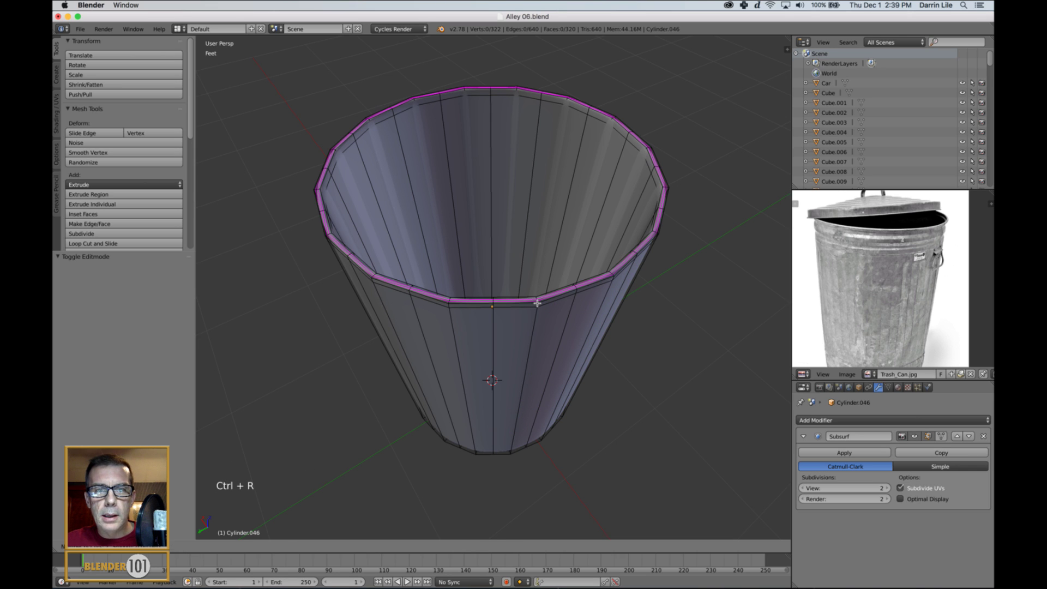
left_click(537, 303)
key("a")
key("Tab")
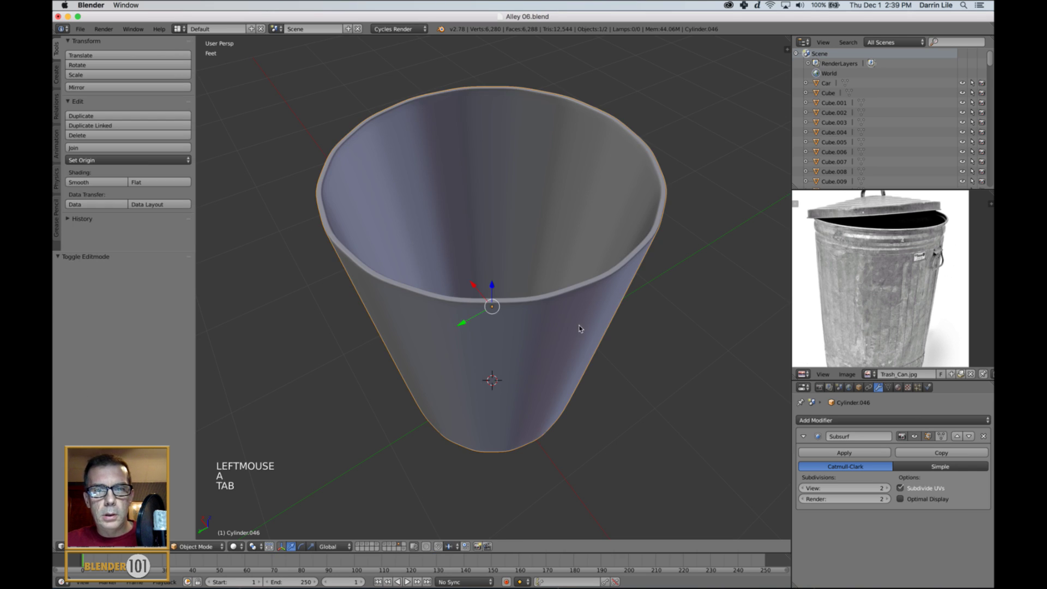
middle_click_drag(579, 328, 566, 289)
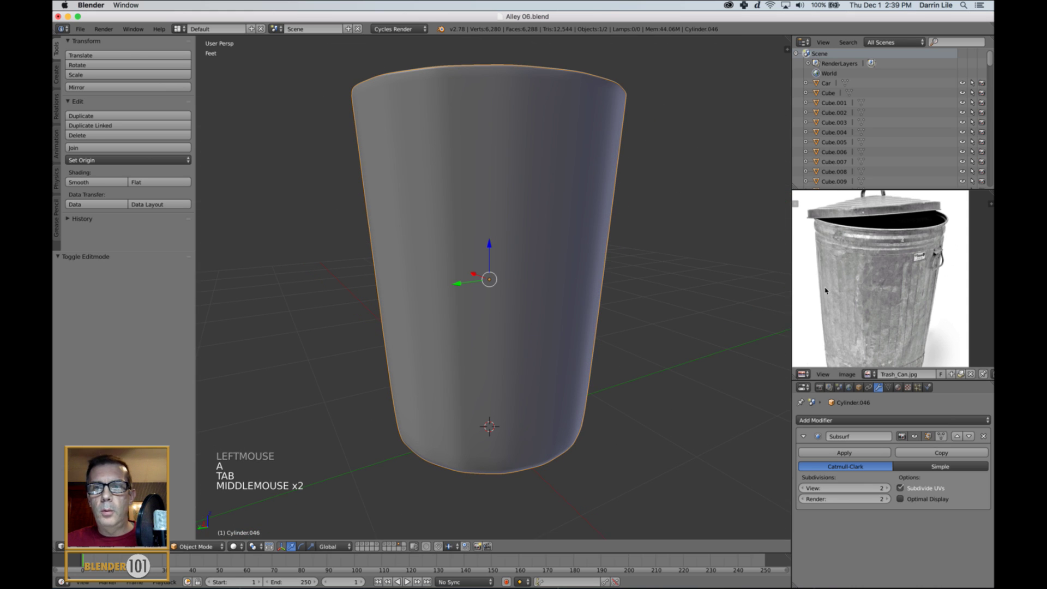
Step: Add a horizontal loop cut around the can's wall in Edit Mode and slide it up toward the rim, to a factor of about -0.746
key("Tab")
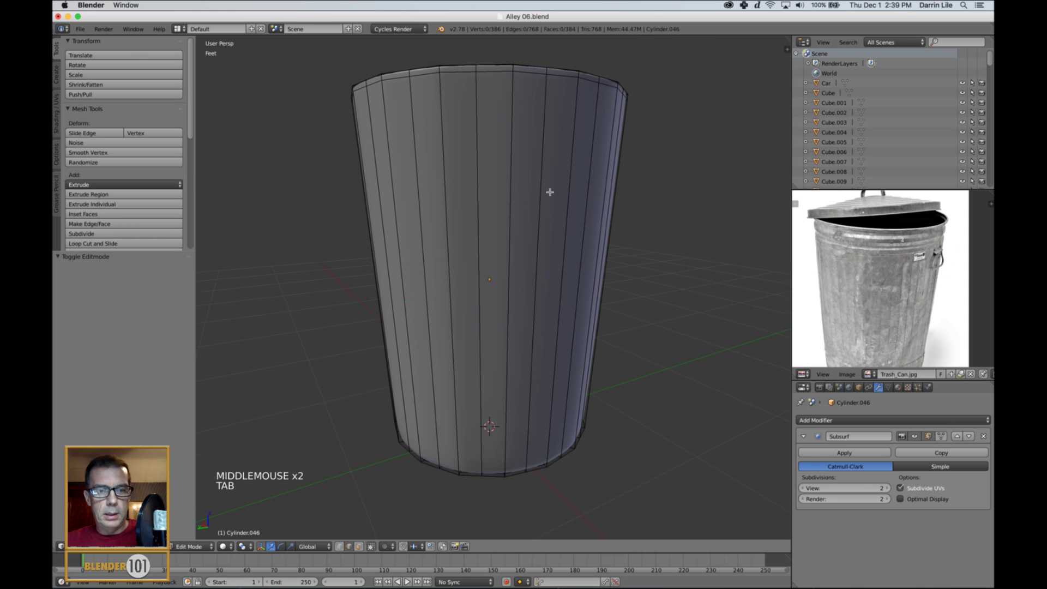
key("ctrl+r")
left_click(550, 192)
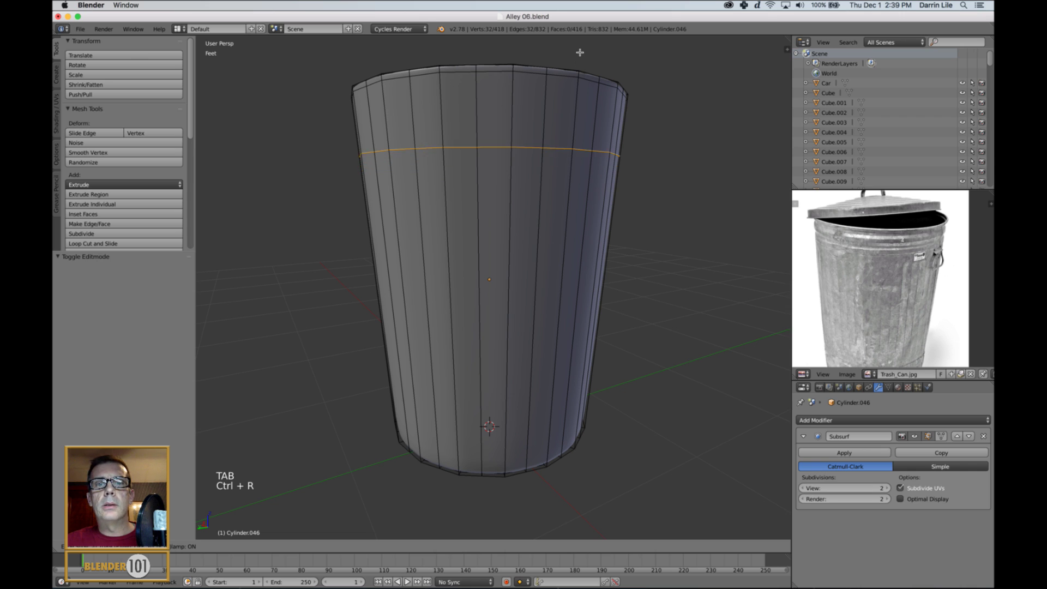
left_click(592, 76)
middle_click_drag(615, 128, 610, 210, "shift")
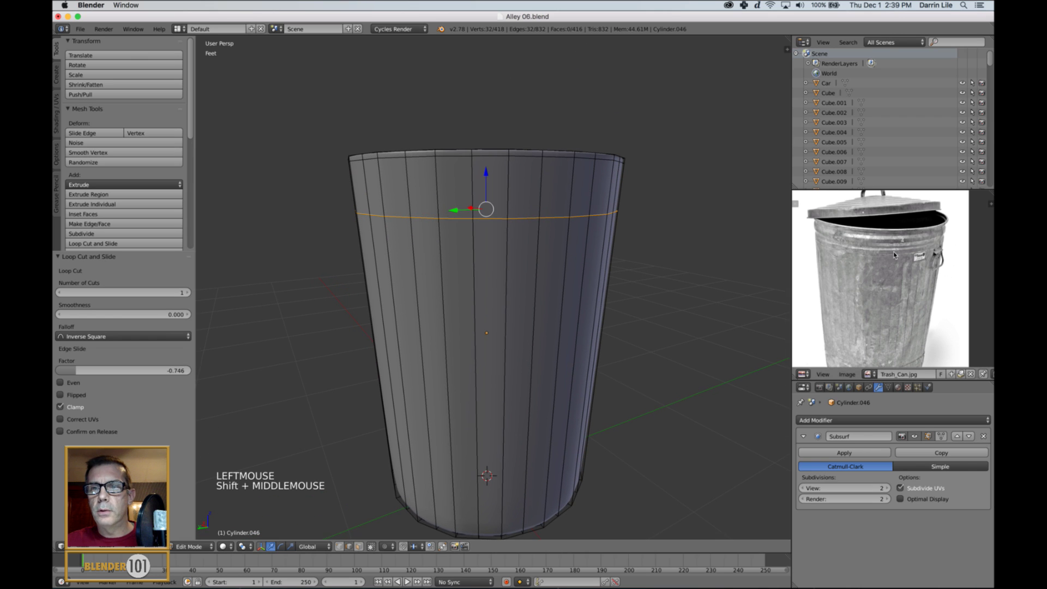
middle_click_drag(900, 255, 900, 262)
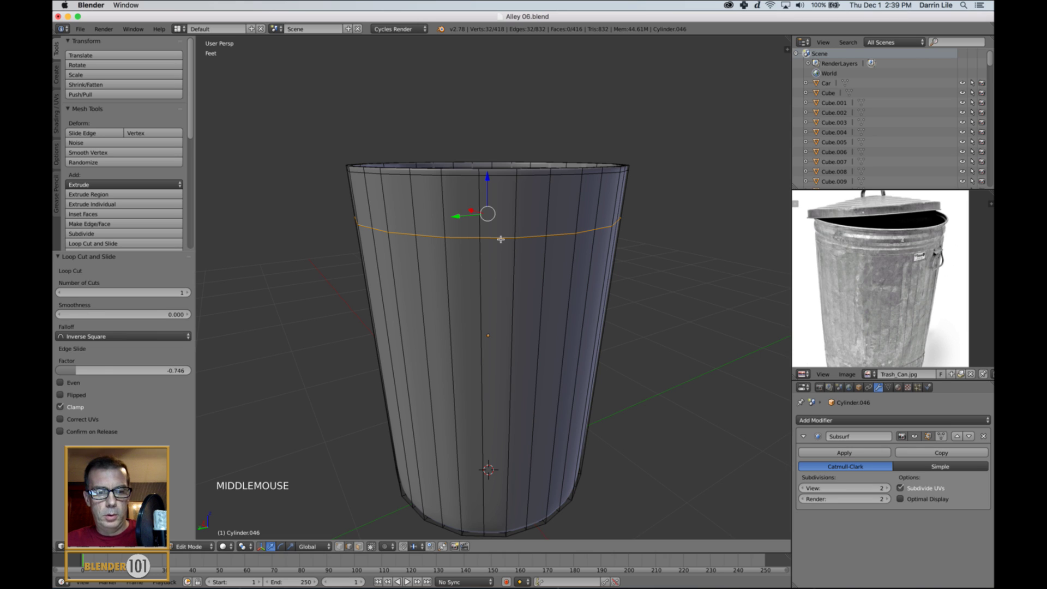
Step: Add four evenly spaced horizontal loop cuts between the rim and the upper wall's edge loop
key("ctrl+r")
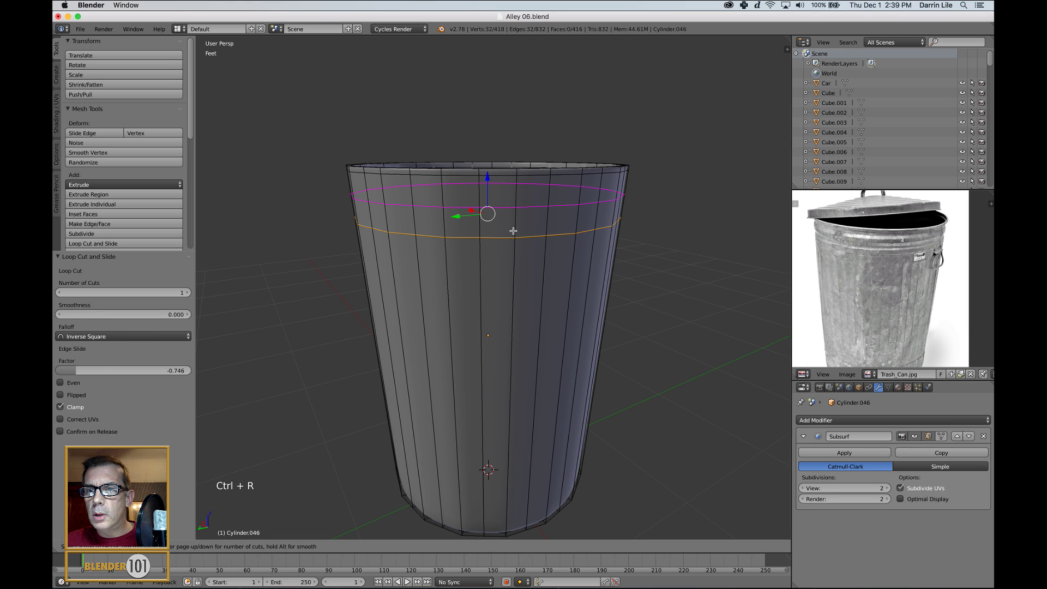
scroll(513, 230, "up", 6)
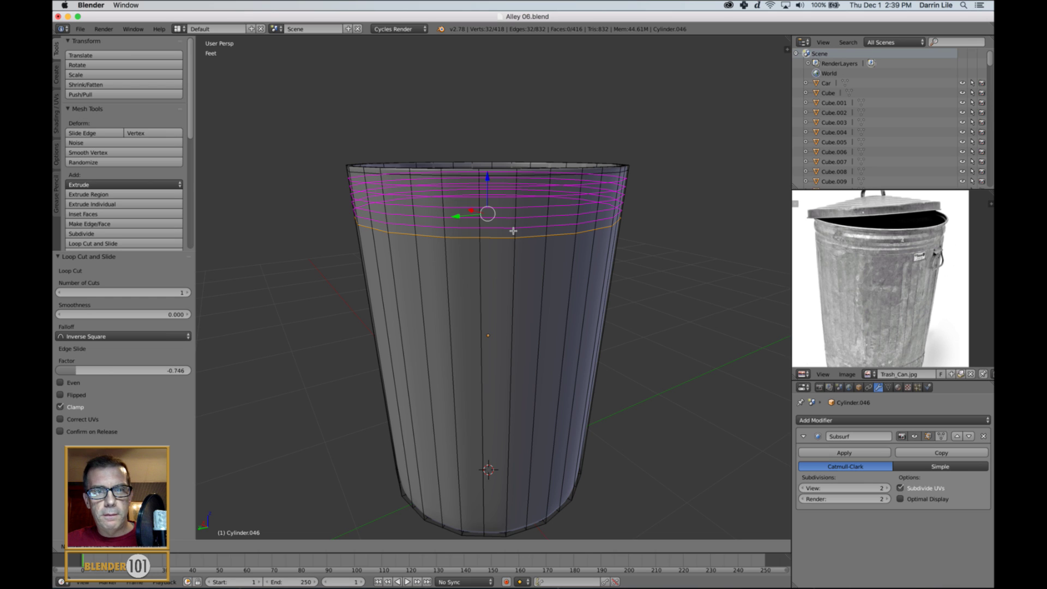
scroll(513, 231, "up", 2)
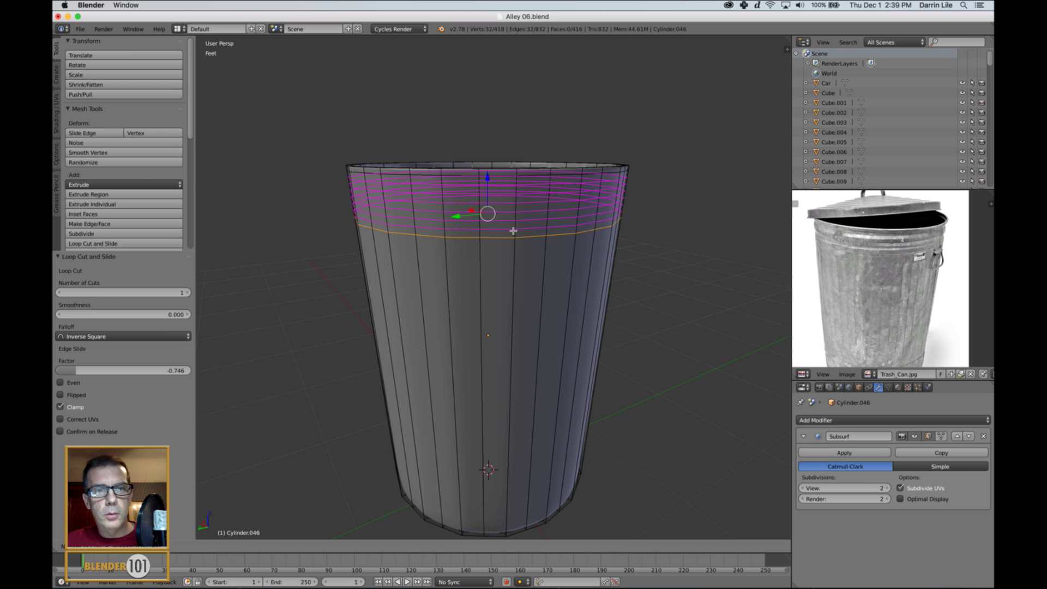
scroll(513, 231, "down", 1)
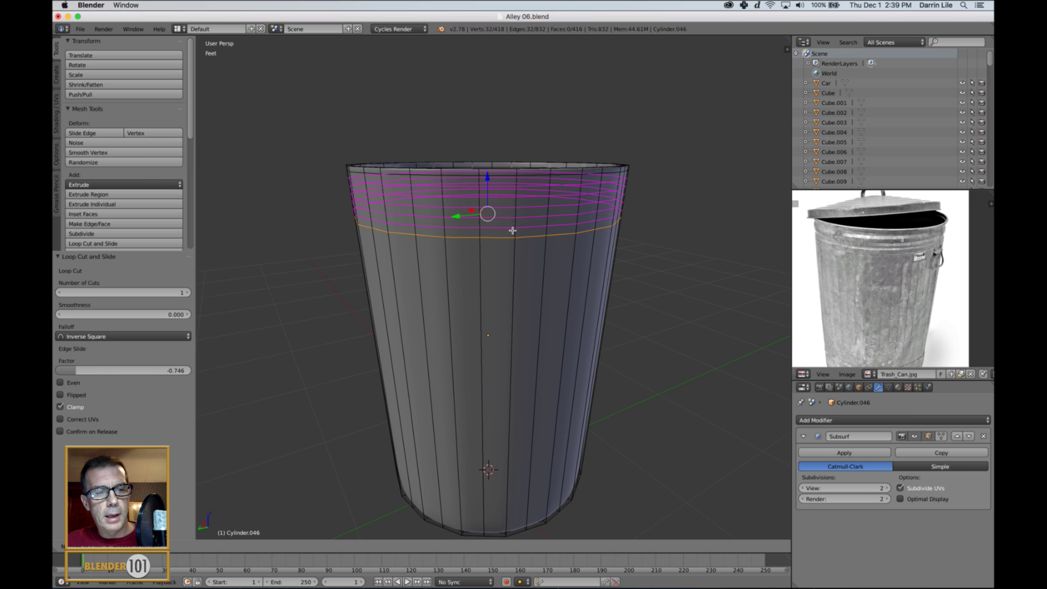
scroll(512, 230, "down", 1)
left_click(513, 231)
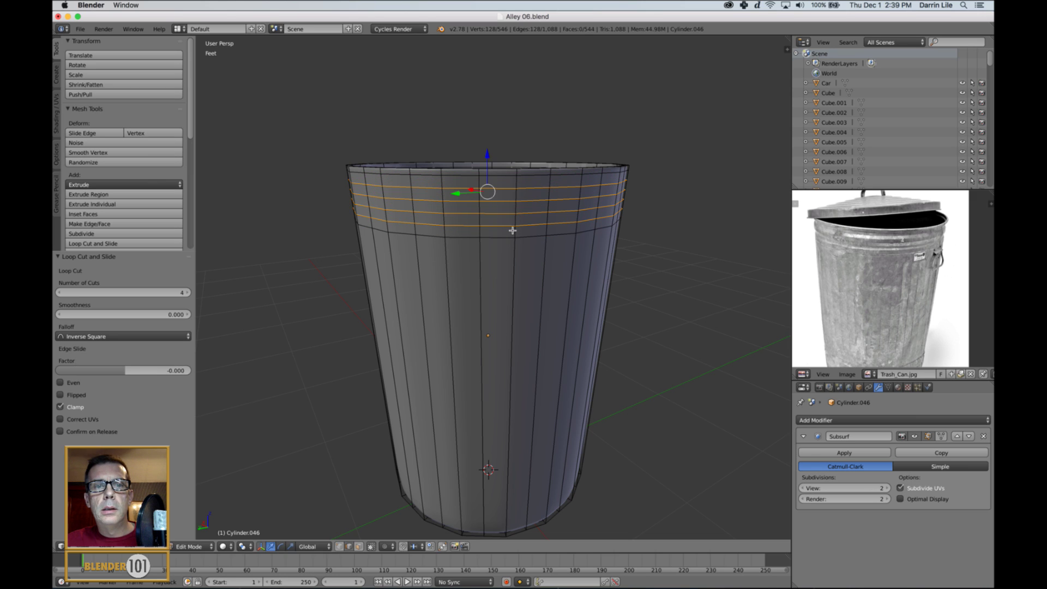
Step: Switch to face selection and select three face loops: the lowest band, the second band above it and the thin one at the rim
scroll(561, 274, "up", 1)
middle_click_drag(535, 267, 564, 273, "shift")
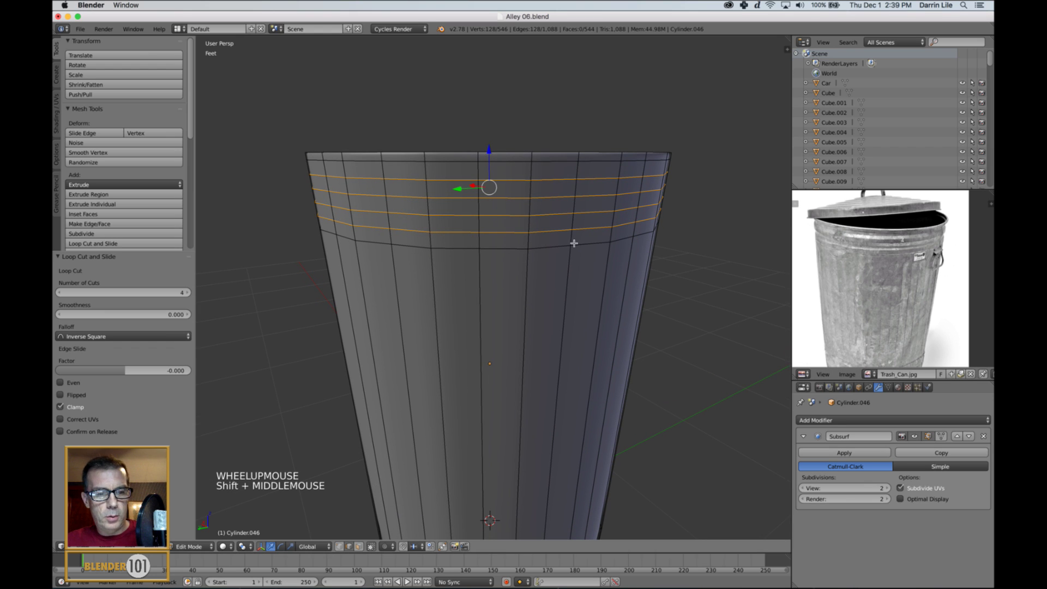
key("ctrl+Tab")
right_click(525, 248, "alt")
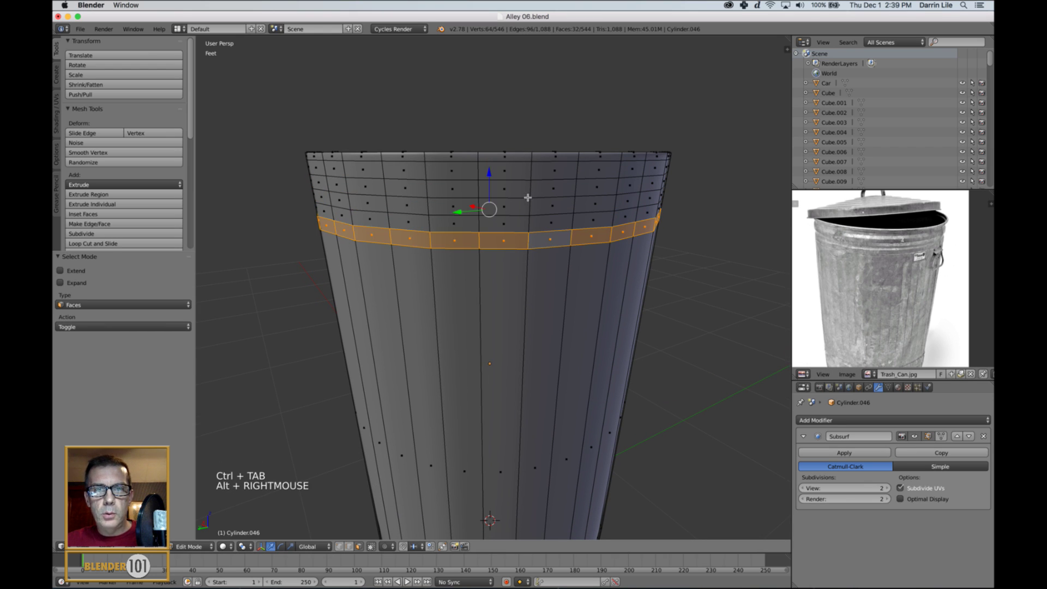
right_click(529, 209, "alt+shift")
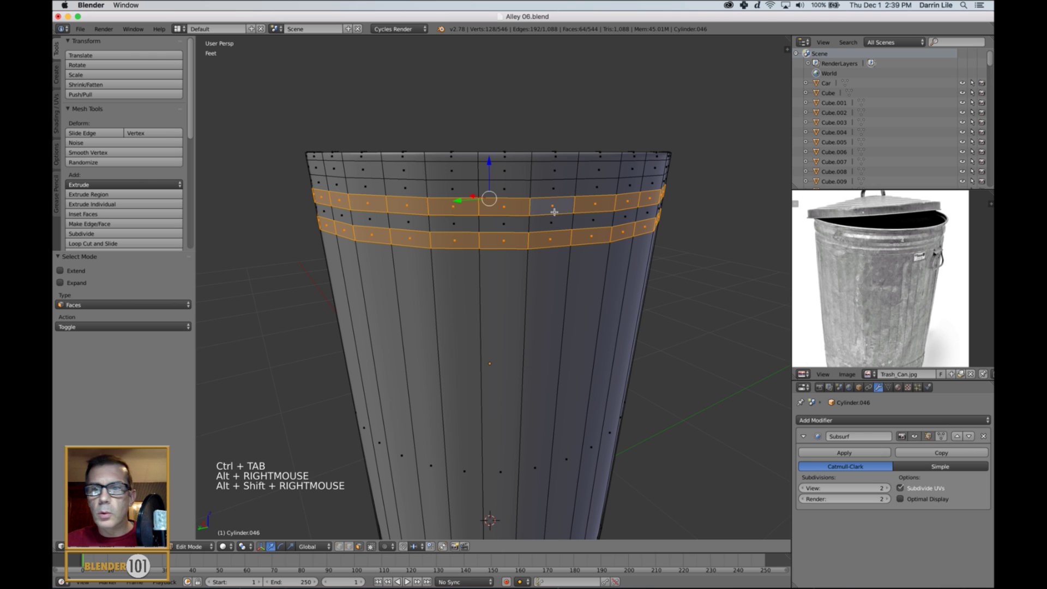
right_click(536, 169, "alt+shift")
middle_click_drag(536, 169, 690, 290)
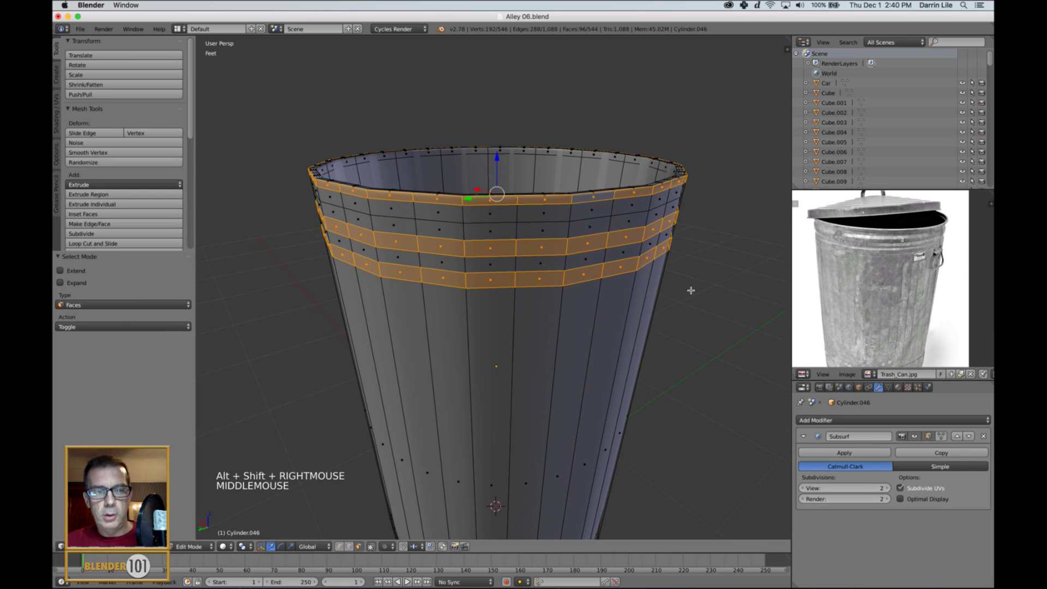
Step: Extrude the three selected face loops in place and scale them slightly outward in X and Y only to form raised bands
key("e")
key("e")
left_click(686, 290)
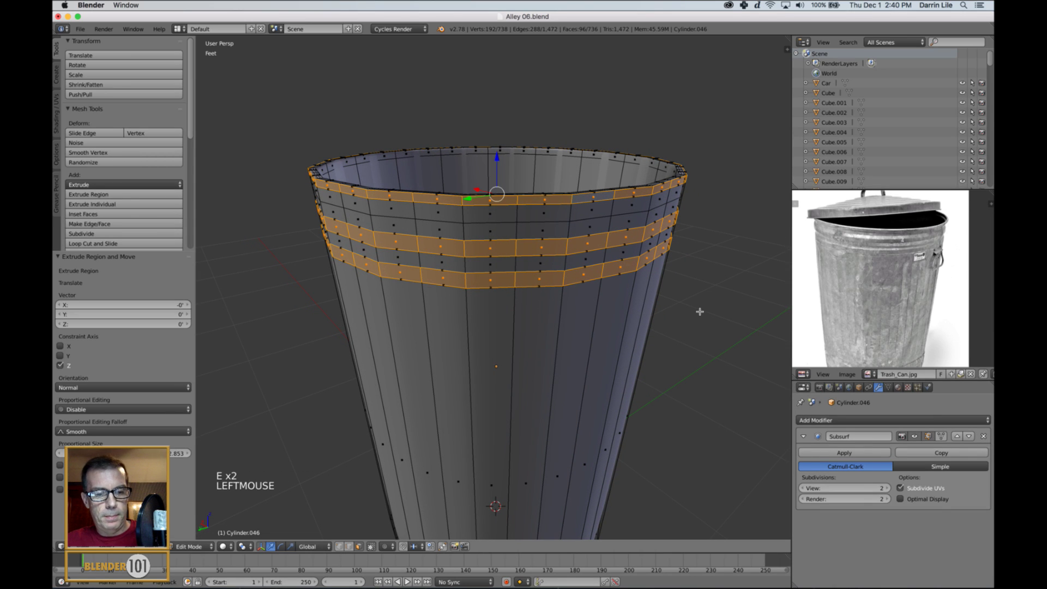
key("e")
key("e")
key("s")
key("s")
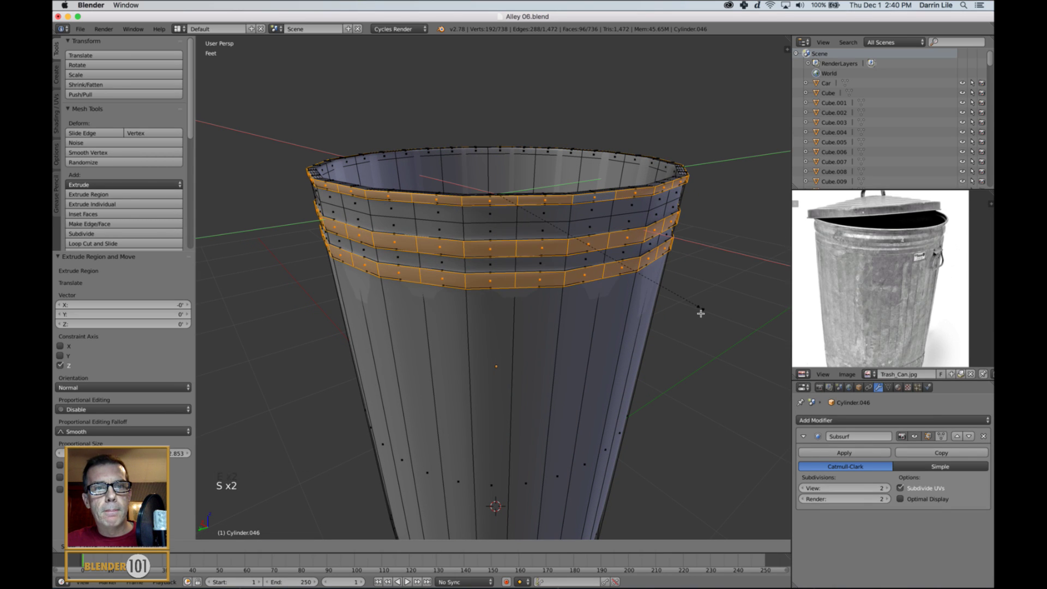
left_click(700, 312)
Step: Deselect everything and inspect the smoothed raised bands in Object Mode
key("a")
key("Tab")
scroll(633, 334, "down", 2)
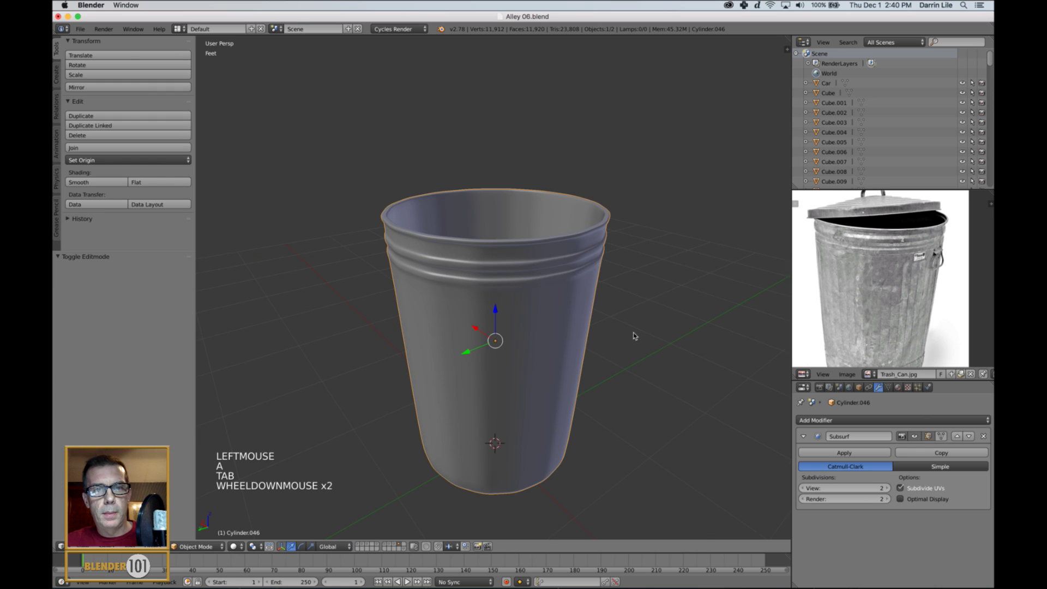
middle_click_drag(633, 335, 572, 339, "shift")
scroll(572, 339, "up", 1)
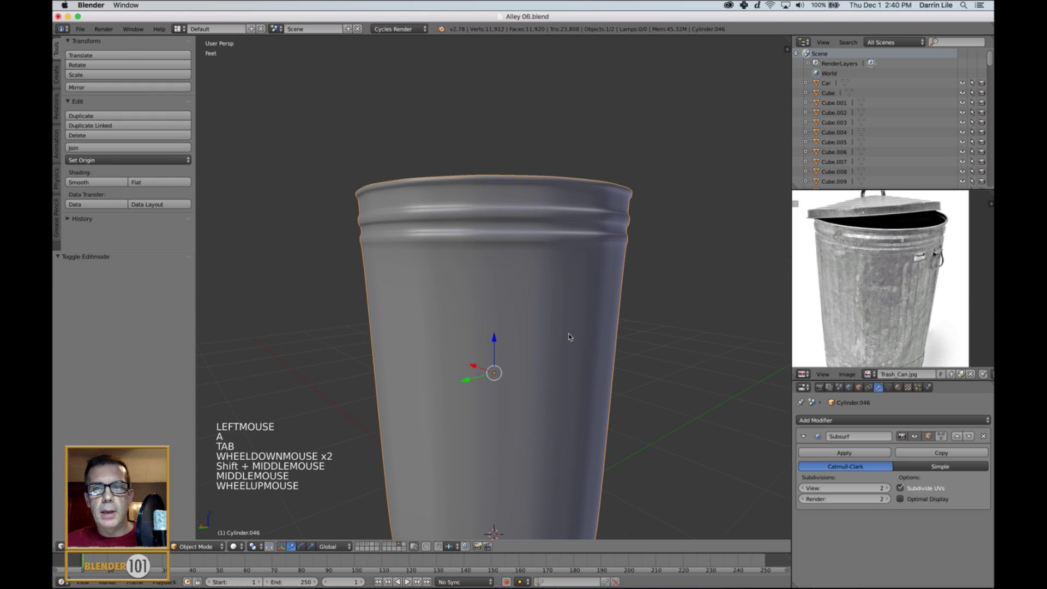
Step: Add a horizontal loop cut to the wall in Edit Mode and slide it up against the lowest band, to a factor of about -0.967
key("Tab")
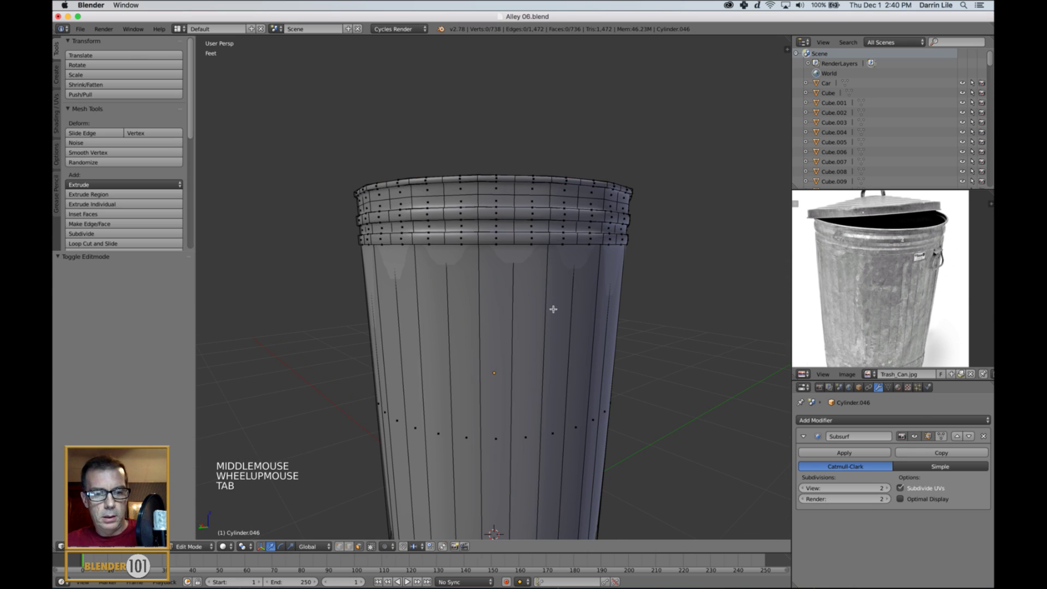
key("ctrl+r")
left_click(552, 308)
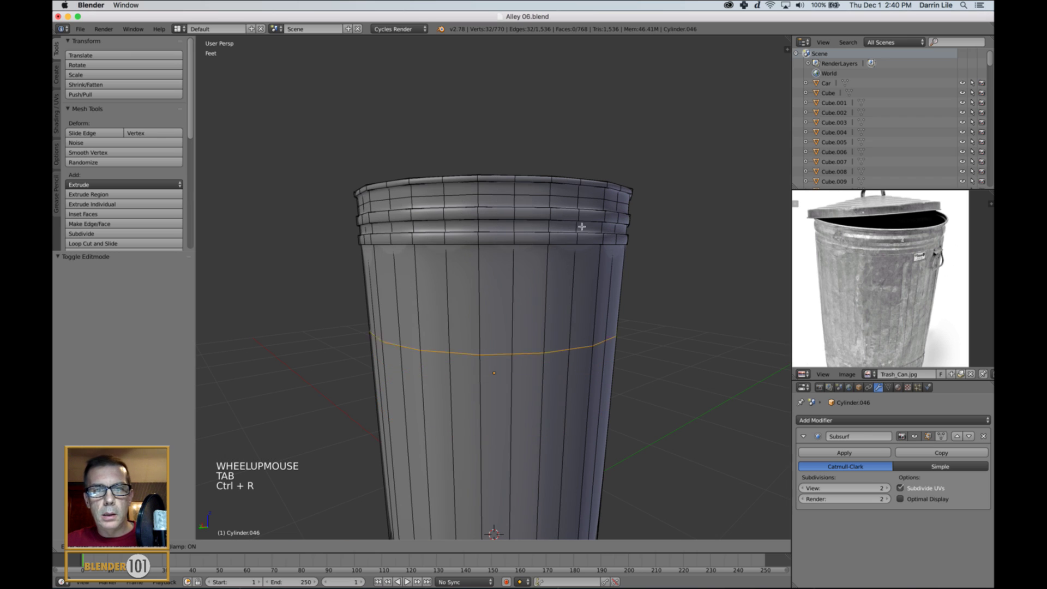
left_click(626, 140)
Step: Add a horizontal loop cut in the gap above the upper band and another in the gap between the two bands
key("ctrl+r")
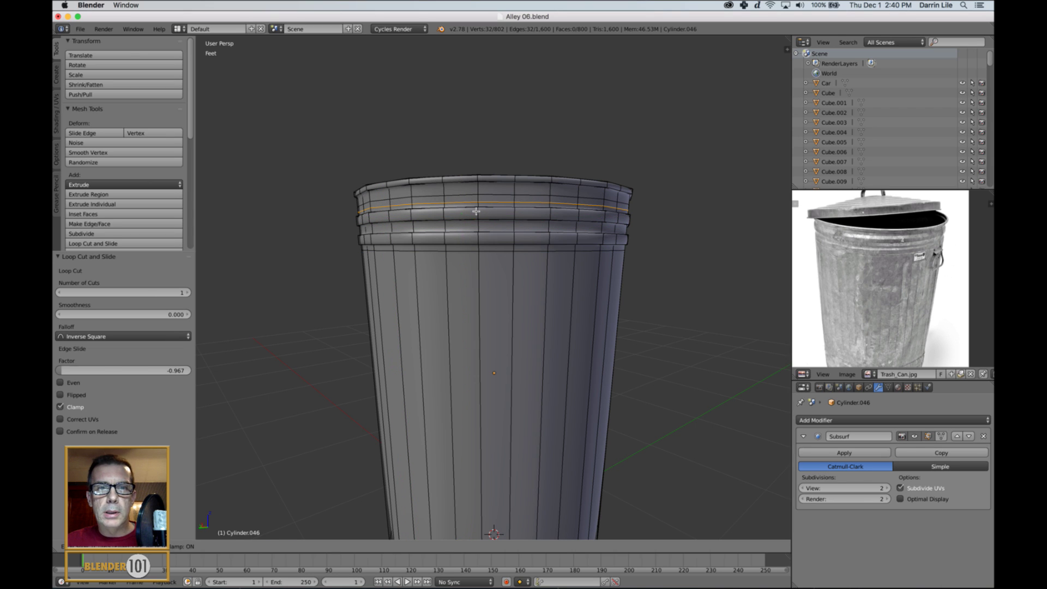
left_click(477, 209)
key("ctrl+r")
left_click(475, 228)
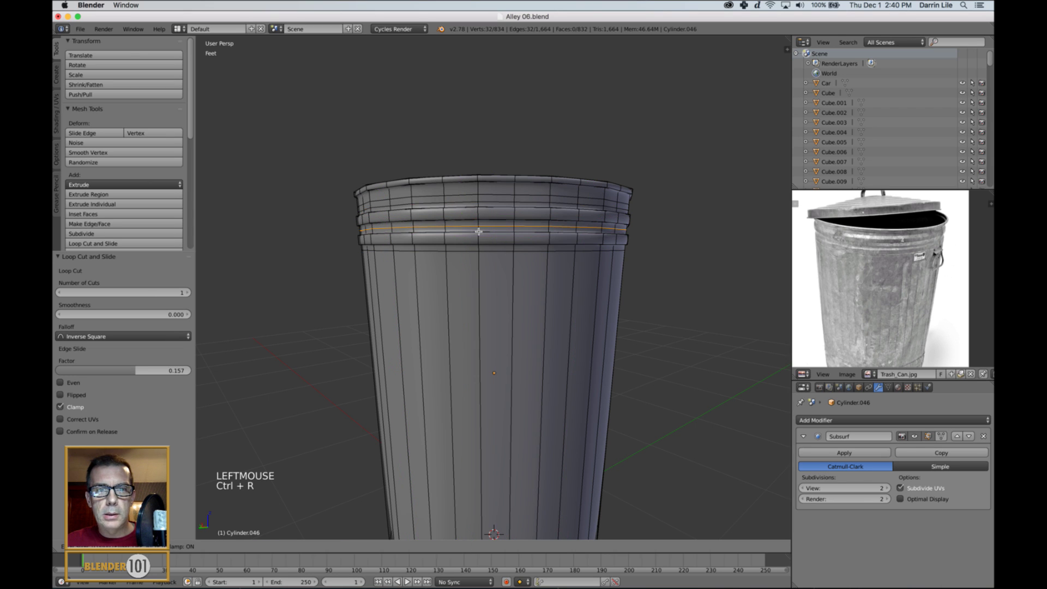
left_click(479, 230)
left_click(479, 229)
Step: Deselect everything and inspect the smoothed can and its sharper bands in Object Mode
key("a")
key("Tab")
scroll(531, 308, "down", 2)
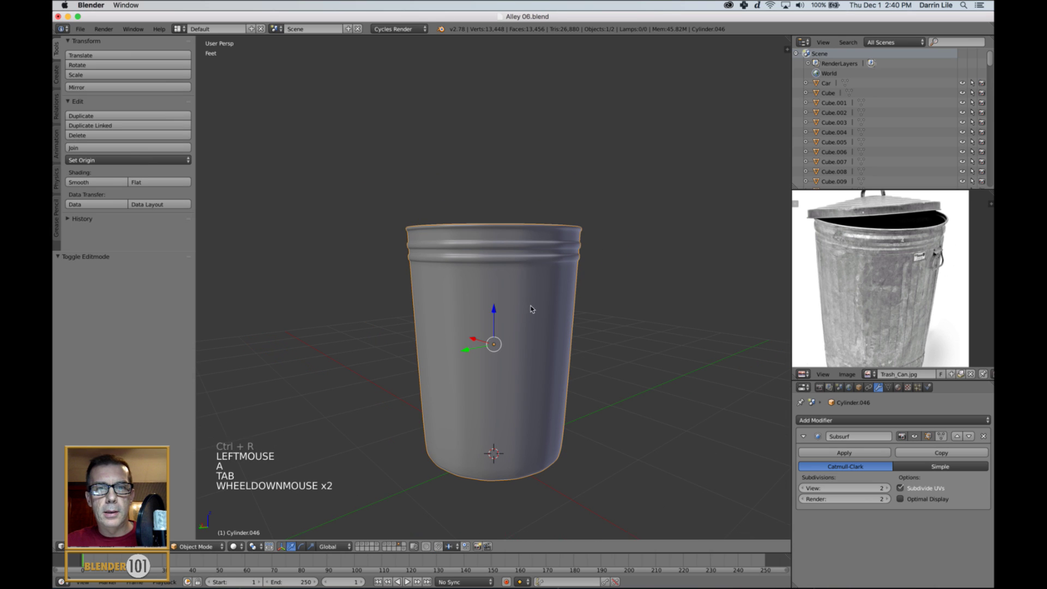
middle_click_drag(537, 338, 537, 244, "shift")
mouse_move(559, 292)
middle_mouse_down()
mouse_move(548, 294)
mouse_move(558, 275)
middle_mouse_up()
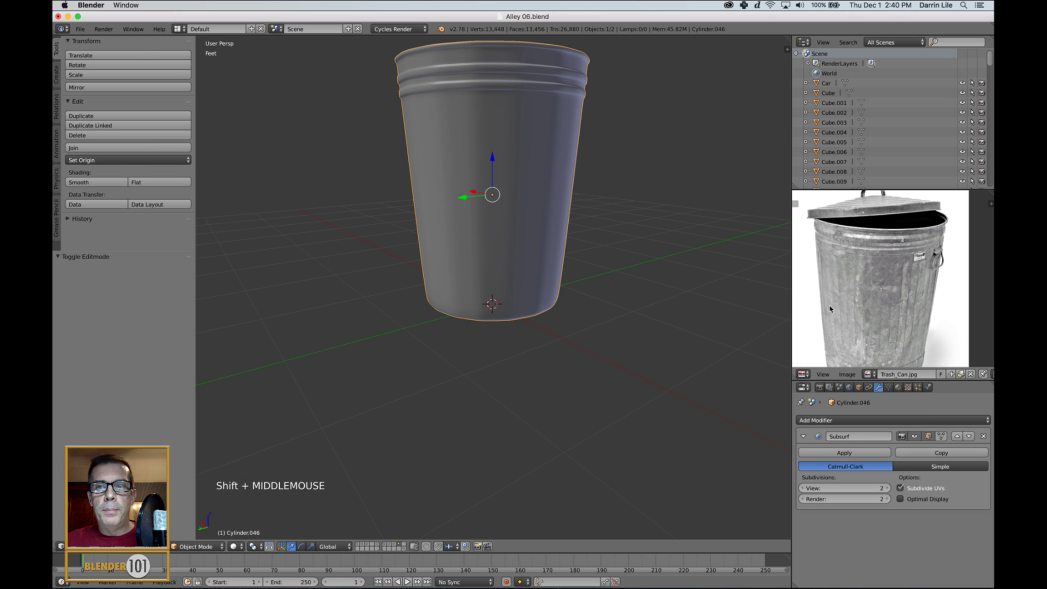
Step: Add a horizontal loop cut to the can's lower wall in Edit Mode and slide it down to a factor of about 0.683
middle_click_drag(830, 308, 827, 290)
scroll(581, 303, "up", 2)
middle_click_drag(580, 303, 544, 299, "shift")
key("Tab")
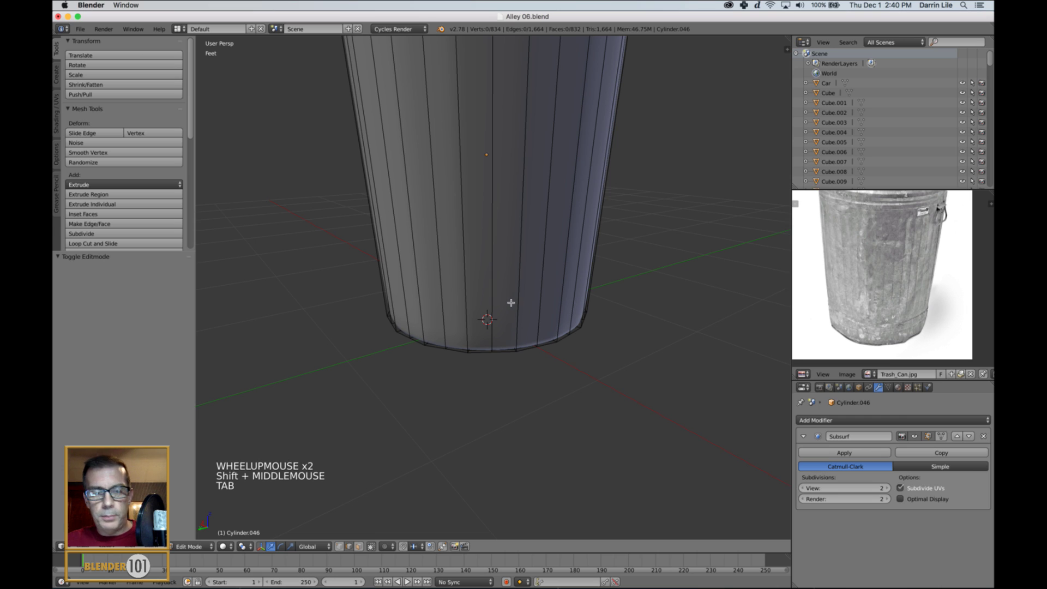
key("ctrl+r")
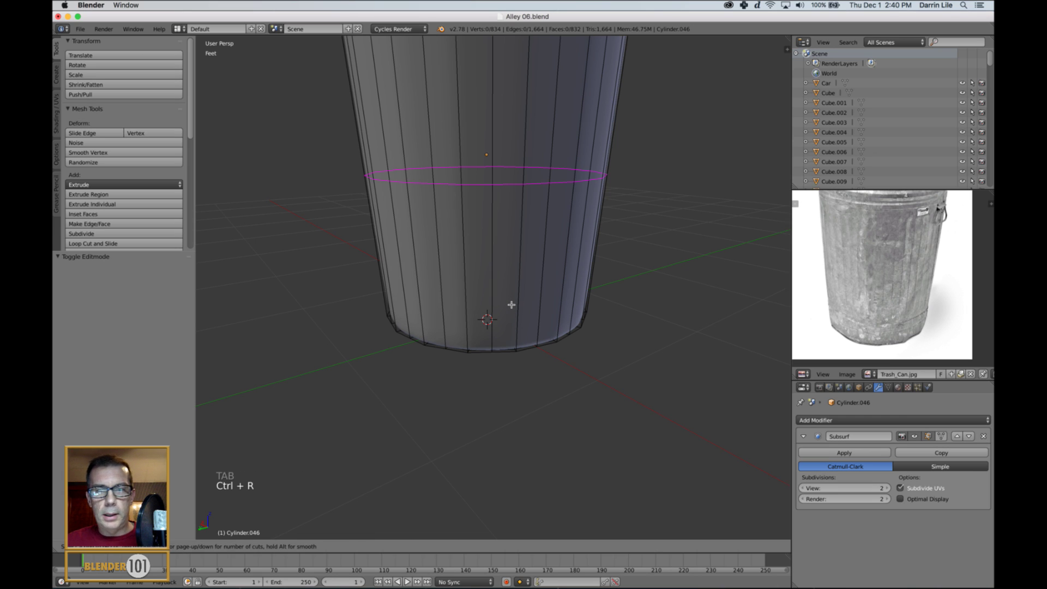
left_click(509, 304)
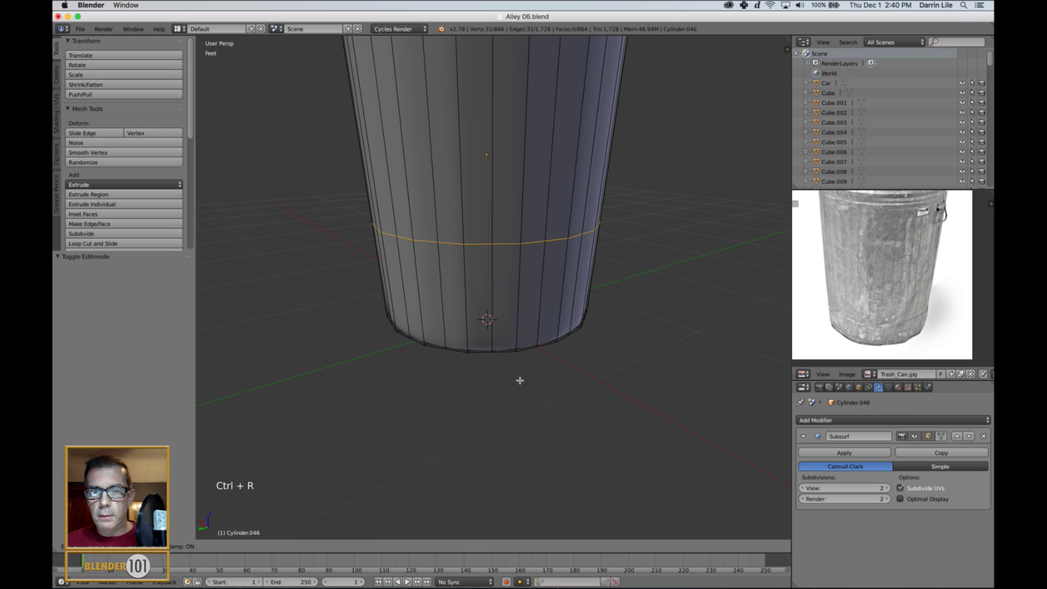
left_click(530, 445)
Step: Add a loop cut below the lower wall loop, slide it down close to the base edge, deselect everything and check in Object Mode
middle_click_drag(567, 357, 543, 325, "shift")
scroll(543, 329, "up", 1)
key("ctrl+r")
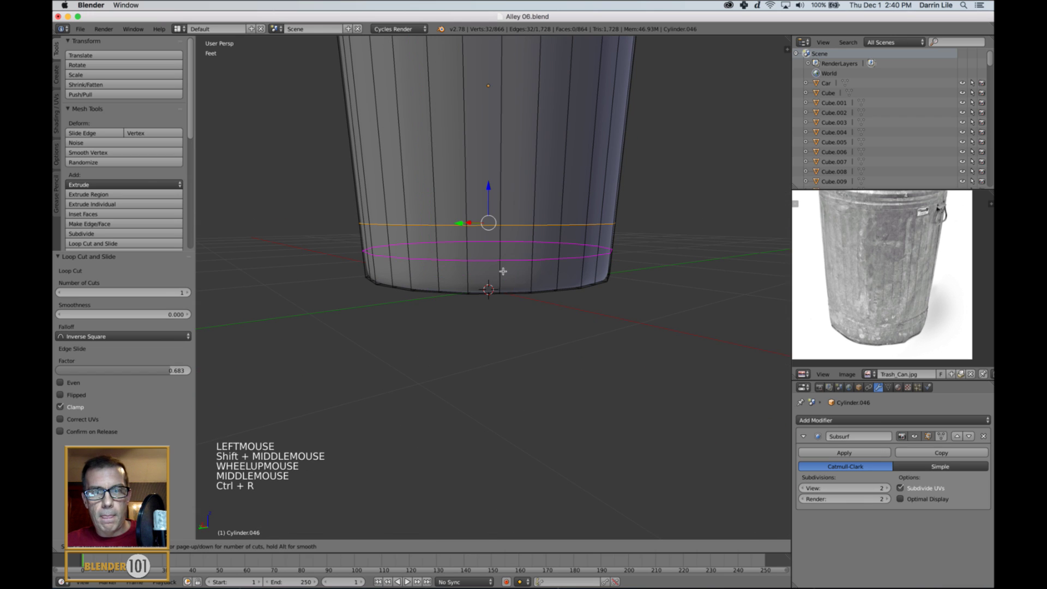
left_click(503, 271)
left_click(502, 299)
key("a")
key("Tab")
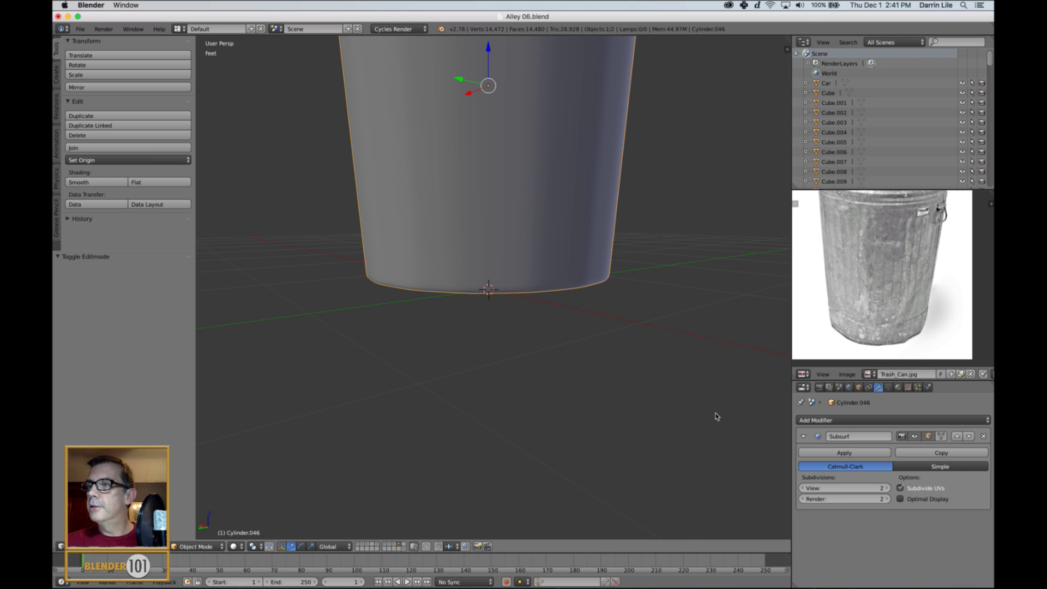
Step: Add a horizontal loop cut in Edit Mode about midway between the lower wall loop and the base edge loop
middle_click_drag(622, 268, 608, 314, "shift")
key("Tab")
middle_click_drag(912, 286, 905, 286)
scroll(907, 284, "up", 3)
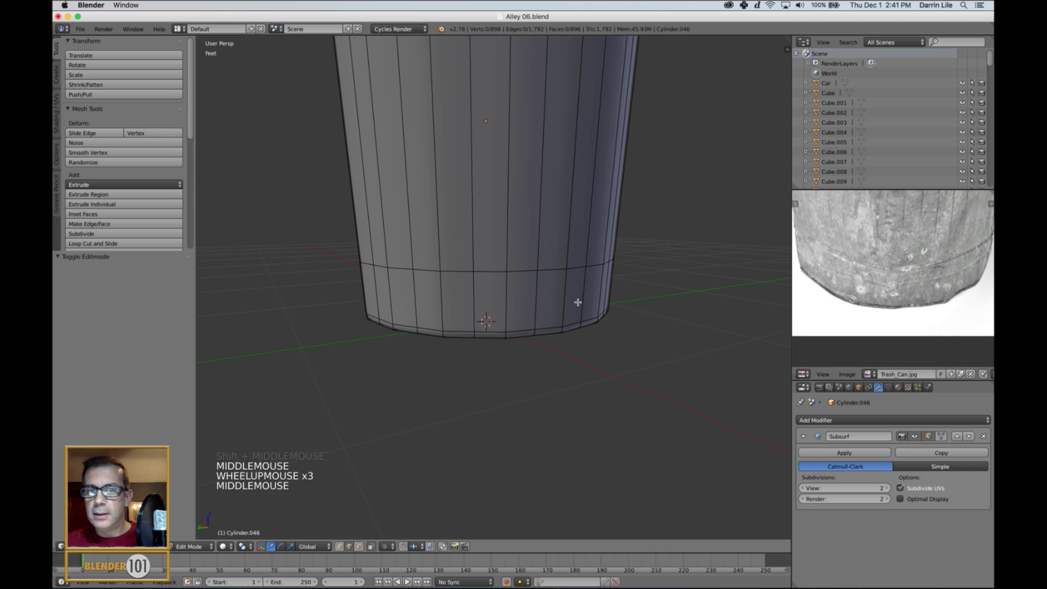
key("ctrl+r")
left_click(523, 303)
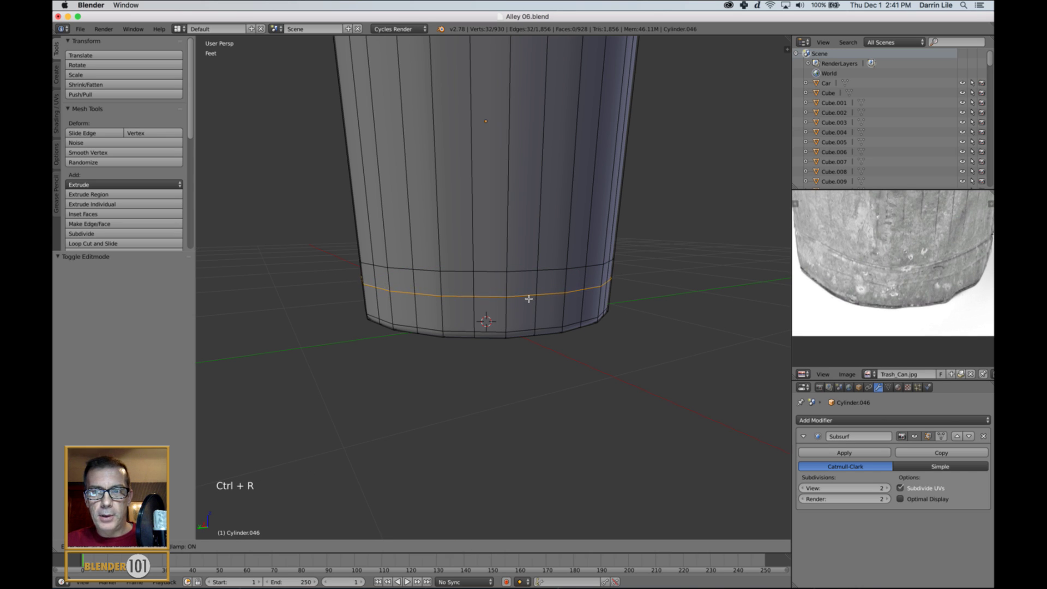
left_click(528, 296)
Step: Switch to face selection and select the face loop below the lower wall edge and the thin face loop at the base
key("ctrl+Tab")
left_click(528, 295)
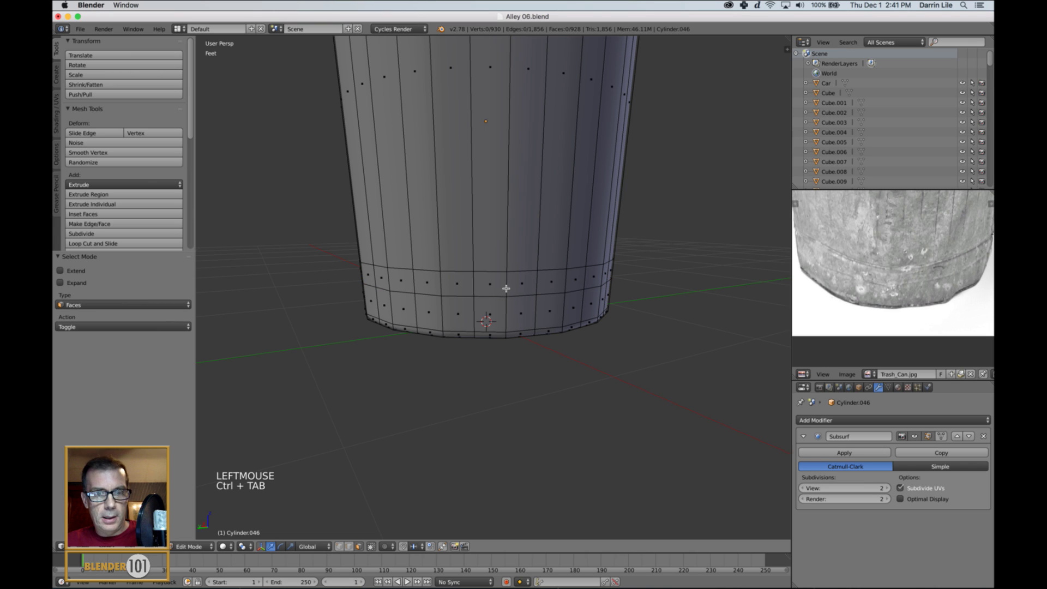
right_click(506, 289, "alt")
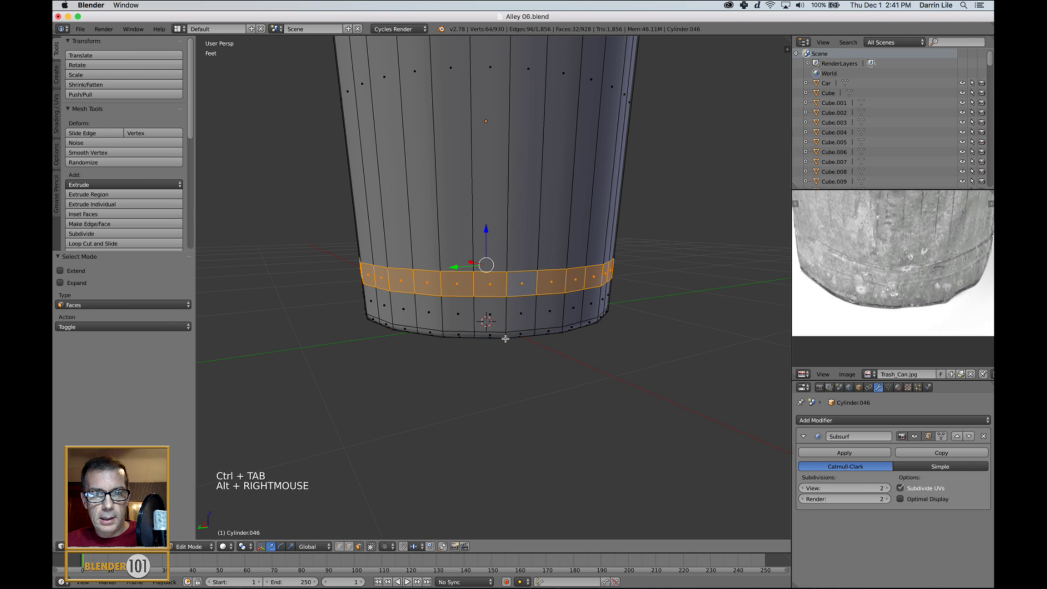
right_click(504, 338, "alt+shift")
middle_click_drag(623, 373, 639, 370)
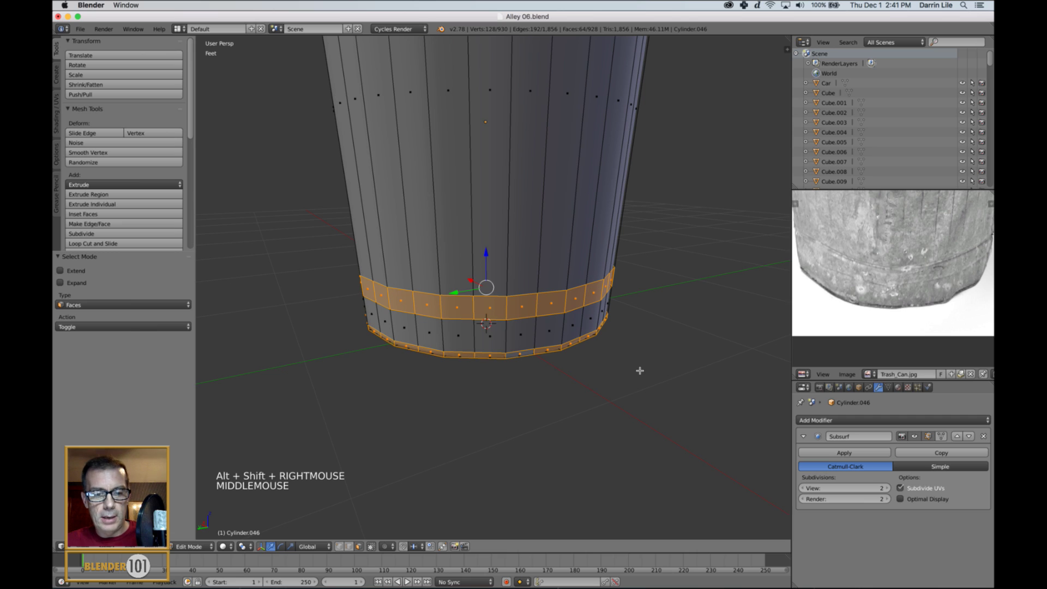
Step: Extrude the two selected face loops near the base in place
key("e")
key("e")
left_click(639, 371)
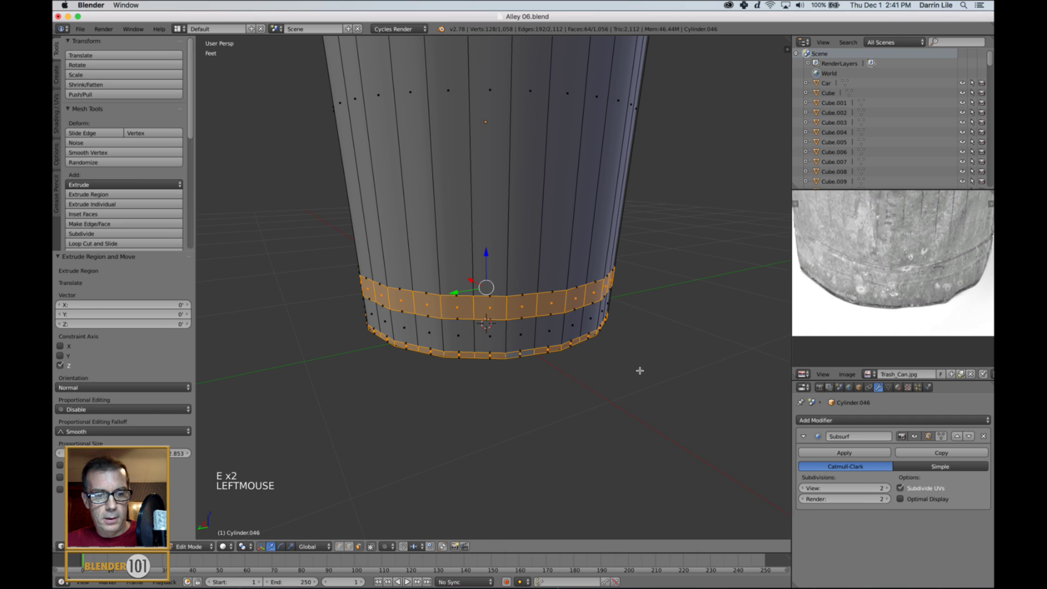
Step: Set the viewport shading to Texture
key("shift+z")
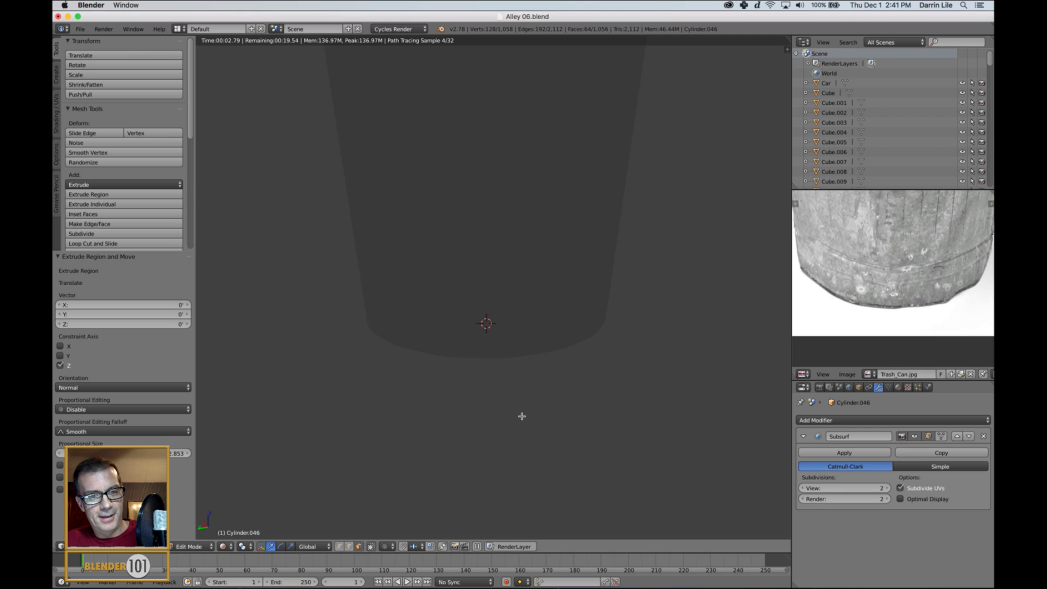
left_click(225, 547)
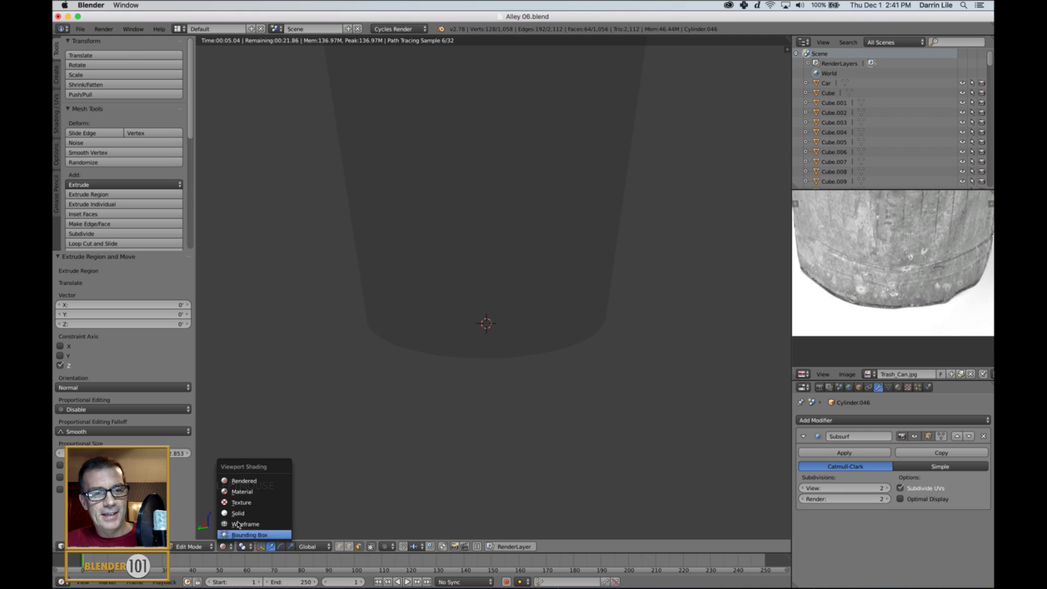
left_click(245, 505)
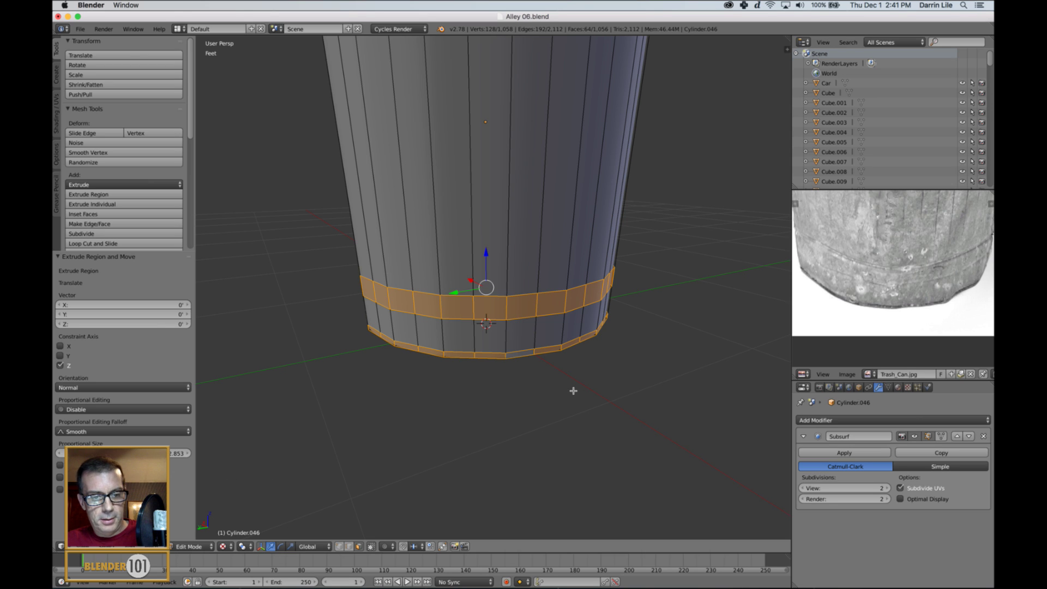
key("s")
right_click(593, 402)
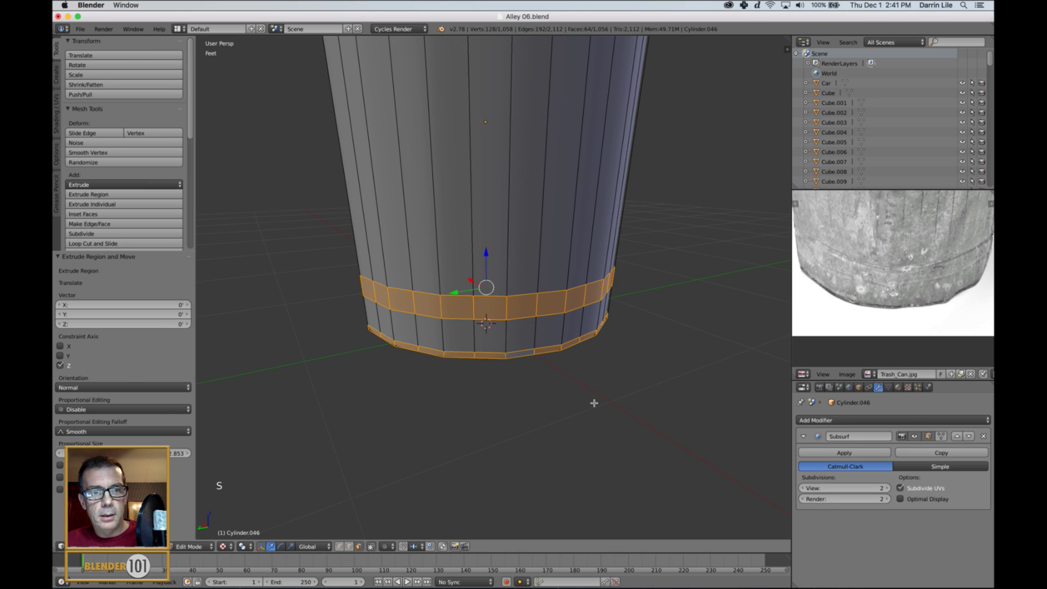
Step: Extrude the two base face loops again in place and try to scale them outward
key("e")
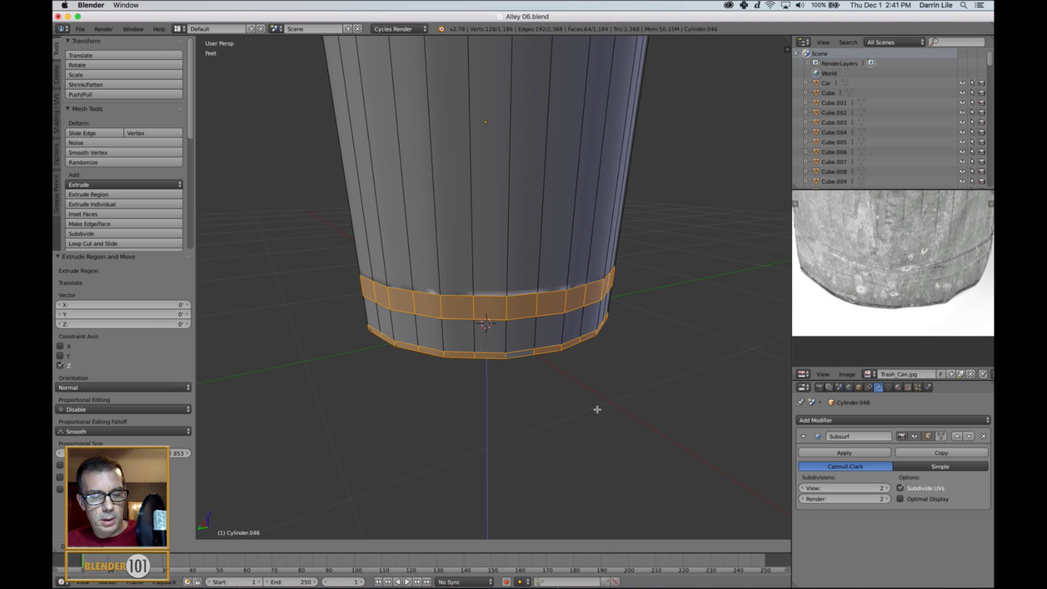
key("s")
key("z")
key("z")
key("z")
key("z")
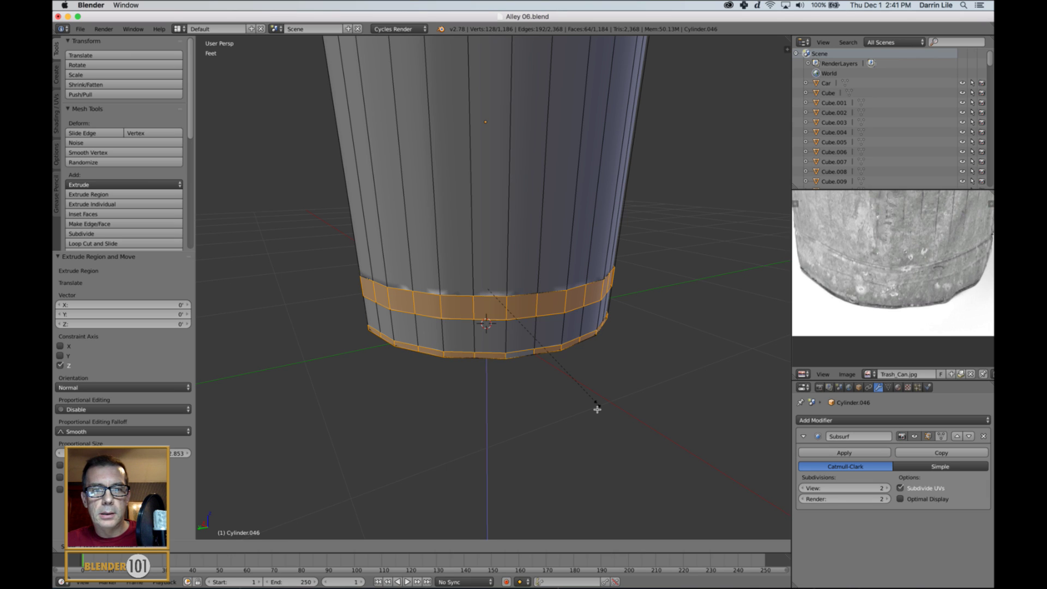
key("z")
key("z")
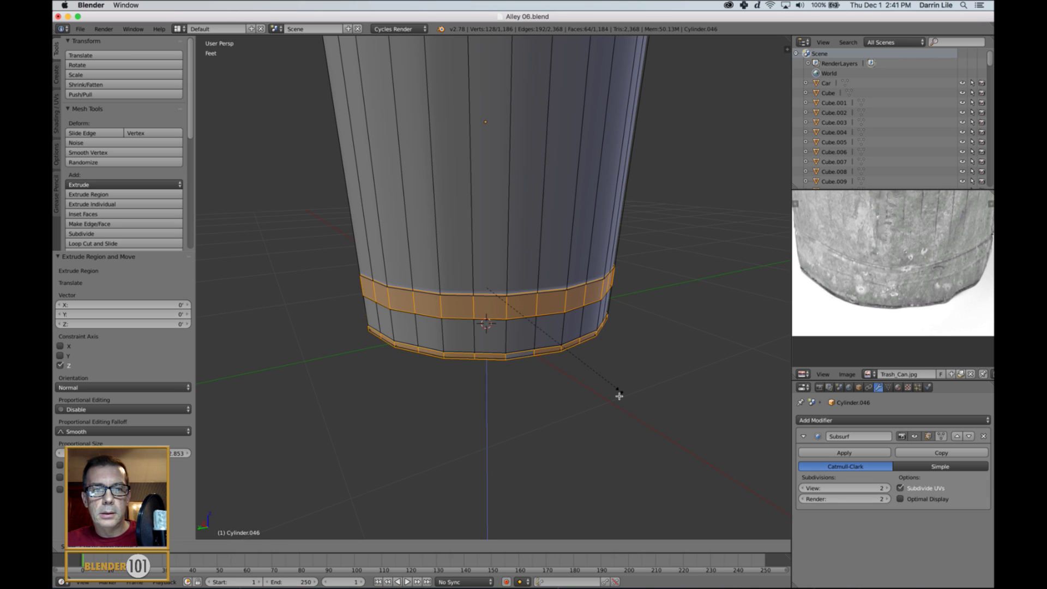
key("z")
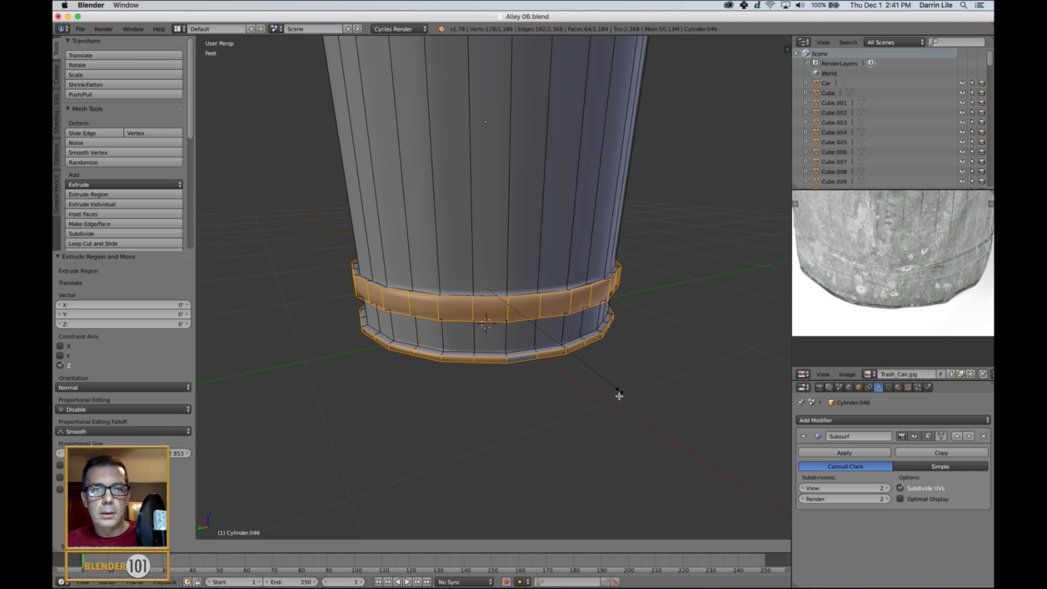
key("Escape")
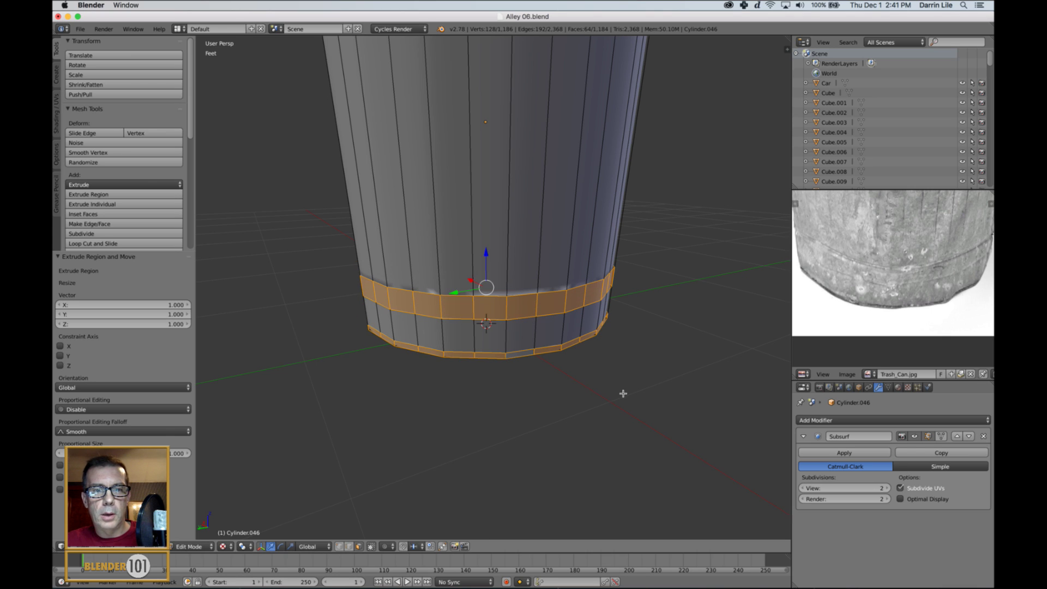
Step: Scale the two extruded base face loops slightly outward in X and Y only, and return to Object Mode with nothing selected
key("s")
key("shift+z")
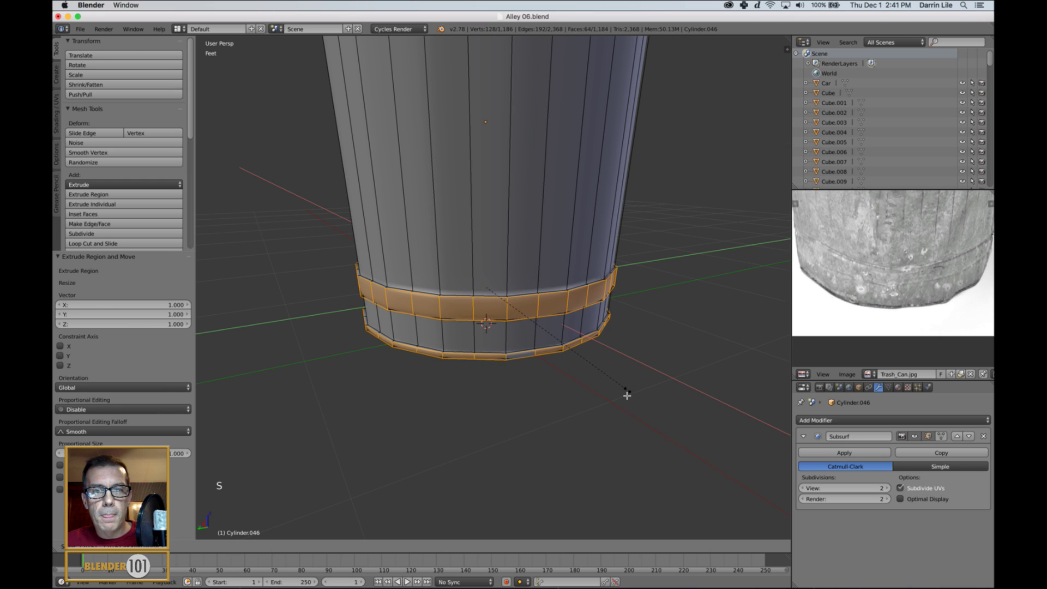
left_click(627, 392)
key("a")
key("Tab")
scroll(599, 386, "down", 2)
middle_click_drag(577, 381, 556, 349)
scroll(567, 371, "up", 1)
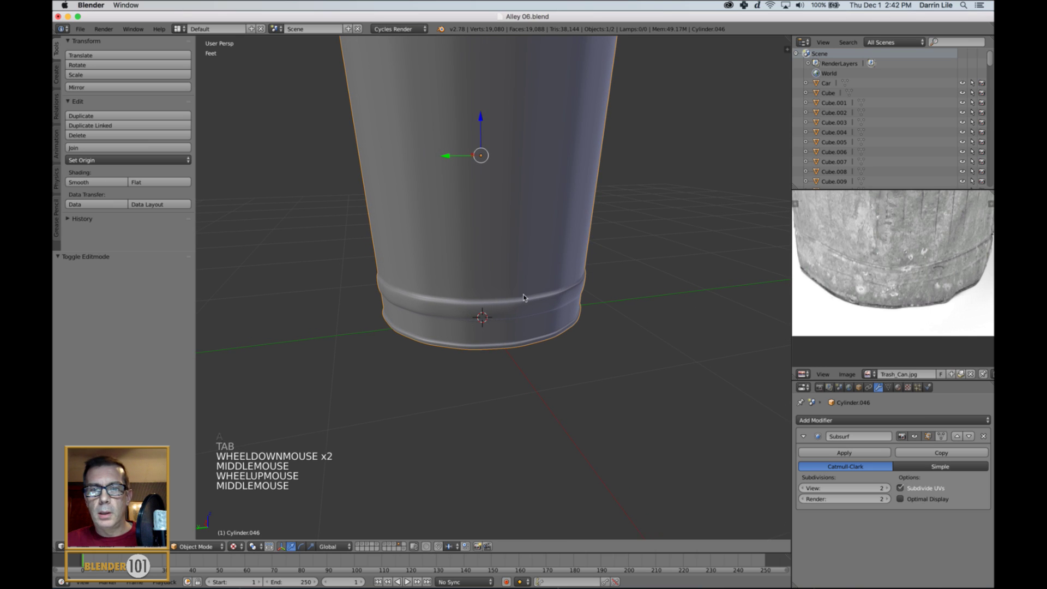
Step: Add one edge loop around the main wall and slide it down close above the lower band, at a factor of about 0.89
key("Tab")
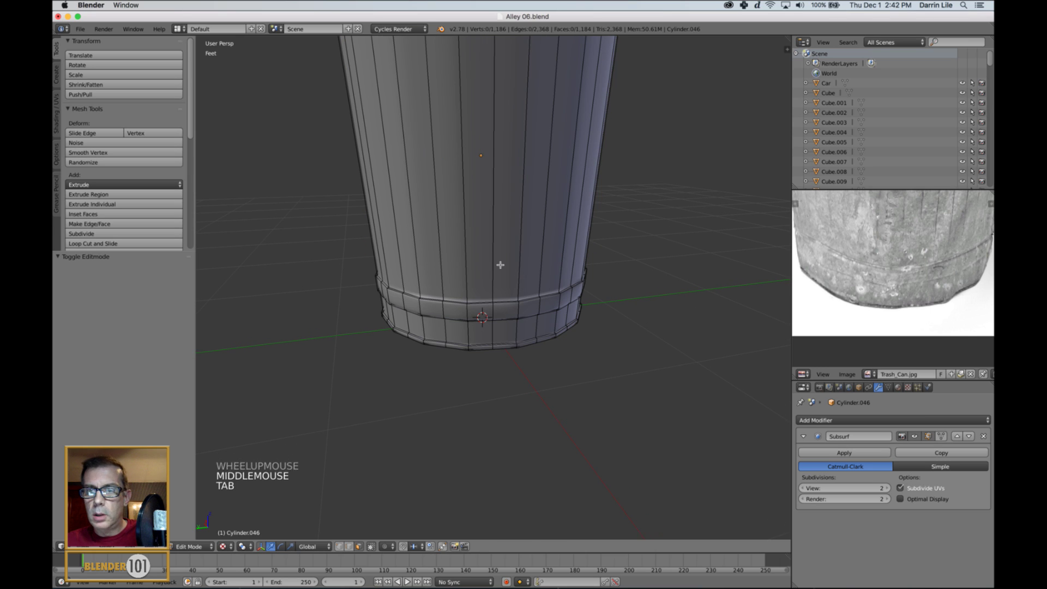
key("ctrl+r")
left_click(498, 263)
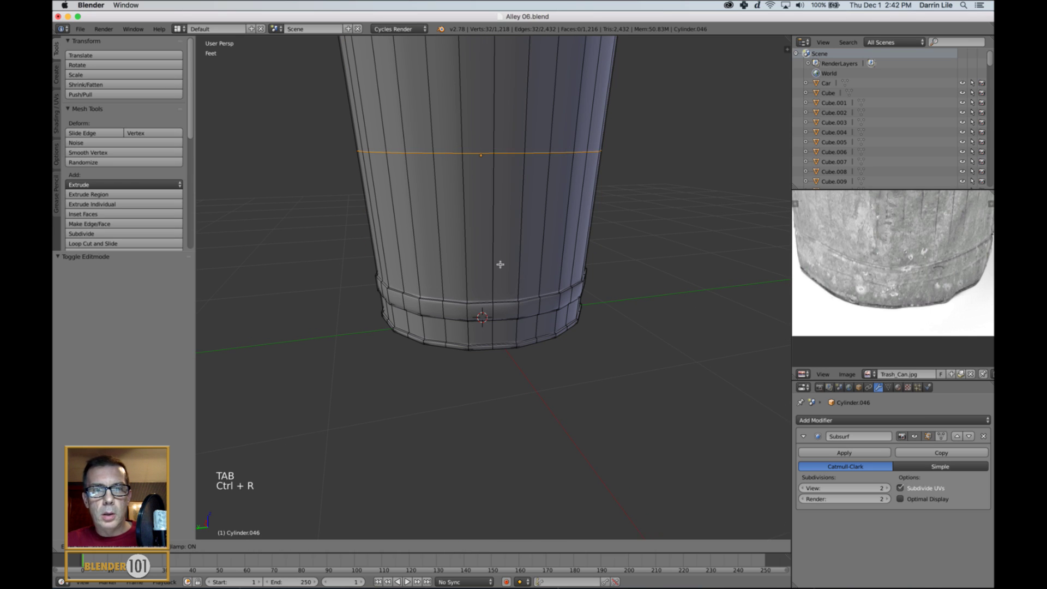
left_click(516, 416)
middle_click_drag(505, 348, 504, 339)
scroll(502, 328, "up", 2)
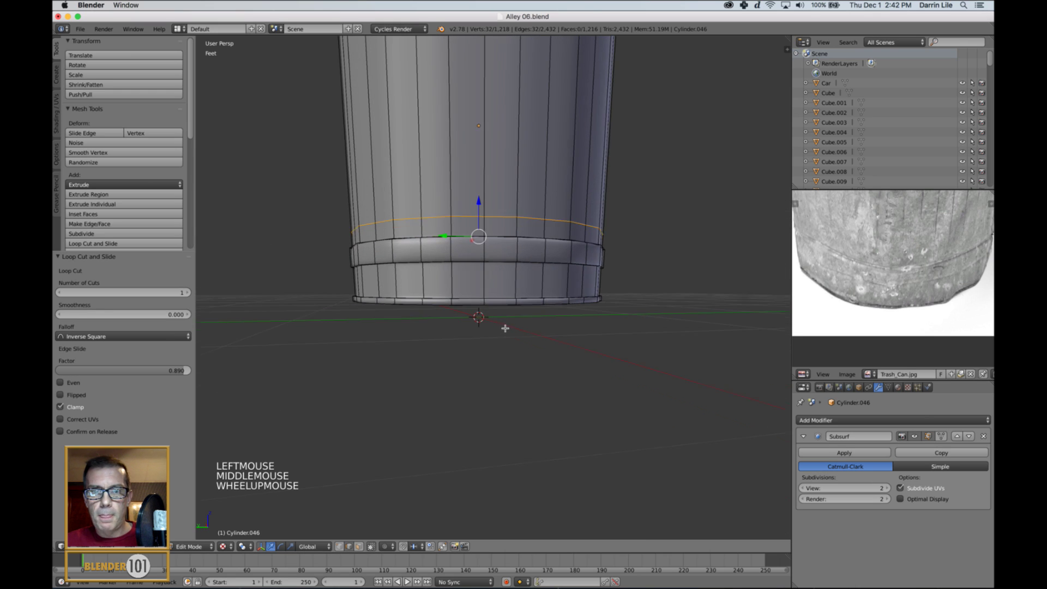
Step: Add an edge loop between the lower band and the base rim, slide it slightly upward, and return to Object Mode
key("ctrl+r")
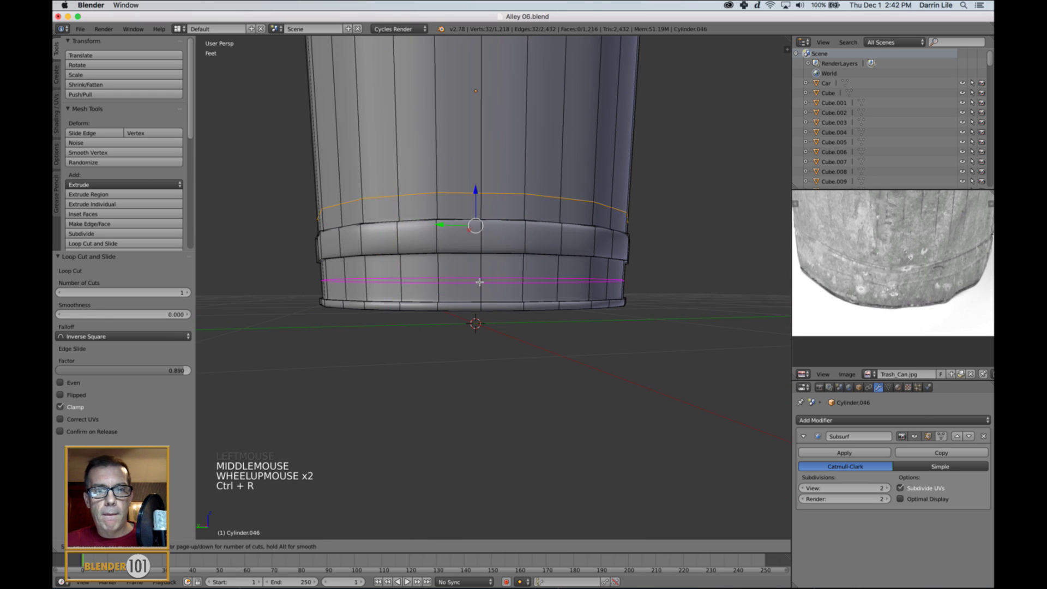
left_click(480, 283)
left_click(484, 271)
key("a")
key("Tab")
scroll(486, 272, "down", 5)
middle_click_drag(487, 275, 516, 302)
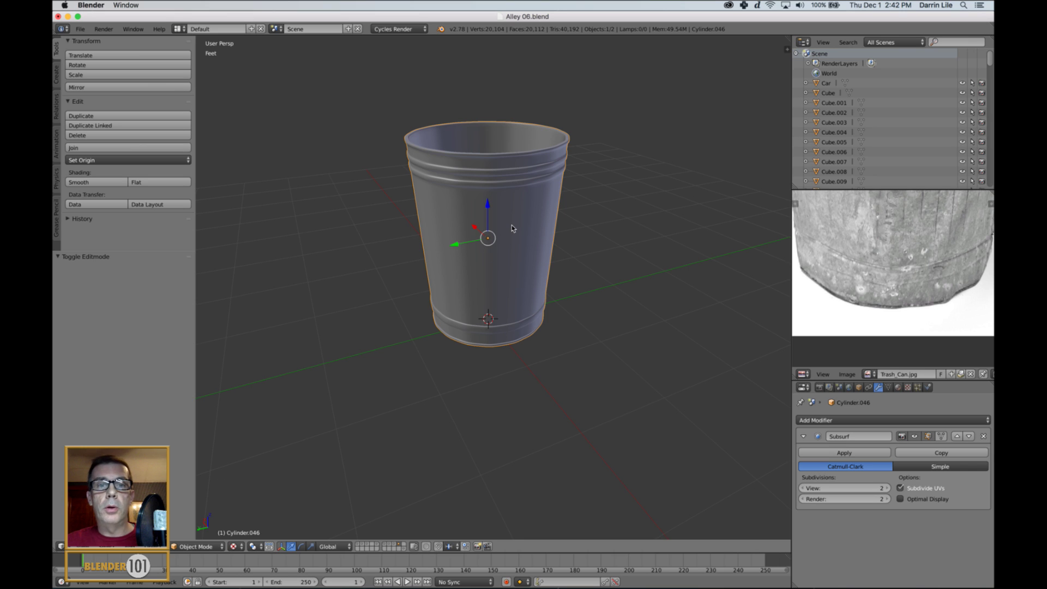
Step: Compare the wall with the reference photo, then edit the mesh with face selection and Solid viewport shading
middle_click_drag(913, 253, 909, 274, "shift")
scroll(908, 274, "down", 2)
middle_click_drag(522, 230, 522, 256, "shift")
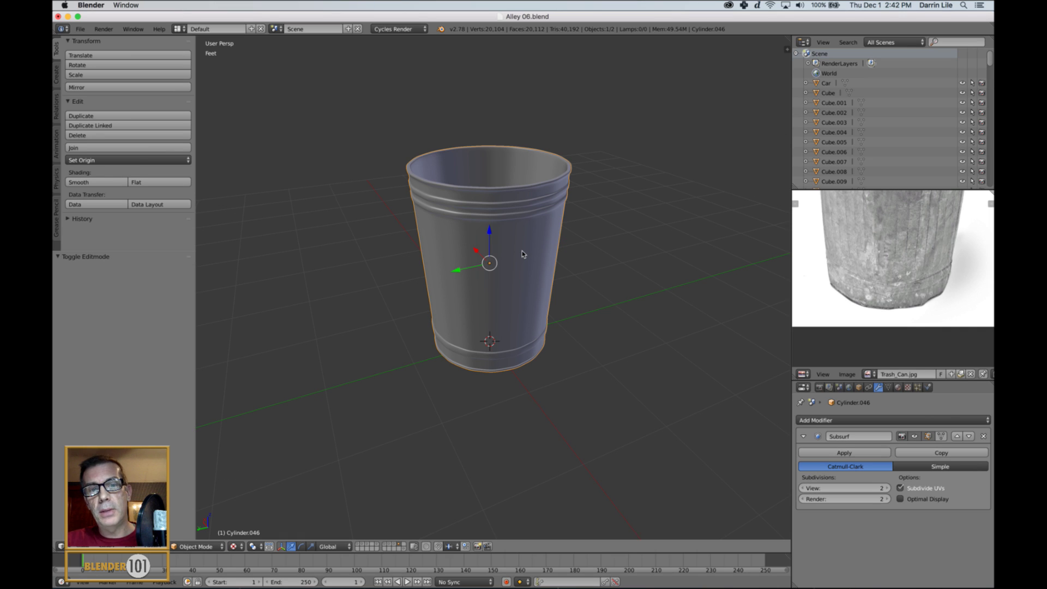
mouse_move(934, 301)
middle_mouse_down()
mouse_move(931, 322)
mouse_move(917, 310)
middle_mouse_up()
scroll(931, 322, "down", 2)
scroll(917, 309, "up", 2)
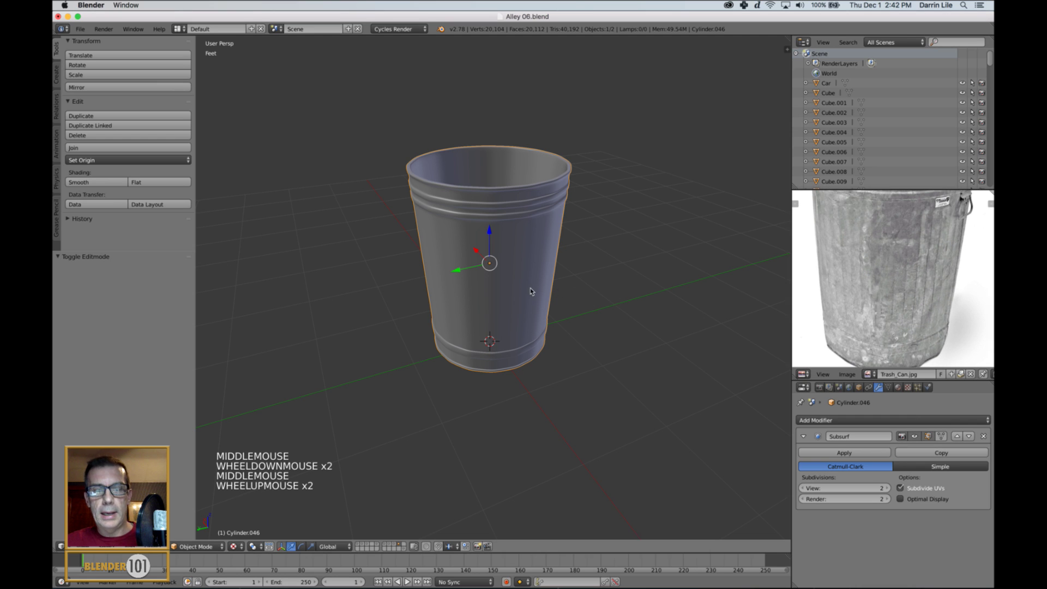
key("Tab")
middle_click_drag(525, 294, 519, 286)
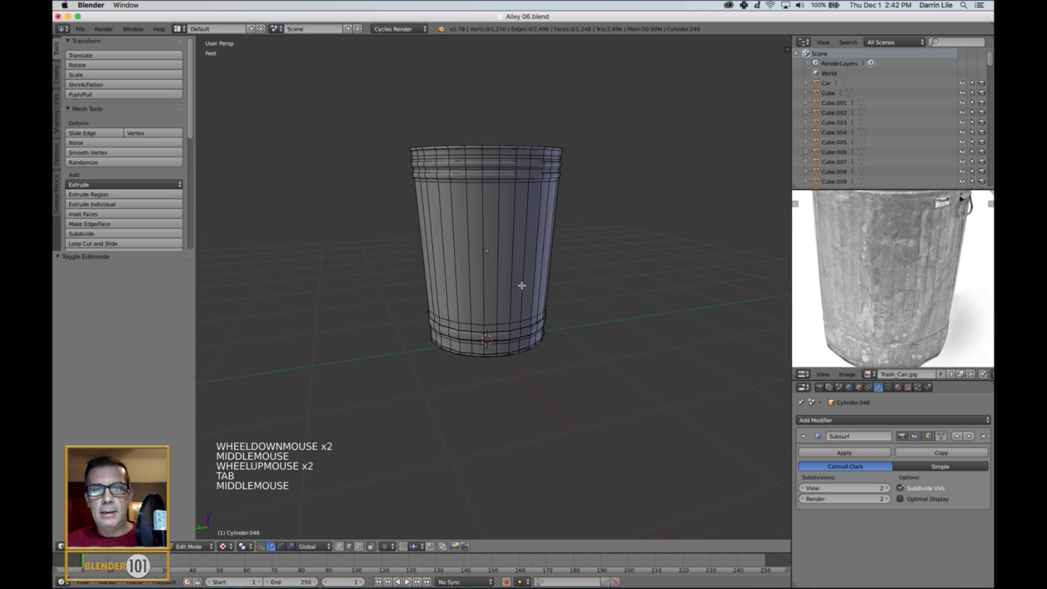
key("ctrl+Tab")
left_click(478, 245)
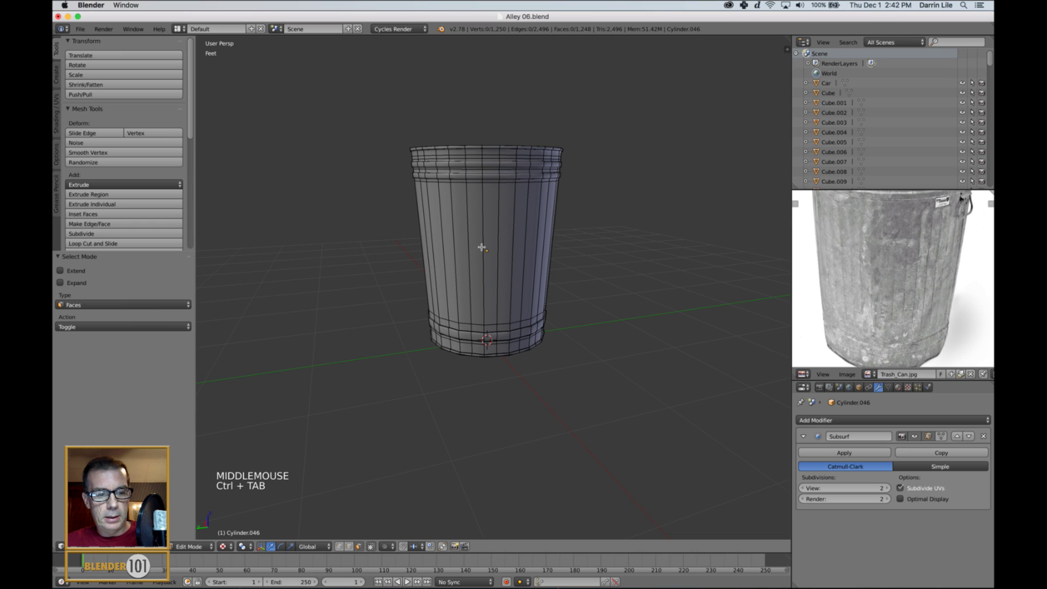
key("ctrl+Tab")
left_click(480, 244)
left_click(231, 546)
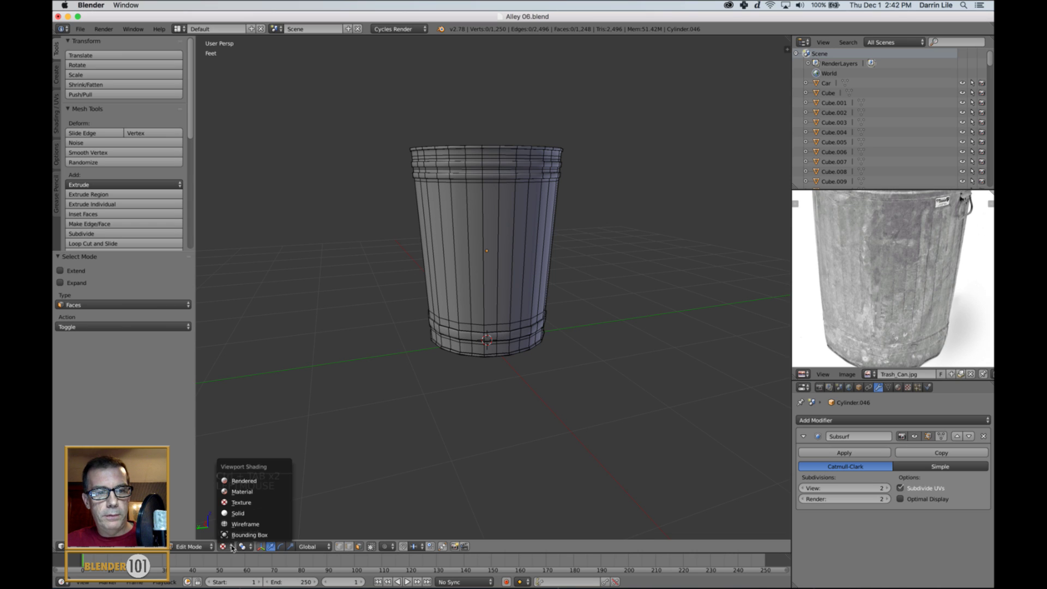
left_click(241, 513)
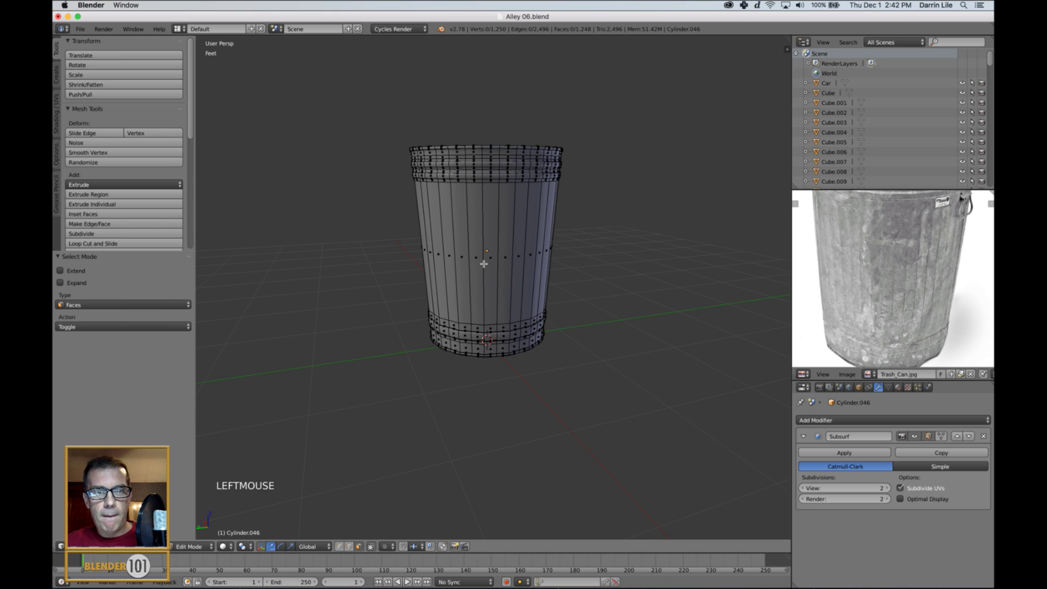
Step: Select the face loop of tall panels around the main wall and set the pivot point to Individual Origins
right_click(532, 290, "alt")
scroll(538, 287, "up", 1)
middle_click_drag(537, 287, 562, 334, "shift")
scroll(544, 301, "up", 2)
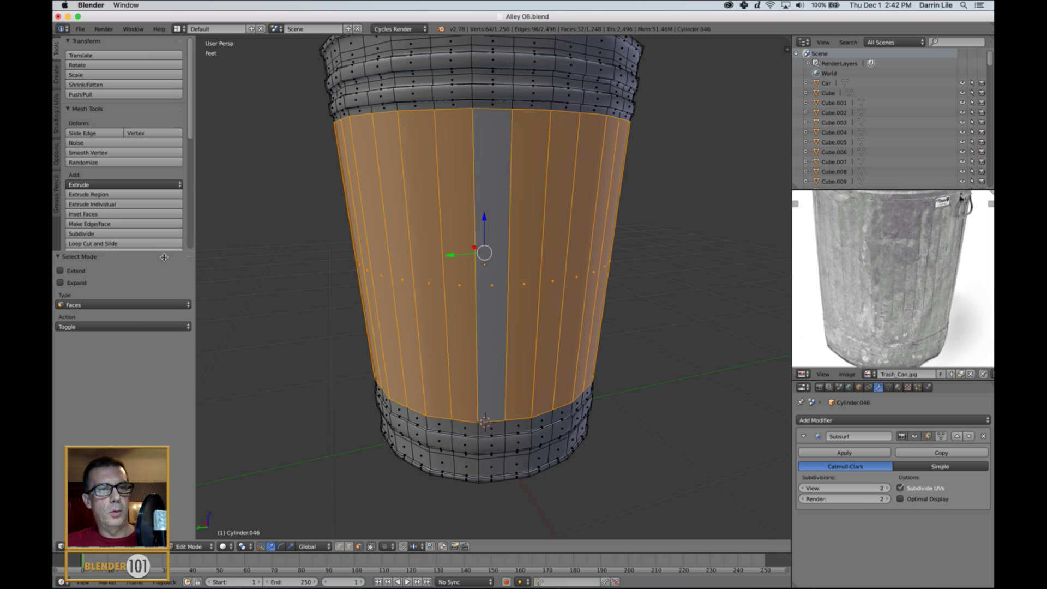
left_click_drag(164, 252, 170, 321)
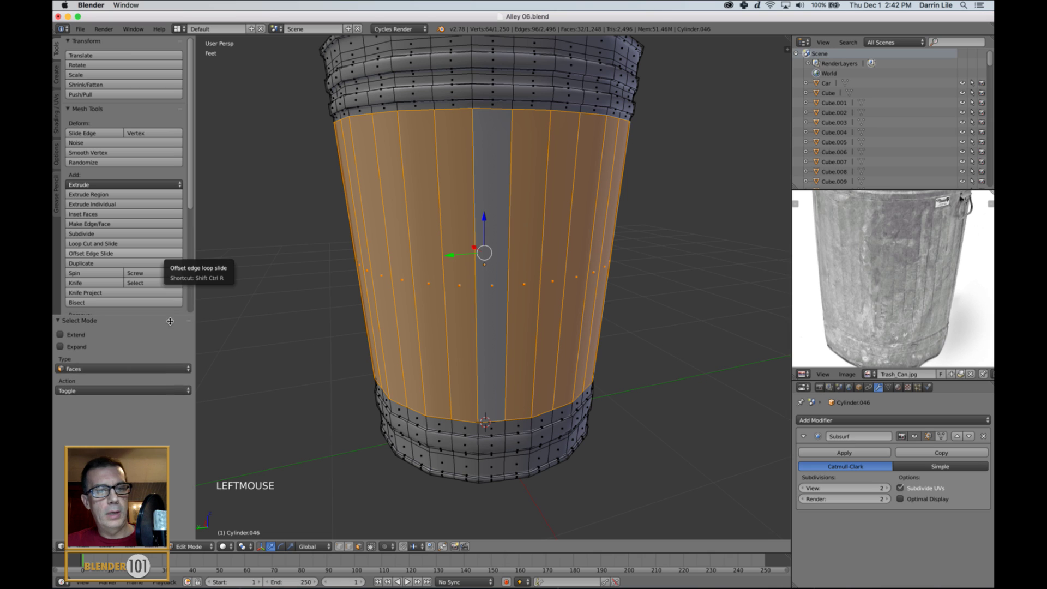
left_click(242, 546)
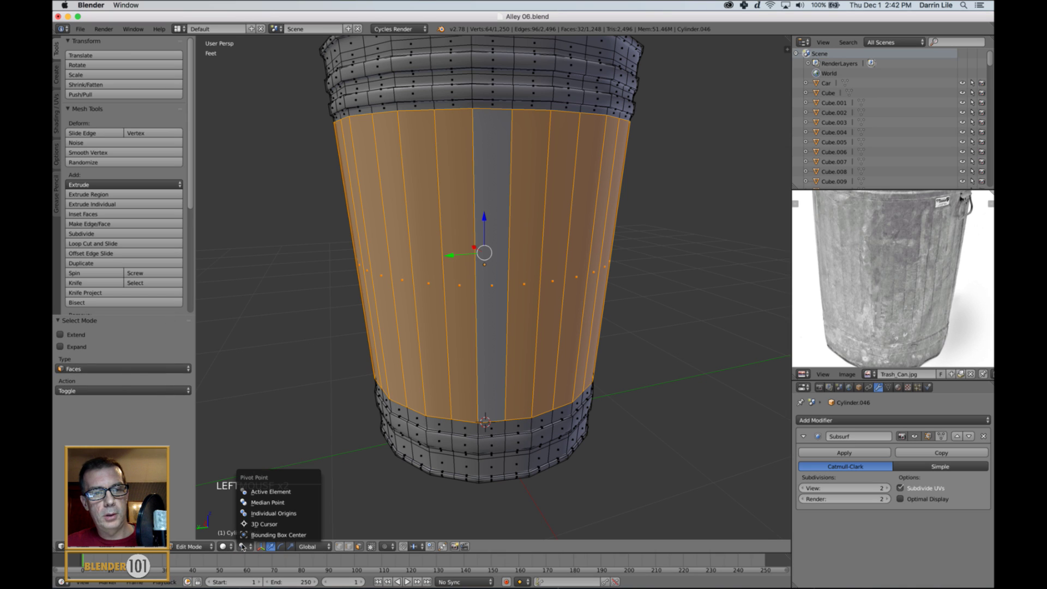
left_click(272, 515)
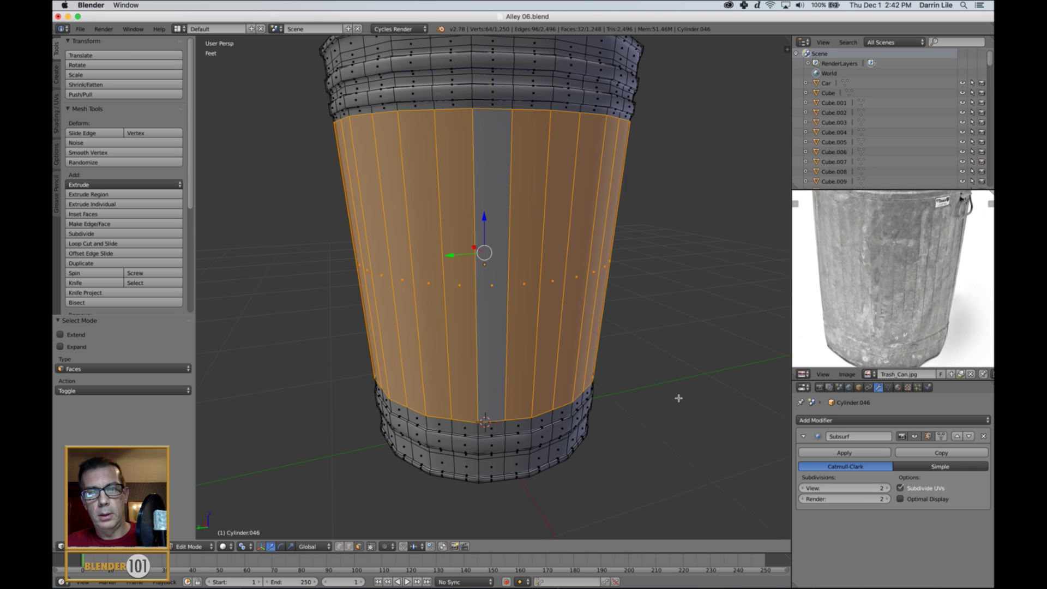
key("s")
key("z")
right_click(648, 380)
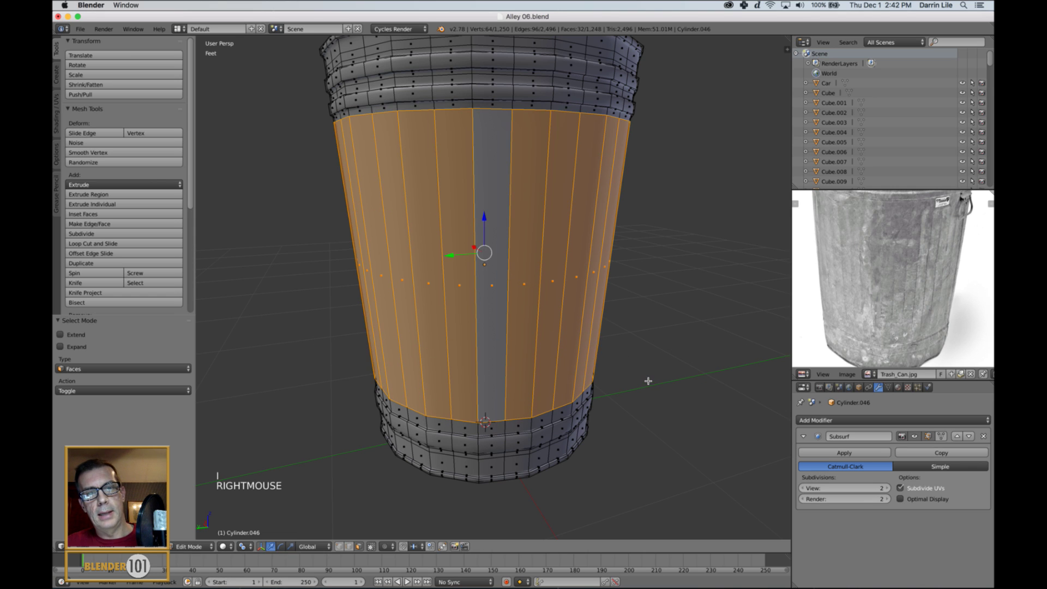
key("super+z")
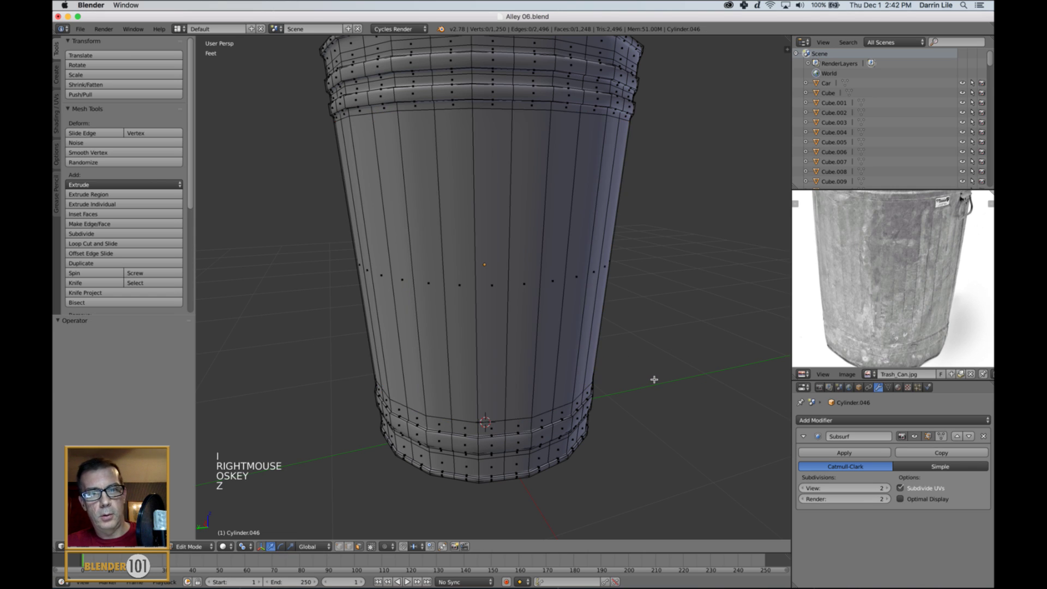
right_click(485, 305, "alt")
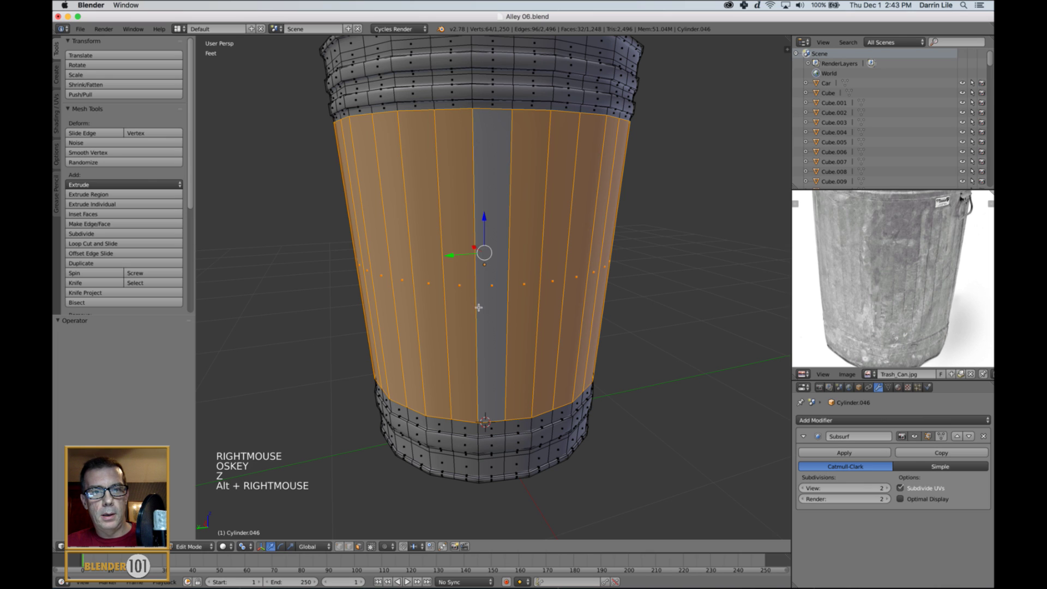
Step: Extrude the selected wall panels as individual faces and scale each panel down to 0.91
left_click(125, 185)
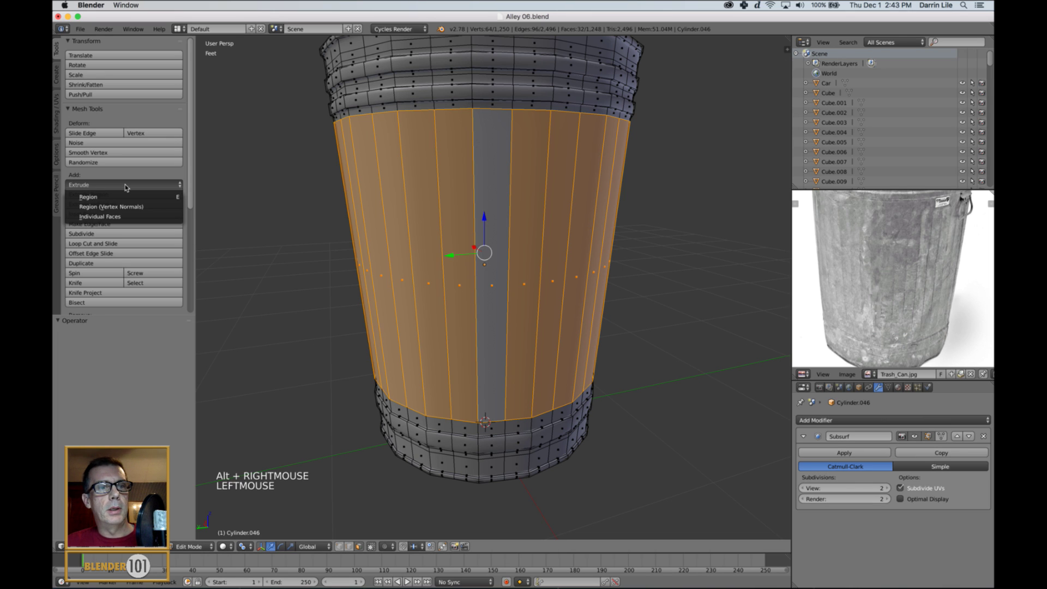
left_click(123, 217)
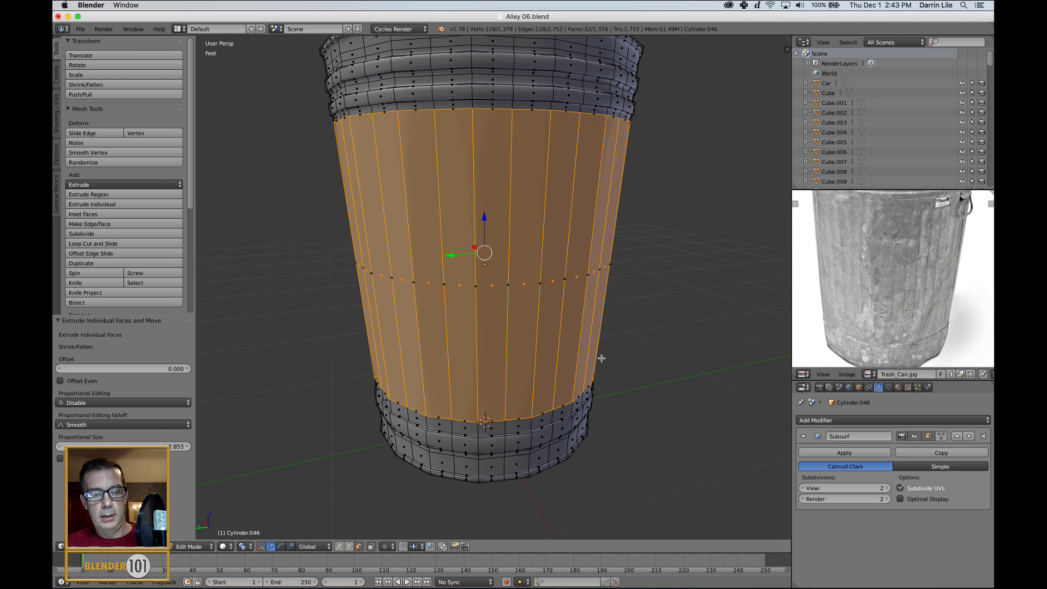
key("s")
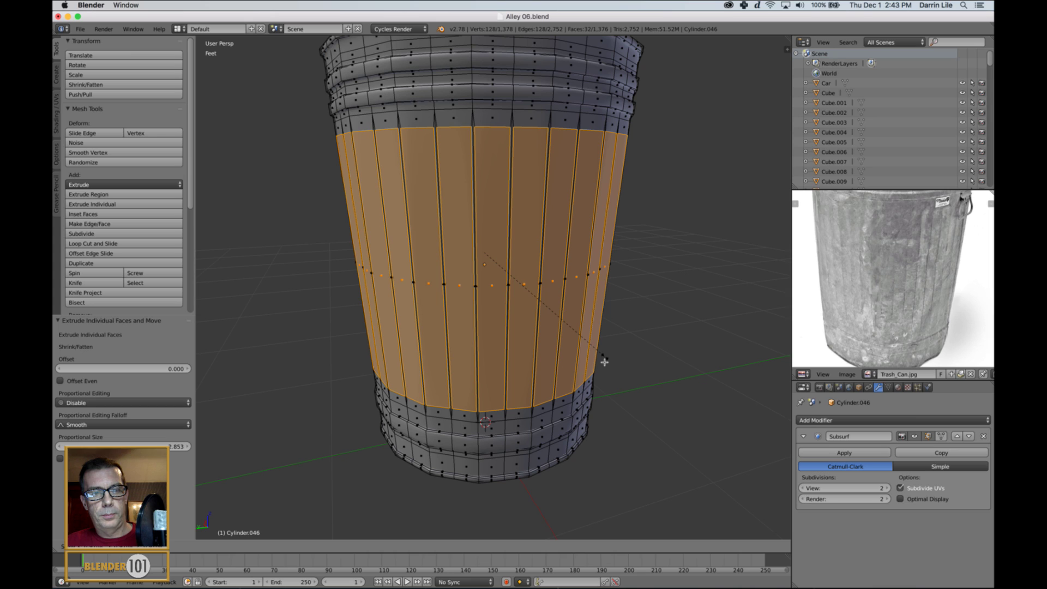
left_click(604, 362)
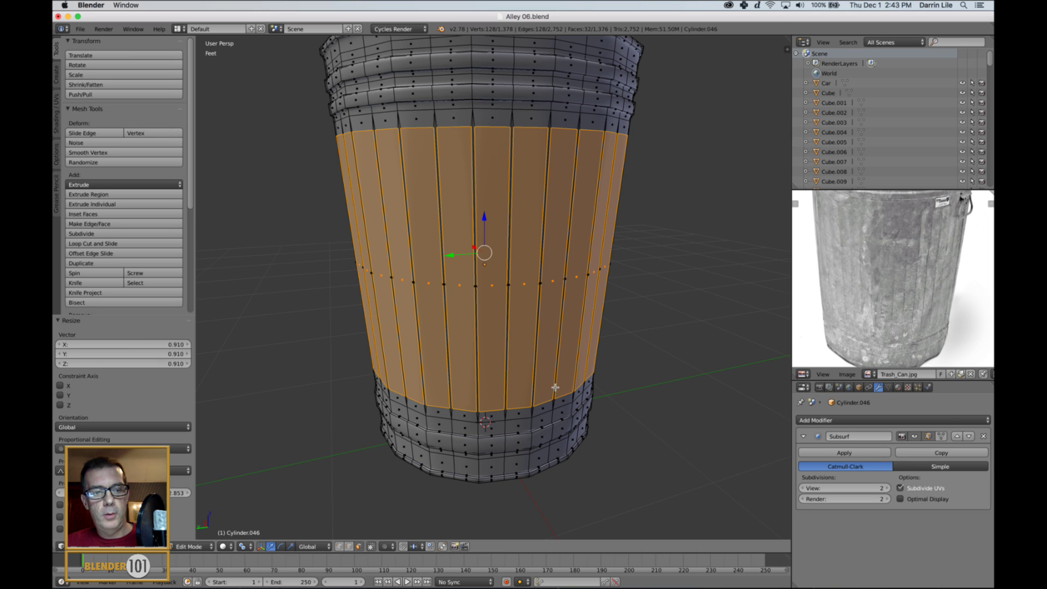
key("s")
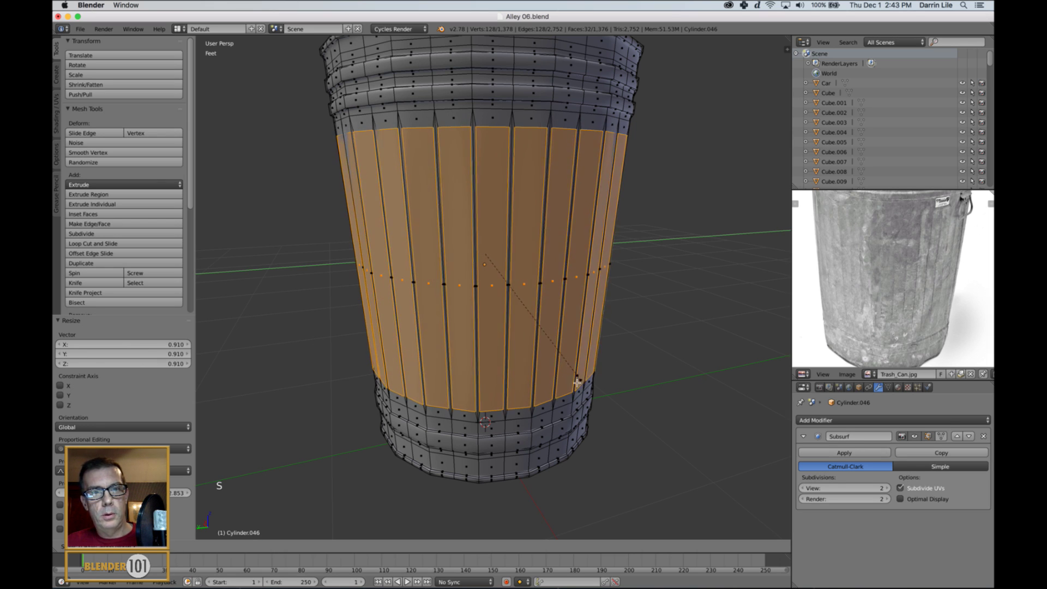
right_click(585, 374)
mouse_move(584, 374)
middle_mouse_down()
mouse_move(588, 414)
mouse_move(583, 379)
mouse_move(599, 371)
middle_mouse_up()
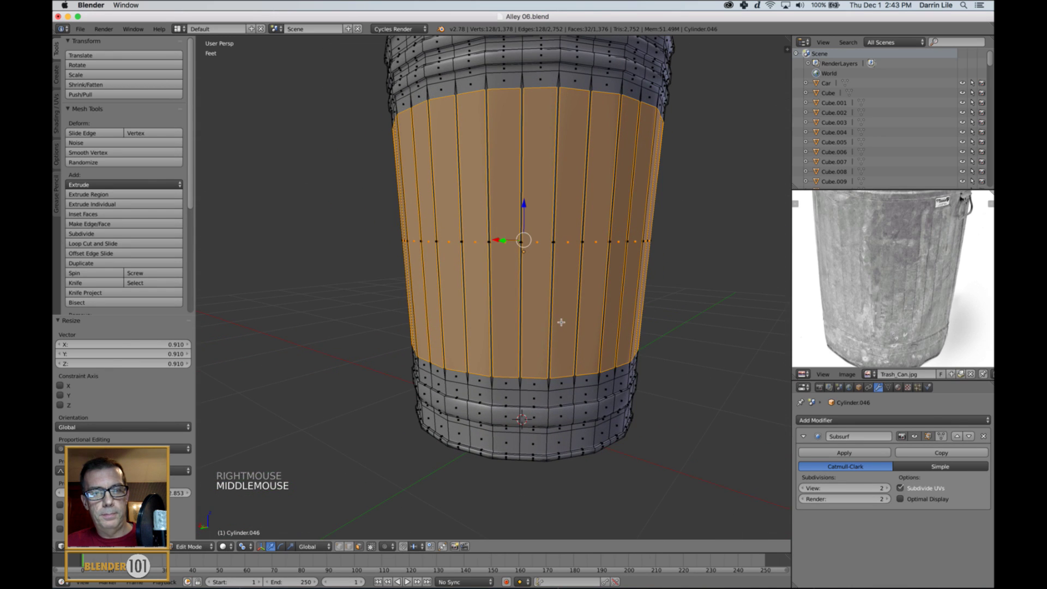
scroll(561, 321, "down", 3)
scroll(603, 308, "up", 1)
middle_click_drag(603, 308, 579, 347, "shift")
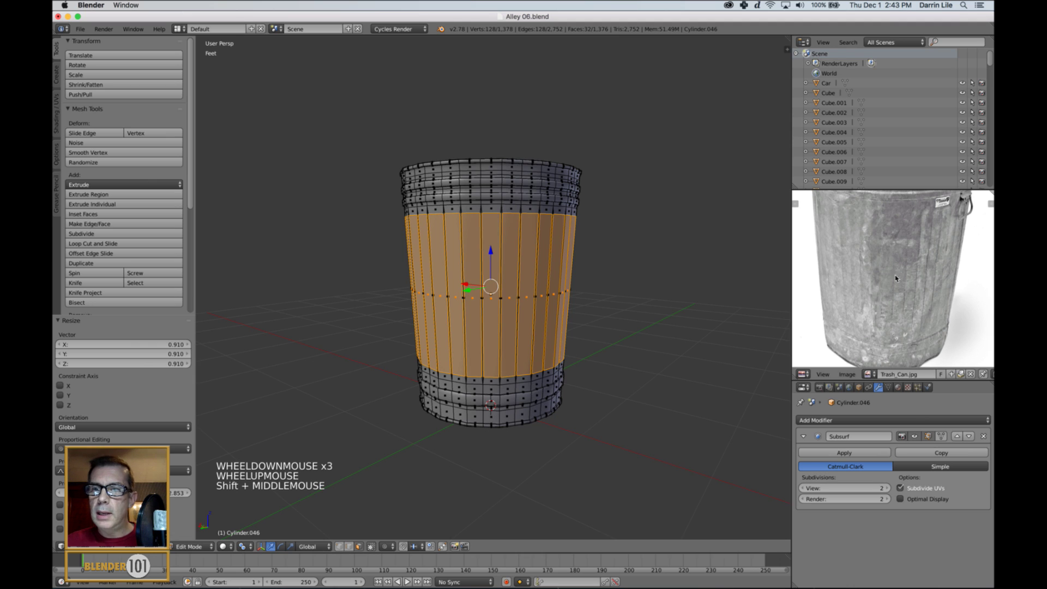
Step: Set the pivot point to 3D Cursor and scale the extruded wall panels inward to 0.988 in X and Y only
key("Tab")
scroll(551, 352, "down", 3)
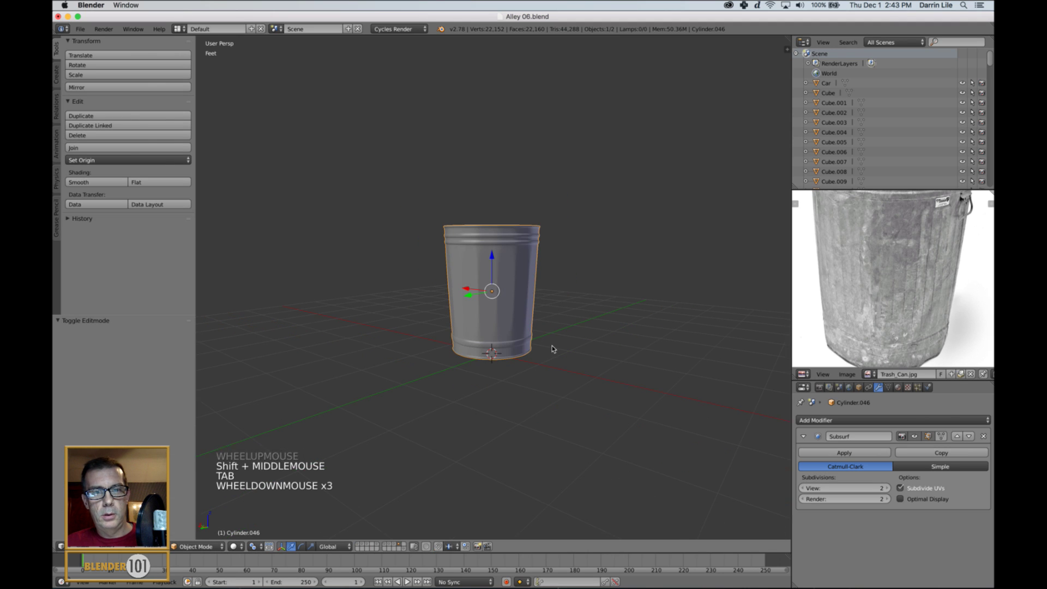
scroll(551, 352, "up", 2)
key("Tab")
scroll(570, 350, "up", 5)
scroll(570, 345, "down", 2)
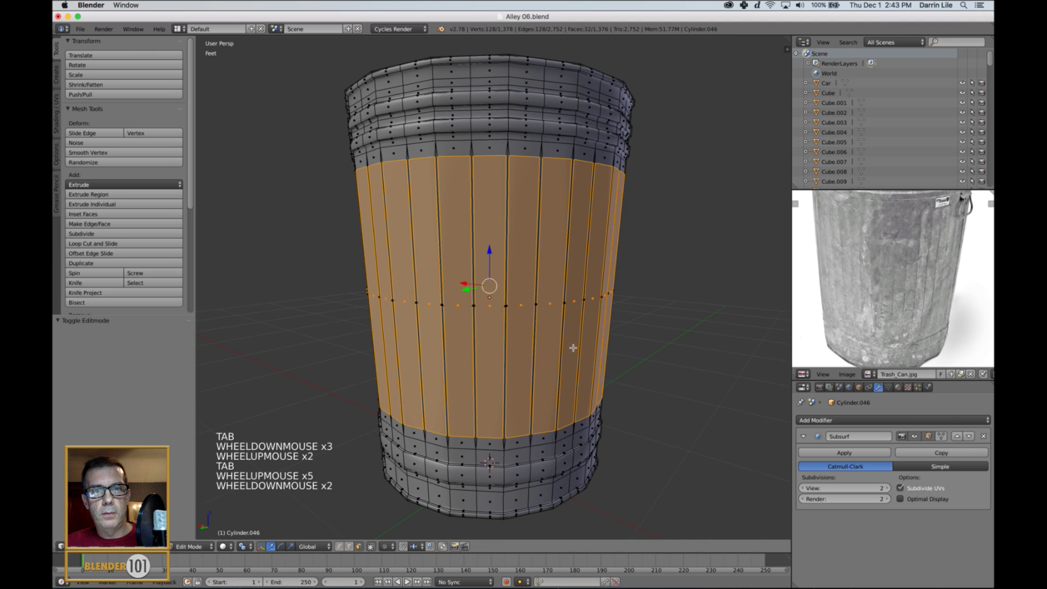
mouse_move(570, 346)
middle_mouse_down()
mouse_move(570, 362)
mouse_move(571, 352)
middle_mouse_up()
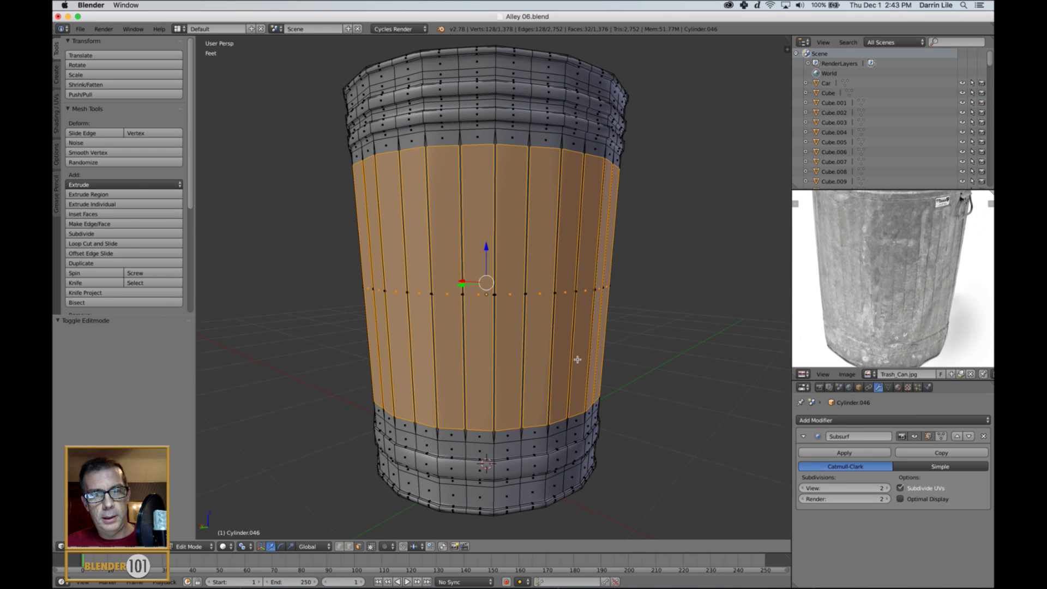
left_click(243, 546)
left_click(262, 524)
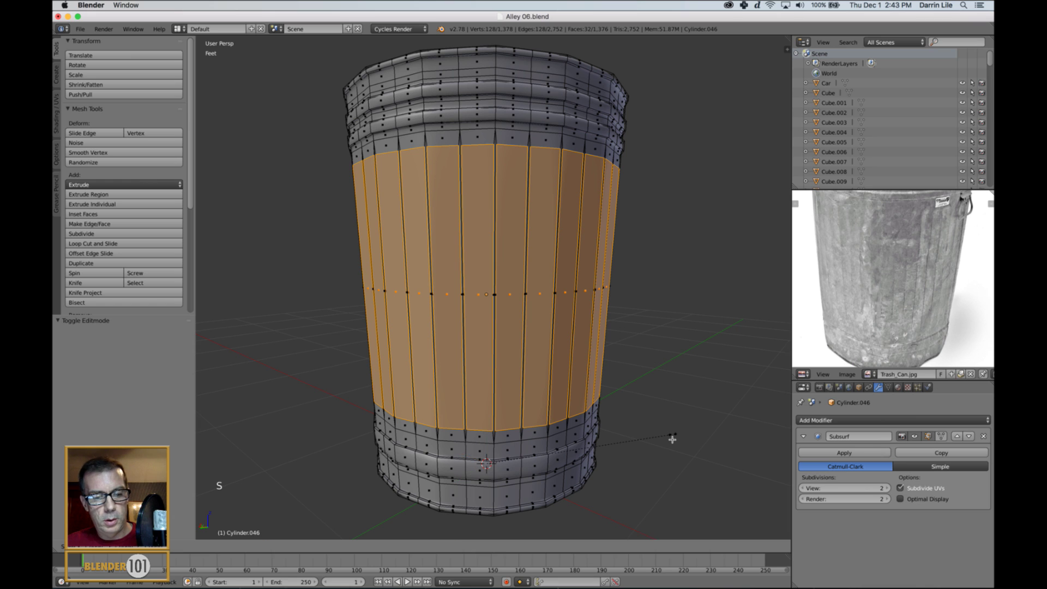
key("s")
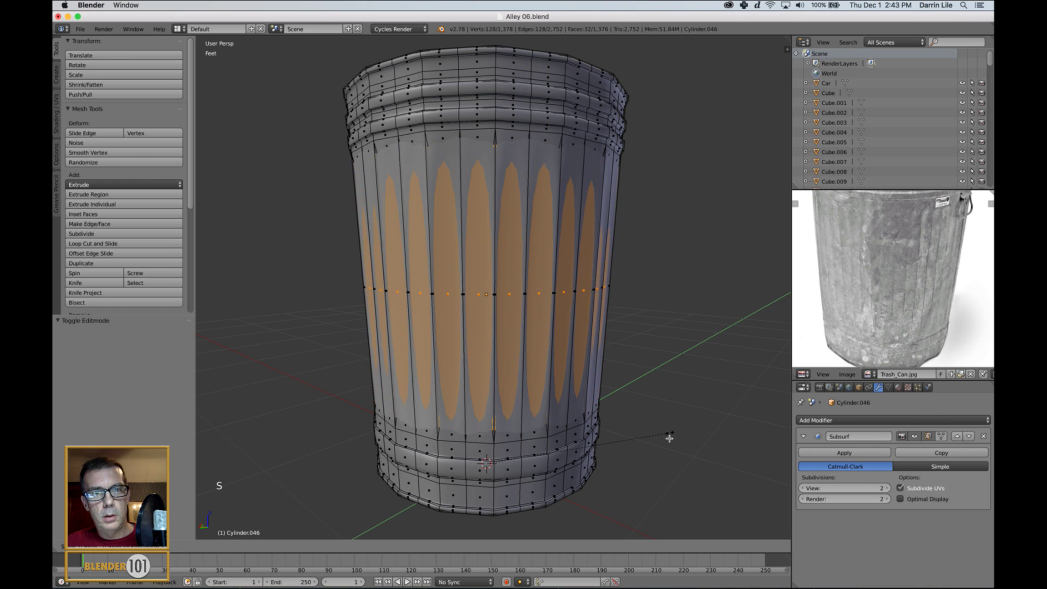
left_click(669, 438)
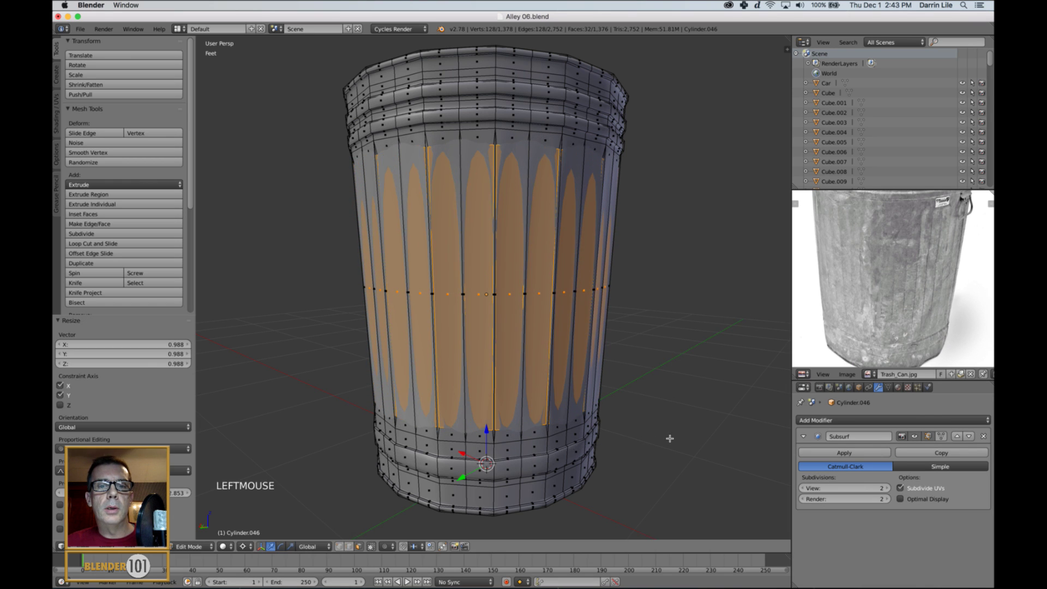
middle_click_drag(419, 409, 494, 418)
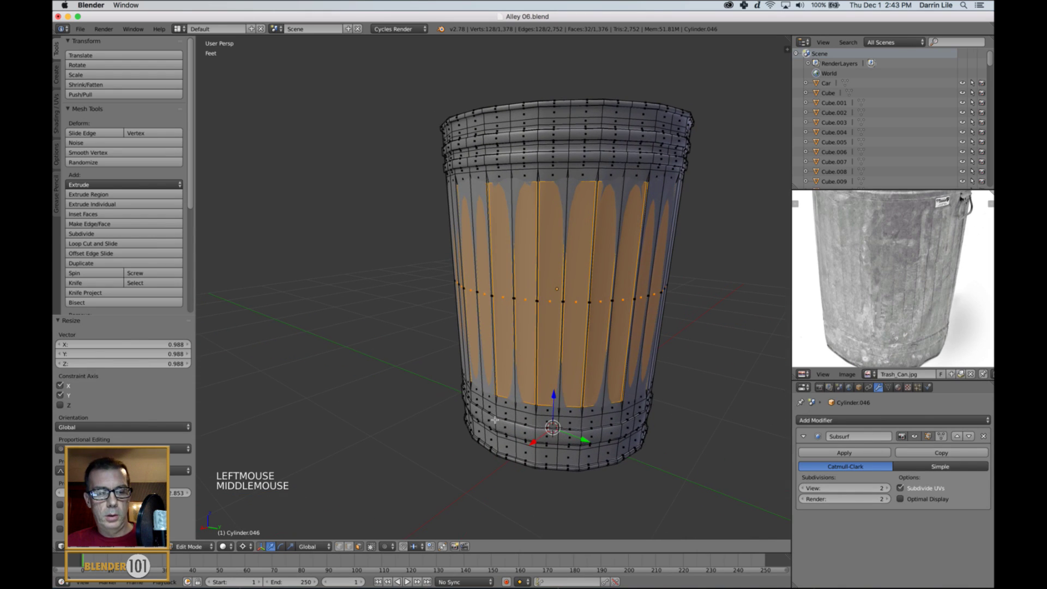
Step: Deselect the wall panels and examine the smoothed panel grooves in Object Mode before resuming mesh editing
key("a")
key("Tab")
scroll(498, 414, "down", 1)
middle_click_drag(597, 356, 551, 379)
scroll(492, 338, "down", 3)
scroll(496, 355, "down", 2)
scroll(527, 358, "up", 5)
key("Tab")
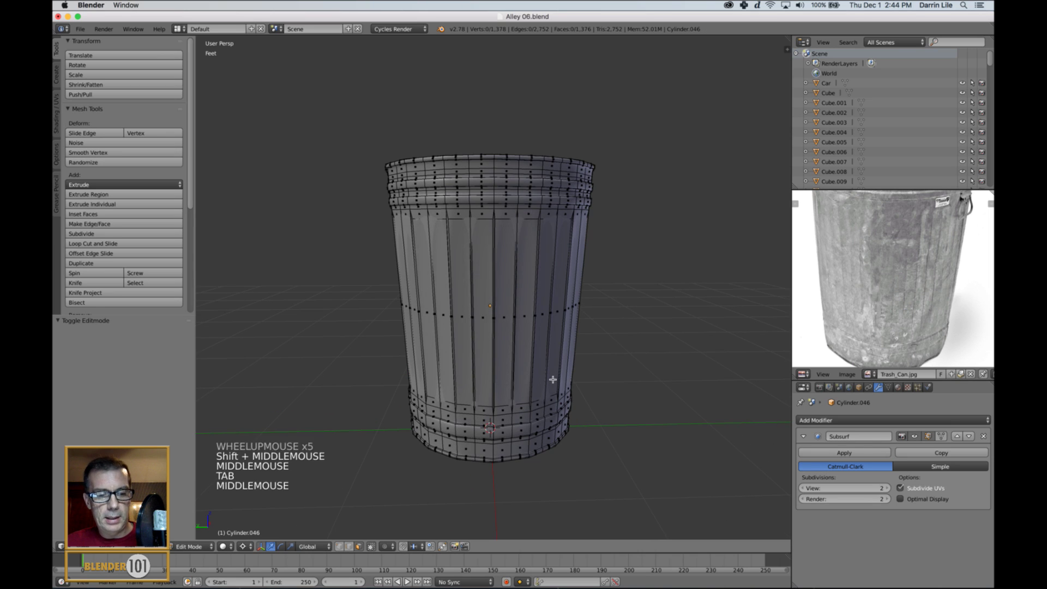
Step: Undo the wall panels' deselection and scaling, back to the freshly extruded individual faces
key("super+z")
key("super+z")
key("super+z")
key("super+z")
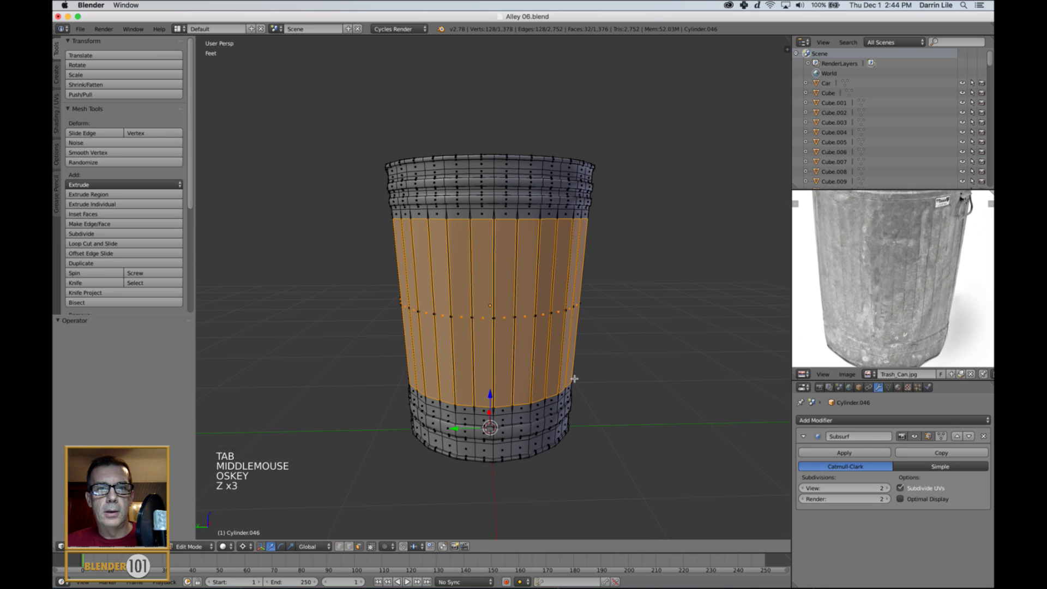
key("super+z")
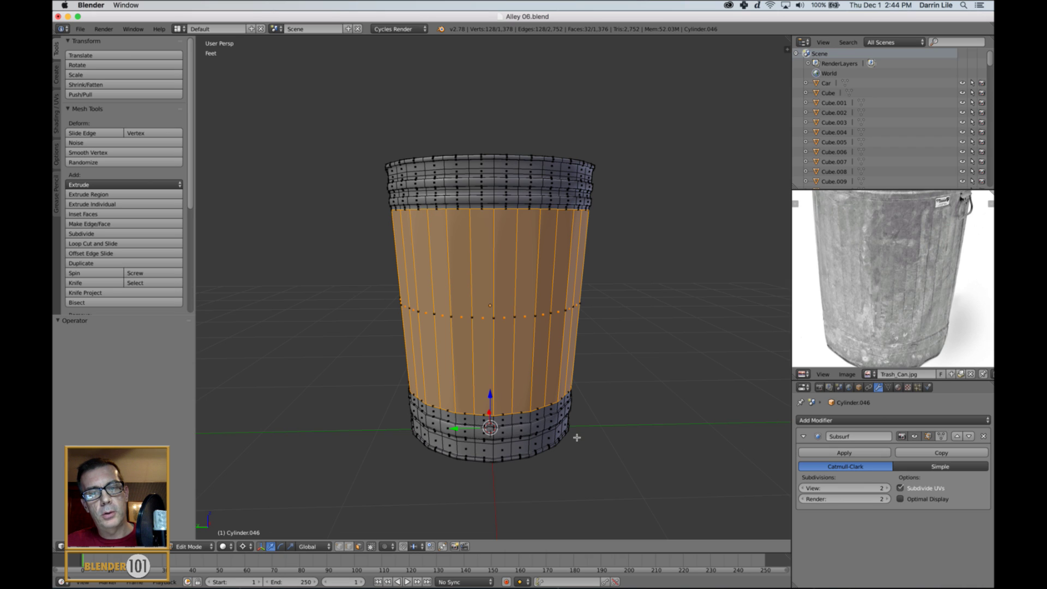
Step: Scale the extruded wall panels inward about the 3D Cursor and examine the smoothed grooves in Object Mode
key("s")
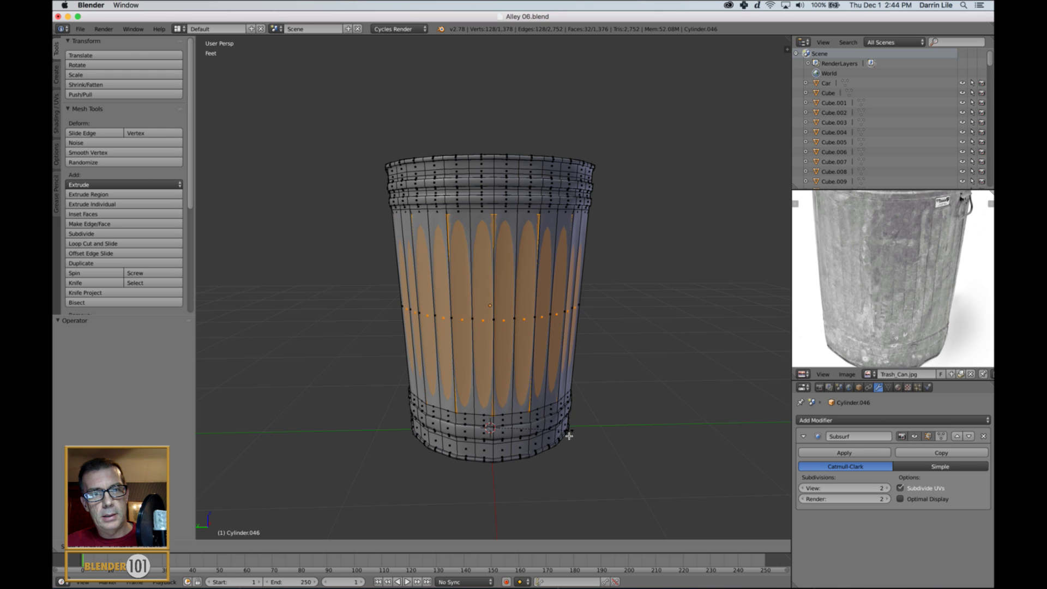
left_click(567, 432, "shift")
key("a")
key("Tab")
scroll(521, 328, "down", 3)
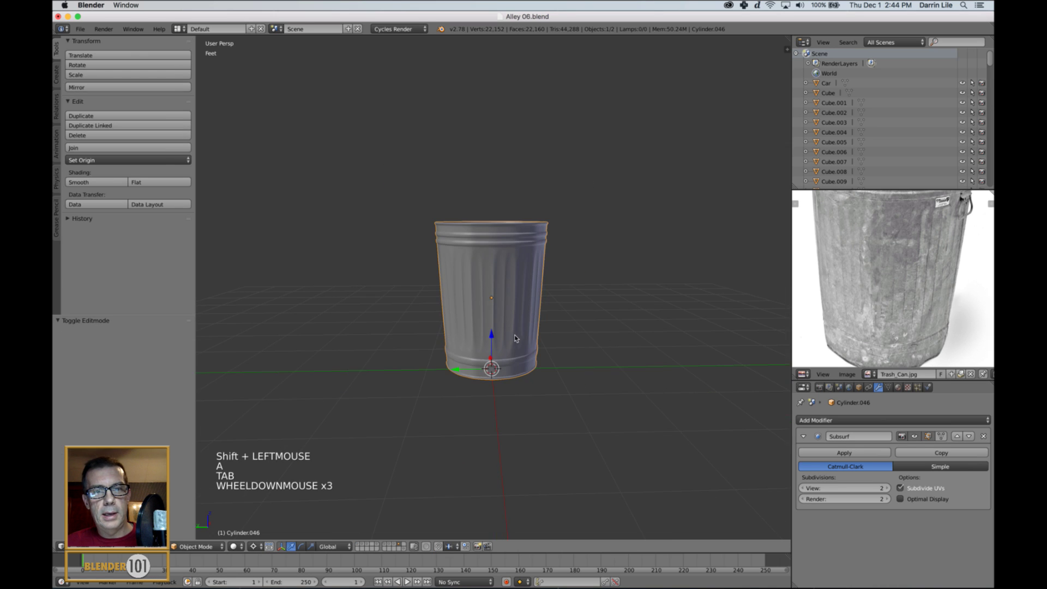
scroll(520, 327, "up", 3)
middle_click_drag(523, 330, 617, 339)
Step: Try scaling the reselected wall panels further inward and undo both panel scalings in Edit Mode
key("Tab")
key("super+z")
key("super+z")
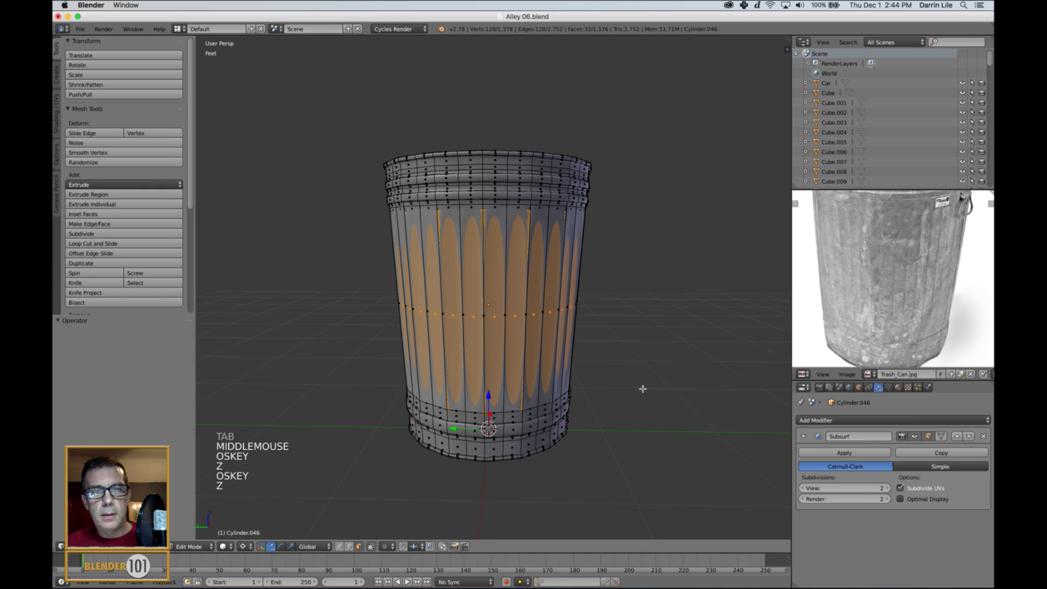
key("s")
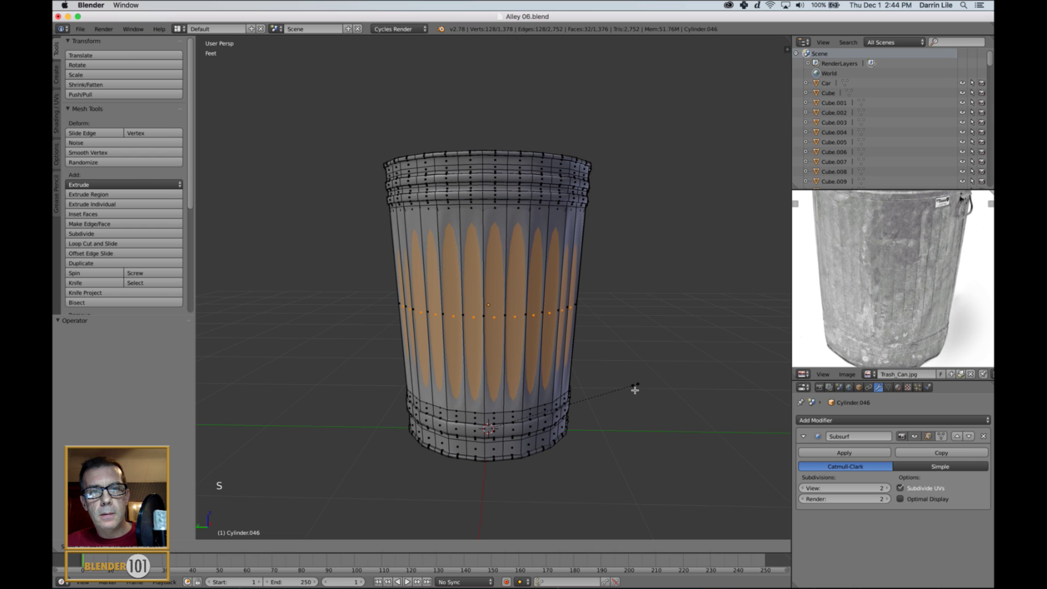
left_click(634, 389)
key("super+z")
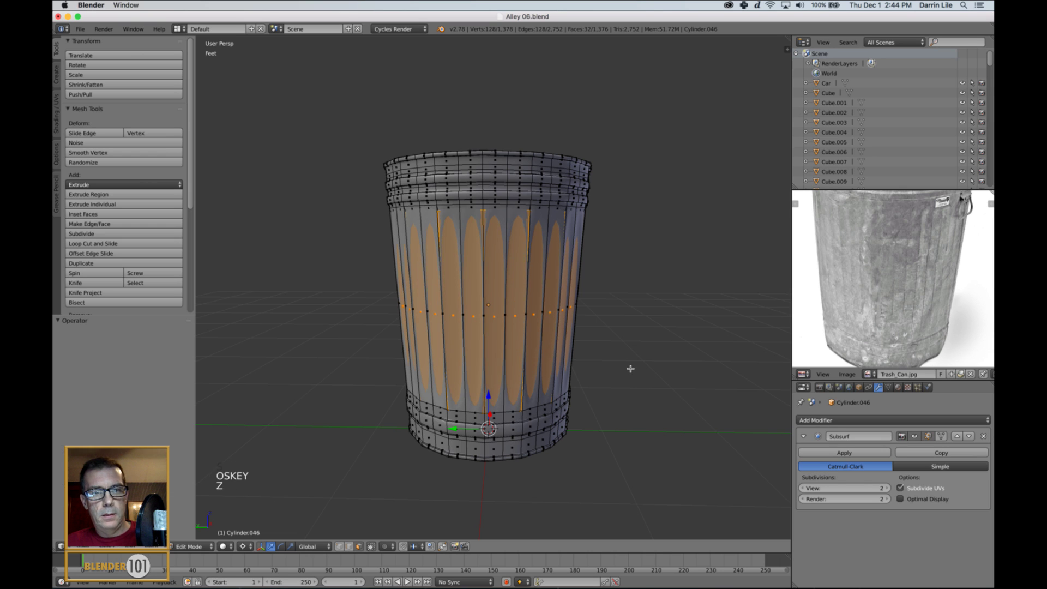
key("super+z")
Step: Snap the 3D Cursor to the center of the selected wall panels
mouse_move(649, 330)
middle_mouse_down()
mouse_move(633, 355)
mouse_move(632, 329)
middle_mouse_up()
key("shift+s")
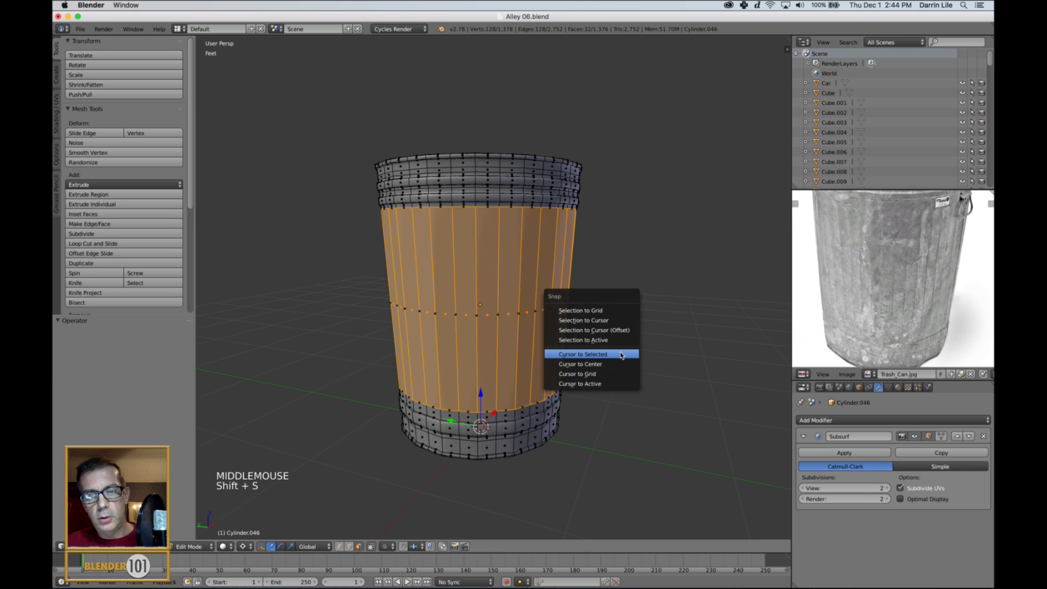
left_click(610, 359)
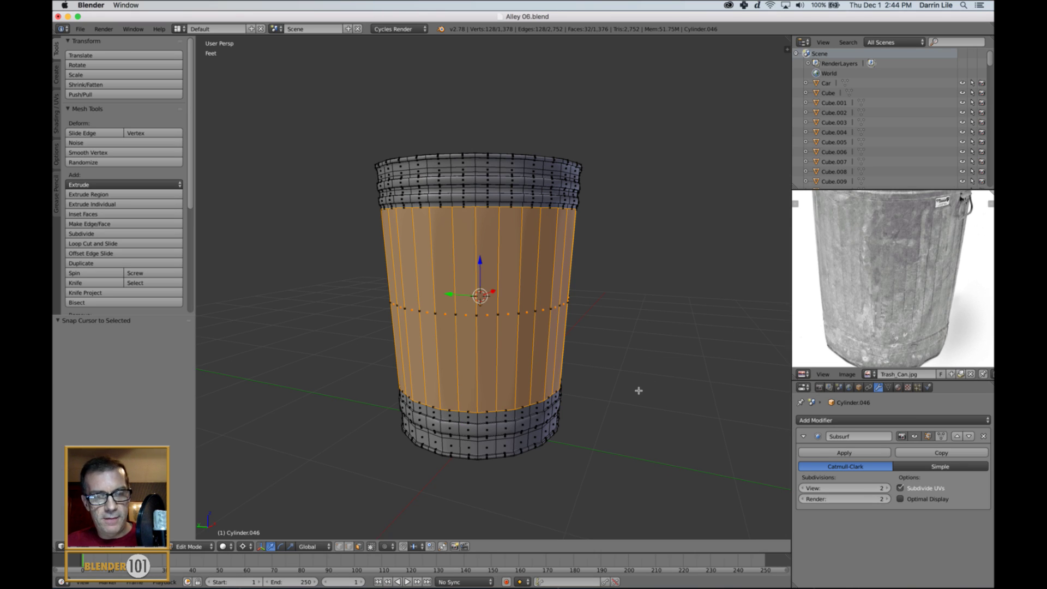
Step: Scale the extruded wall panels inward about the recentered 3D Cursor, deselect them and return to Object Mode
key("s")
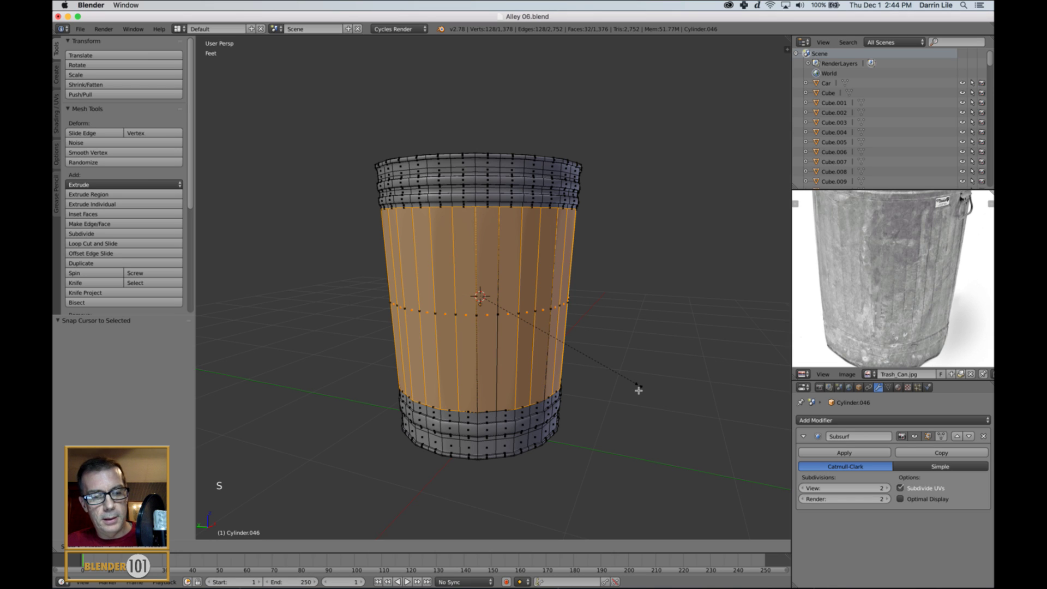
left_click(608, 382, "shift")
key("a")
key("Tab")
scroll(572, 300, "down", 3)
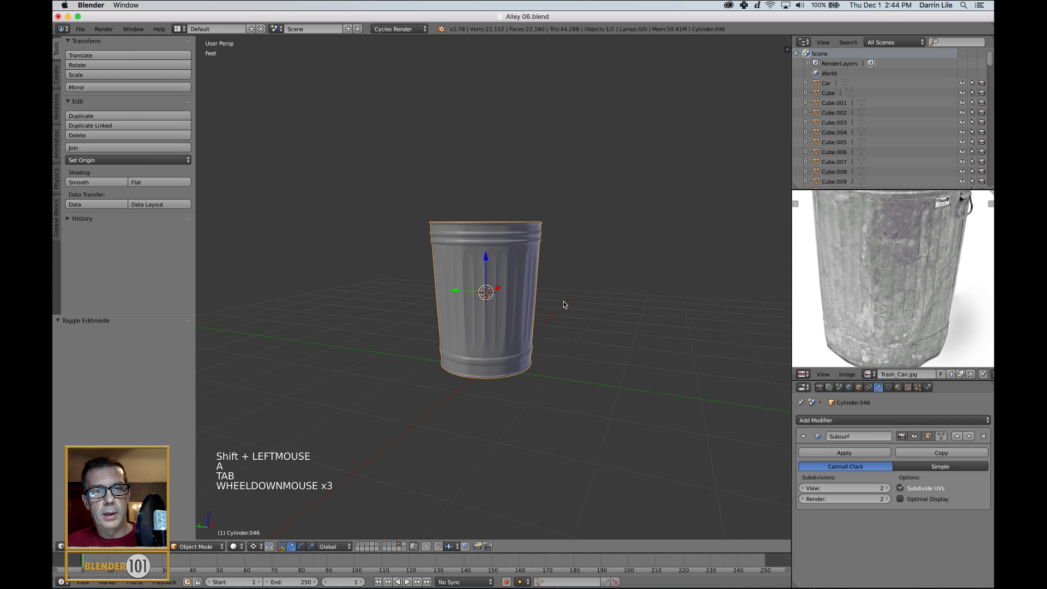
Step: Examine the smoothed vertical grooves around the can's wall from several angles and distances
mouse_move(565, 305)
middle_mouse_down()
mouse_move(556, 342)
mouse_move(533, 362)
mouse_move(547, 306)
mouse_move(571, 315)
middle_mouse_up()
scroll(549, 310, "down", 3)
scroll(572, 308, "up", 3)
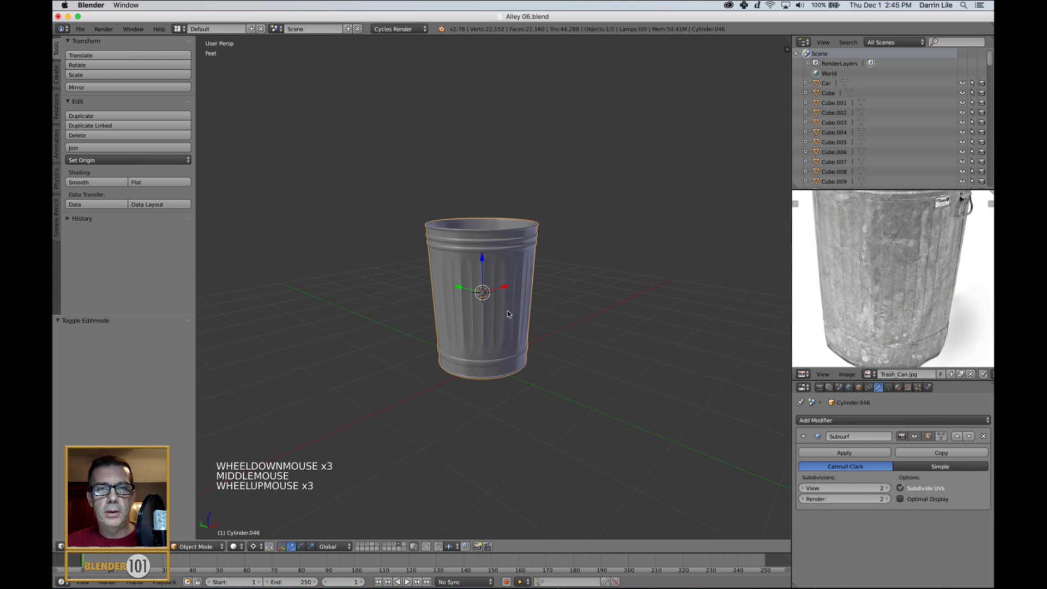
mouse_move(507, 314)
middle_mouse_down()
mouse_move(591, 305)
mouse_move(508, 331)
middle_mouse_up()
scroll(556, 308, "up", 3)
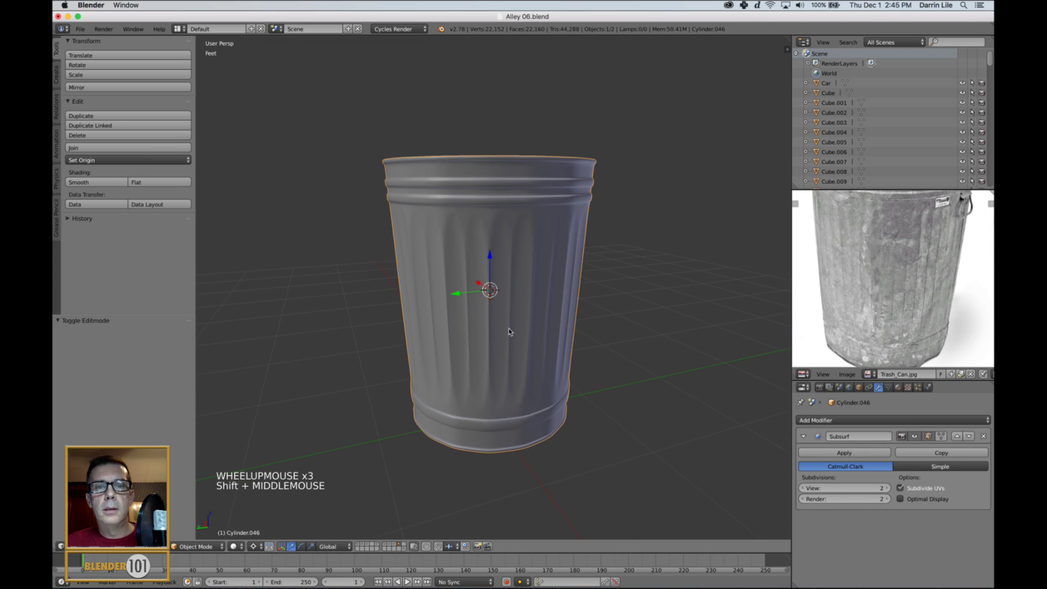
scroll(489, 320, "up", 2)
scroll(491, 360, "down", 1)
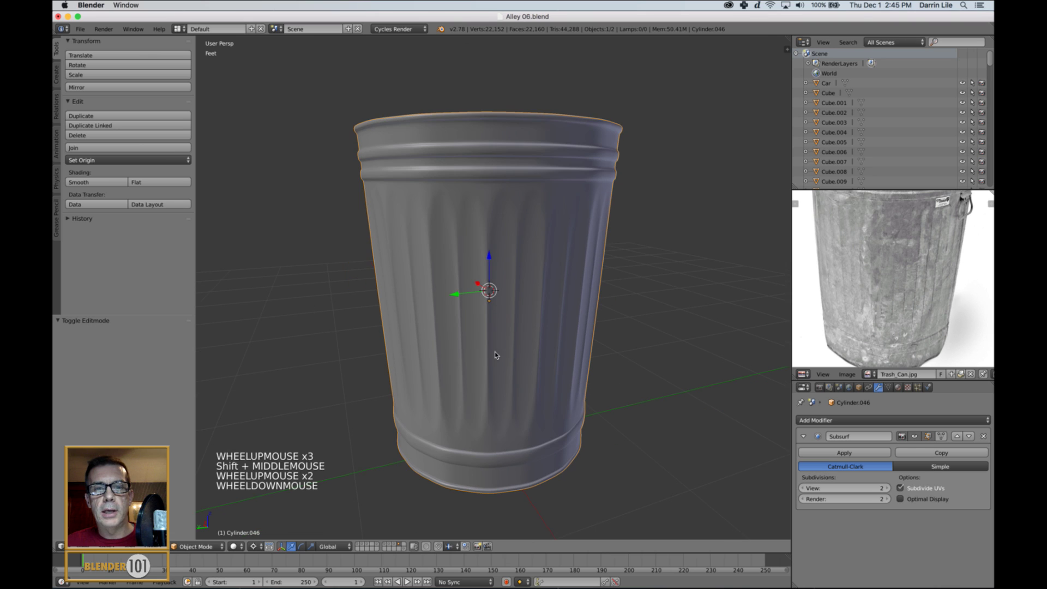
Step: Restore the wall panel selection in Edit Mode and try scaling the panels again about the 3D Cursor
key("Tab")
key("super+z")
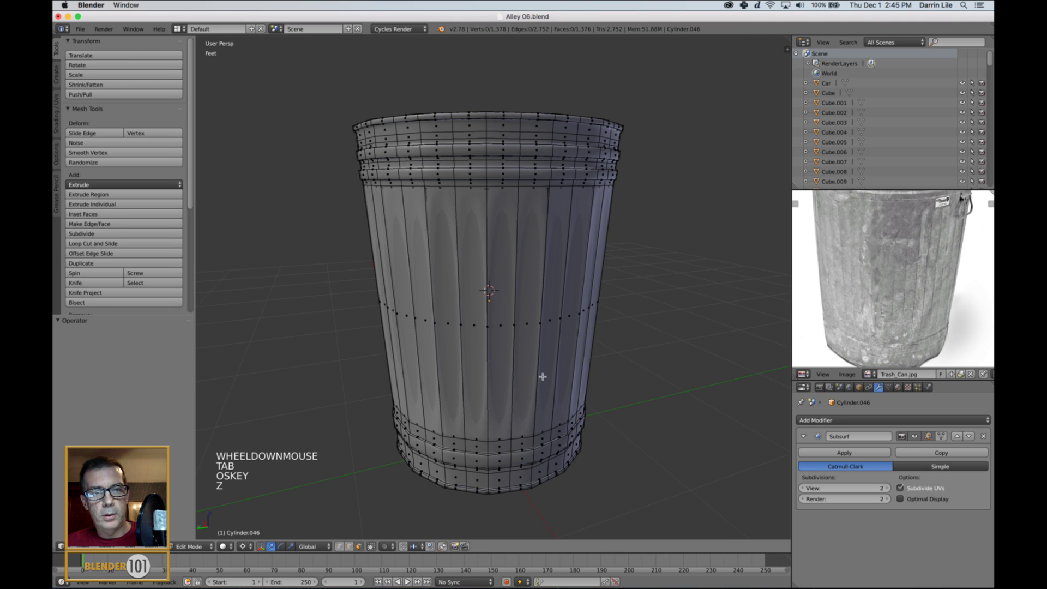
key("super+z")
scroll(502, 349, "up", 4)
scroll(501, 347, "down", 2)
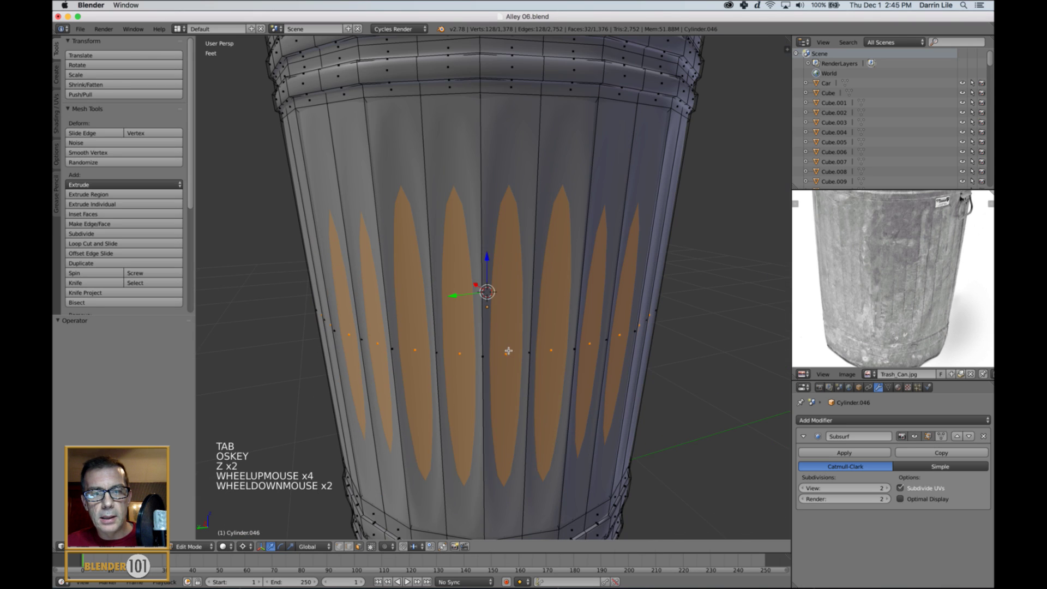
middle_click_drag(502, 397, 420, 338)
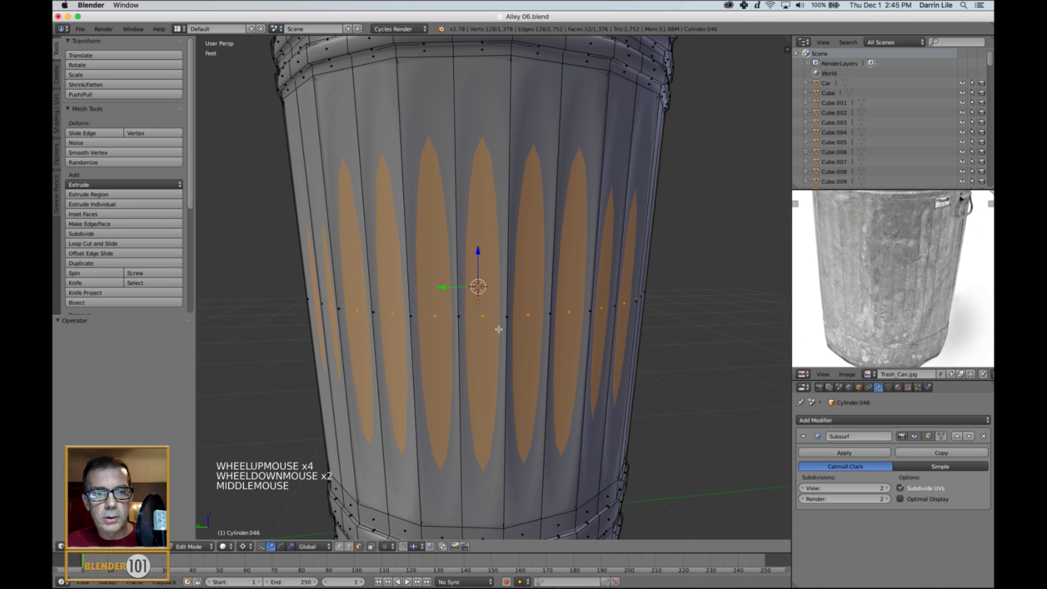
middle_click_drag(496, 333, 521, 334)
key("s")
key("s")
key("s")
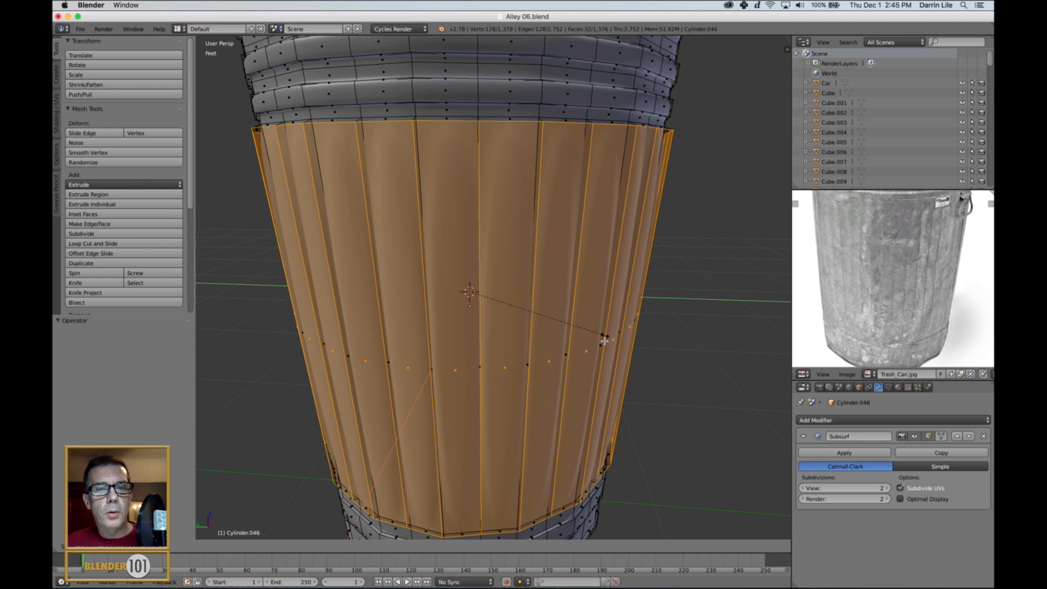
right_click(604, 341)
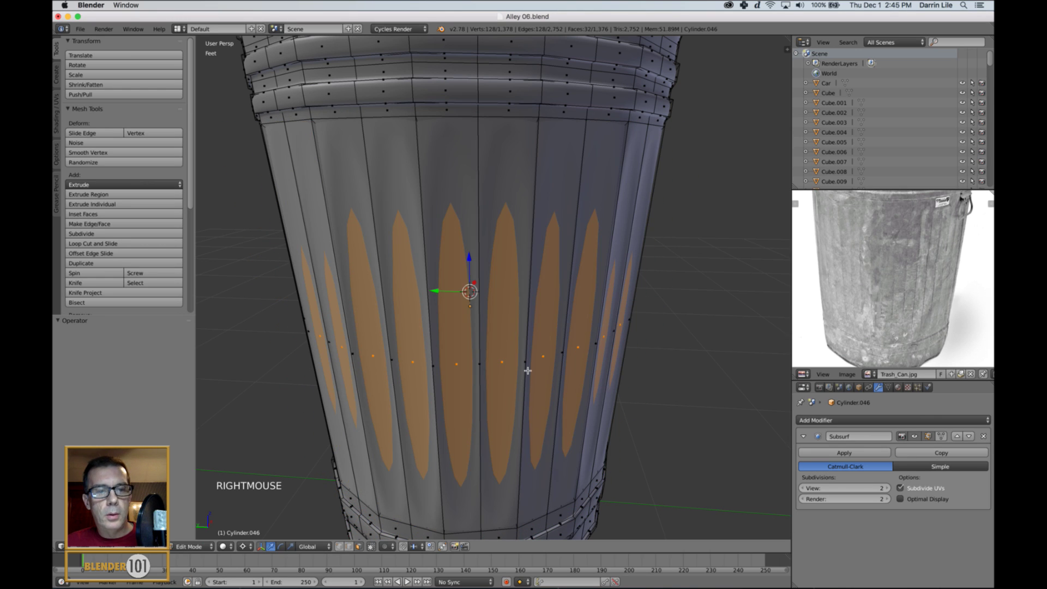
Step: Set the pivot point to Individual Origins and undo the wall panels' scaling and individual-face extrusion
left_click(243, 547)
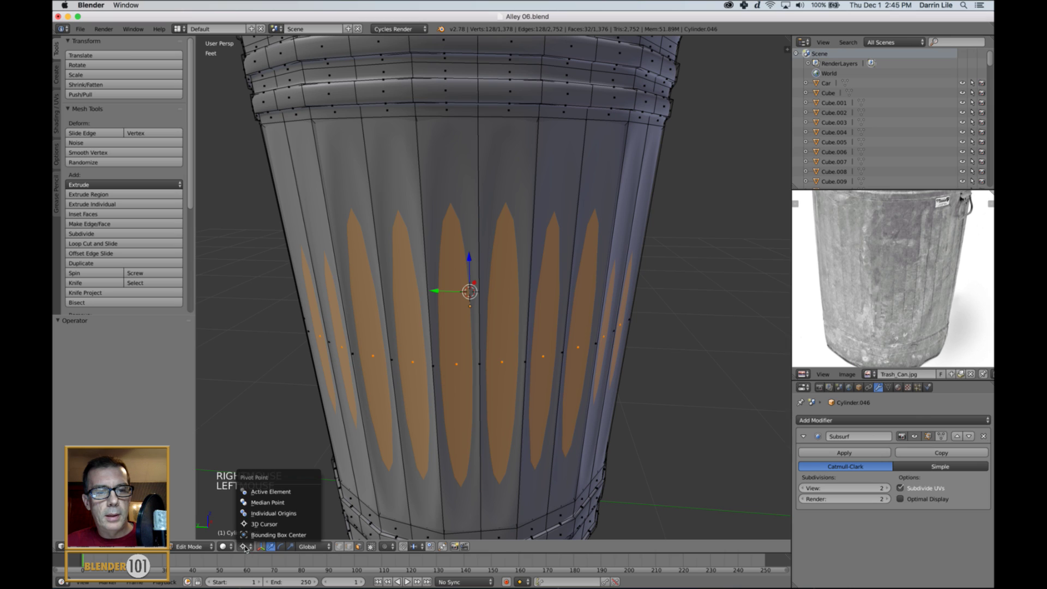
left_click(271, 513)
key("super+z")
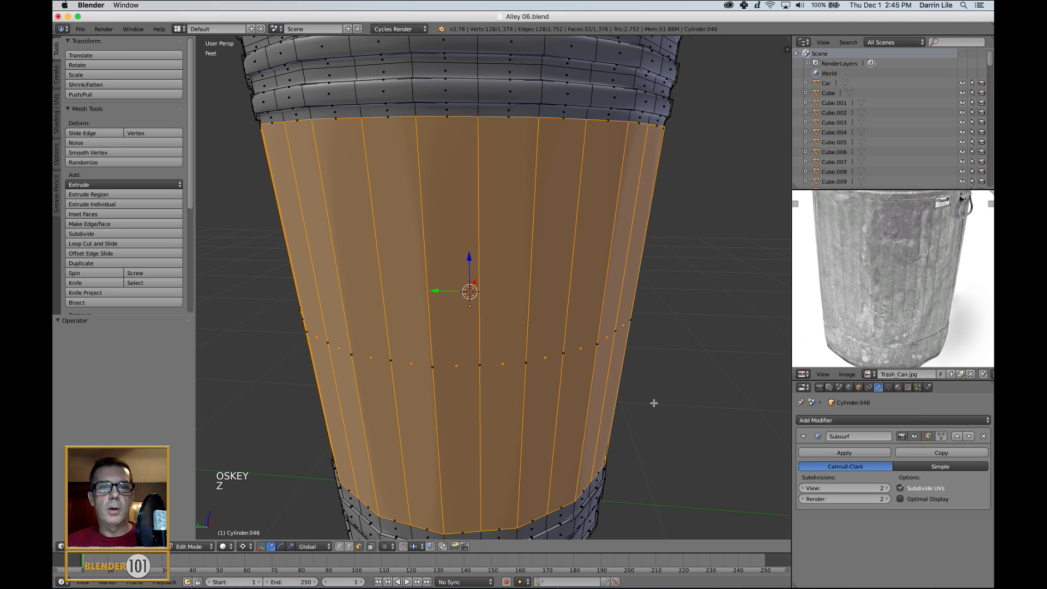
key("super+z")
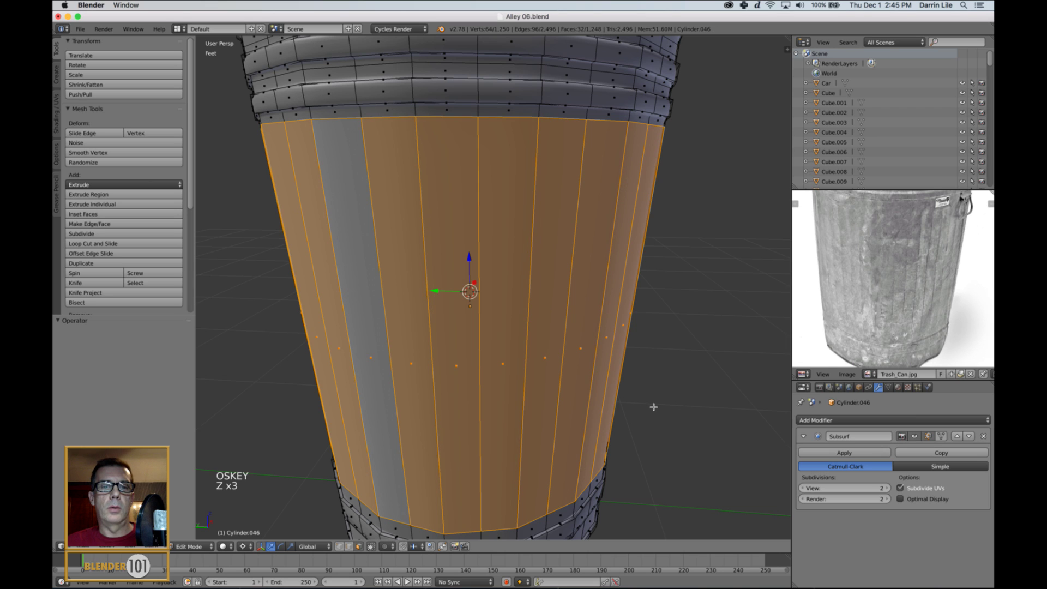
scroll(652, 406, "down", 2)
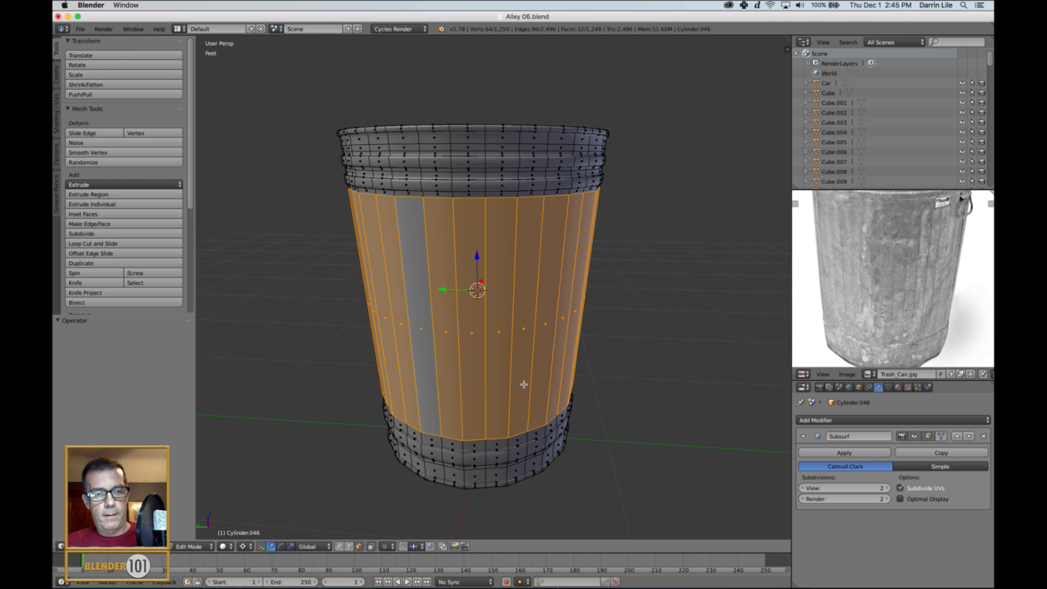
key("s")
right_click(546, 391)
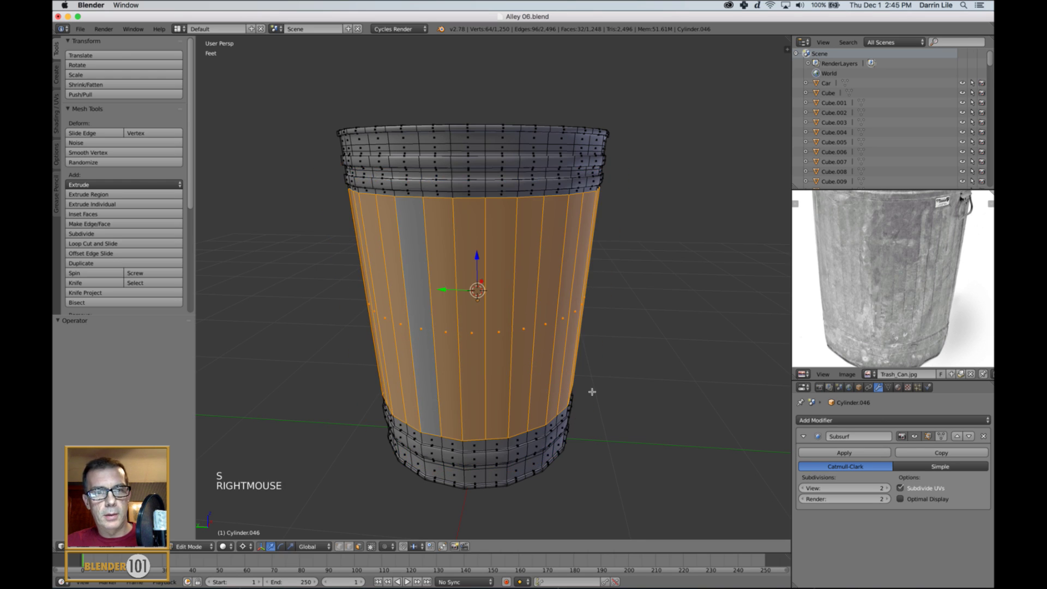
middle_click_drag(594, 392, 603, 415)
key("s")
key("s")
right_click(623, 420)
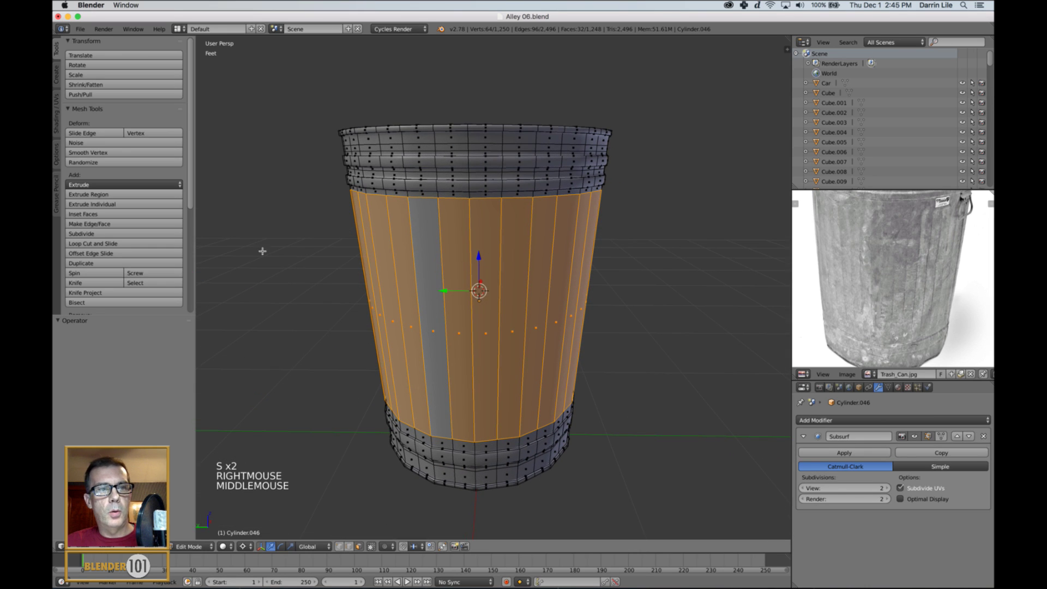
Step: Extrude the selected wall panels as individual faces with no offset
left_click(158, 185)
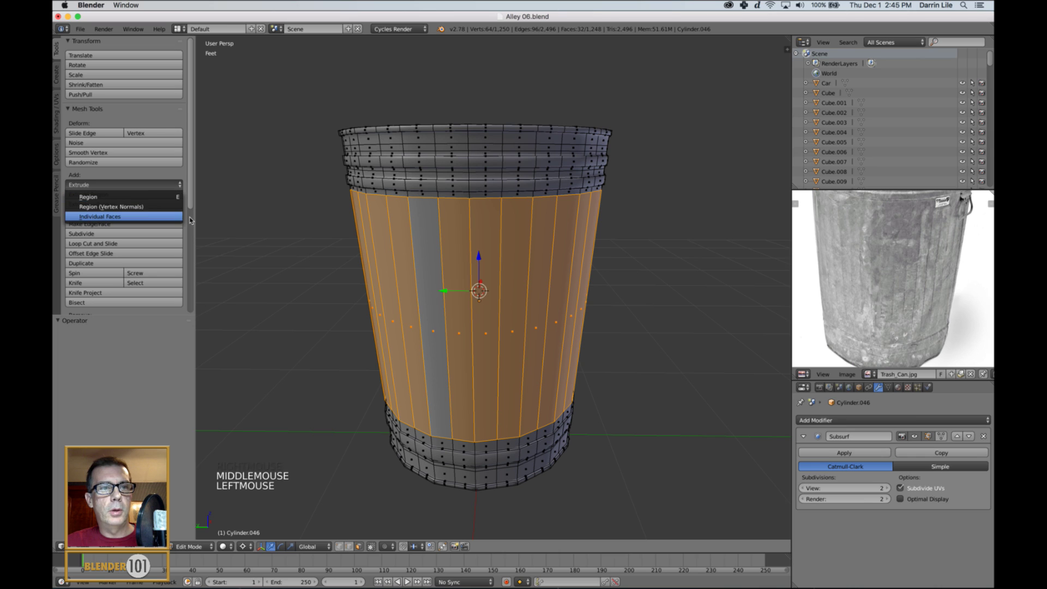
left_click(138, 216)
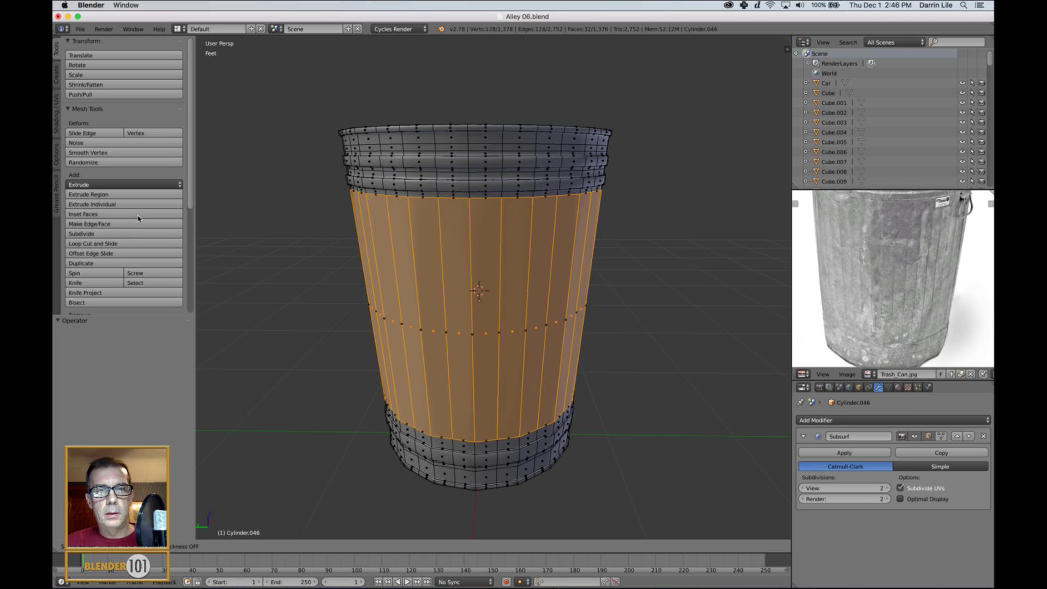
right_click(217, 519)
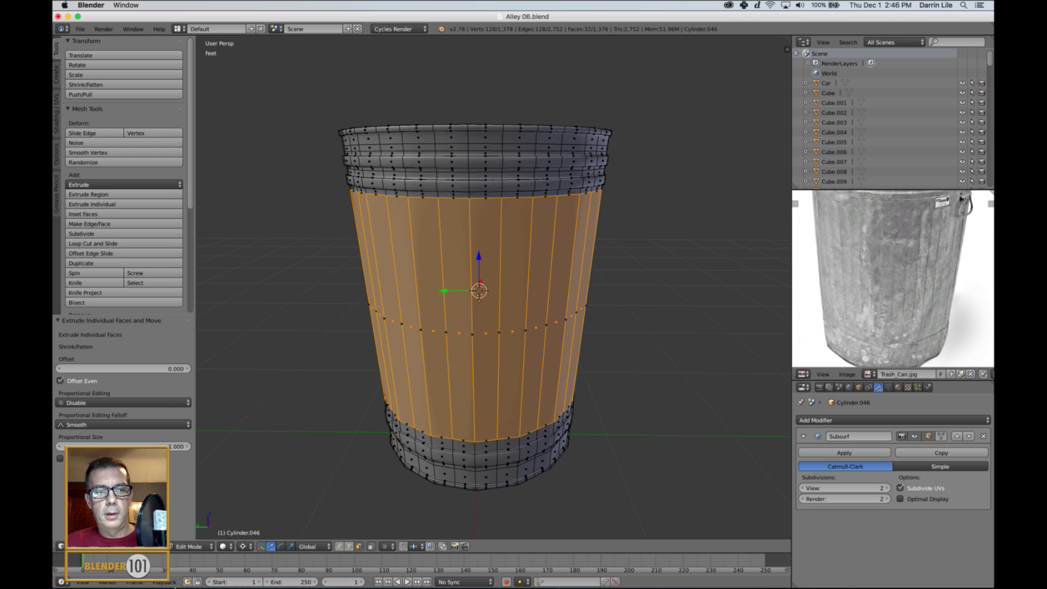
Step: Set the pivot point to Individual Origins and scale each extruded wall panel down to 0.938
left_click(244, 547)
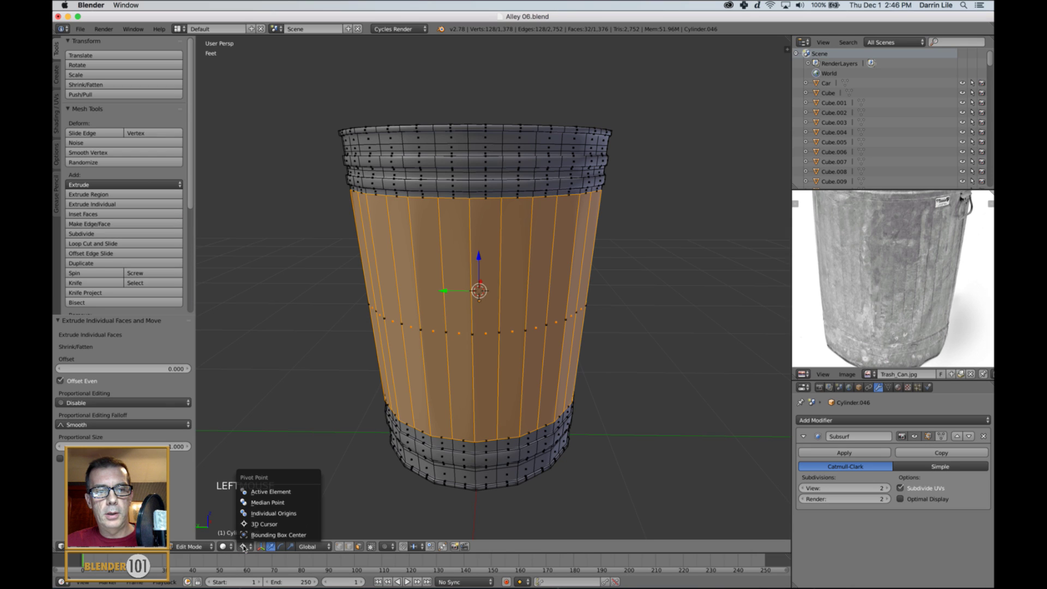
left_click(275, 514)
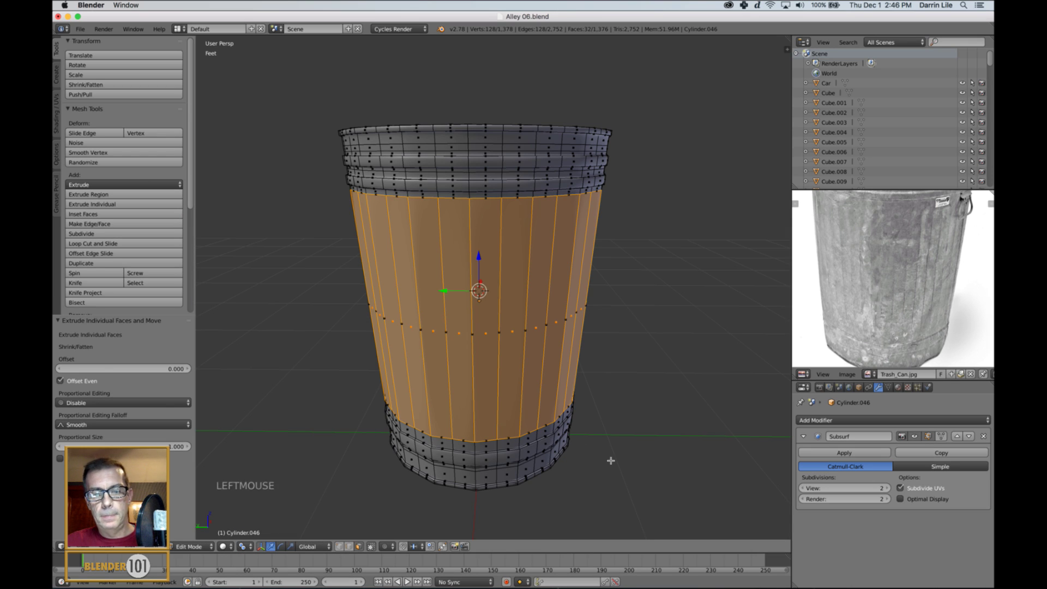
key("s")
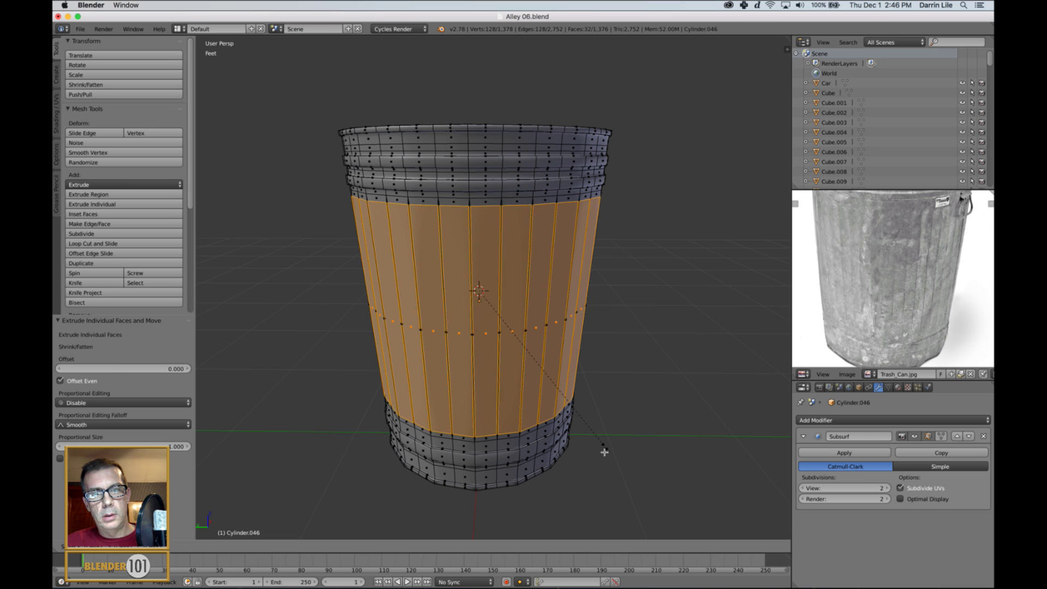
left_click(600, 451)
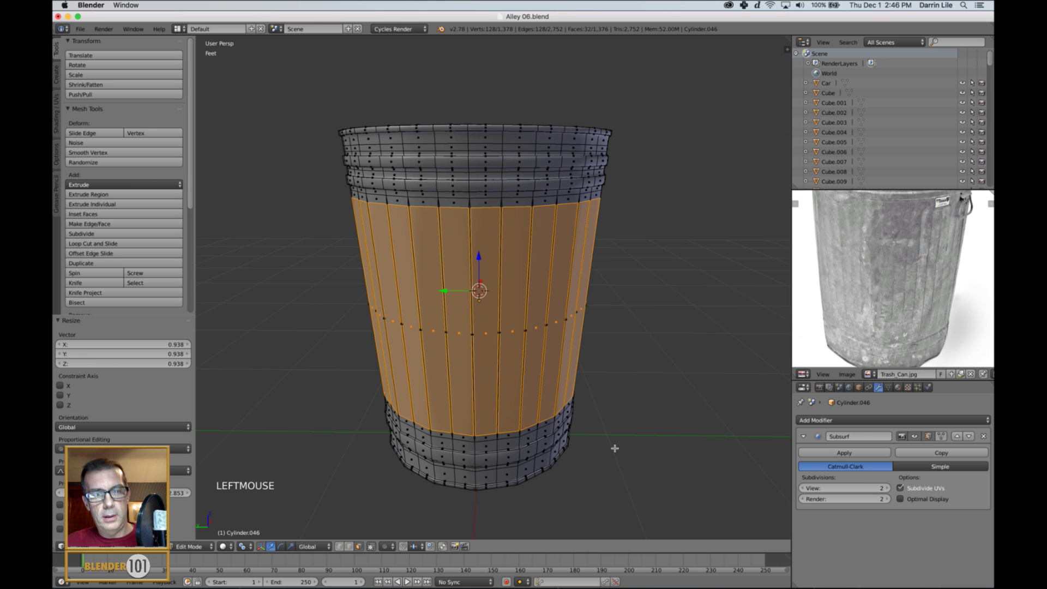
Step: Try scaling the extruded wall panels again about their individual origins in X and Y only
key("s")
key("s")
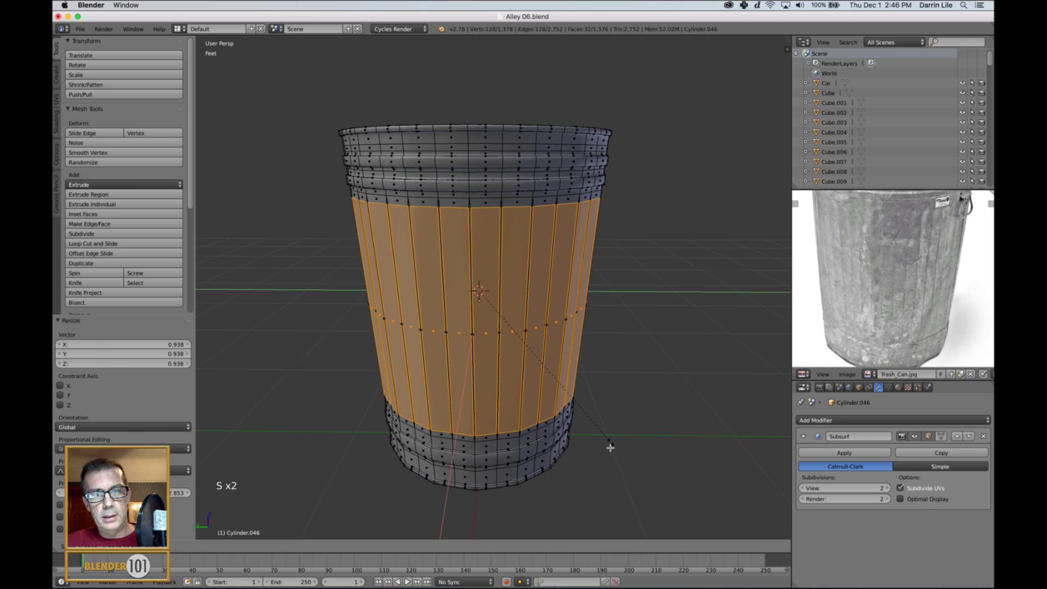
left_click(553, 424)
Step: Undo both wall panel scalings and the individual-face extrusion, keeping the original wall faces selected
middle_click_drag(560, 423, 594, 416)
key("super+z")
key("super+z")
key("super+z")
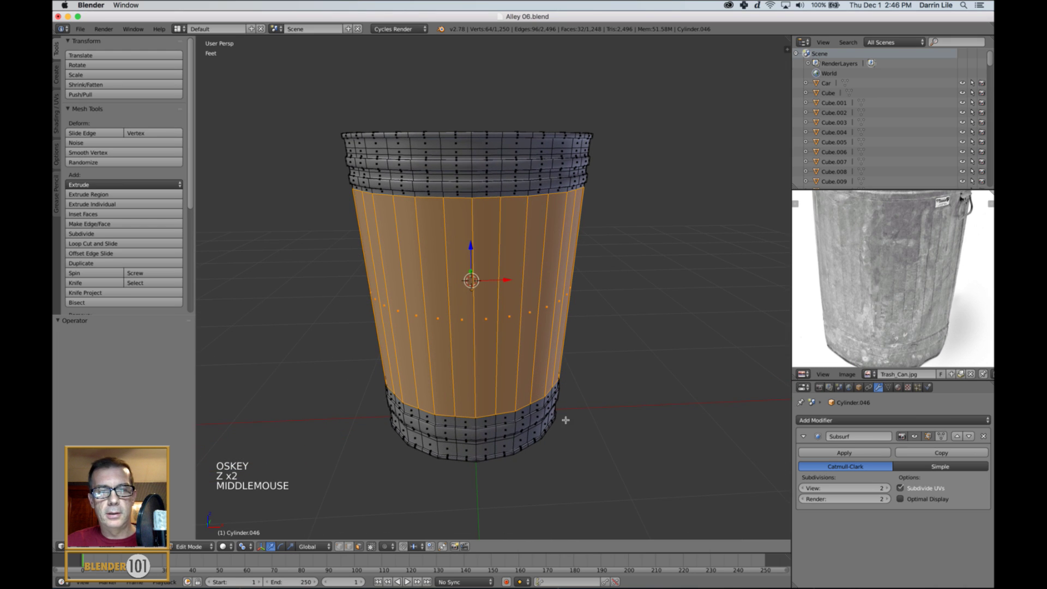
middle_click_drag(587, 365, 591, 369, "shift")
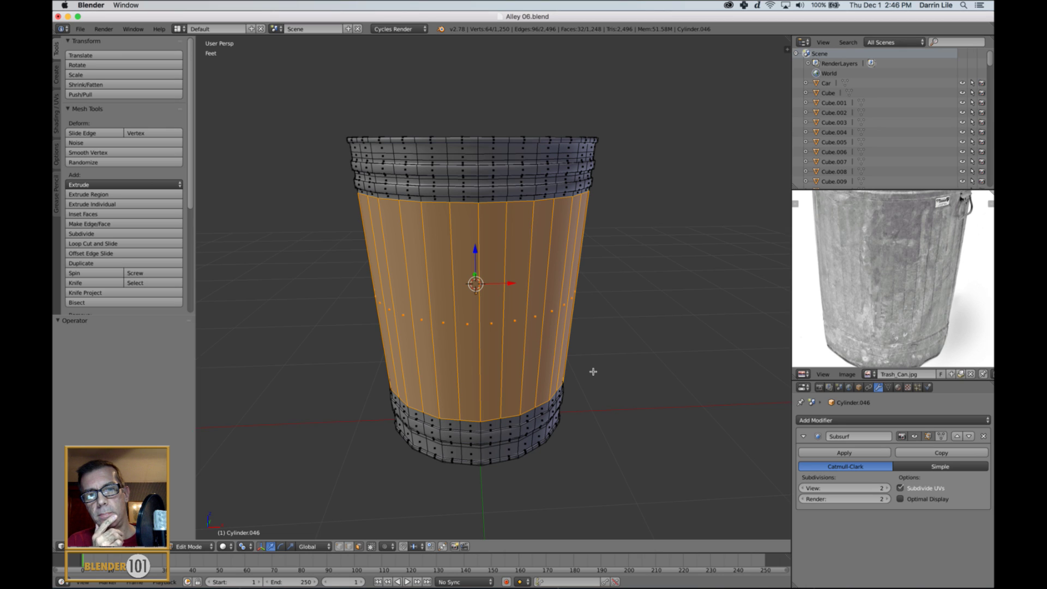
Step: Switch to edge selection, bevel the selected wall edges with one segment, and check the result in Object Mode
key("ctrl+Tab")
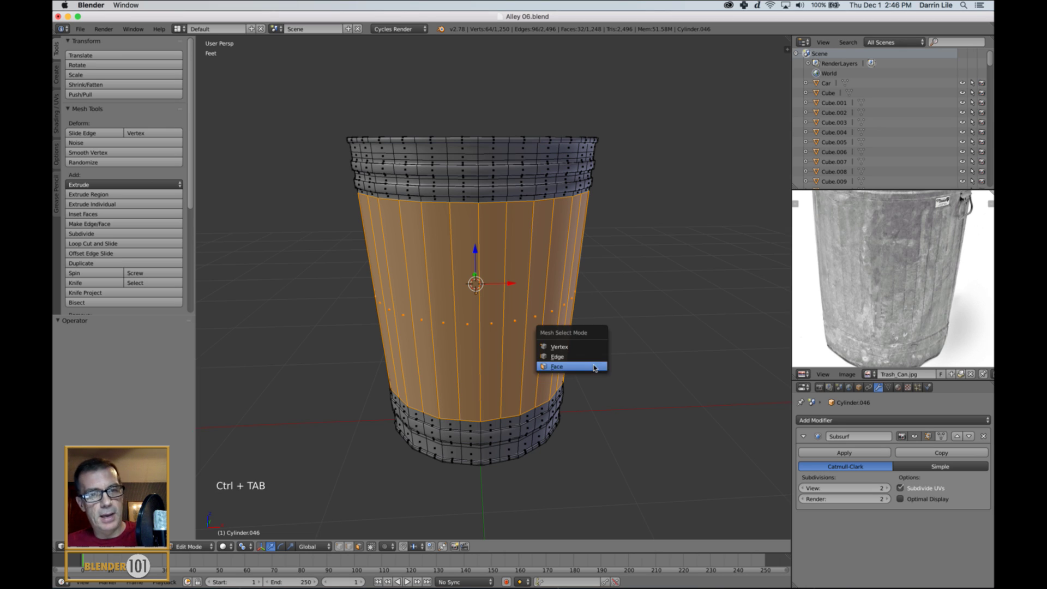
left_click(594, 373)
middle_click_drag(539, 323, 573, 329)
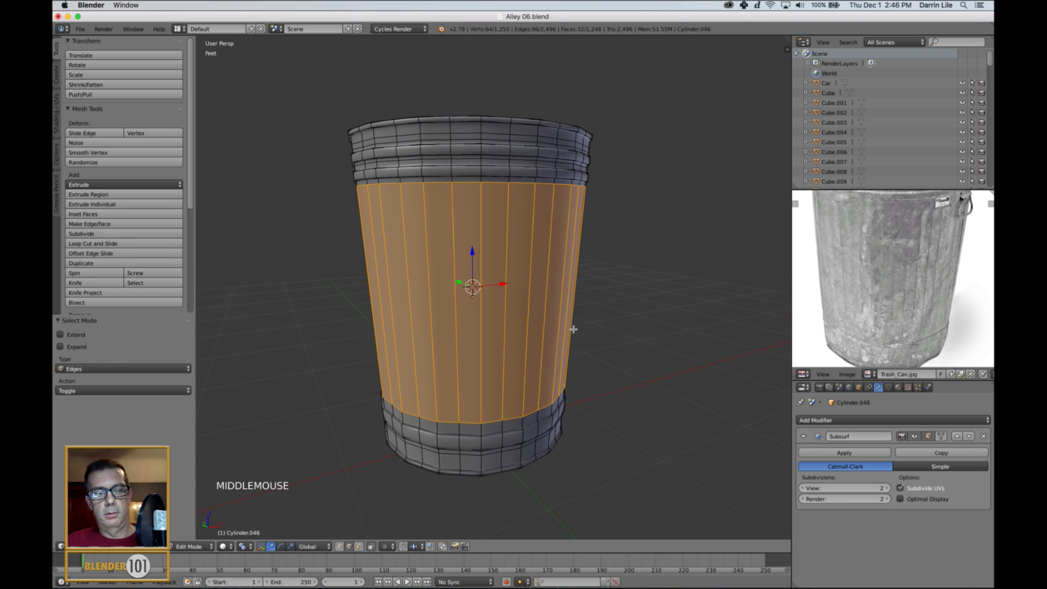
key("ctrl+e")
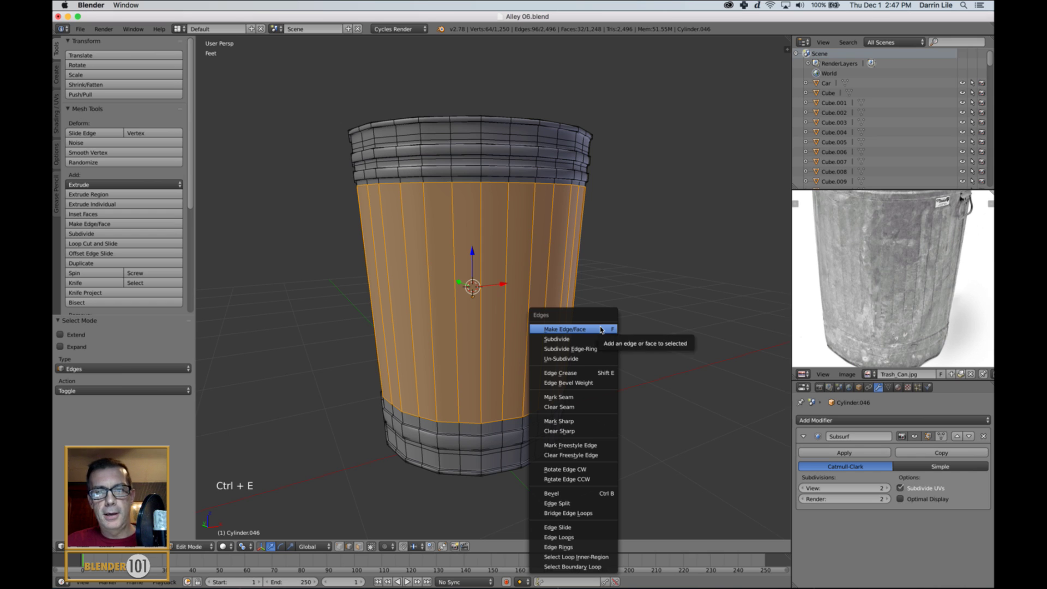
left_click(582, 493)
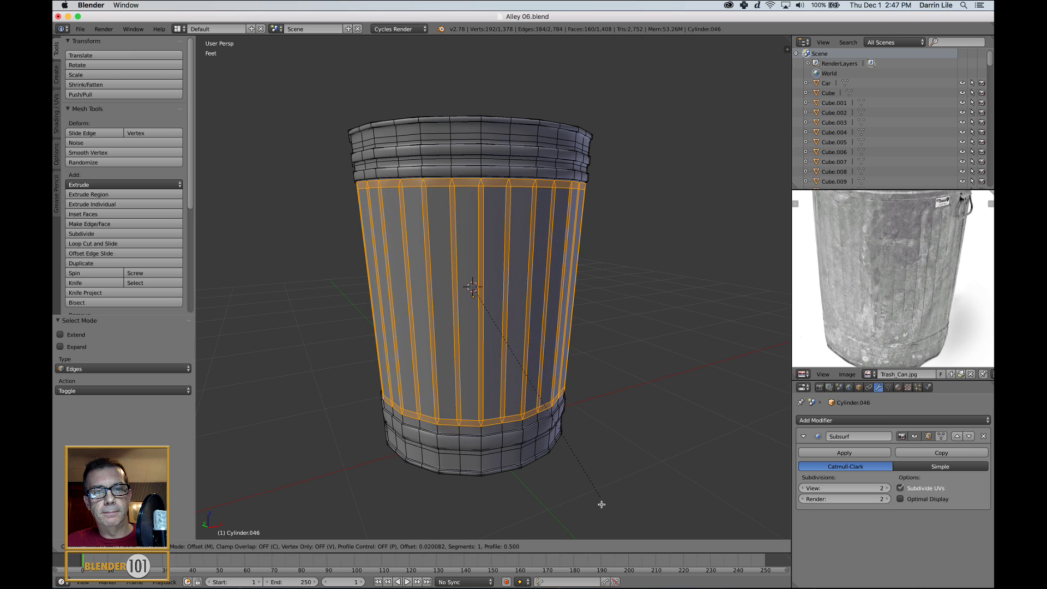
left_click(619, 394, "shift")
key("Tab")
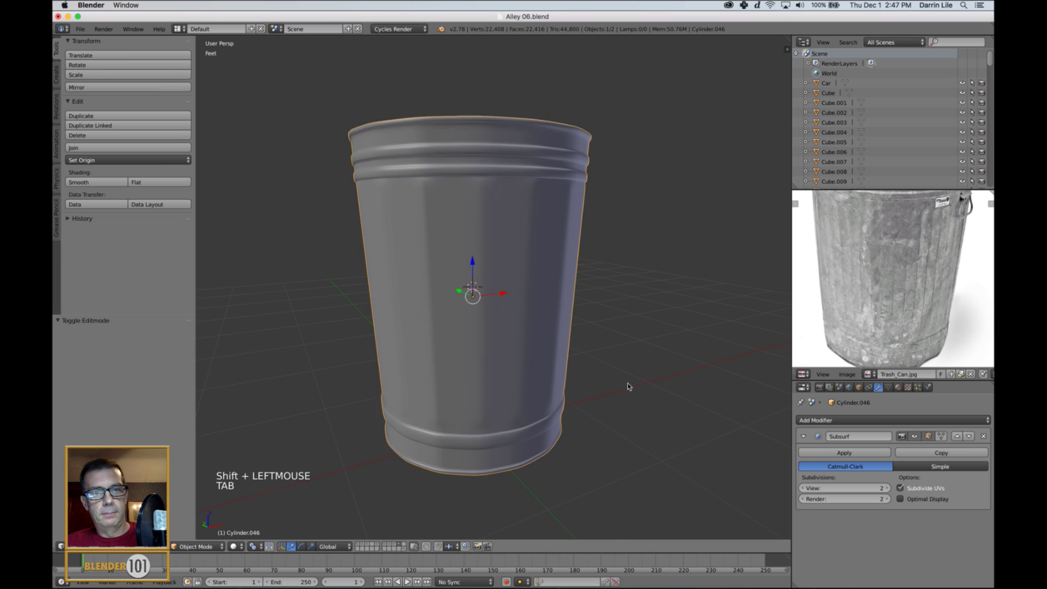
middle_click_drag(627, 386, 628, 394)
key("Tab")
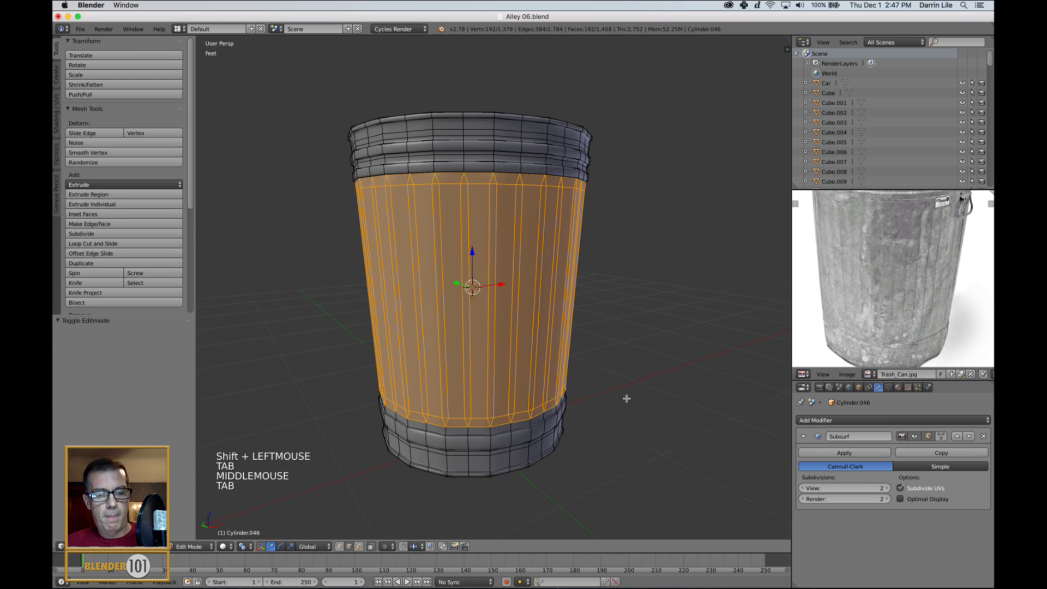
Step: Undo the wall edge bevel and return to face selection with the wall panels selected
key("super+z")
key("super+z")
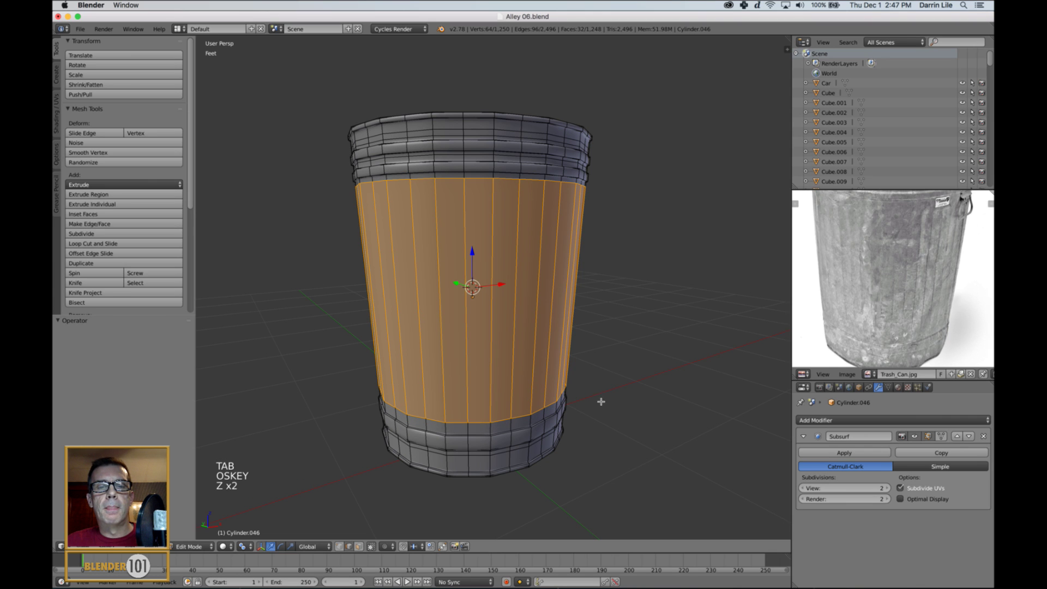
key("ctrl+Tab")
left_click(601, 401)
middle_click_drag(603, 400, 625, 395)
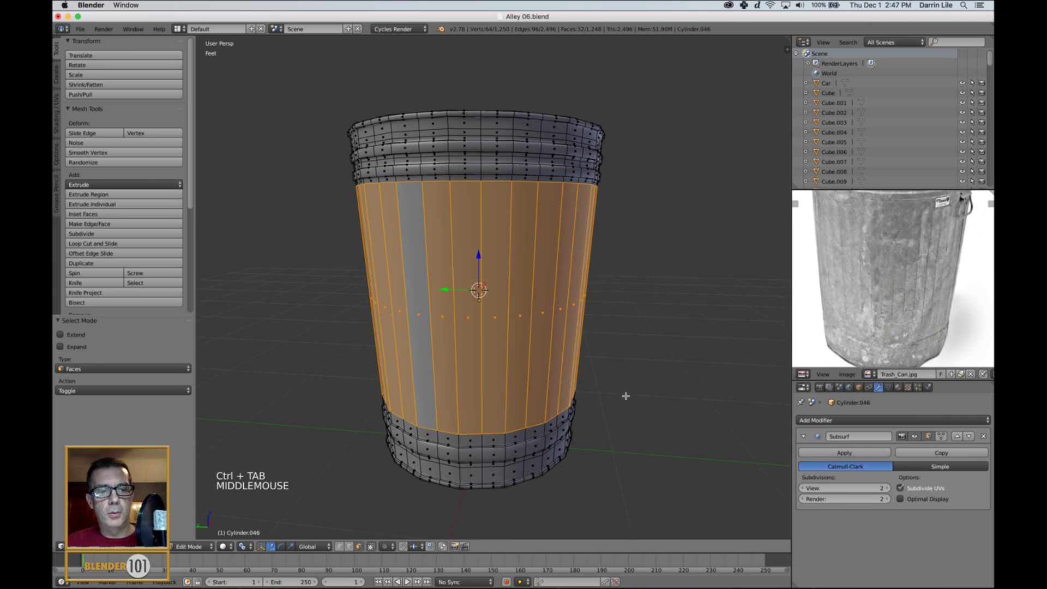
Step: With the pivot set to Individual Origins, extrude the wall panels as individual faces with a slight offset and inspect the grooves in Object Mode
left_click(243, 546)
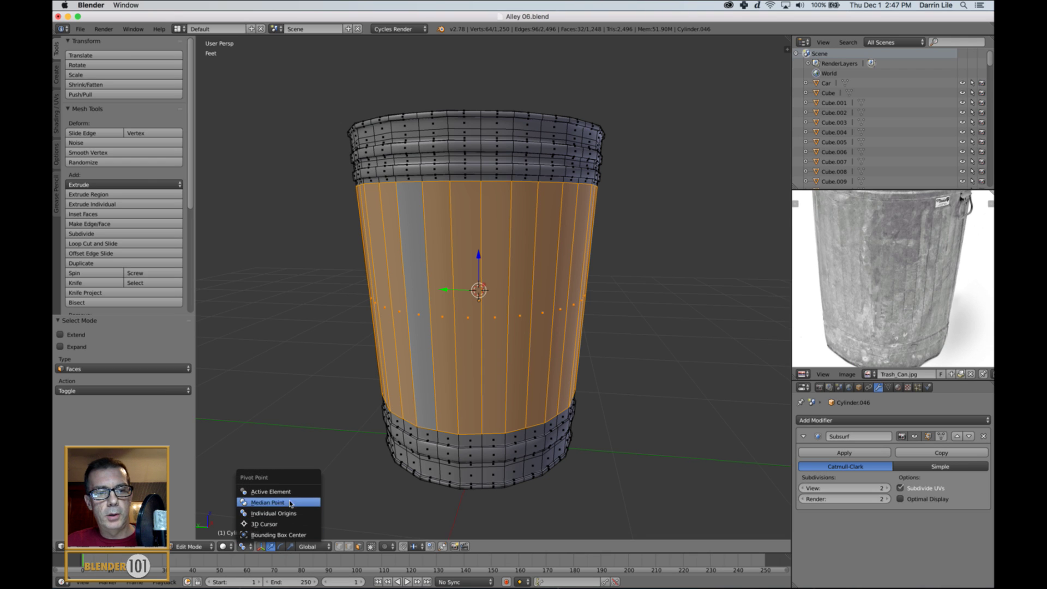
left_click(275, 513)
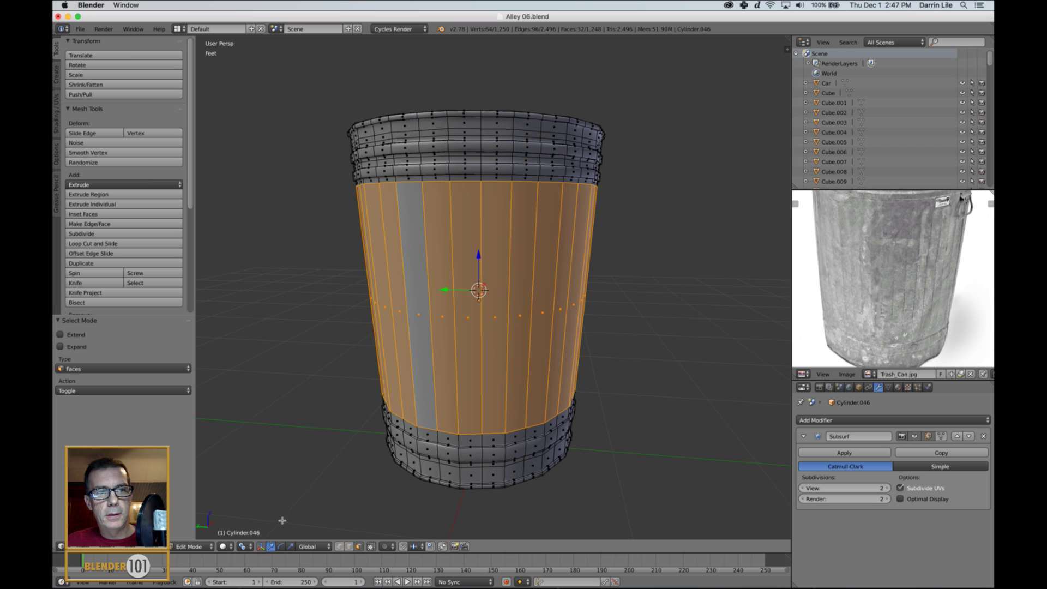
left_click(119, 186)
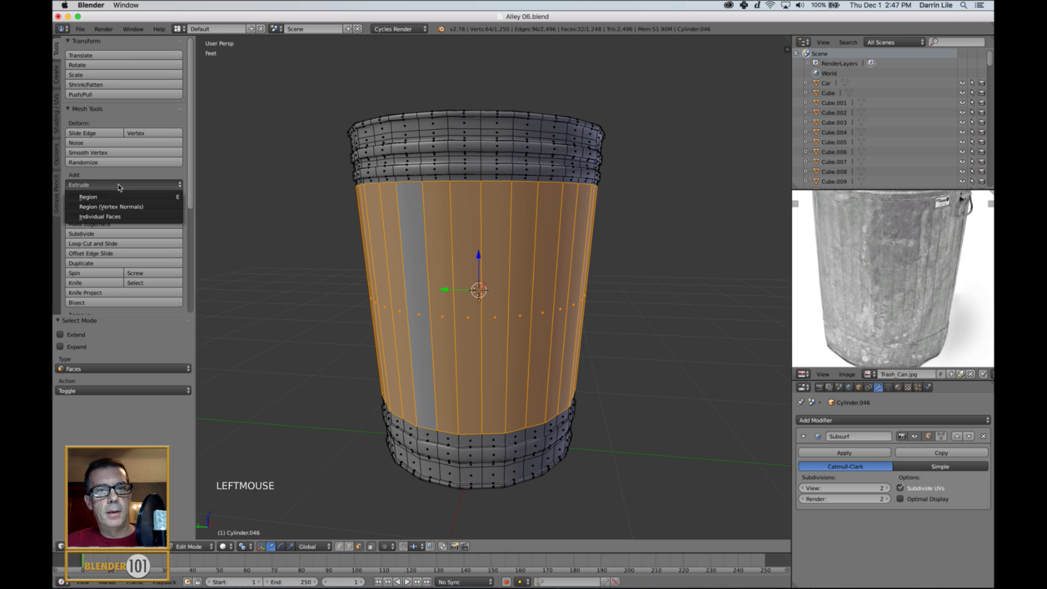
left_click(134, 216)
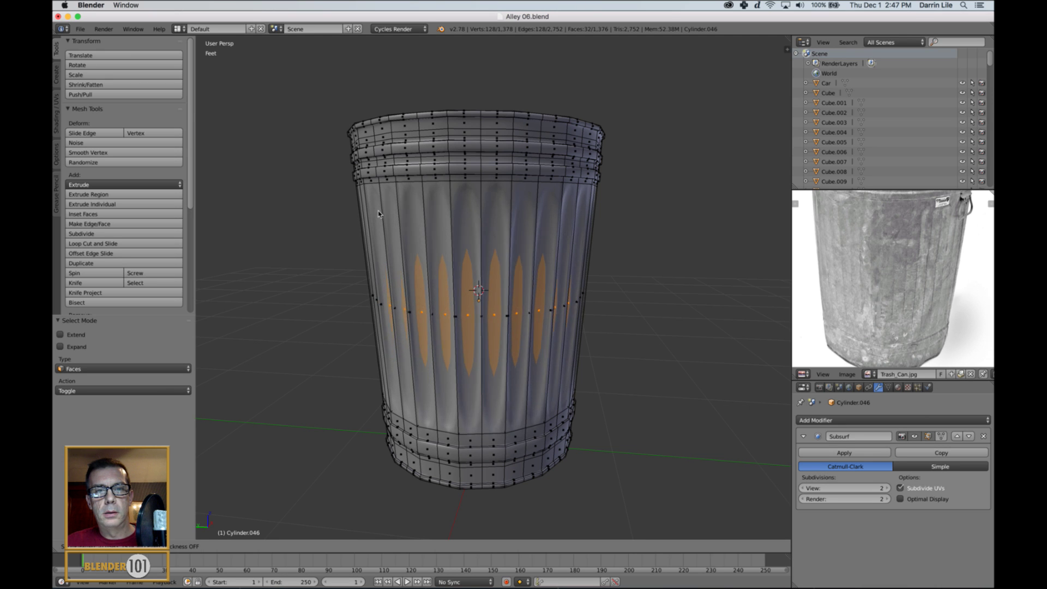
right_click(394, 221)
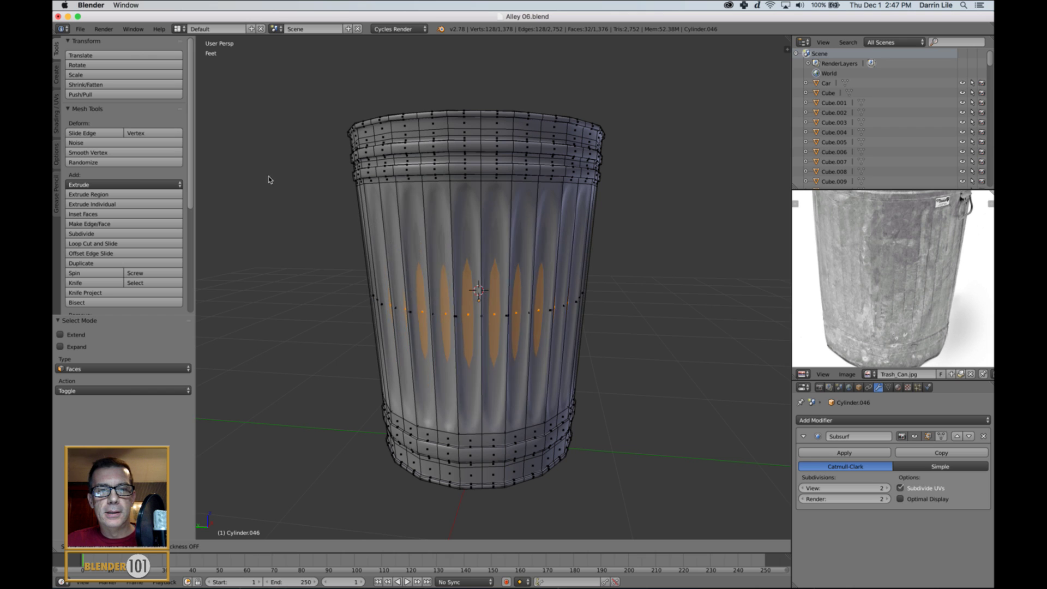
left_click(324, 205)
middle_click_drag(333, 218, 563, 283)
key("Tab")
scroll(591, 279, "down", 3)
scroll(563, 283, "up", 3)
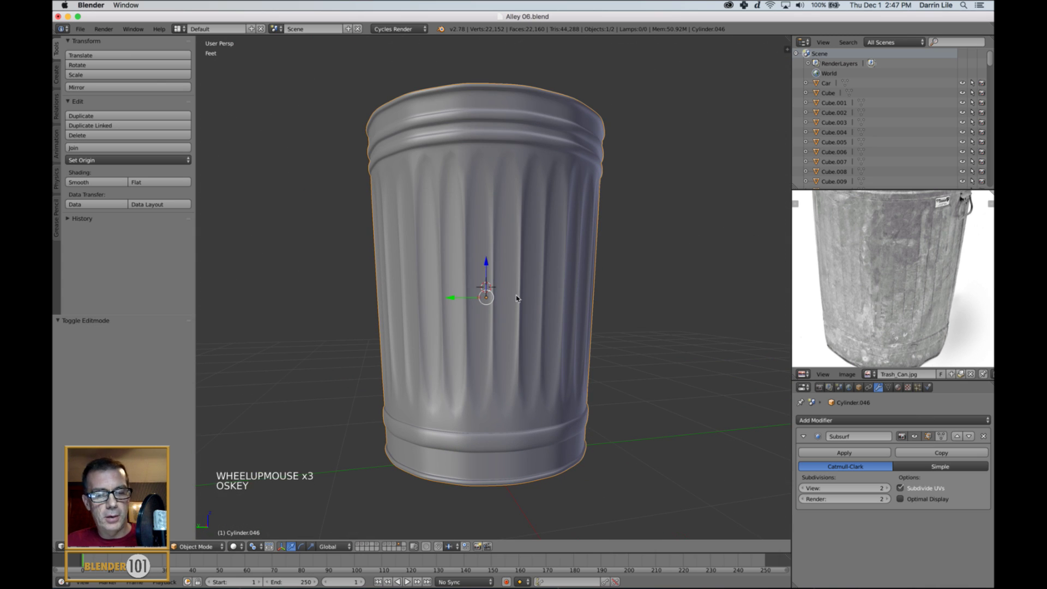
Step: Step back repeatedly through the edit history to undo the individual-face extrusion, checking the can in both Object and Edit Mode
key("super+z")
key("Tab")
key("super+z")
key("super+z")
key("super+z")
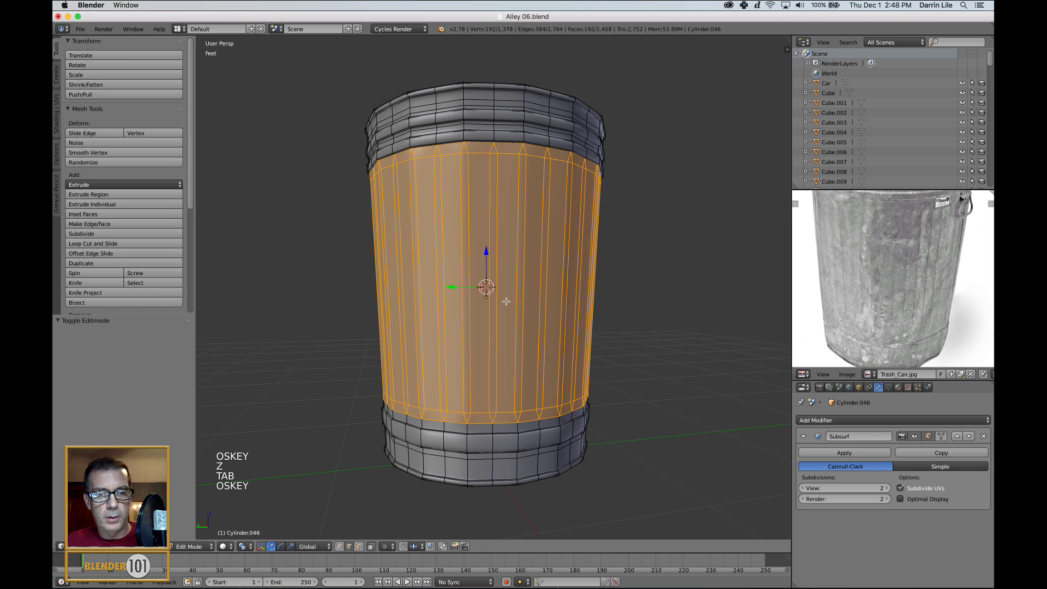
key("super+z")
key("super+z")
key("super+z")
key("super+z")
key("super+z")
key("super+z")
key("super+z")
key("super+z")
key("super+z")
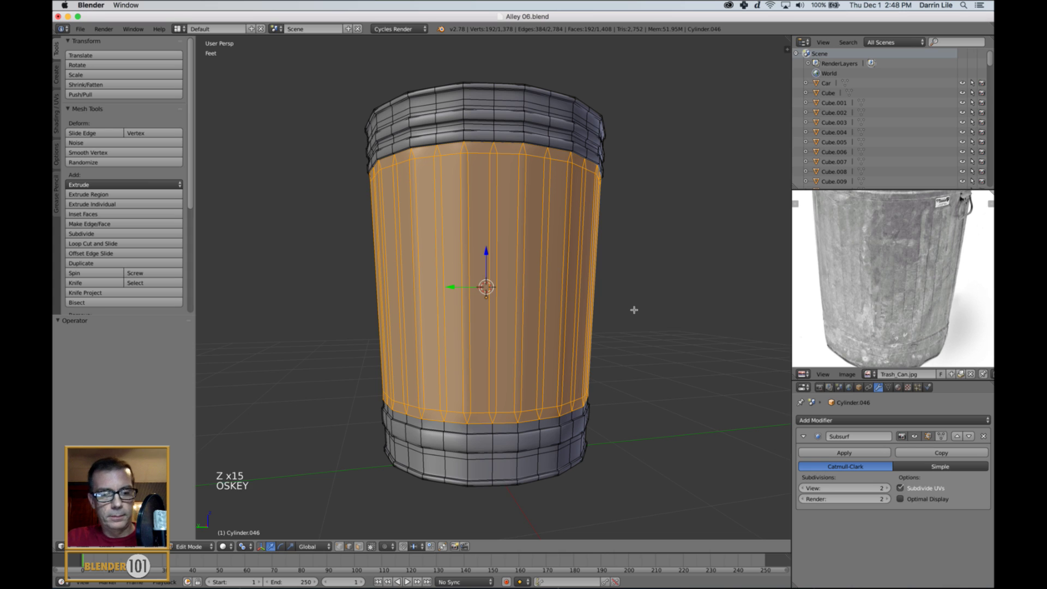
key("super+z")
key("super+z")
key("super+z")
key("super+z")
key("super+z")
key("super+z")
key("super+z")
key("super+z")
key("super+z")
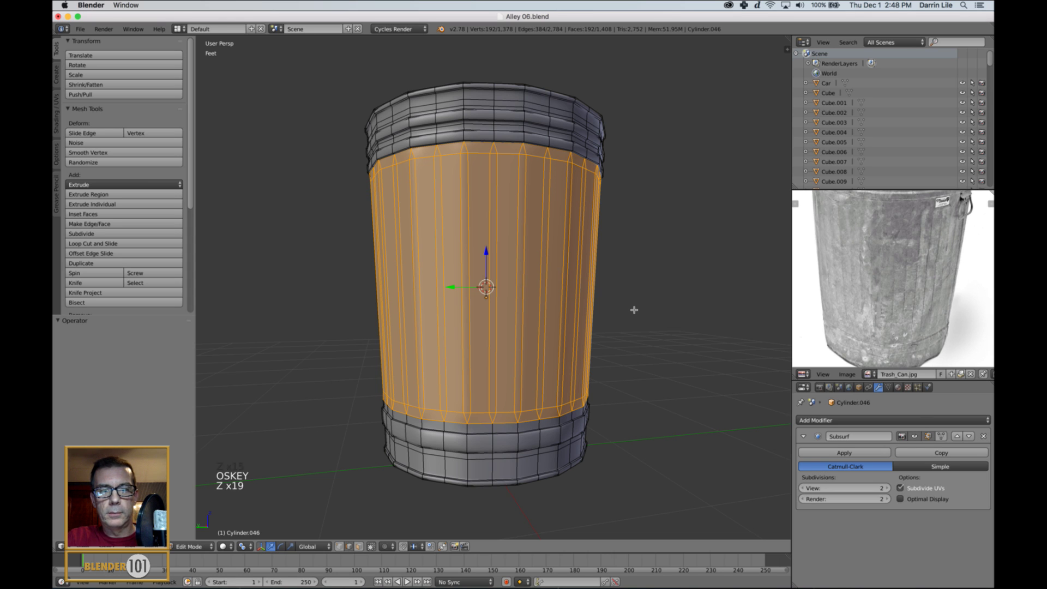
key("Tab")
middle_click_drag(485, 282, 545, 295)
key("super+z")
key("super+z")
key("super+z")
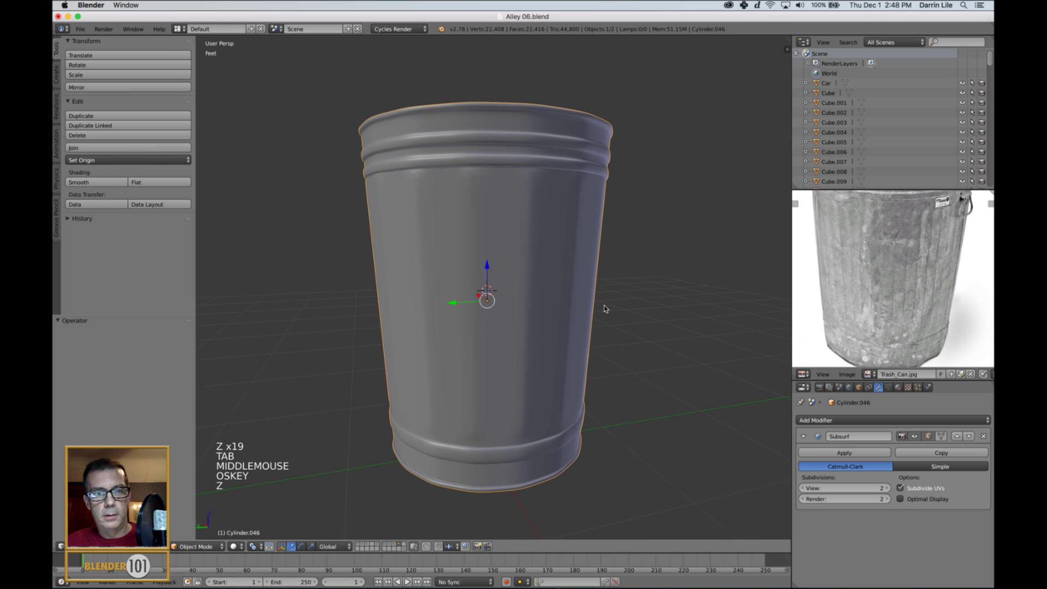
middle_click_drag(621, 322, 563, 327)
key("Tab")
scroll(616, 311, "down", 3)
scroll(567, 329, "up", 4)
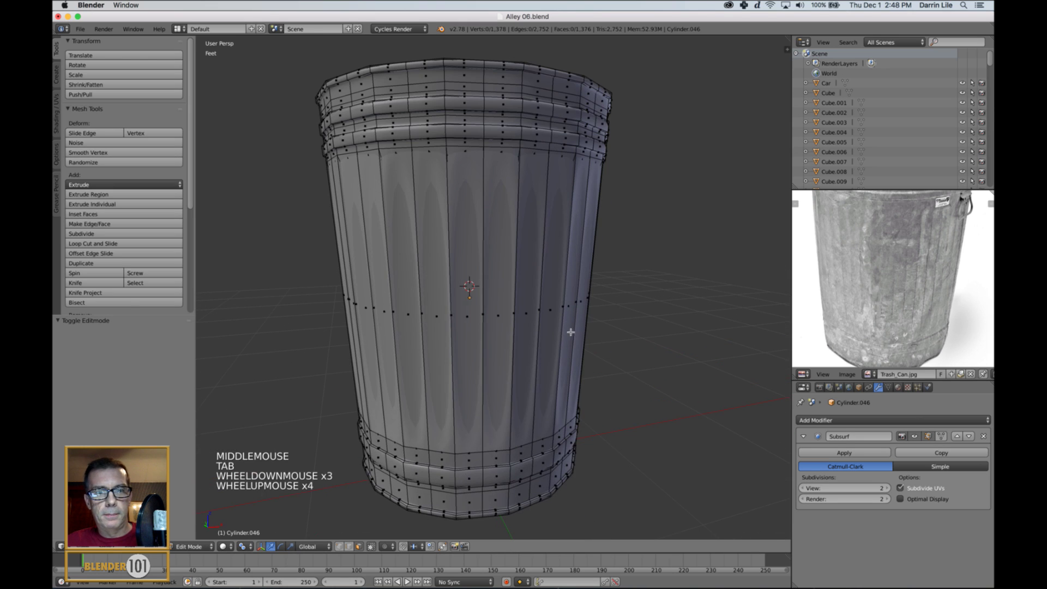
Step: Try moving a single vertical wall edge between two grooves about -725 thou along Y, and undo the move
key("Tab")
key("Tab")
scroll(497, 323, "up", 3)
middle_click_drag(497, 322, 522, 298, "shift")
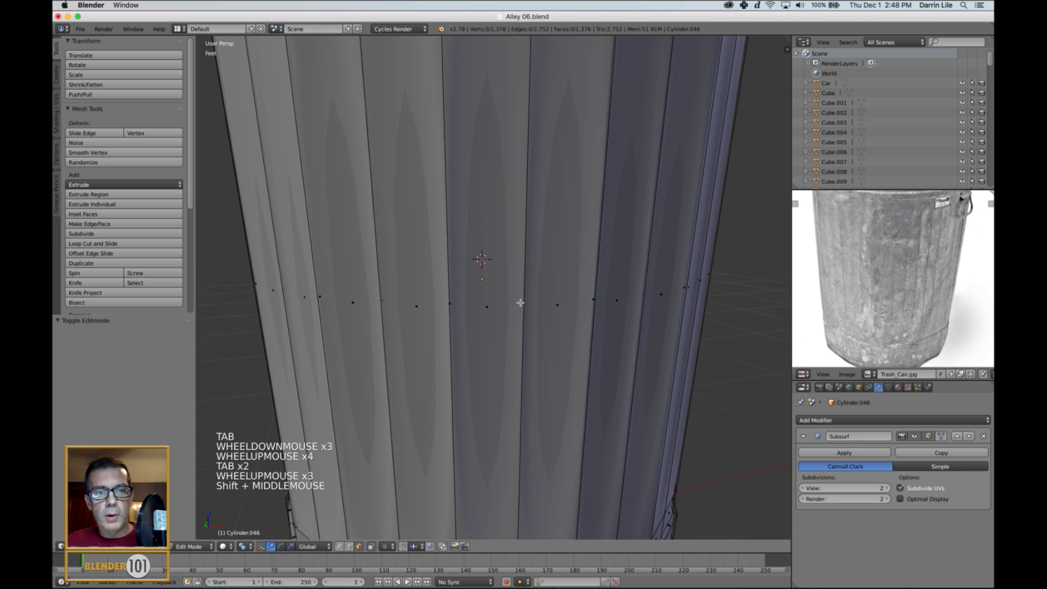
right_click(452, 308)
middle_click_drag(451, 309, 453, 332)
middle_click_drag(334, 331, 420, 303, "shift")
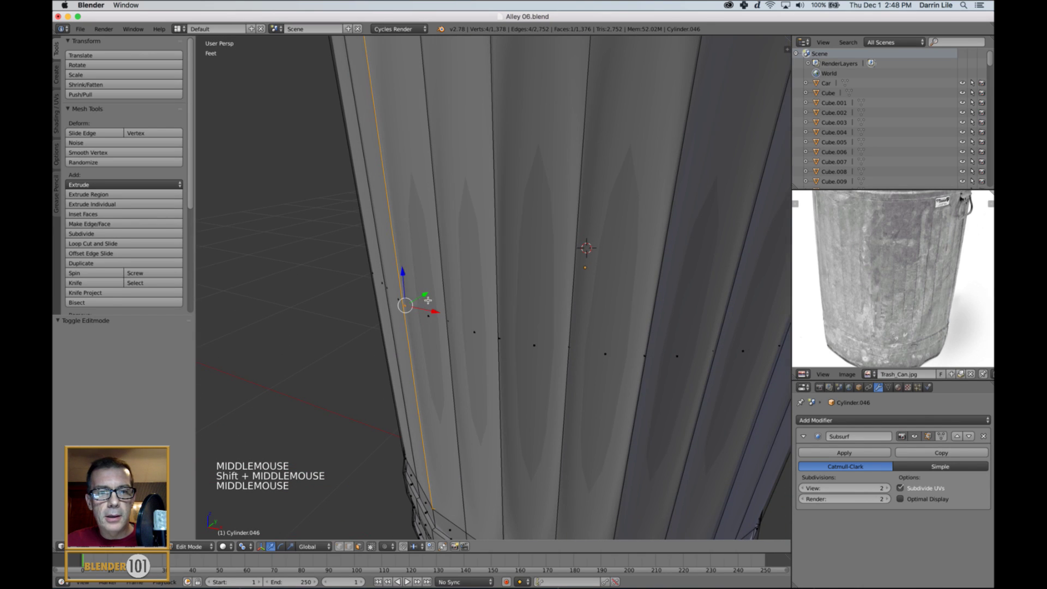
left_click_drag(419, 301, 416, 315)
middle_click_drag(416, 315, 448, 318)
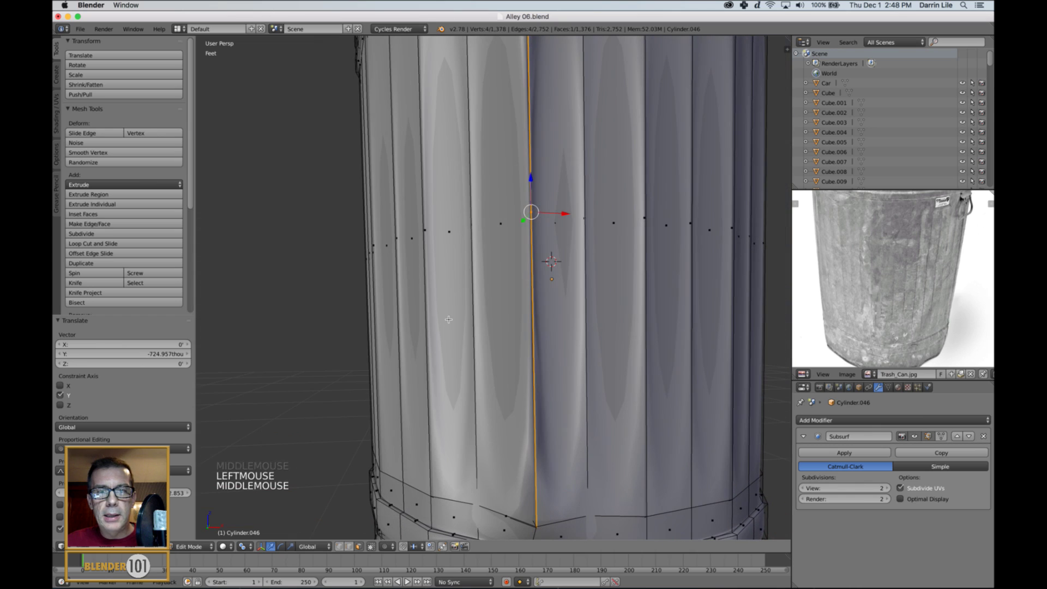
scroll(537, 354, "down", 3)
key("super+z")
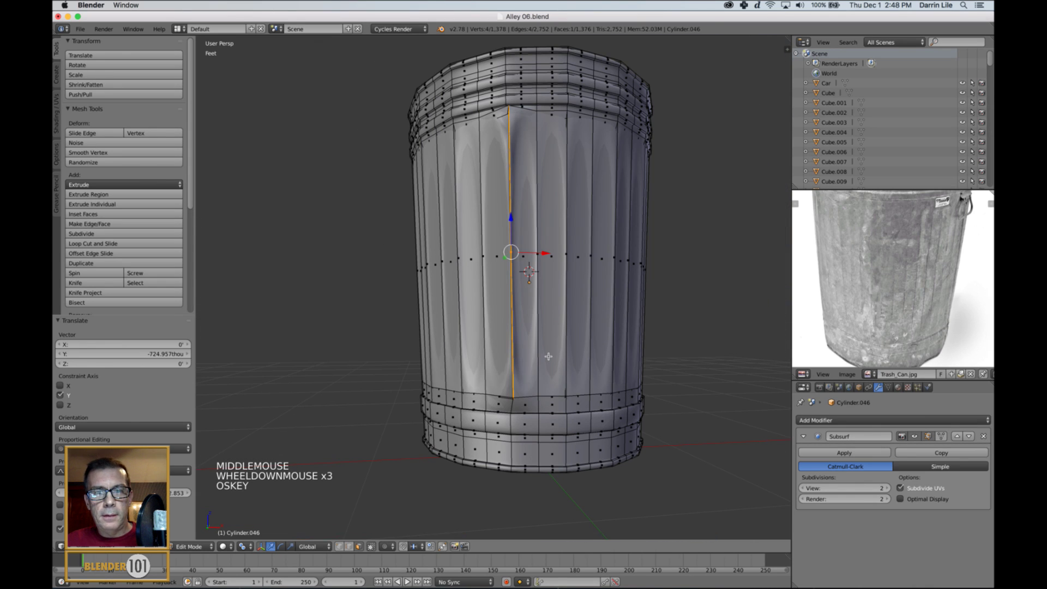
scroll(547, 354, "up", 1)
middle_click_drag(546, 355, 551, 363)
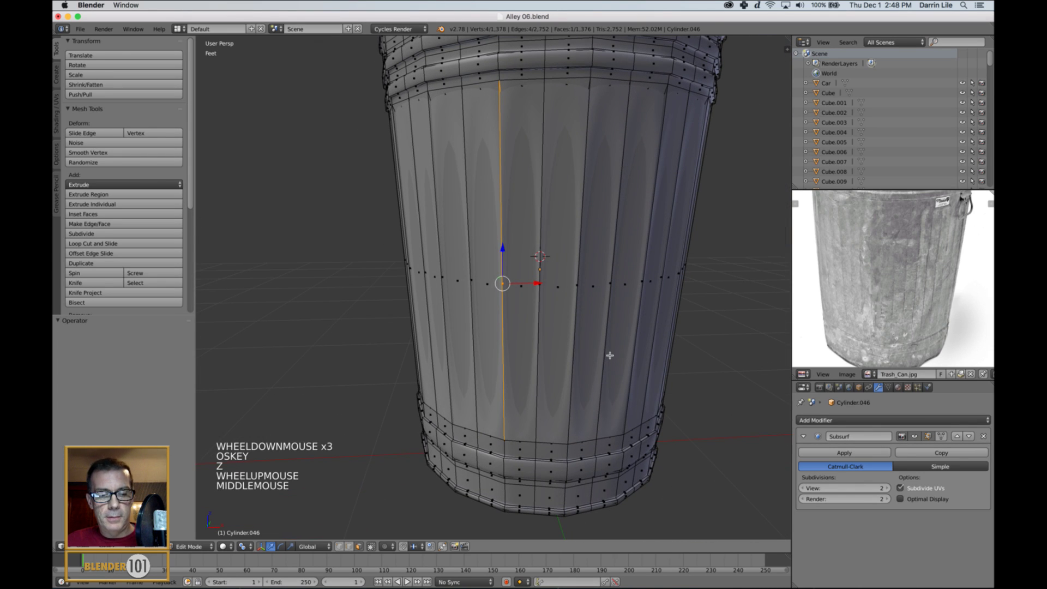
Step: Undo the groove edits until the plain, ungrooved wall is restored, and reopen the can in Edit Mode
key("super+z")
key("super+z")
key("super+z")
key("super+z")
key("super+z")
key("super+z")
key("super+z")
key("super+z")
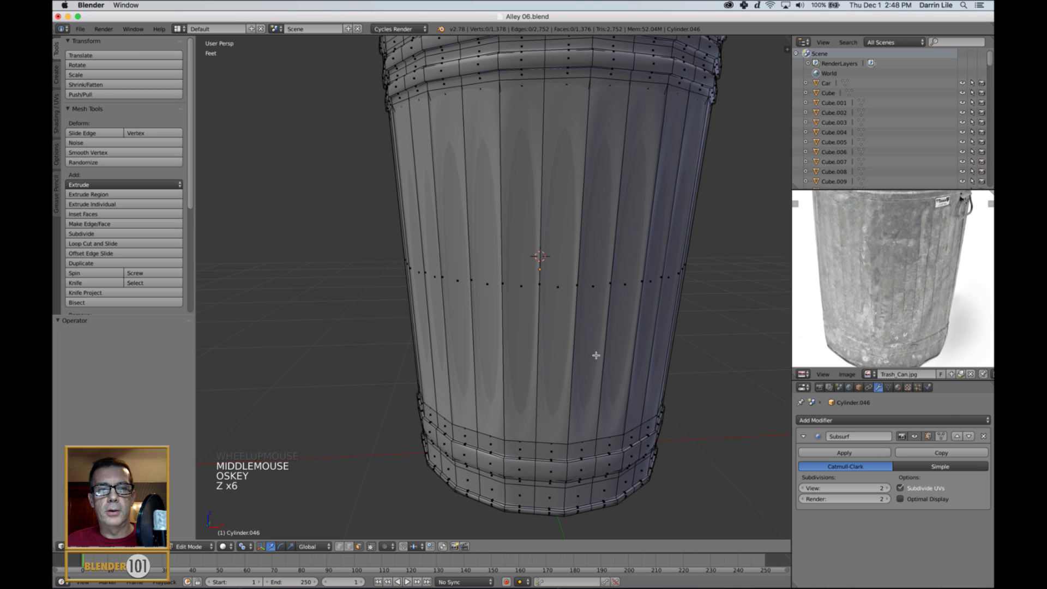
key("Tab")
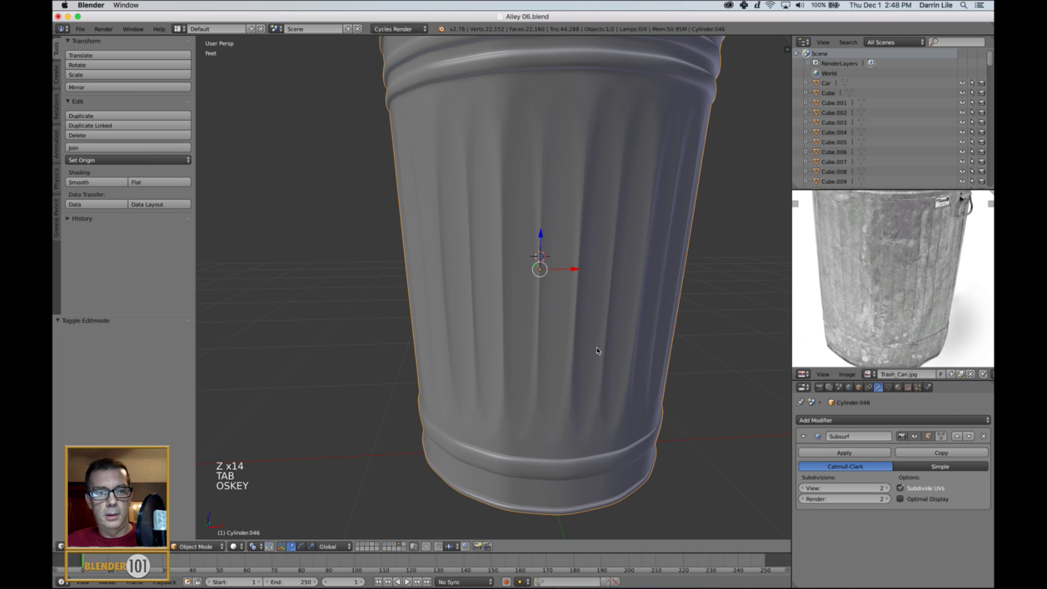
key("super+z")
key("super+z")
key("super+z")
key("super+z")
key("super+z")
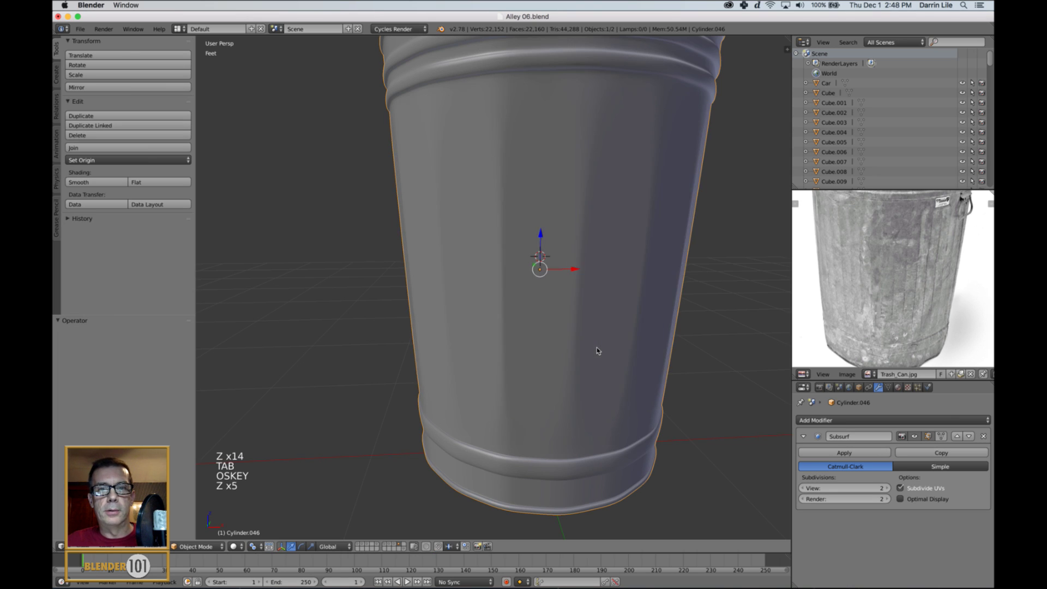
key("Tab")
scroll(586, 351, "down", 3)
middle_click_drag(586, 351, 571, 357)
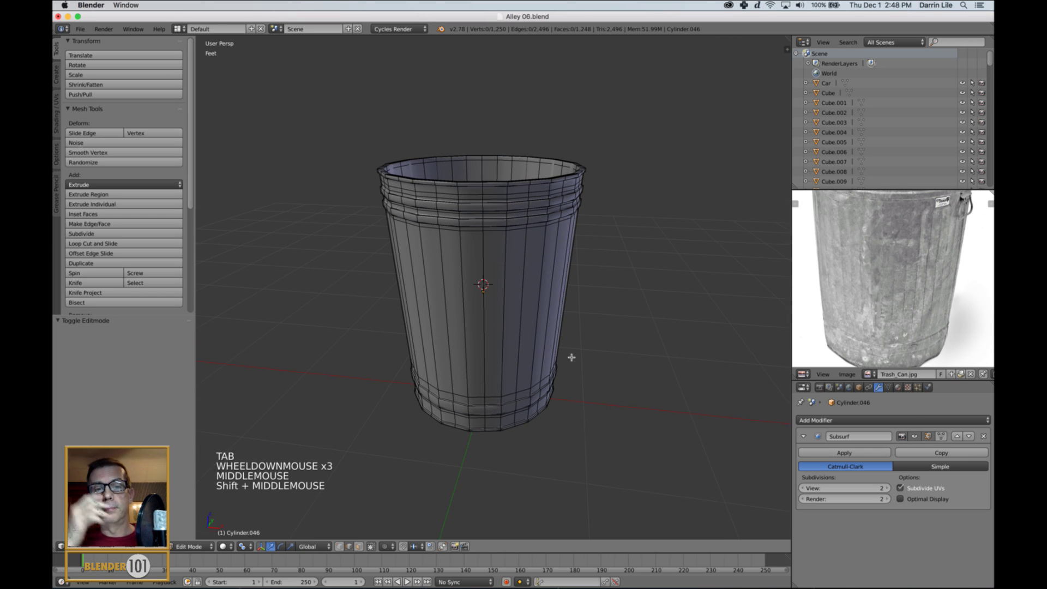
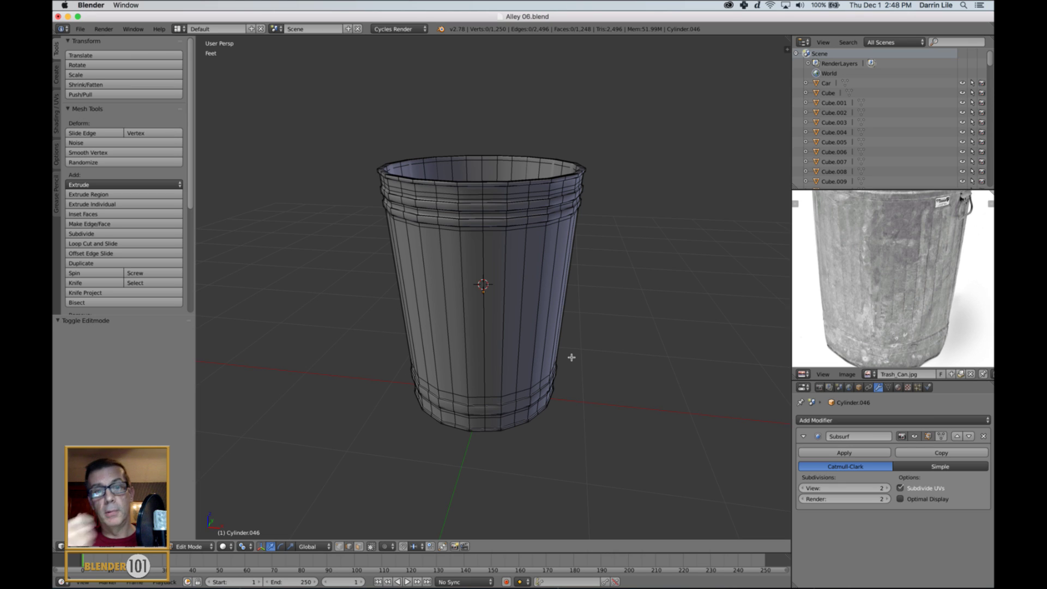
Step: Select the full ring of tall wall faces in face mode and inset them individually with a thickness of 592.1375 thou
key("ctrl+Tab")
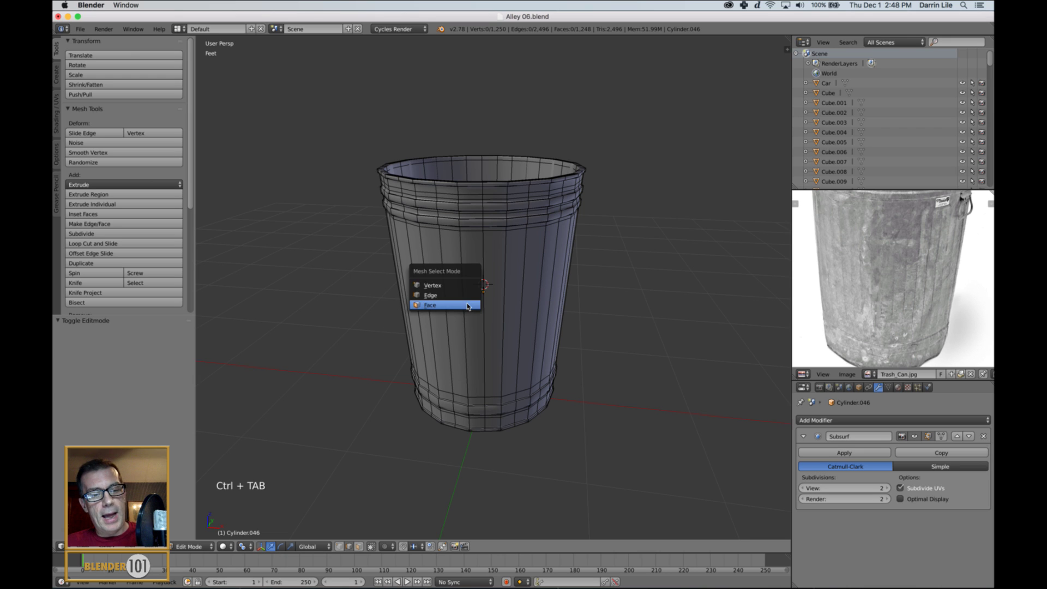
left_click(479, 304)
right_click(480, 313, "alt")
mouse_move(578, 373)
middle_mouse_down()
mouse_move(572, 358)
mouse_move(571, 370)
middle_mouse_up()
scroll(571, 370, "up", 2)
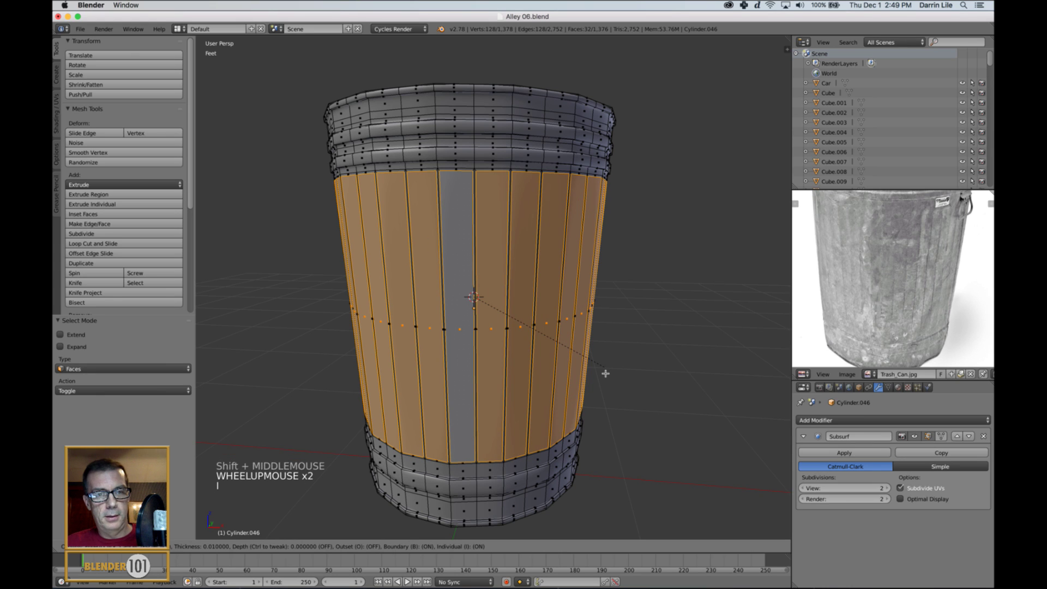
key("i")
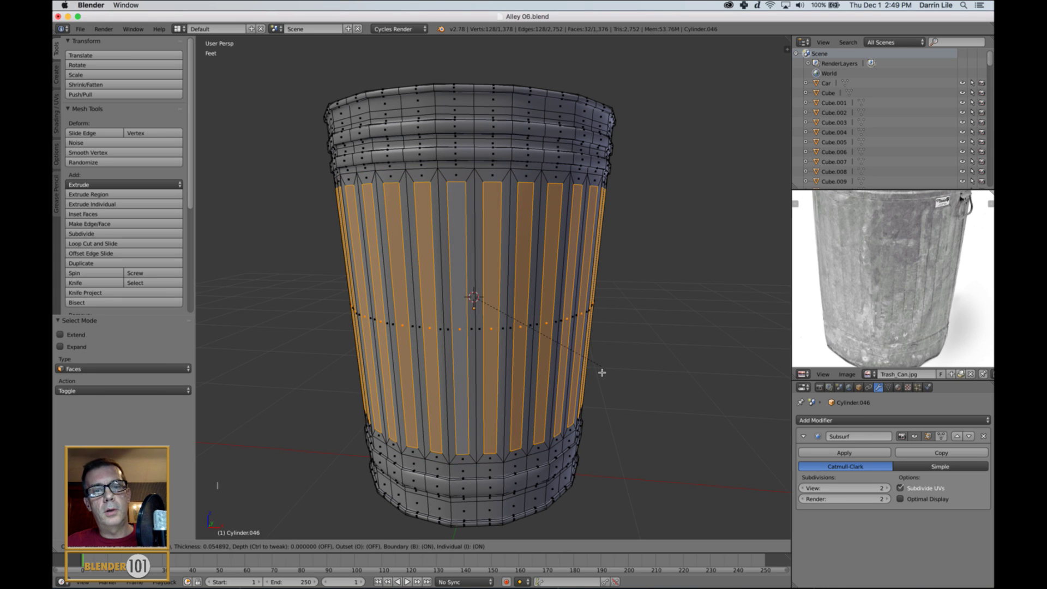
left_click(602, 371)
Step: Scale the inset wall panels slightly inwards in X and Y only, and deselect everything
mouse_move(603, 370)
middle_mouse_down()
mouse_move(596, 385)
mouse_move(587, 373)
middle_mouse_up()
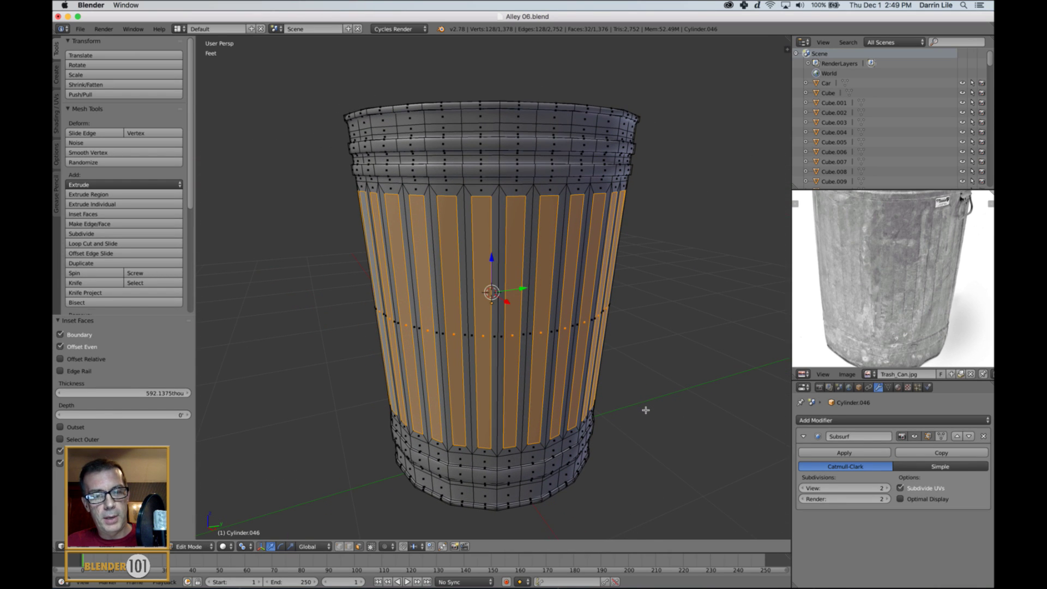
key("s")
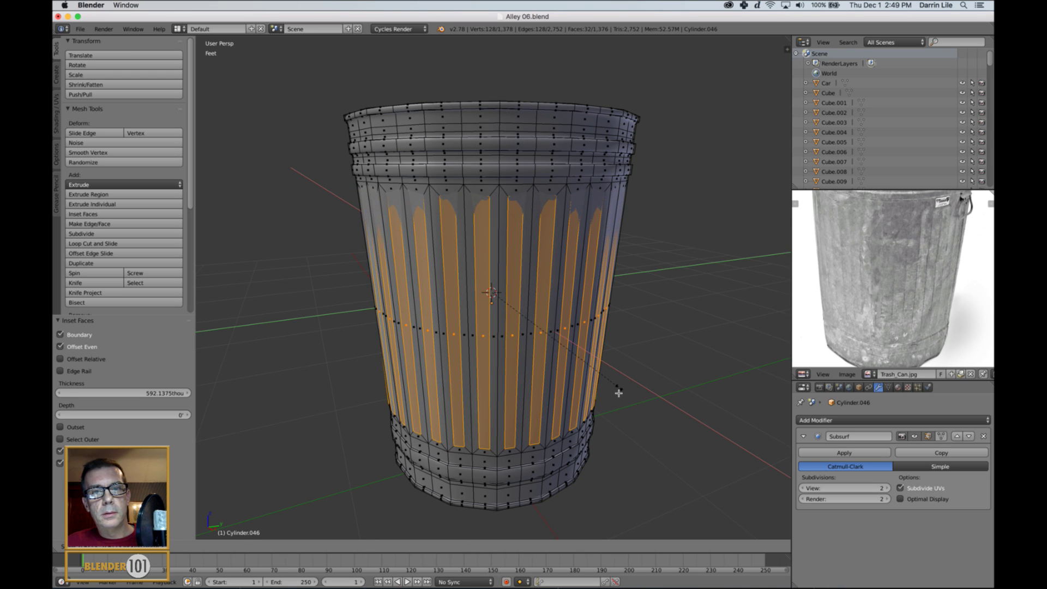
left_click(618, 392)
key("a")
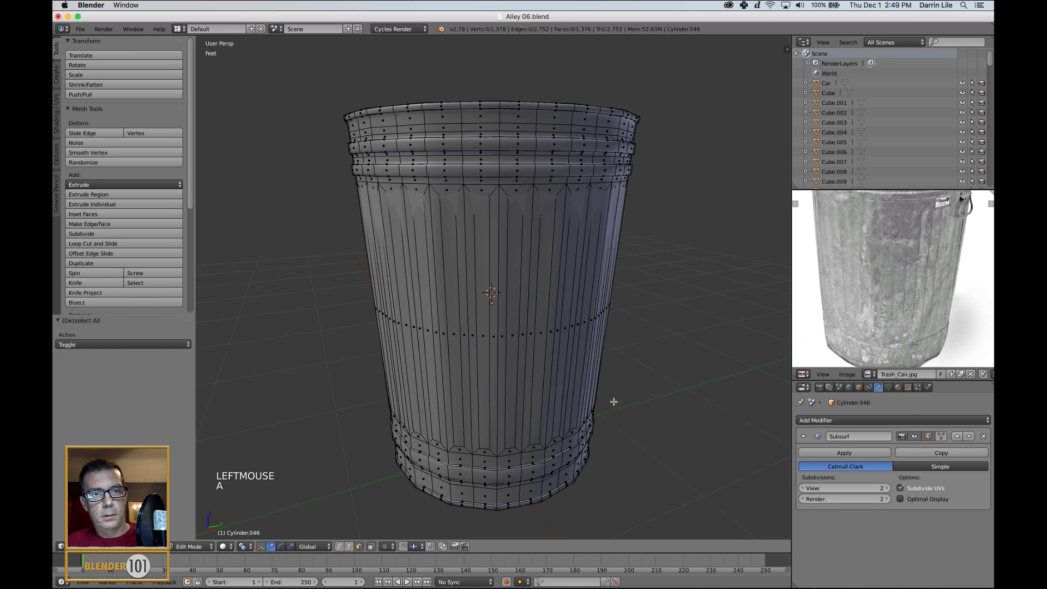
Step: Preview the smoothed can in Object Mode, undo the panel inset and scaling, and reopen the plain-walled can in Edit Mode
key("Tab")
scroll(546, 388, "down", 2)
mouse_move(537, 389)
middle_mouse_down()
mouse_move(522, 393)
mouse_move(542, 375)
middle_mouse_up()
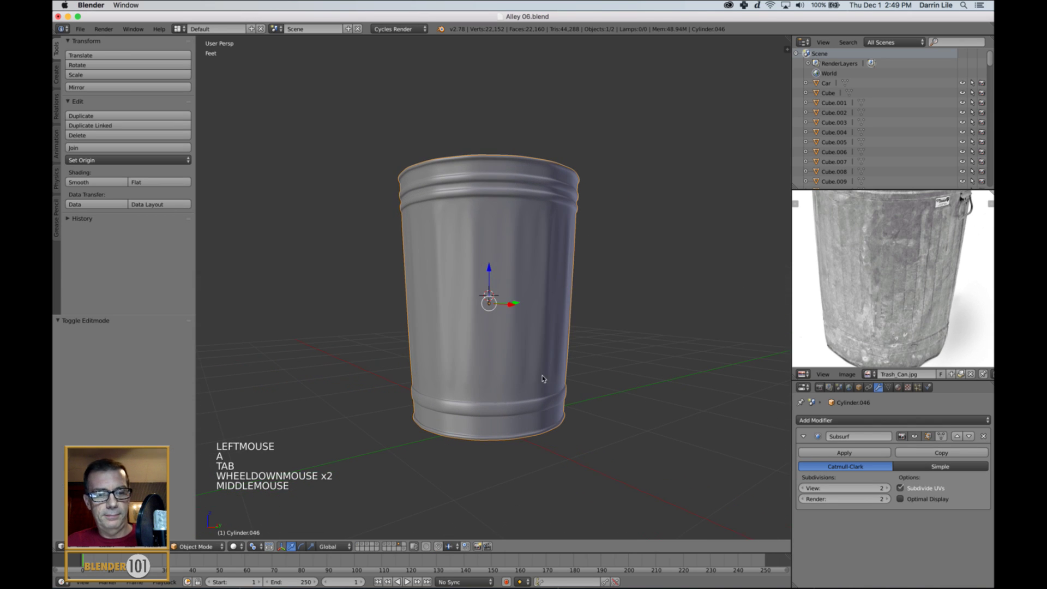
key("super+z")
key("Tab")
scroll(570, 370, "up", 2)
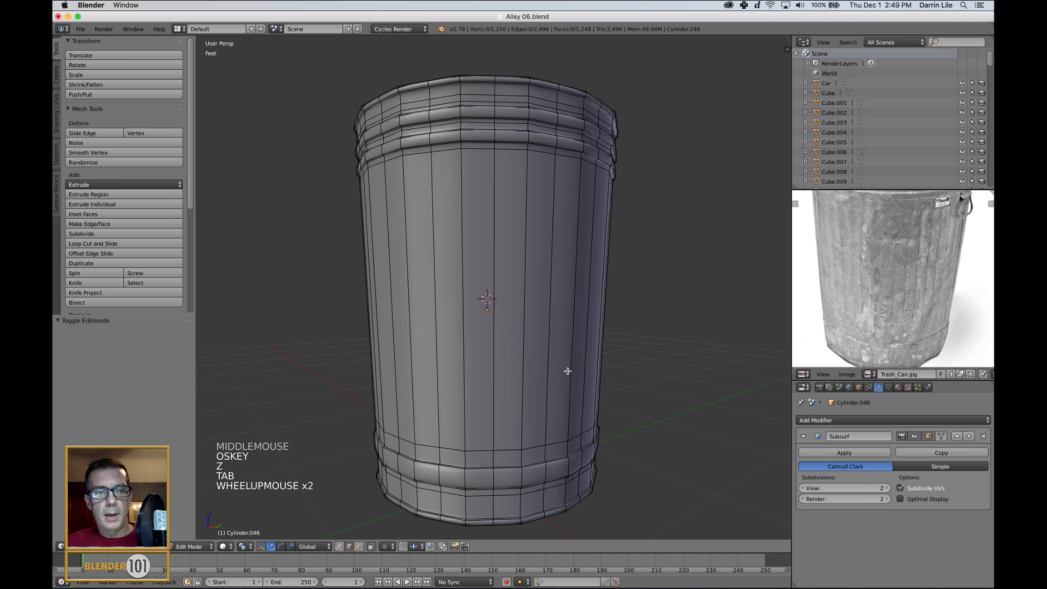
Step: Select the full ring of tall wall faces in face mode and inset them individually with a thickness of 511.8393 thou
key("ctrl+Tab")
left_click(568, 365)
middle_click_drag(567, 365, 510, 335)
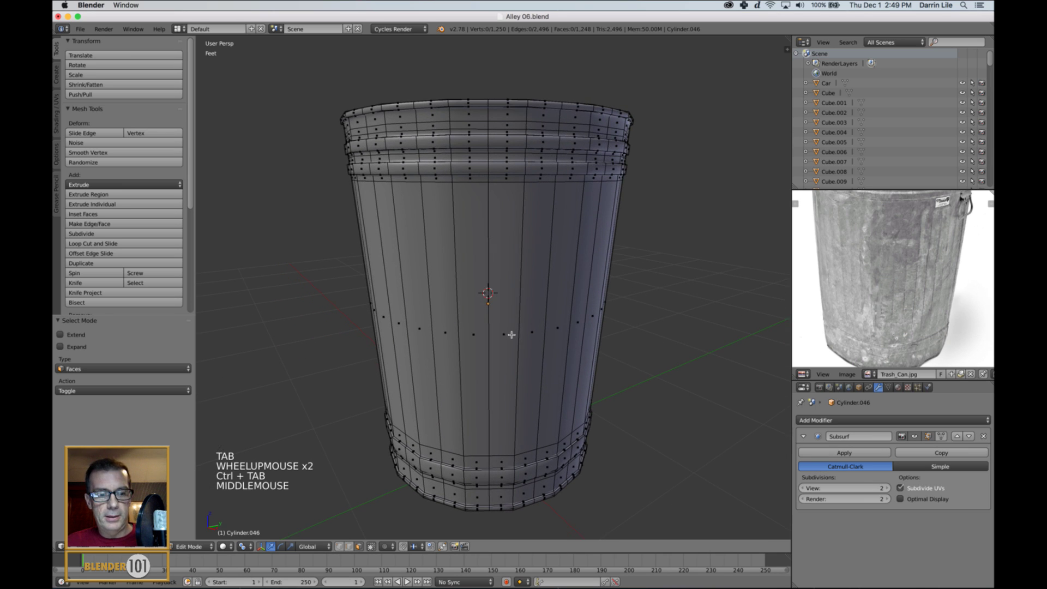
right_click(574, 356, "alt")
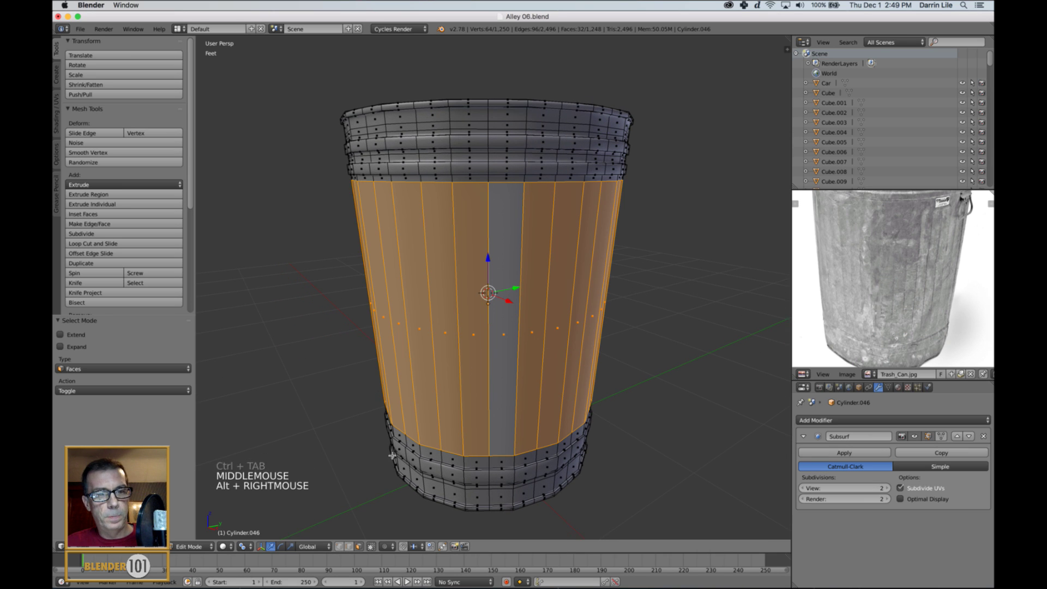
key("i")
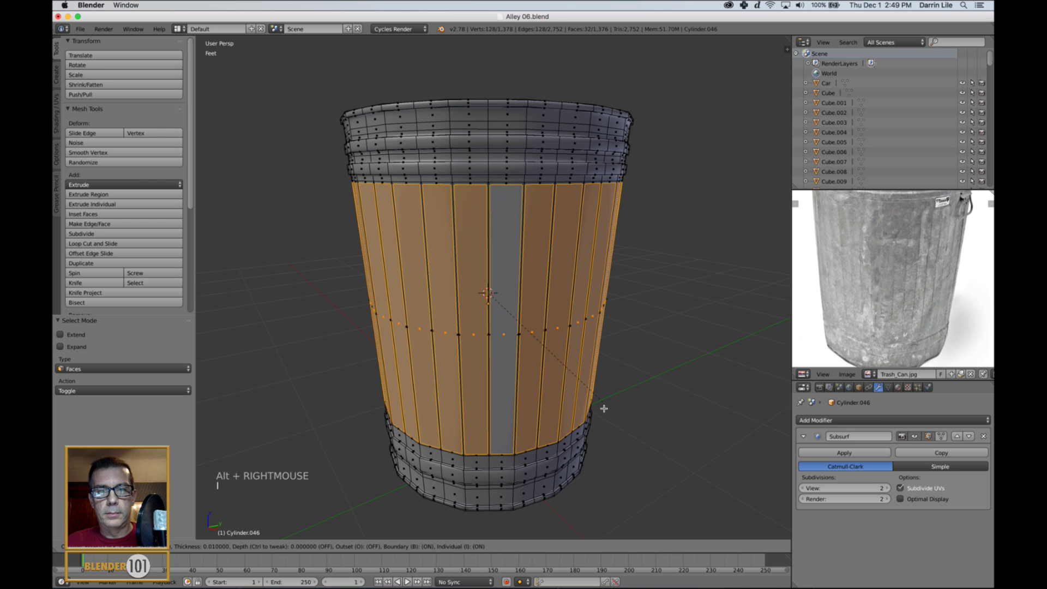
key("i")
left_click(624, 361)
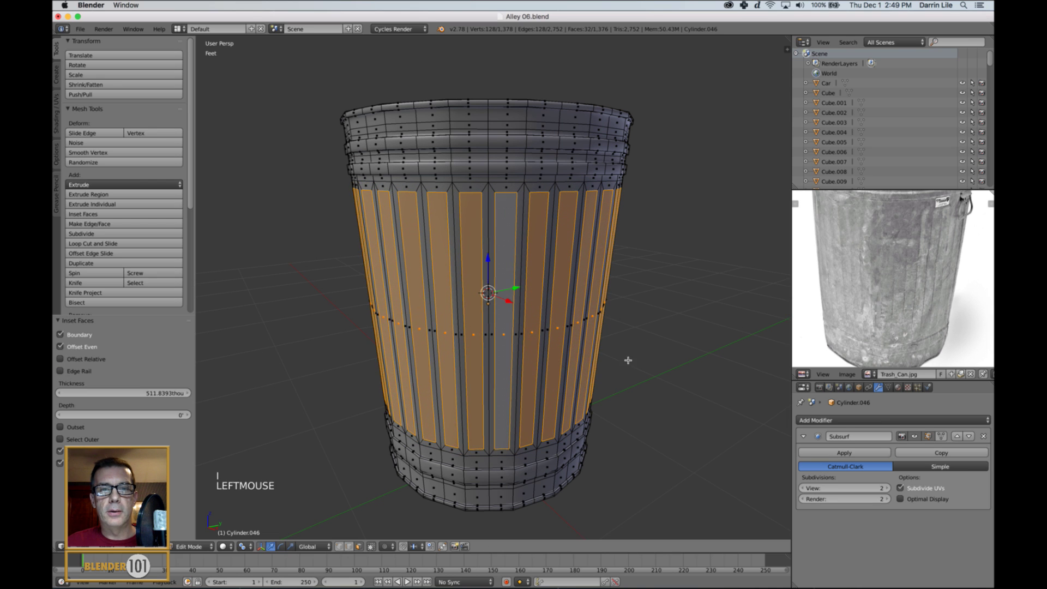
middle_click_drag(626, 360, 667, 341)
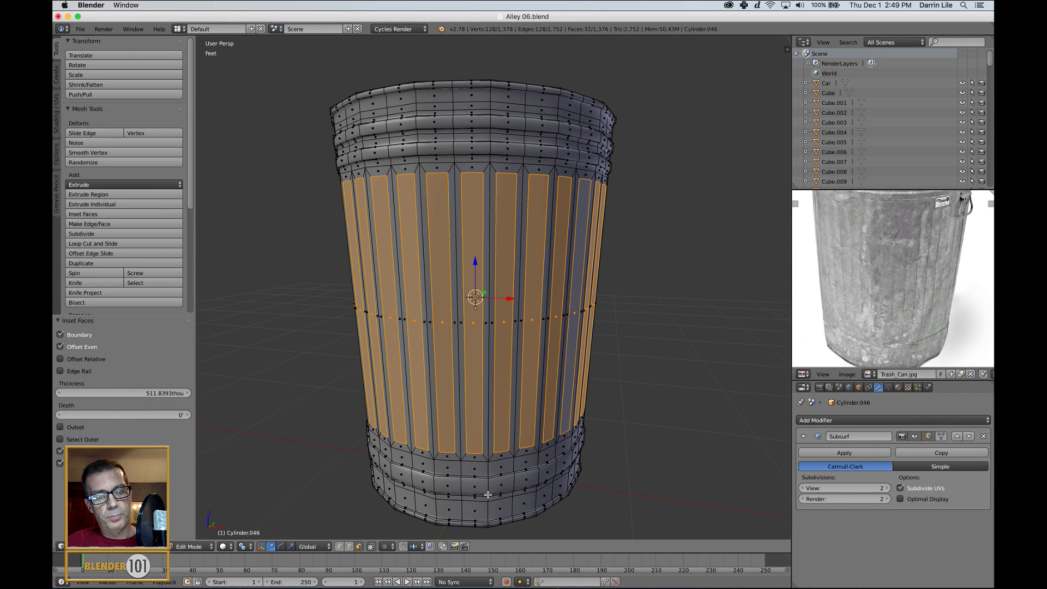
Step: Scale the inset side faces of the can inward using Median Point as the pivot, and return to Object Mode
left_click(245, 547)
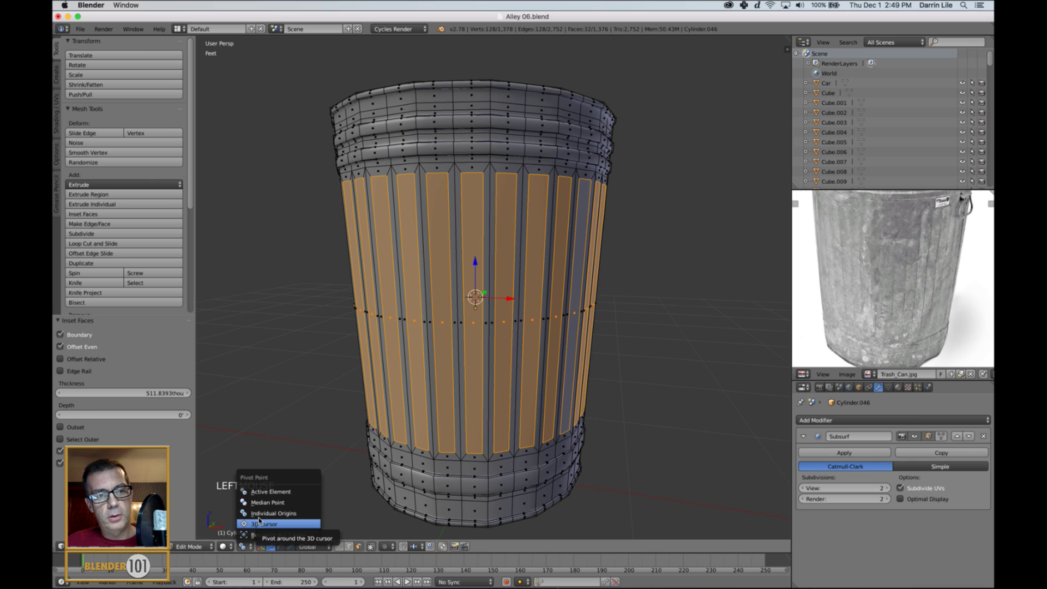
left_click(267, 503)
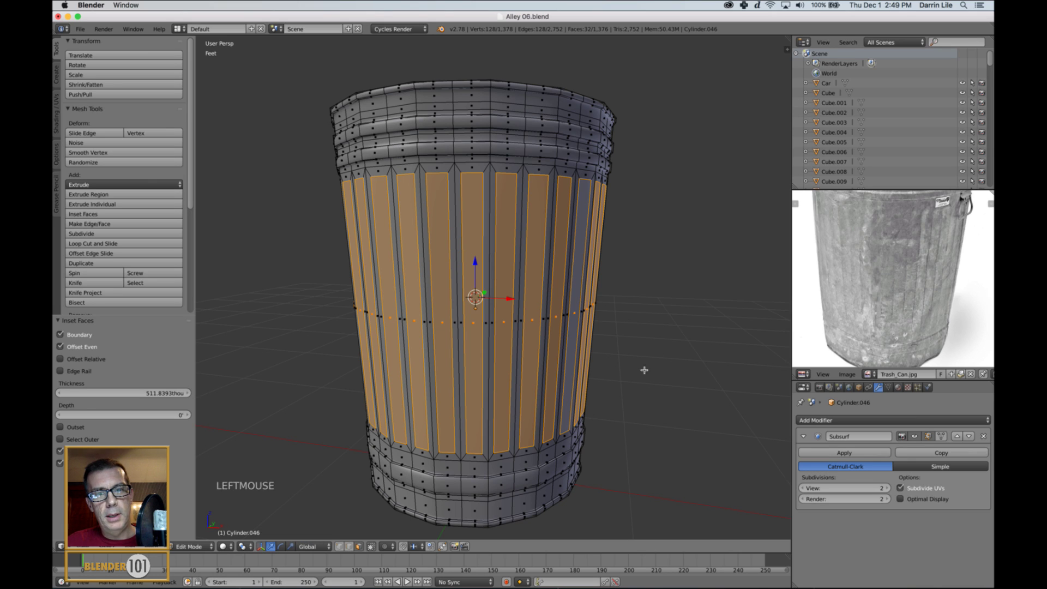
key("s")
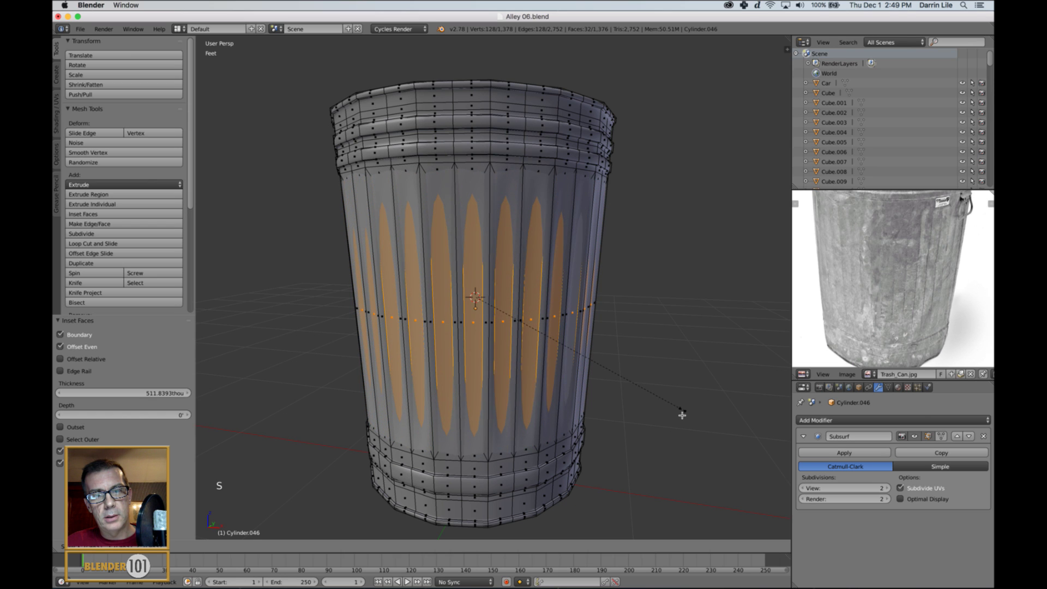
left_click(680, 415)
key("a")
key("Tab")
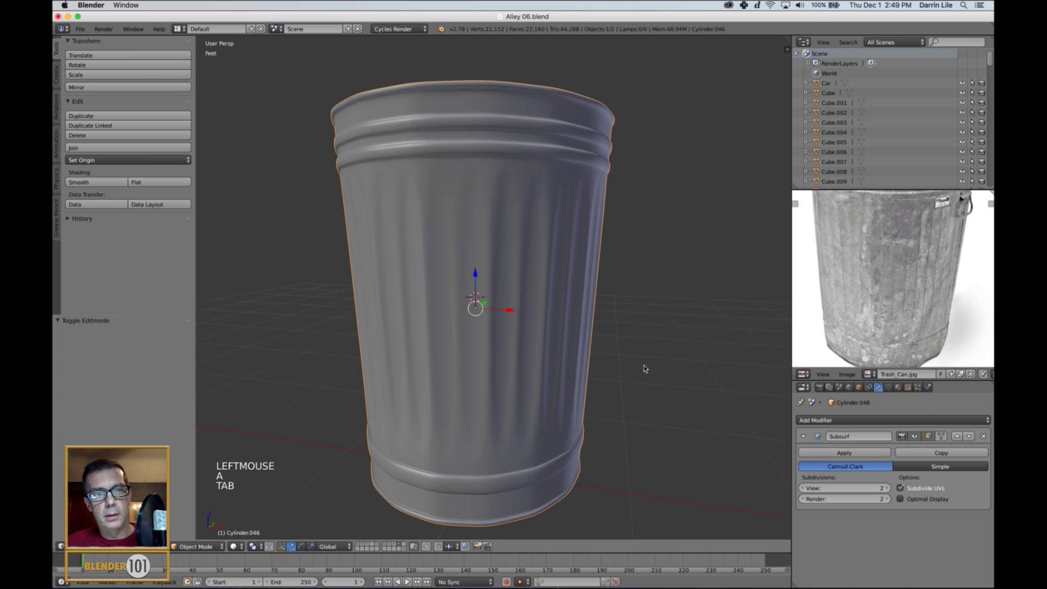
Step: Save the scene over the existing Alley 06.blend file
scroll(644, 368, "down", 3)
middle_click_drag(643, 344, 565, 330)
scroll(580, 335, "up", 3)
scroll(577, 331, "down", 2)
scroll(556, 320, "down", 2)
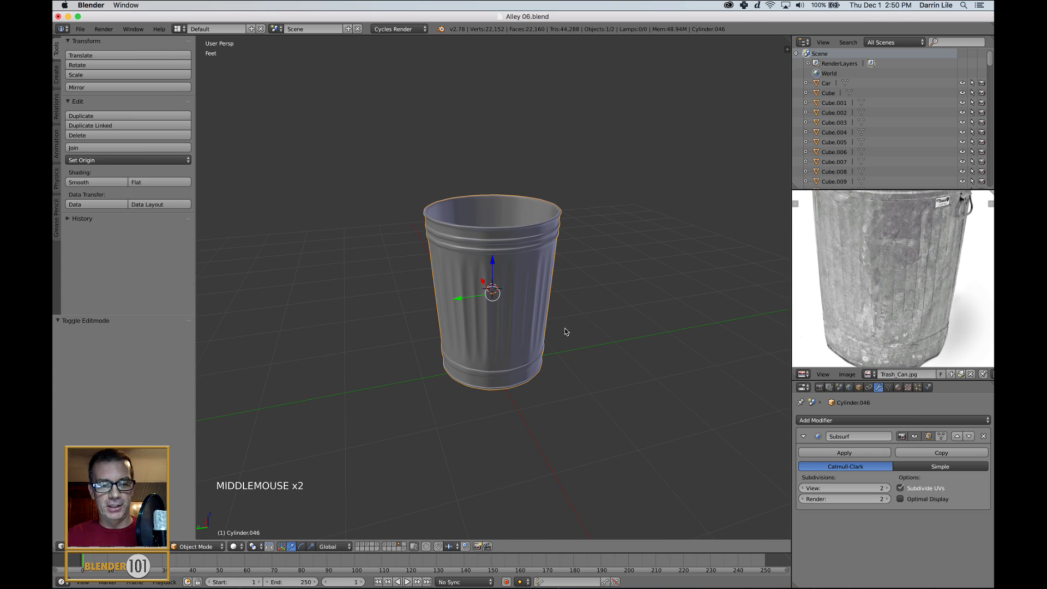
key("super+s")
left_click(567, 330)
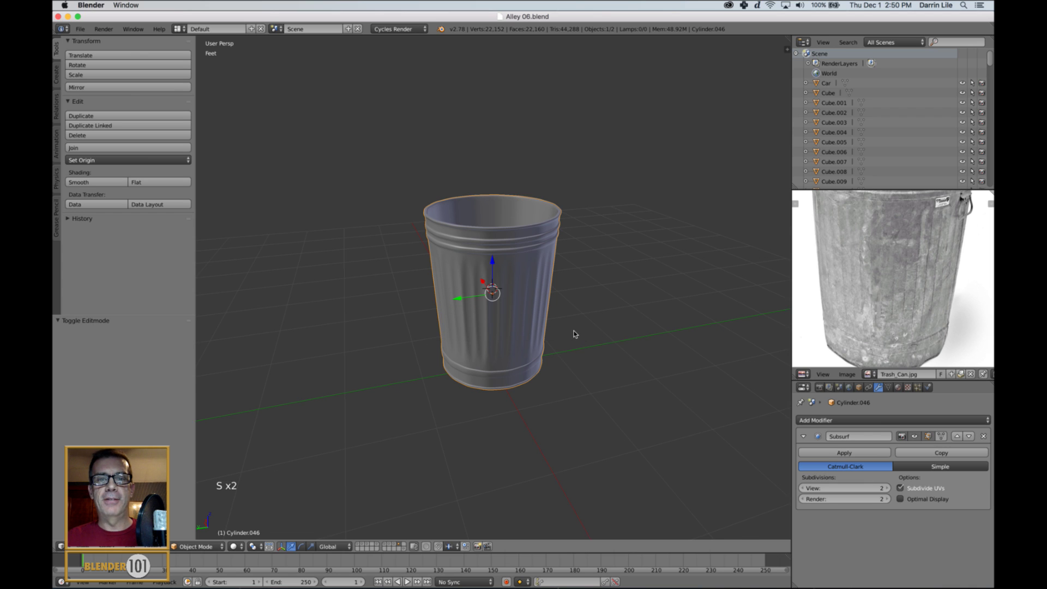
Step: Compare the fluted can with the reference photo and examine its mesh with the Subsurf edit-cage display on and off
scroll(572, 332, "up", 2)
middle_click_drag(569, 334, 593, 316)
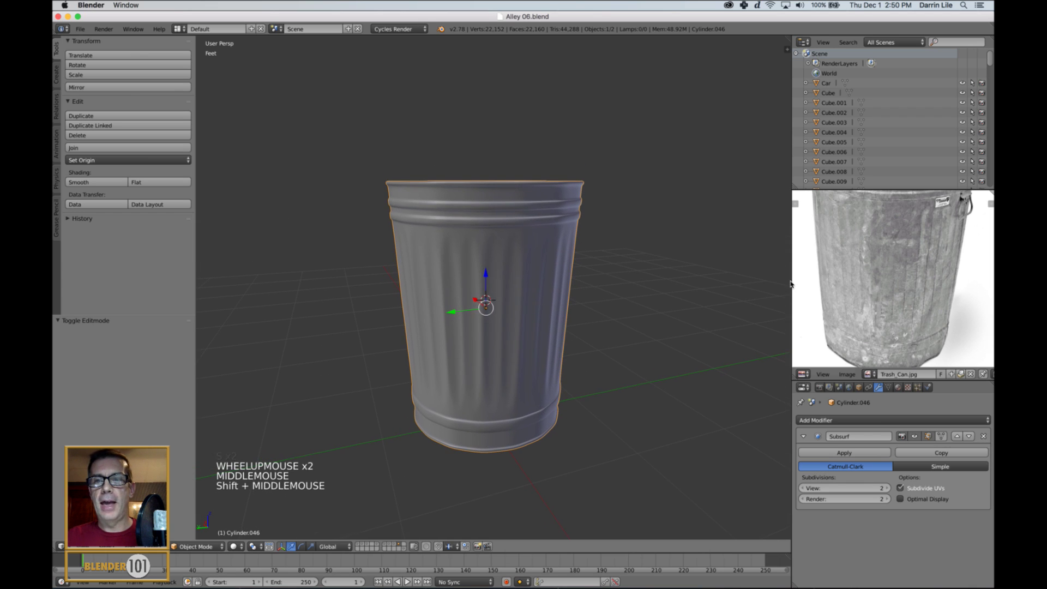
scroll(894, 283, "down", 1)
middle_click_drag(889, 280, 902, 298)
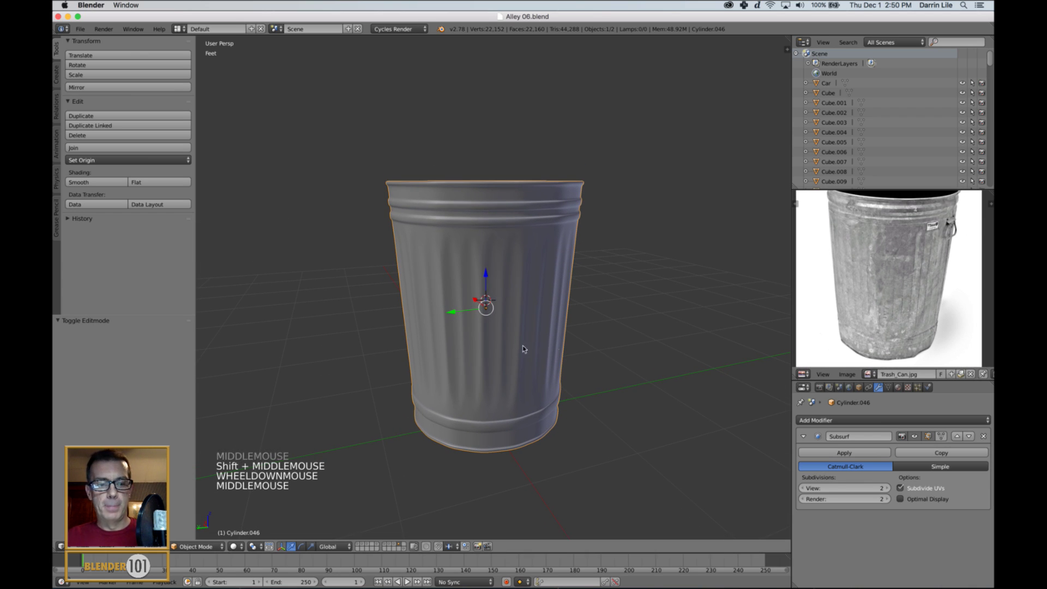
middle_click_drag(555, 349, 552, 352)
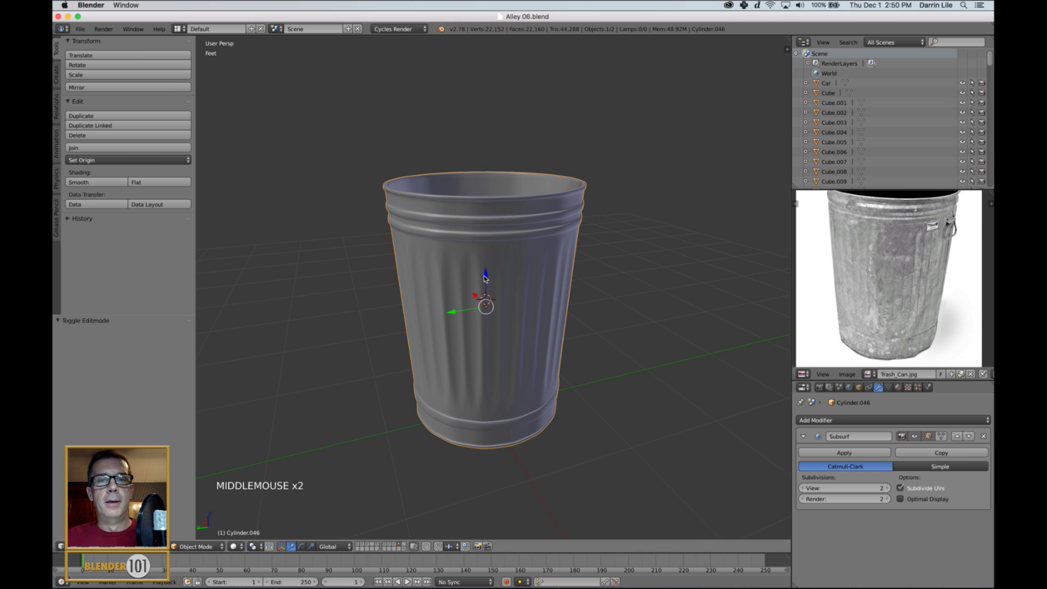
key("Tab")
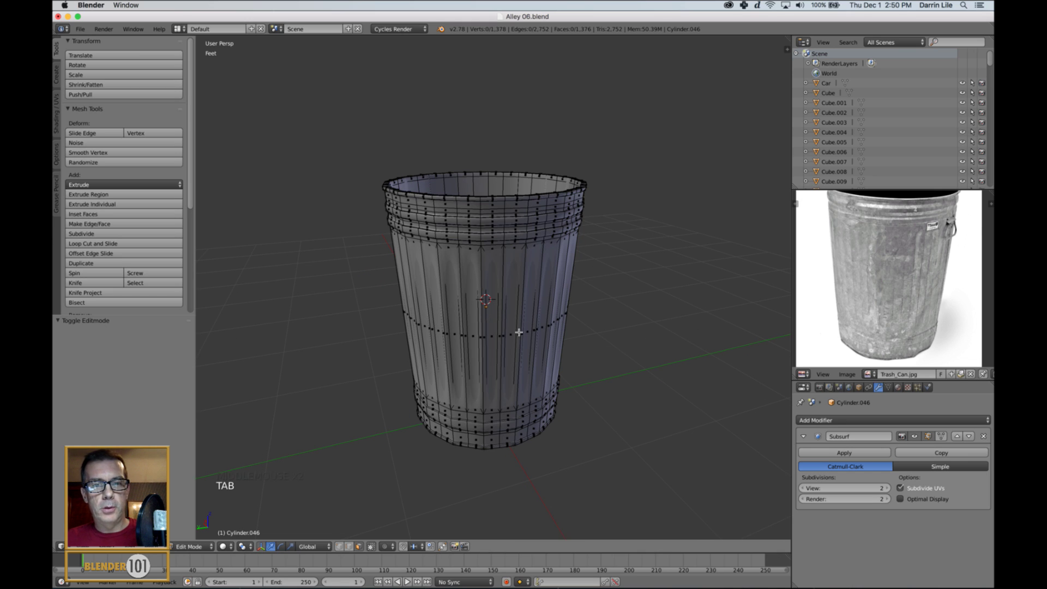
middle_click_drag(530, 358, 528, 360)
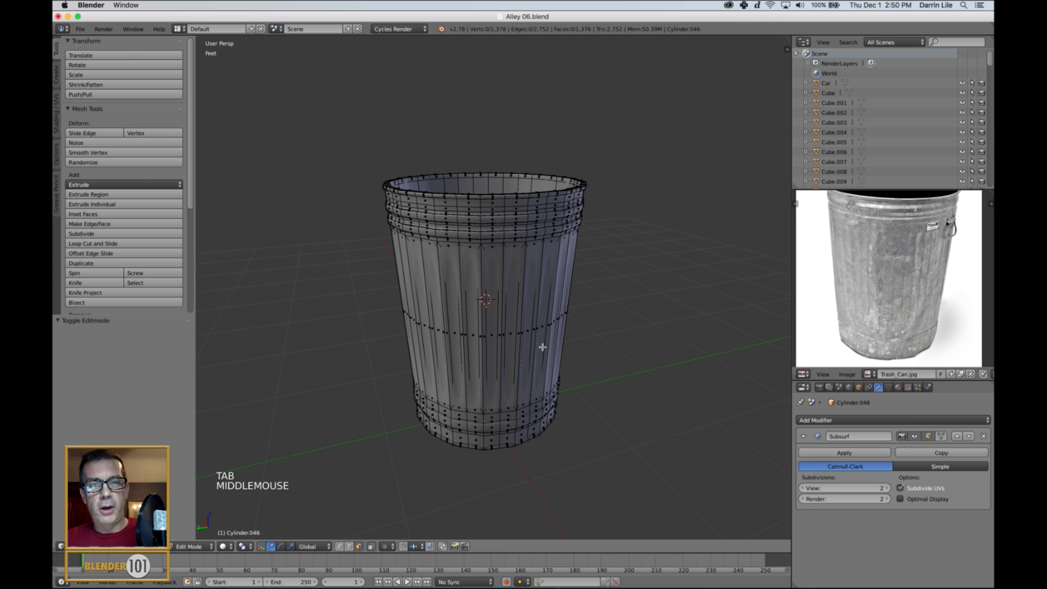
left_click(939, 436)
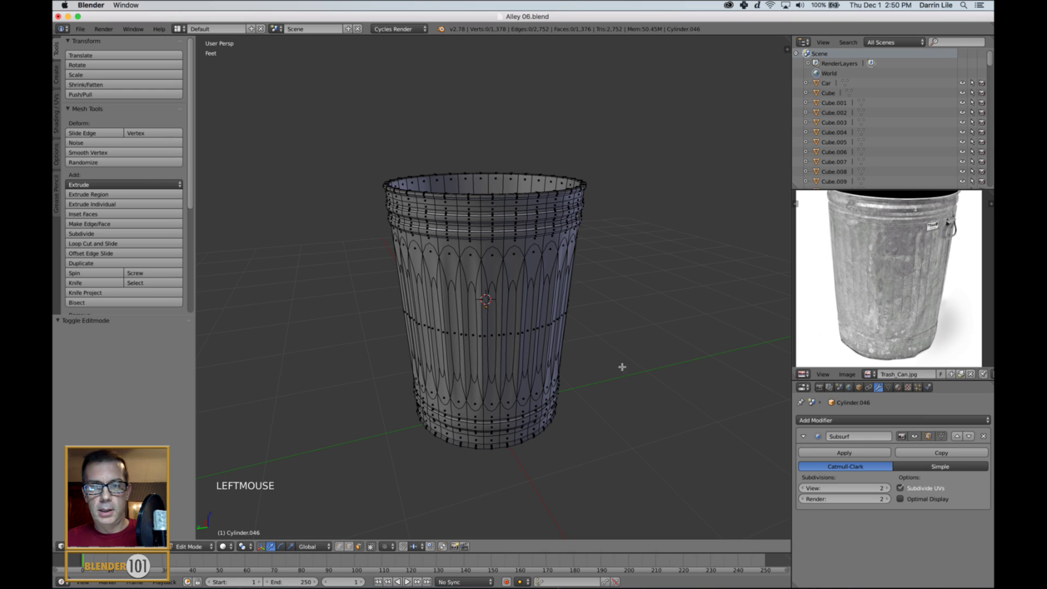
left_click(940, 436)
middle_click_drag(455, 377, 464, 375)
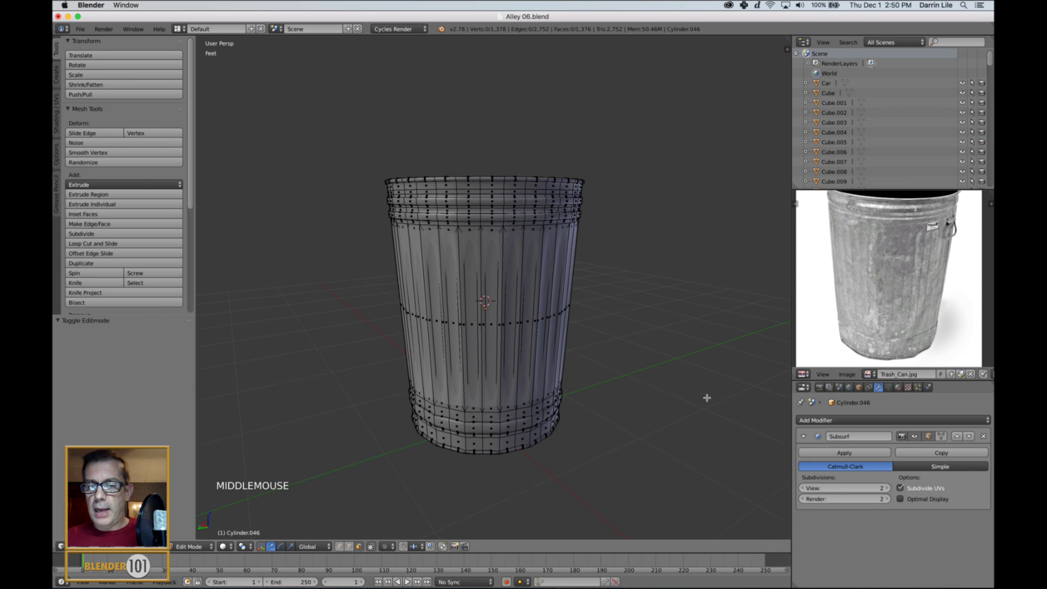
key("Tab")
middle_click(562, 393)
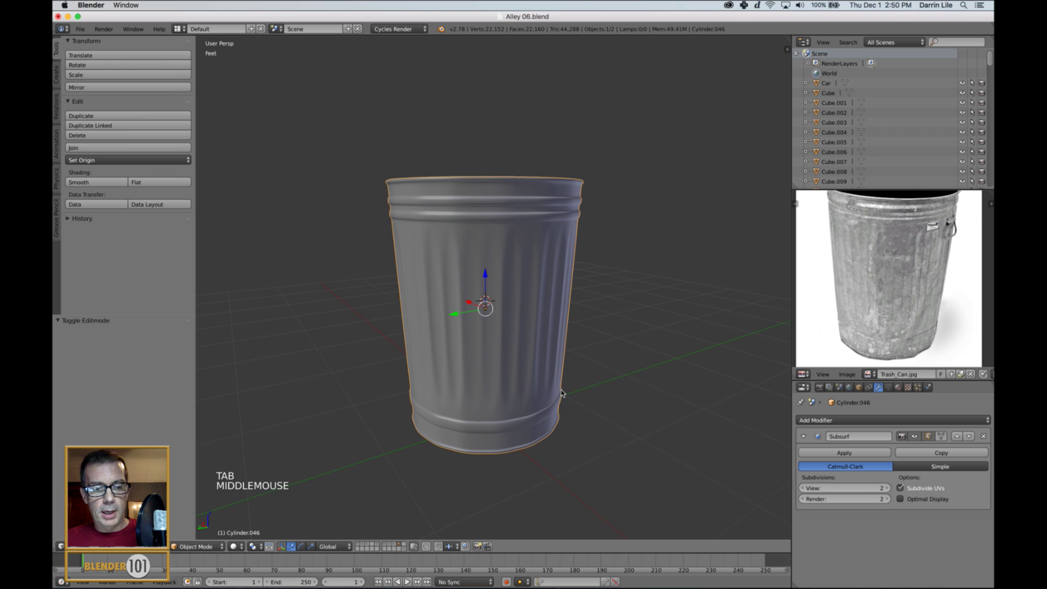
Step: Show the deselected can in wireframe and set its Subsurf View subdivisions to 0
key("z")
middle_click_drag(589, 420, 626, 336, "shift")
key("a")
scroll(591, 393, "up", 3)
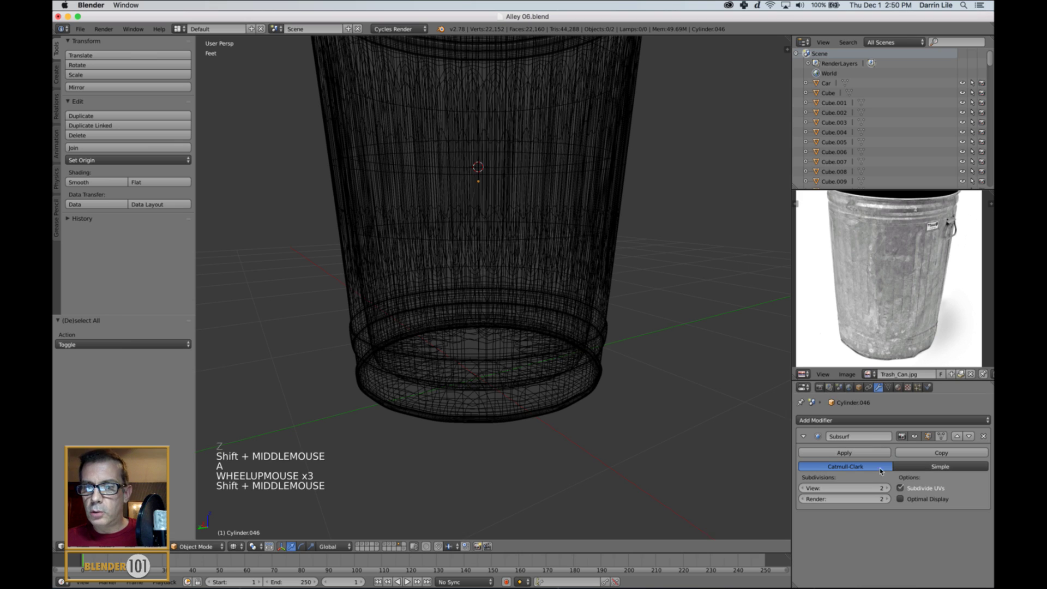
left_click(803, 489)
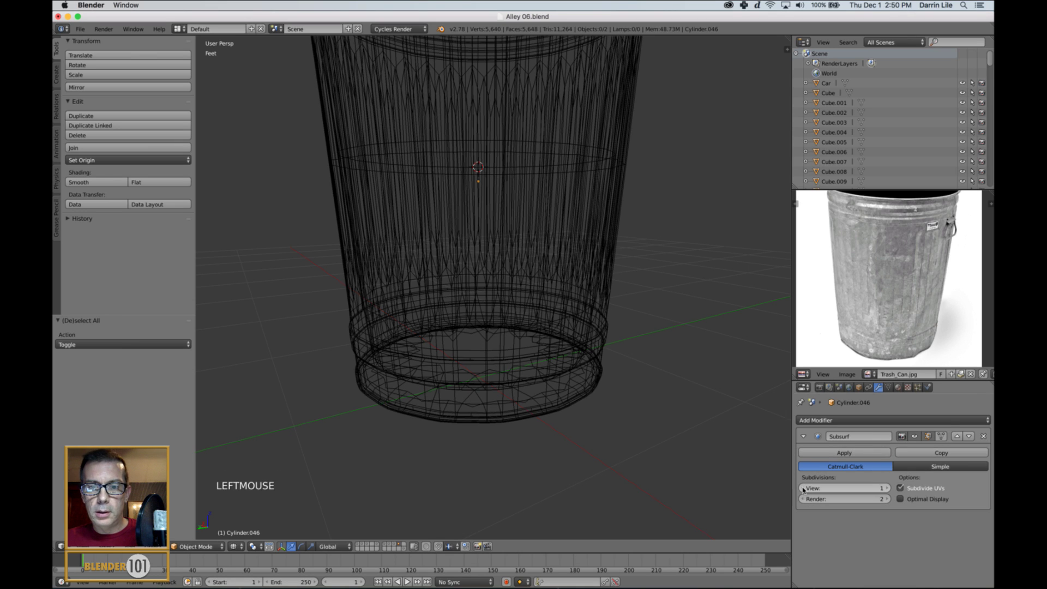
left_click(803, 489)
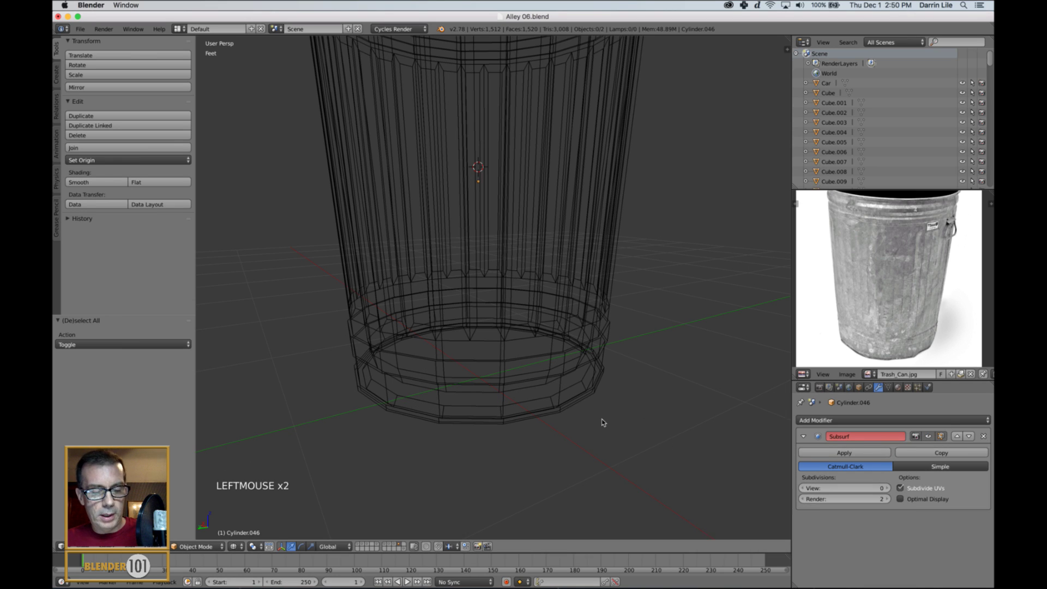
key("ctrl+Tab")
key("1")
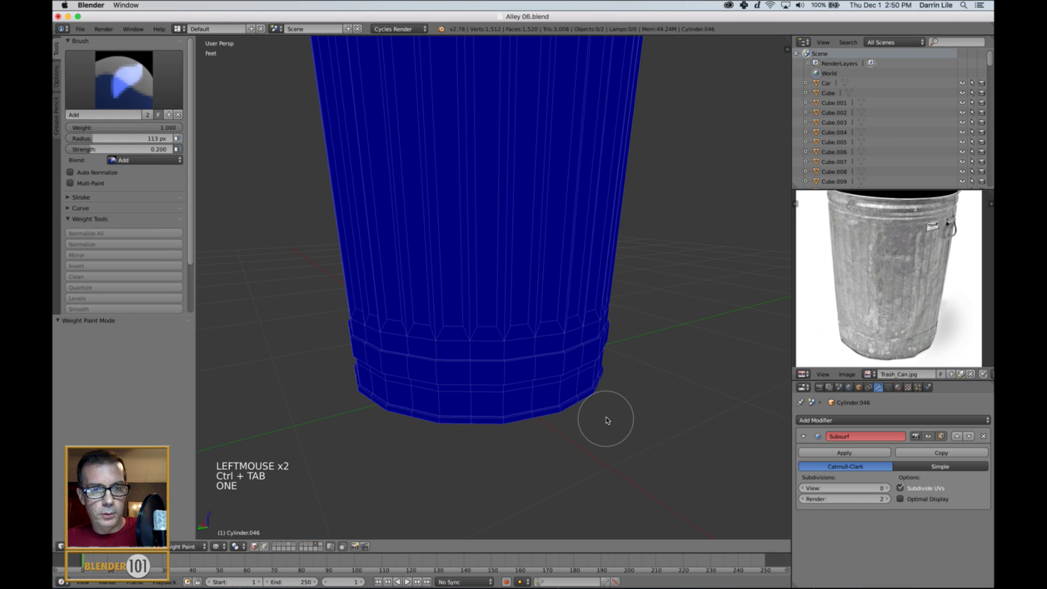
key("ctrl+Tab")
Step: Put the can in Edit Mode with vertex selection and shift a small group of bottom-rim vertices about 139 thou along X
key("Tab")
key("ctrl+Tab")
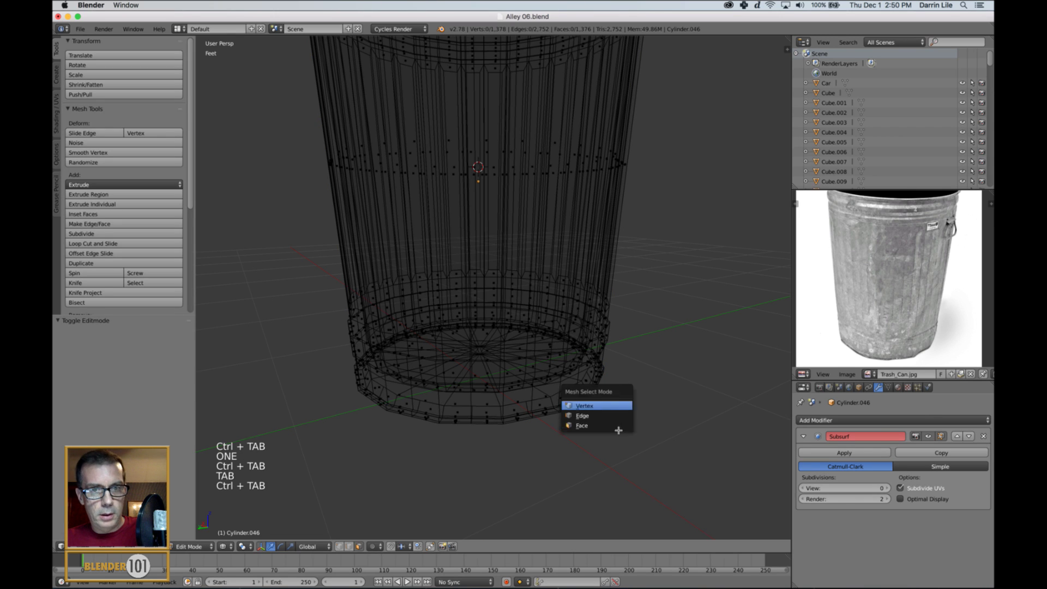
left_click(567, 404)
middle_click_drag(643, 433, 635, 434)
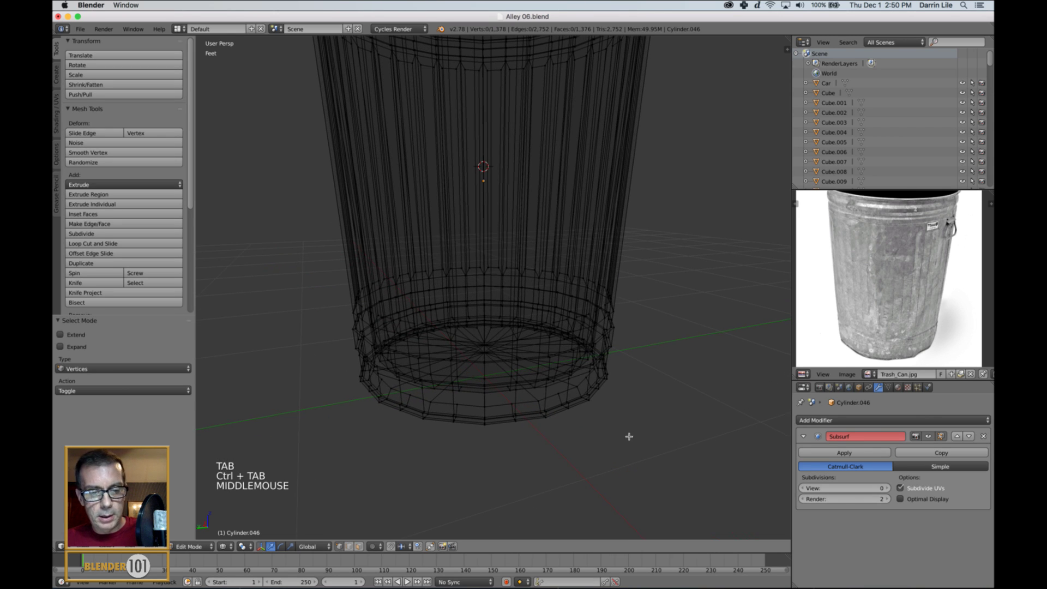
middle_click_drag(570, 412, 603, 410, "shift")
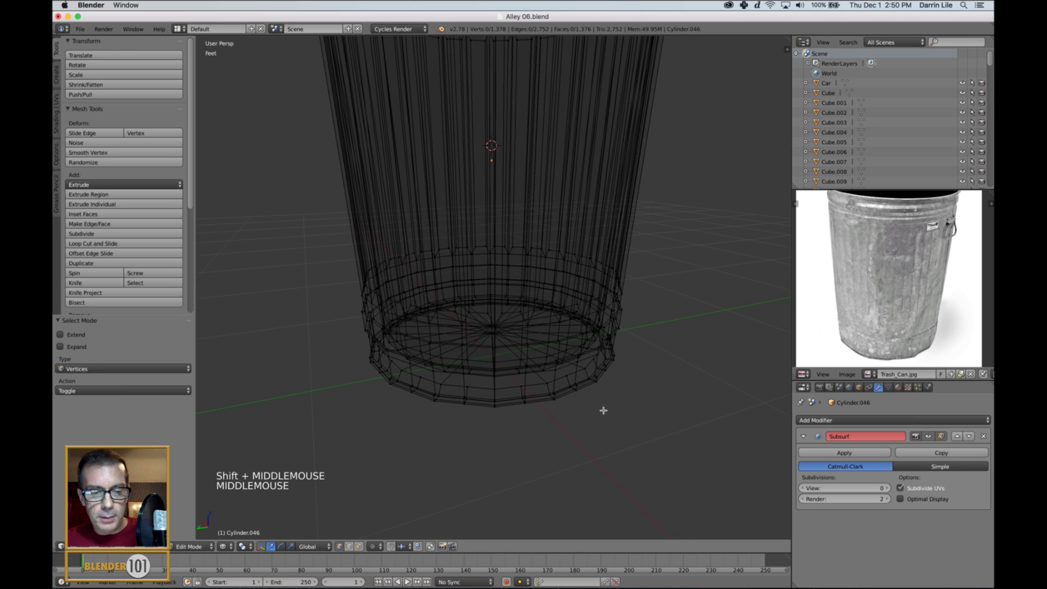
left_click(547, 389, "ctrl")
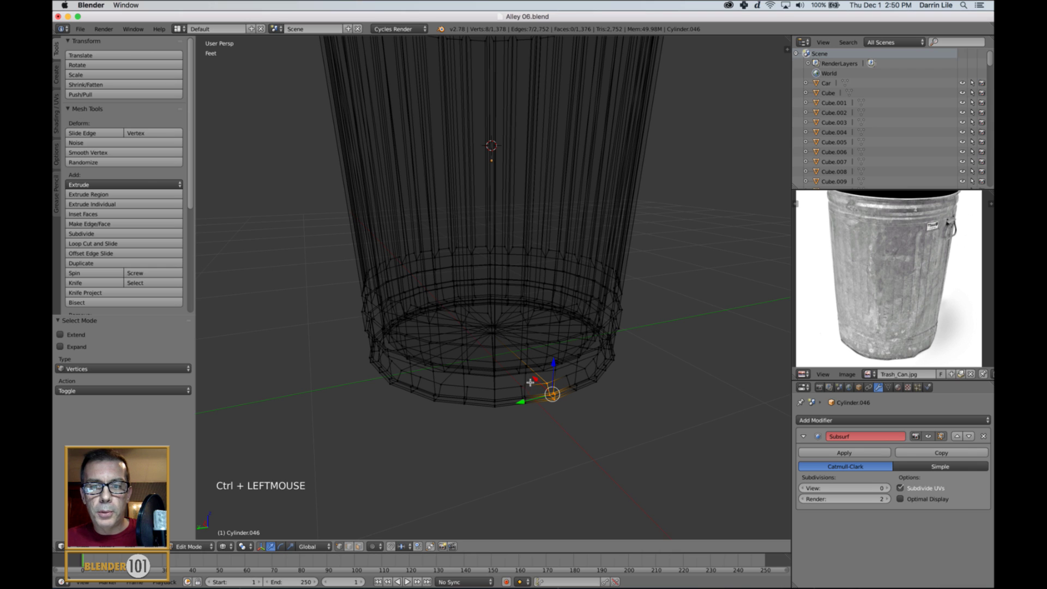
left_click_drag(534, 383, 537, 385)
mouse_move(625, 387)
middle_mouse_down("shift")
mouse_move(659, 400)
mouse_move(622, 399)
mouse_move(625, 385)
mouse_move(610, 385)
middle_mouse_up("shift")
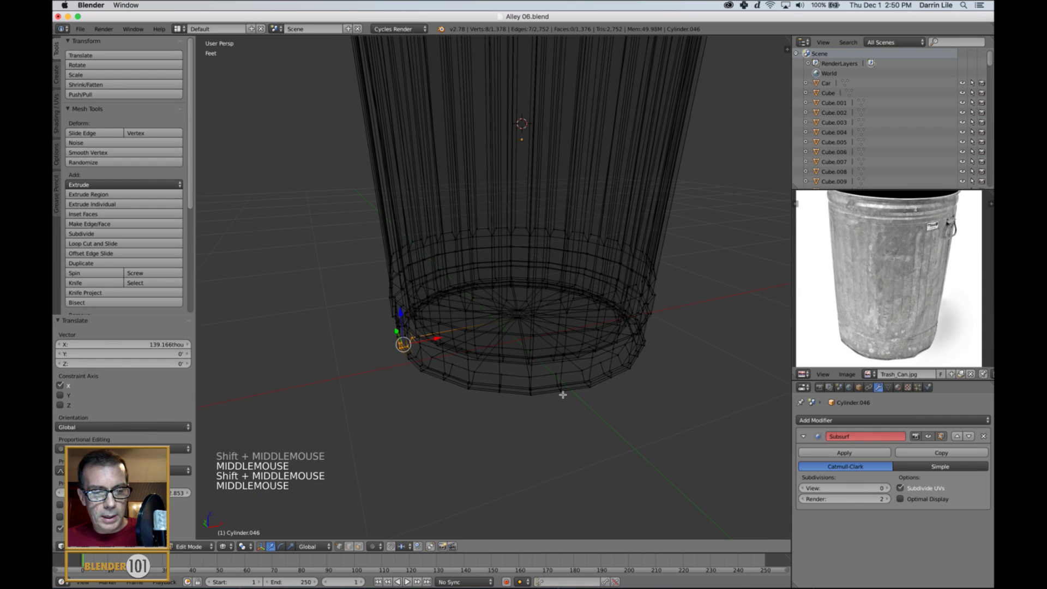
key("a")
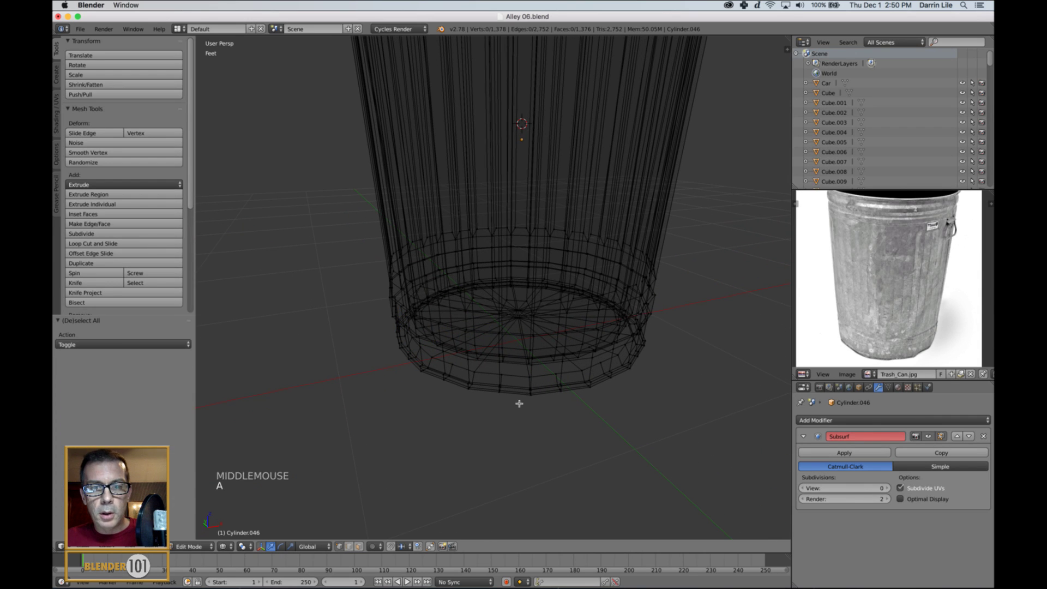
Step: Dent a second spot on the can's bottom rim by moving its vertices about 127 thou along Y
left_click(490, 369, "ctrl")
left_click(513, 389, "ctrl")
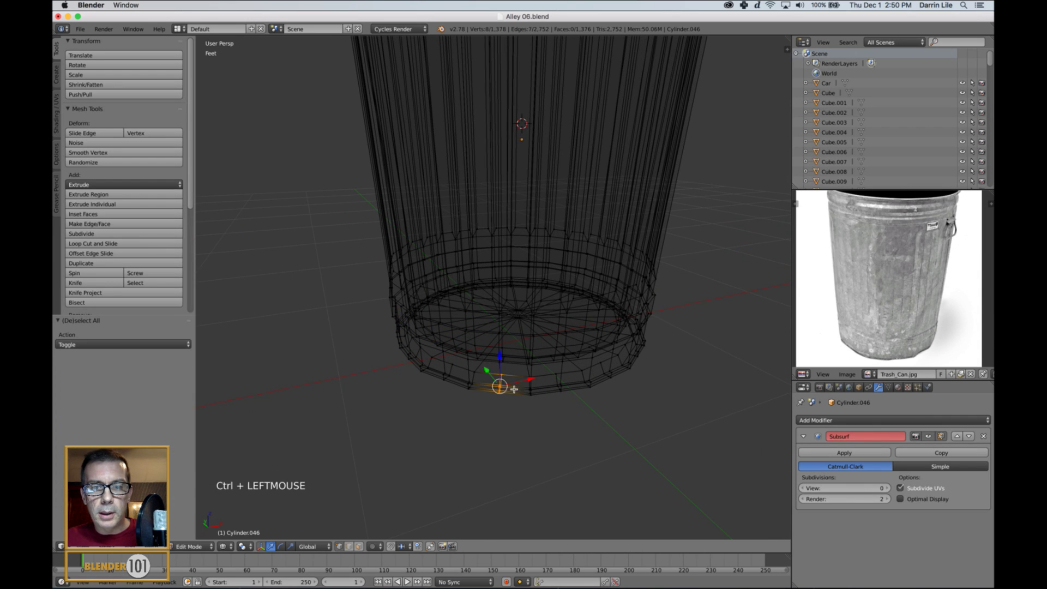
left_click_drag(531, 385, 486, 374)
key("z")
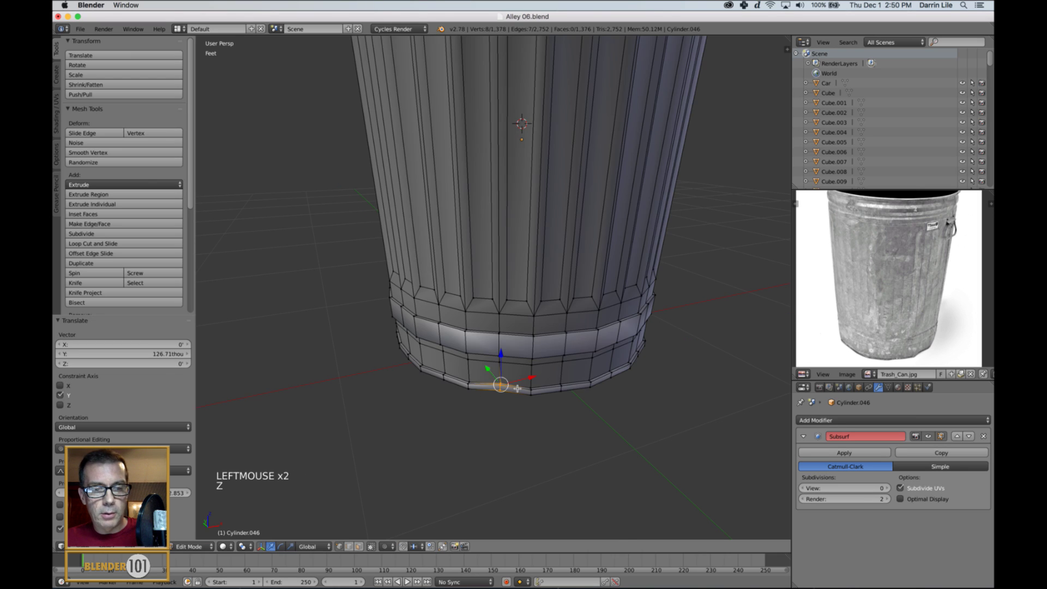
scroll(516, 390, "down", 4)
key("a")
Step: Dent a third spot on the can's bottom rim by moving its vertices about 274 thou along X
middle_click_drag(542, 406, 573, 378)
scroll(567, 396, "up", 1)
scroll(556, 379, "up", 2)
key("z")
scroll(565, 396, "up", 1)
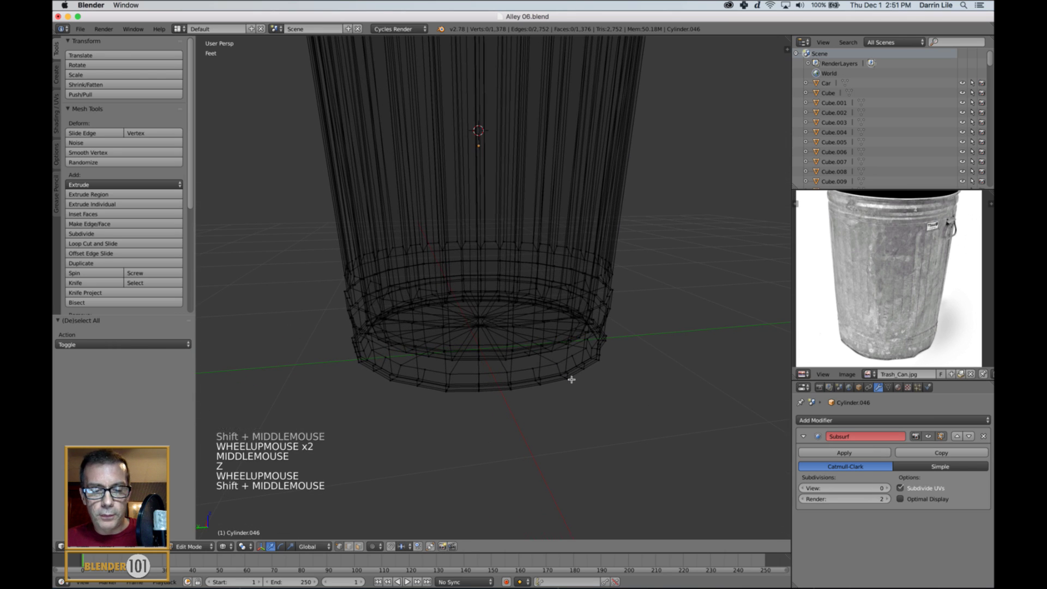
left_click(497, 380, "ctrl")
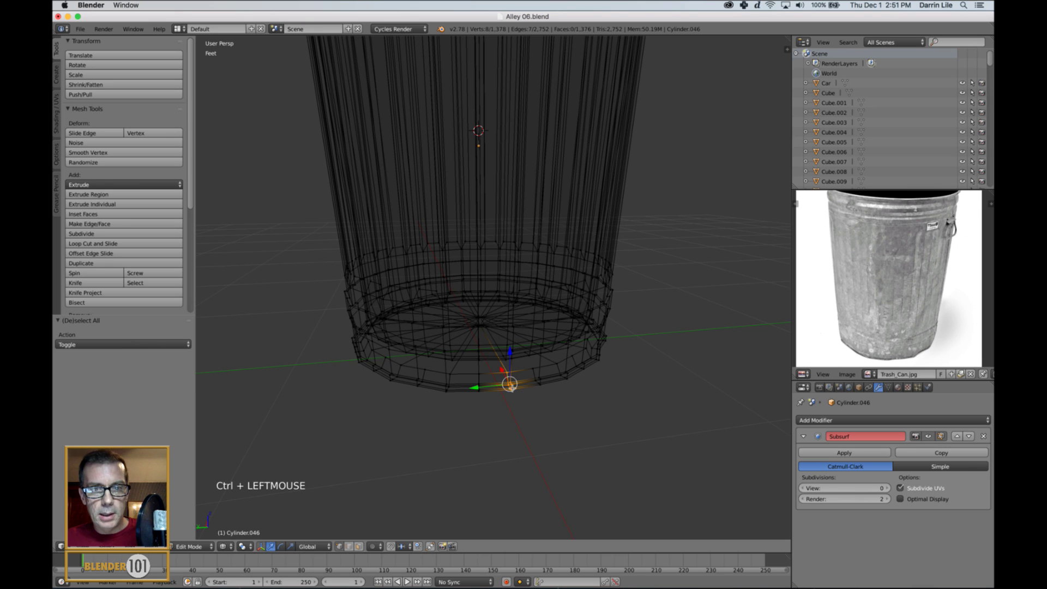
left_click_drag(501, 375, 503, 376)
key("z")
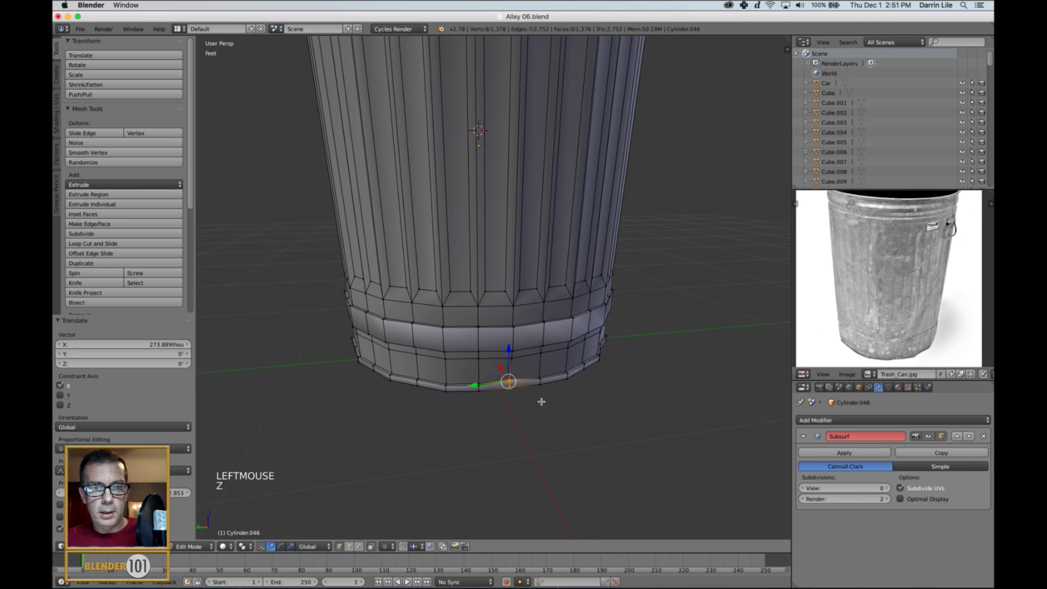
scroll(542, 403, "down", 4)
key("a")
Step: Return to Object Mode, set the Subsurf View subdivisions to 2 and select the can
key("Tab")
scroll(542, 367, "down", 3)
middle_click_drag(542, 367, 596, 298)
scroll(554, 362, "up", 3)
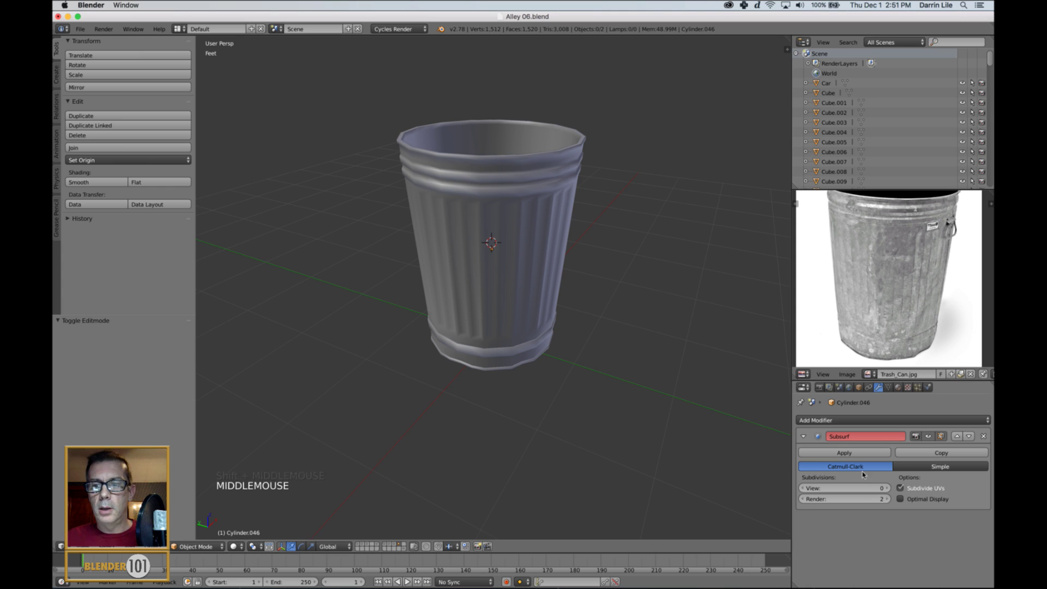
left_click(887, 489)
left_click(887, 489)
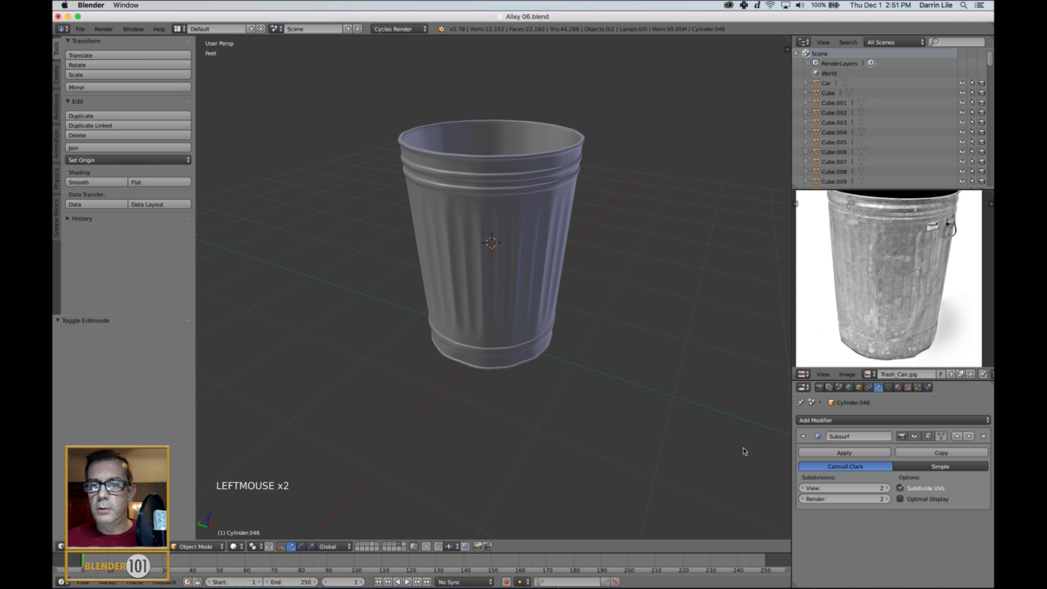
key("a")
Step: Unhide all hidden objects and select the lid on top of the can
middle_click_drag(582, 407, 606, 401)
scroll(894, 289, "down", 1)
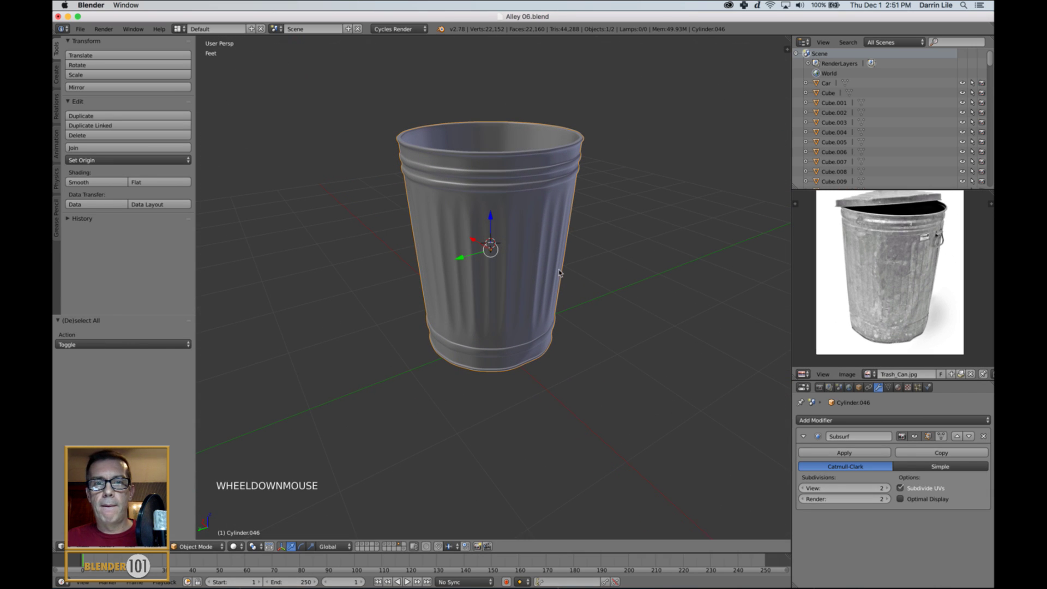
middle_click_drag(545, 242, 528, 295, "shift")
scroll(526, 309, "down", 1)
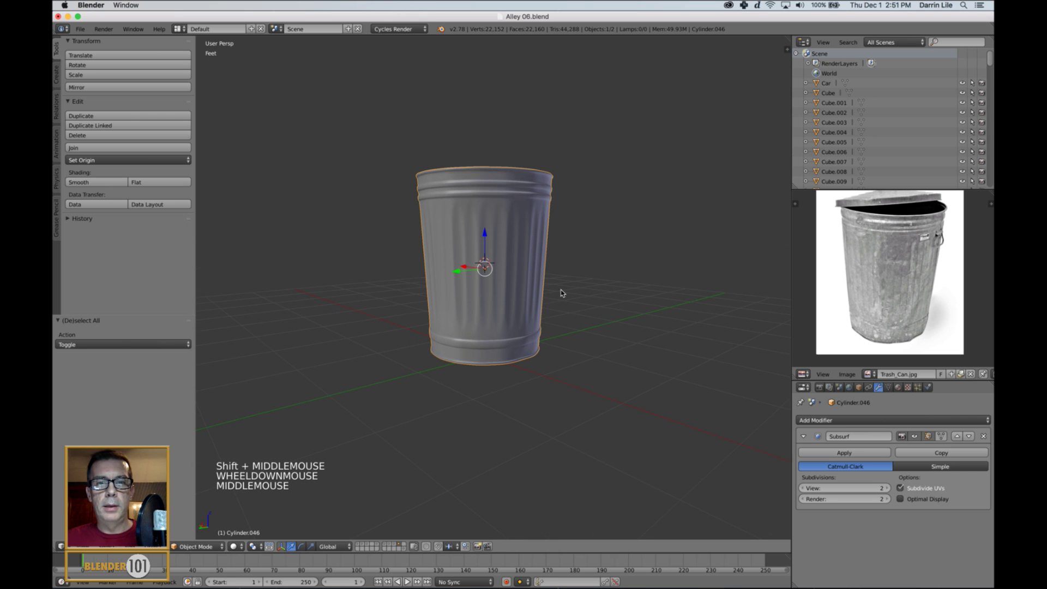
middle_click_drag(524, 367, 528, 367)
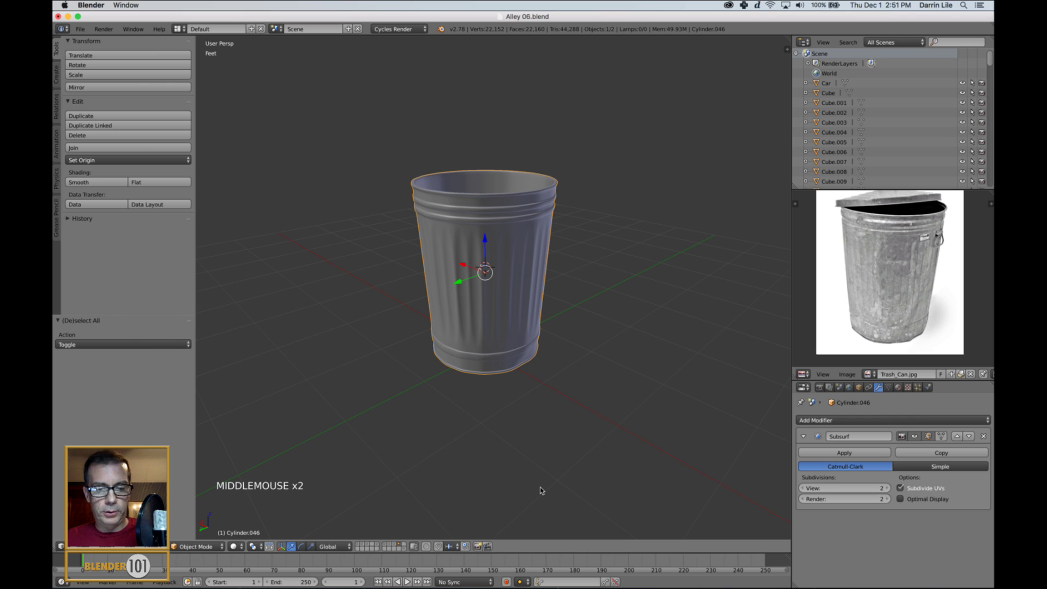
key("alt+h")
middle_click_drag(554, 427, 572, 479, "shift")
right_click(537, 238)
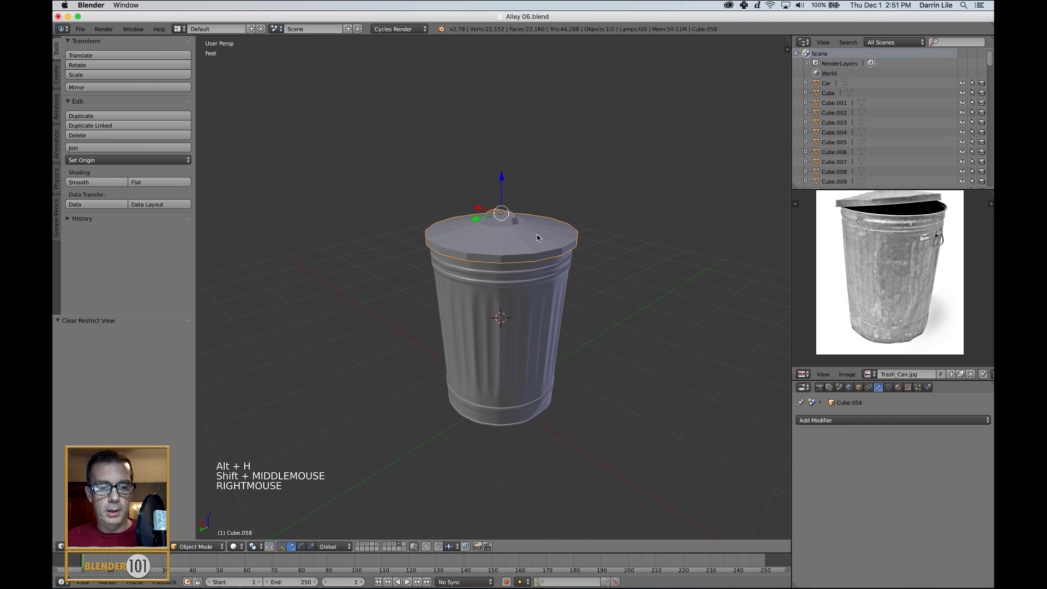
Step: Isolate the lid by hiding all other objects and open its mesh for editing in face select mode
key("shift+h")
scroll(545, 260, "up", 2)
scroll(554, 261, "up", 3)
middle_click_drag(567, 218, 565, 270, "shift")
scroll(564, 269, "down", 1)
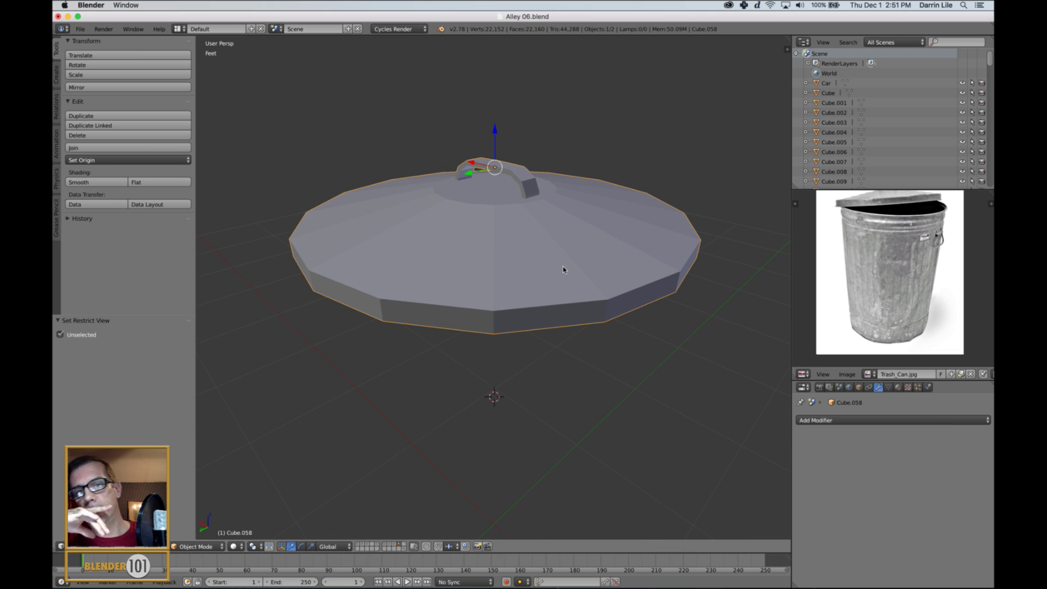
key("Tab")
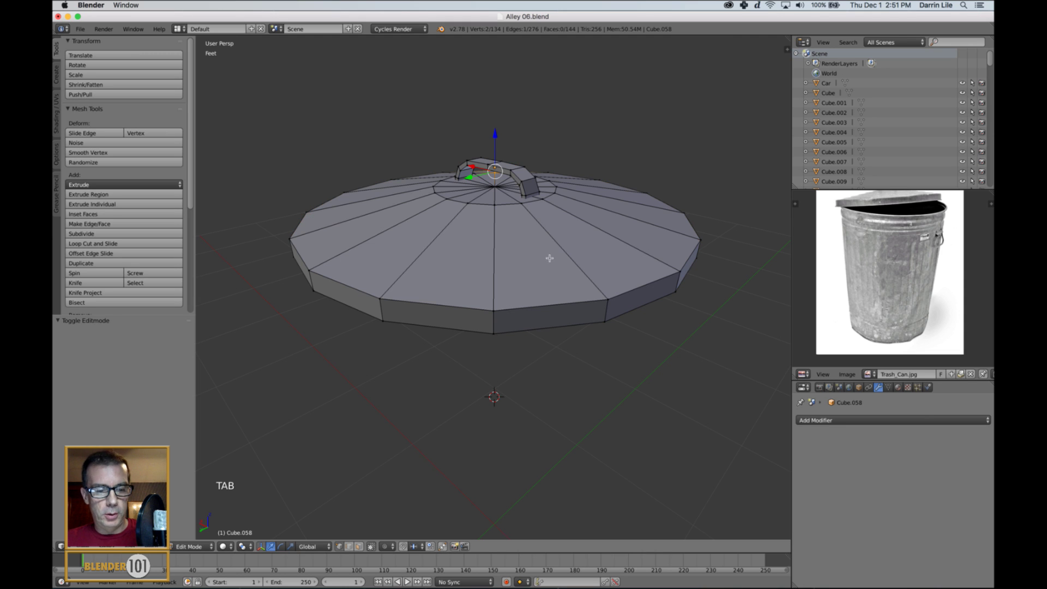
mouse_move(549, 258)
middle_mouse_down()
mouse_move(548, 234)
mouse_move(552, 257)
middle_mouse_up()
key("ctrl+Tab")
left_click(542, 254)
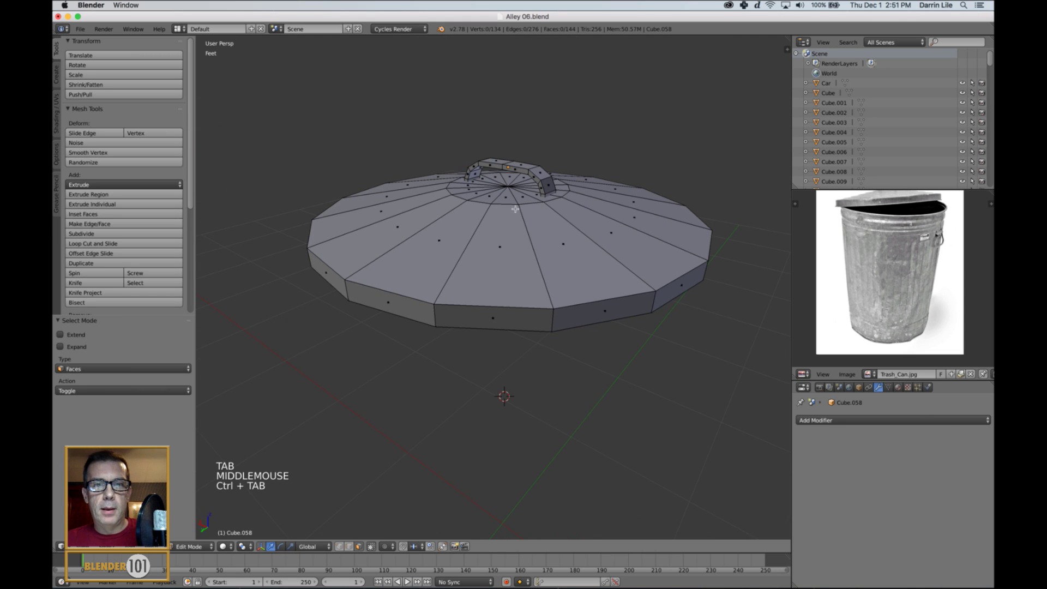
Step: Circle-select the inner circle of faces around the center of the lid's top, beneath the handle
middle_click_drag(514, 209, 526, 227)
scroll(522, 227, "up", 2)
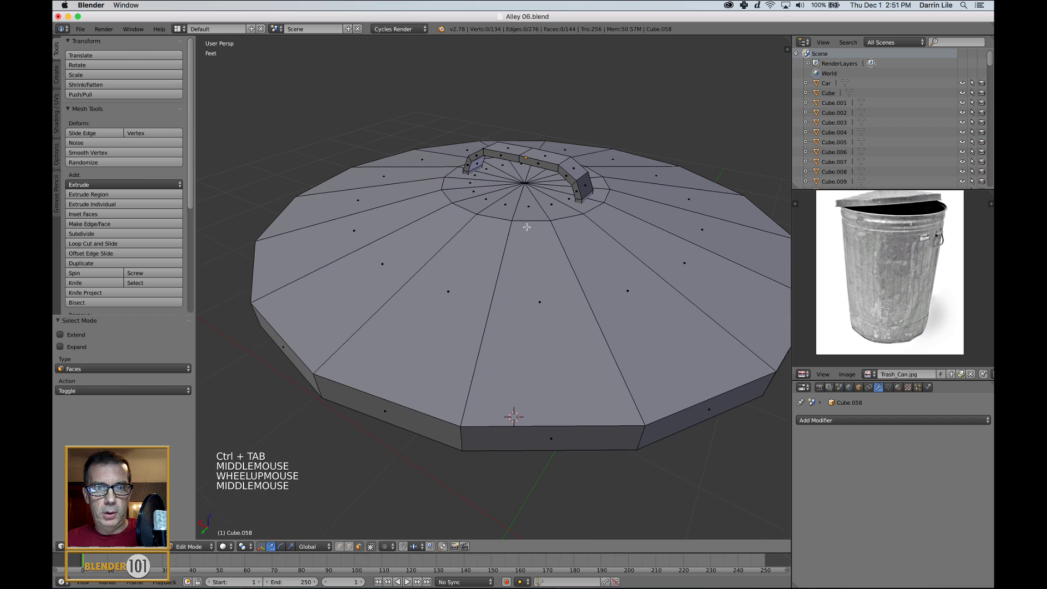
key("c")
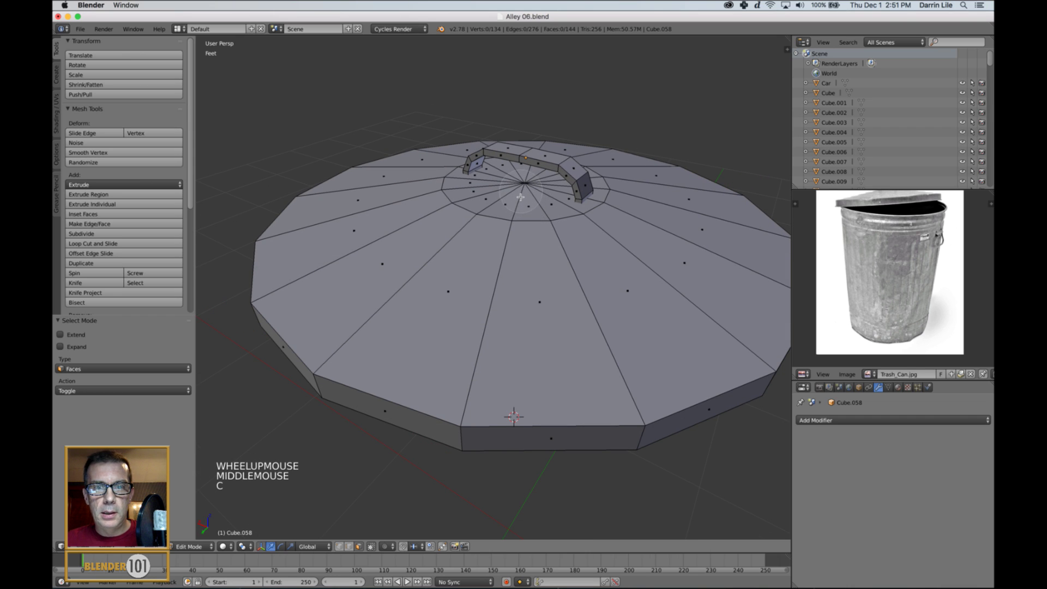
left_click_drag(521, 196, 521, 198)
right_click(551, 241)
middle_click_drag(552, 241, 551, 241)
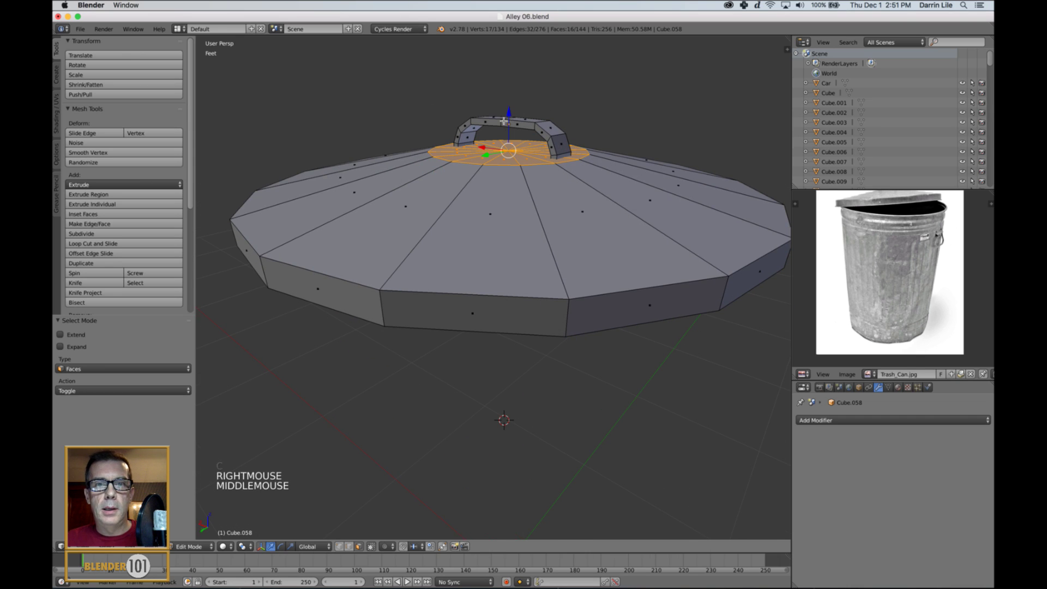
left_click_drag(504, 121, 509, 126)
mouse_move(509, 126)
middle_mouse_down()
mouse_move(570, 252)
mouse_move(580, 247)
middle_mouse_up()
key("super+z")
Step: Add the matching center faces on the lid's underside to the selection and lower them all about 256 thou along Z
key("c")
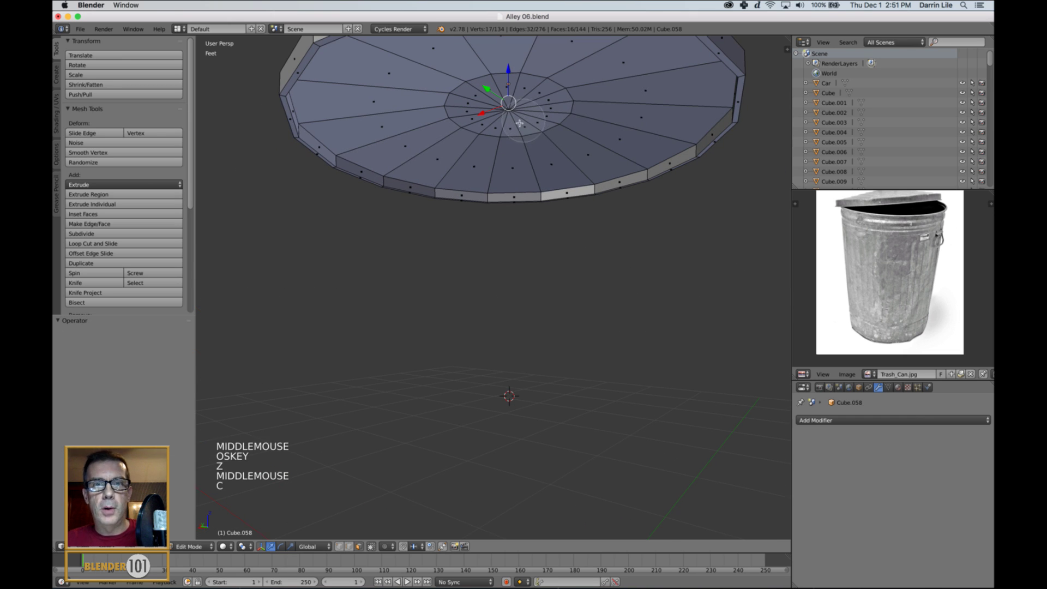
left_click_drag(510, 116, 524, 120)
right_click(552, 143)
middle_click_drag(551, 143, 534, 101)
left_click_drag(513, 117, 520, 188)
scroll(520, 188, "down", 3)
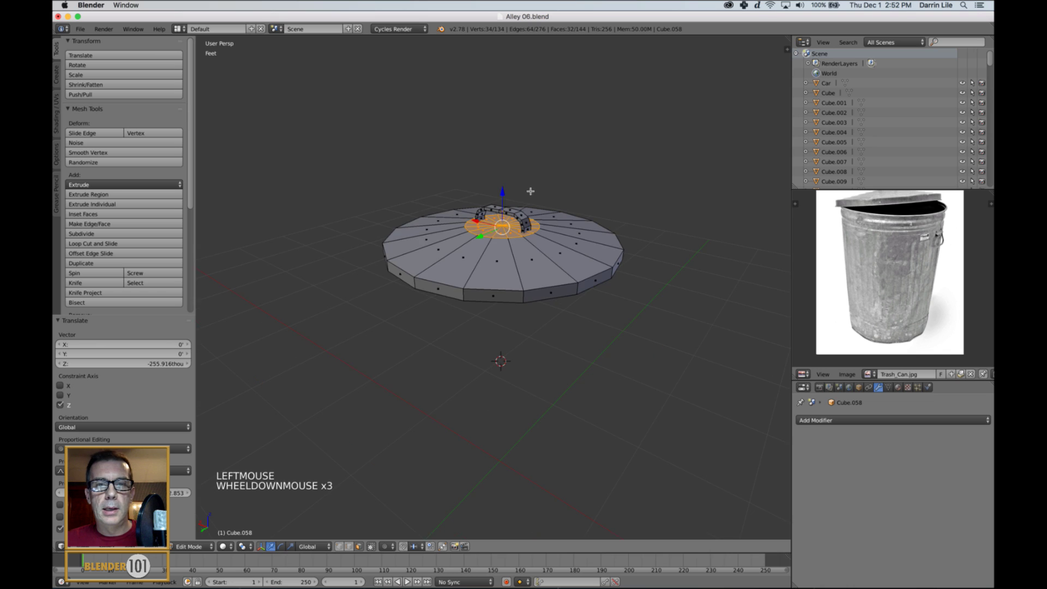
Step: Check the lid's ridges in the reference photo and add five evenly spaced loop cuts around the lid's sloped top
middle_click_drag(530, 191, 556, 262)
scroll(509, 253, "up", 2)
scroll(879, 261, "up", 1)
middle_click_drag(879, 262, 900, 302)
scroll(903, 261, "up", 2)
scroll(900, 302, "up", 1)
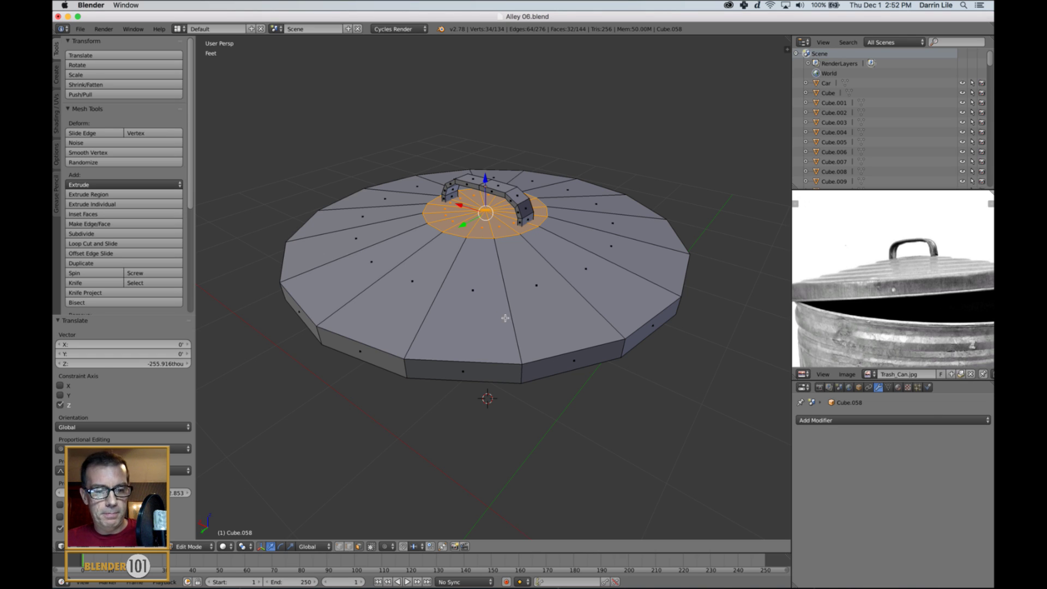
key("a")
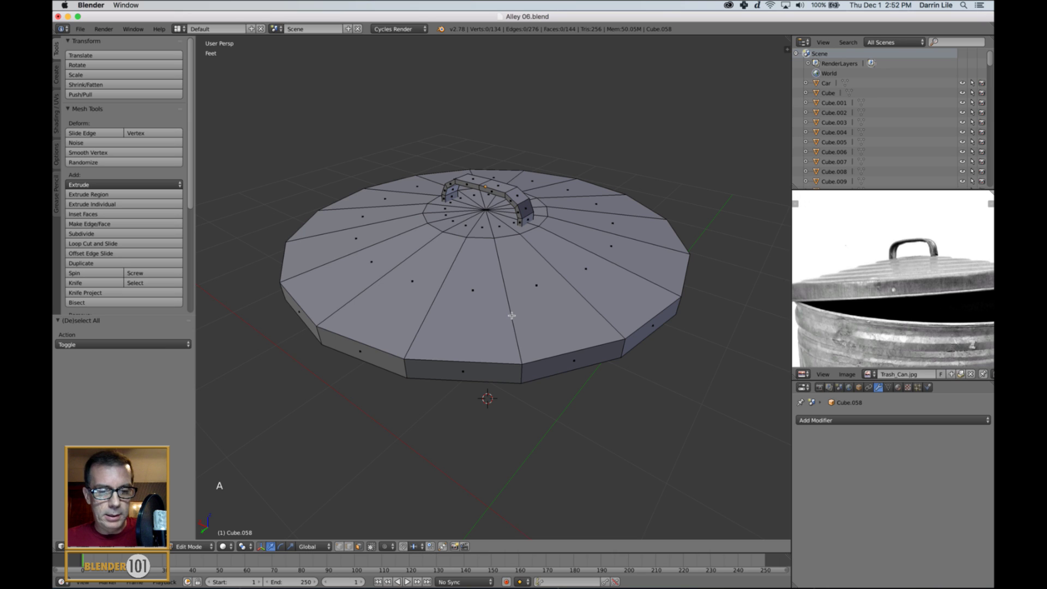
key("ctrl+r")
scroll(512, 315, "up", 4)
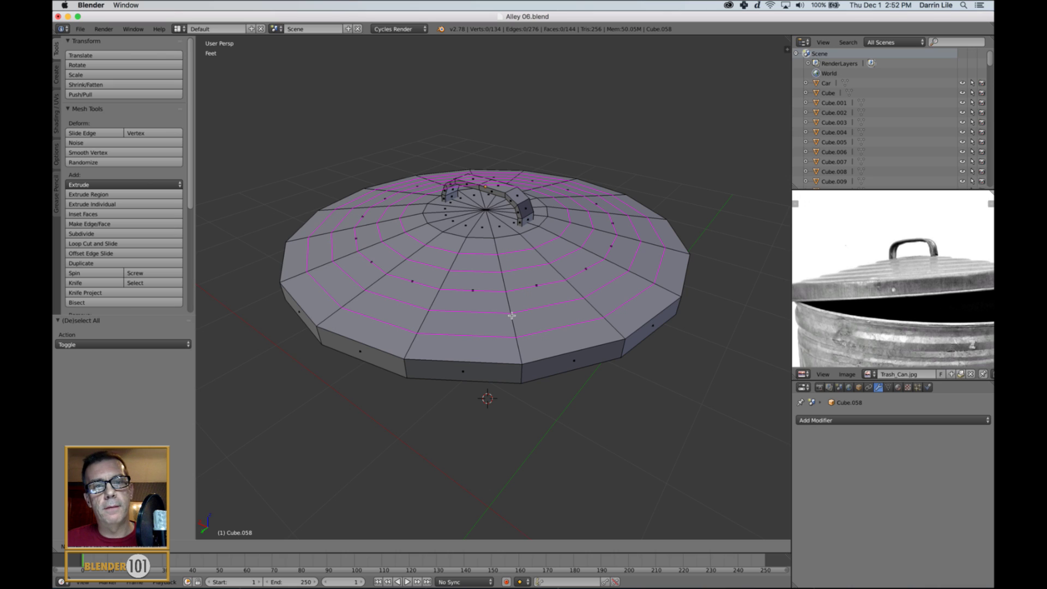
left_click(511, 315)
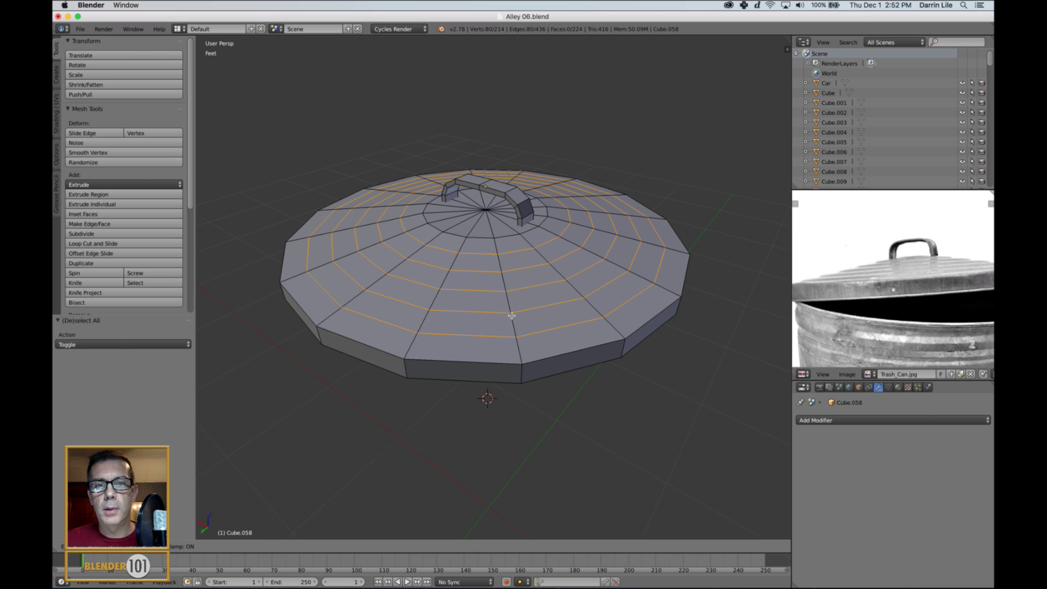
left_click(512, 315)
Step: Select the lid's top faces in face select mode, taking five face rings and the center circle but leaving out the outermost ring
key("ctrl+Tab")
left_click(481, 313)
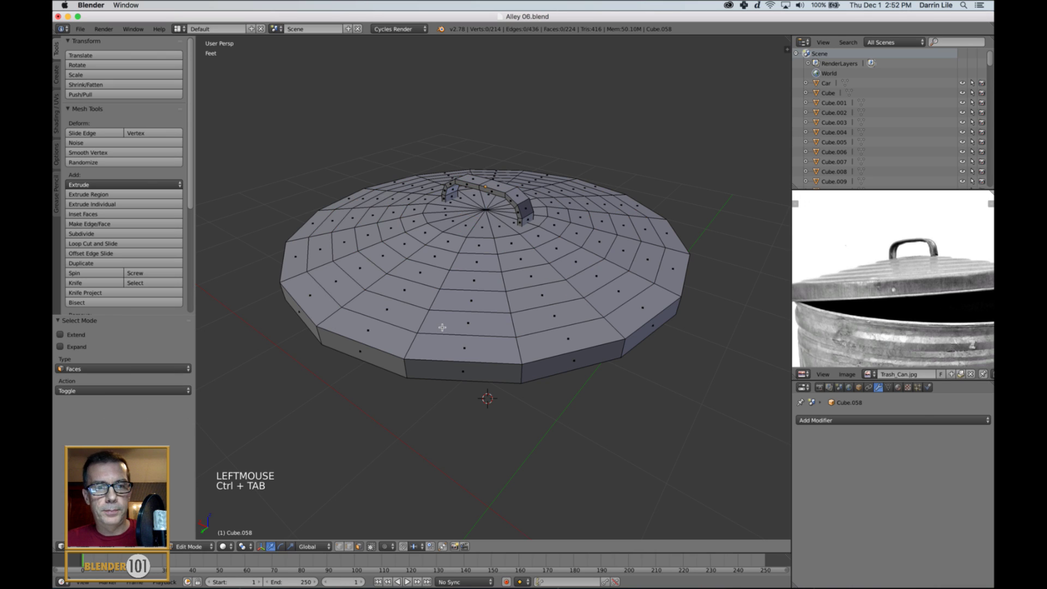
right_click(409, 318, "shift")
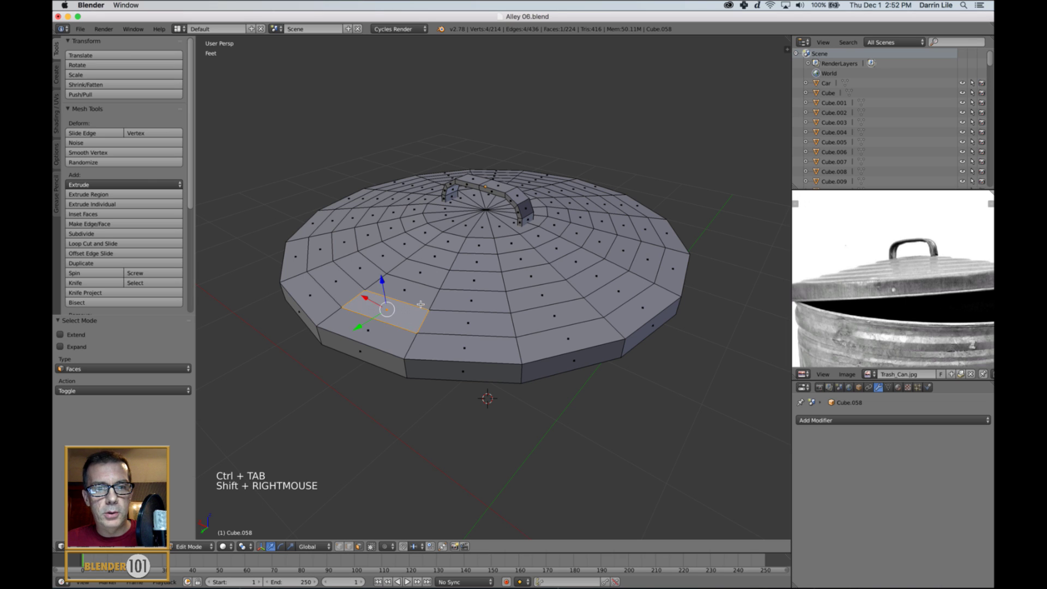
right_click(421, 303, "shift")
right_click(423, 323, "alt")
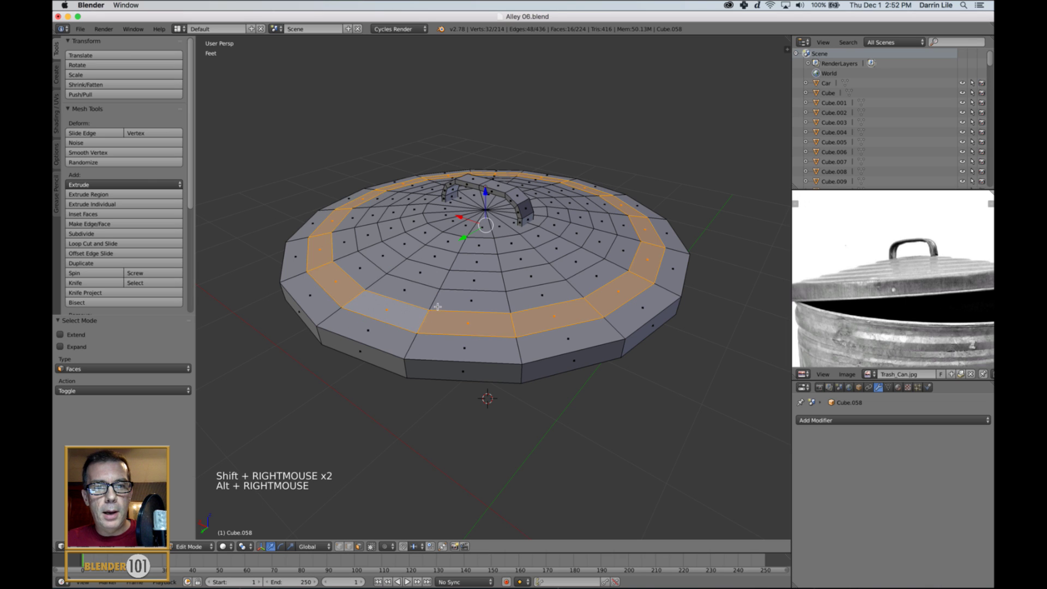
right_click(437, 306, "alt+shift")
right_click(447, 288, "alt+shift")
right_click(452, 269, "alt+shift")
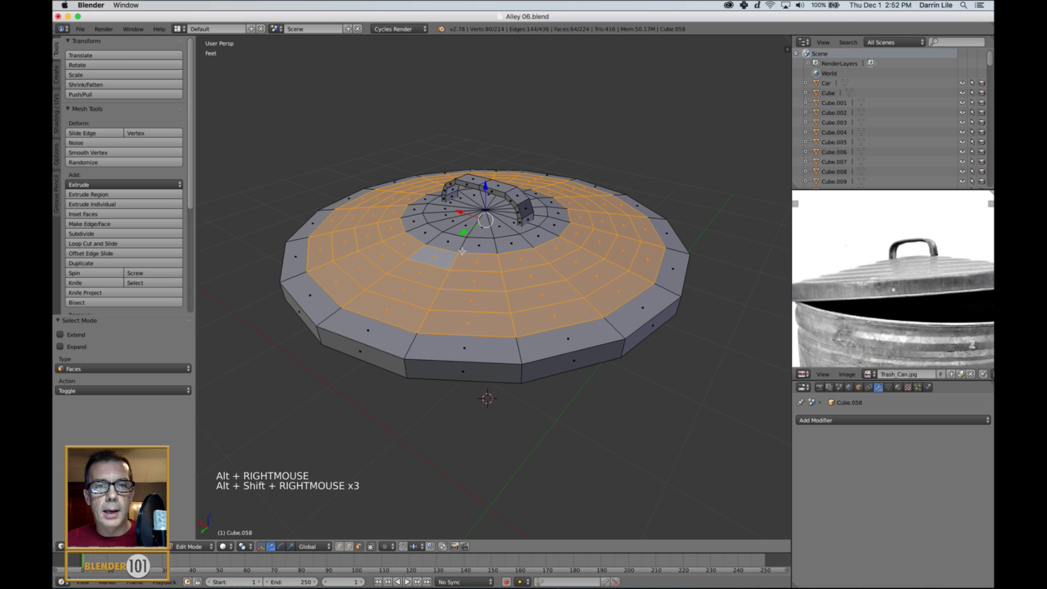
right_click(462, 251, "alt+shift")
right_click(456, 247, "alt+shift")
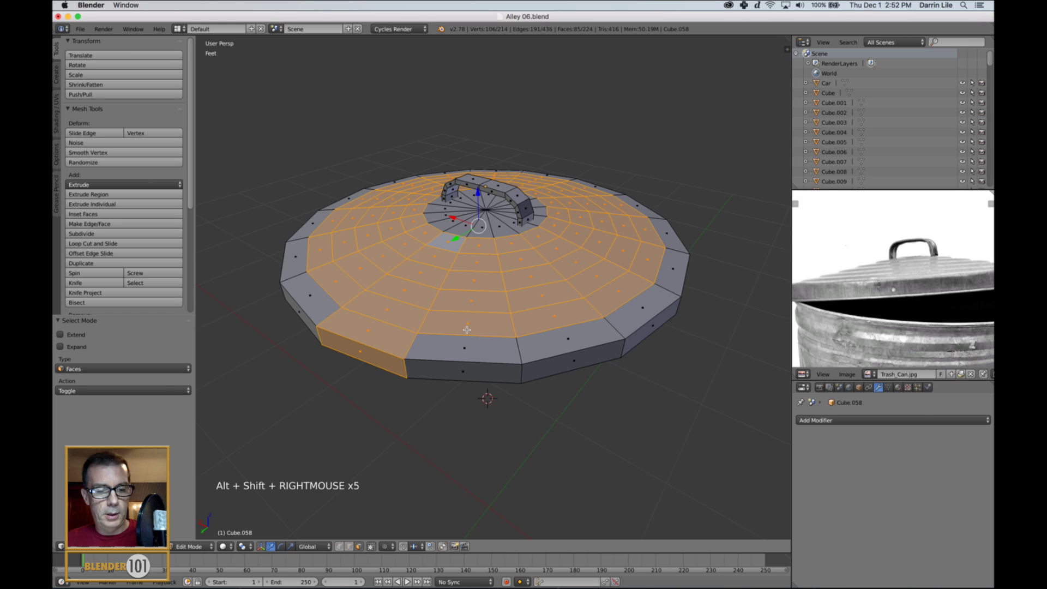
key("super+z")
key("c")
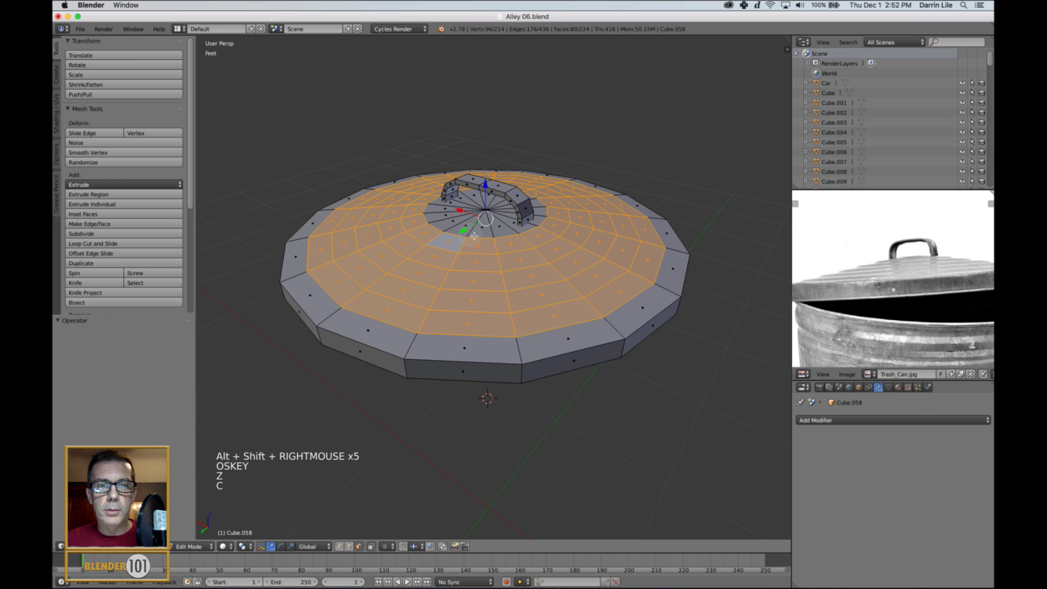
left_click(486, 219)
Step: Extrude the selected top faces of the lid upward about 231 thou along Z to form the first tier
mouse_move(524, 347)
middle_mouse_down()
mouse_move(526, 335)
mouse_move(521, 360)
middle_mouse_up()
scroll(521, 360, "up", 2)
scroll(536, 332, "down", 3)
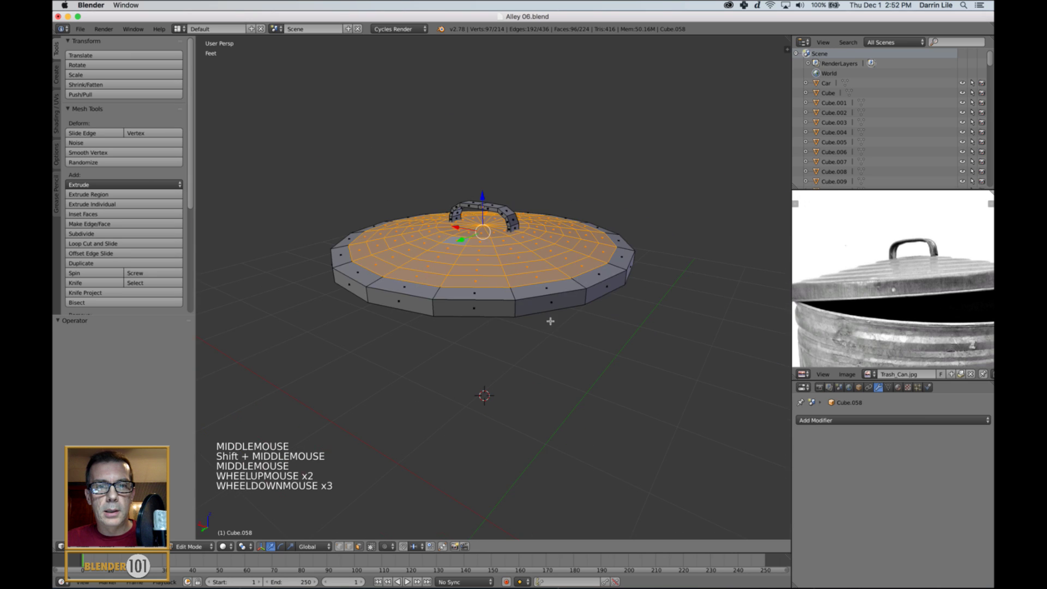
middle_click_drag(549, 320, 562, 356)
scroll(548, 346, "up", 1)
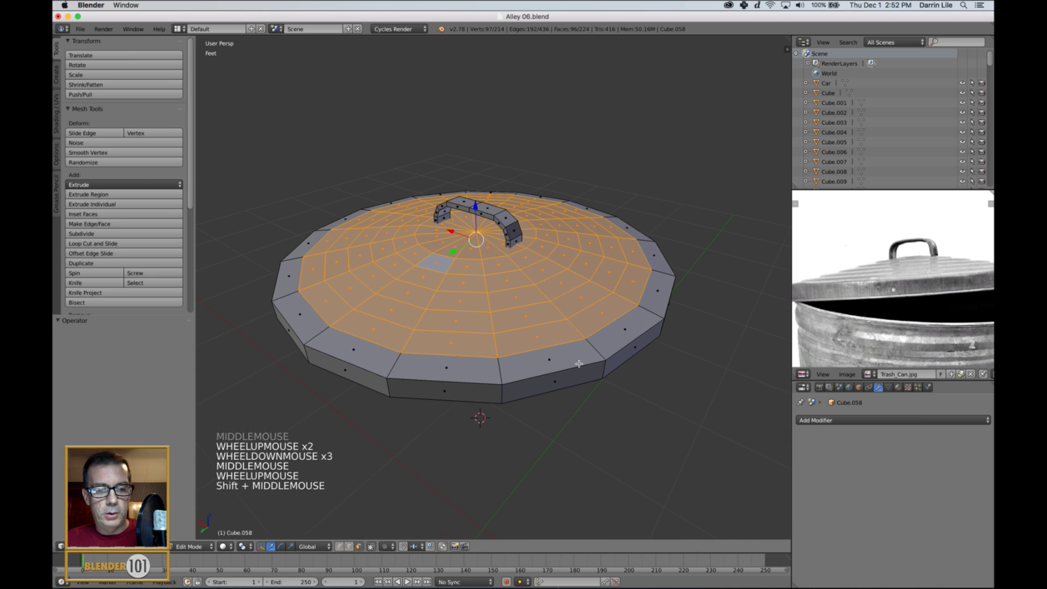
key("e")
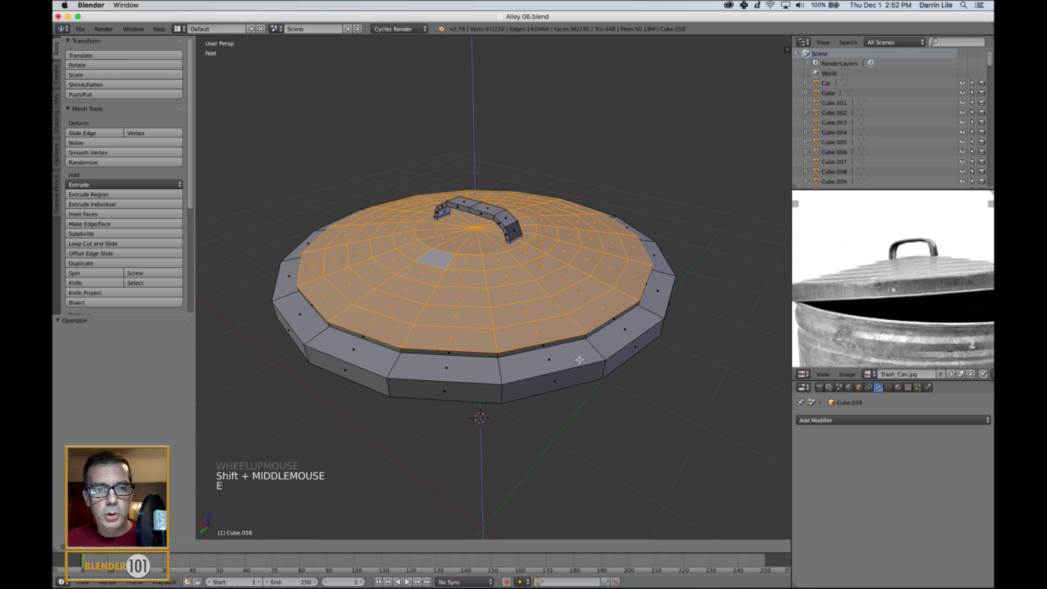
left_click(516, 279)
Step: Form the second and third tiers, deselecting the outer selected ring before each extrusion and raising them about 199 and 169 thou along Z
right_click(407, 337, "alt+shift")
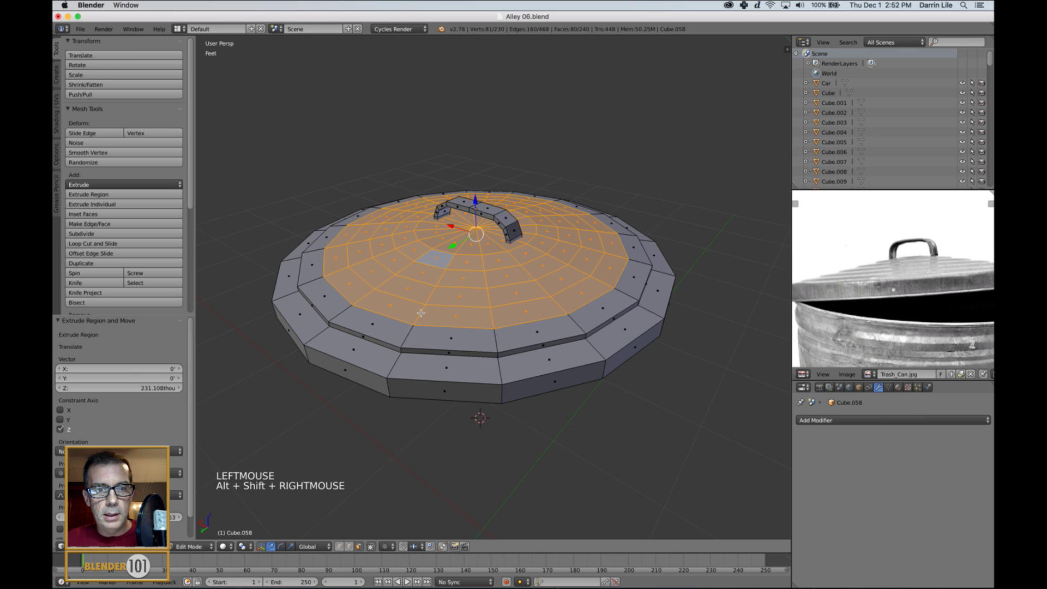
key("e")
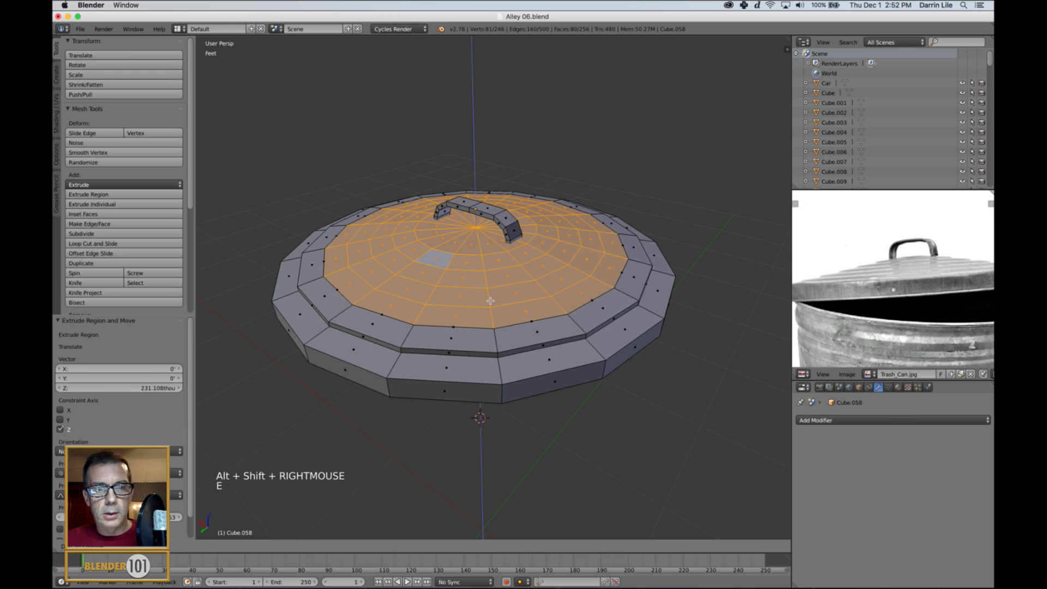
left_click(462, 295)
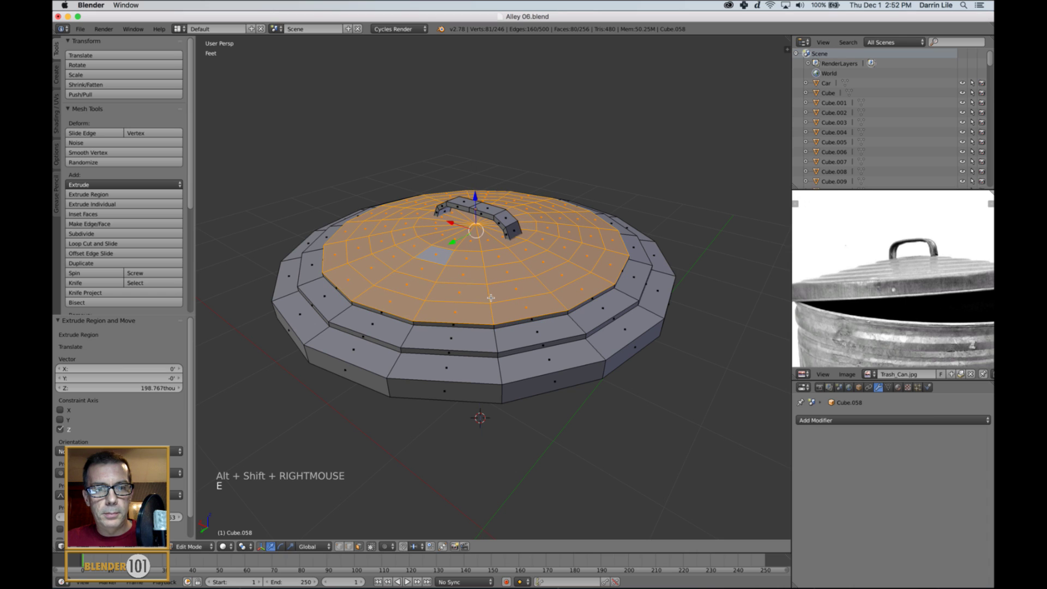
right_click(419, 309, "alt+shift")
key("e")
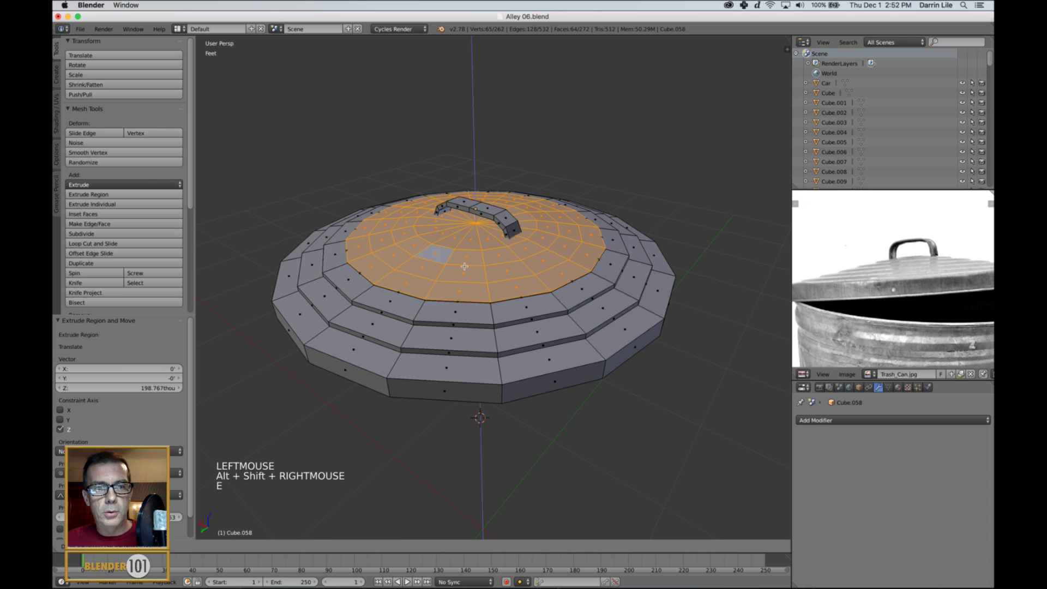
left_click(462, 256)
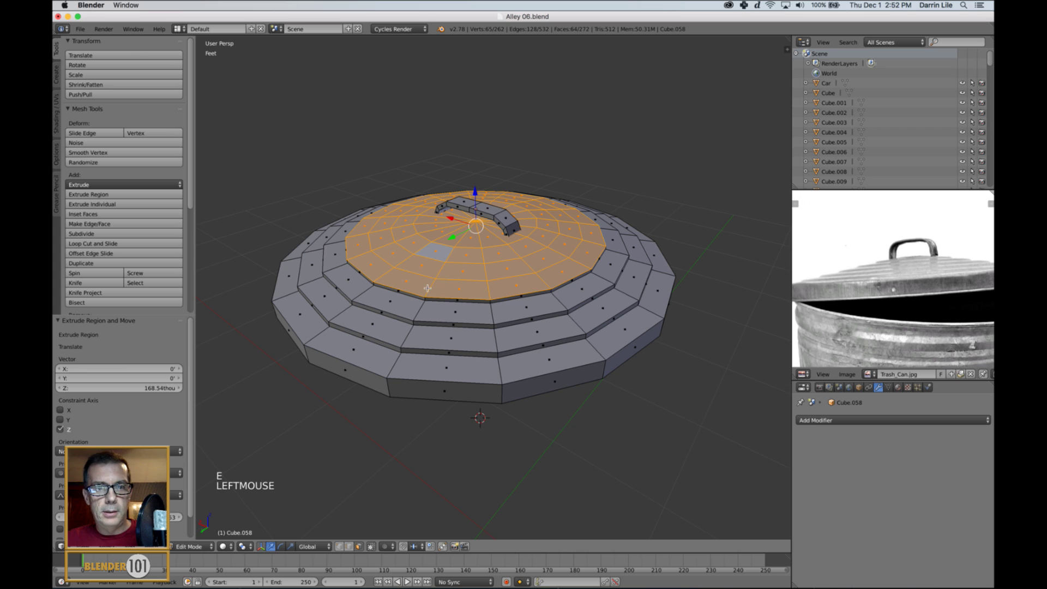
Step: Extrude the fourth tier about 166 thou and a fifth slightly upward, deselecting one more outer ring each time, and return to Object Mode
right_click(458, 278, "alt+shift")
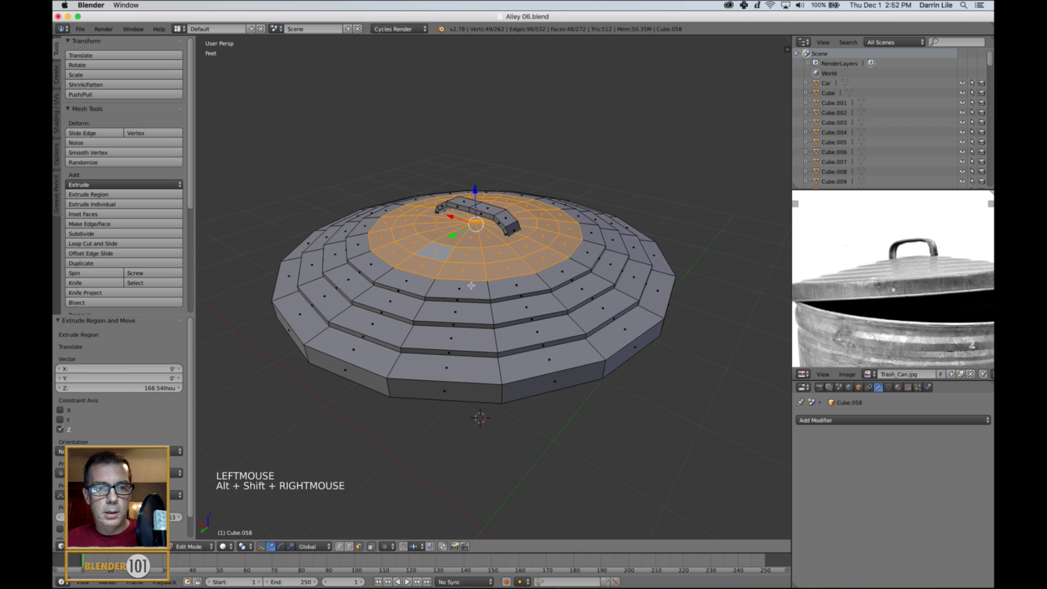
key("e")
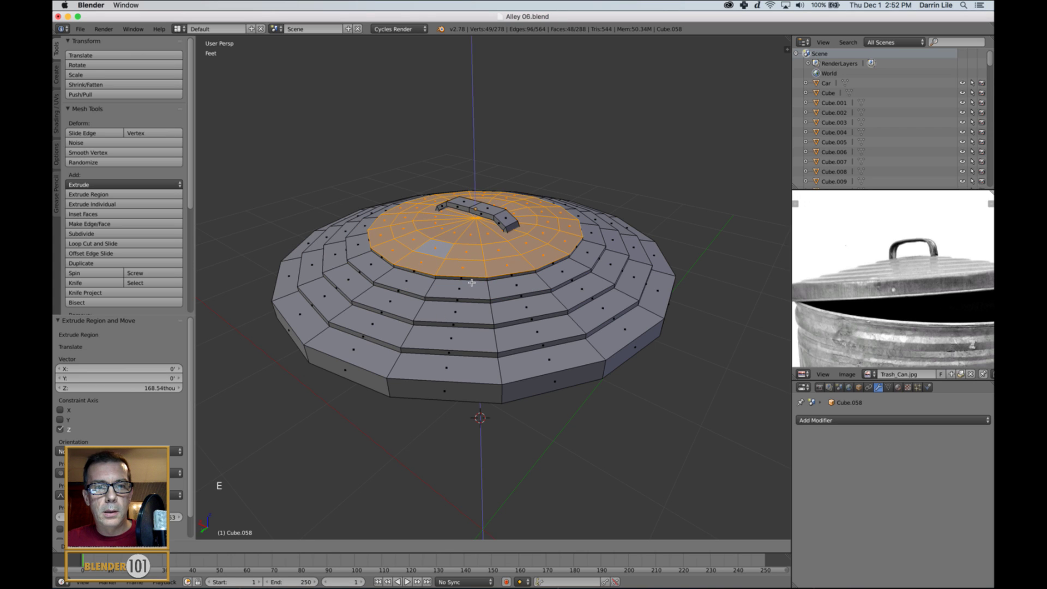
left_click(469, 280)
right_click(442, 270, "alt")
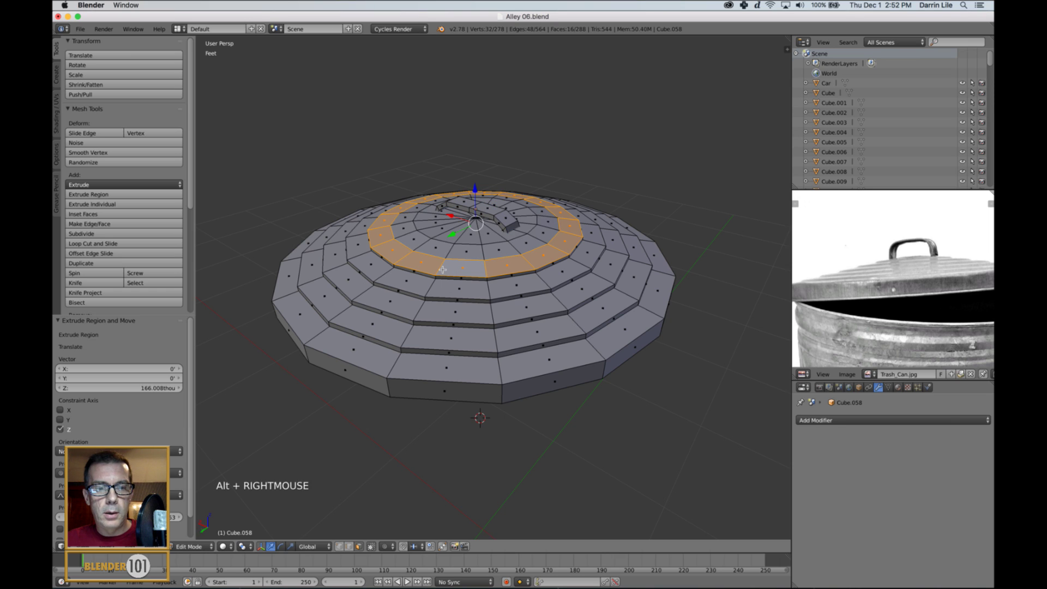
key("super+z")
right_click(443, 270, "alt+shift")
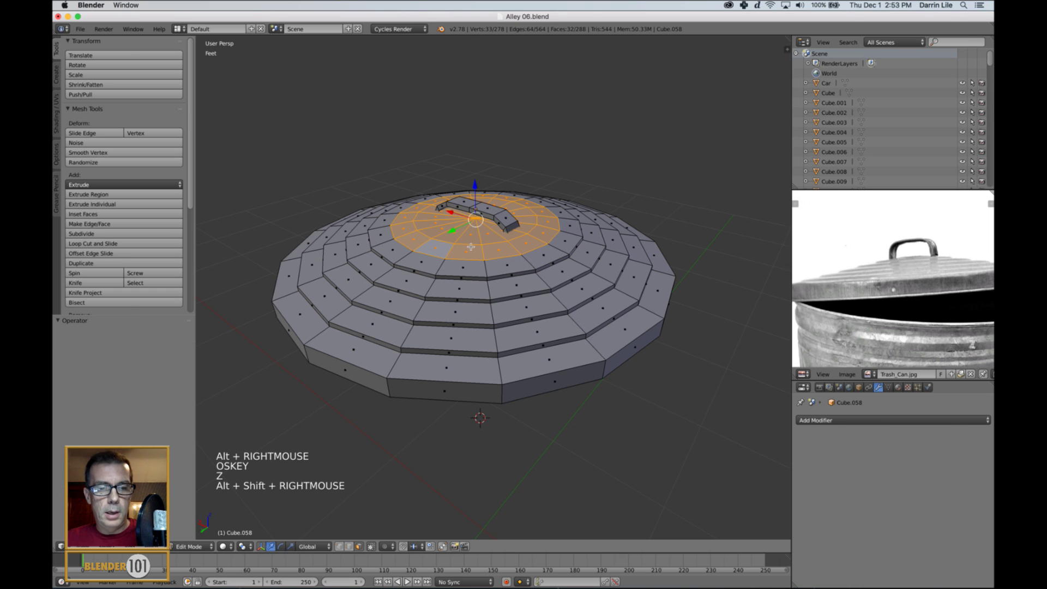
key("e")
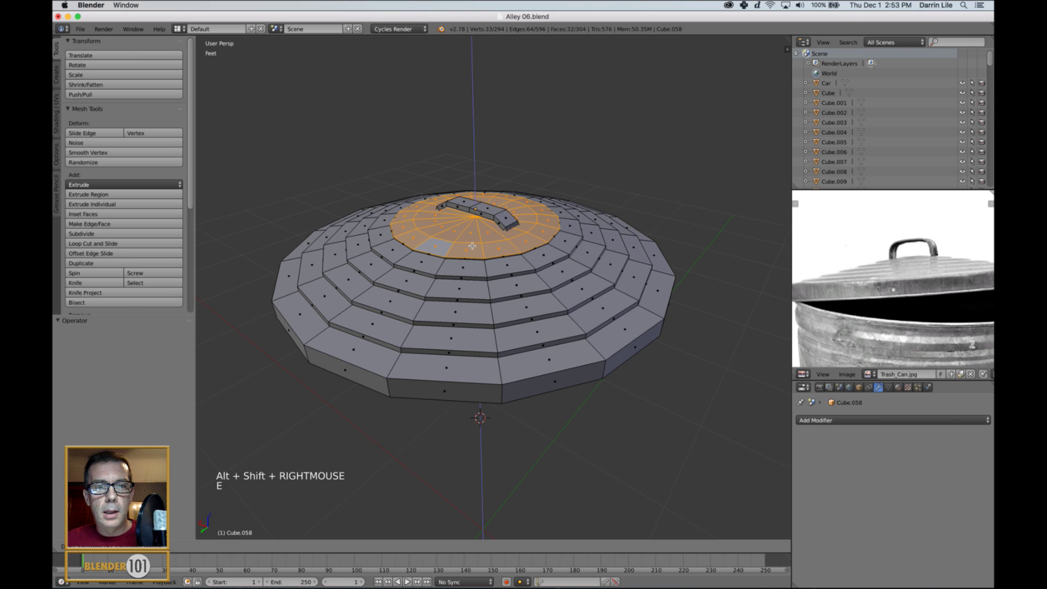
left_click(472, 247)
key("a")
key("Tab")
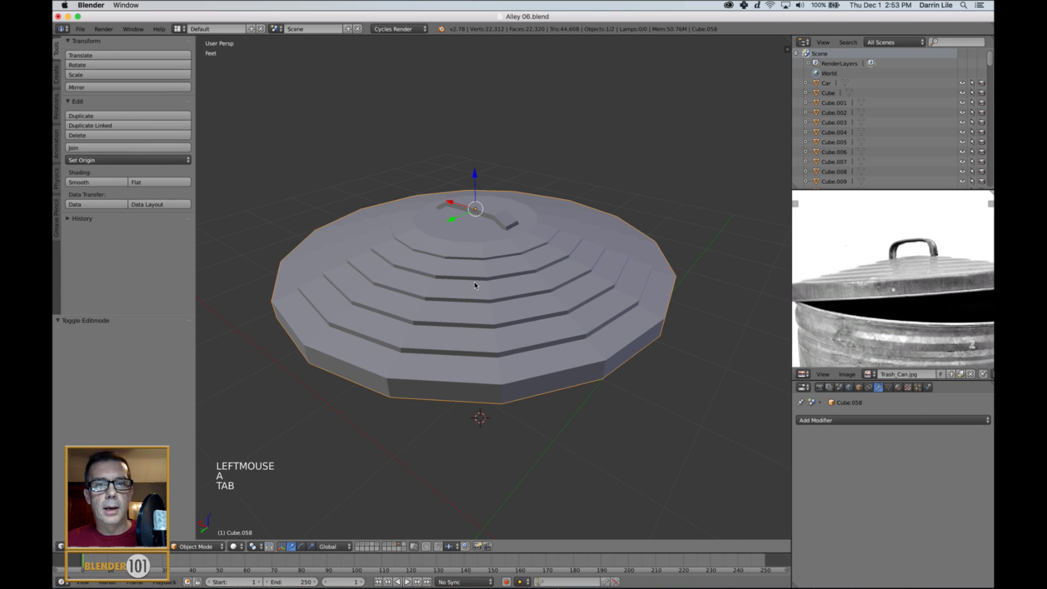
Step: Select the whole linked handle in Edit Mode and raise it about 726 thou along Z above the lid's stepped top
scroll(474, 284, "up", 2)
key("Tab")
middle_click_drag(470, 288, 470, 293)
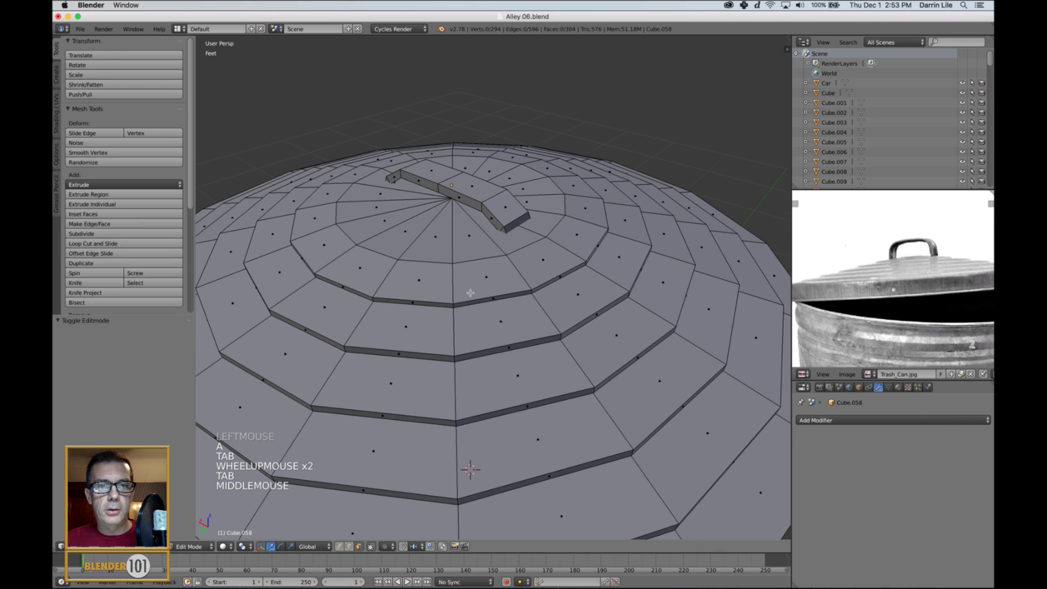
key("l")
key("l")
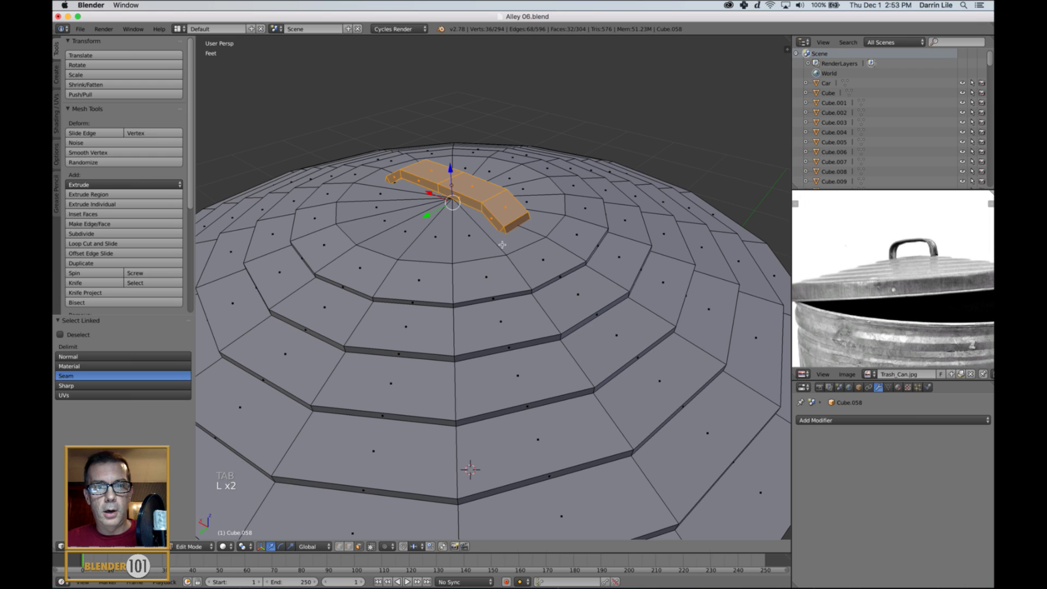
middle_click_drag(503, 211, 504, 169)
left_click_drag(485, 133, 486, 104)
scroll(594, 260, "down", 3)
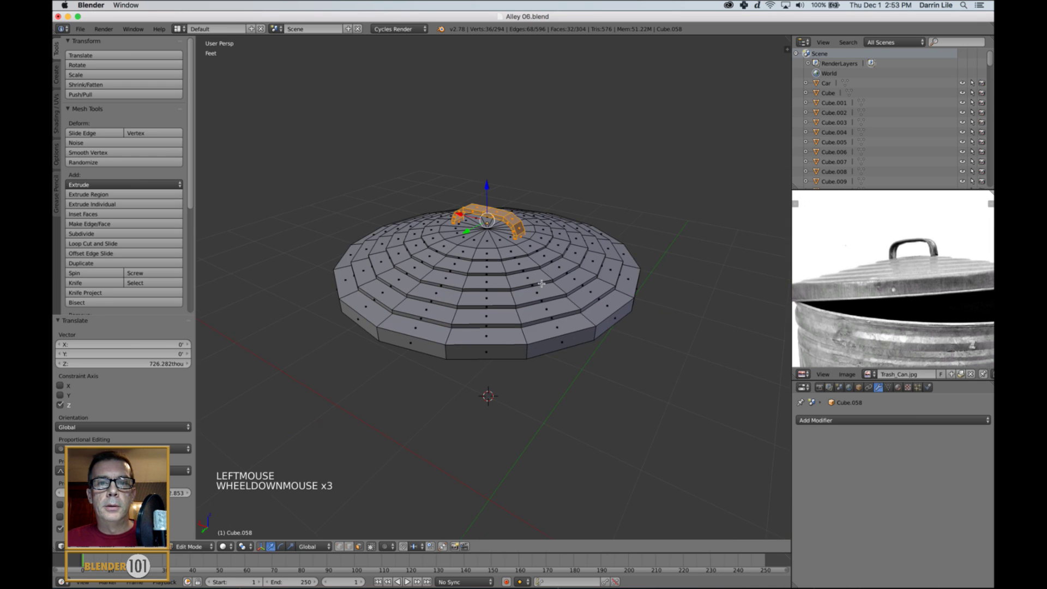
Step: Return to Object Mode and add a Subdivision Surface modifier to the lid with a view level of 2
middle_click_drag(541, 284, 564, 322)
scroll(542, 270, "down", 2)
key("Tab")
scroll(559, 313, "up", 2)
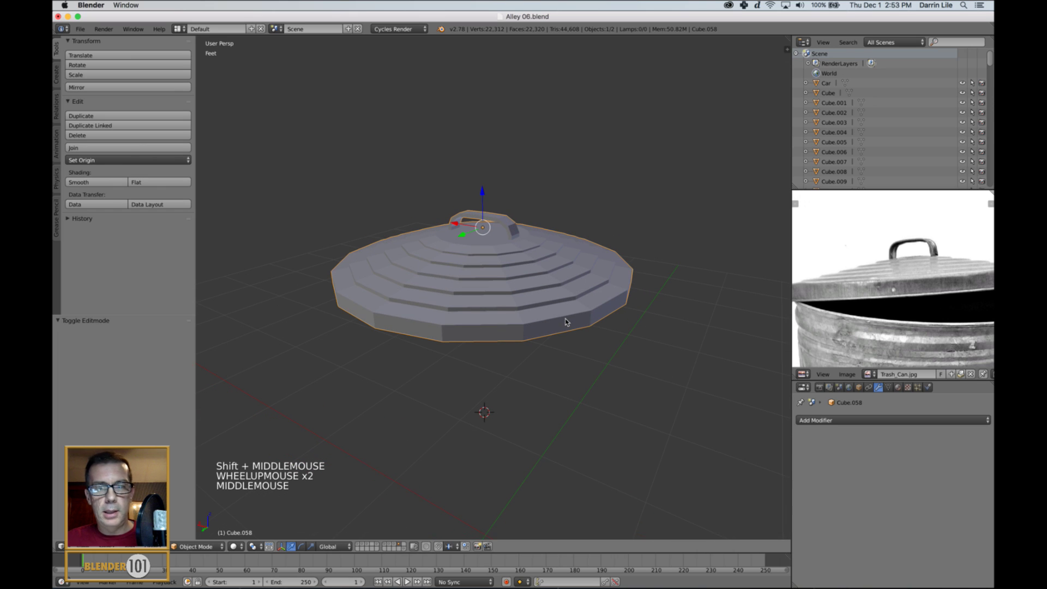
left_click(915, 423)
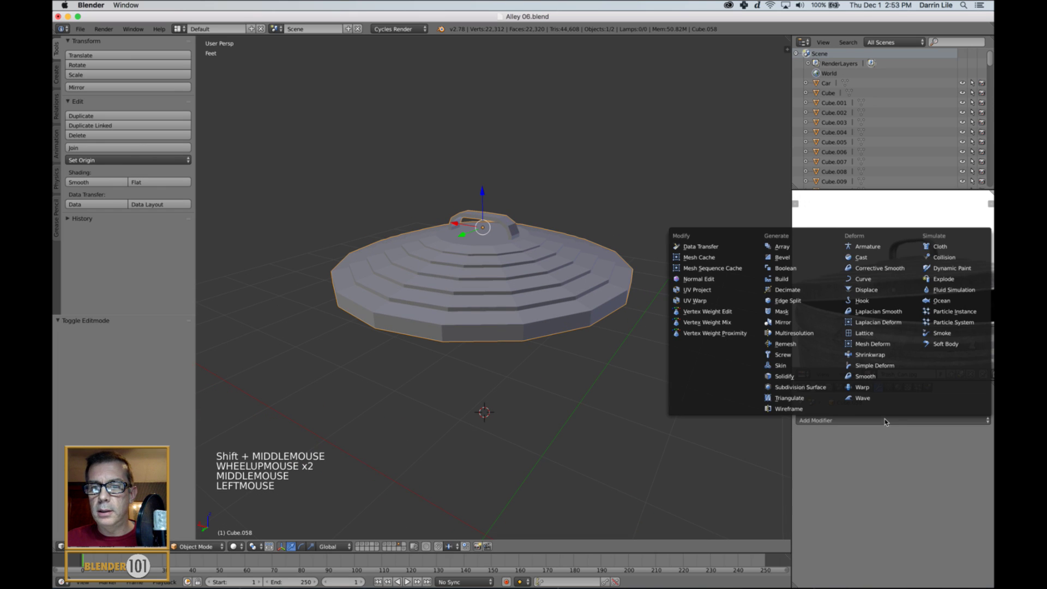
left_click(799, 387)
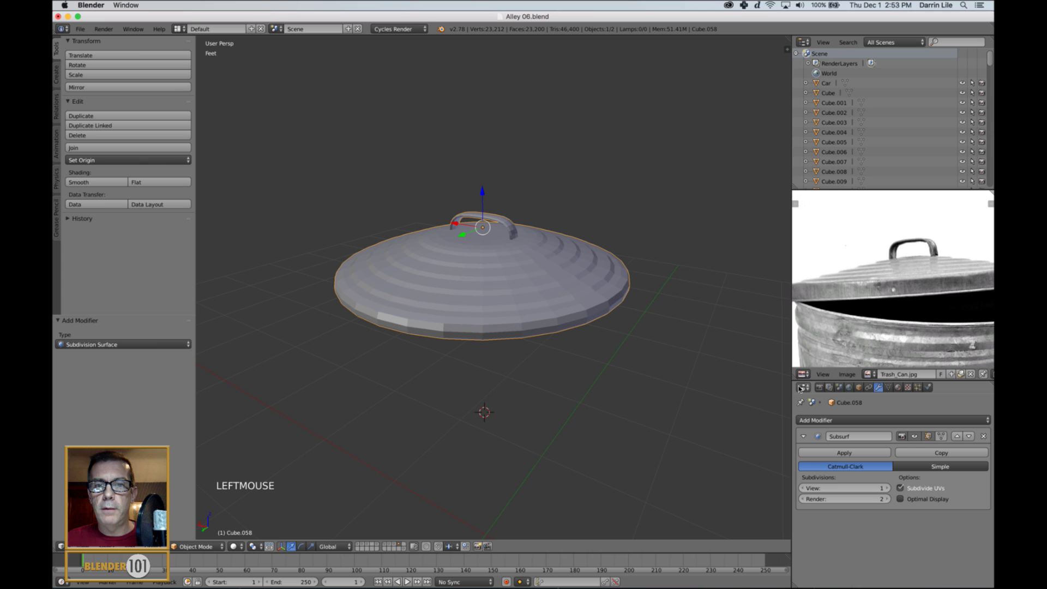
left_click(887, 488)
Step: Add two edge loops around the vertical side of the lid's rim in Edit Mode, with everything else deselected
scroll(661, 394, "up", 3)
key("Tab")
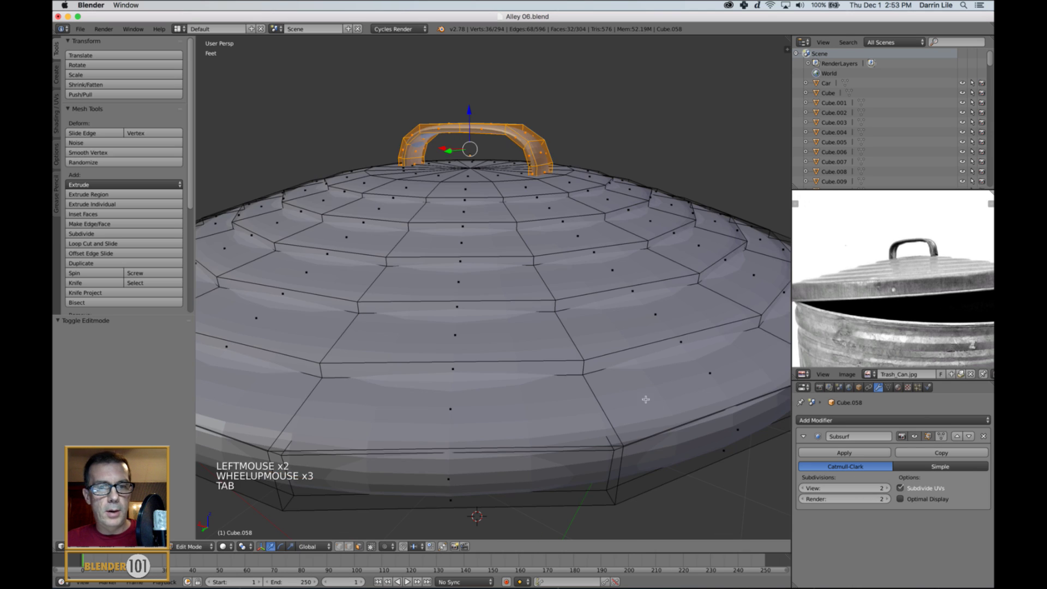
scroll(622, 396, "down", 1)
key("a")
mouse_move(627, 368)
middle_mouse_down()
mouse_move(584, 395)
mouse_move(627, 368)
middle_mouse_up()
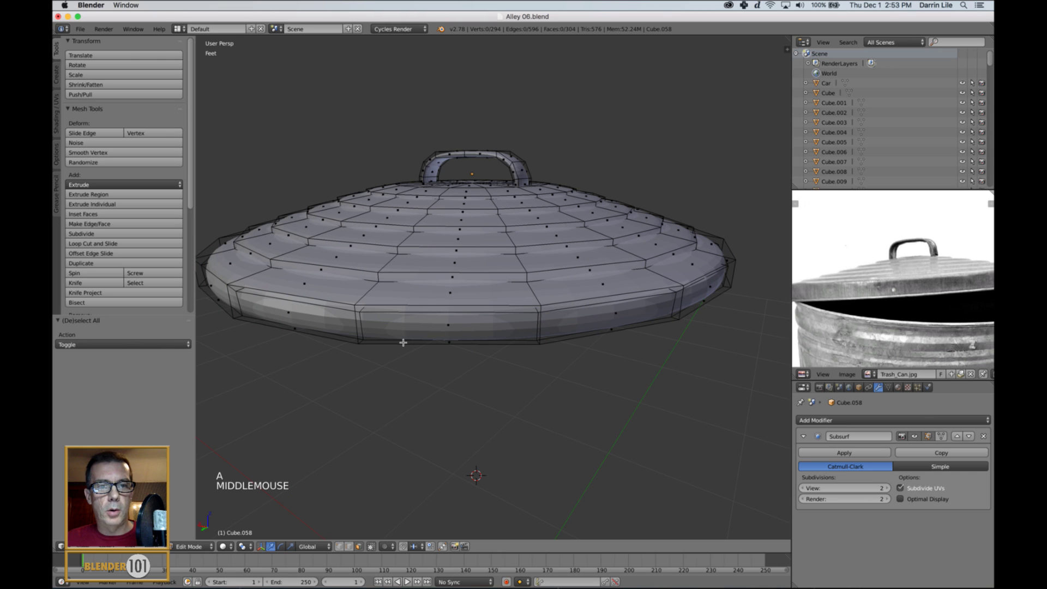
middle_click_drag(427, 339, 400, 338)
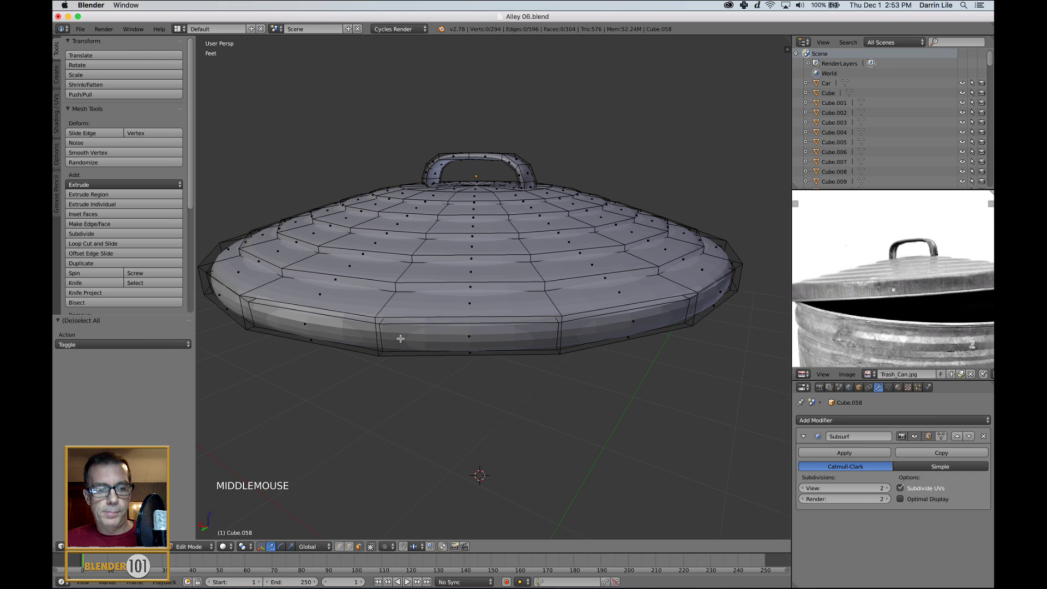
key("ctrl+r")
scroll(375, 339, "up", 1)
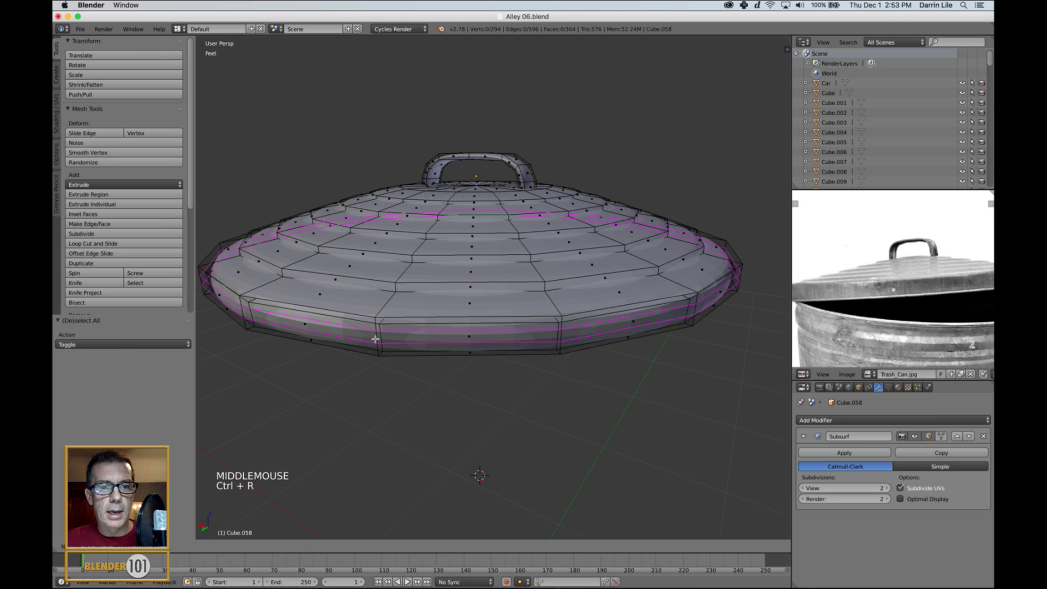
left_click(375, 340)
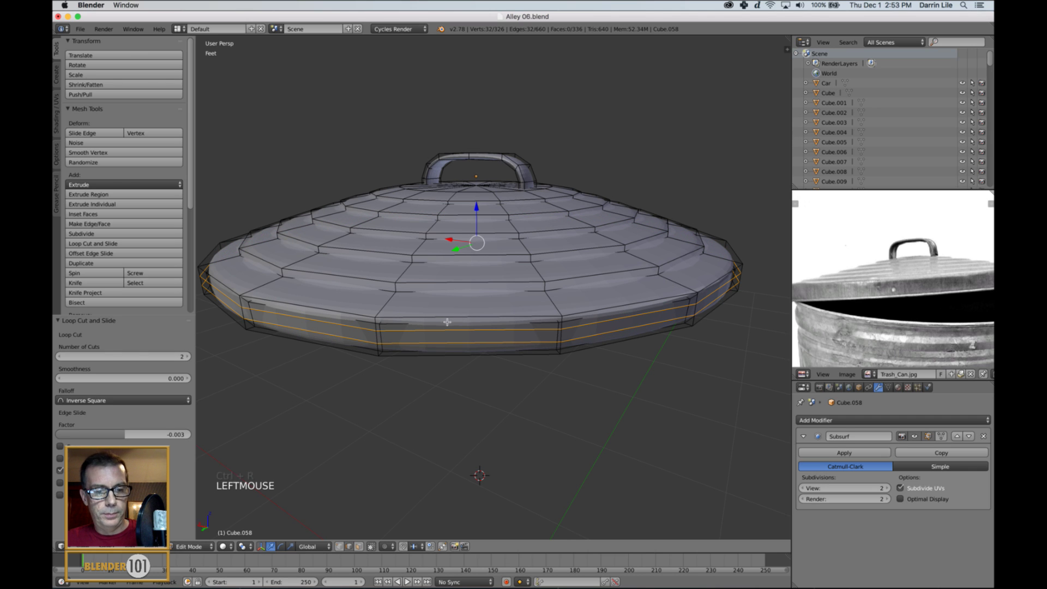
key("a")
Step: Add two edge loops around the lid's outermost top ring and three around the next ring inward
middle_click_drag(411, 308, 458, 321)
key("ctrl+r")
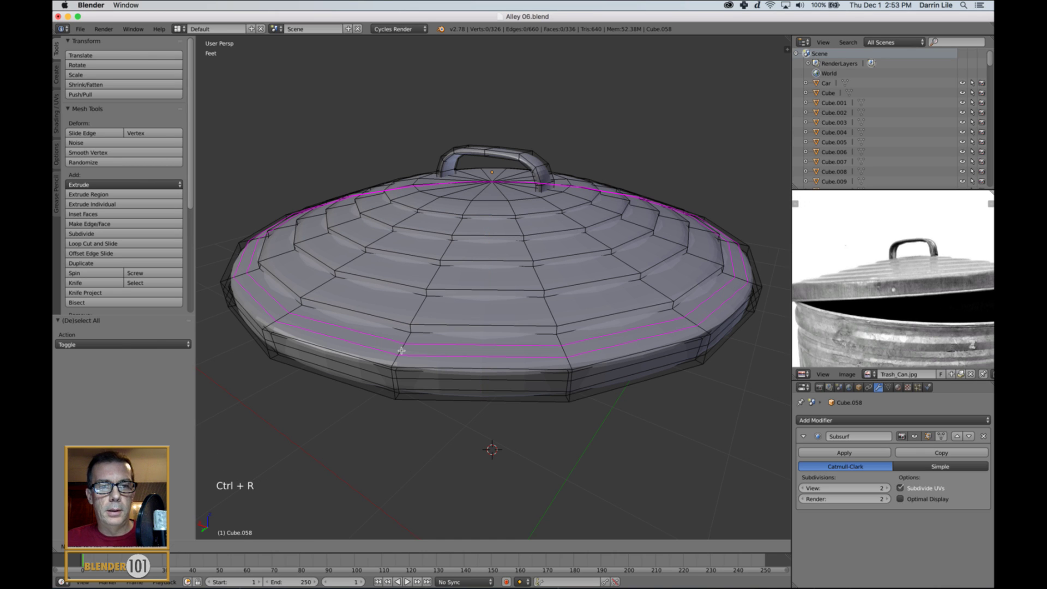
left_click(416, 329)
key("ctrl+r")
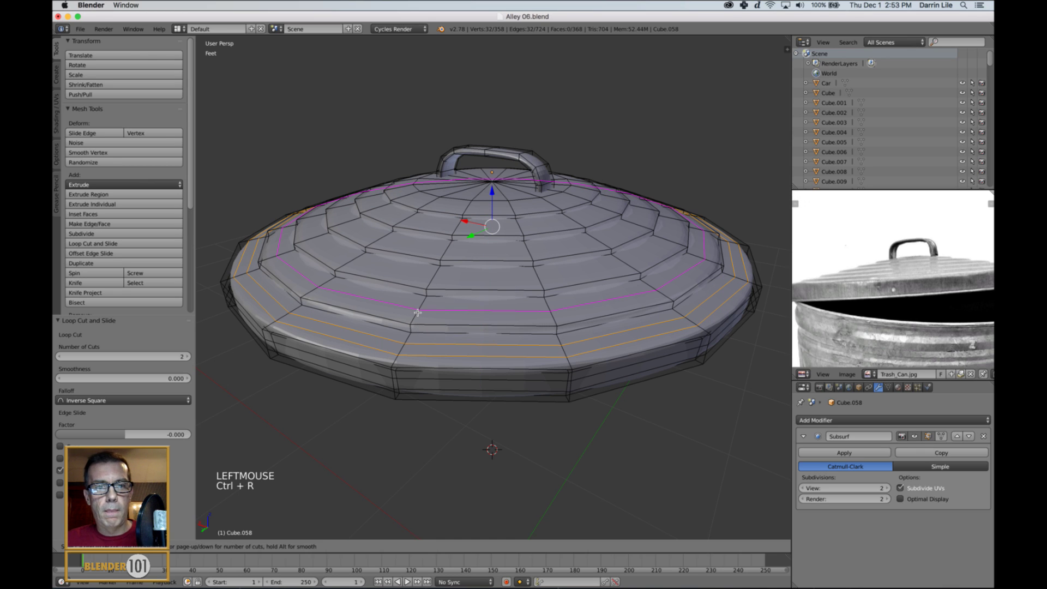
scroll(417, 312, "up", 4)
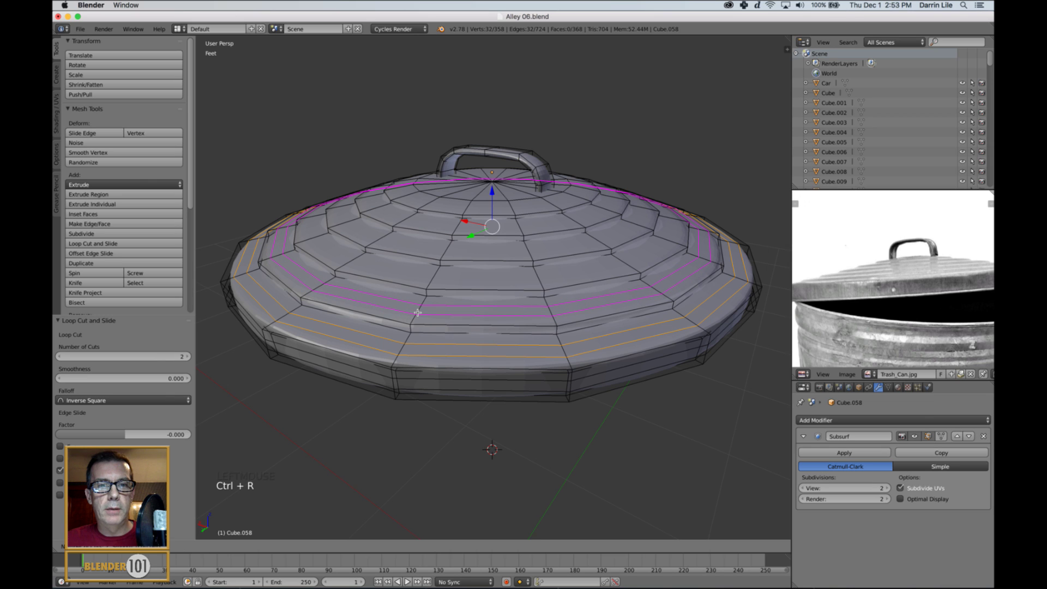
left_click(417, 313)
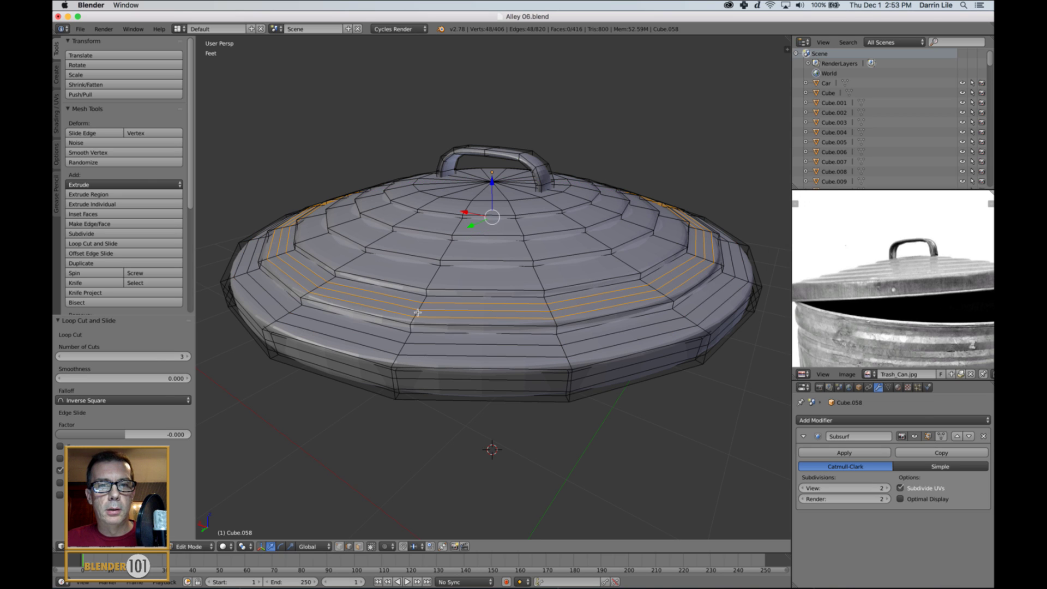
Step: Add three edge loops to each of the third and fourth top rings of the lid
key("ctrl+r")
left_click(432, 280)
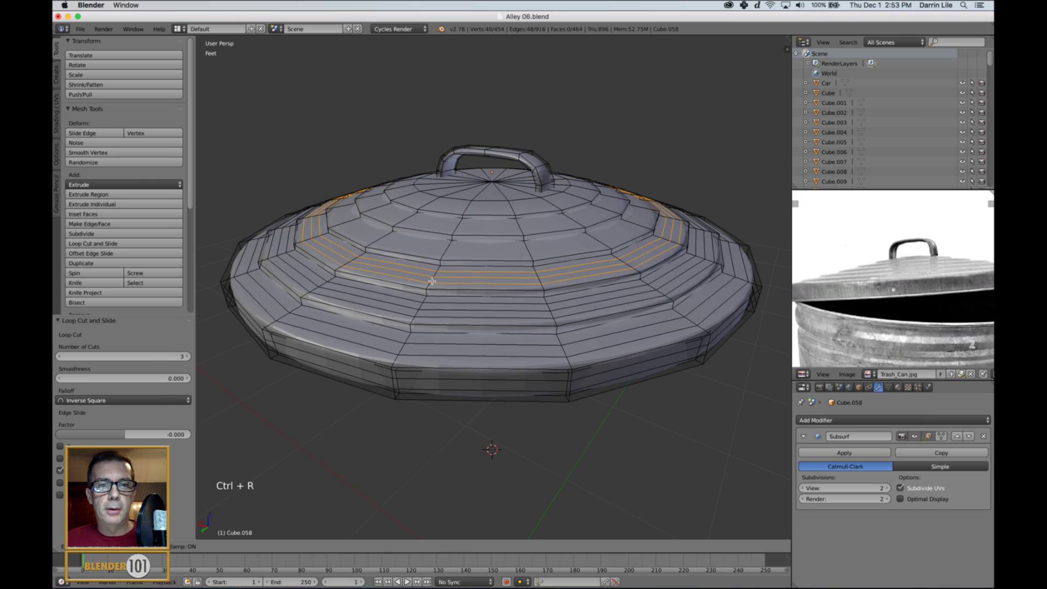
left_click(433, 278)
key("ctrl+r")
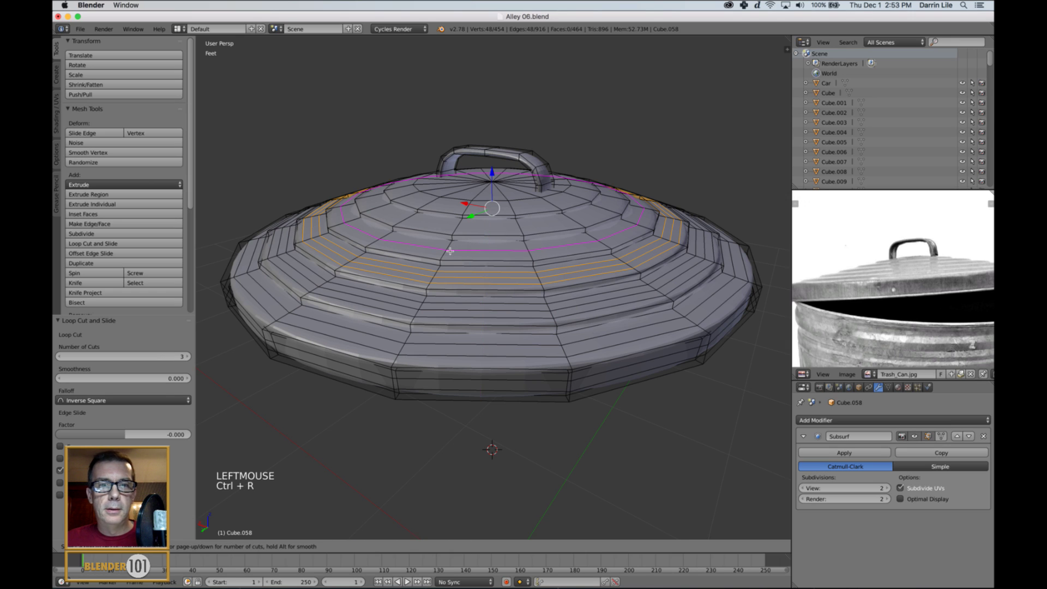
scroll(450, 250, "up", 2)
left_click(449, 251)
left_click(452, 241)
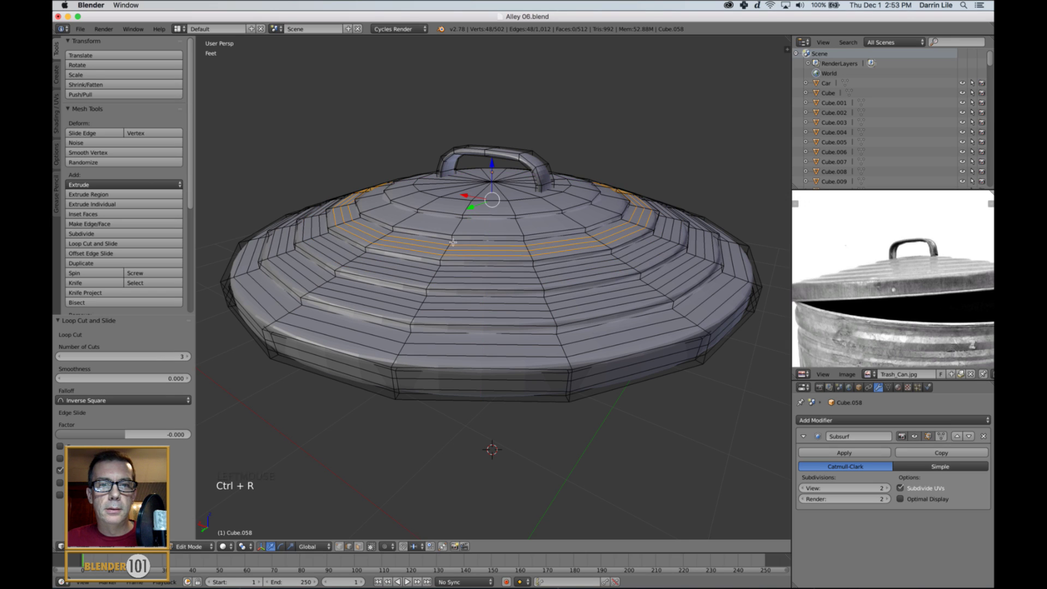
Step: Add three edge loops to the fifth ring and one in the central disc, slid outward by factor 0.446, then return to Object Mode
key("ctrl+r")
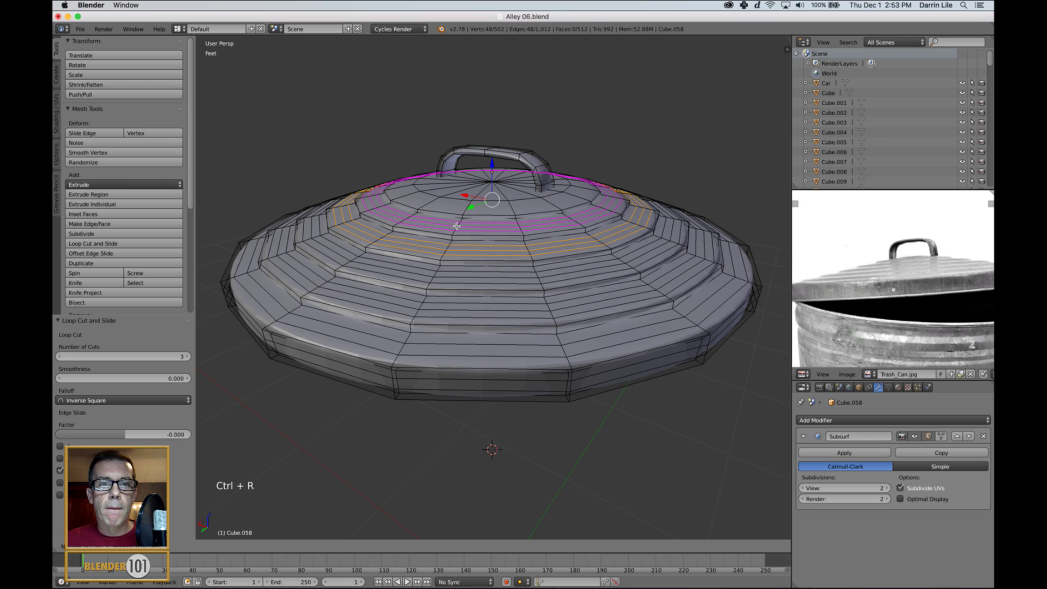
left_click(456, 226)
left_click(456, 226)
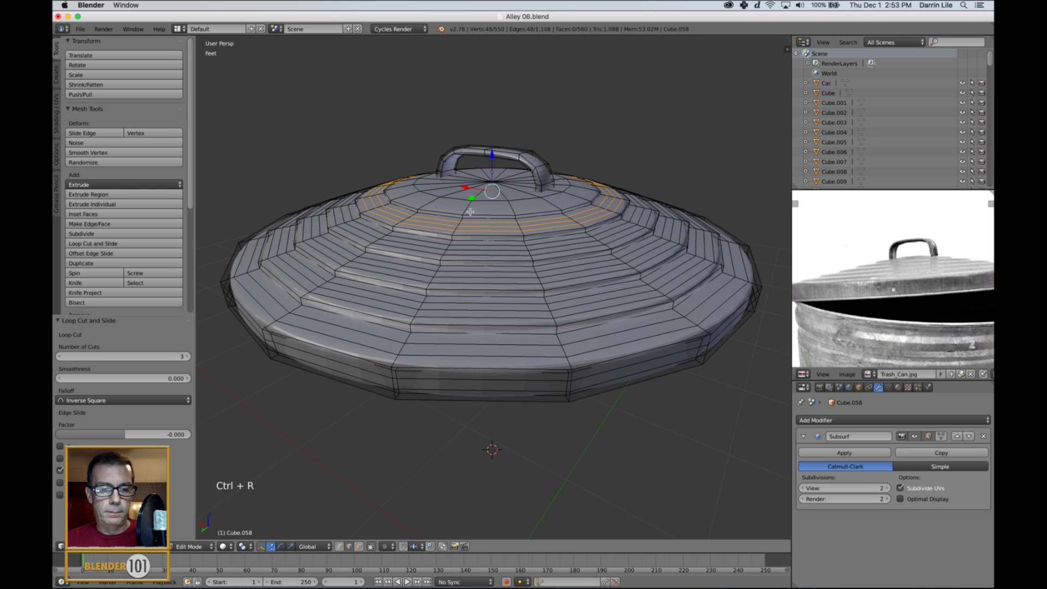
key("ctrl+r")
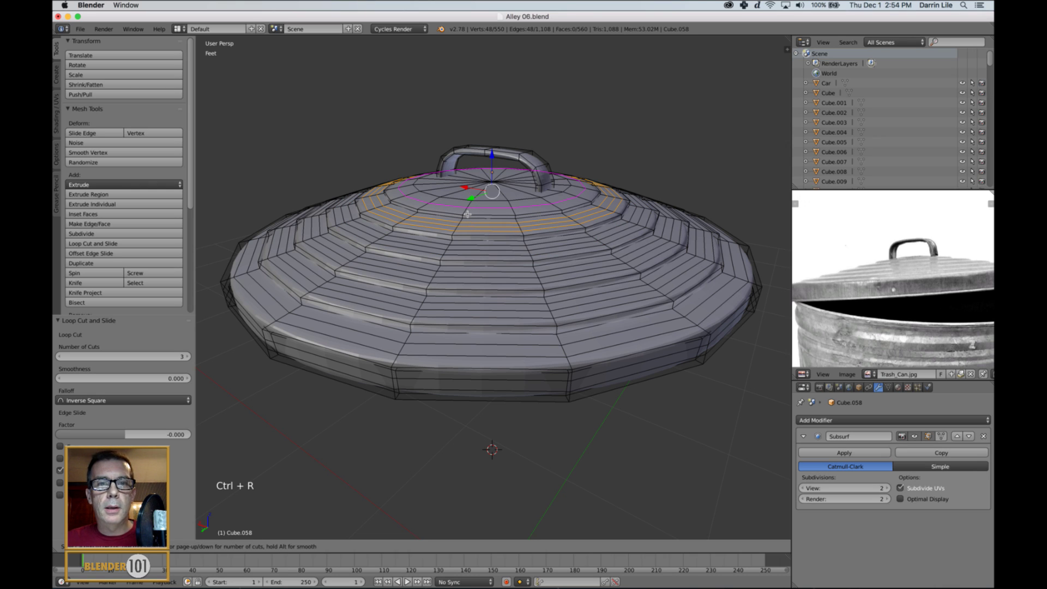
left_click(467, 214)
left_click(476, 245)
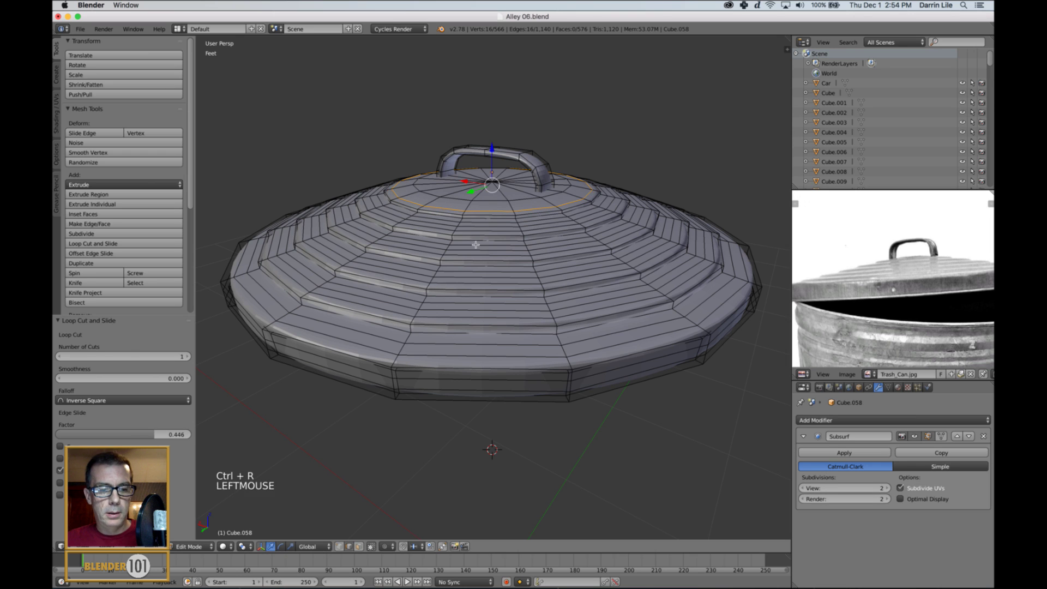
key("a")
key("Tab")
scroll(475, 245, "down", 2)
middle_click_drag(476, 245, 487, 280)
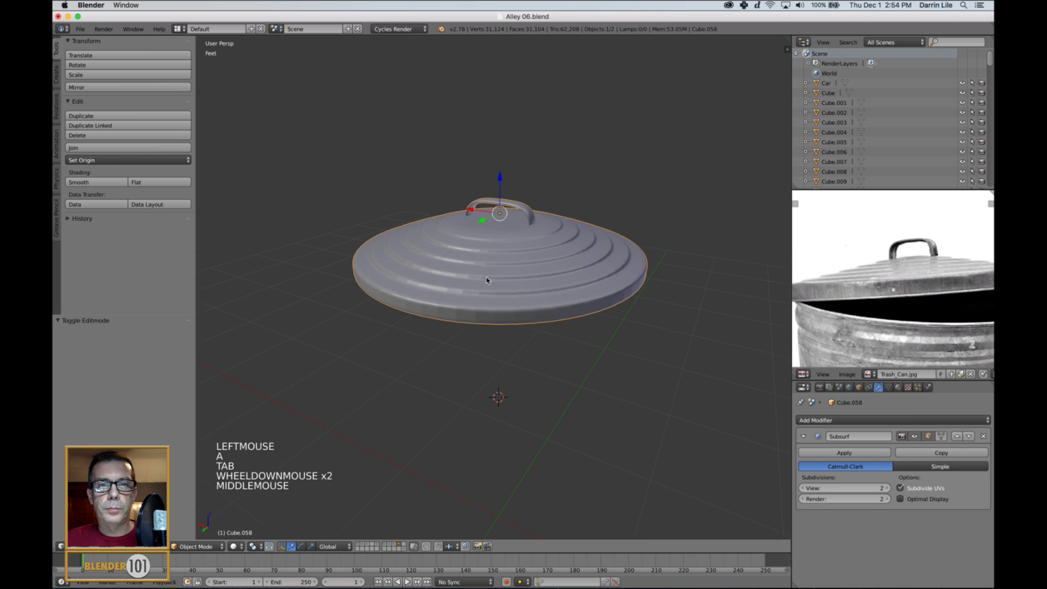
scroll(489, 280, "up", 3)
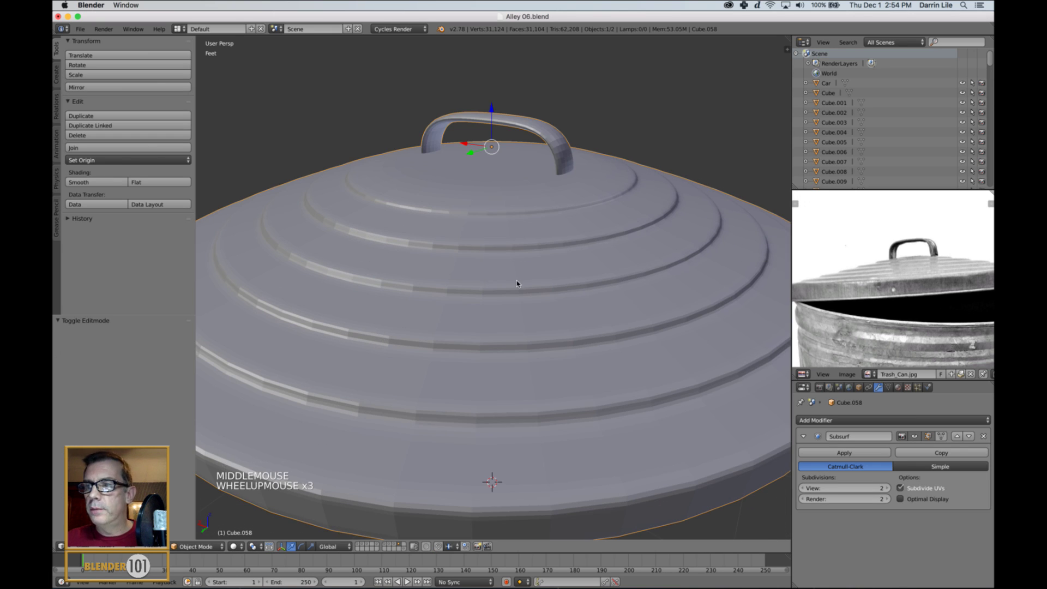
Step: Select the central disc of faces beneath the handle in face mode and extrude it about 108 thou upward along Z
key("Tab")
middle_click_drag(507, 233, 505, 209)
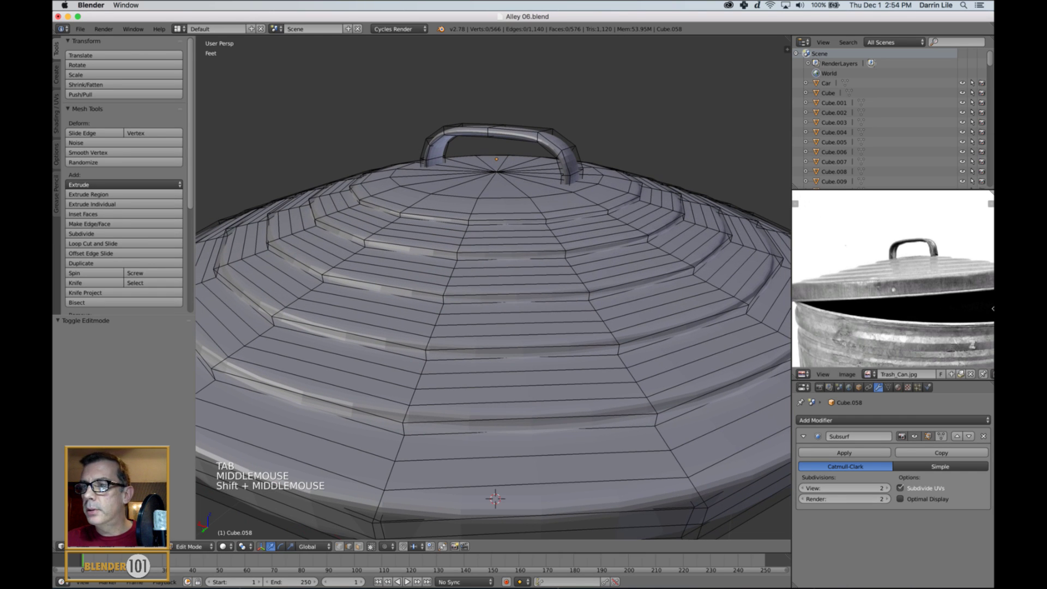
scroll(893, 279, "up", 3)
middle_click_drag(893, 279, 897, 256)
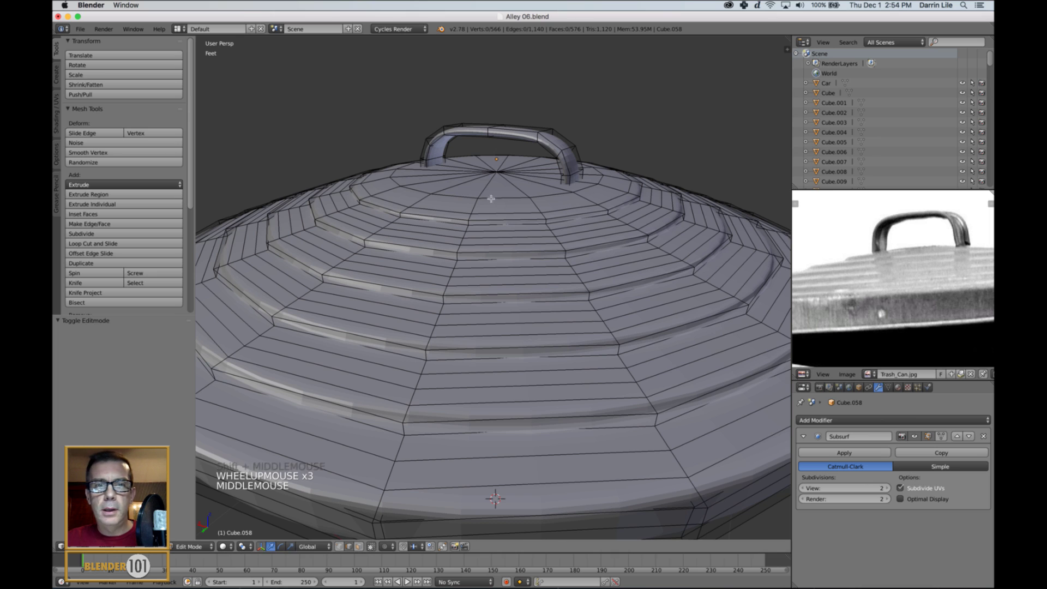
middle_click_drag(484, 195, 483, 198)
key("ctrl+Tab")
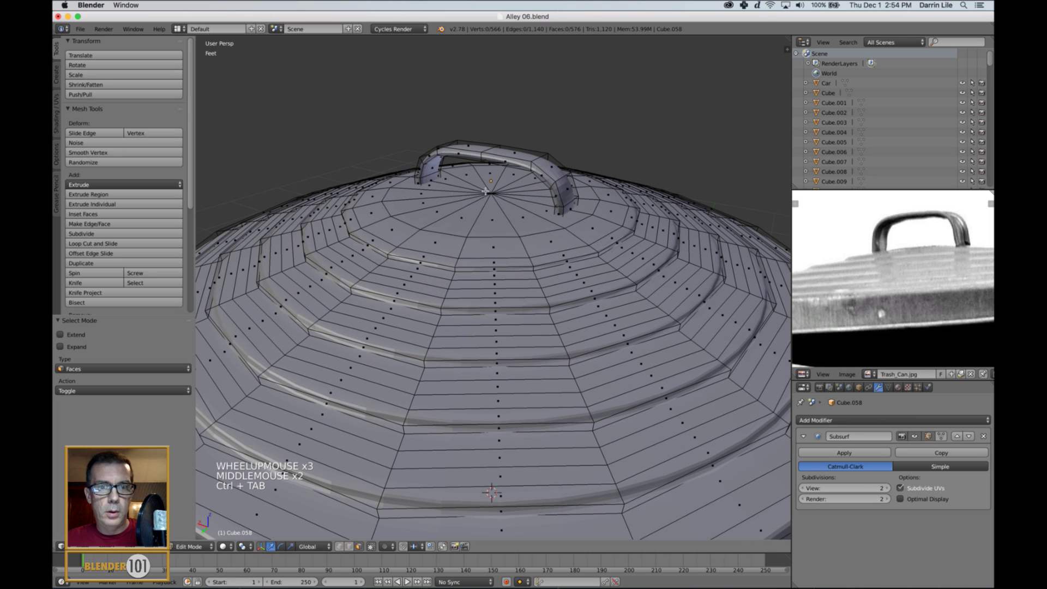
key("c")
left_click(485, 200)
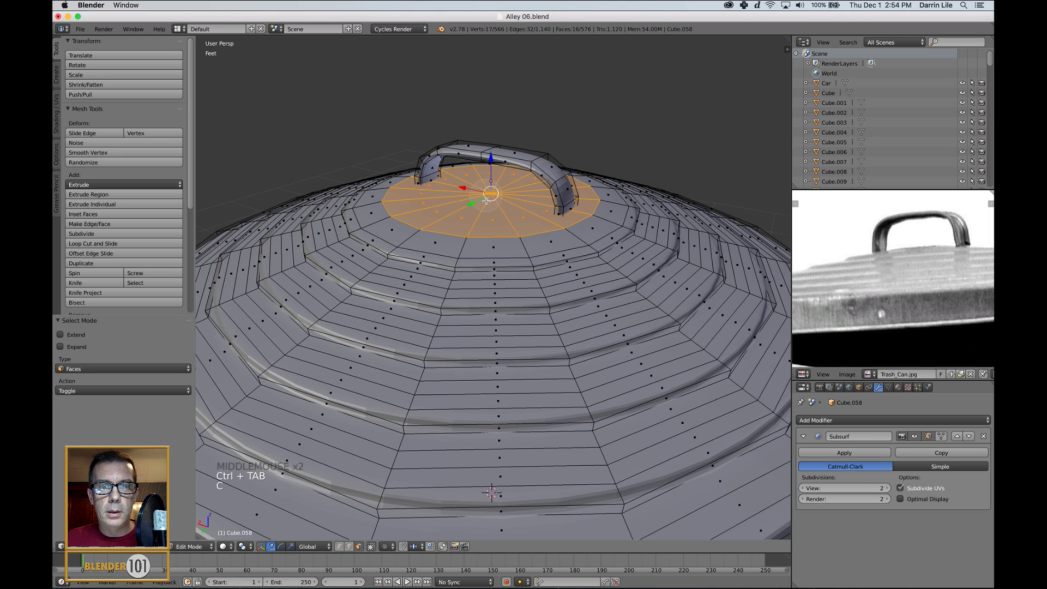
right_click(502, 282)
key("e")
key("e")
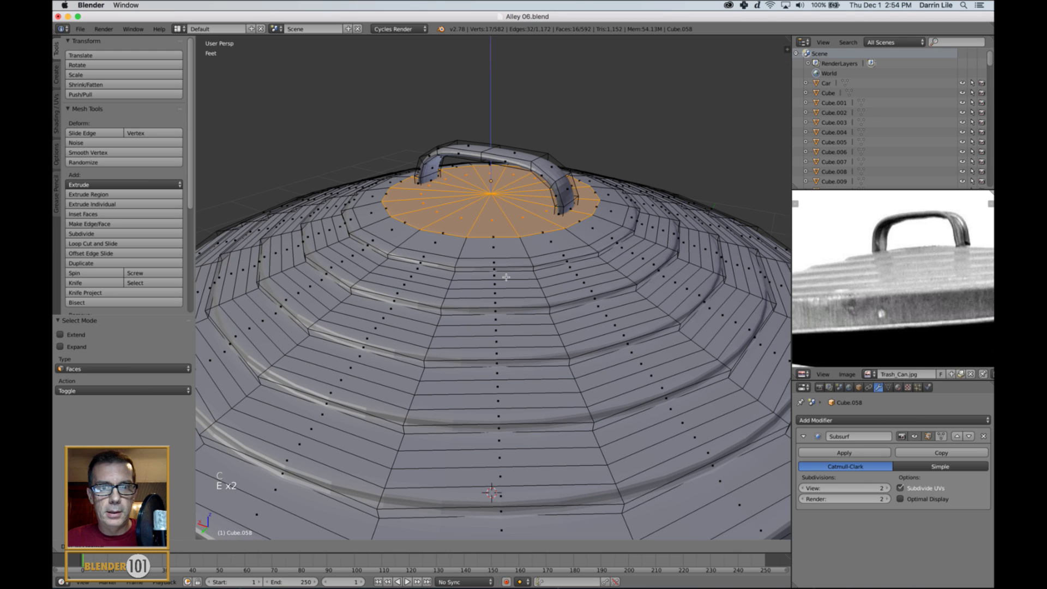
left_click(507, 274)
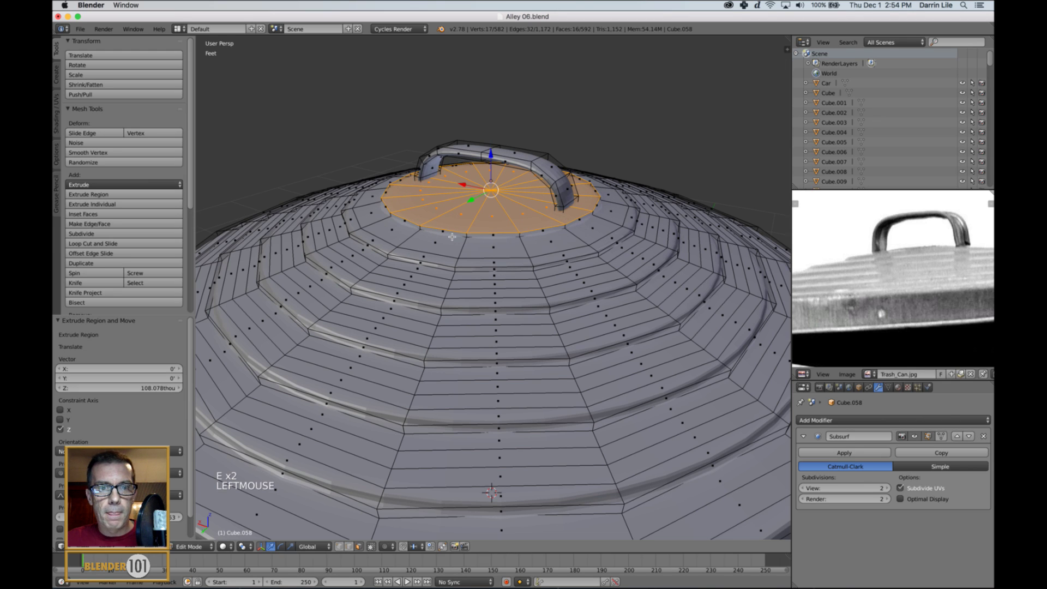
Step: Extrude the central disc again in place, scale it slightly inward to form a supporting edge, and return to Object Mode
key("e")
left_click(555, 327)
key("s")
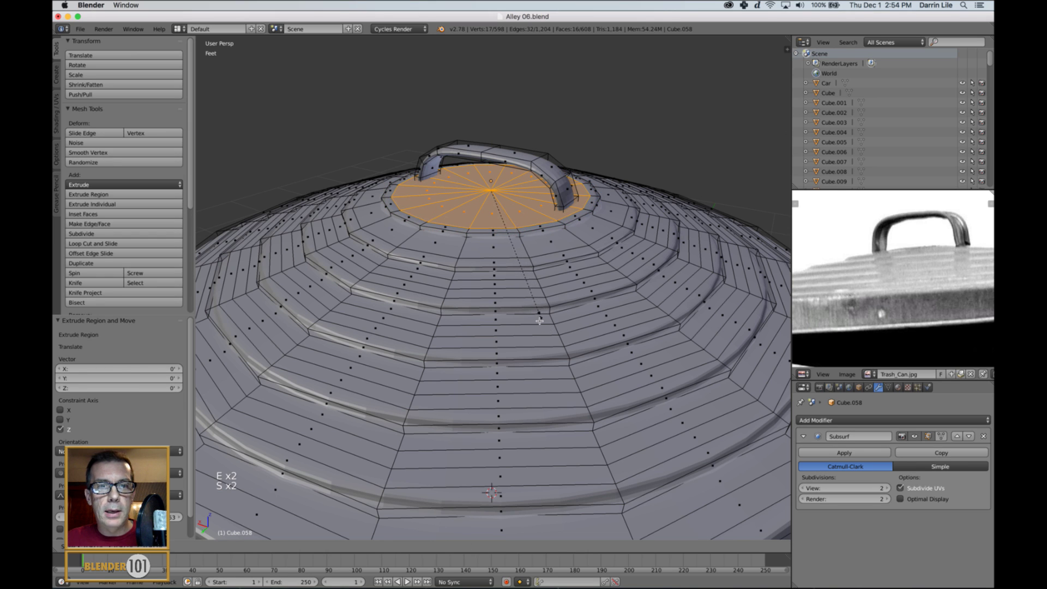
left_click(539, 321)
key("a")
key("Tab")
scroll(518, 327, "down", 3)
middle_click_drag(518, 349, 518, 320, "shift")
scroll(518, 320, "up", 1)
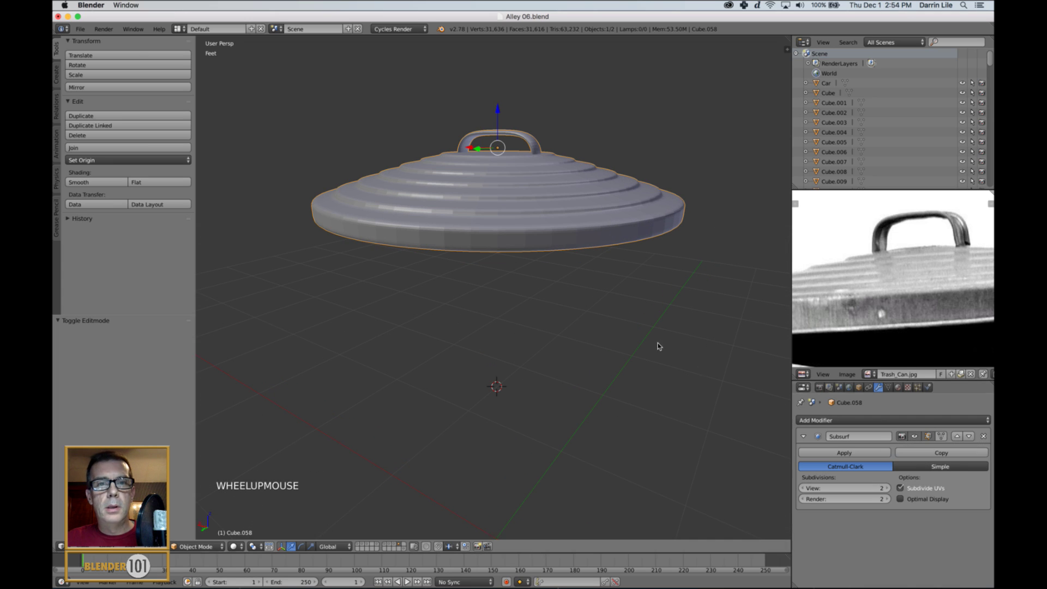
Step: Apply smooth shading to the lid
right_click(550, 245)
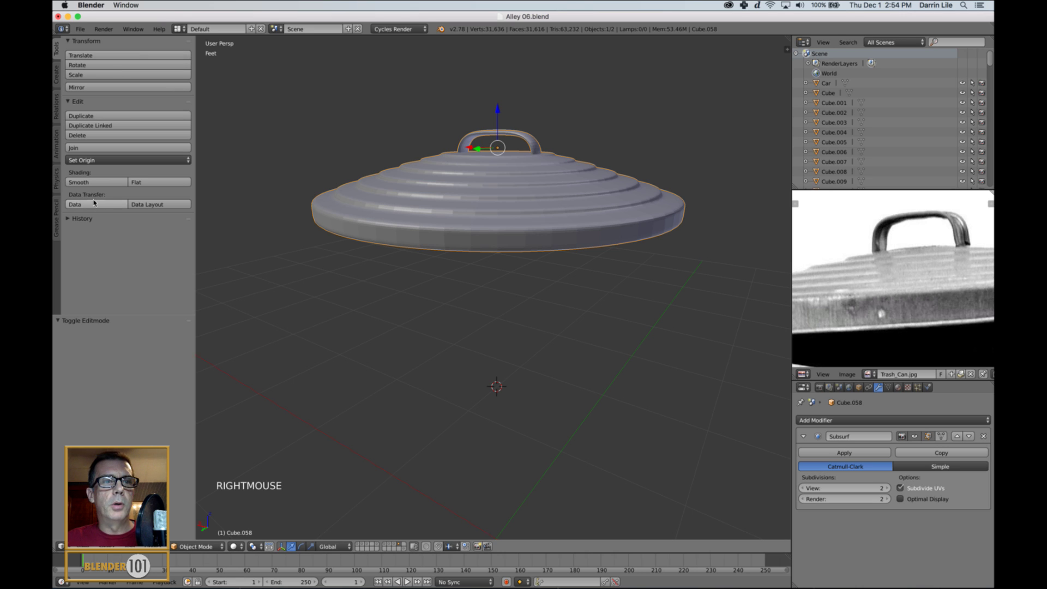
left_click(82, 182)
middle_click_drag(483, 333, 481, 339)
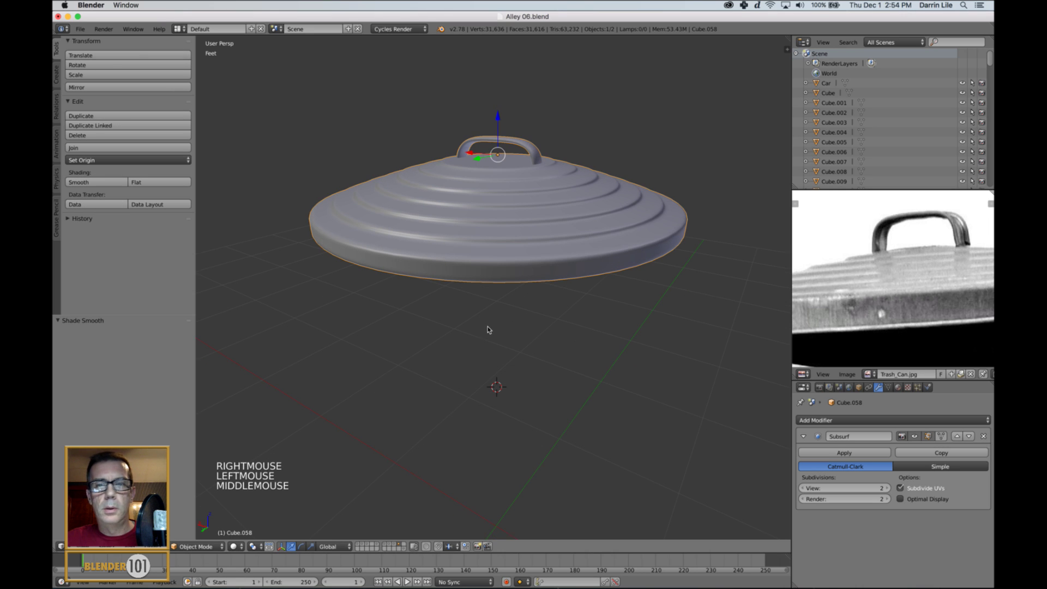
Step: Add one unshifted edge loop near the lower edge of the lid's rim in Edit Mode
key("Tab")
scroll(488, 288, "up", 2)
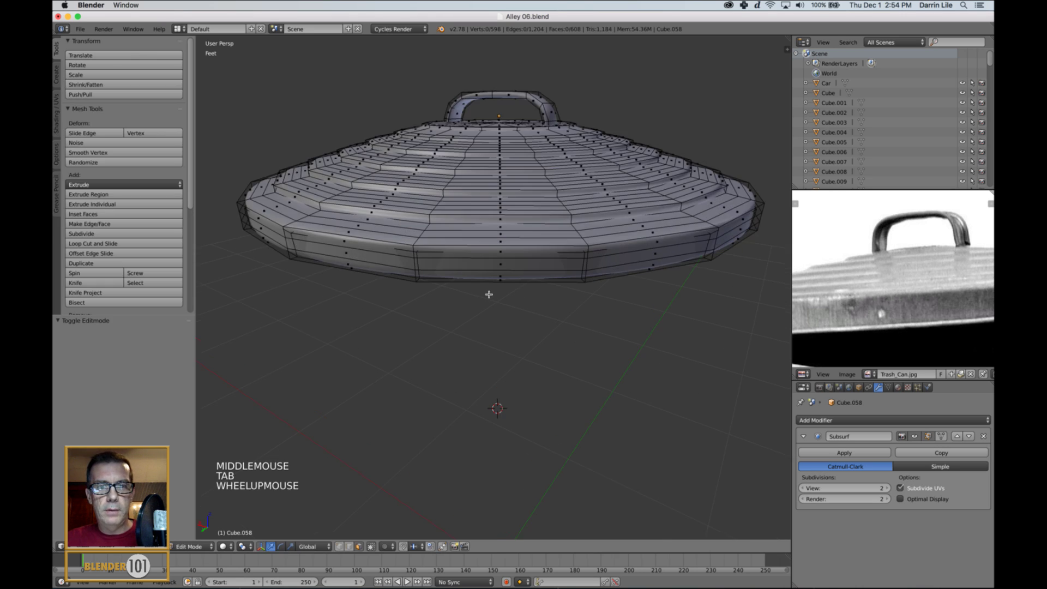
middle_click_drag(491, 293, 497, 290)
middle_click_drag(529, 240, 527, 258, "shift")
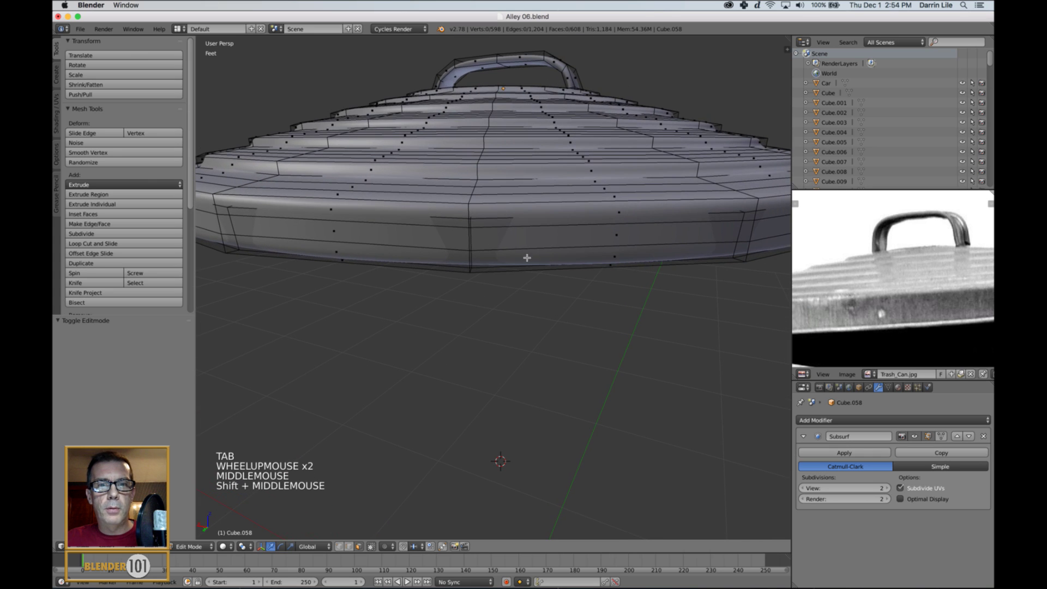
key("ctrl+r")
left_click(471, 263)
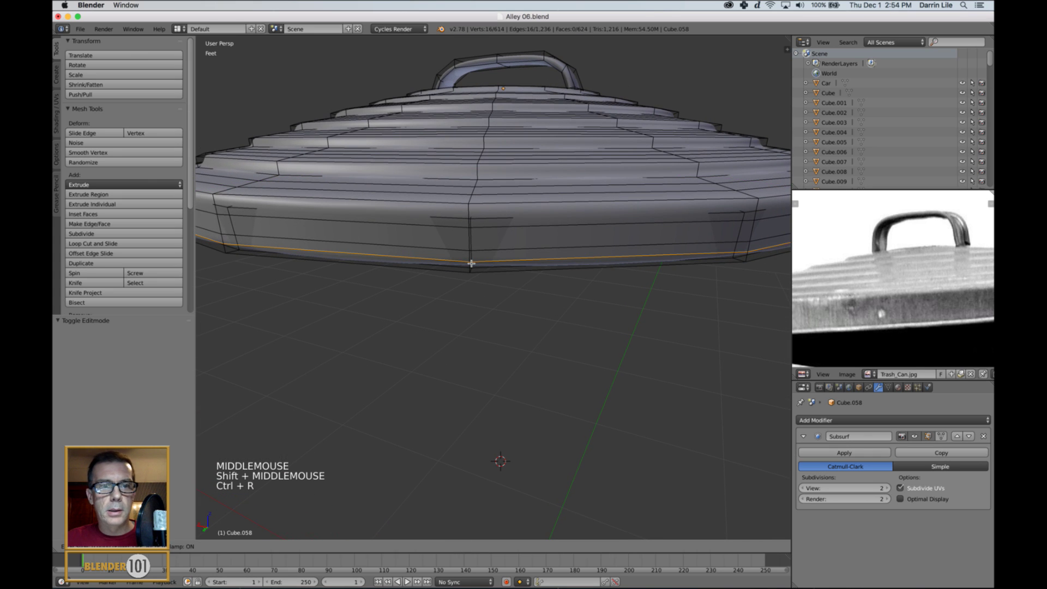
right_click(471, 263)
left_click(472, 262)
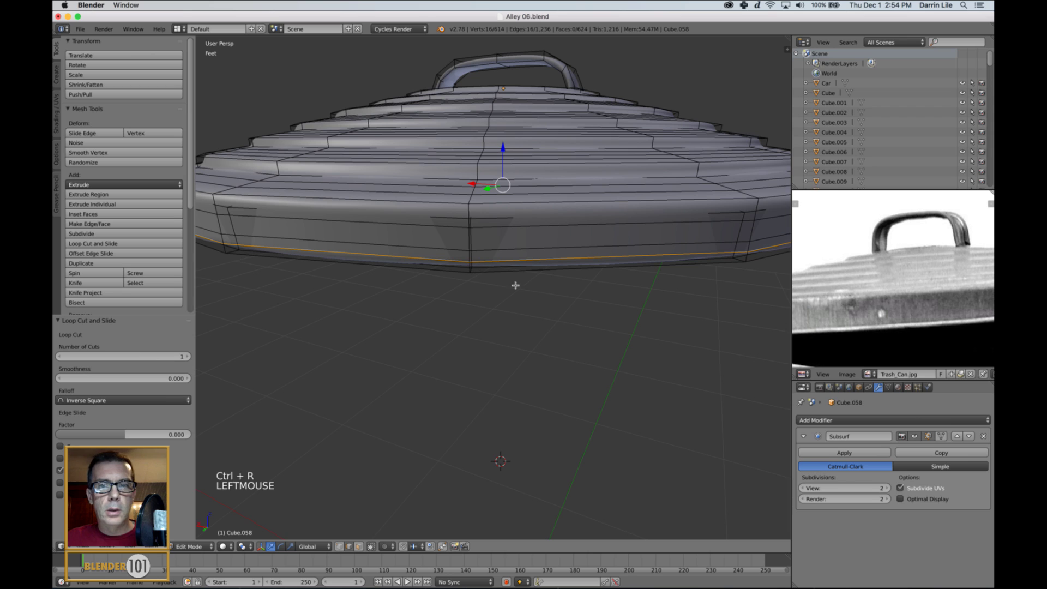
Step: Undo the last loop cut on the lid's rim and show the Subsurf result on the edit cage
key("super+z")
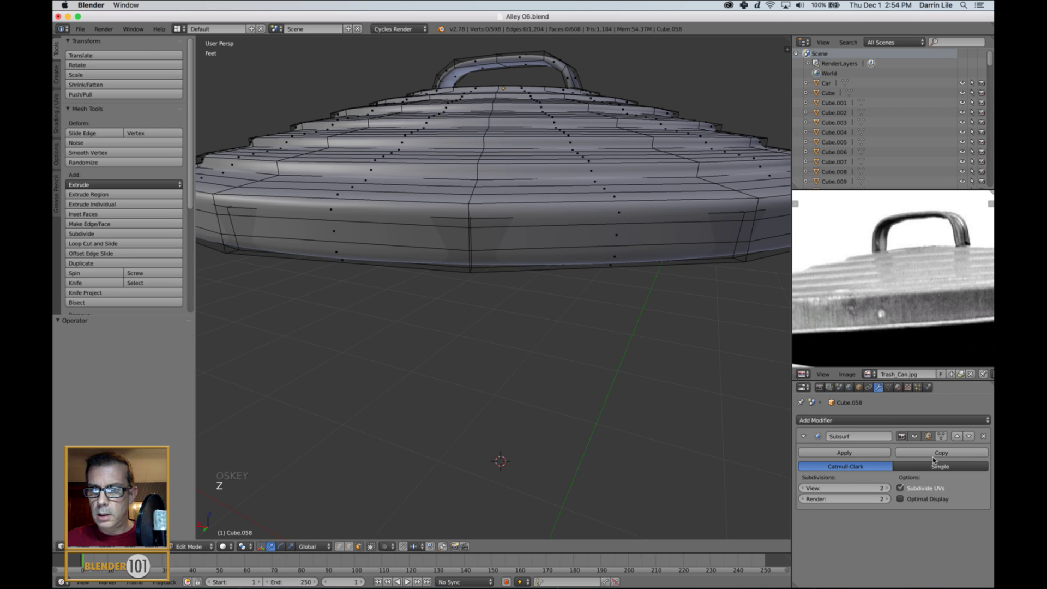
left_click(942, 436)
right_click(466, 261, "alt")
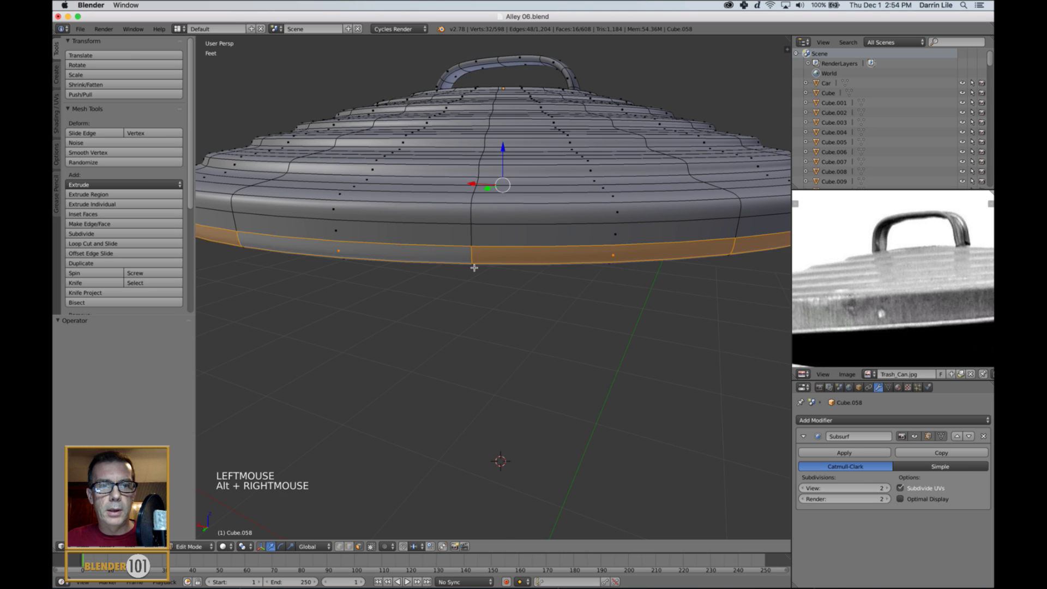
Step: Select the lower edge loop around the lid's rim in edge mode and slide it slightly down toward the bottom edge
scroll(491, 272, "down", 2)
middle_click_drag(561, 301, 605, 307)
scroll(542, 302, "up", 2)
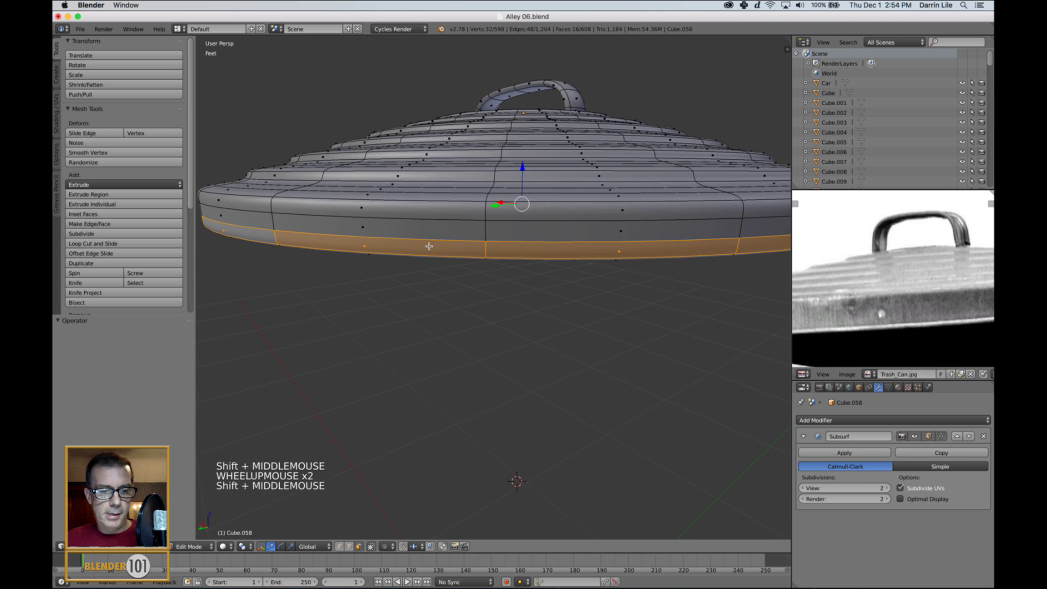
key("ctrl+Tab")
left_click(429, 233)
right_click(479, 241, "alt")
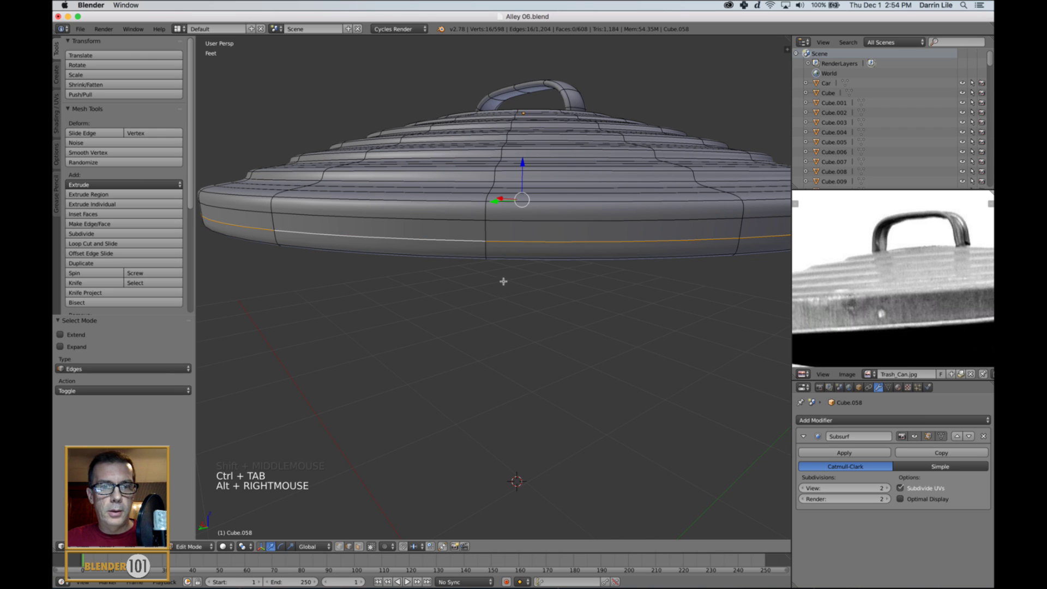
key("g")
key("g")
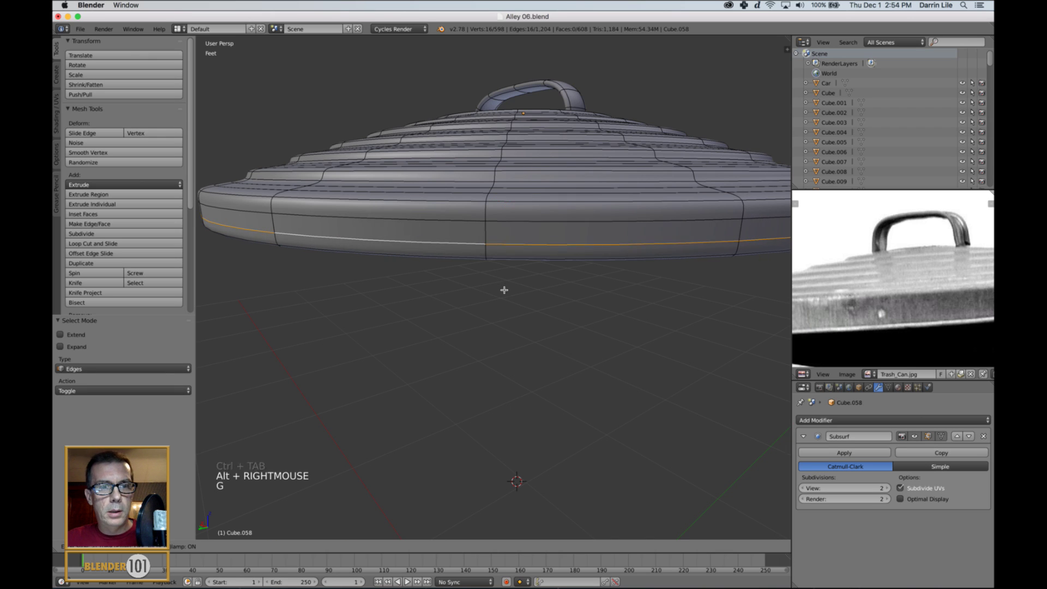
left_click(460, 287)
Step: Extrude the rim's lowest face loop in place, scale it to 1.020 in X and Y, and return to Object Mode
key("ctrl+Tab")
left_click(431, 289)
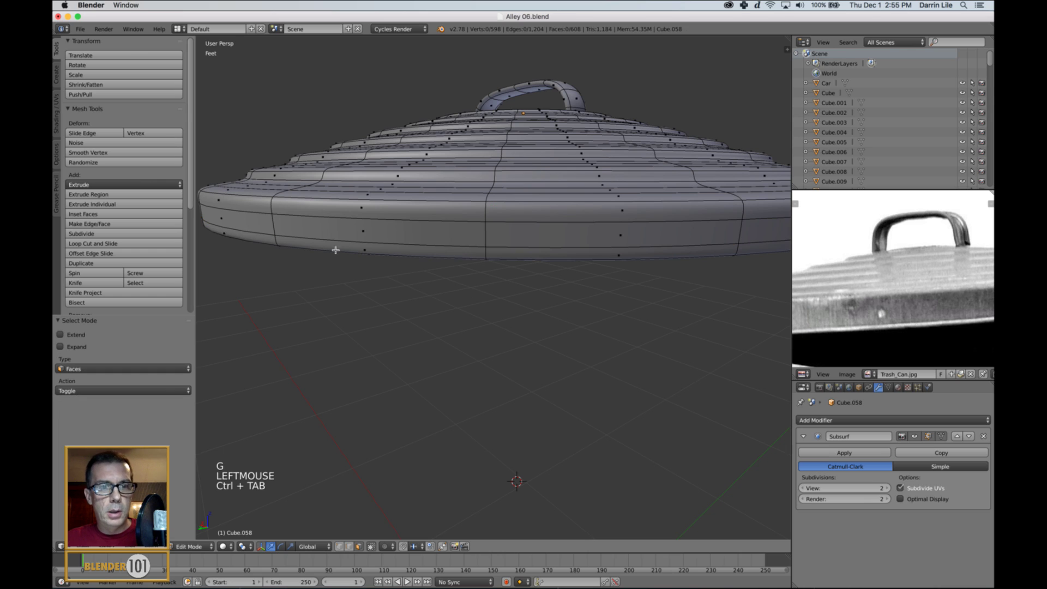
right_click(276, 245, "alt")
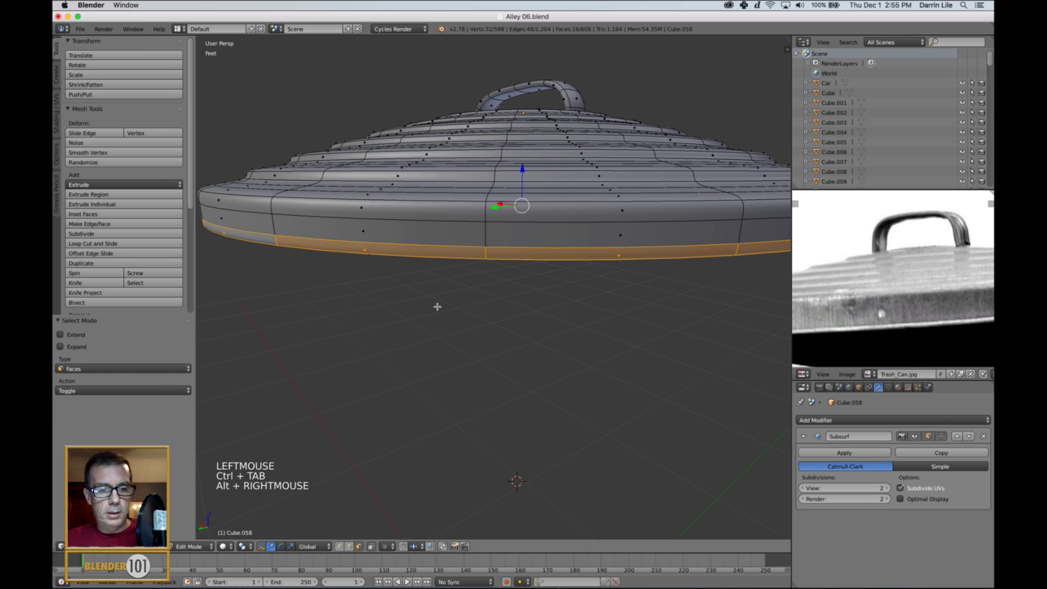
key("e")
left_click(522, 336)
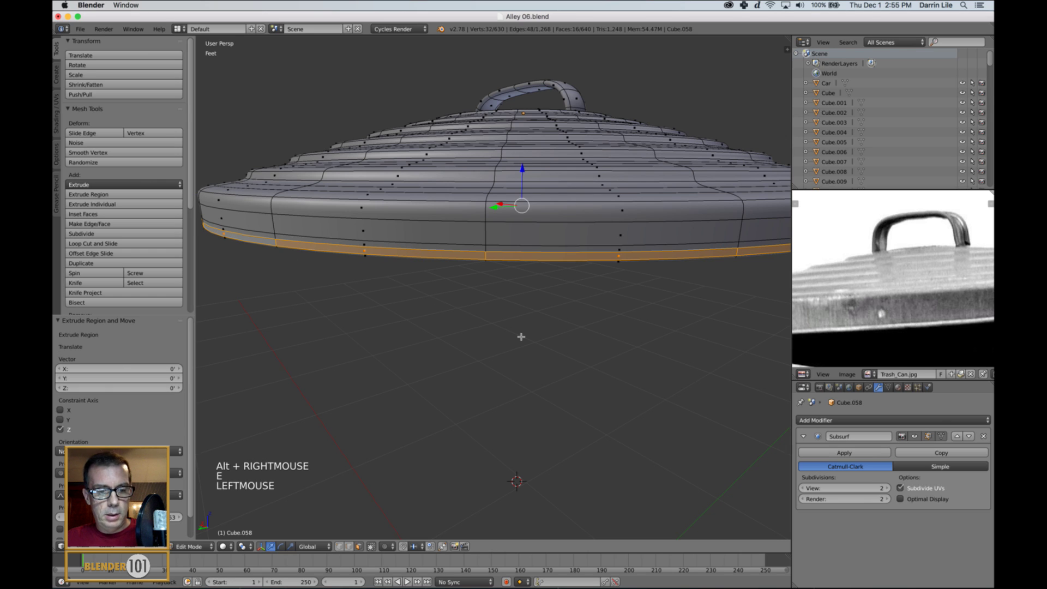
key("s")
key("s")
left_click(524, 340)
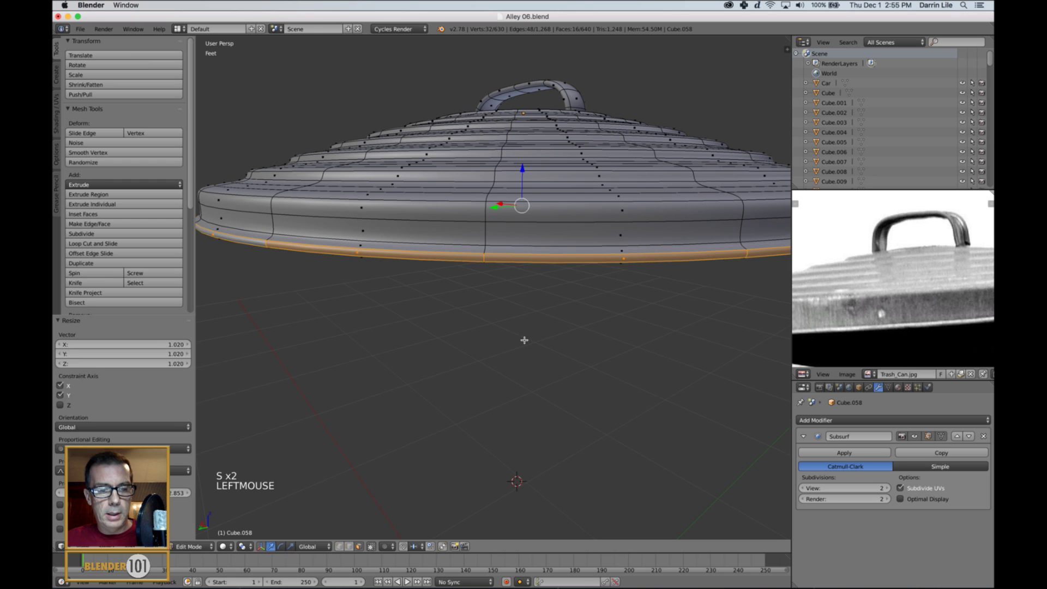
key("a")
key("Tab")
Step: Add one edge loop around the side of the lid's rim with a slide factor of about -0.343, then exit Edit Mode
scroll(524, 339, "down", 5)
middle_click(525, 339)
scroll(529, 338, "up", 3)
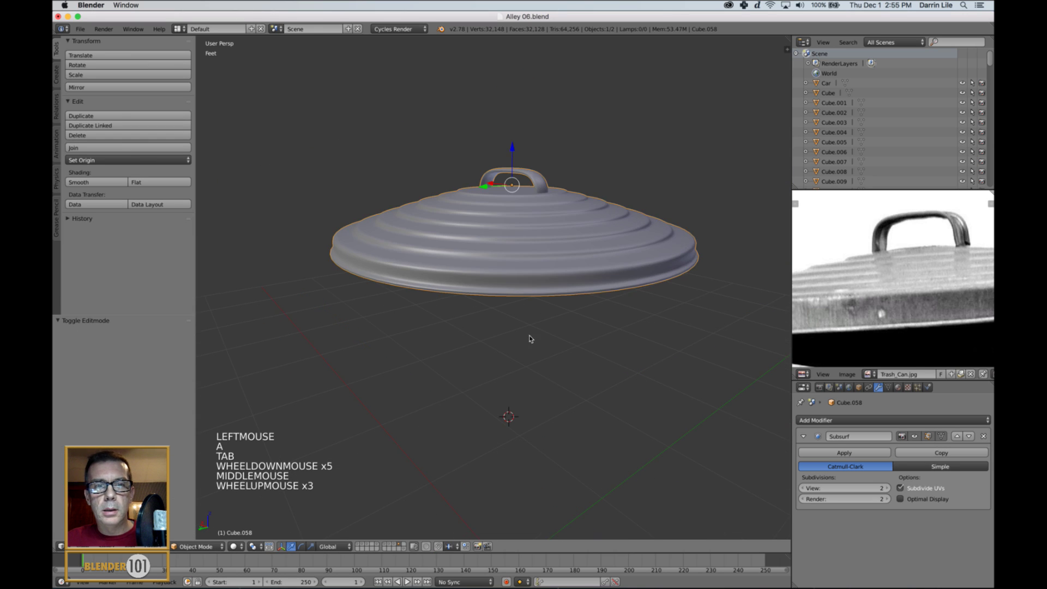
middle_click_drag(529, 338, 532, 337)
scroll(620, 268, "up", 1)
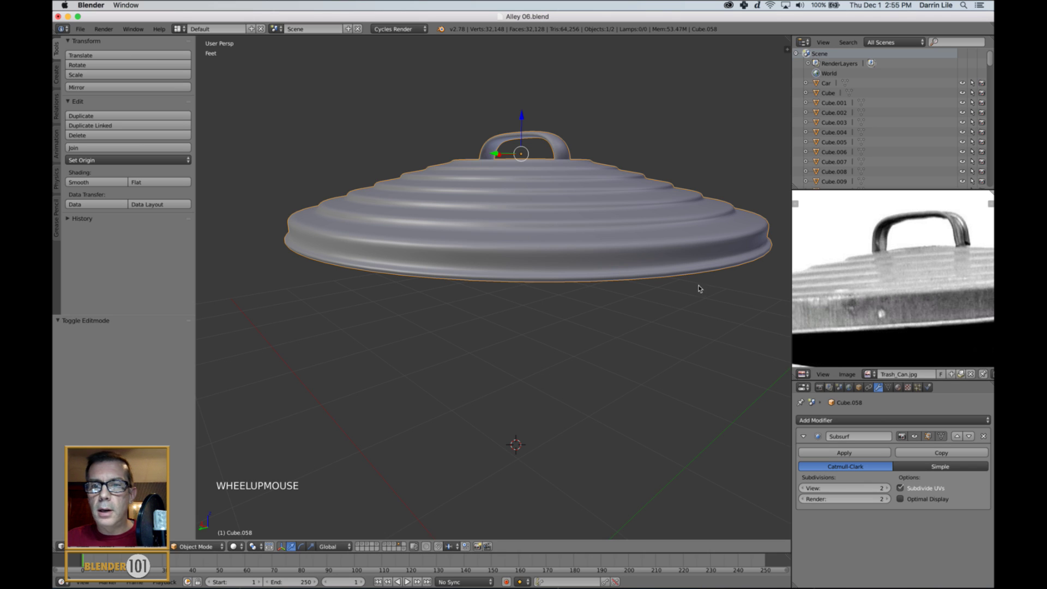
key("Tab")
left_click(500, 267)
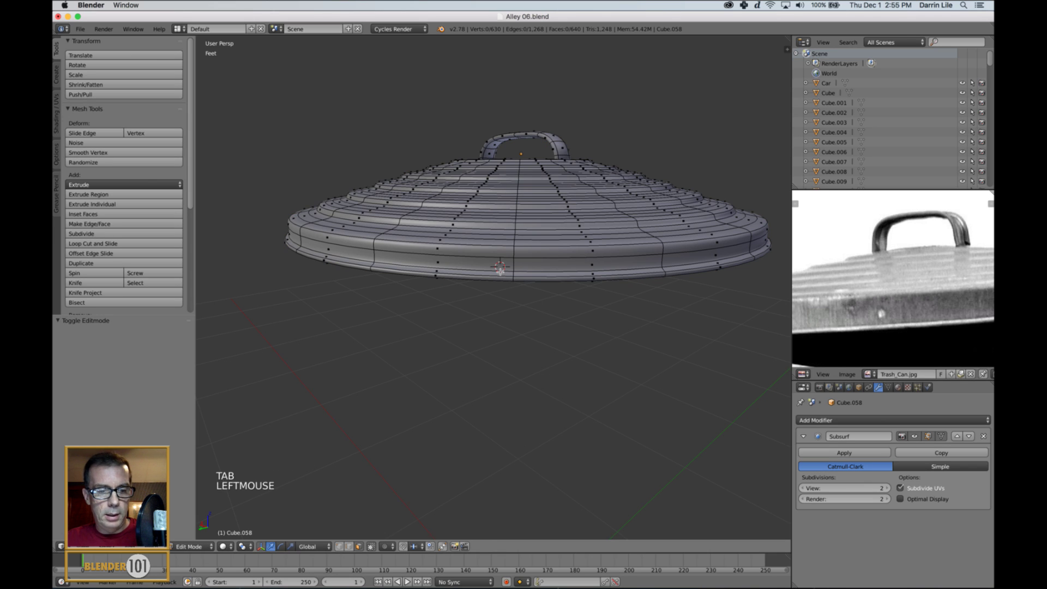
key("ctrl+r")
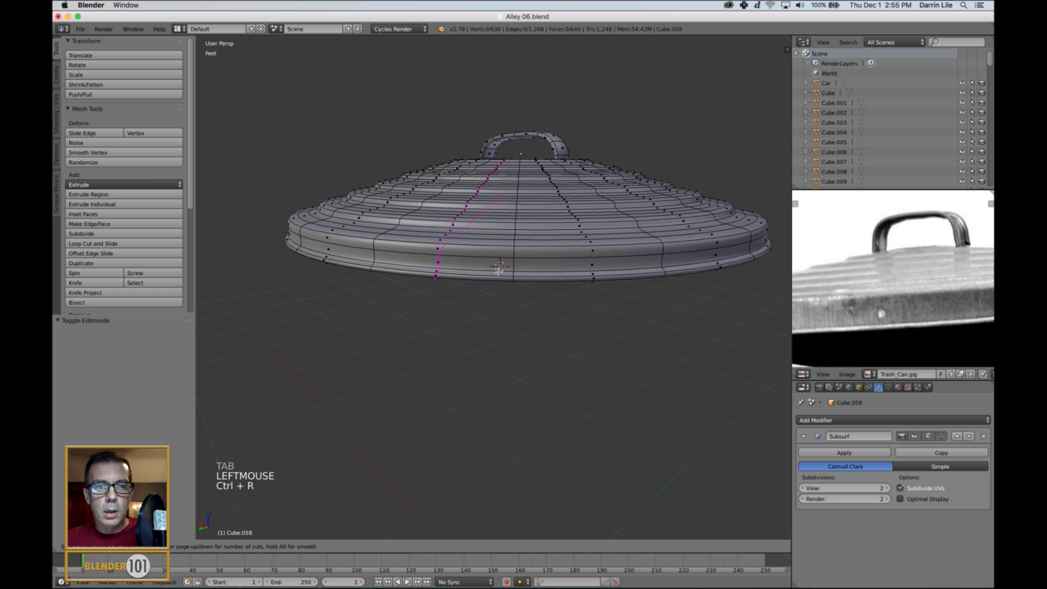
left_click(512, 267)
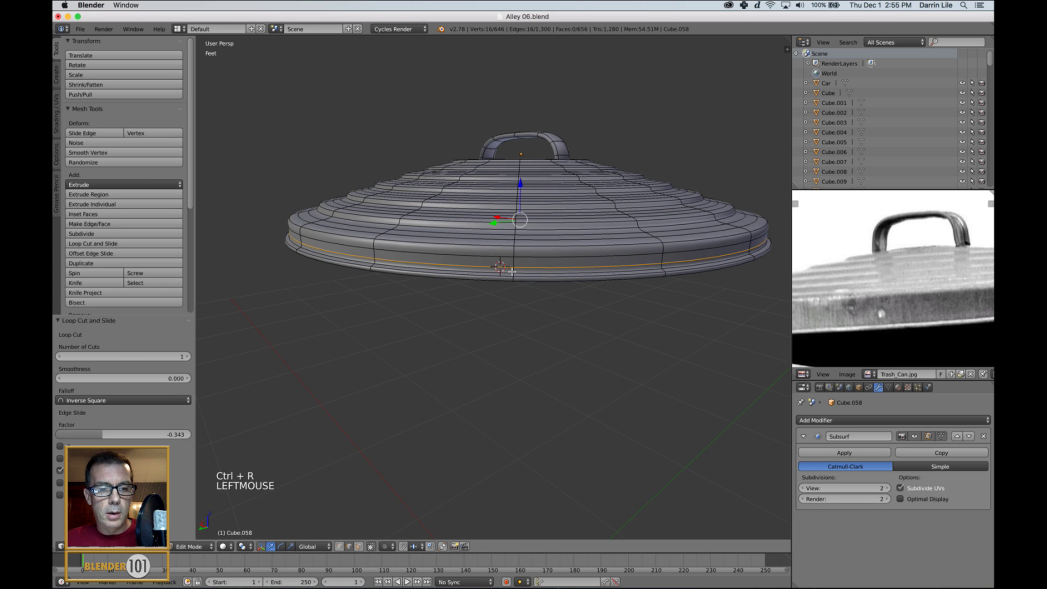
key("a")
key("Tab")
Step: Examine the lid and its handle from above alongside the reference photo
scroll(510, 268, "down", 2)
middle_click_drag(510, 269, 584, 308, "shift")
scroll(535, 269, "up", 1)
scroll(572, 270, "down", 2)
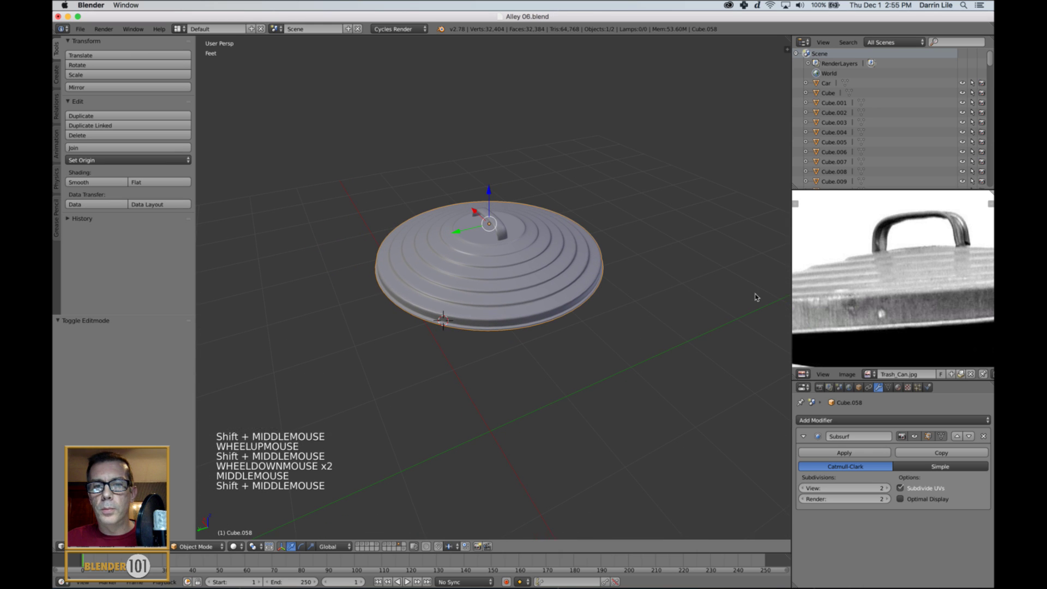
scroll(917, 268, "down", 1)
scroll(916, 268, "down", 3)
scroll(540, 242, "up", 3)
middle_click_drag(540, 243, 599, 149)
scroll(533, 250, "up", 2)
Step: Add two edge loops along the outer surface of the lid's handle with a slide factor of about -0.028
right_click(581, 169)
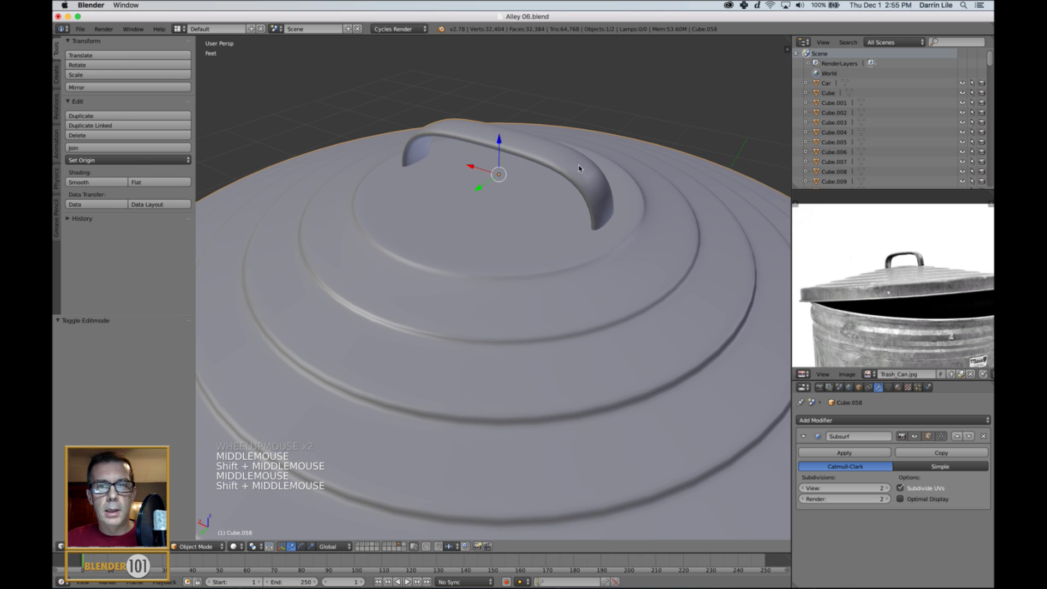
key("Tab")
middle_click_drag(587, 188, 528, 200)
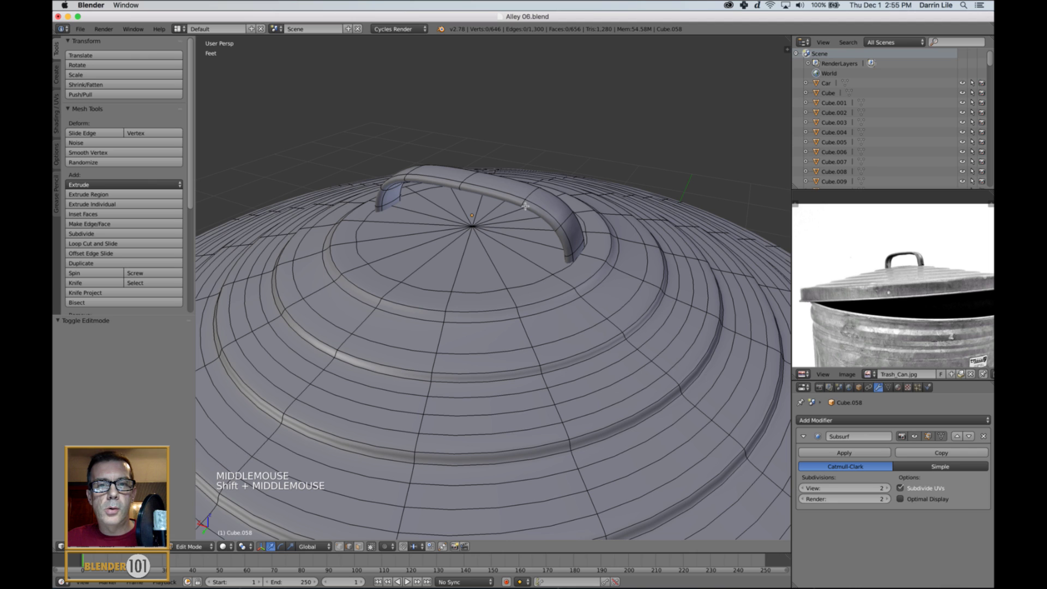
middle_click_drag(525, 206, 502, 230)
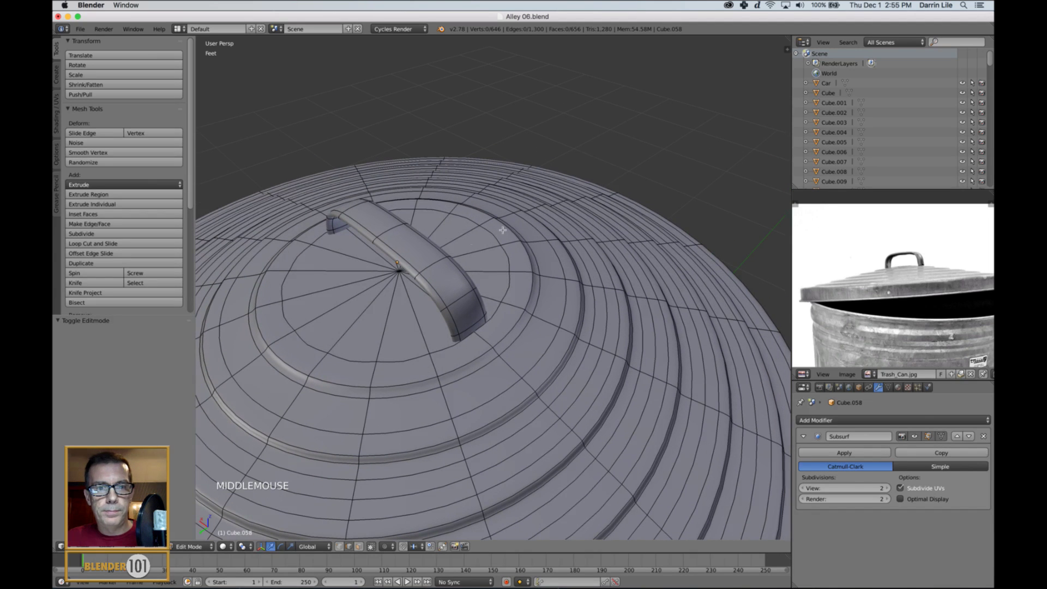
key("ctrl+r")
left_click(429, 262)
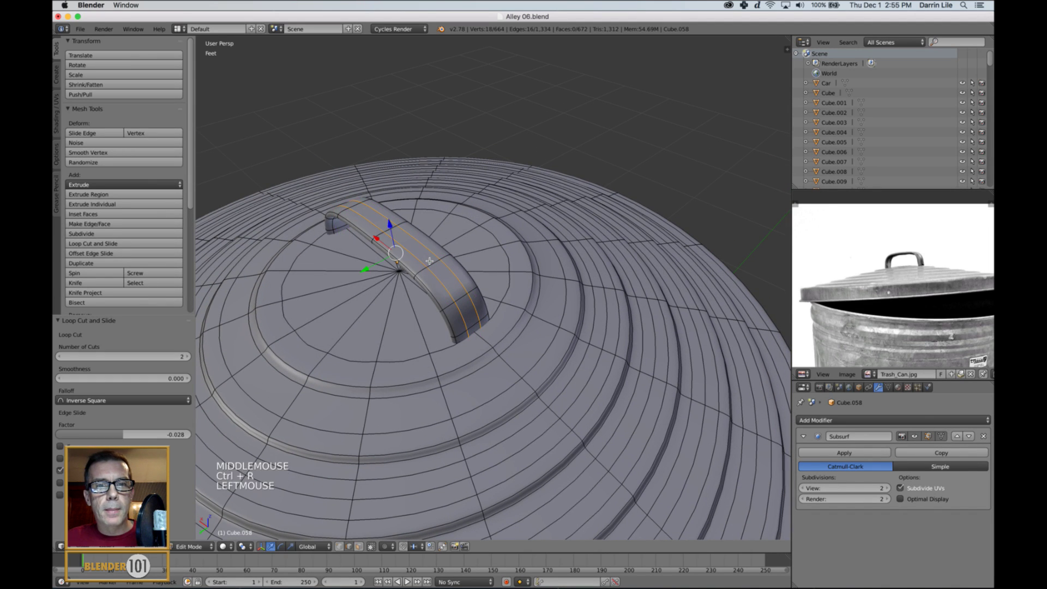
Step: Add unshifted edge loops along the underside of the handle and return to Object Mode
mouse_move(450, 271)
middle_mouse_down()
mouse_move(459, 263)
mouse_move(437, 261)
middle_mouse_up()
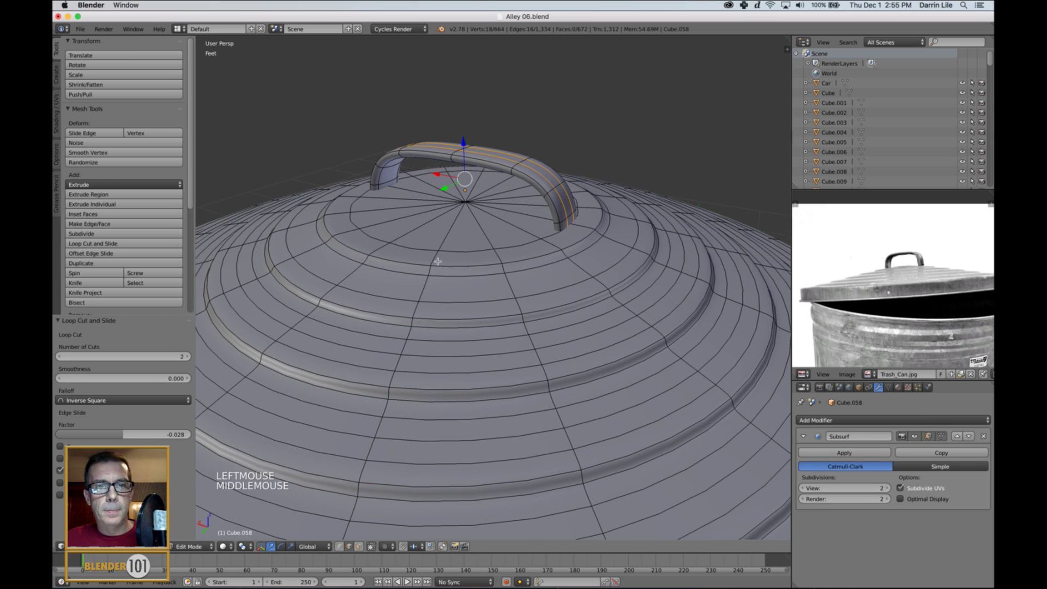
key("ctrl+e")
key("ctrl+r")
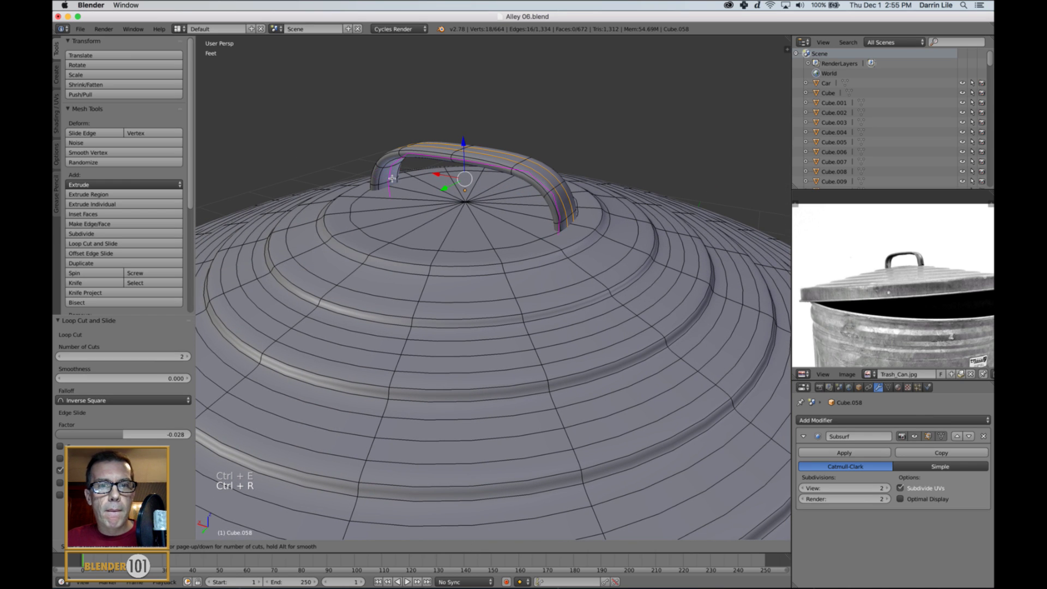
left_click(392, 178)
right_click(393, 179)
key("a")
key("Tab")
scroll(419, 213, "down", 4)
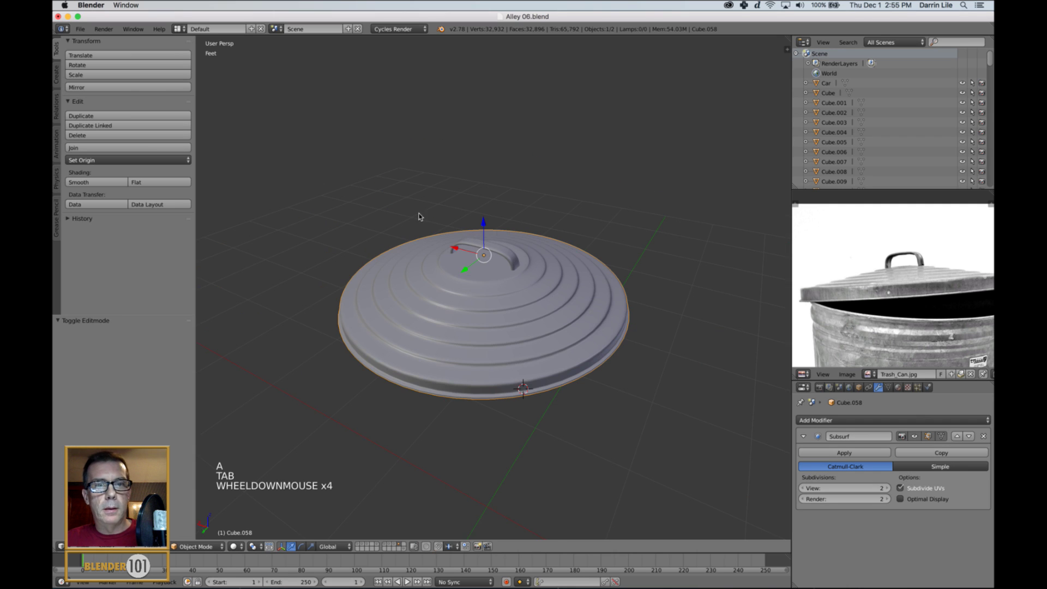
Step: Deselect the lid and reveal the hidden trash can body beneath it
middle_click(496, 273)
key("a")
scroll(523, 286, "up", 3)
scroll(522, 287, "down", 4)
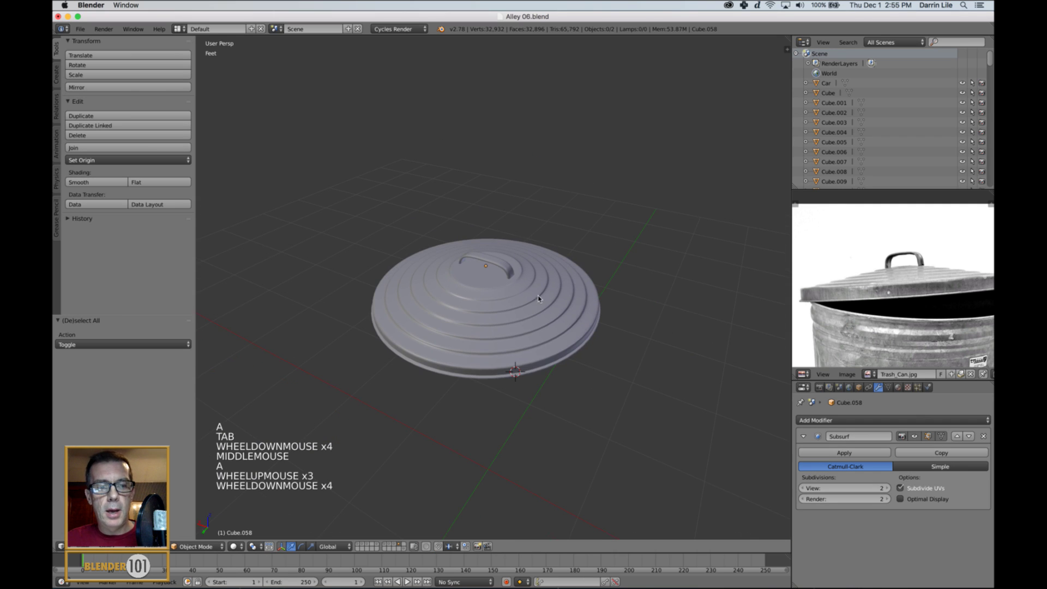
middle_click_drag(540, 300, 577, 277, "shift")
key("alt+h")
key("a")
scroll(577, 277, "down", 2)
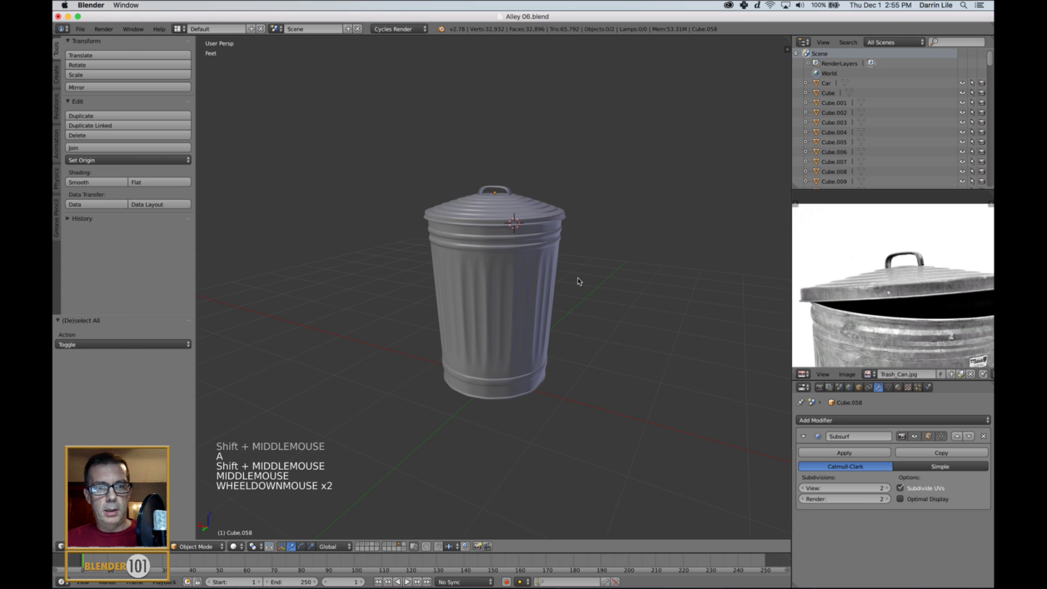
Step: Save the scene over the existing Alley 06.blend file
key("super+s")
key("super+s")
left_click(579, 280)
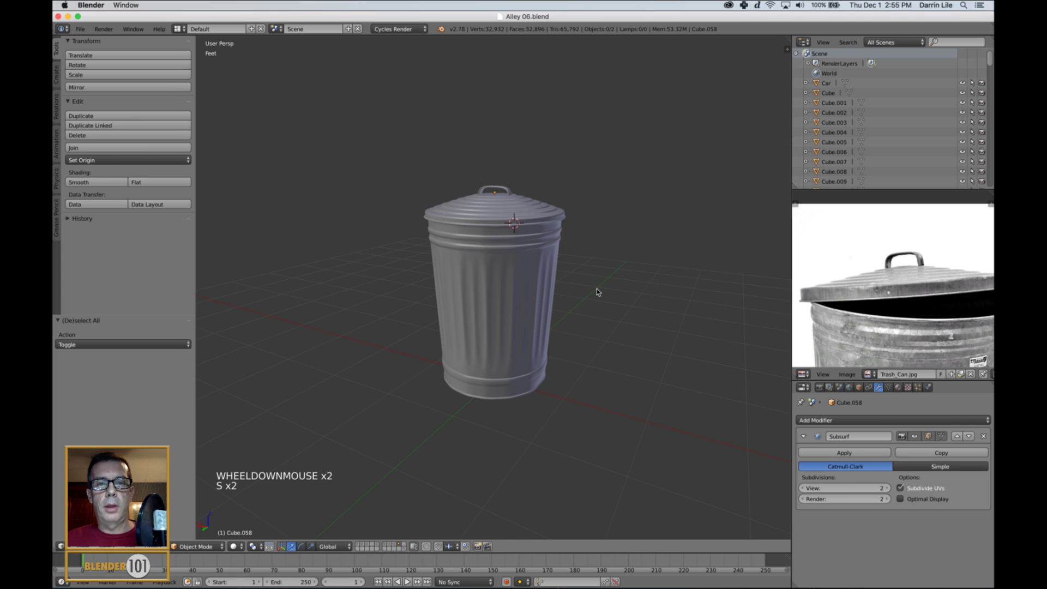
Step: Select the lid's linked body without the handle in Edit Mode and scale it to about 0.896 along Z
scroll(597, 292, "up", 1)
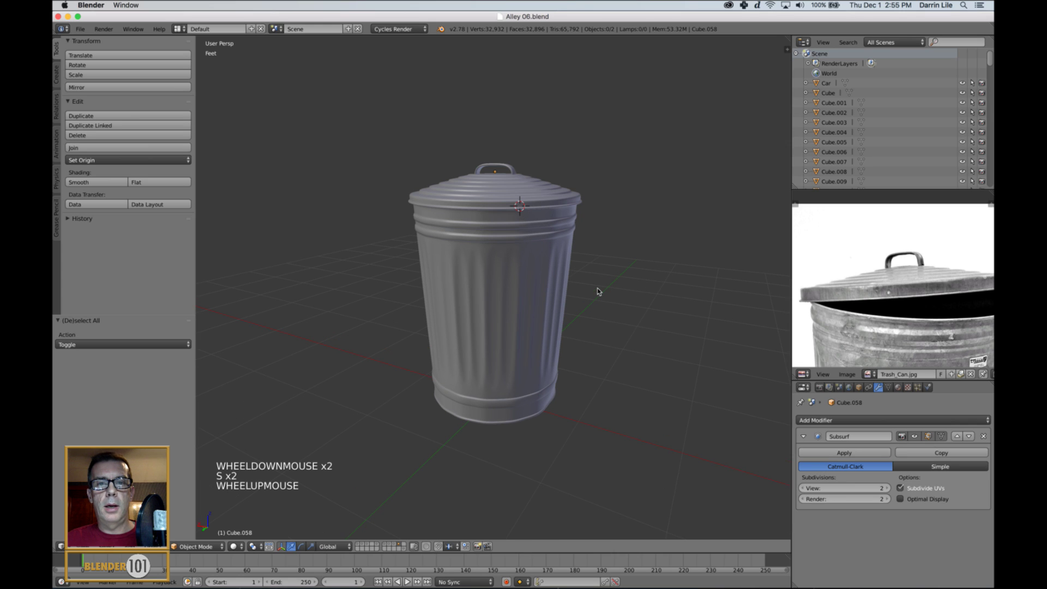
right_click(526, 193)
scroll(526, 193, "up", 1)
middle_click_drag(513, 197, 494, 174, "shift")
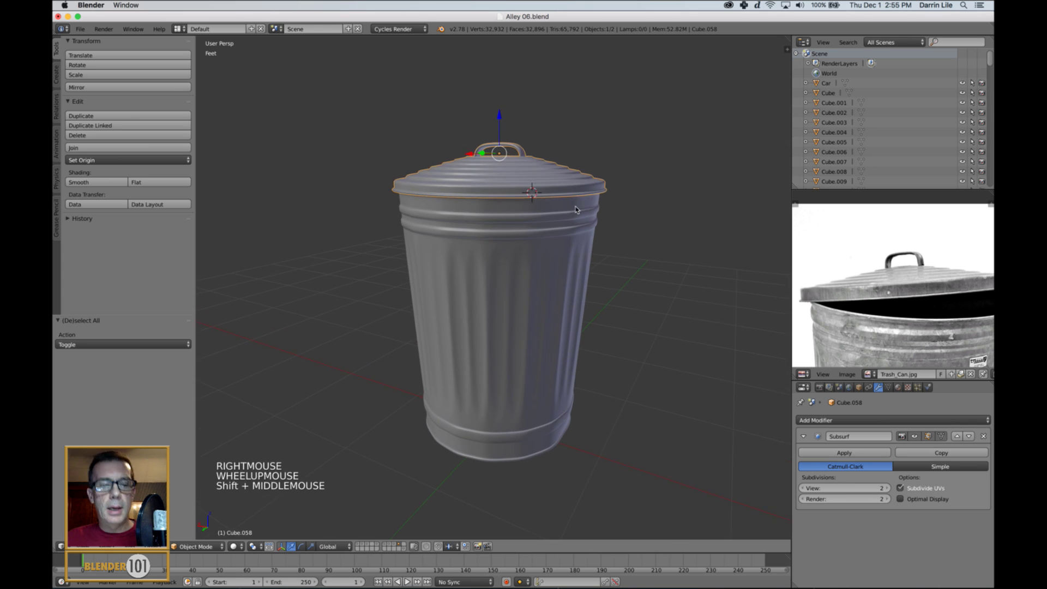
key("Tab")
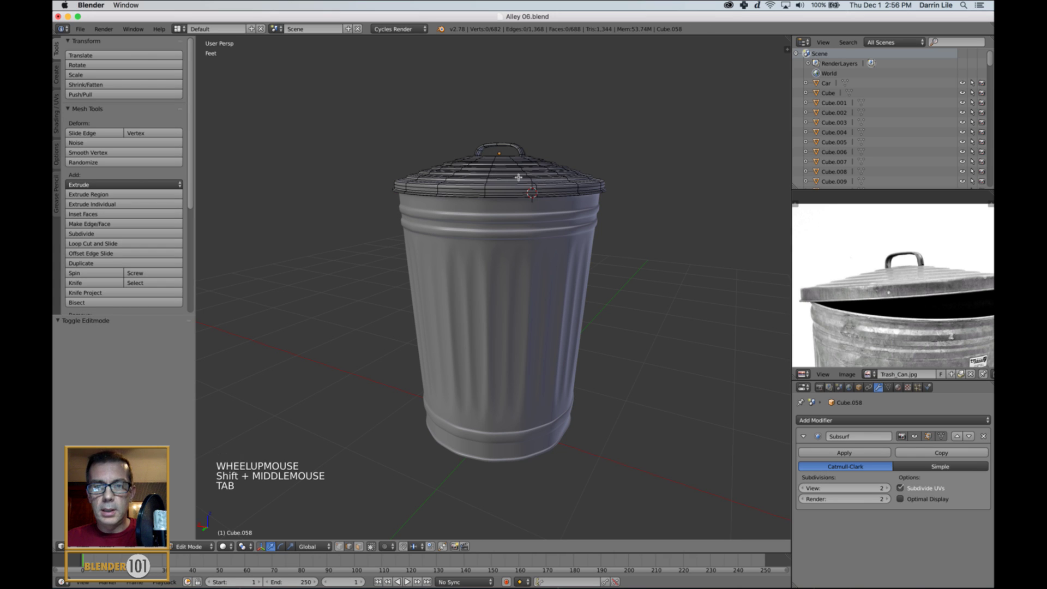
key("l")
key("s")
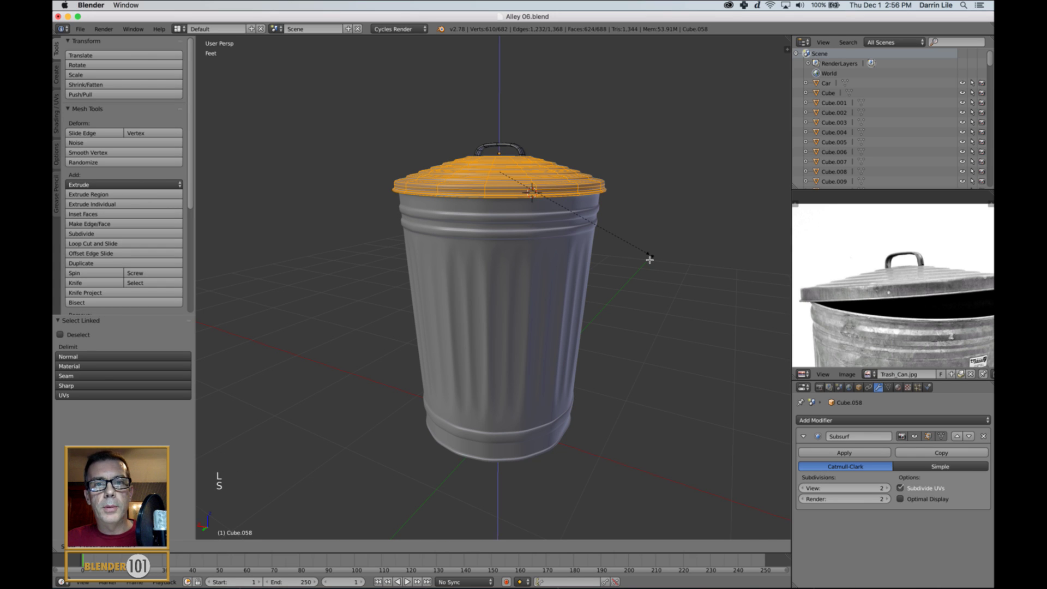
left_click(632, 255)
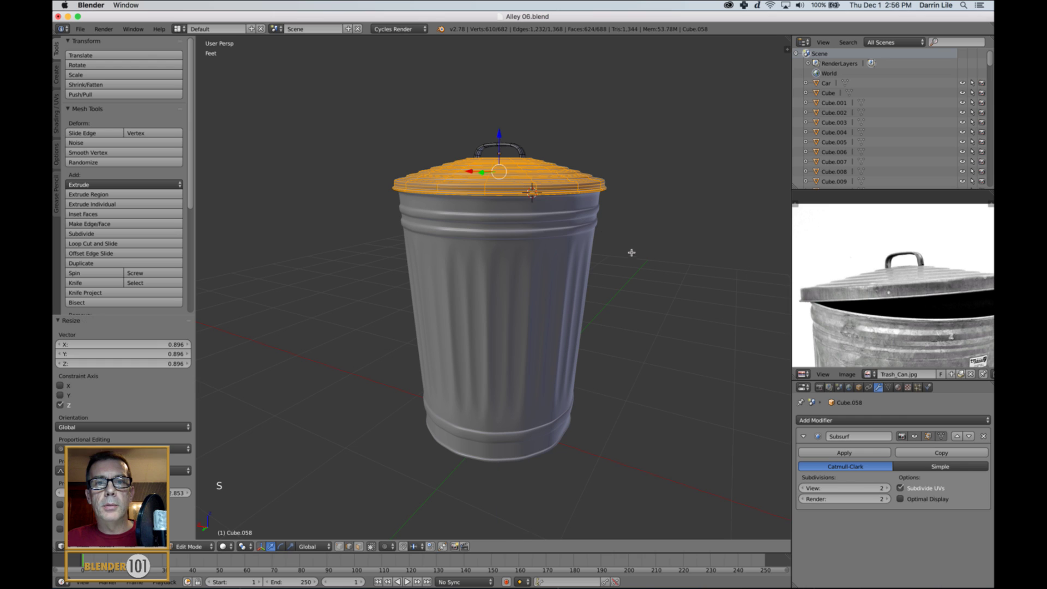
Step: Select only the handle's linked mesh, move it slightly down along Z onto the lid, and return to Object Mode
scroll(514, 158, "up", 2)
scroll(516, 160, "down", 2)
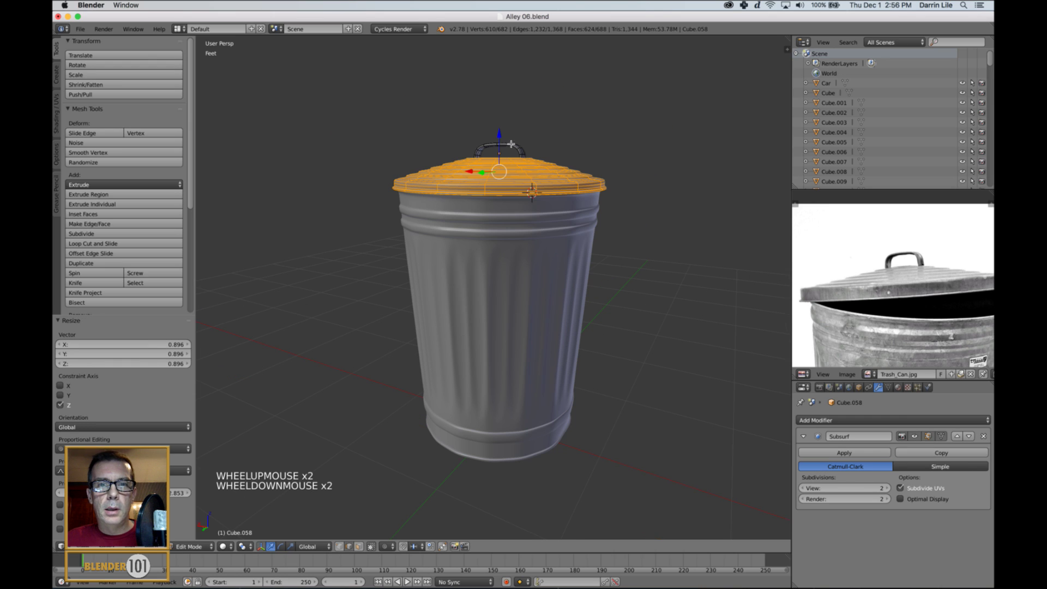
left_click_drag(499, 143, 502, 124)
key("a")
key("l")
key("a")
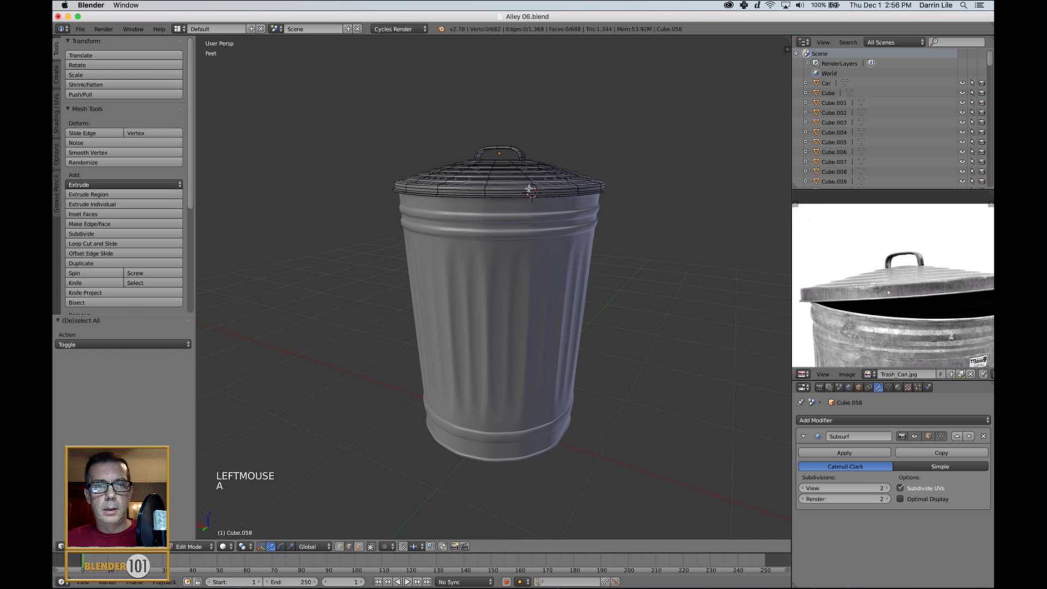
key("Tab")
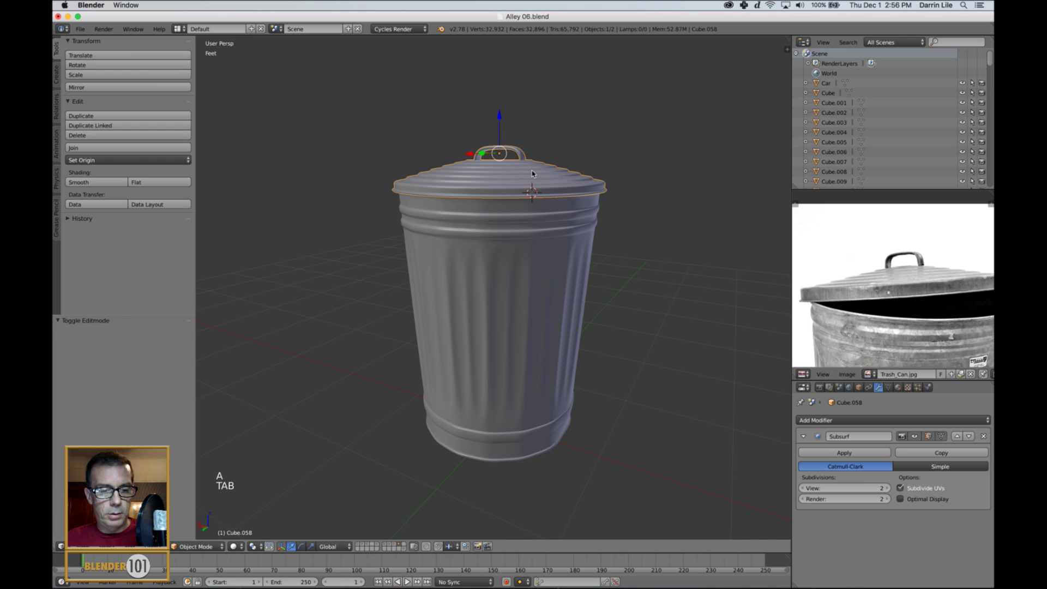
Step: Isolate the lid to inspect its shape from above, then reveal the trash can body and deselect everything
key("shift+h")
scroll(537, 178, "up", 3)
middle_click_drag(542, 180, 533, 214)
key("a")
scroll(533, 165, "down", 3)
key("Tab")
key("Tab")
scroll(526, 244, "down", 2)
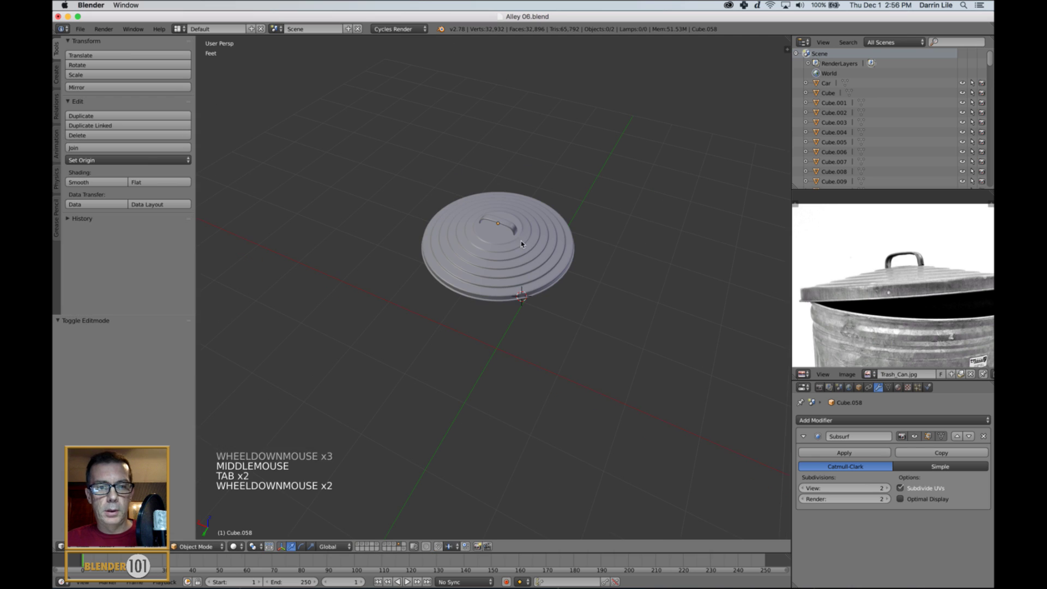
key("alt+h")
key("a")
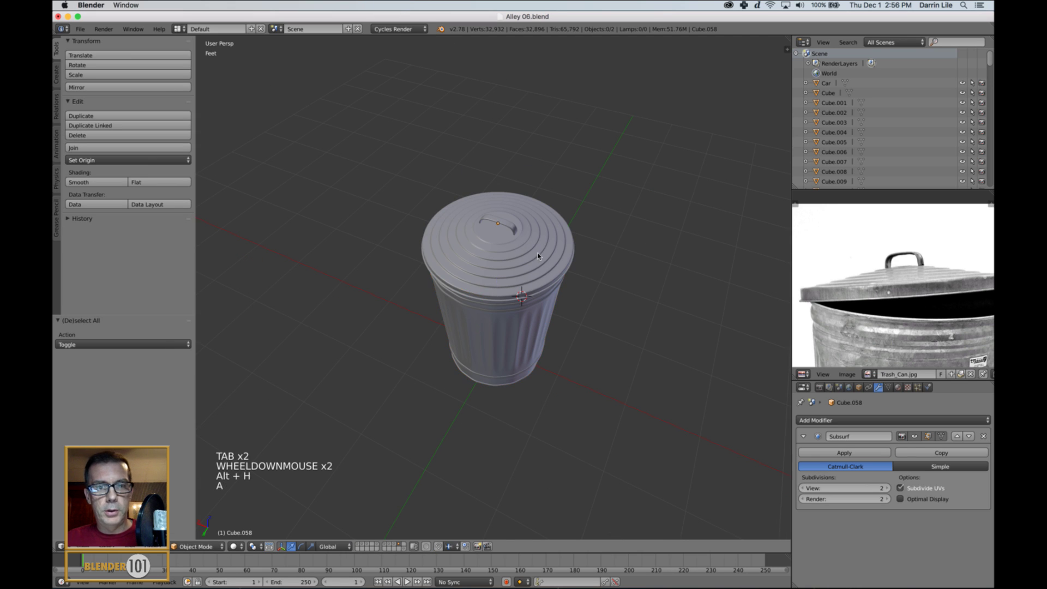
Step: Compare the detailed trash can with the full reference photo, switch to the layer holding the low-poly version, and save the scene
middle_click_drag(535, 248, 561, 112)
key("shift+c")
scroll(538, 244, "down", 3)
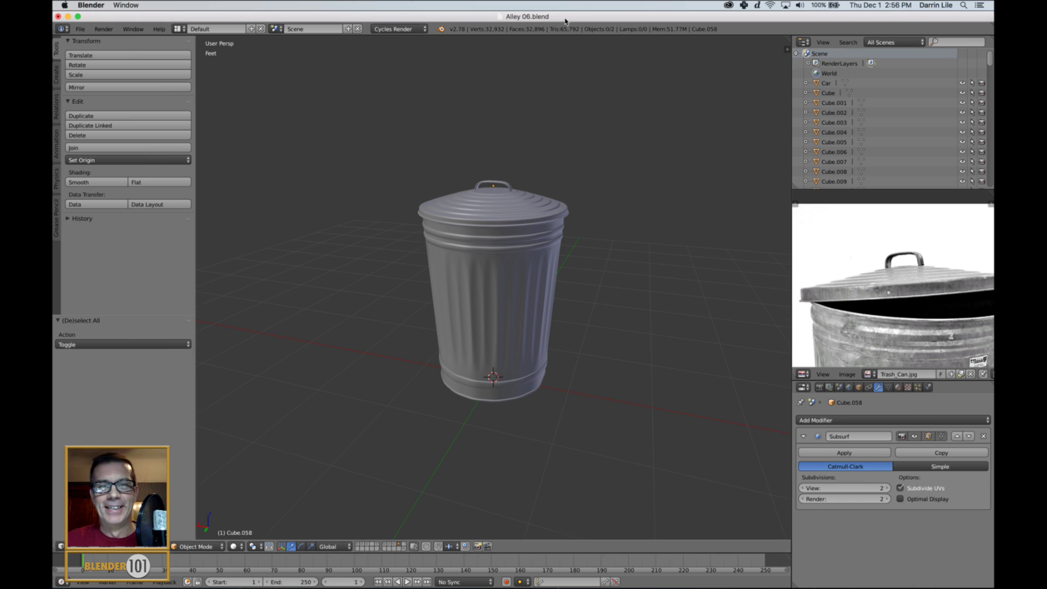
middle_click_drag(512, 204, 543, 205)
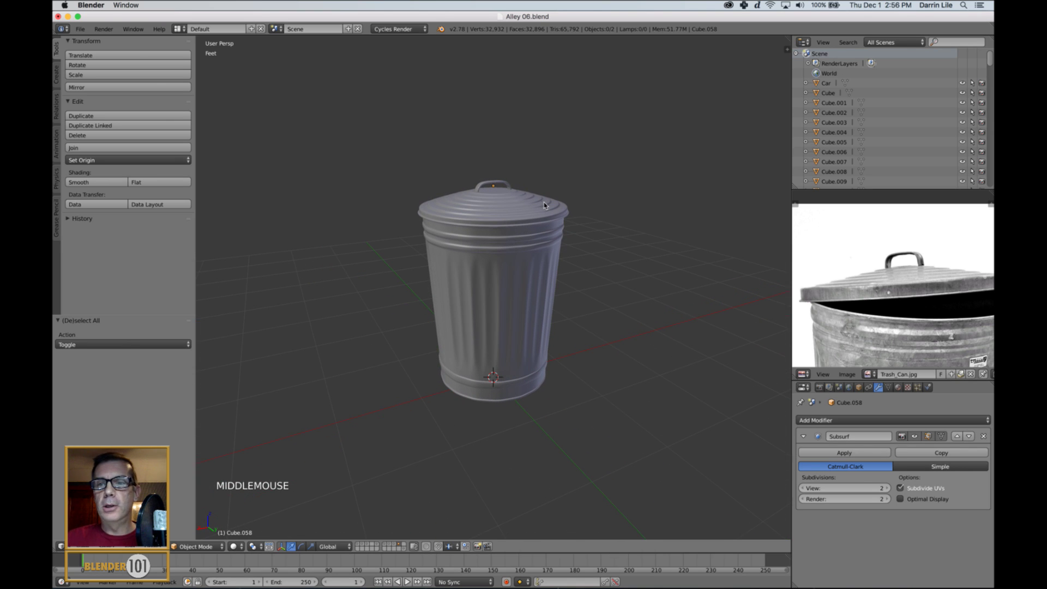
scroll(820, 270, "down", 4)
middle_click_drag(914, 297, 913, 247, "shift")
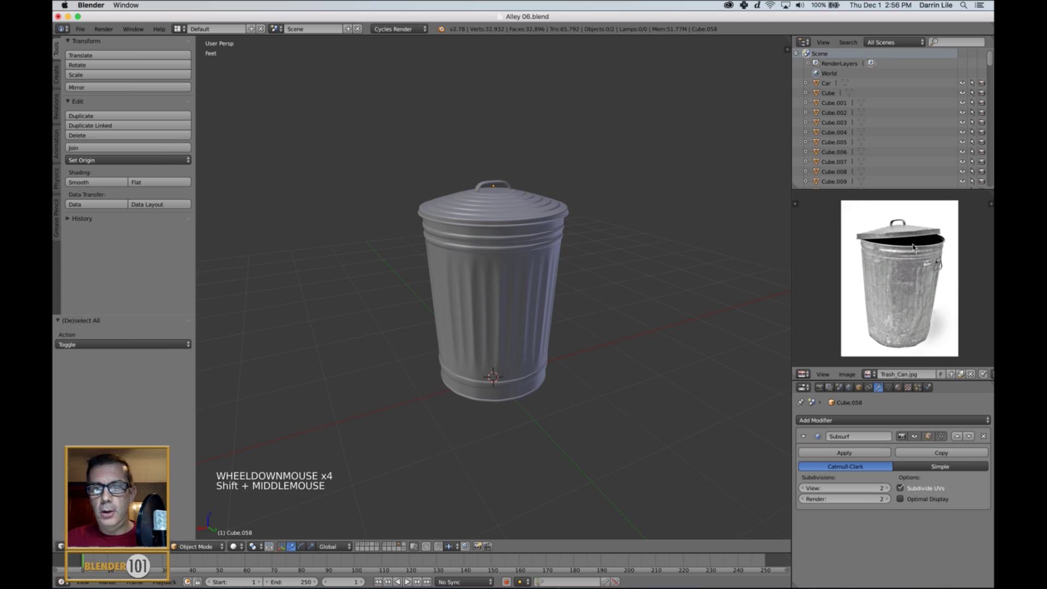
left_click(395, 544)
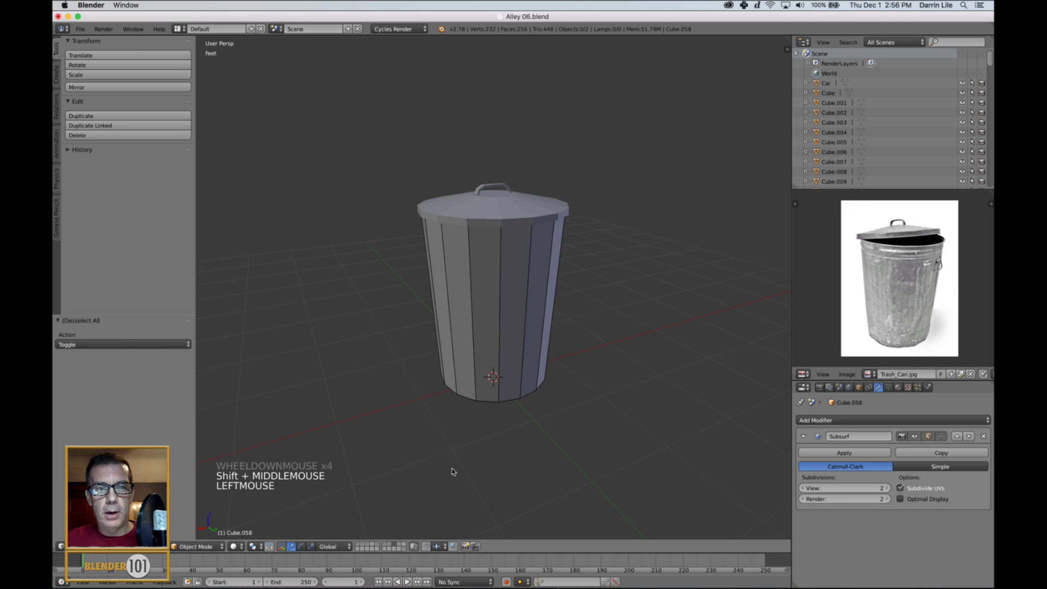
key("super+s")
key("super+s")
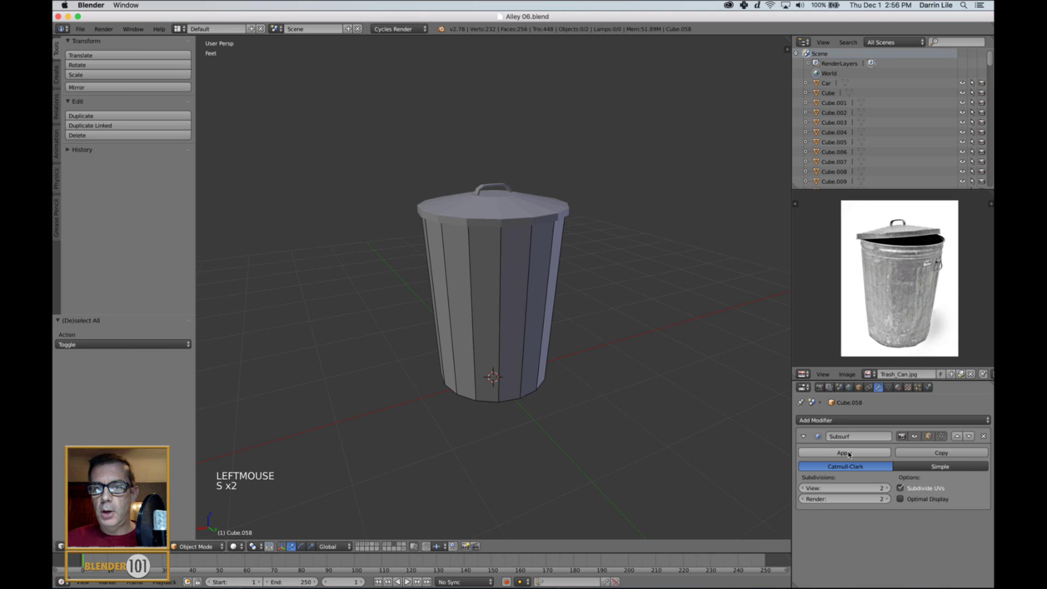
Step: Turn off the Wire and Draw All Edges display options for the low-poly trash can body
right_click(524, 351)
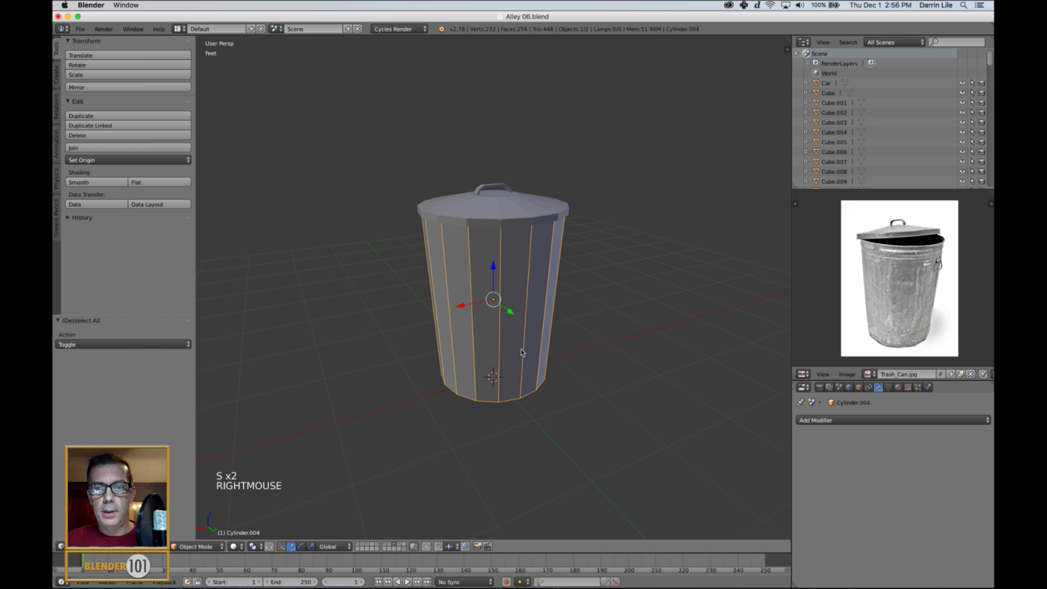
left_click(860, 387)
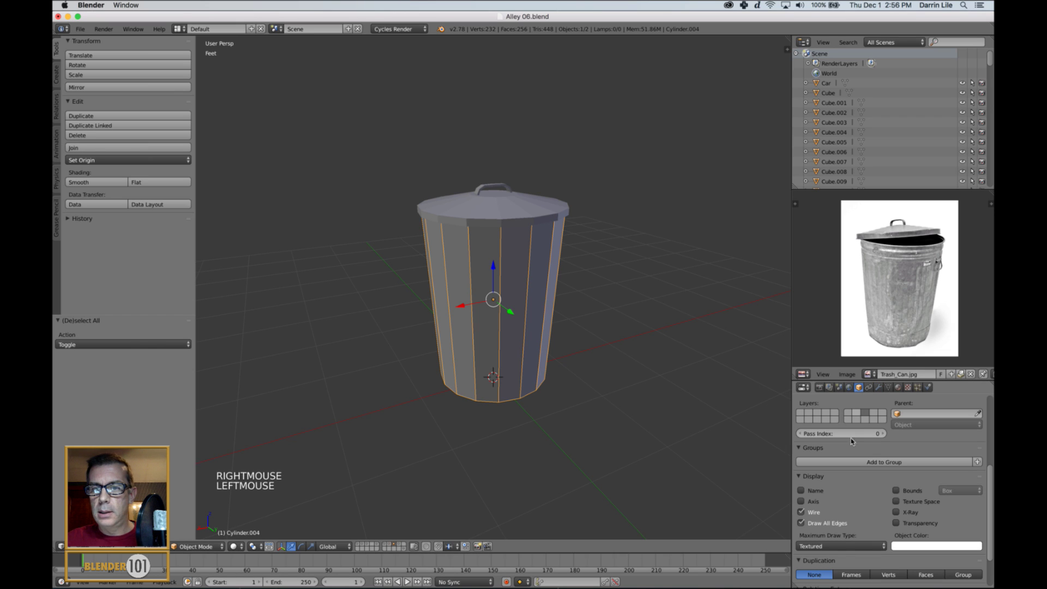
left_click(801, 523)
left_click(800, 512)
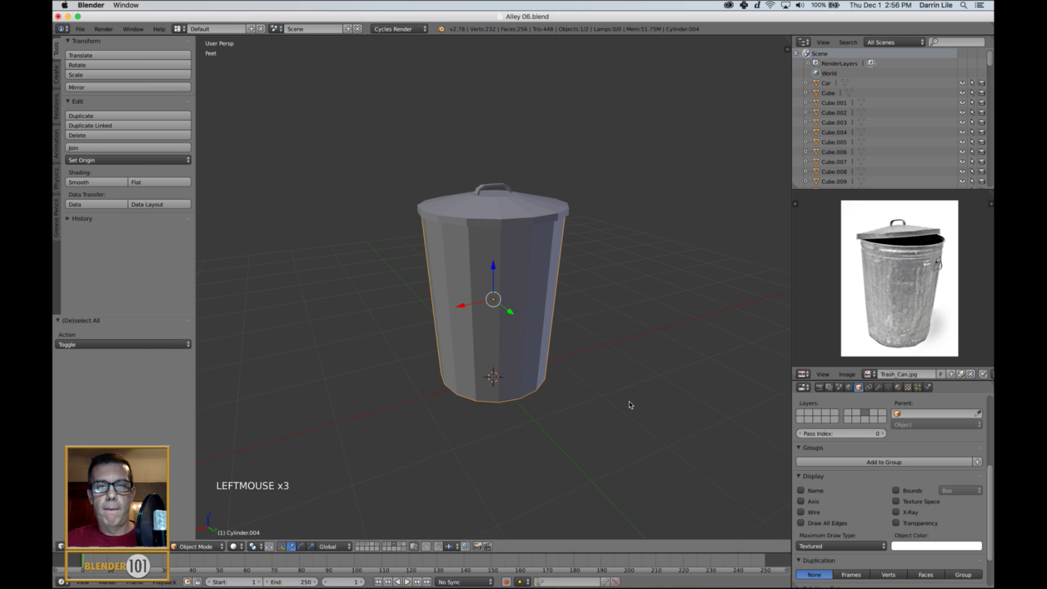
scroll(630, 405, "up", 3)
scroll(511, 359, "down", 3)
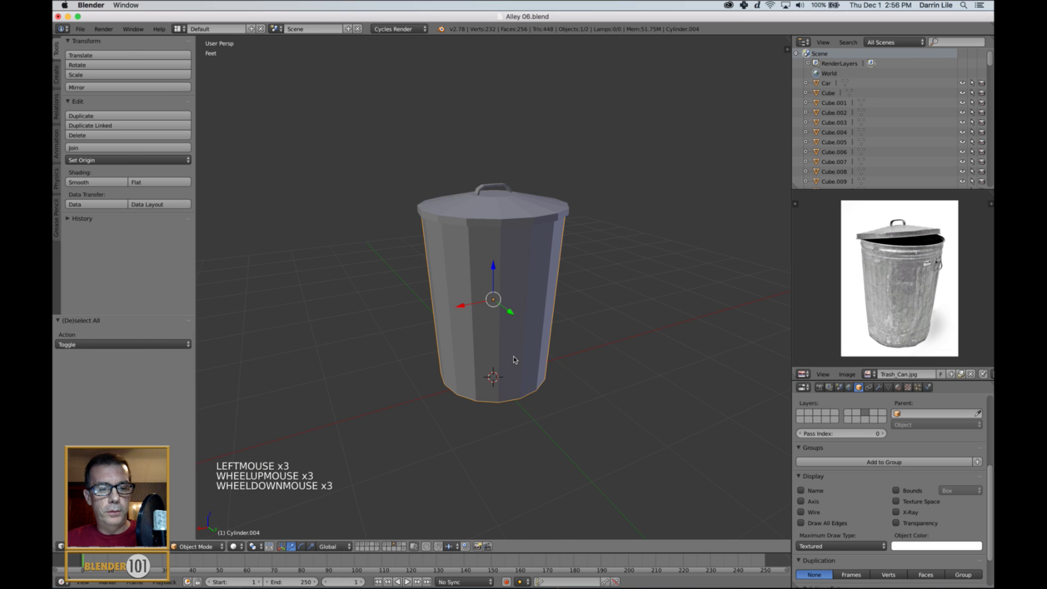
Step: Cut one edge loop just below the can body's top rim and another just above its base, returning to Object Mode
key("Tab")
middle_click_drag(511, 362, 512, 324)
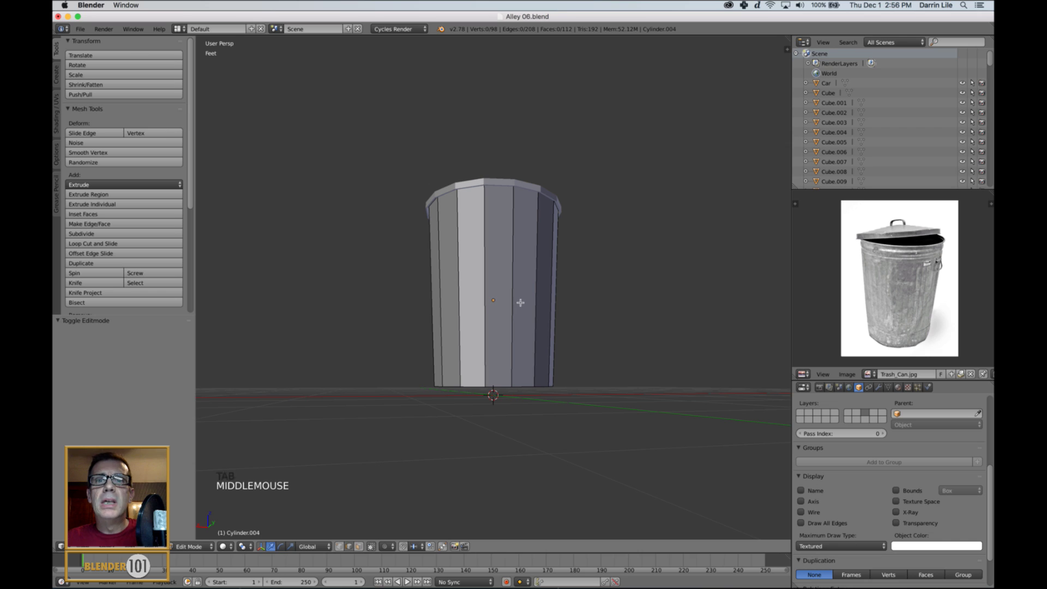
key("ctrl+r")
left_click(519, 302)
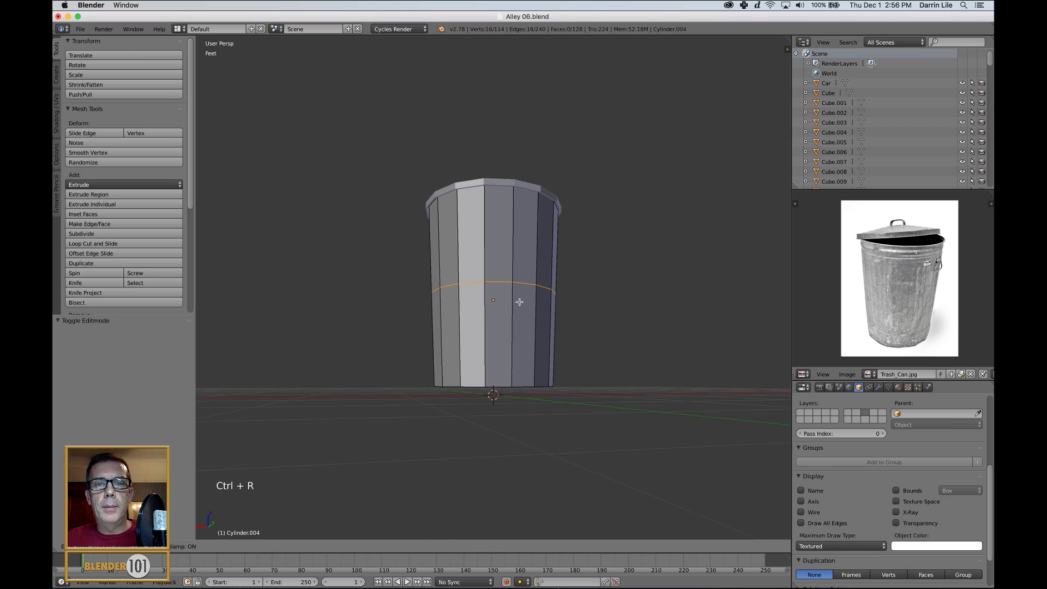
left_click(545, 204)
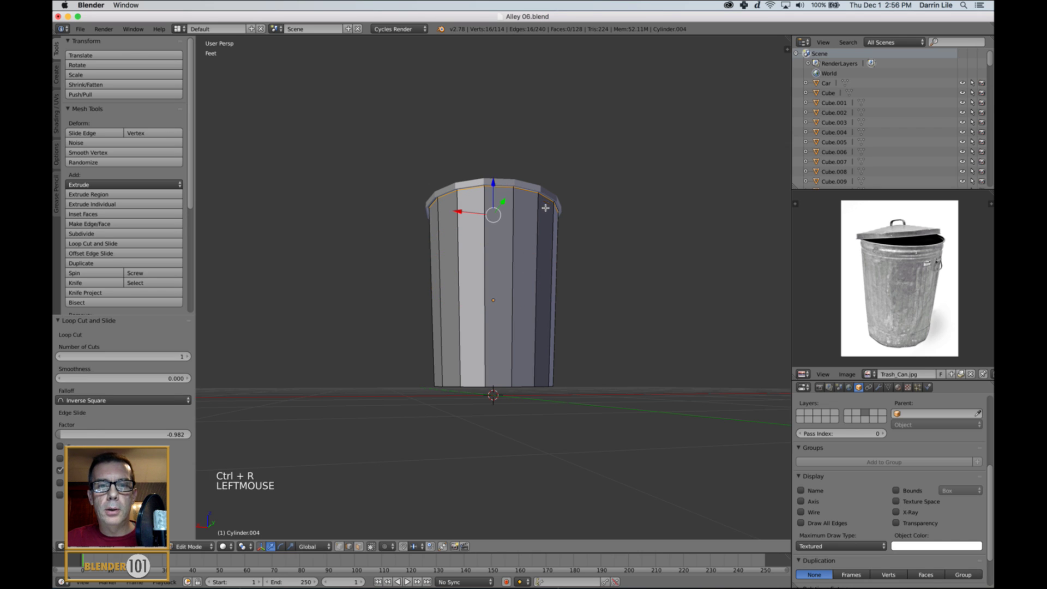
key("ctrl+r")
left_click(496, 349)
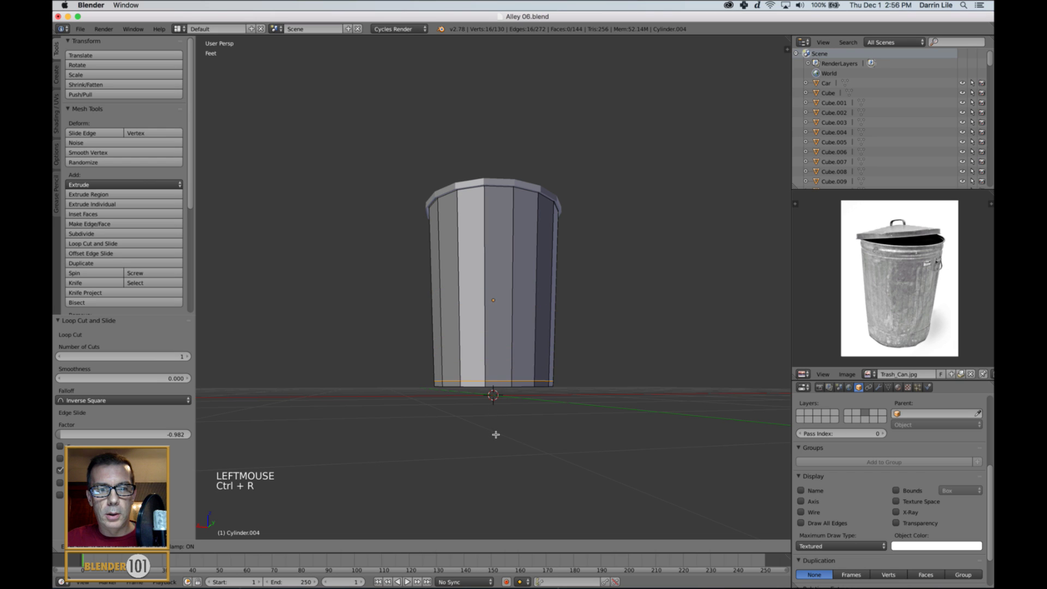
left_click(538, 393)
key("Tab")
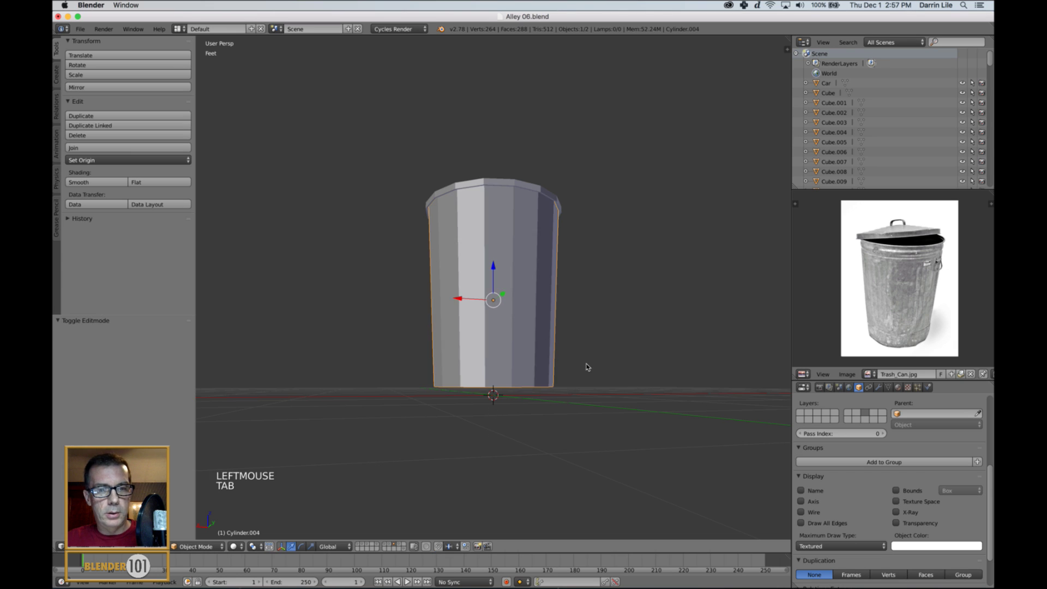
Step: Apply smooth shading to the low-poly can body and its lid, and deselect everything
middle_click_drag(587, 366, 588, 395)
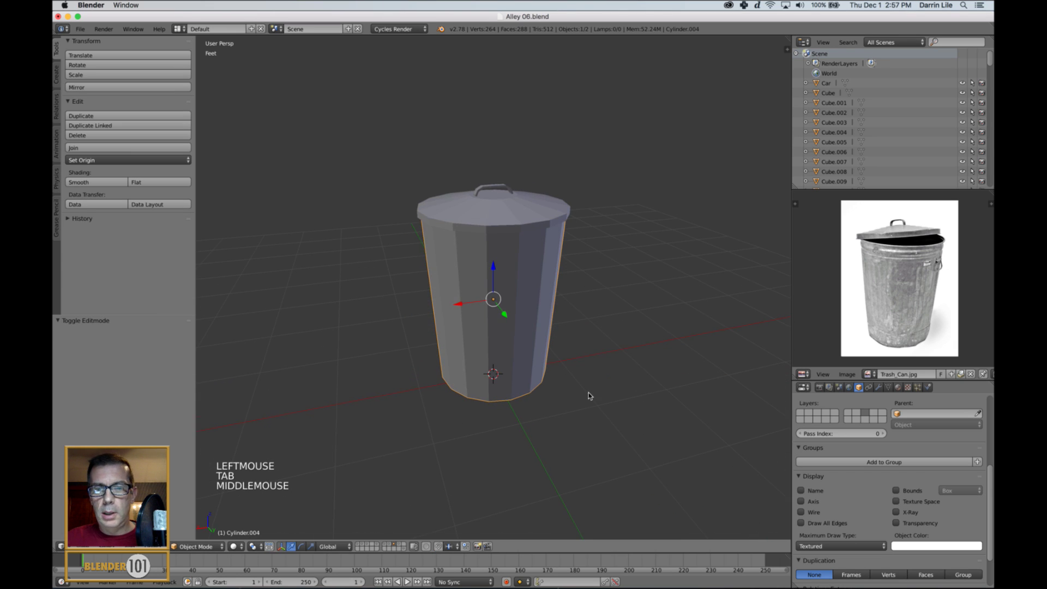
left_click(95, 182)
right_click(496, 228)
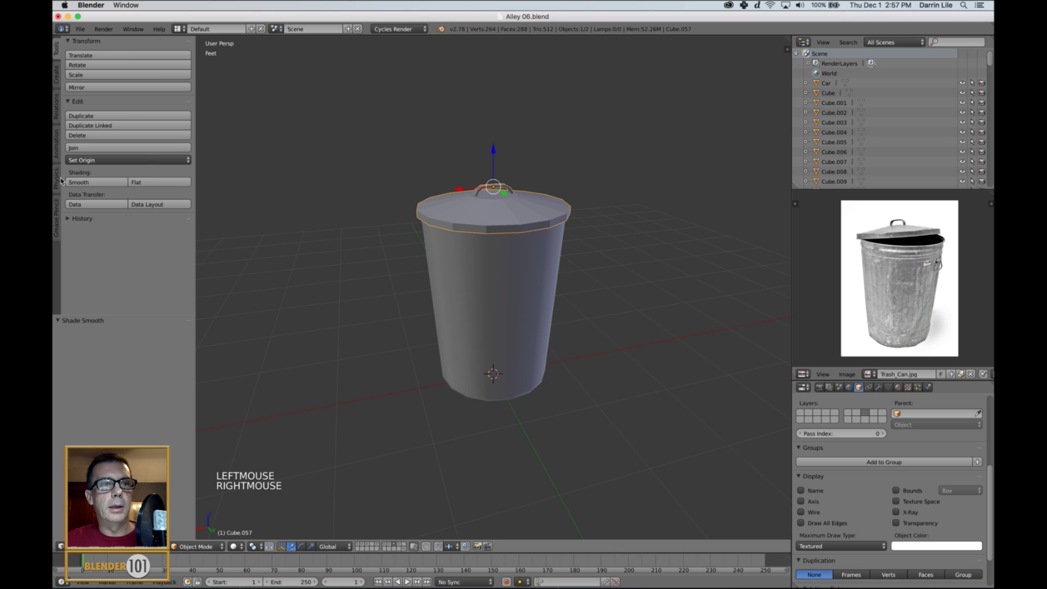
left_click(90, 183)
scroll(486, 298, "up", 1)
scroll(487, 297, "down", 3)
scroll(522, 290, "up", 5)
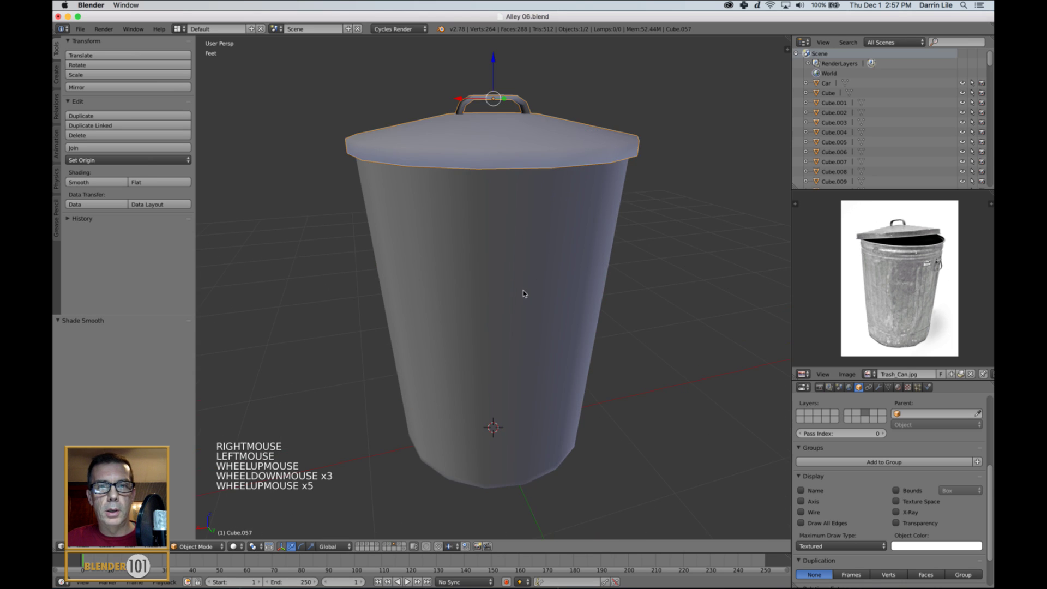
middle_click_drag(522, 290, 564, 298)
key("a")
scroll(565, 294, "down", 2)
scroll(563, 297, "down", 1)
right_click(525, 302)
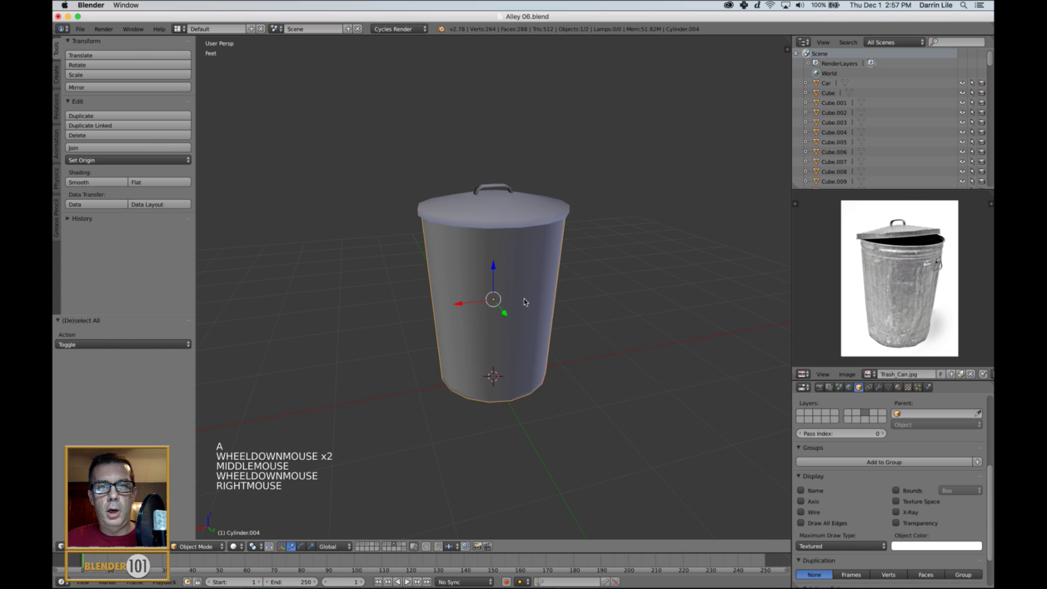
right_click(513, 222)
right_click(529, 294)
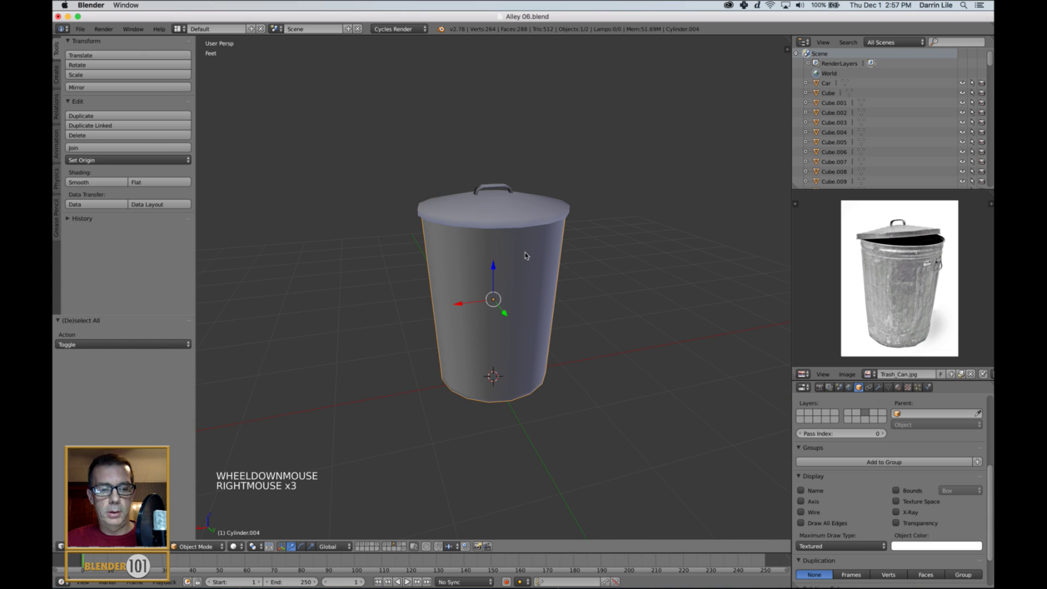
key("a")
key("a")
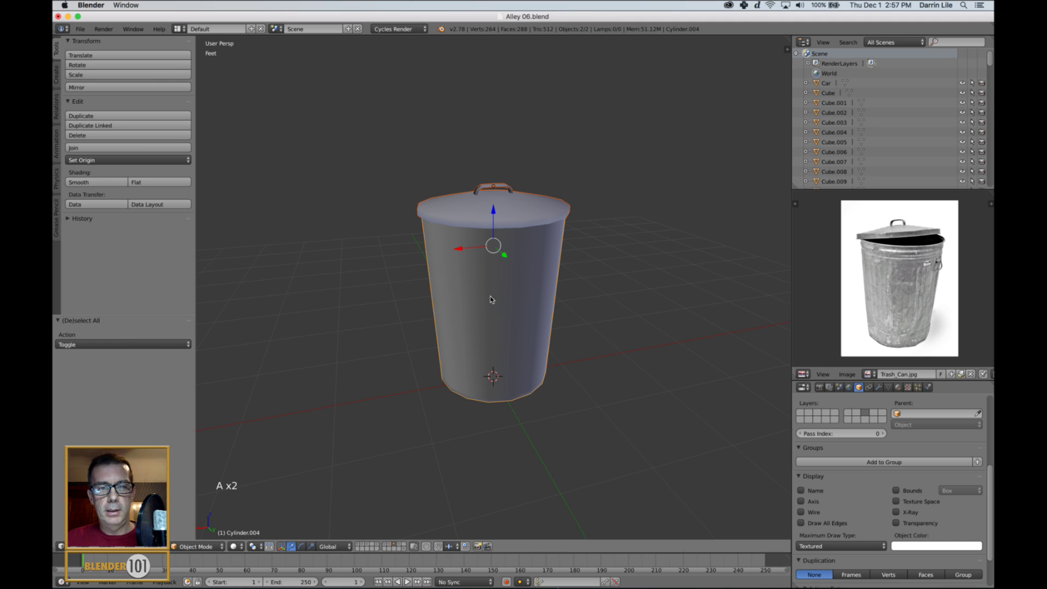
key("Tab")
key("Tab")
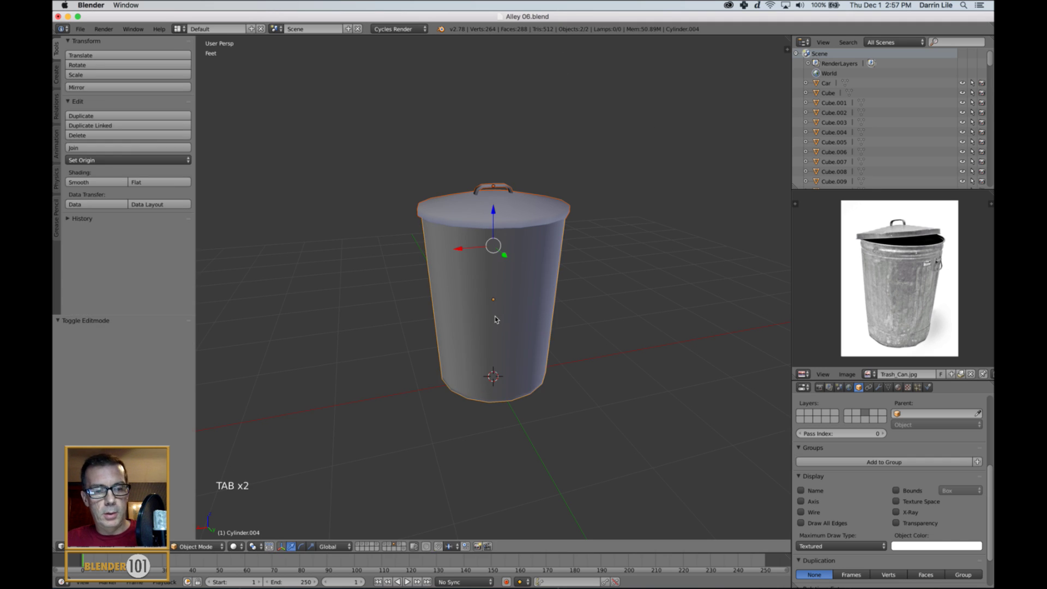
key("a")
Step: Select the can body, switch to the UV Editing screen layout, and isolate the body by hiding the lid
right_click(510, 324)
middle_click_drag(536, 353, 545, 358, "shift")
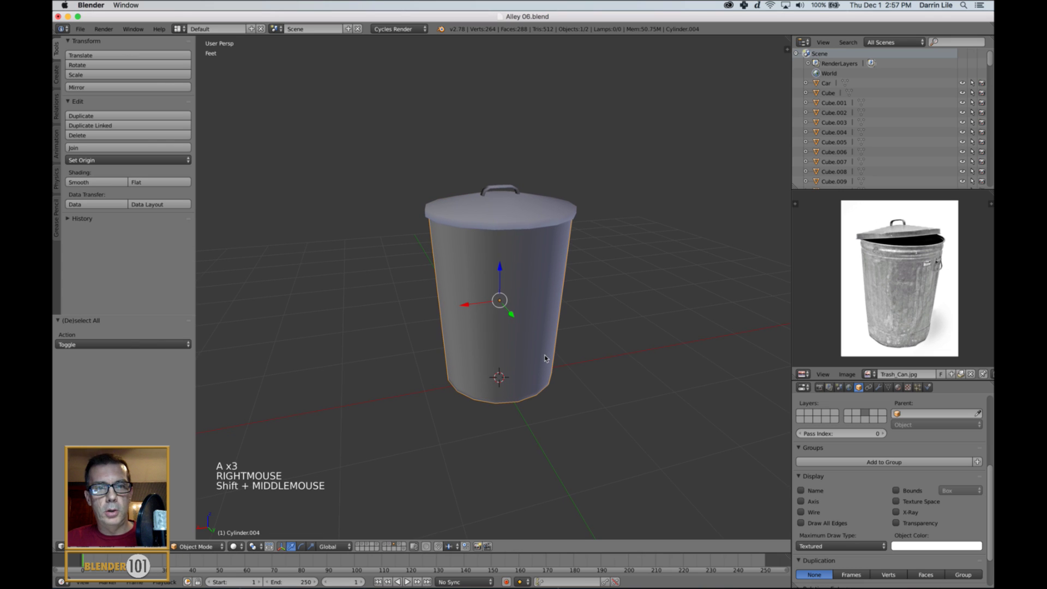
left_click(180, 28)
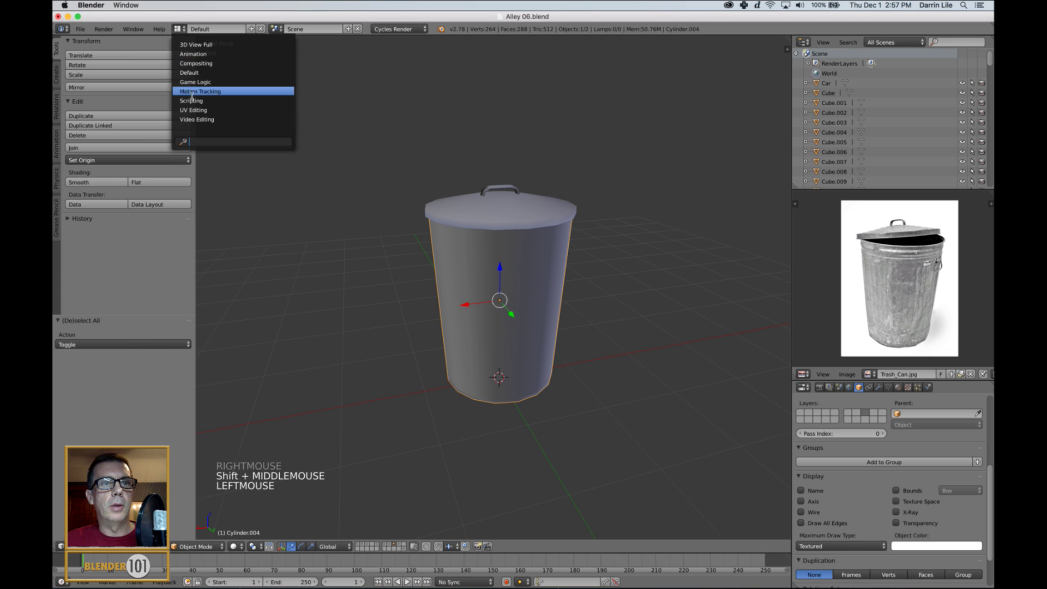
left_click(194, 110)
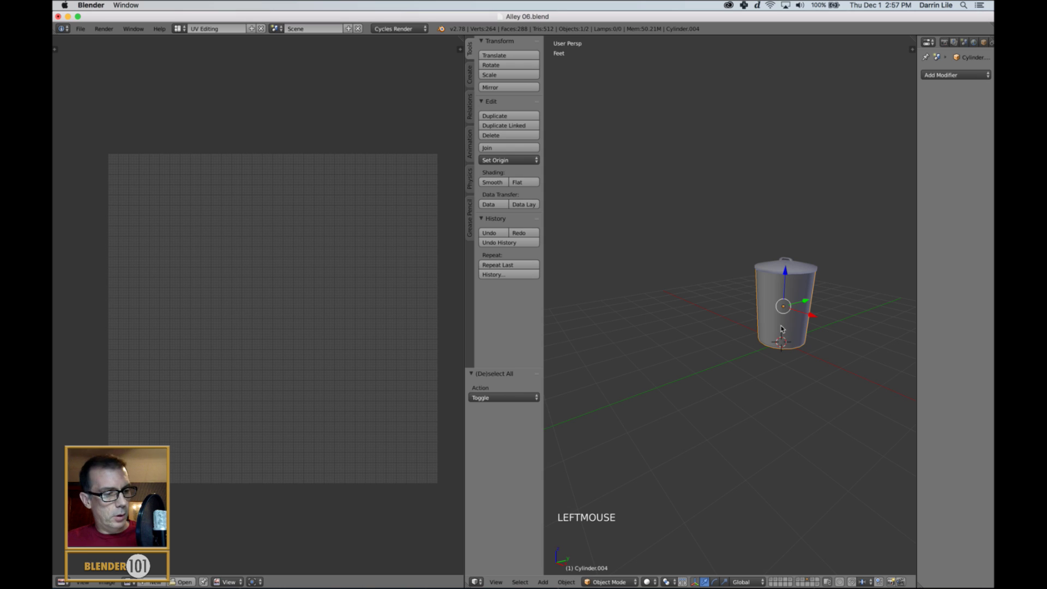
key("KP_Decimal")
middle_click_drag(780, 326, 778, 336)
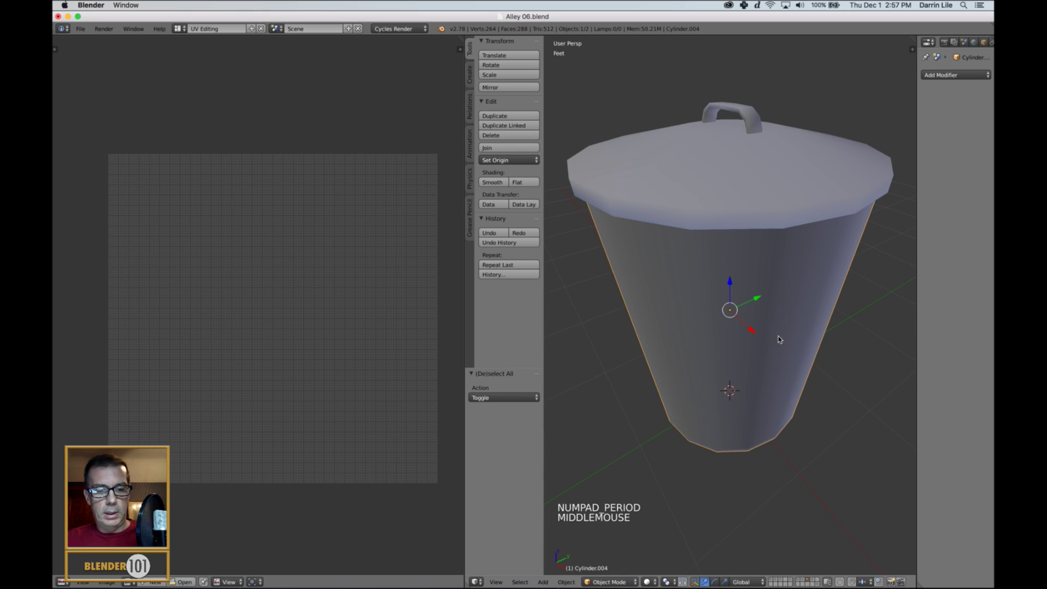
key("shift+h")
scroll(780, 336, "down", 1)
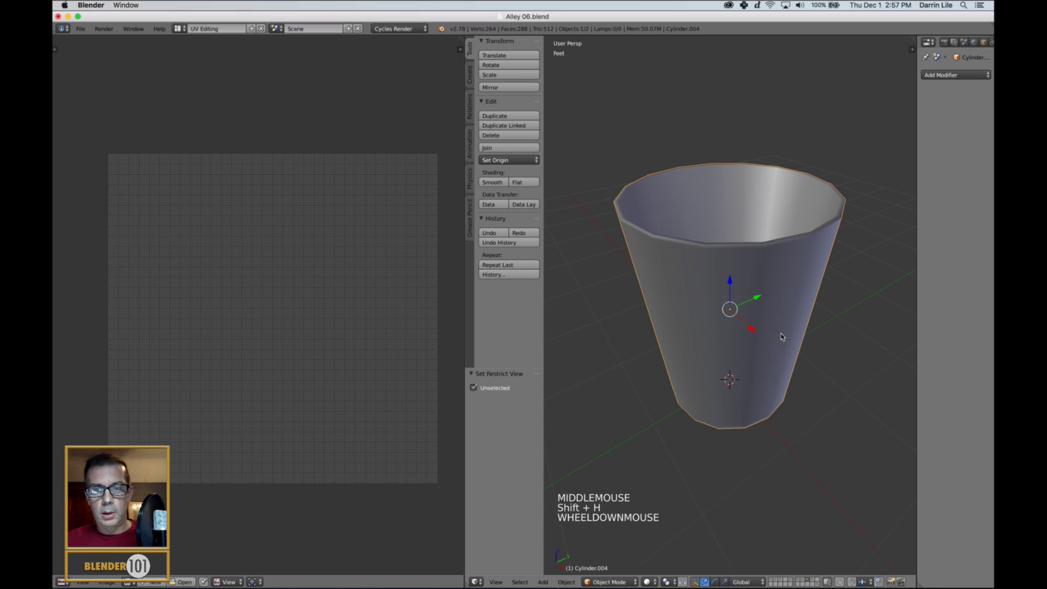
Step: Select the edge loop around the can body's top rim in Edit Mode and mark it as a seam
key("Tab")
mouse_move(752, 332)
middle_mouse_down()
mouse_move(731, 347)
mouse_move(747, 332)
middle_mouse_up()
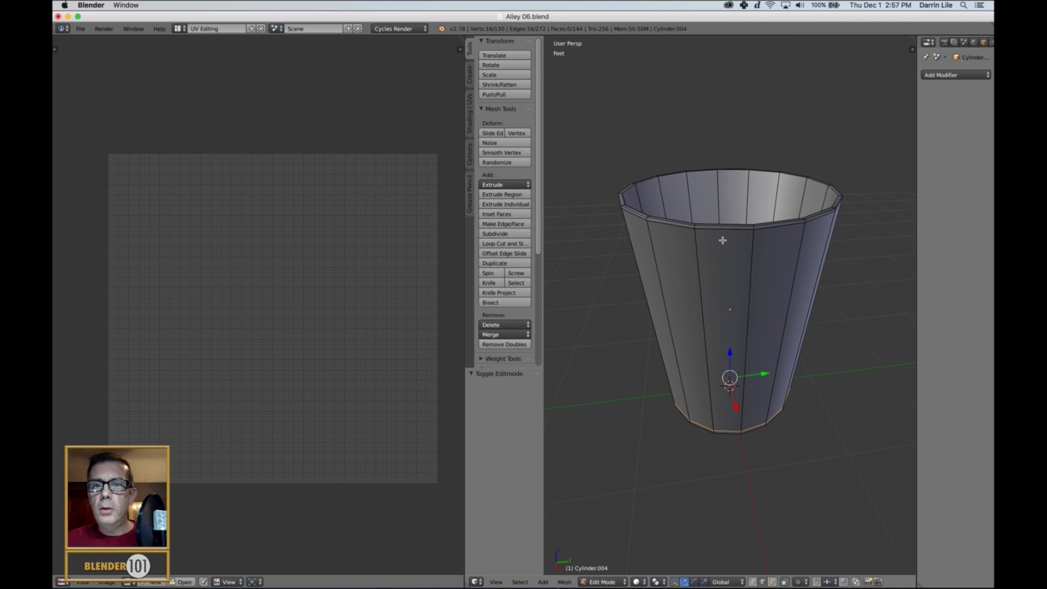
middle_click_drag(722, 240, 757, 232)
scroll(745, 256, "up", 2)
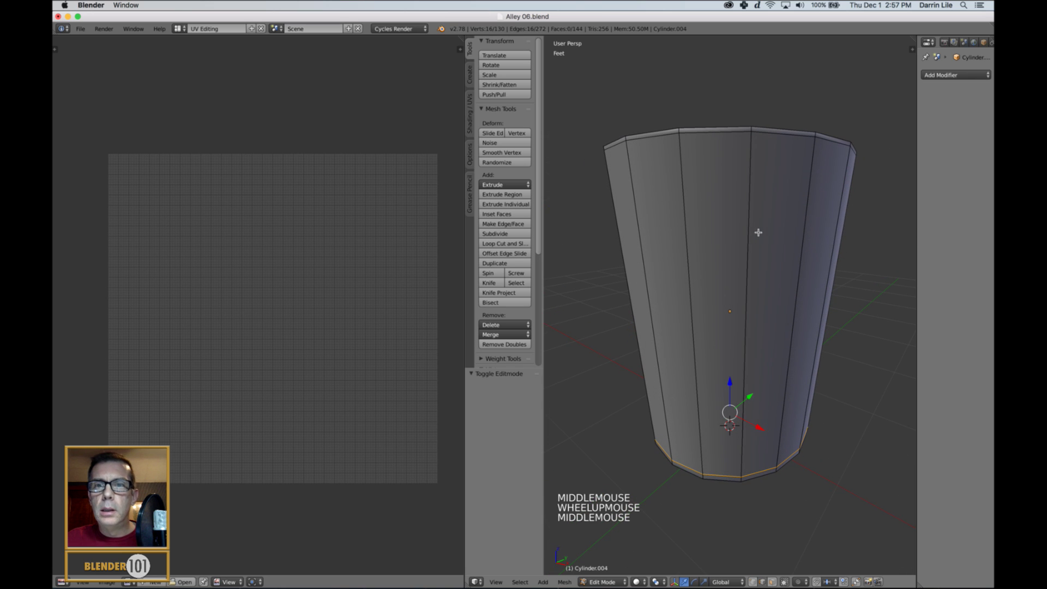
right_click(731, 131, "alt")
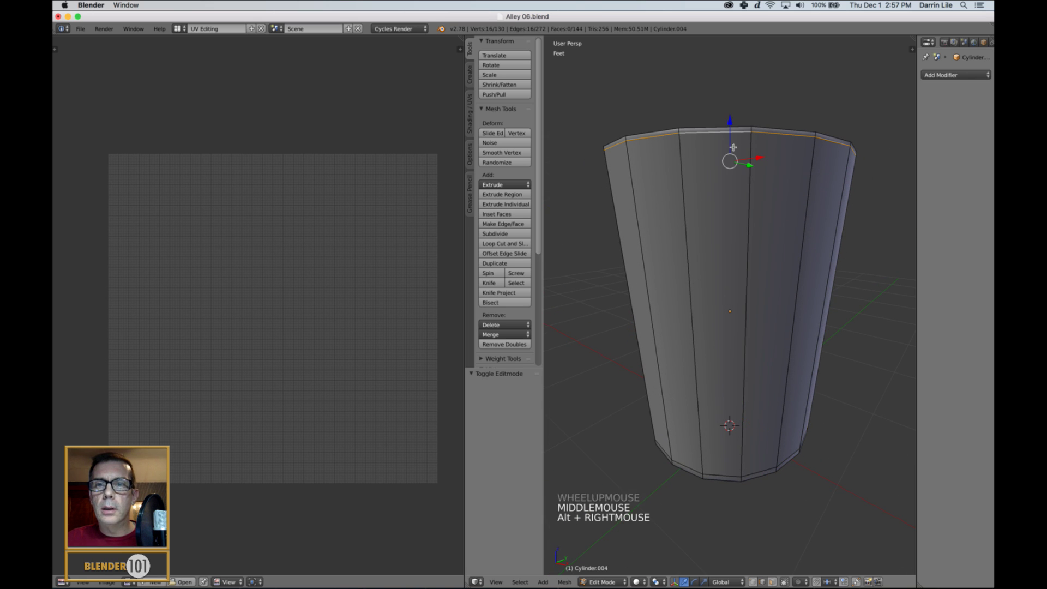
left_click(747, 212)
middle_click_drag(747, 212, 756, 260)
right_click(683, 221, "alt")
right_click(683, 223, "alt")
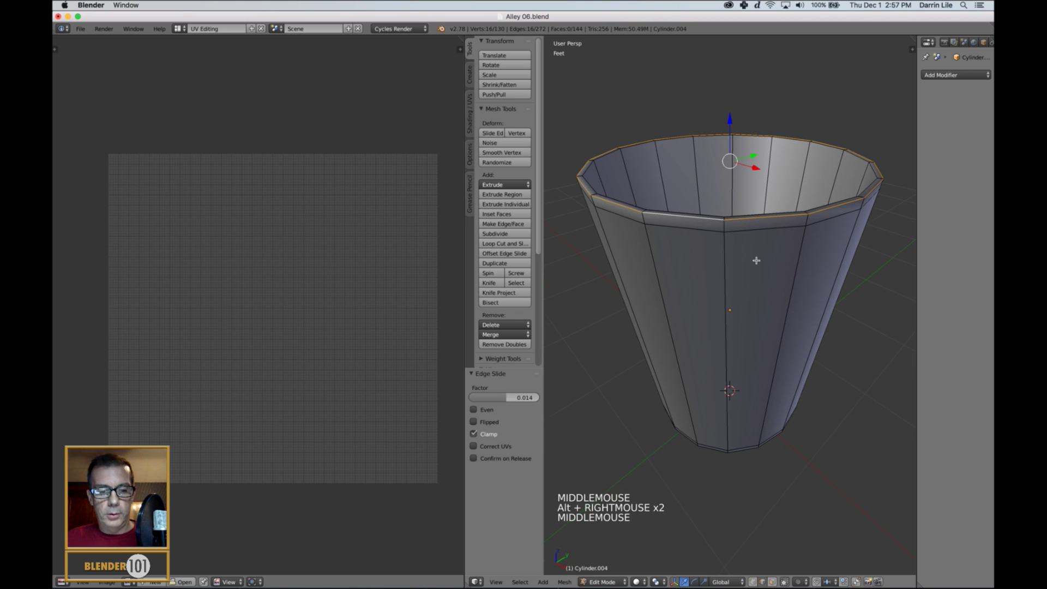
key("ctrl+e")
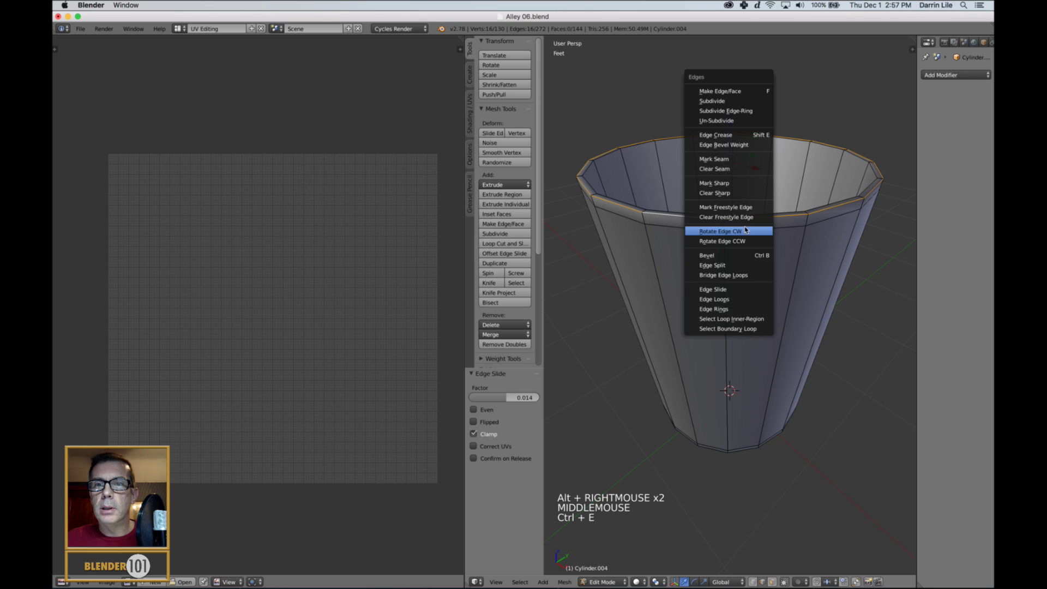
left_click(720, 159)
Step: Select the edge loop around the can body's bottom rim and mark it as a seam
middle_click_drag(738, 315, 734, 380)
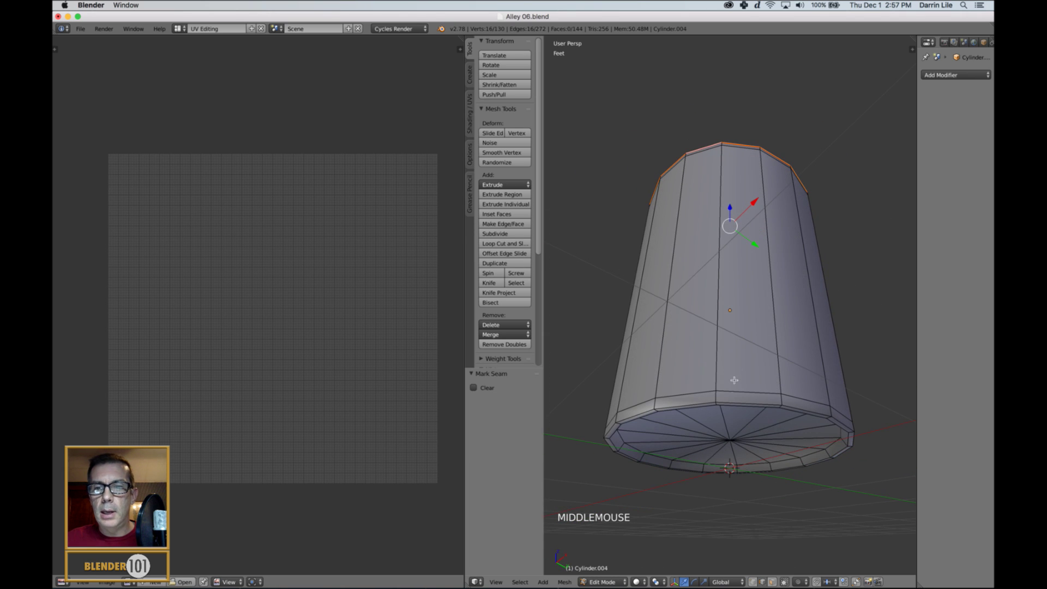
right_click(743, 406, "alt")
key("ctrl+e")
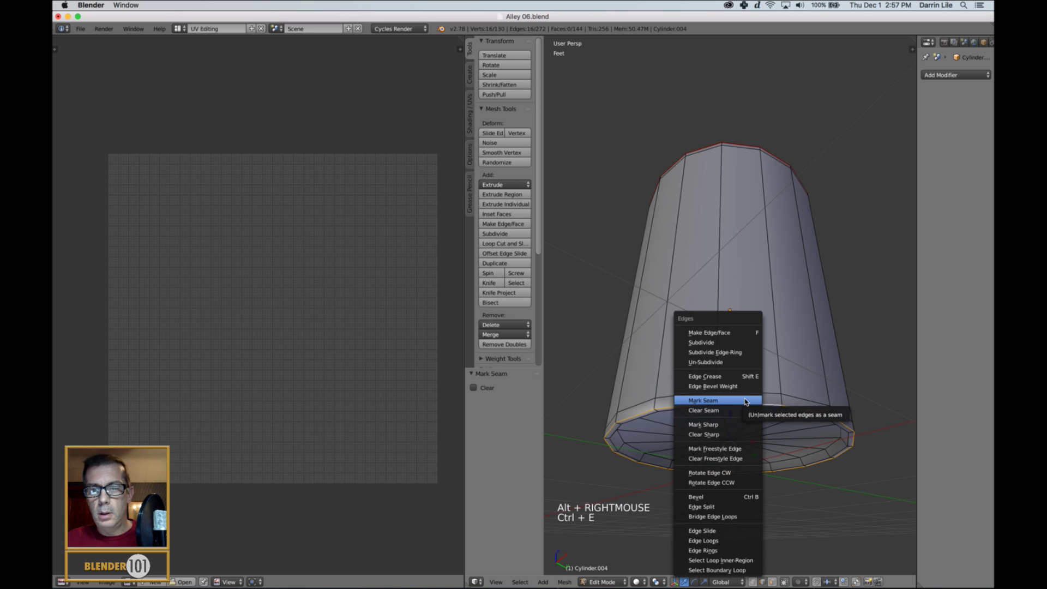
left_click(745, 403)
Step: Select the lengthwise edge loop down the can body, exclude the segment crossing the inner floor, and mark the rest as a seam
scroll(782, 339, "down", 3)
middle_click_drag(783, 338, 823, 371)
middle_click_drag(734, 367, 707, 365)
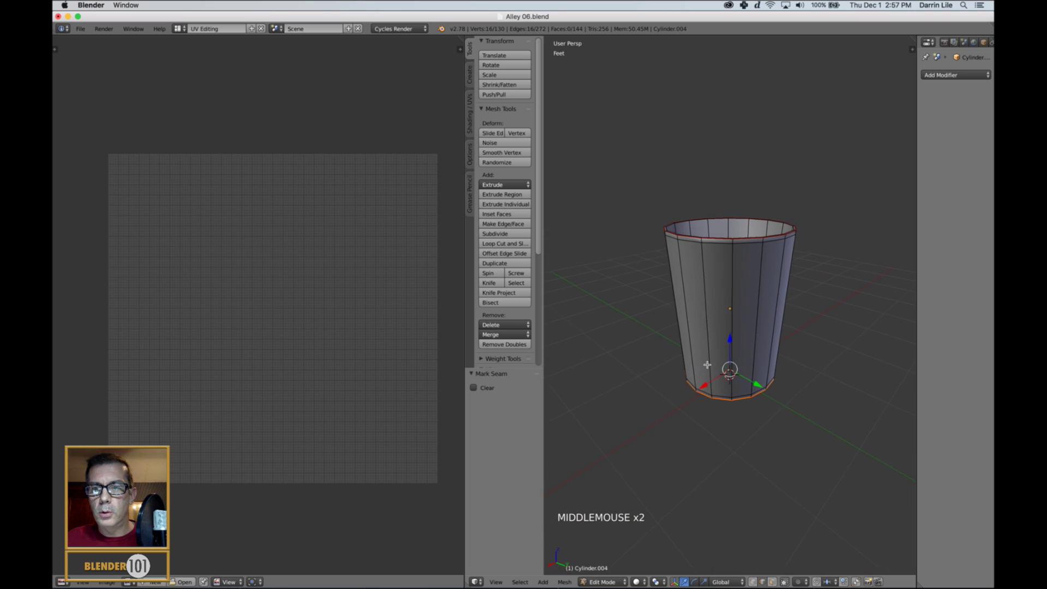
right_click(733, 318, "alt")
mouse_move(741, 348)
middle_mouse_down()
mouse_move(743, 383)
mouse_move(742, 368)
middle_mouse_up()
scroll(742, 378, "up", 2)
scroll(741, 374, "up", 3)
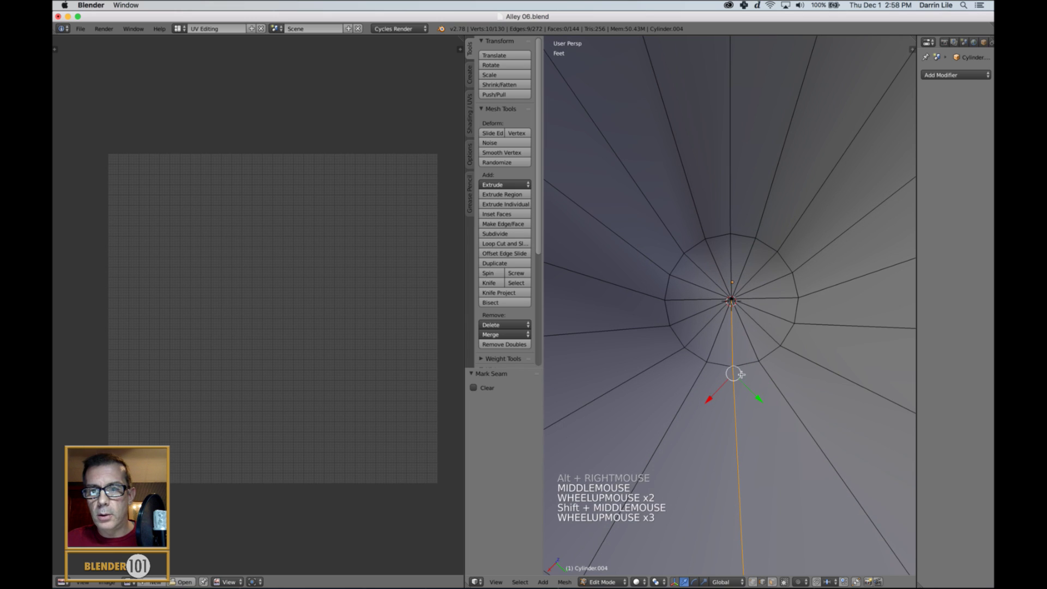
right_click(740, 363, "shift")
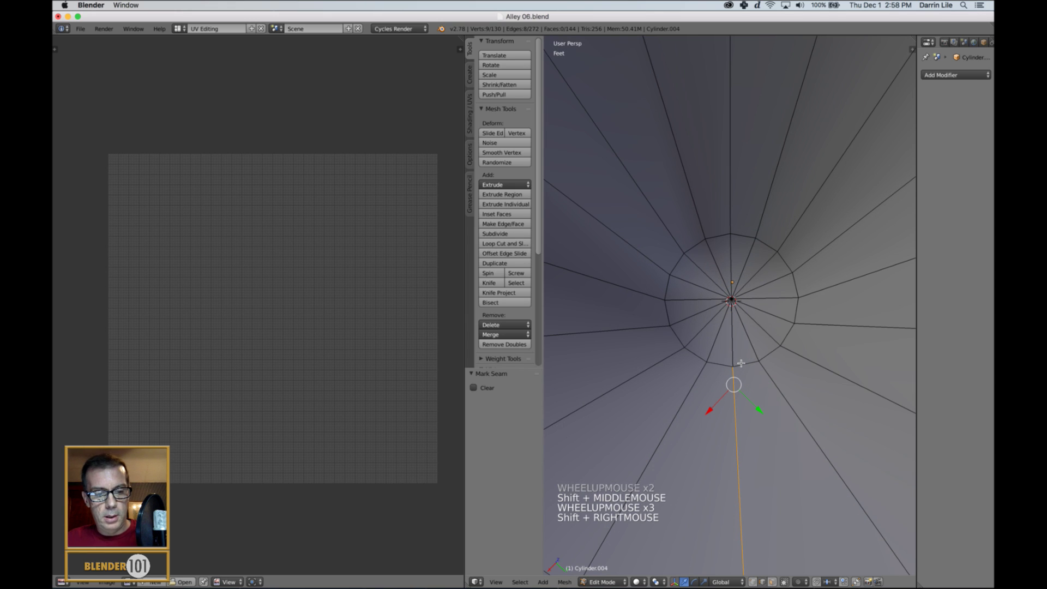
key("ctrl+e")
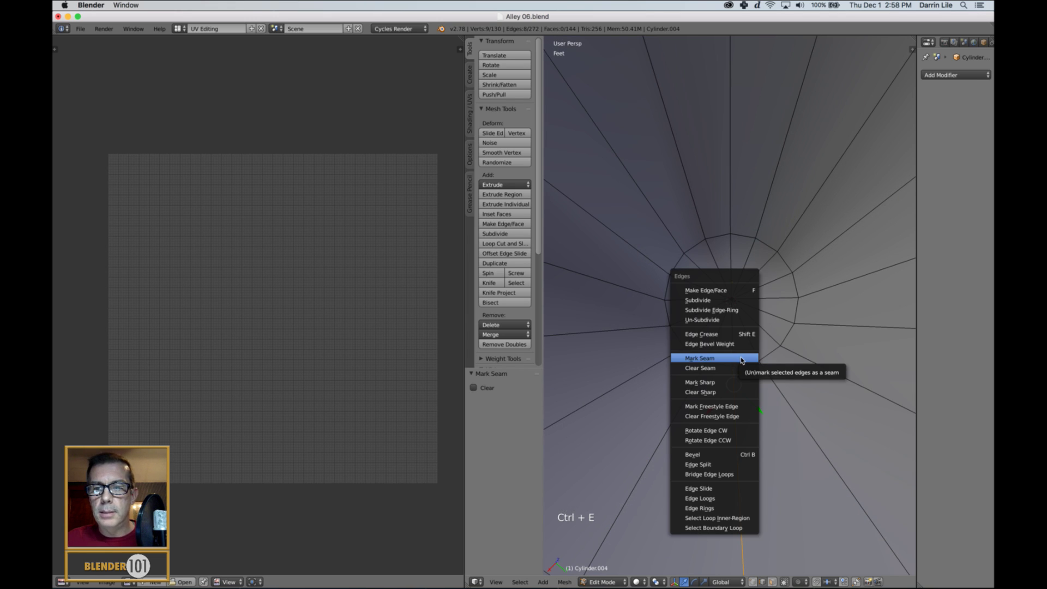
left_click(741, 359)
Step: Select the edge loop around the can's inner floor and mark it as a seam
right_click(757, 366, "alt")
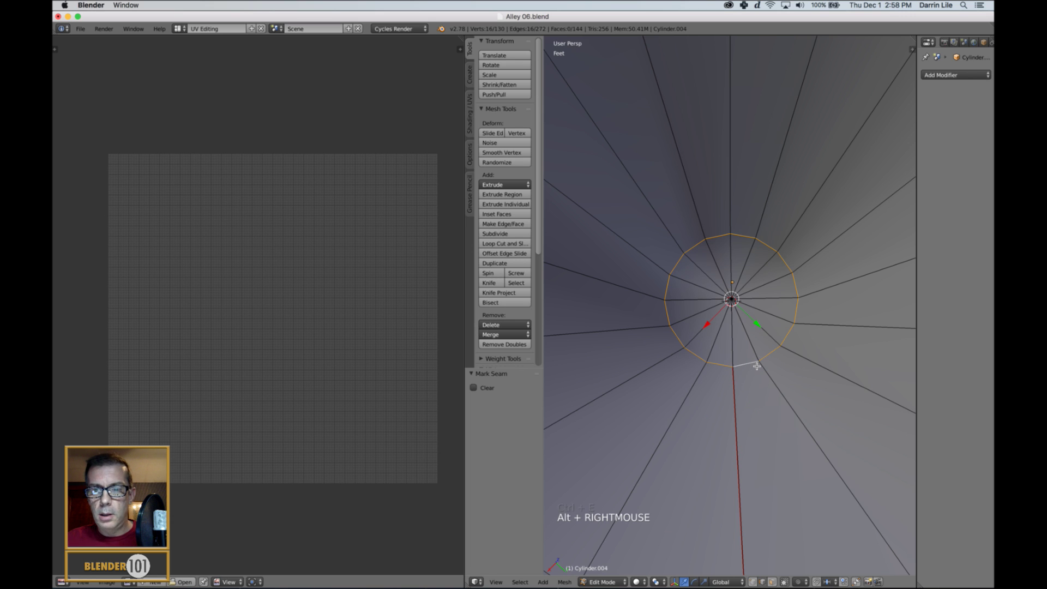
key("ctrl+e")
left_click(757, 363)
scroll(753, 371, "down", 4)
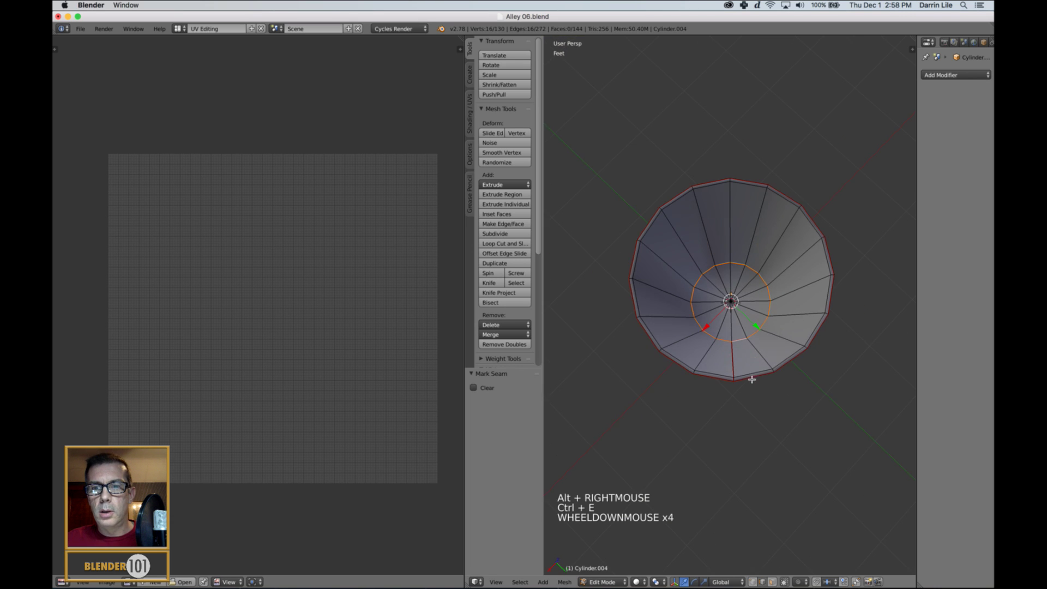
Step: Add the seam edges running across the can's underside to the selection, clear the seam from the selected edges, and deselect everything
middle_click_drag(750, 374, 757, 269)
scroll(761, 272, "up", 2)
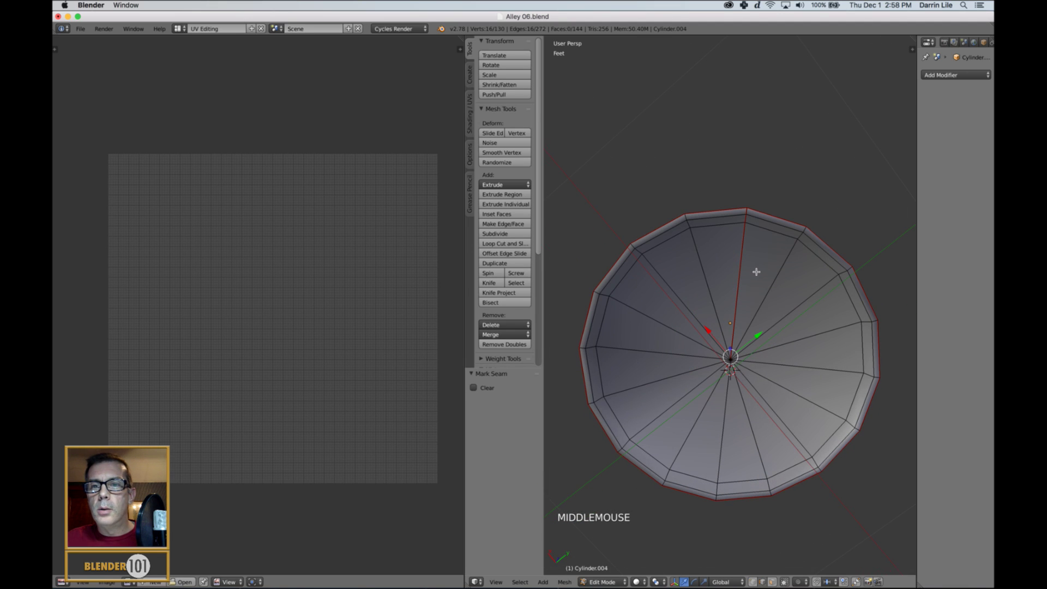
right_click(747, 218, "shift")
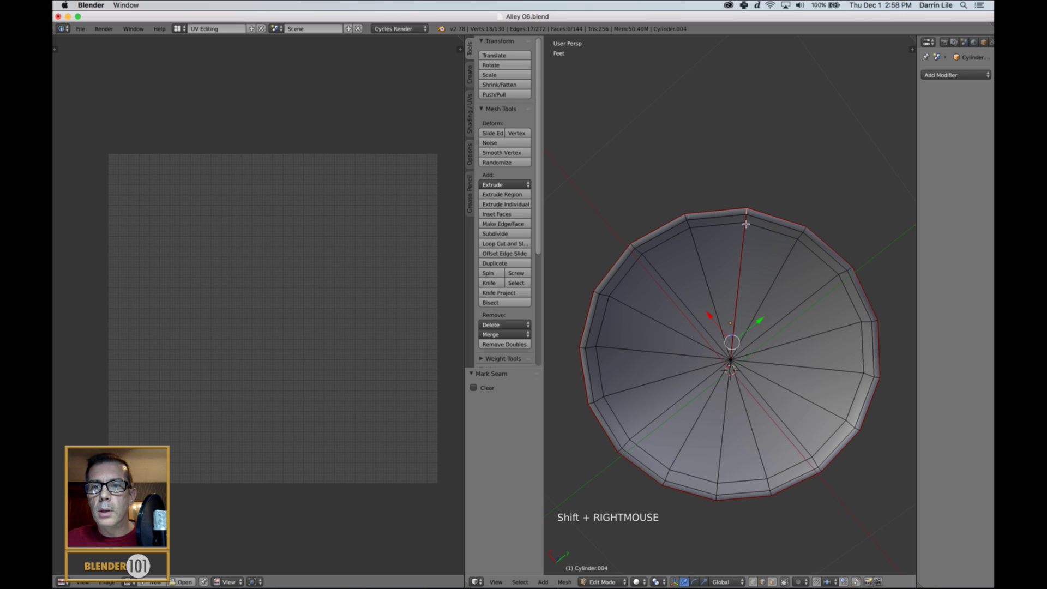
right_click(746, 224, "shift")
right_click(747, 265, "shift")
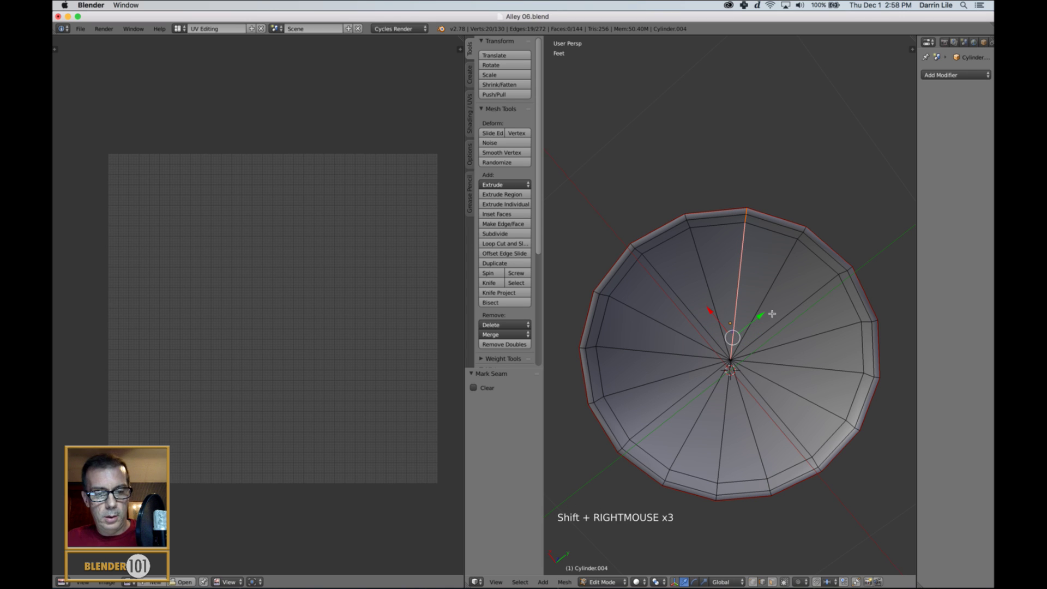
key("ctrl+e")
key("a")
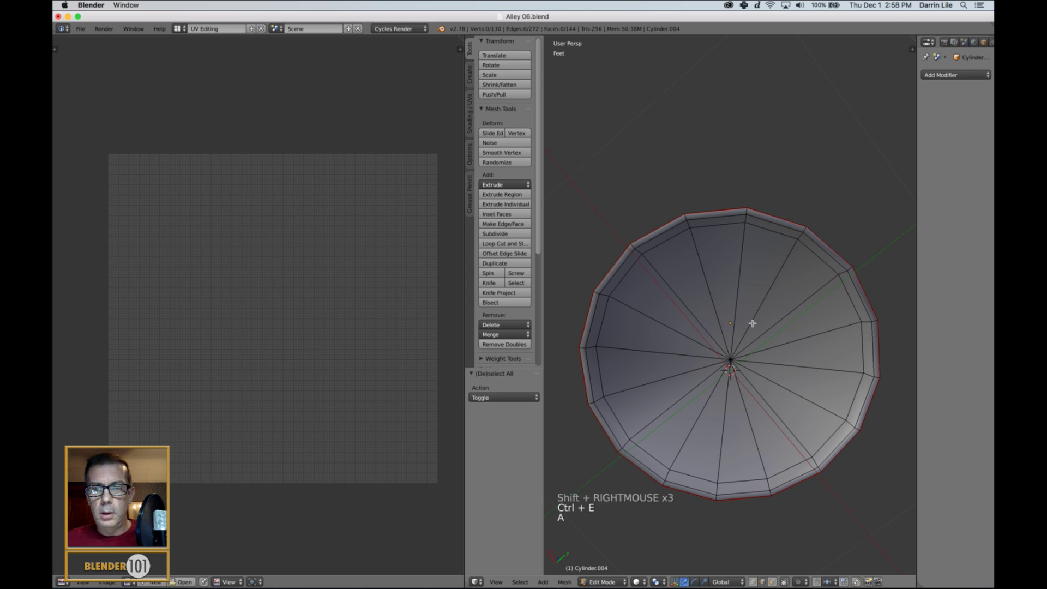
Step: Apply the can body's scale in Object Mode and return to Edit Mode
key("Tab")
middle_click_drag(766, 312, 709, 367)
key("Tab")
scroll(755, 368, "down", 1)
key("Tab")
key("ctrl+a")
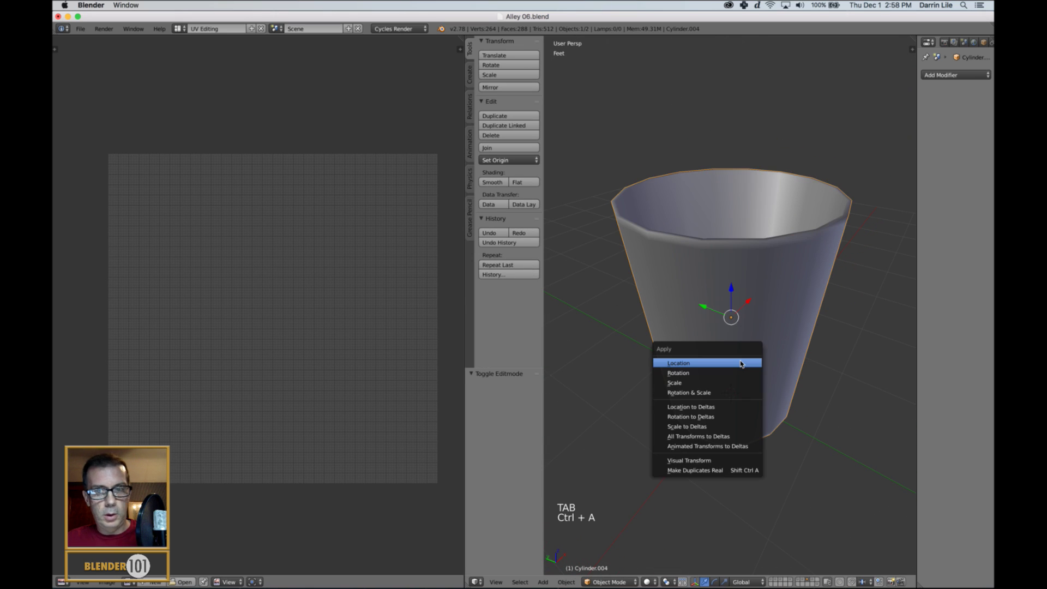
left_click(725, 383)
key("Tab")
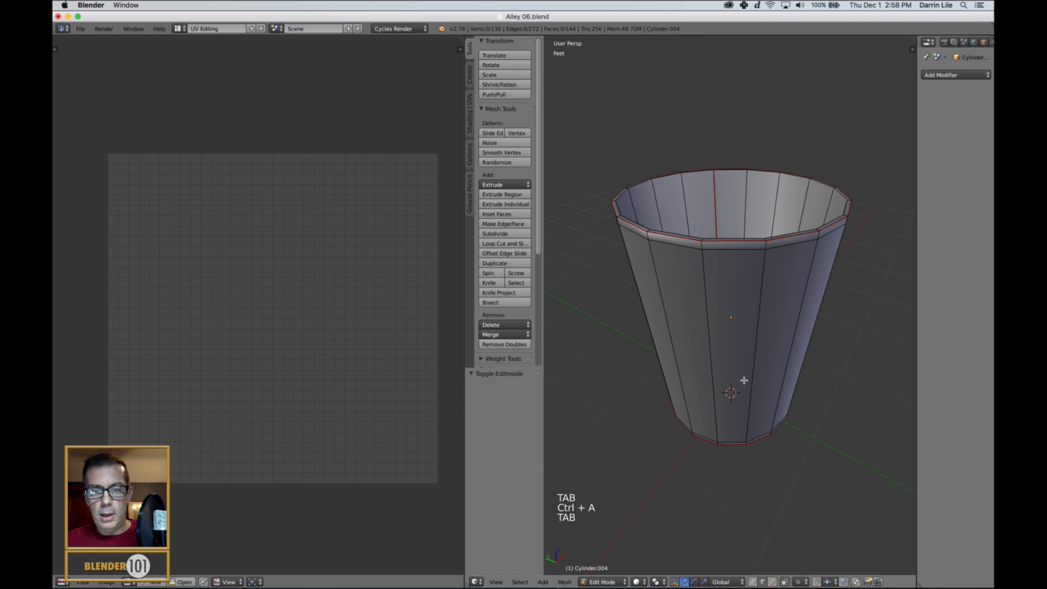
Step: Select the can body's entire mesh and unwrap it along the marked seams
key("a")
key("a")
key("u")
left_click(744, 376)
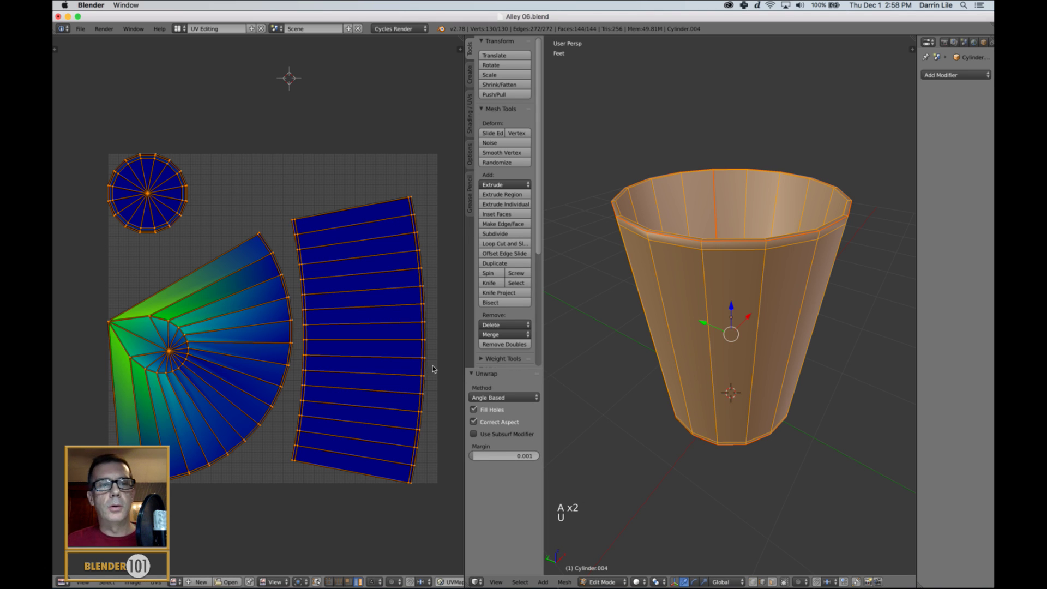
mouse_move(822, 335)
middle_mouse_down()
mouse_move(813, 362)
mouse_move(820, 331)
middle_mouse_up()
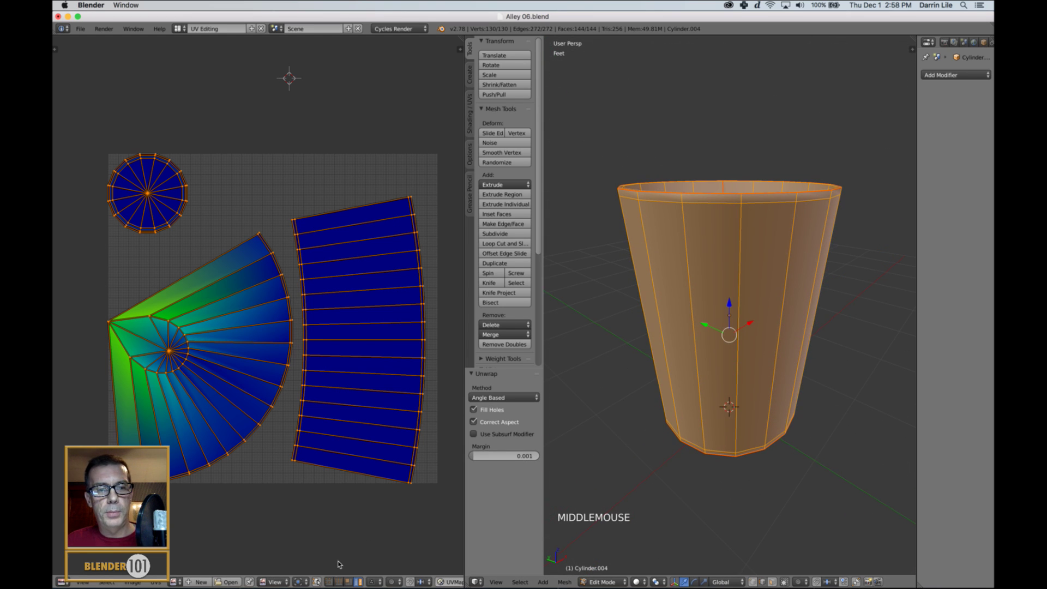
Step: Sync the UV and mesh selections, switch to face selection, and select the can's linked inside faces to identify their UV island
left_click(317, 581)
double_click(349, 581)
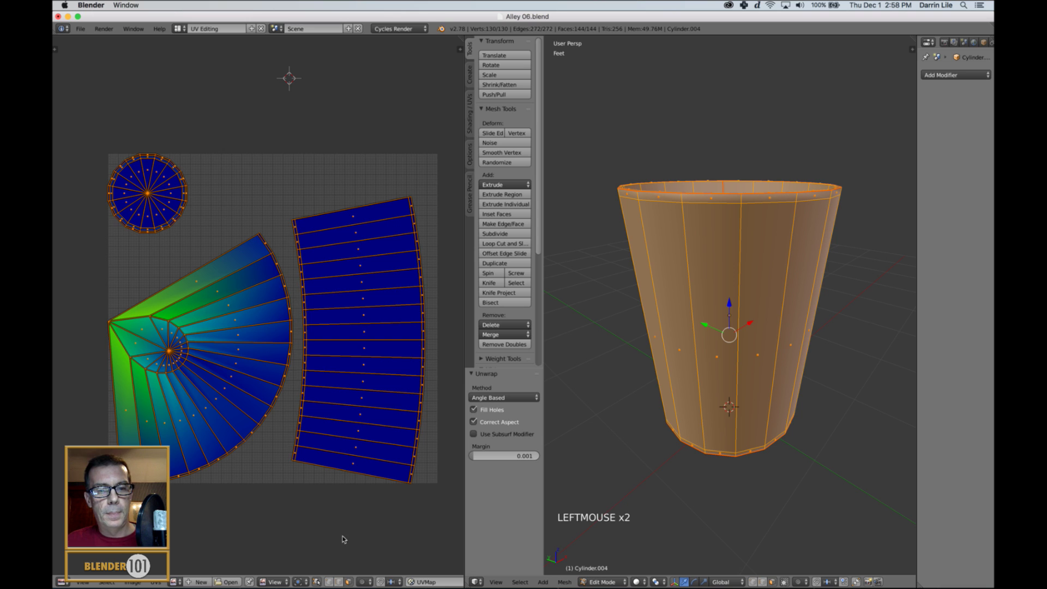
key("a")
key("l")
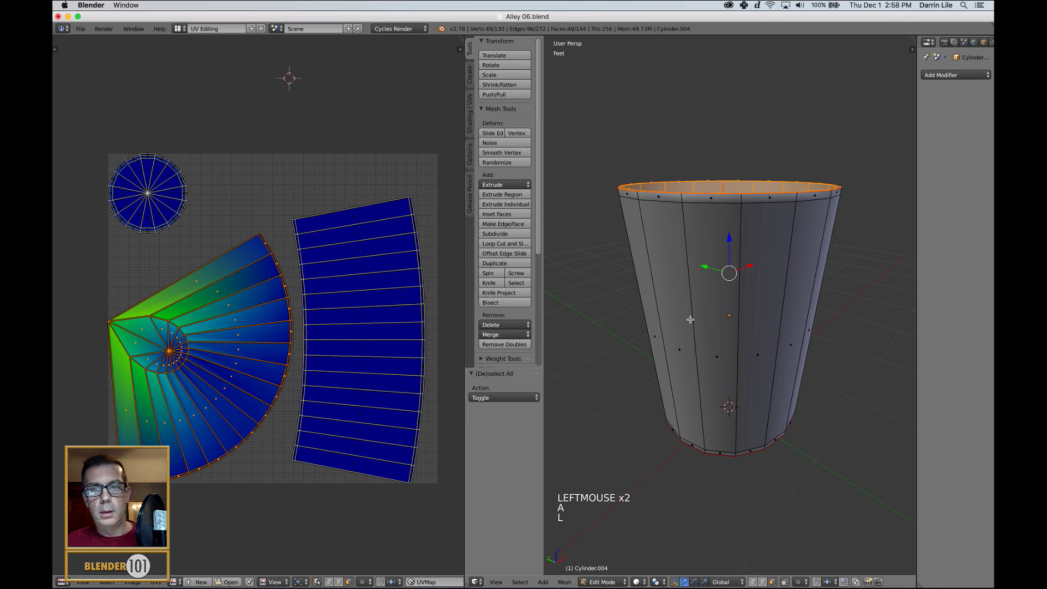
middle_click(755, 299)
middle_click_drag(755, 299, 762, 313)
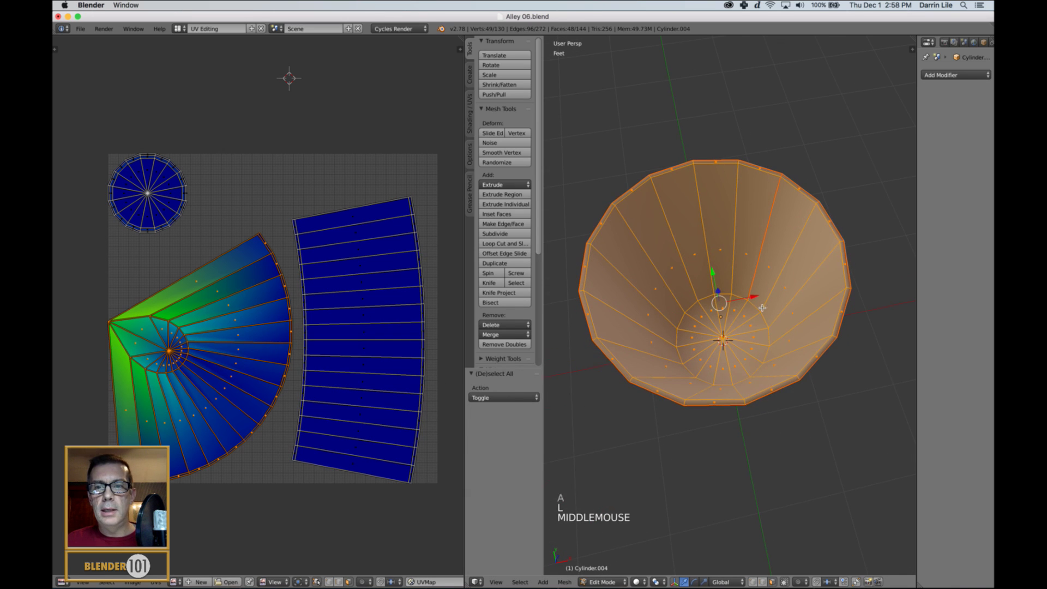
key("Tab")
key("Tab")
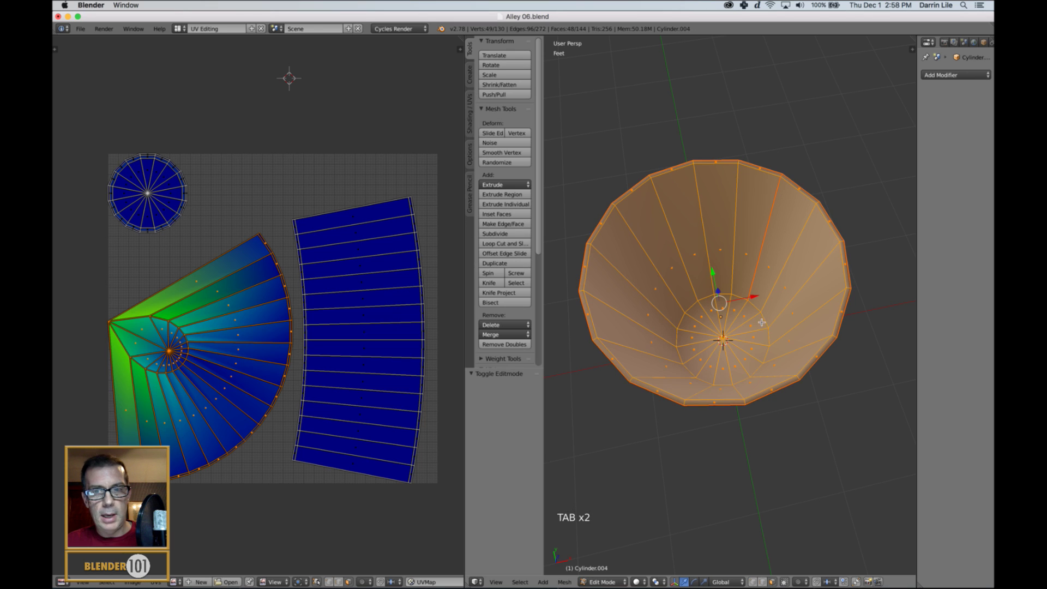
Step: Deselect everything, switch to edge selection, and mark the edge loop where the inside wall meets the inner floor as a seam
key("a")
key("a")
key("a")
key("ctrl+Tab")
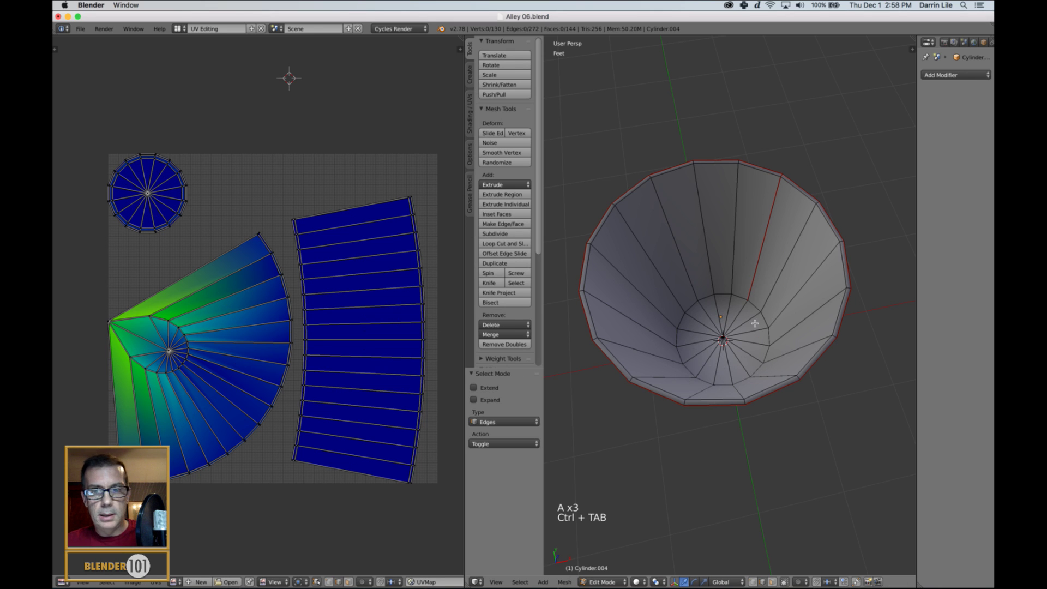
right_click(759, 312, "alt")
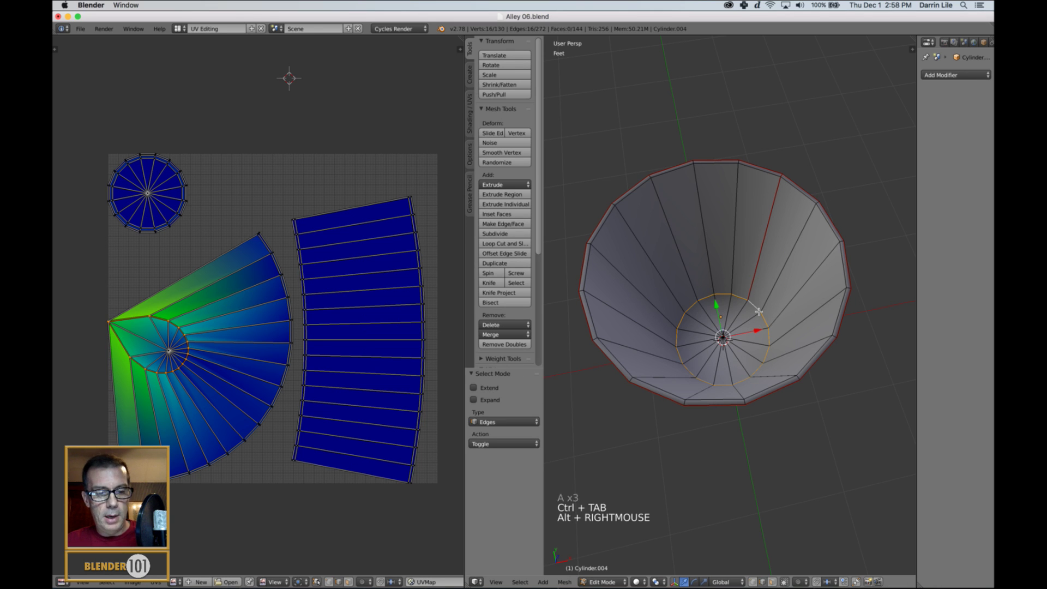
key("ctrl+e")
left_click(758, 297)
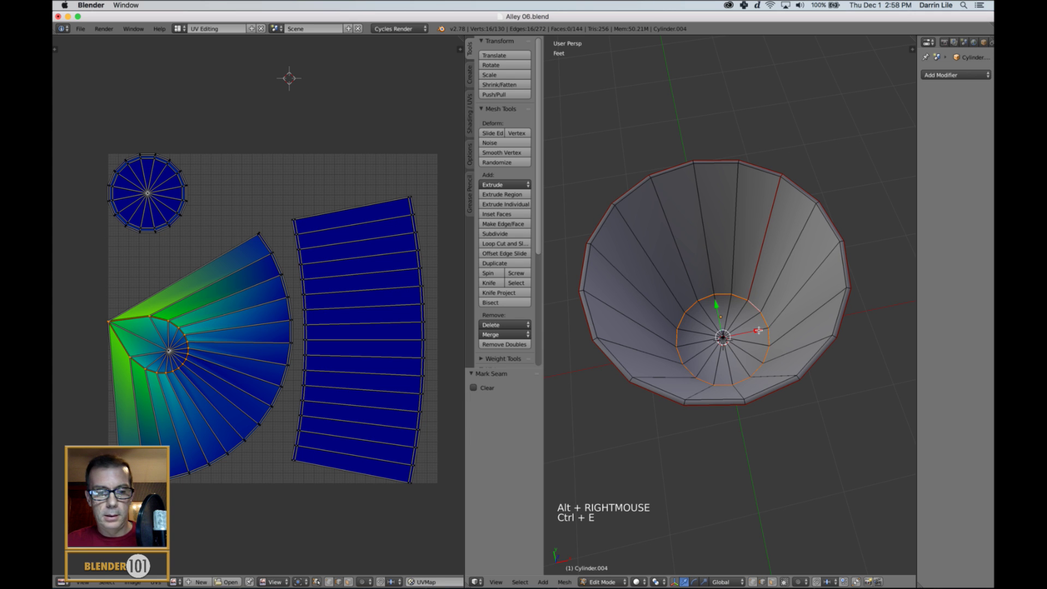
Step: Select the whole can body mesh and unwrap it again with the added inner-floor seam
key("a")
mouse_move(758, 329)
middle_mouse_down()
mouse_move(762, 236)
mouse_move(744, 322)
middle_mouse_up()
key("a")
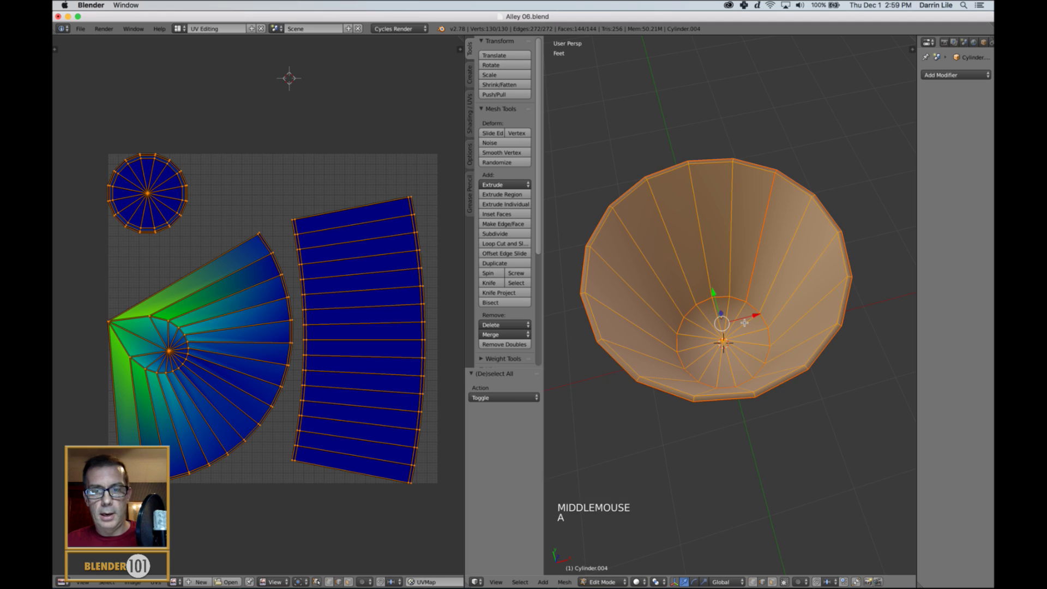
key("u")
left_click(737, 319)
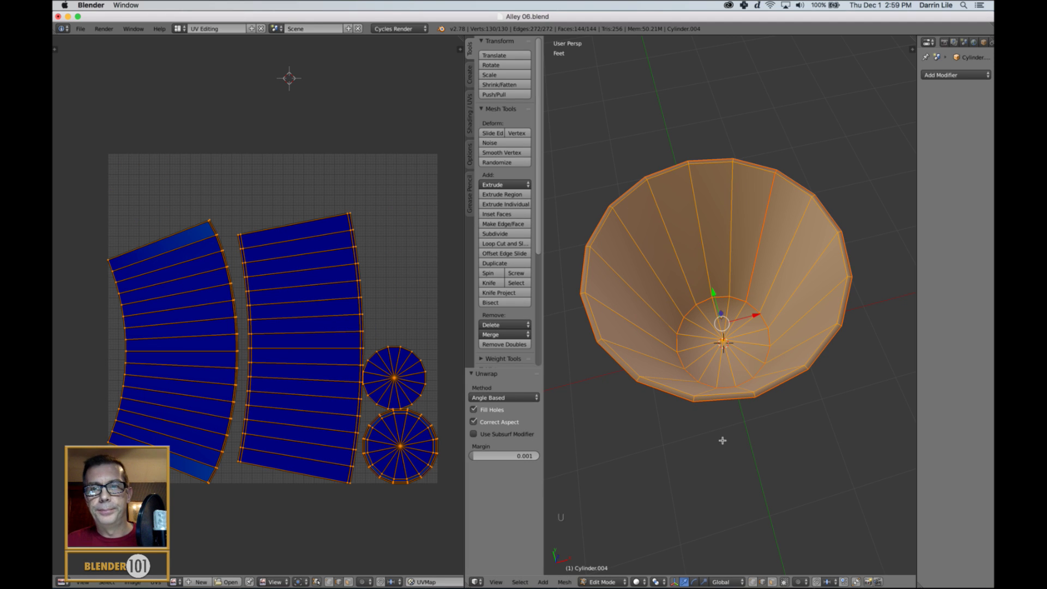
Step: Return to Object Mode and save the scene over the existing file
middle_click_drag(723, 439, 724, 415)
key("Tab")
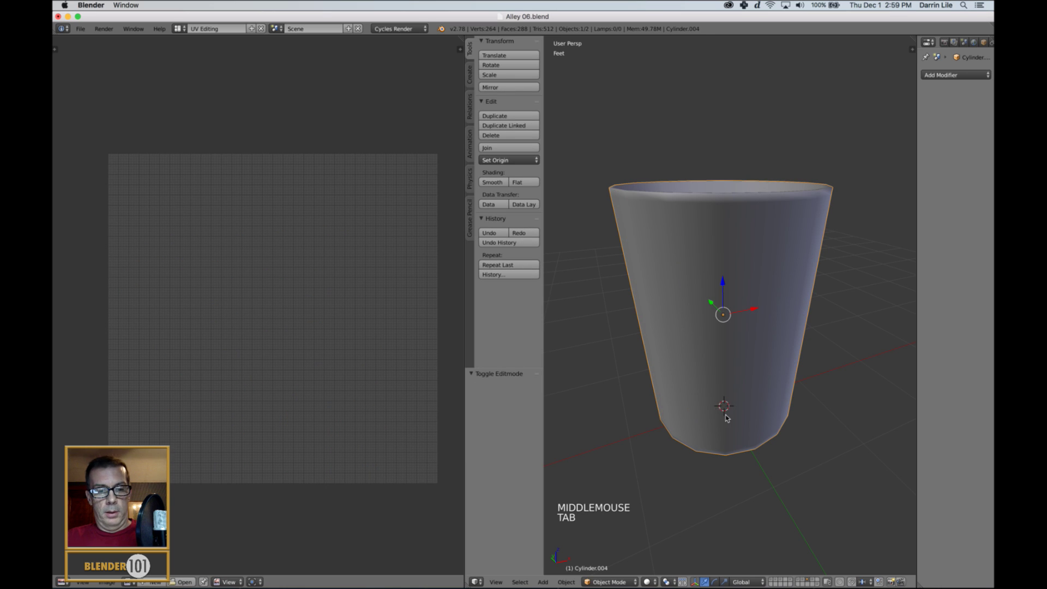
key("super+s")
key("super+s")
left_click(742, 413)
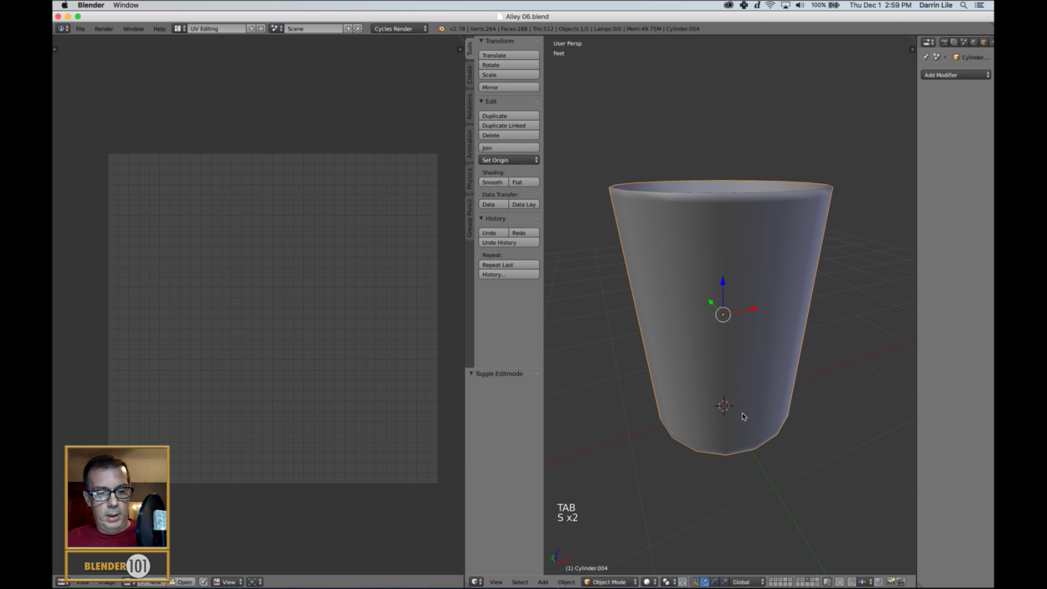
Step: Unhide the lid, isolate it by hiding the can body, and enter Edit Mode on it
key("alt+h")
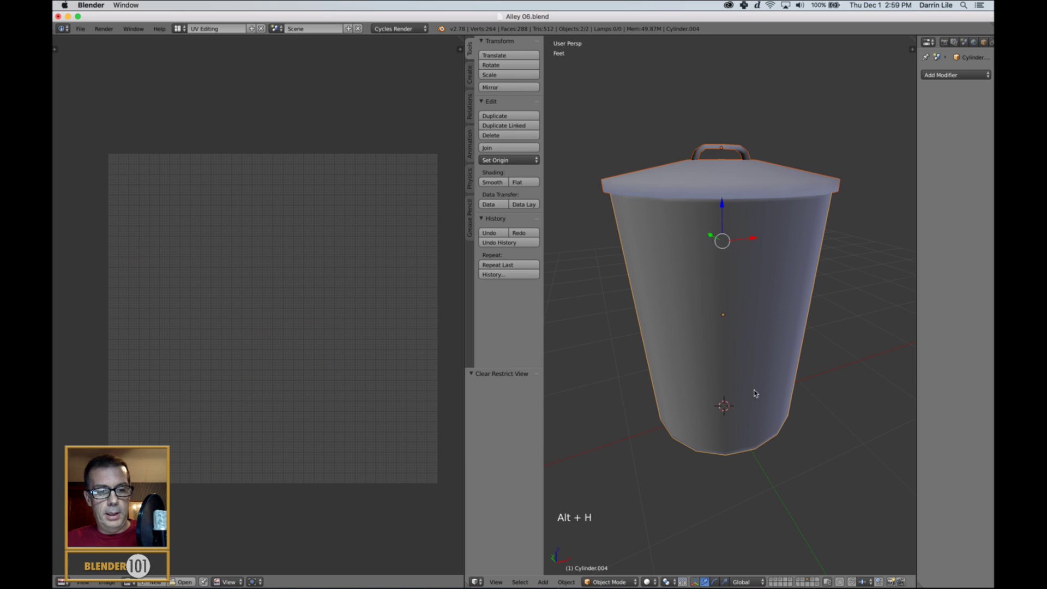
key("Tab")
key("Tab")
right_click(768, 191)
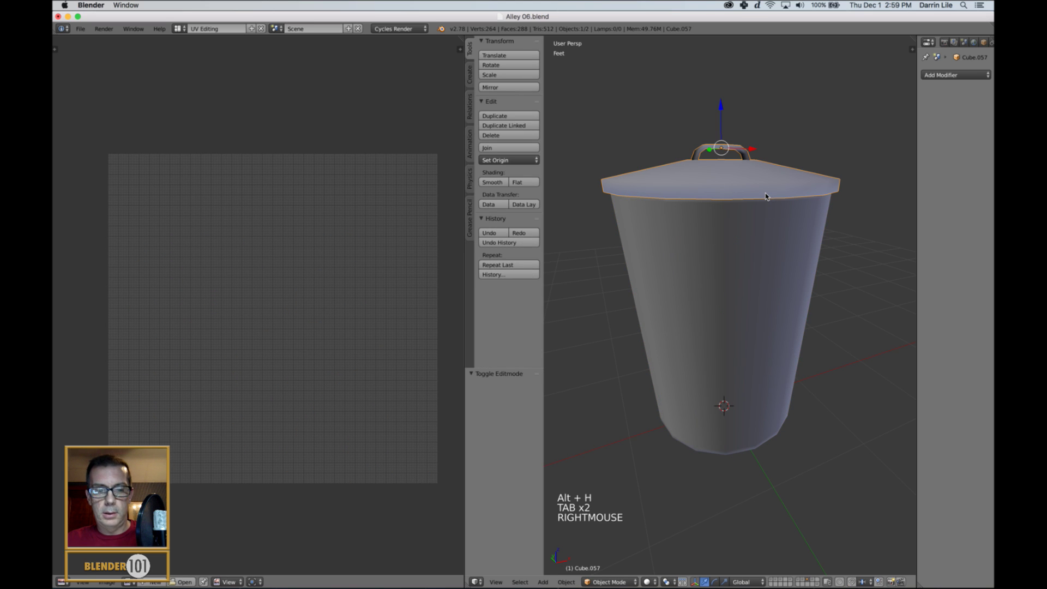
key("shift+h")
middle_click_drag(773, 231, 744, 287)
key("Tab")
Step: Select the edge loop running along the lid's handle and mark it as a seam
scroll(770, 250, "up", 2)
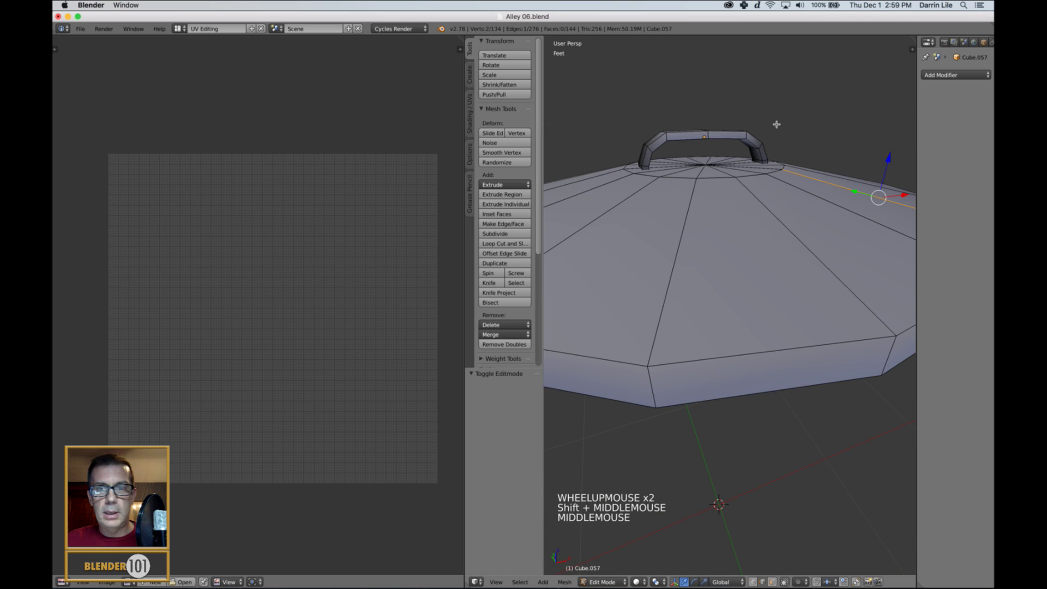
right_click(721, 132, "alt")
key("ctrl+e")
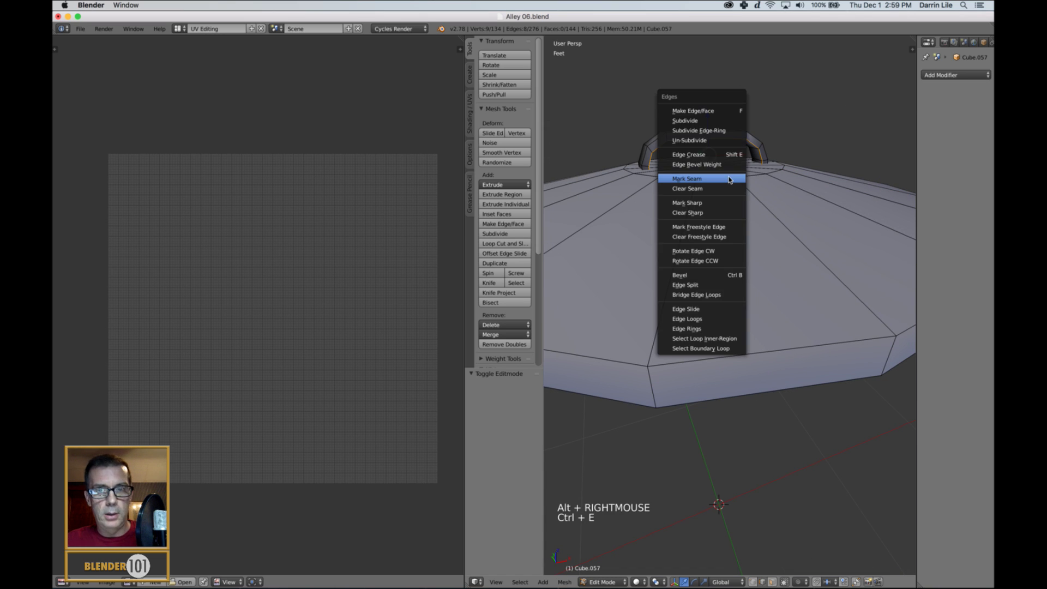
left_click(729, 179)
Step: Mark the edge loop around the lid's lower rim as a seam and deselect everything
scroll(728, 180, "down", 3)
middle_click_drag(725, 249, 712, 150)
scroll(758, 294, "up", 2)
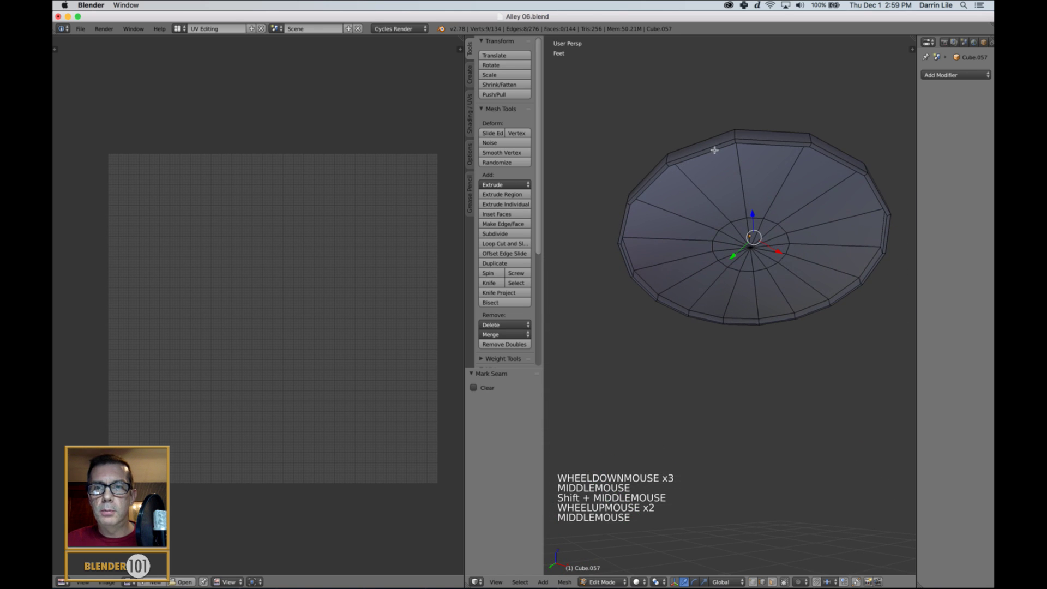
right_click(717, 159, "alt")
key("ctrl+e")
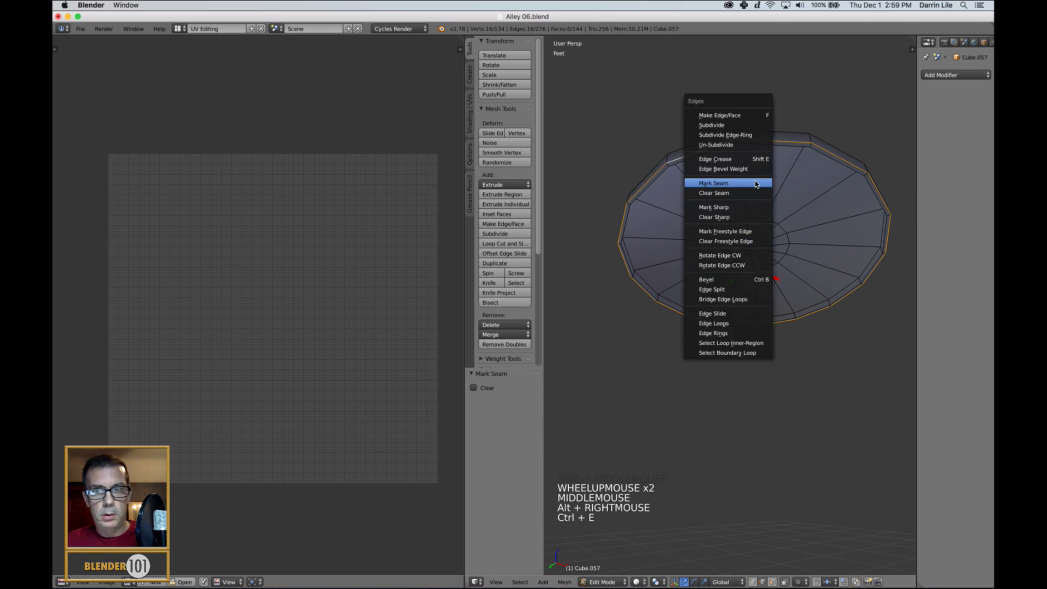
left_click(756, 184)
middle_click_drag(752, 245, 763, 289)
key("a")
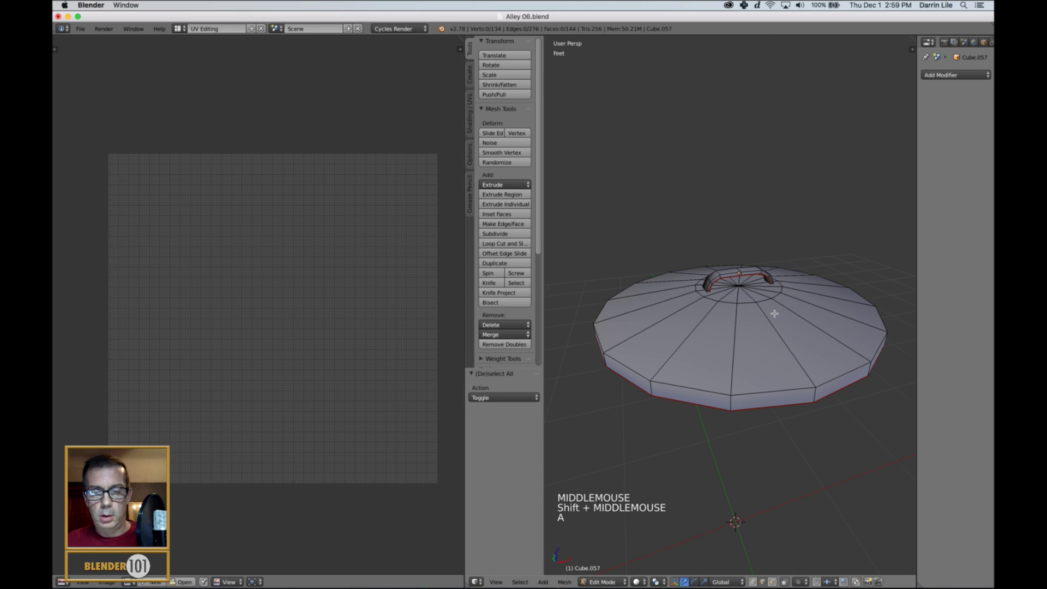
Step: Leave Edit Mode and apply the lid's scale
key("Tab")
key("ctrl+a")
left_click(774, 311)
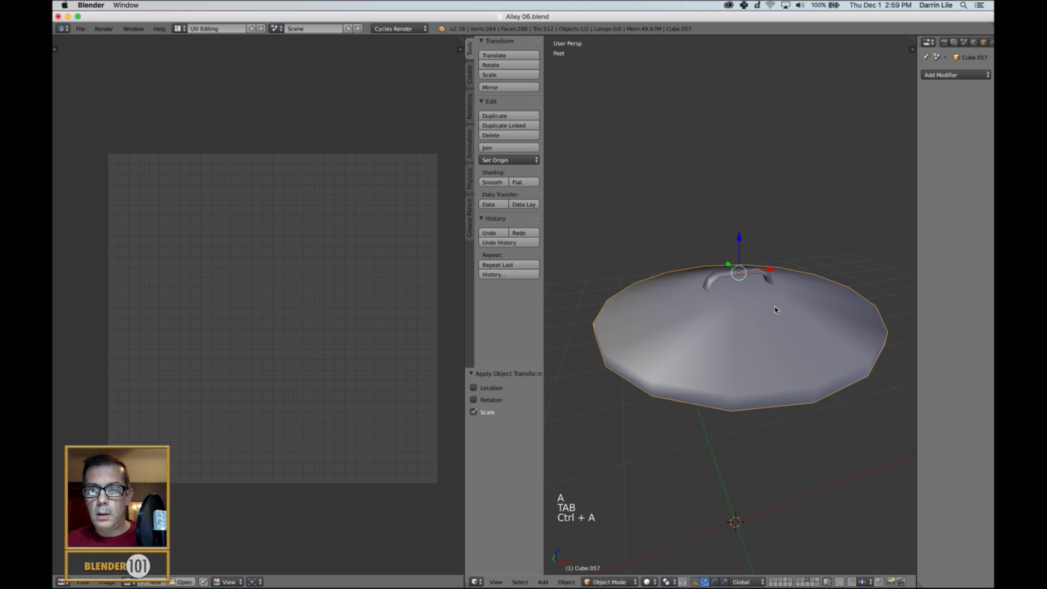
Step: Select the lid's entire mesh in Edit Mode and unwrap it along its seams
key("Tab")
key("a")
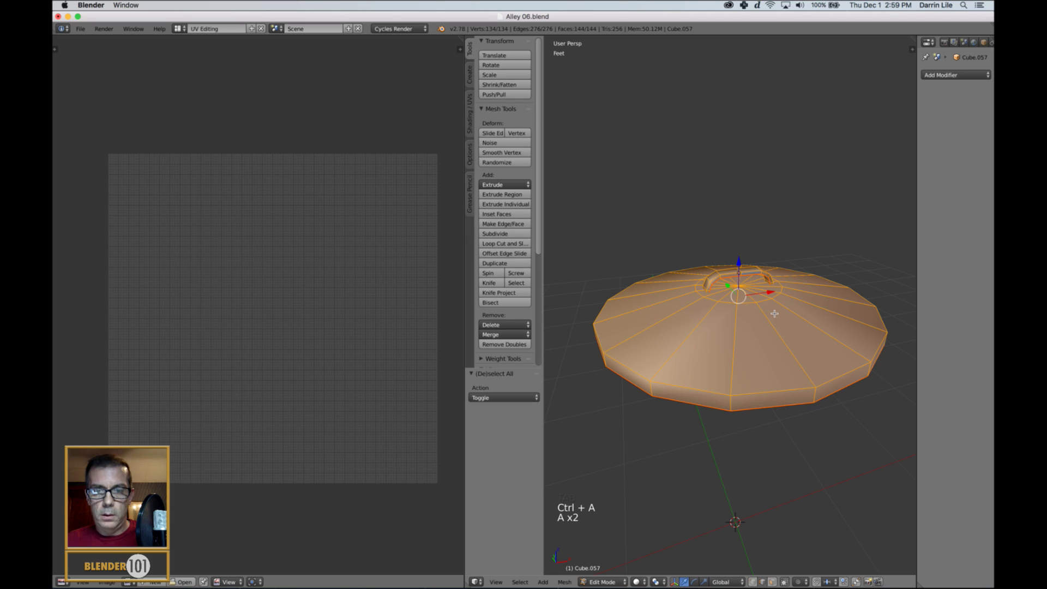
key("u")
left_click(773, 306)
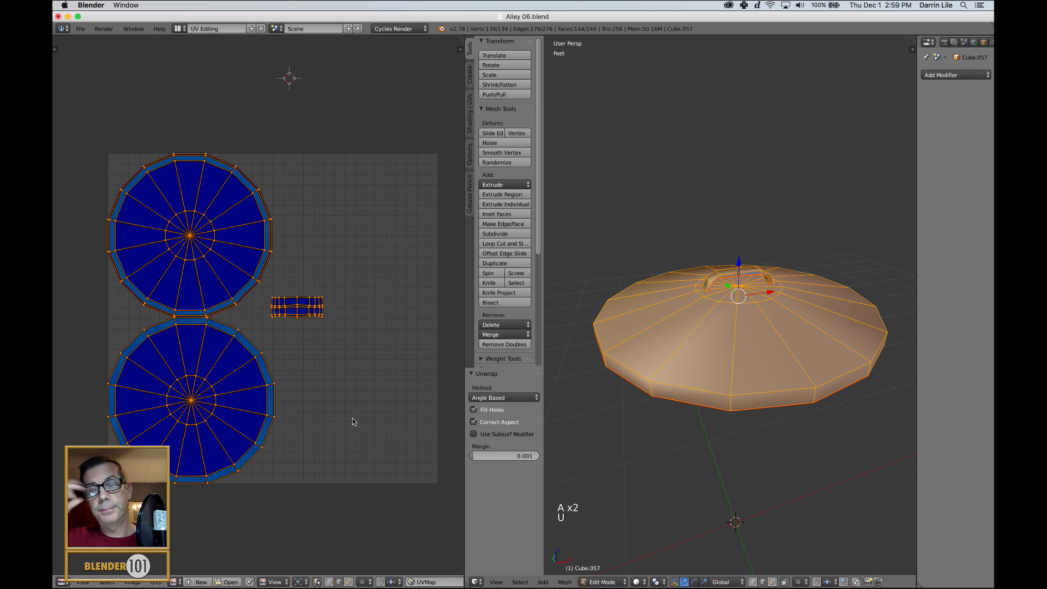
Step: Leave Edit Mode on the lid, unhide the trash can body and keep both objects selected
middle_click_drag(807, 418, 776, 365, "shift")
scroll(795, 365, "down", 3)
key("Tab")
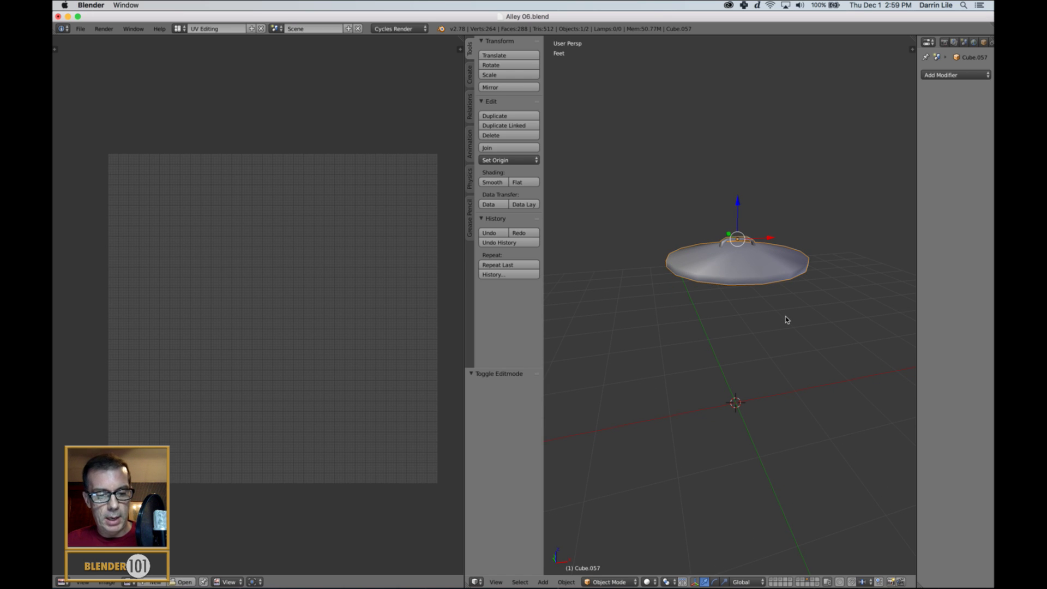
key("alt+h")
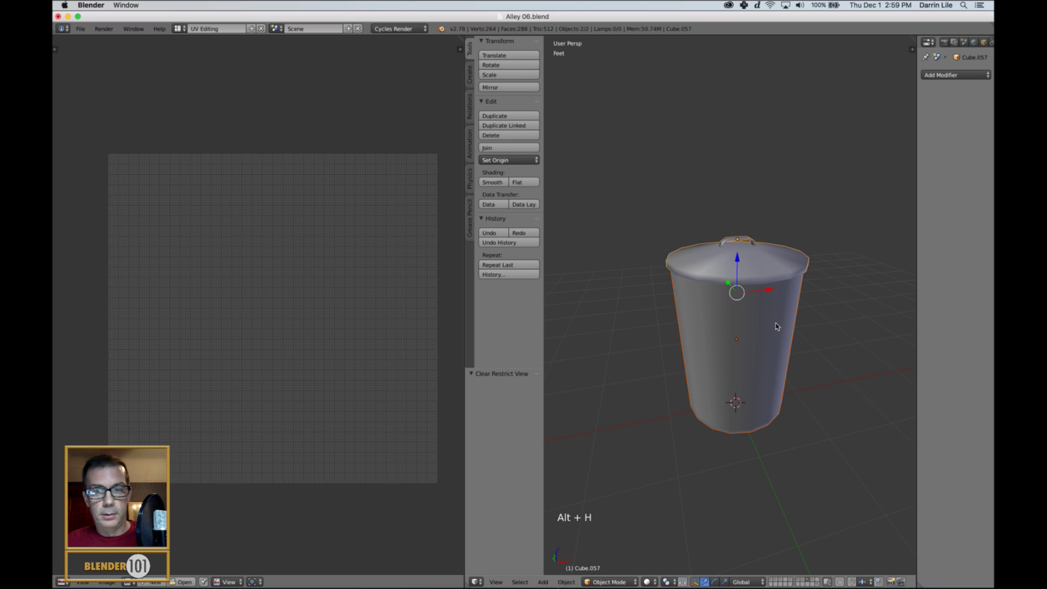
key("a")
key("a")
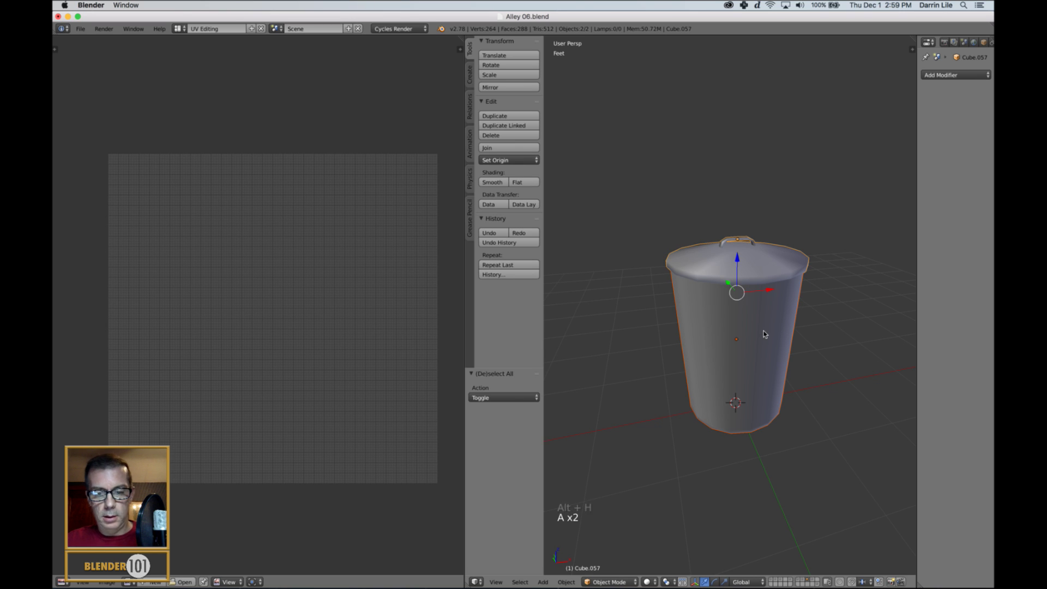
Step: Join the lid and body into one object and enter Edit Mode with nothing selected
key("ctrl+j")
key("Tab")
key("a")
key("a")
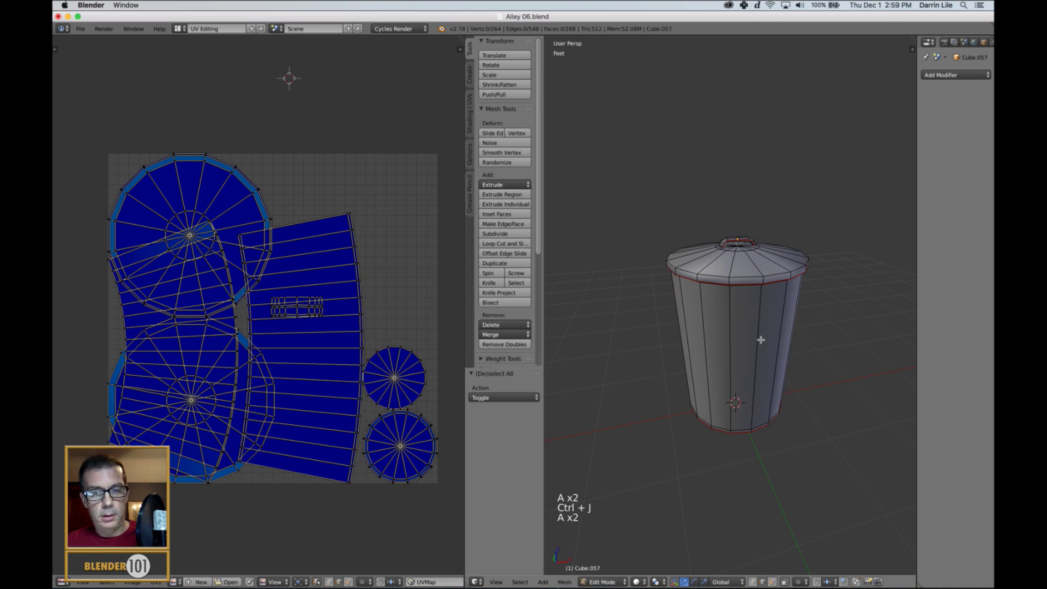
Step: Select the whole joined mesh, average its UV island scale and pack the islands
key("a")
scroll(347, 331, "down", 1)
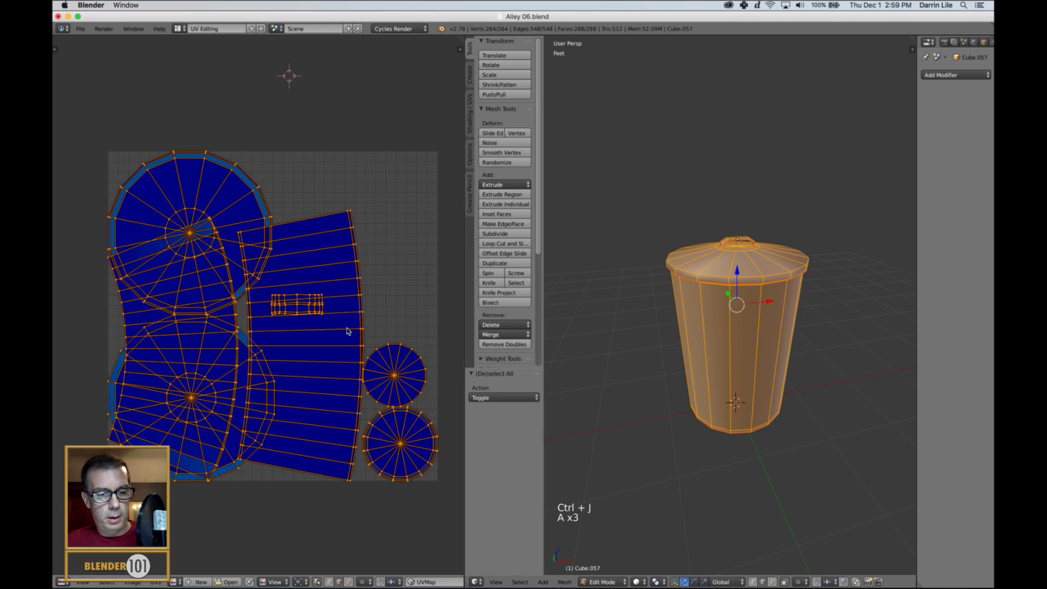
middle_click(347, 331, "shift")
key("ctrl+a")
key("ctrl+p")
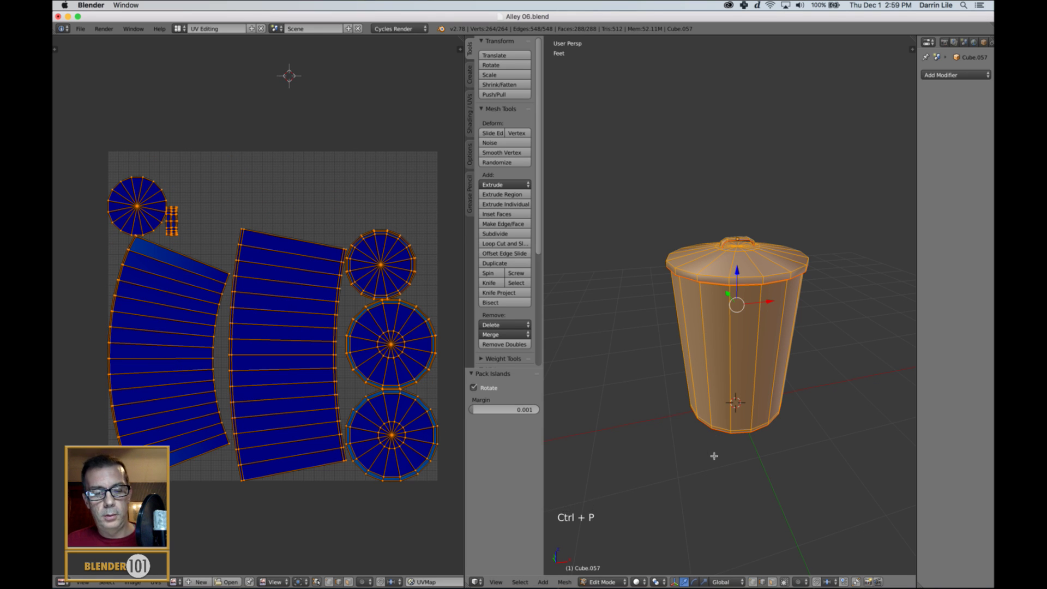
Step: Select the linked lid and handle geometry in Edit Mode and separate the selection into its own object
key("Tab")
right_click(771, 264)
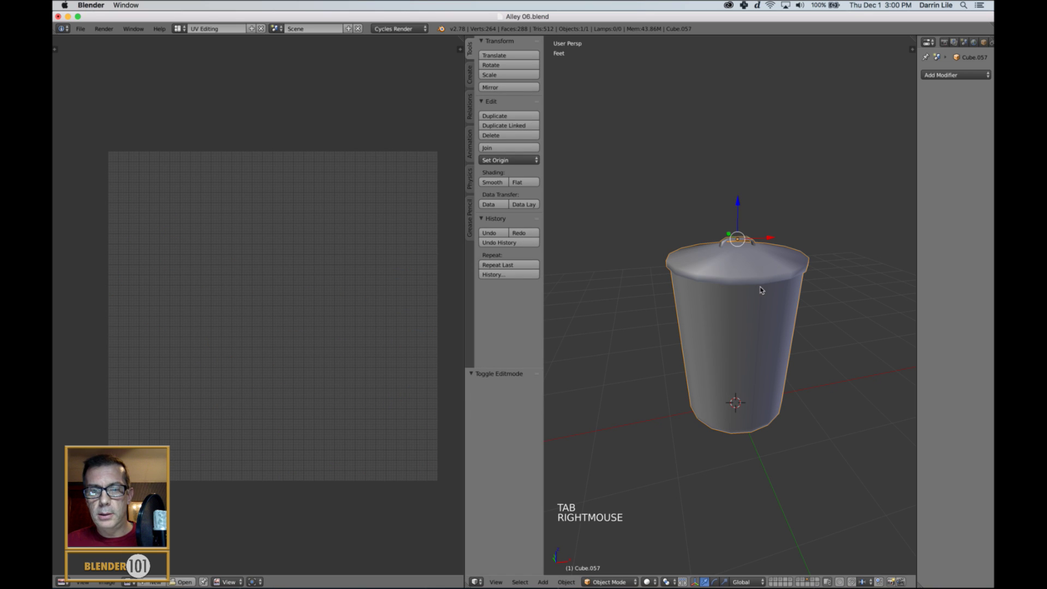
key("a")
right_click(749, 262)
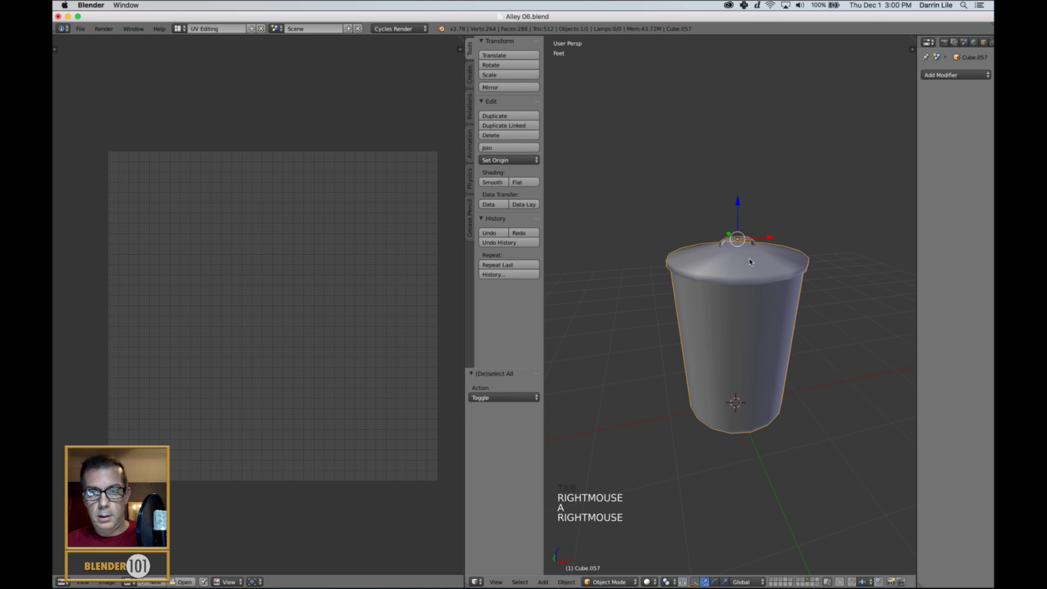
key("Tab")
key("a")
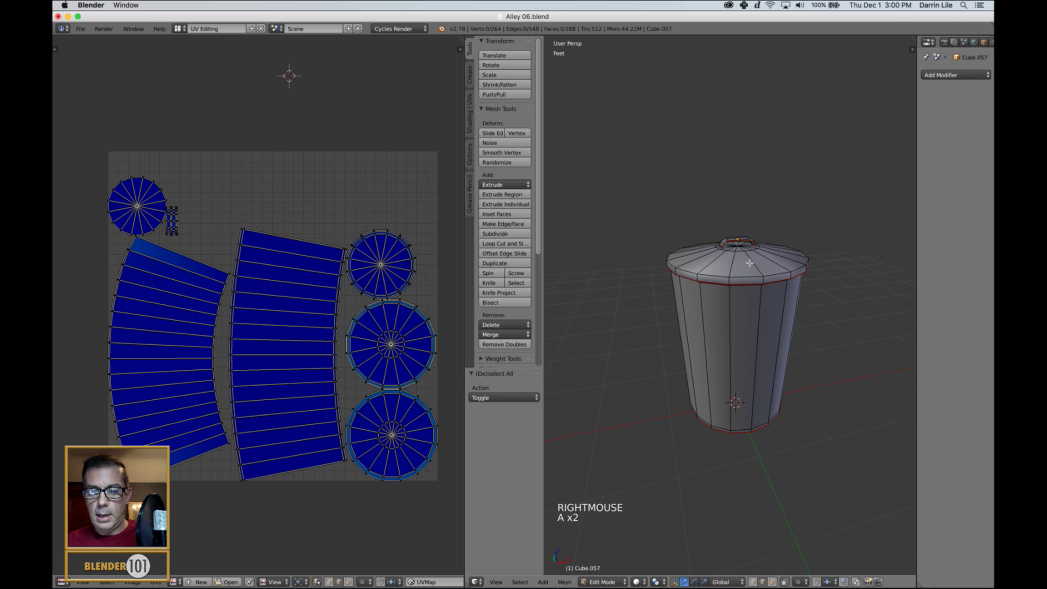
key("l")
key("l")
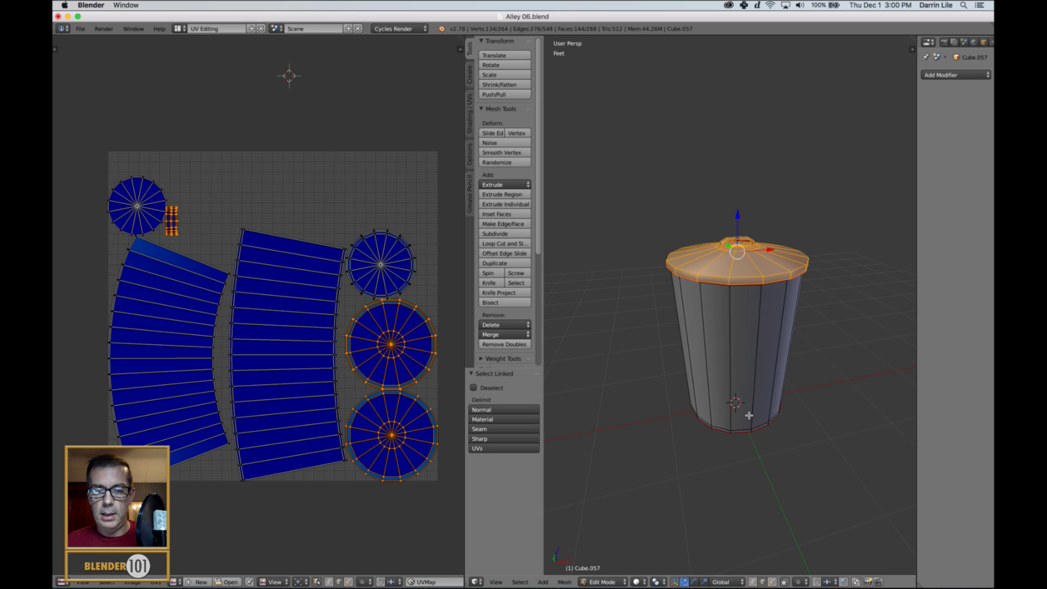
key("p")
left_click(722, 411)
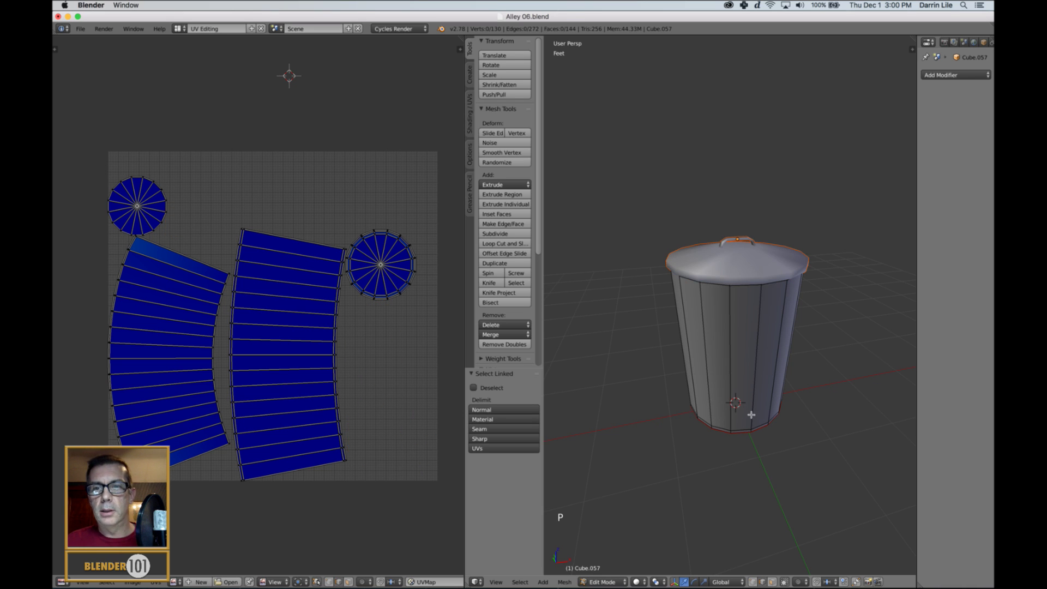
Step: Check the UV layouts of the separated lid and body one after the other in Edit Mode
key("Tab")
key("a")
key("a")
right_click(756, 272)
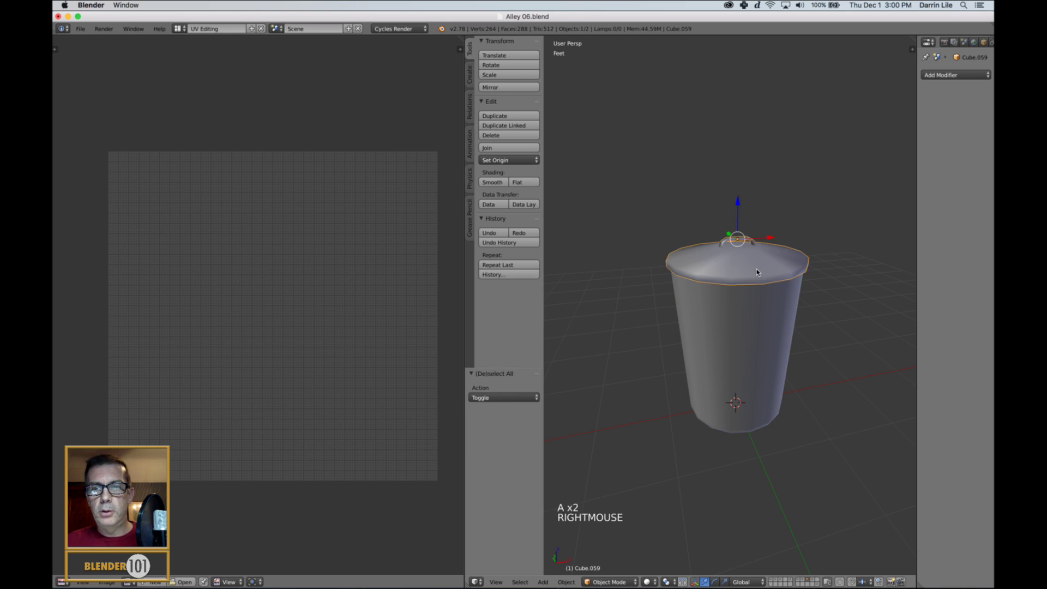
key("Tab")
key("Tab")
right_click(758, 326)
key("Tab")
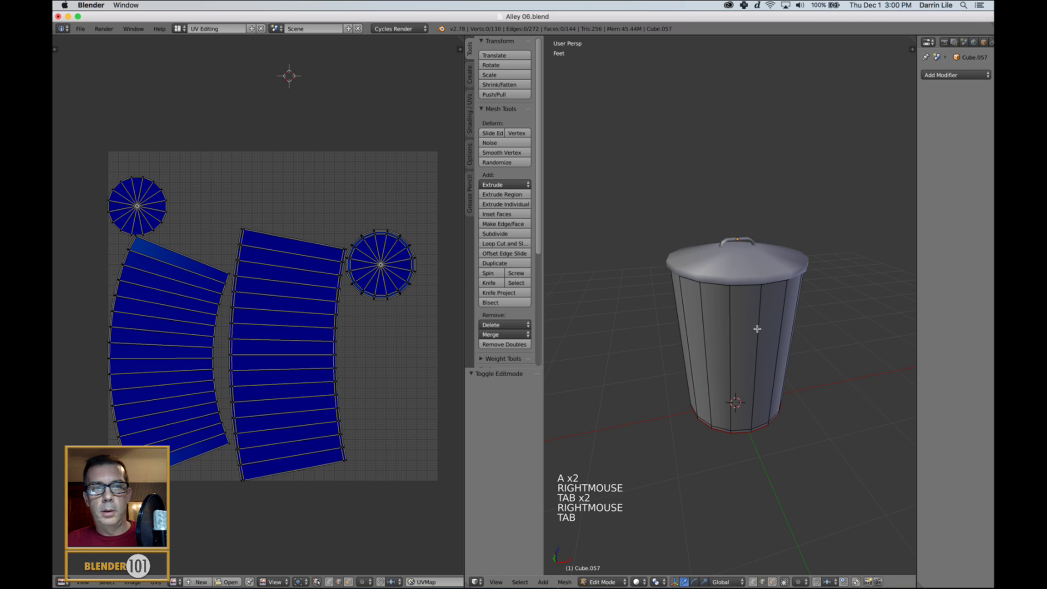
key("Tab")
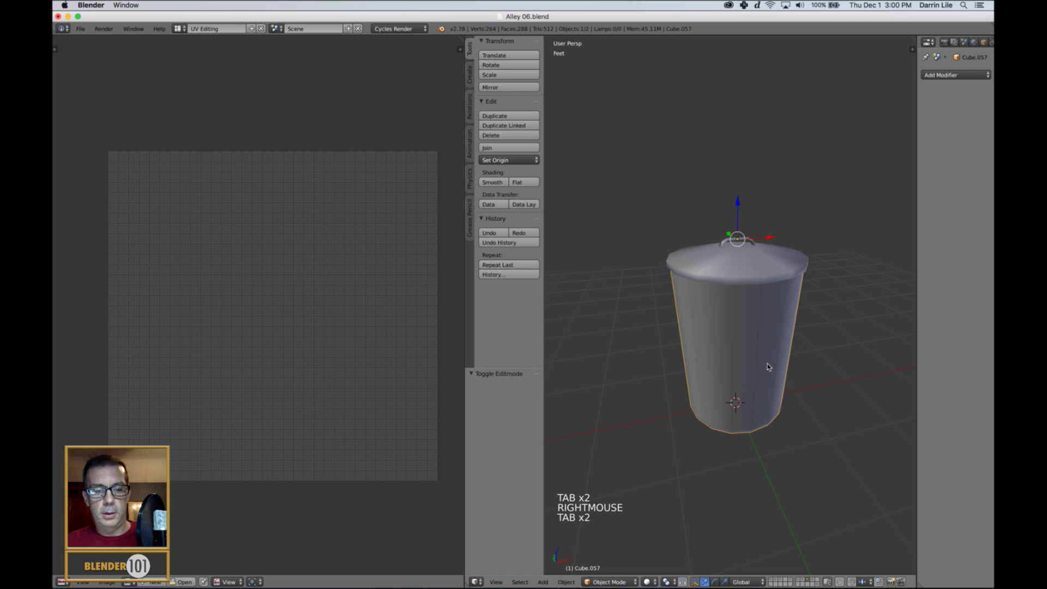
middle_click_drag(767, 367, 801, 355, "shift")
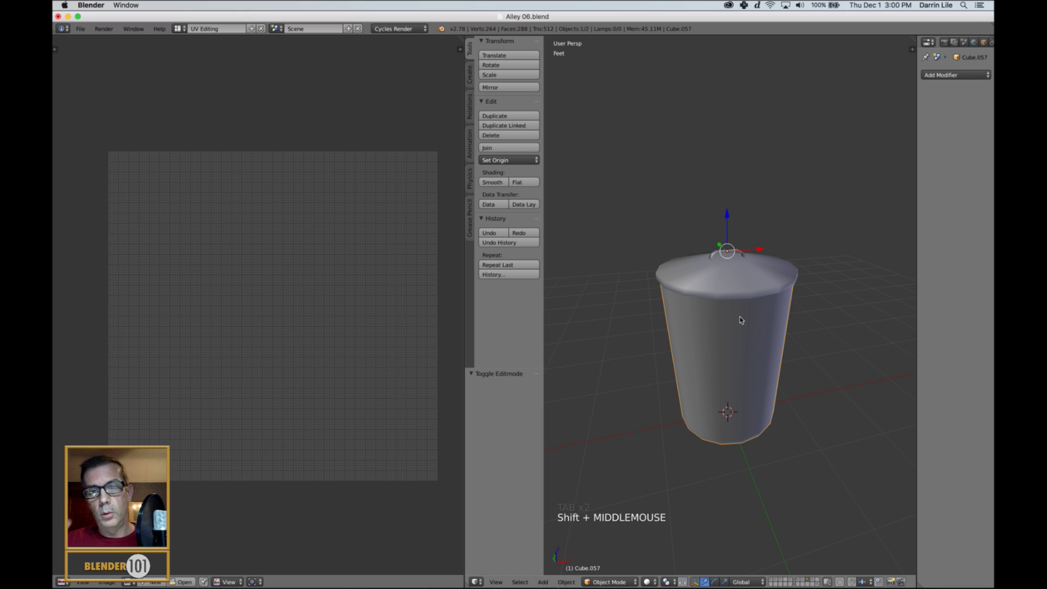
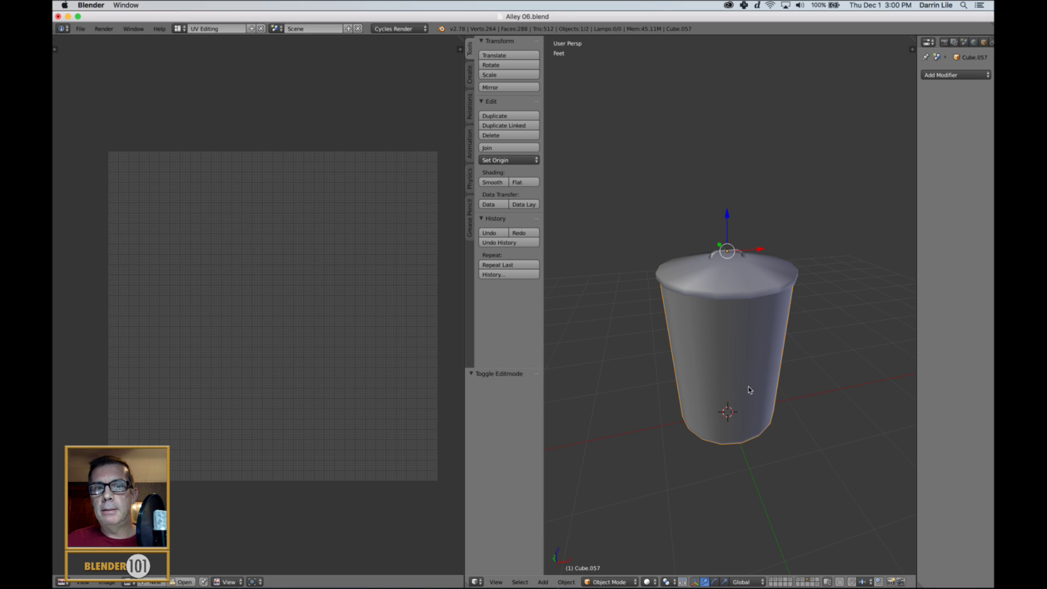
Step: Select the lid's entire mesh in Edit Mode and unwrap it again on its own
right_click(734, 281)
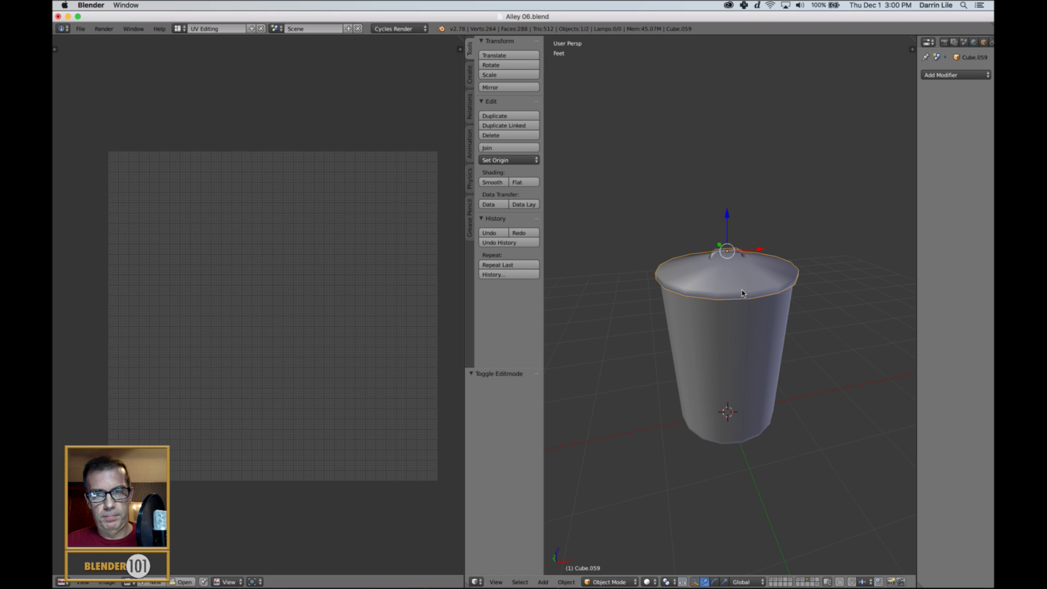
key("Tab")
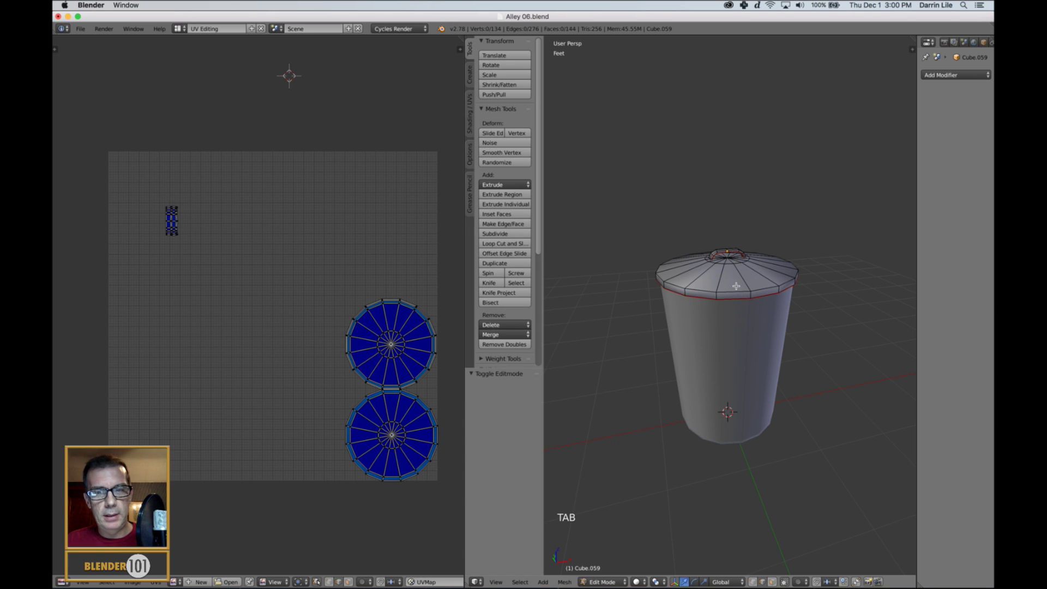
key("a")
key("a")
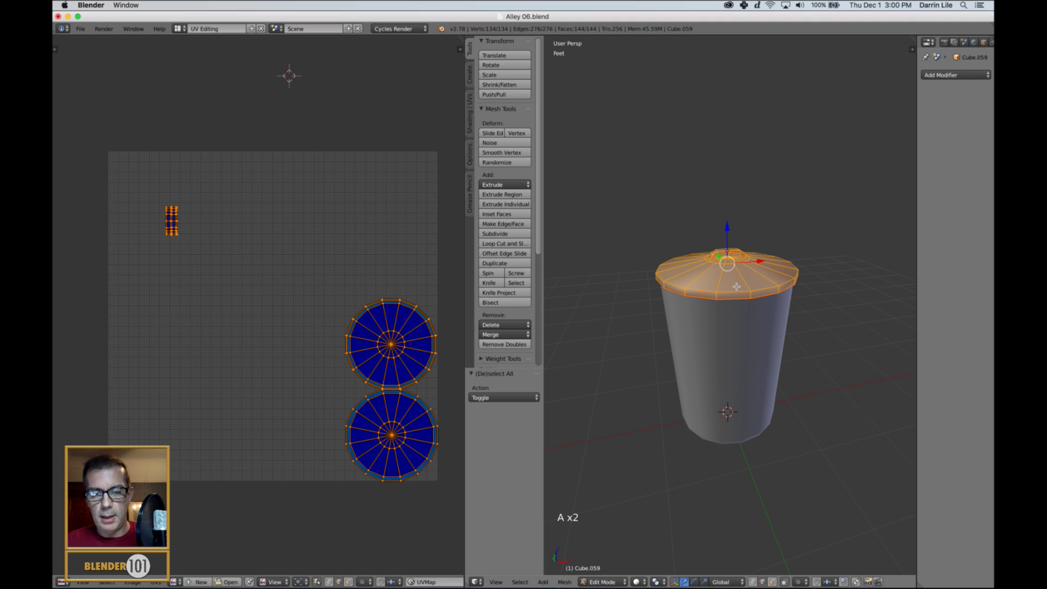
key("u")
left_click(733, 283)
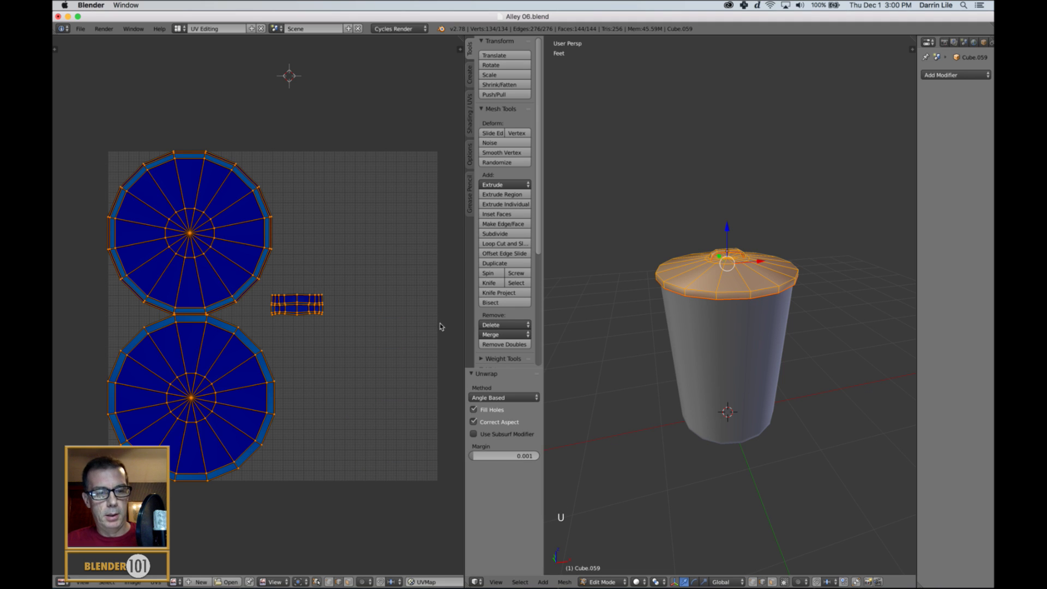
Step: Unwrap the body's entire mesh again on its own and return to Object Mode
key("Tab")
right_click(753, 361)
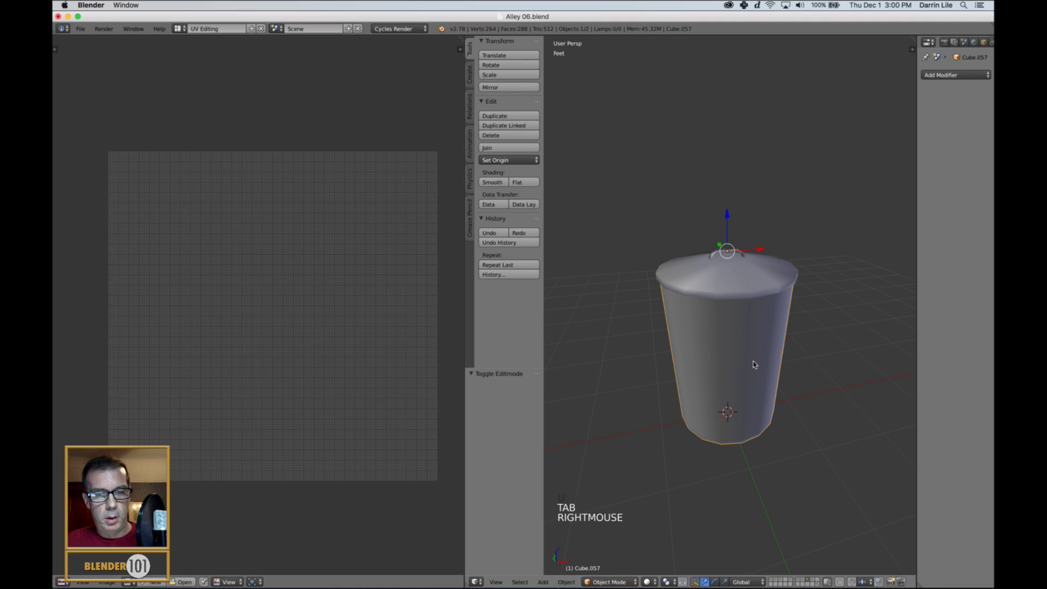
key("Tab")
key("a")
key("a")
key("u")
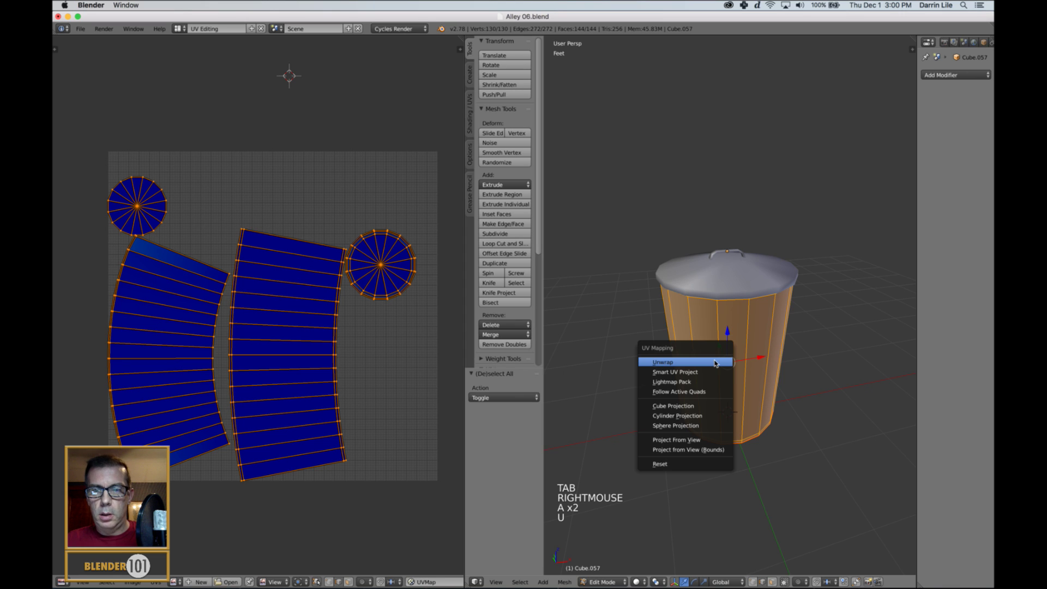
left_click(713, 365)
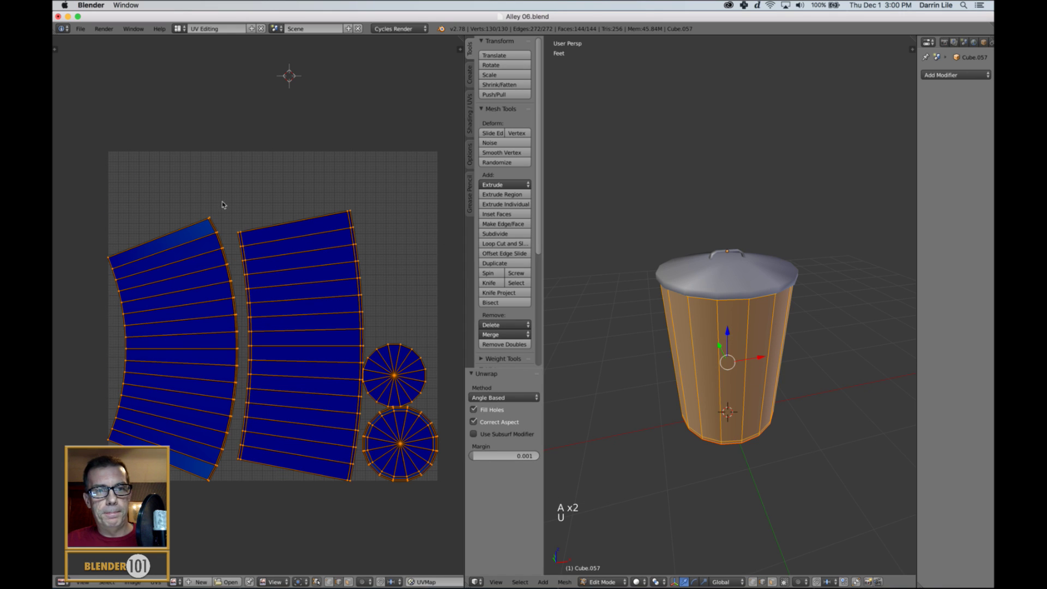
key("Tab")
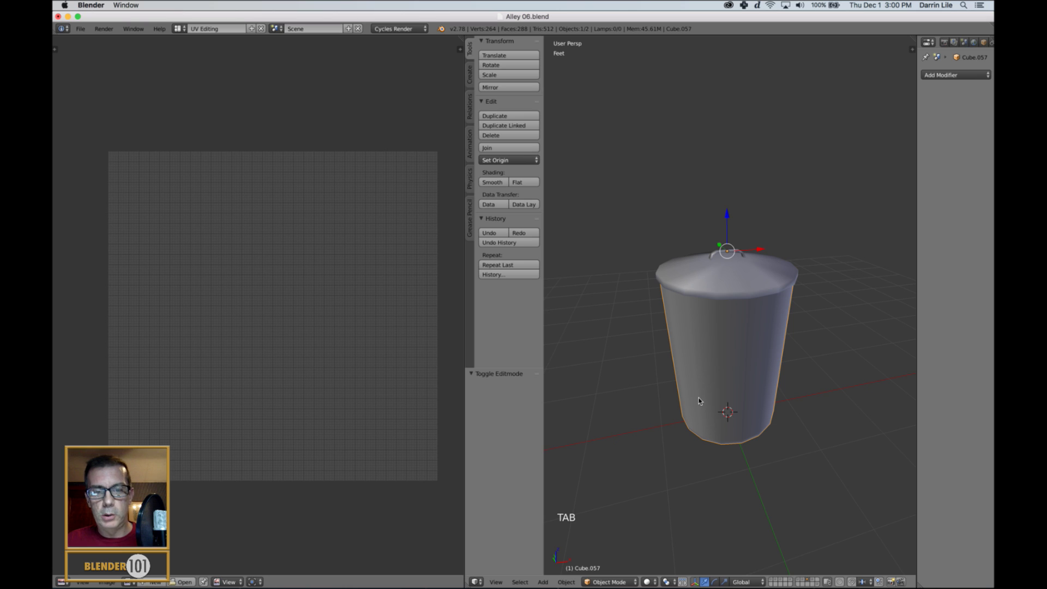
Step: Switch the screen layout from UV Editing to Default
key("s")
key("s")
scroll(709, 402, "up", 2)
middle_click_drag(715, 402, 717, 373, "shift")
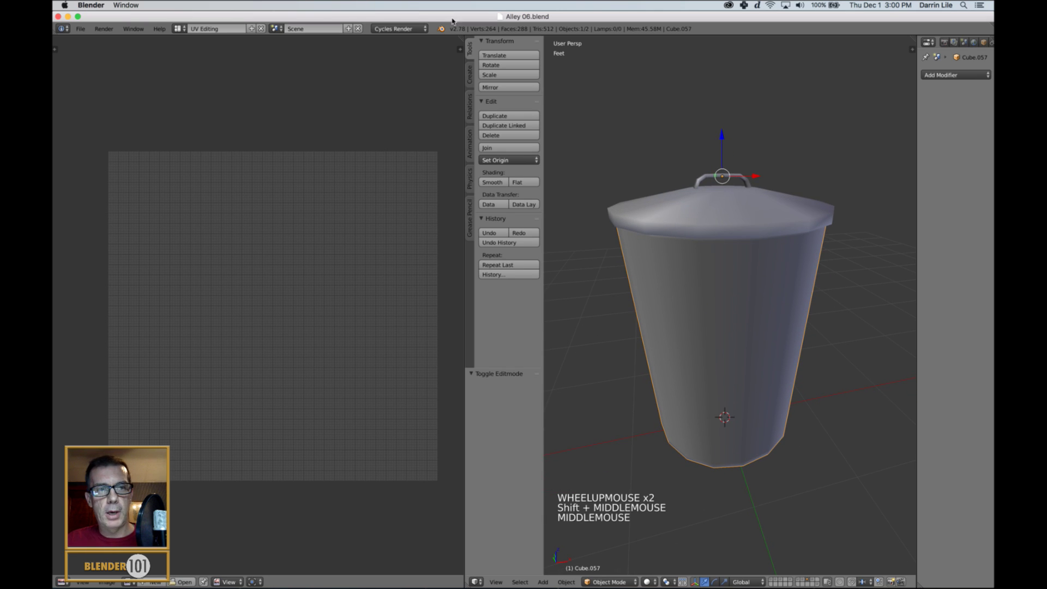
left_click(179, 29)
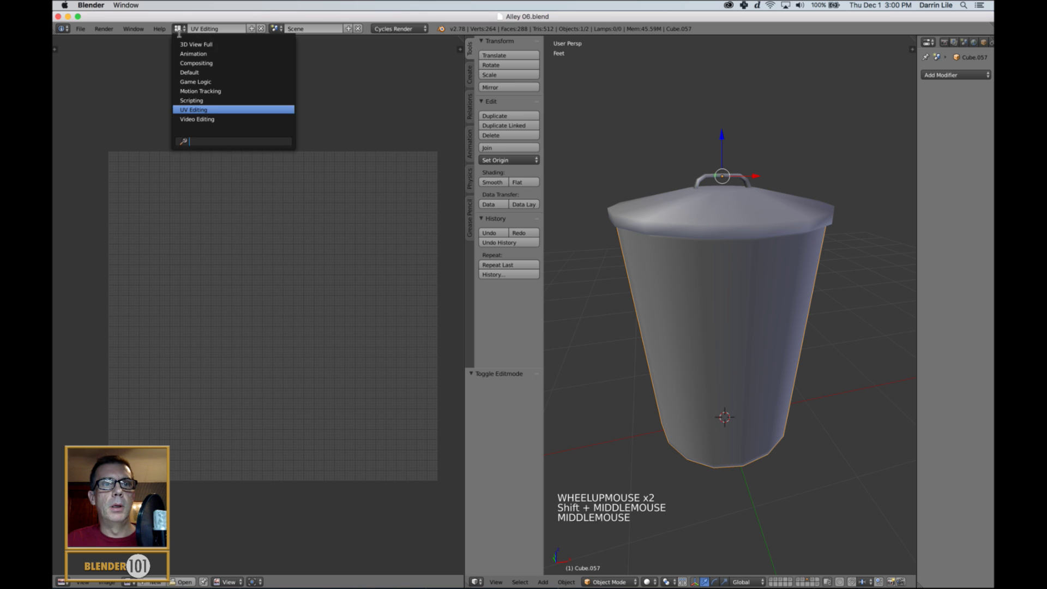
left_click(194, 73)
Step: Select the low-poly trash can body and widen the 3D view by narrowing the editors beside it
middle_click_drag(505, 252, 525, 313, "shift")
key("a")
scroll(515, 300, "up", 2)
right_click(525, 313)
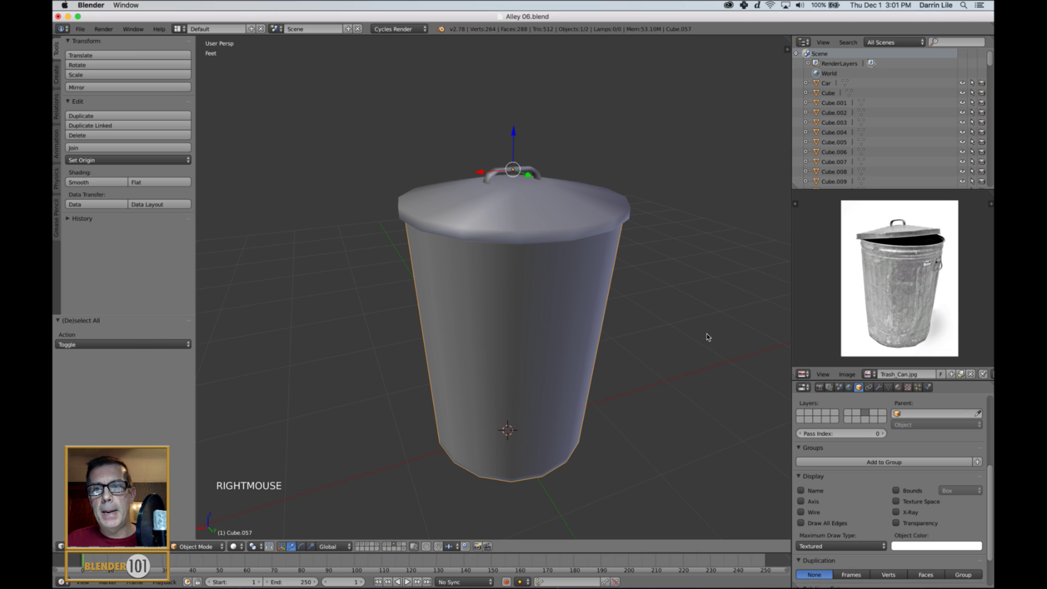
left_click_drag(791, 282, 834, 282)
key("s")
key("s")
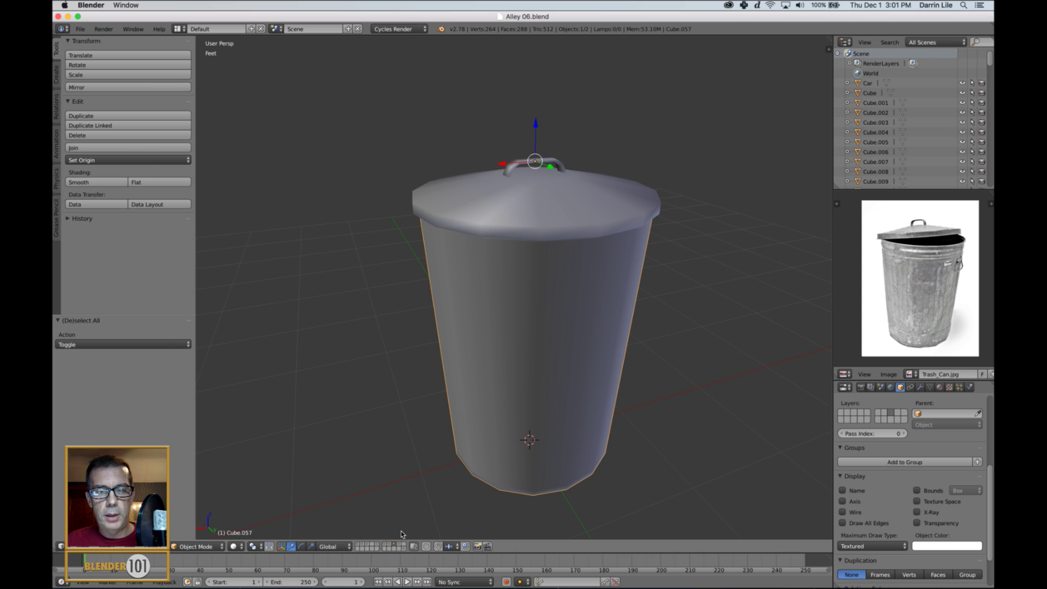
right_click(547, 276)
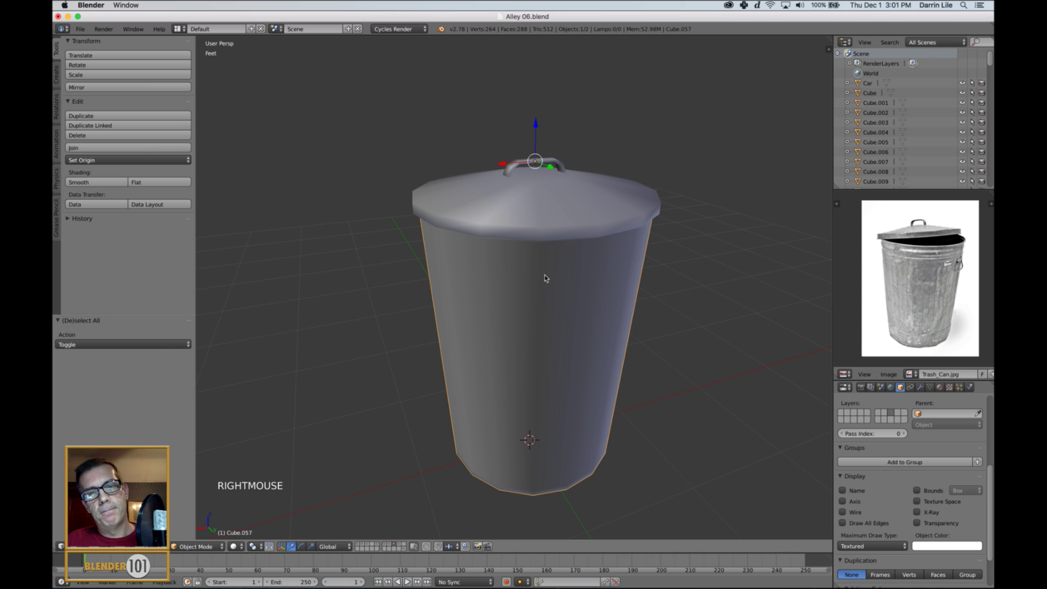
Step: Also show the layer holding the high-poly trash can, then hide both the low-poly and high-poly lids
left_click(401, 546, "shift")
scroll(581, 283, "down", 2)
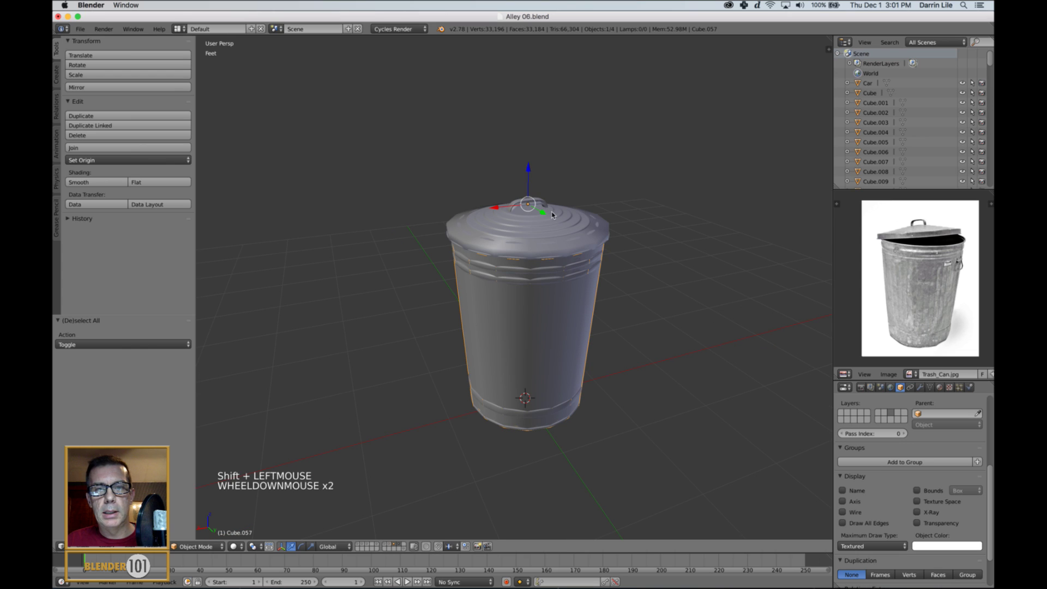
right_click(565, 221)
right_click(571, 220, "shift")
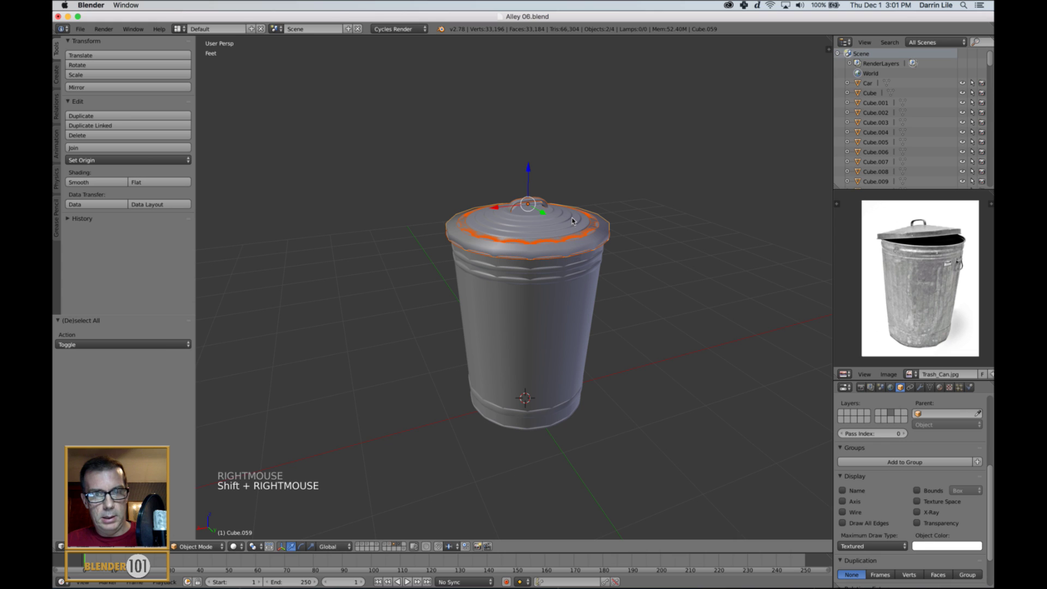
key("h")
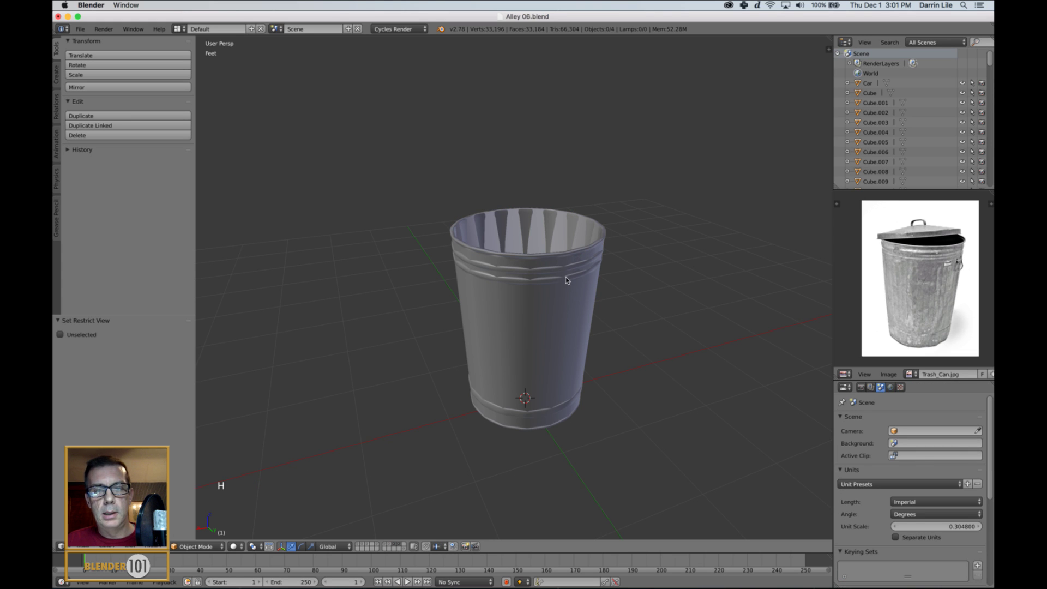
Step: Scale the high-poly trash can body slightly outward in X and Y only so that it encloses the low-poly body
scroll(557, 297, "down", 2)
scroll(557, 297, "up", 4)
middle_click_drag(560, 294, 582, 308)
scroll(562, 286, "down", 2)
scroll(570, 283, "down", 1)
scroll(572, 285, "up", 1)
right_click(516, 260)
middle_click_drag(515, 259, 545, 266)
right_click(544, 292)
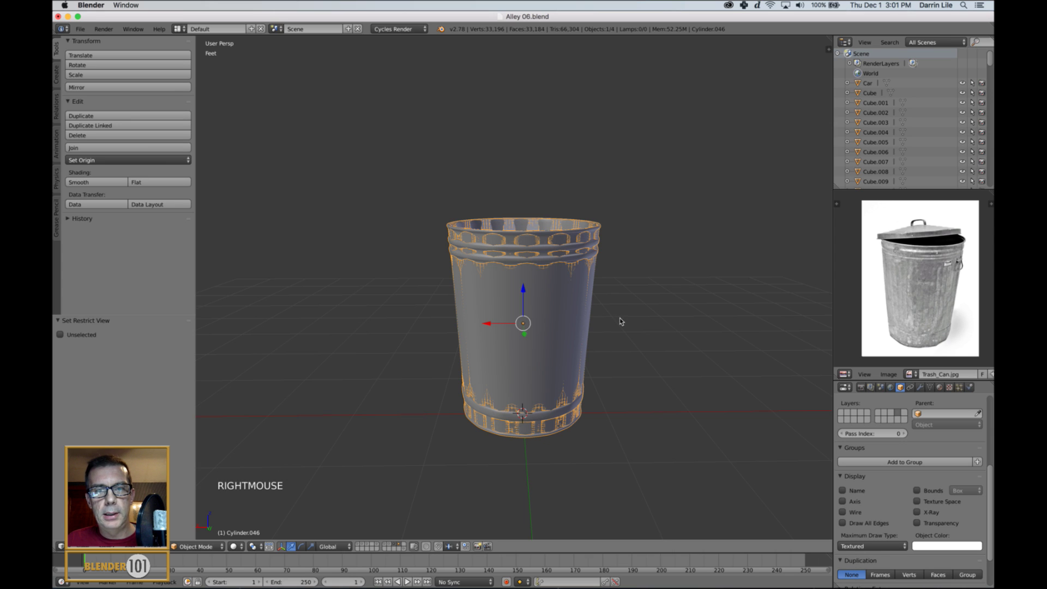
middle_click_drag(622, 322, 623, 323)
scroll(623, 323, "up", 1)
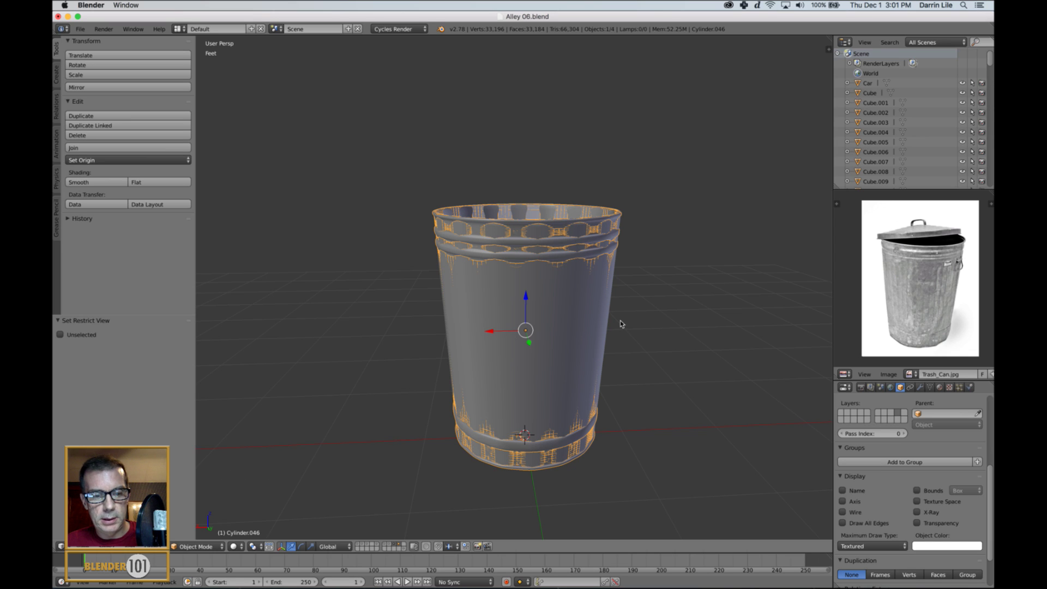
key("s")
key("shift+z")
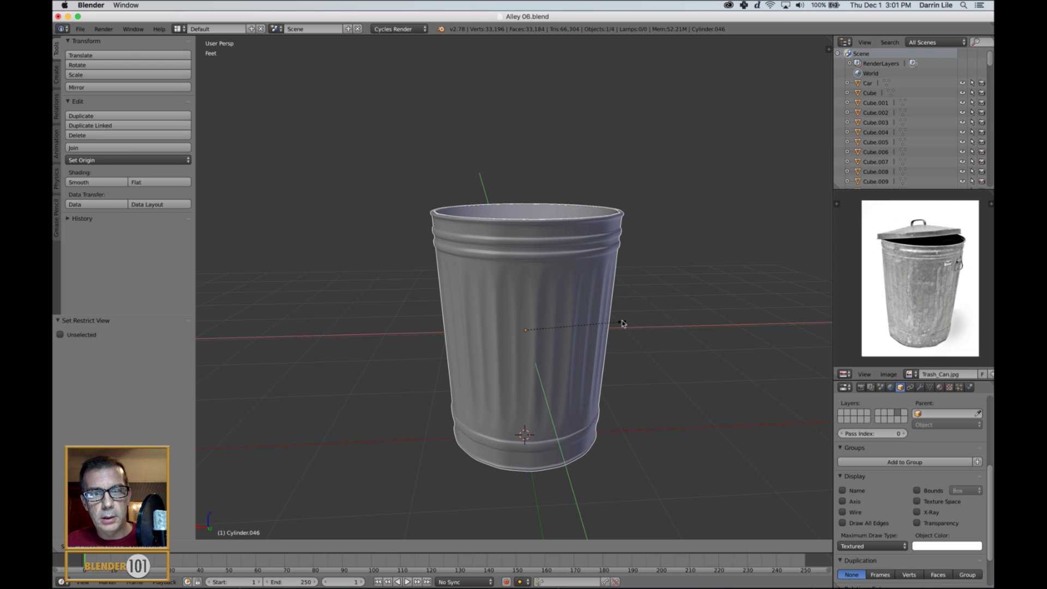
left_click(623, 324)
Step: Deselect everything and check the high-poly body's mesh in Edit Mode, returning to Object Mode
key("a")
key("Tab")
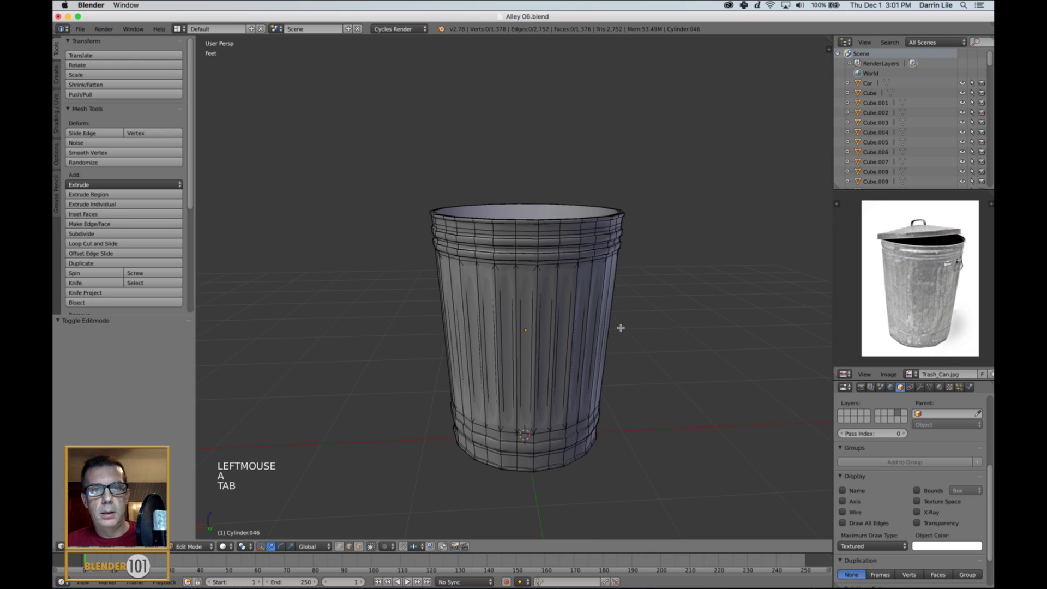
key("Tab")
middle_click_drag(627, 316, 621, 276)
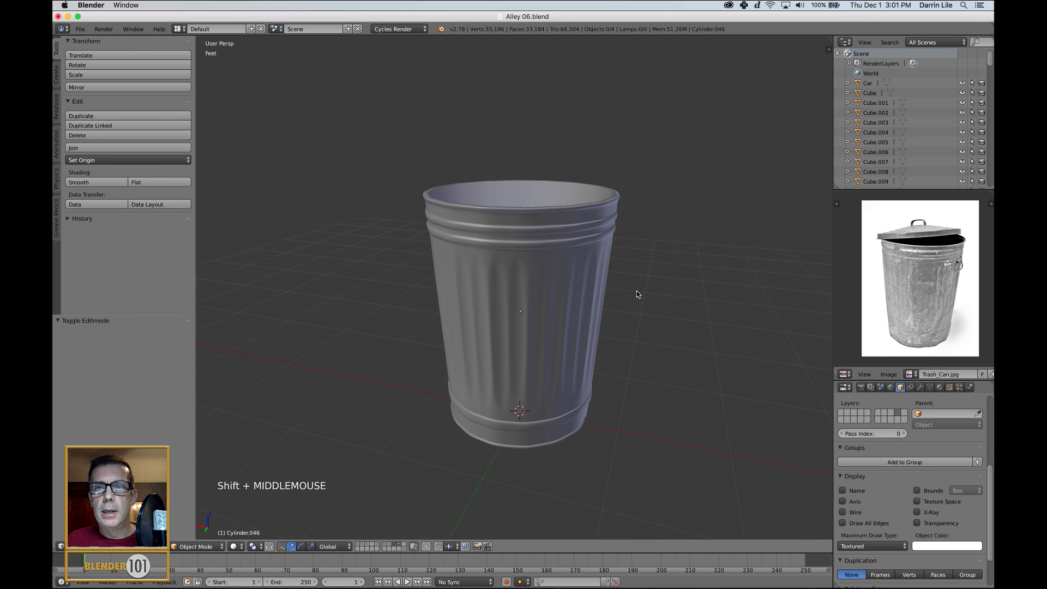
Step: Locate the high-poly body in the outliner and rename it trash can-hiPoly
right_click(570, 323)
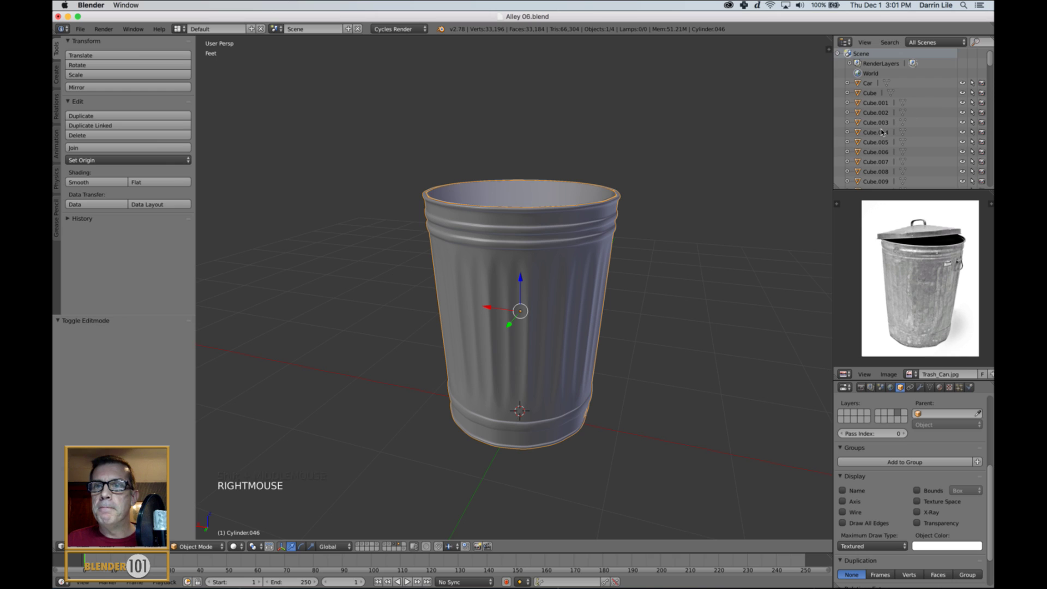
key("KP_Decimal")
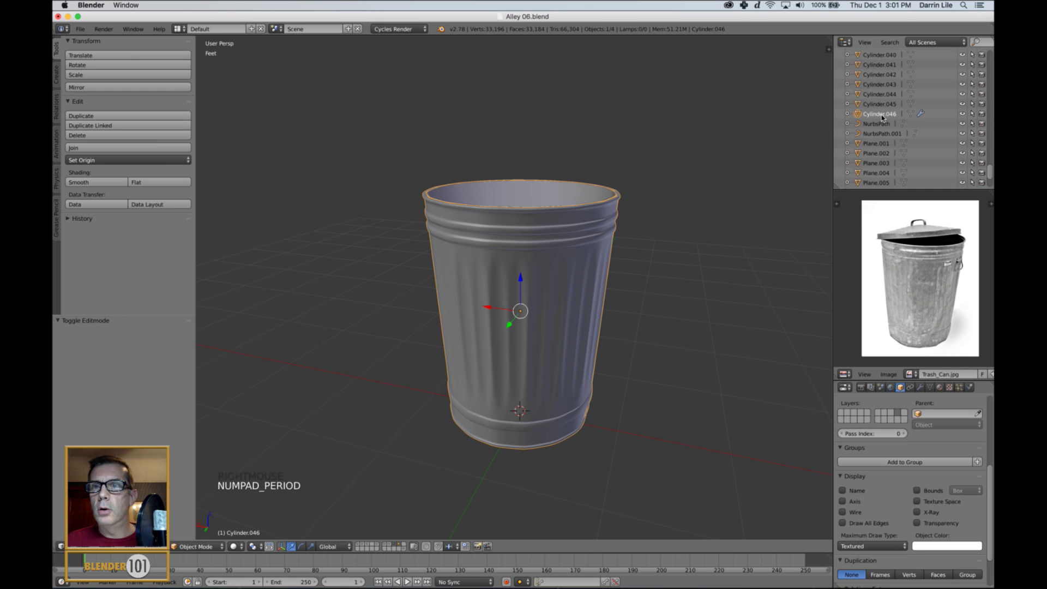
left_click(879, 115)
double_click(879, 116)
type("Tras")
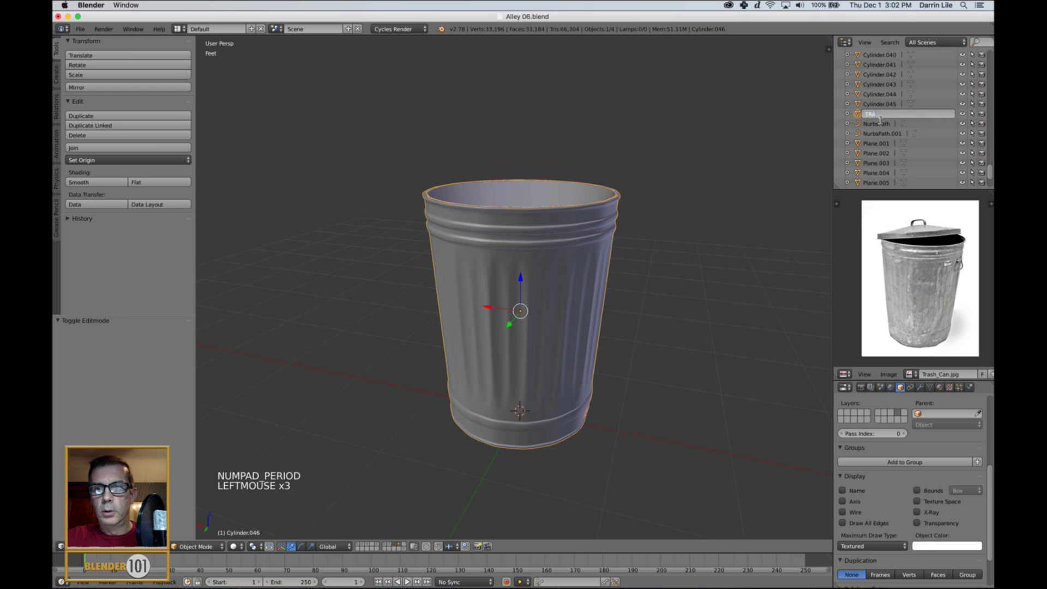
key("BackSpace")
key("BackSpace")
key("BackSpace")
key("BackSpace")
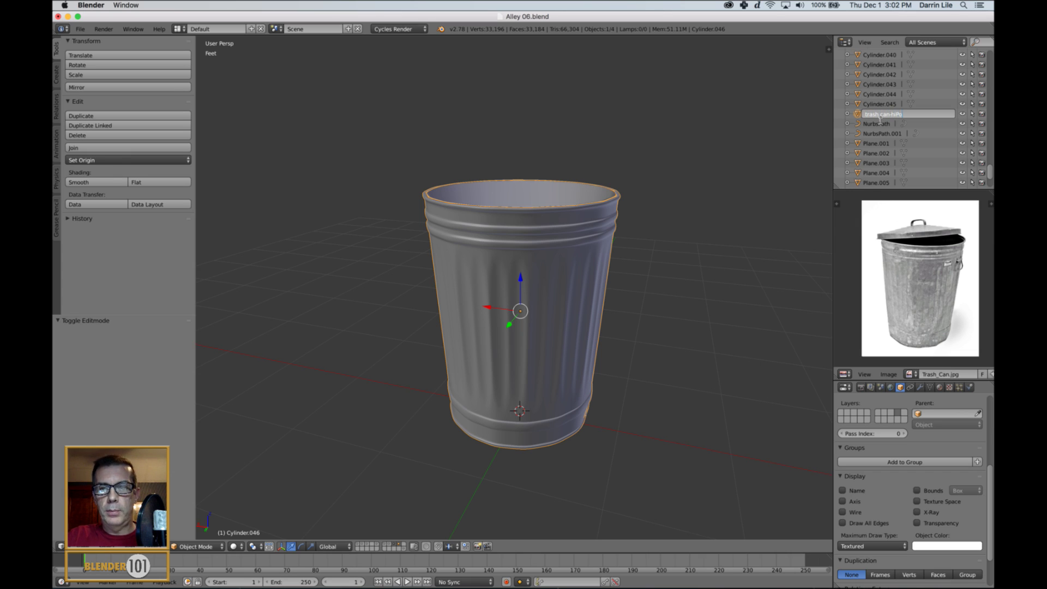
key("Return")
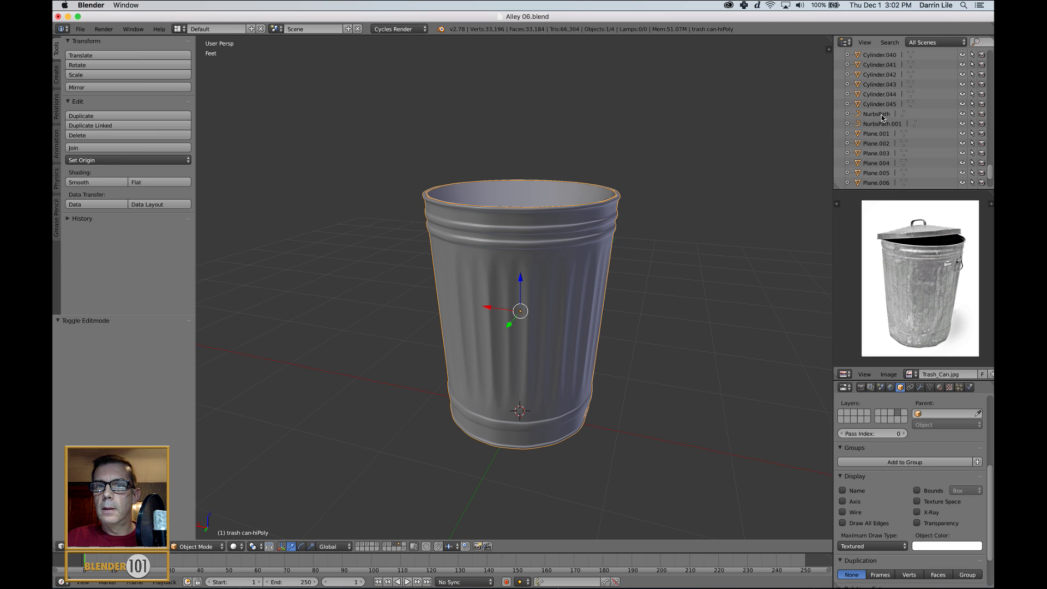
Step: Locate the low-poly body in the outliner and rename it trash can-lowPoly
right_click(540, 193)
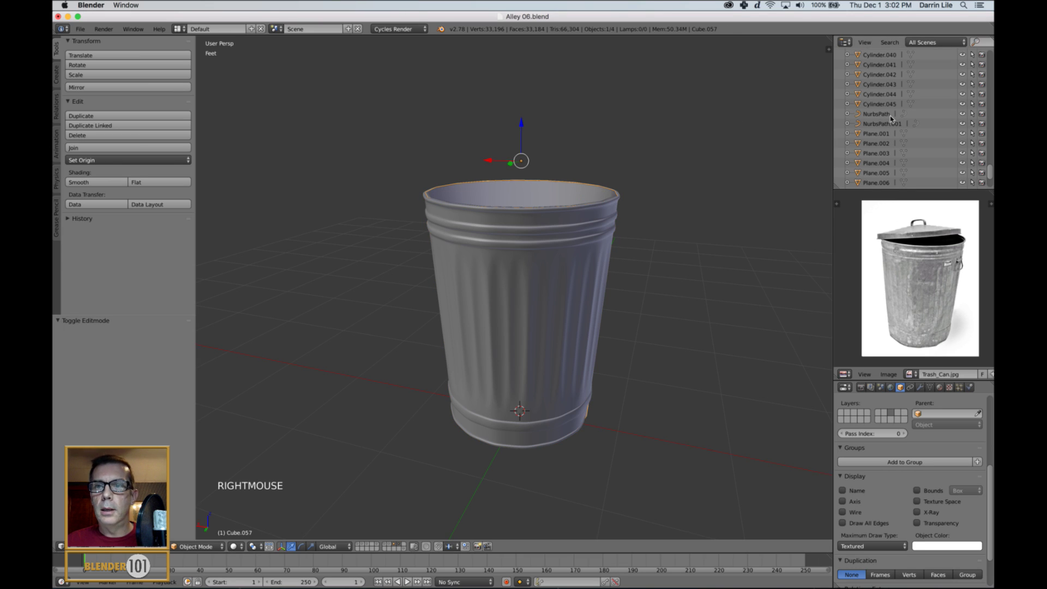
key("KP_Decimal")
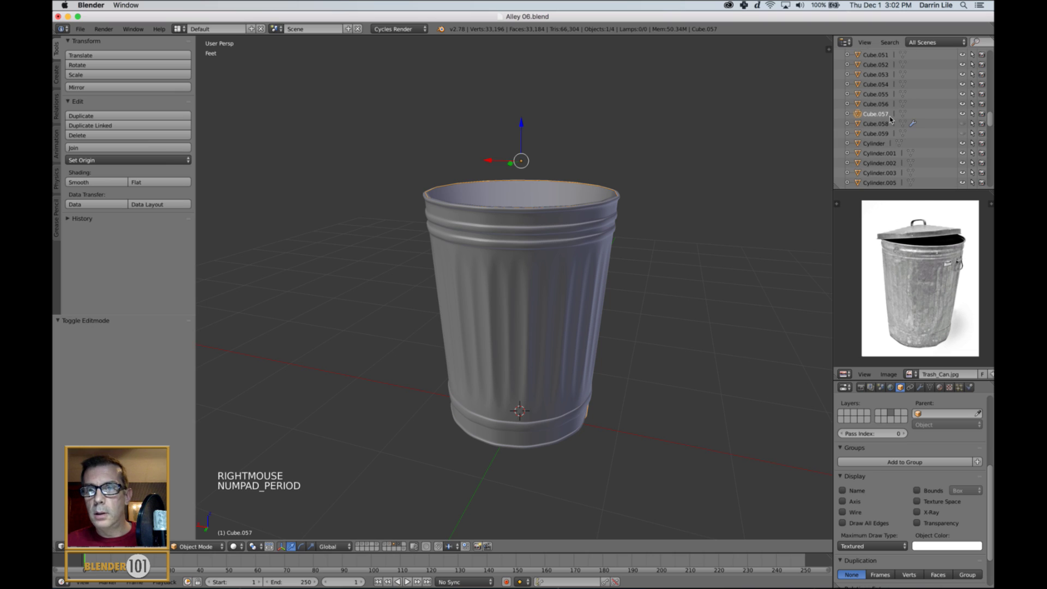
left_click(889, 114)
double_click(888, 115)
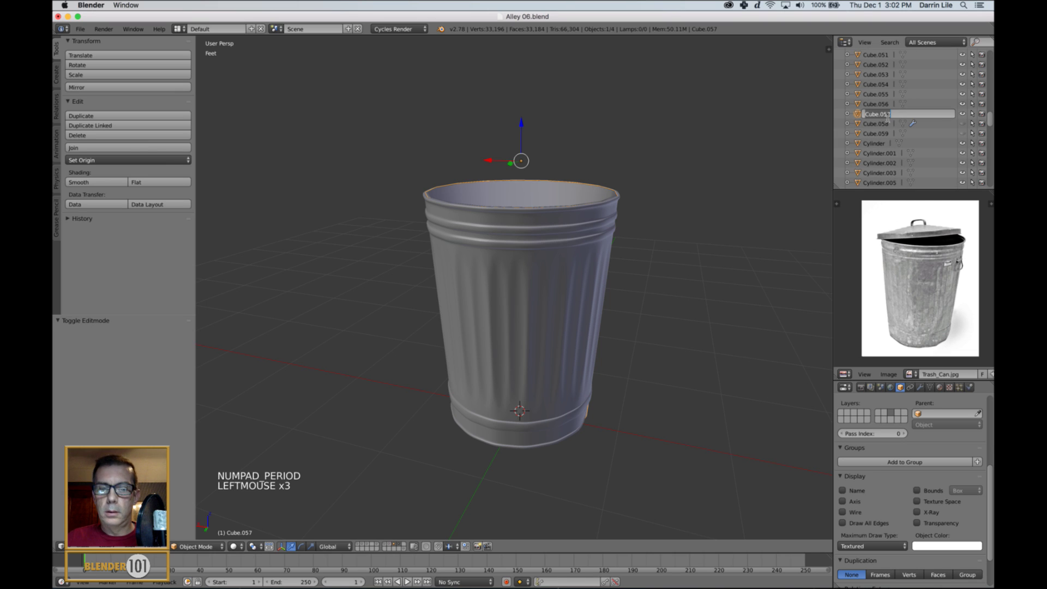
type("trash")
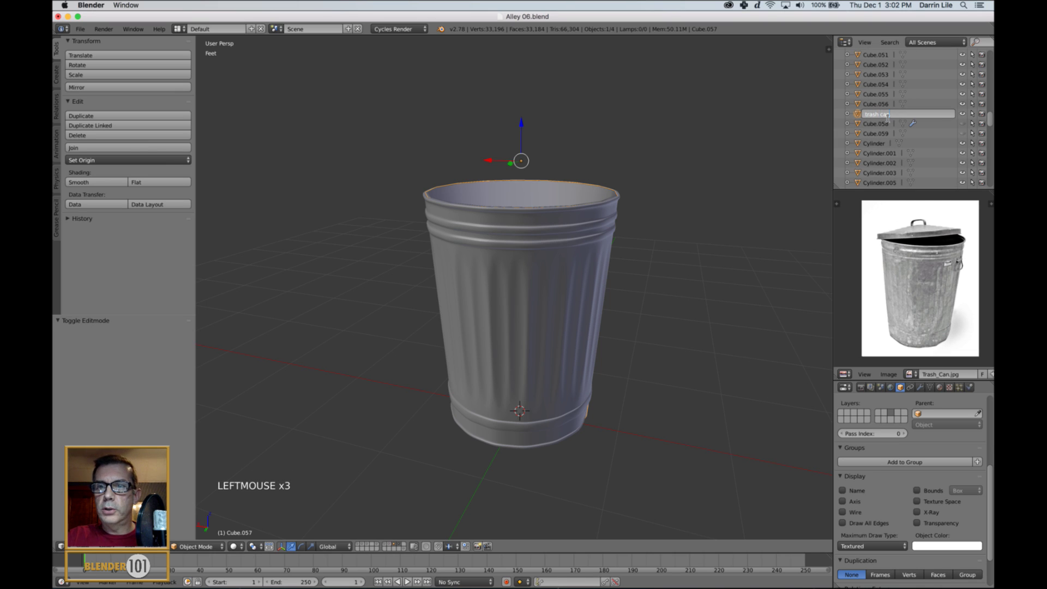
type(" can")
type(" bo")
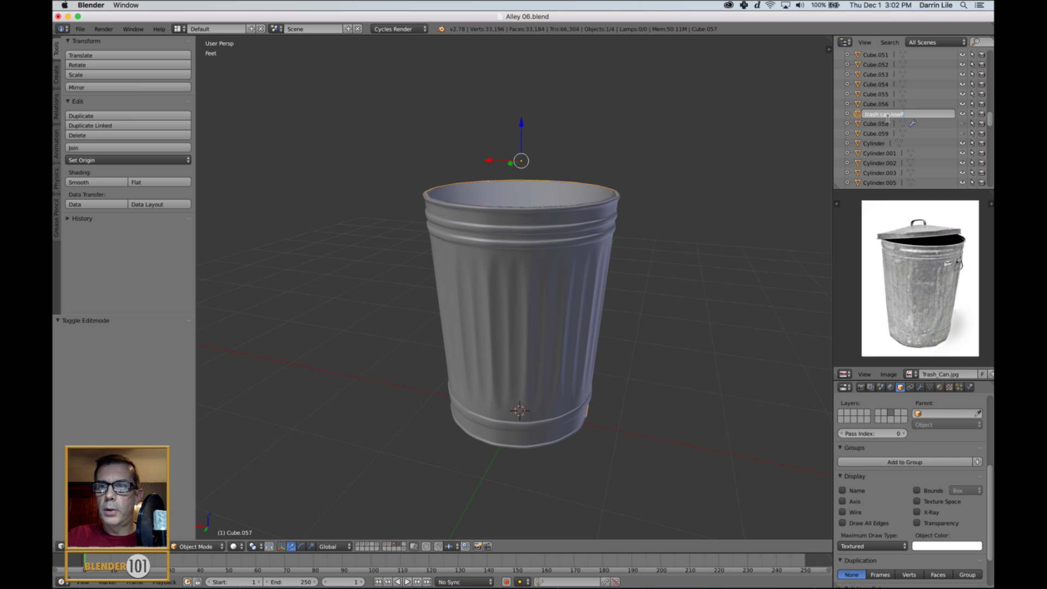
type("wPoly")
key("Return")
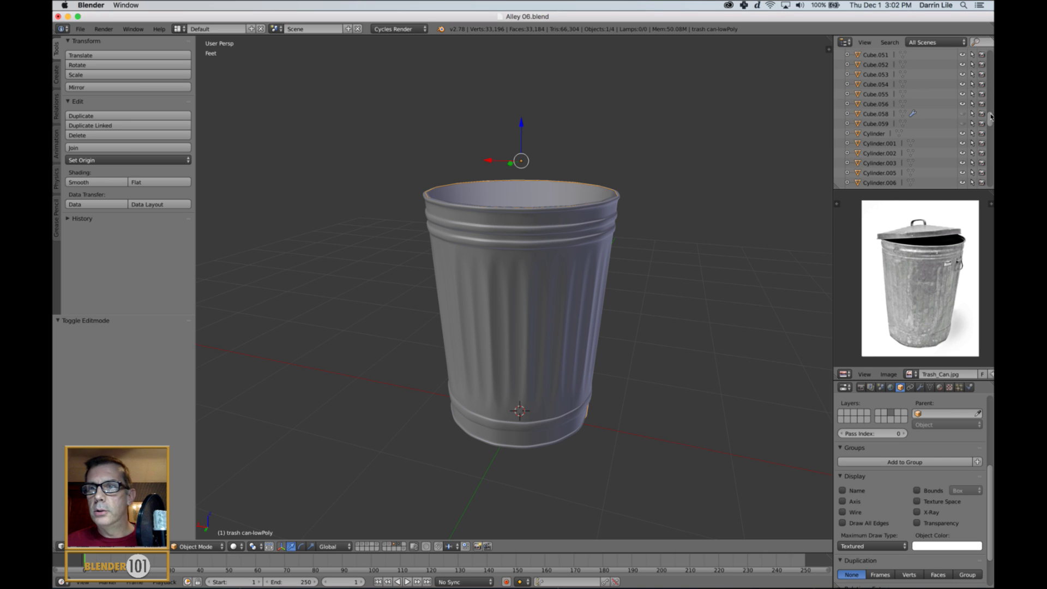
Step: Select trash can-hiPoly among the renamed objects in the outliner and save the Blender file
left_click_drag(991, 120, 989, 180)
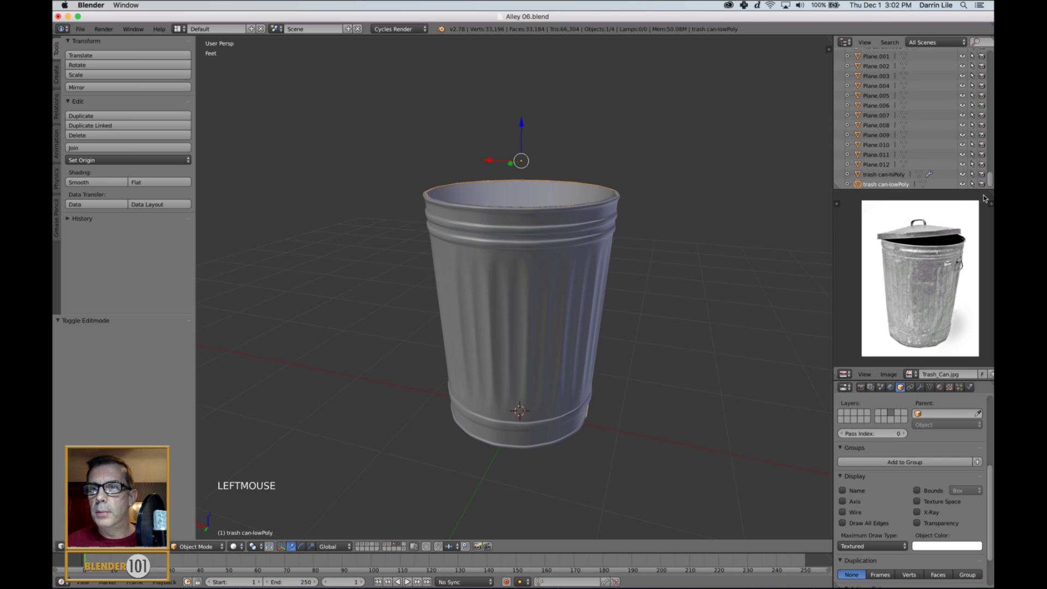
left_click(891, 176)
left_click(891, 179)
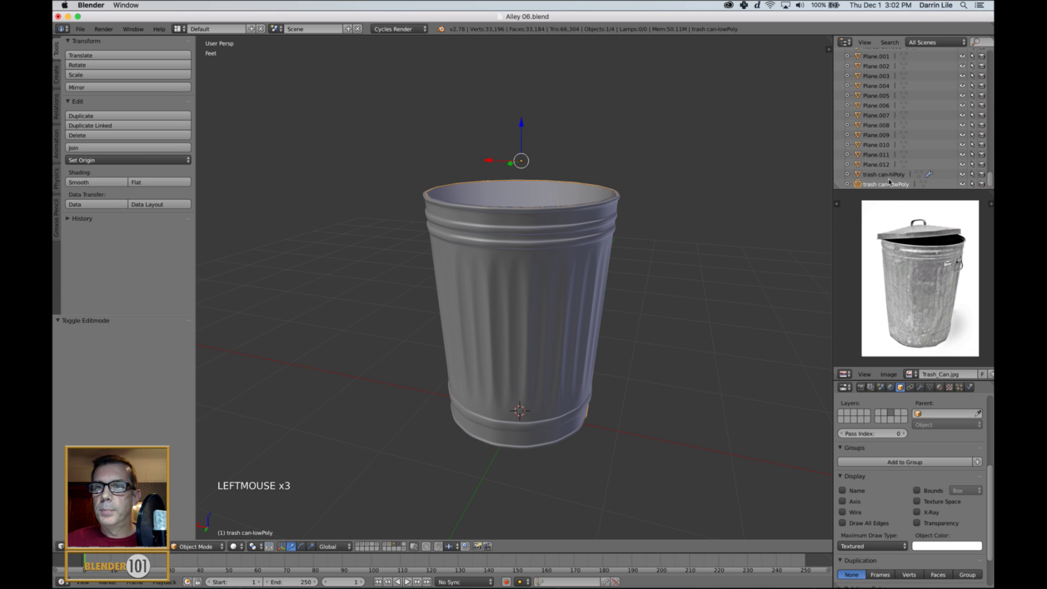
left_click(886, 174)
key("ctrl+s")
key("ctrl+s")
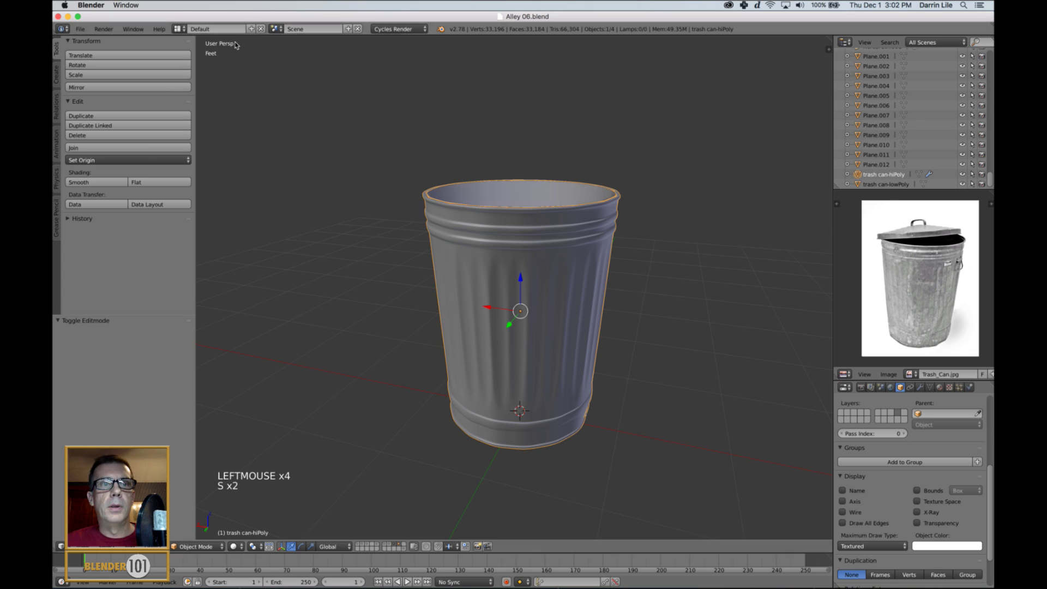
Step: Switch the screen layout to UV Editing, widen the properties editor and show its render settings
left_click(179, 28)
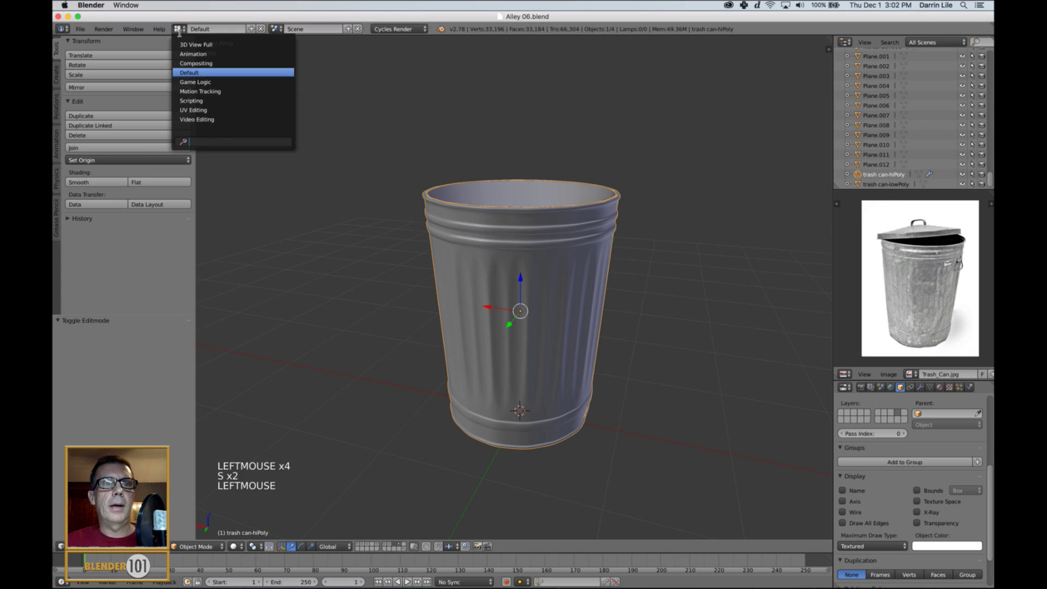
left_click(194, 111)
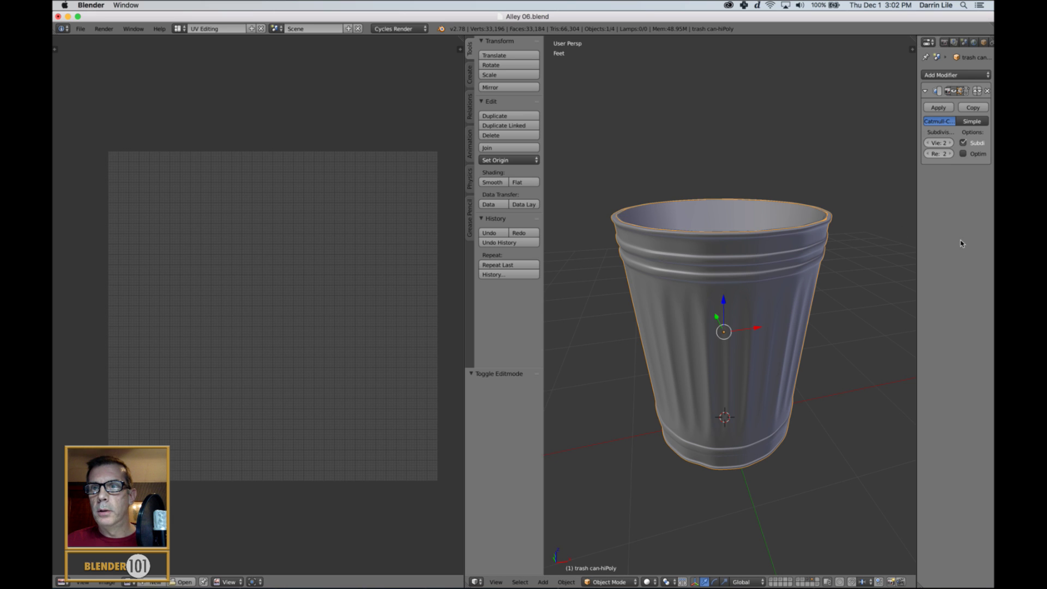
left_click_drag(916, 254, 849, 275)
left_click(876, 42)
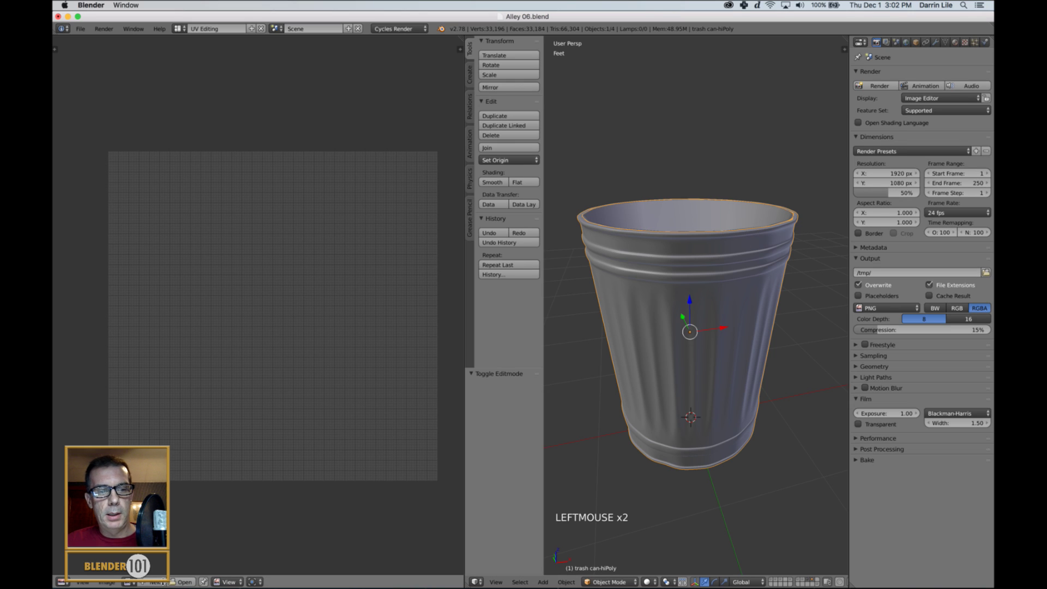
Step: Create a blank image named trash can_N at 2048 by 2048 px in the UV/Image Editor
left_click(152, 582)
left_click(193, 507)
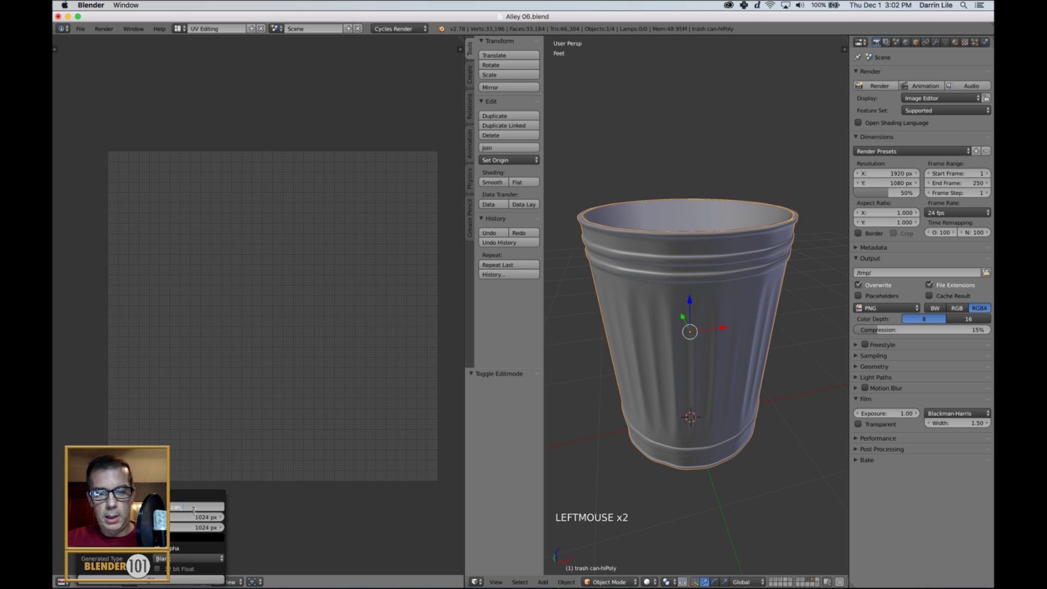
key("Tab")
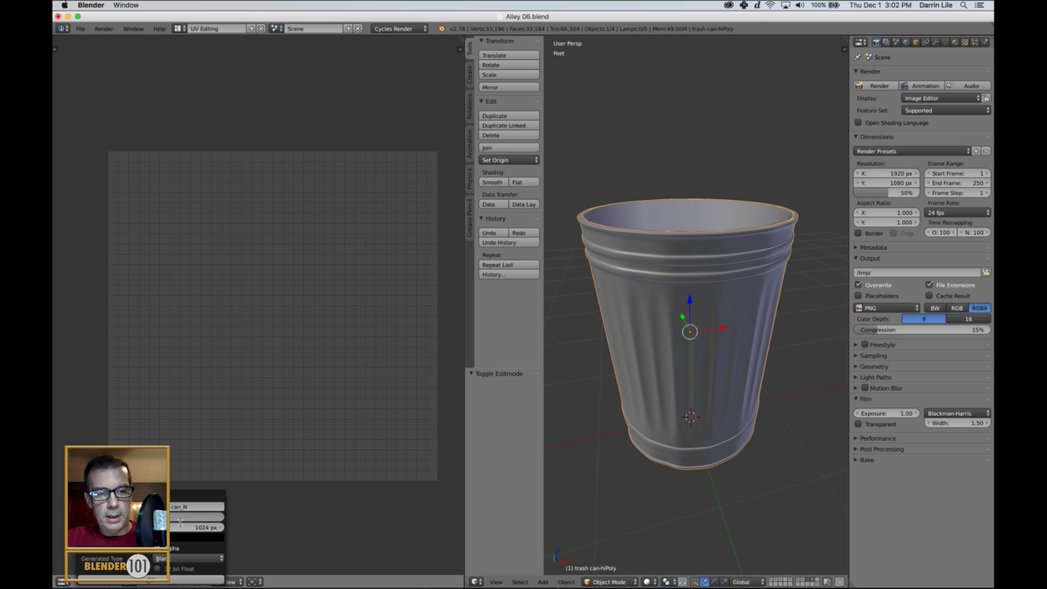
type("2048")
key("Tab")
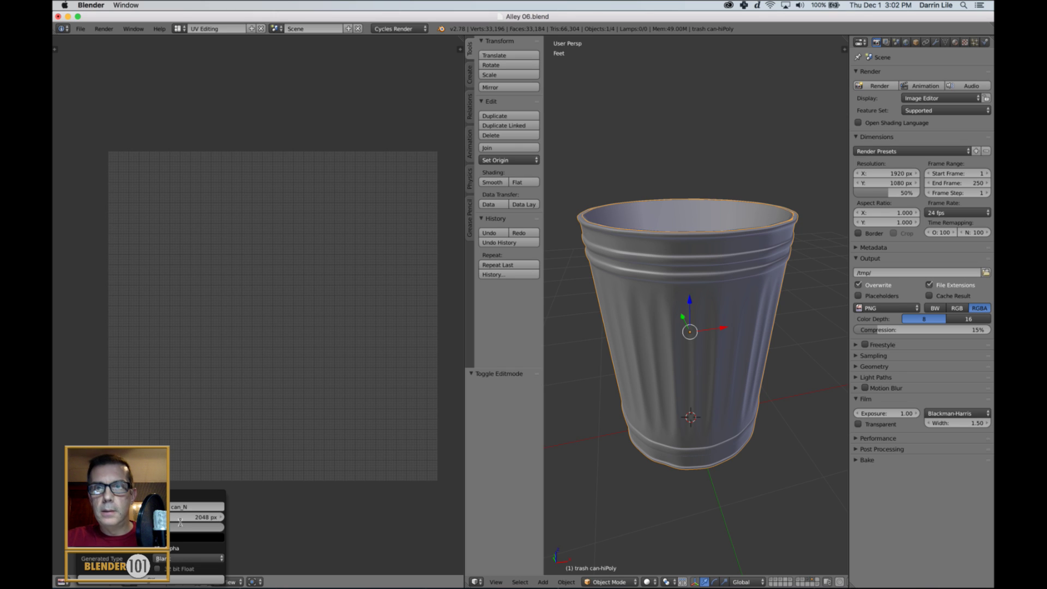
type("2048")
key("Tab")
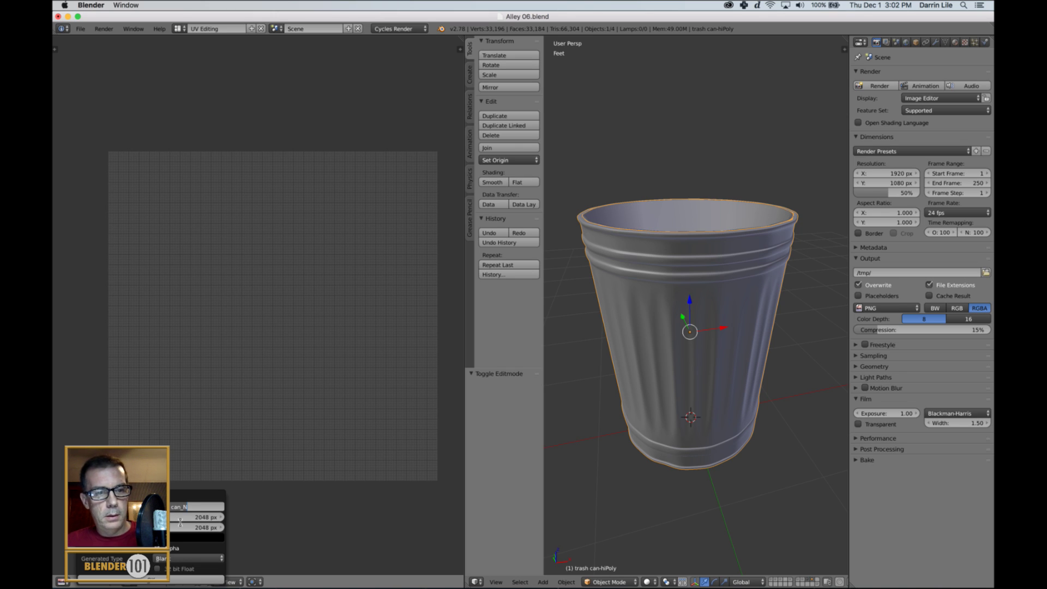
left_click(178, 581)
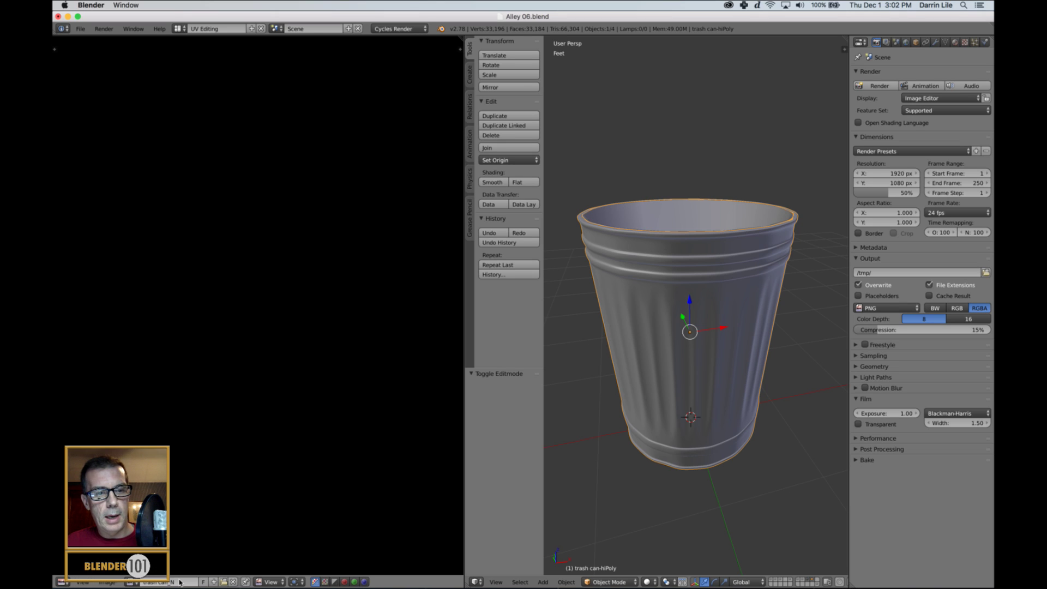
scroll(257, 408, "down", 3)
scroll(258, 408, "up", 3)
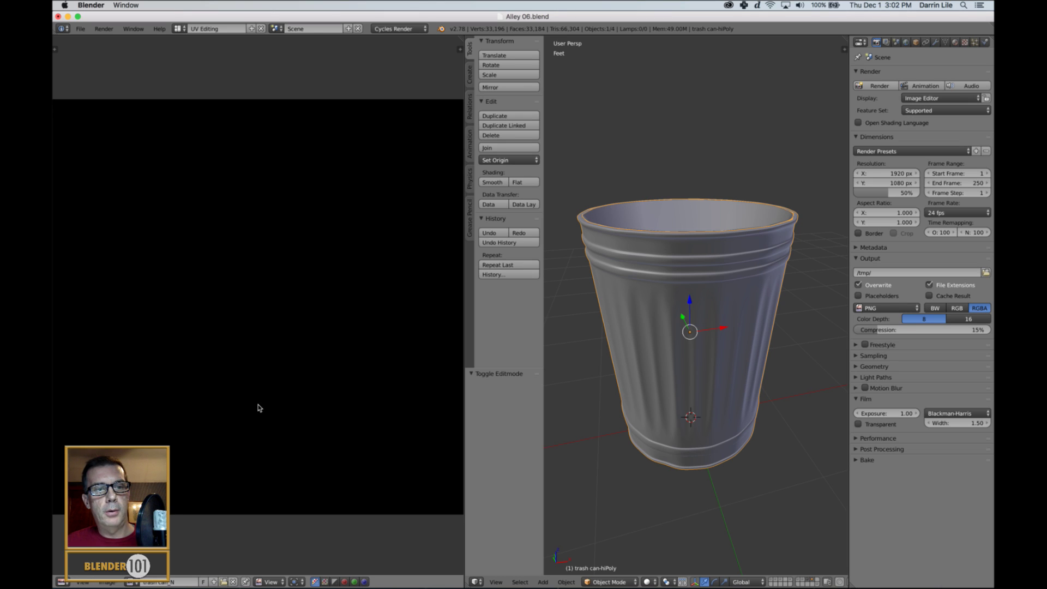
scroll(258, 408, "down", 3)
scroll(258, 407, "up", 1)
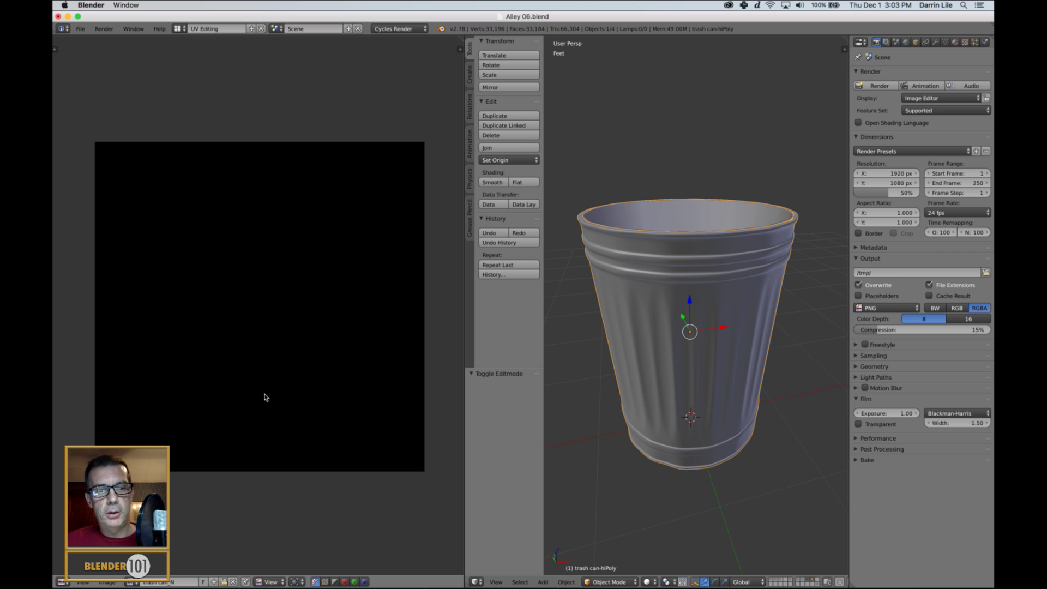
Step: Save the blank image as trash can_N.png in the Textures/Trash Can folder, overwriting the existing file
left_click(109, 582)
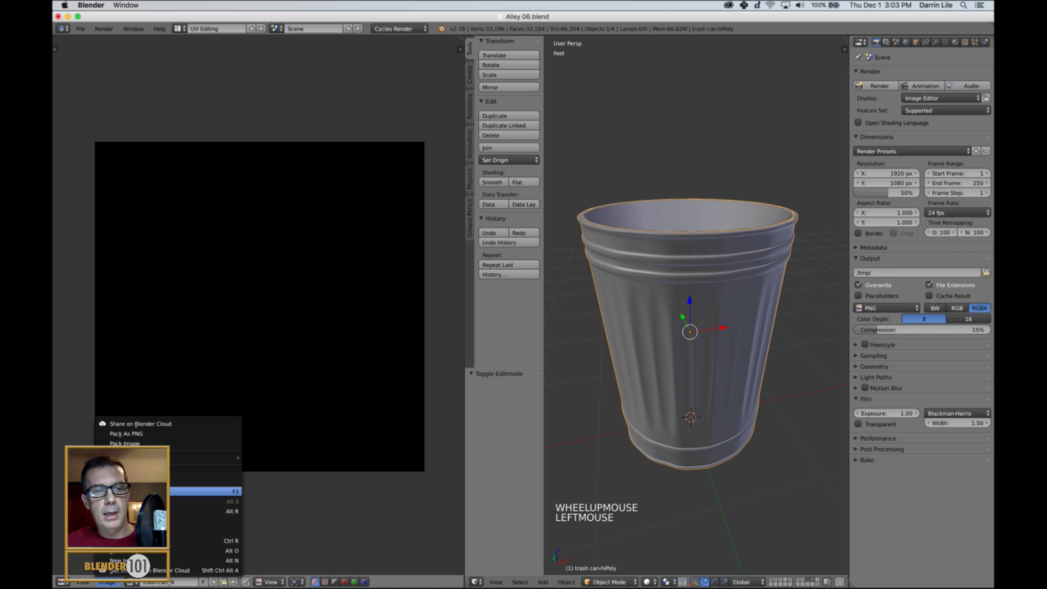
left_click(218, 491)
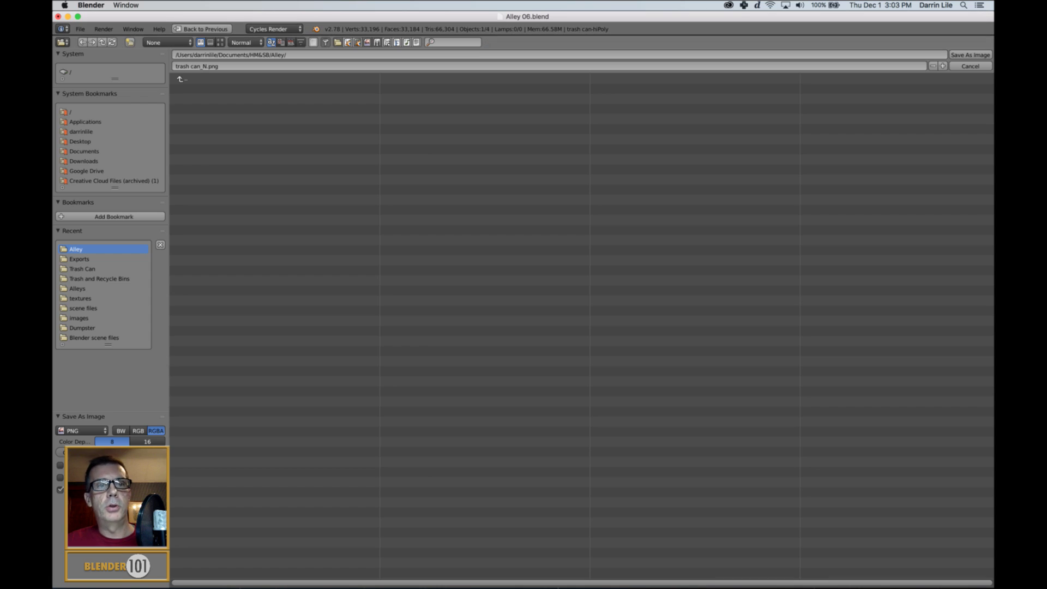
left_click(183, 79)
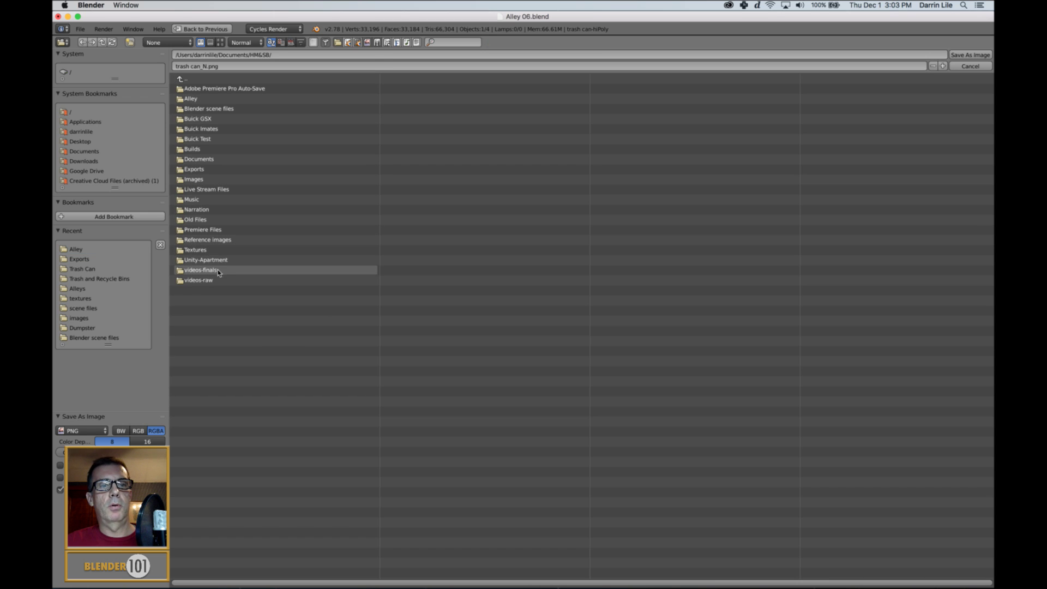
left_click(208, 248)
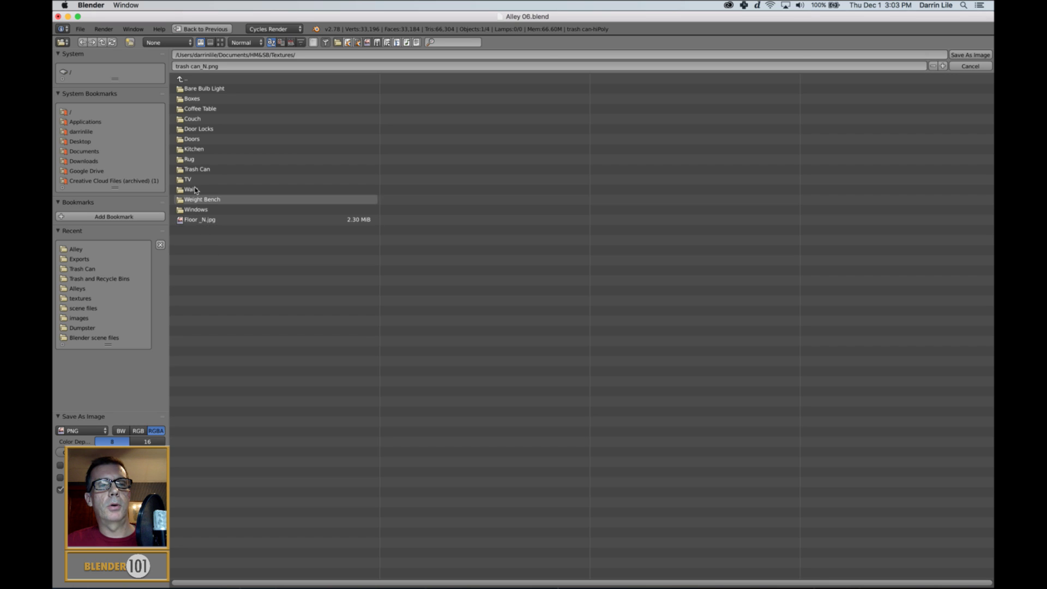
left_click(183, 169)
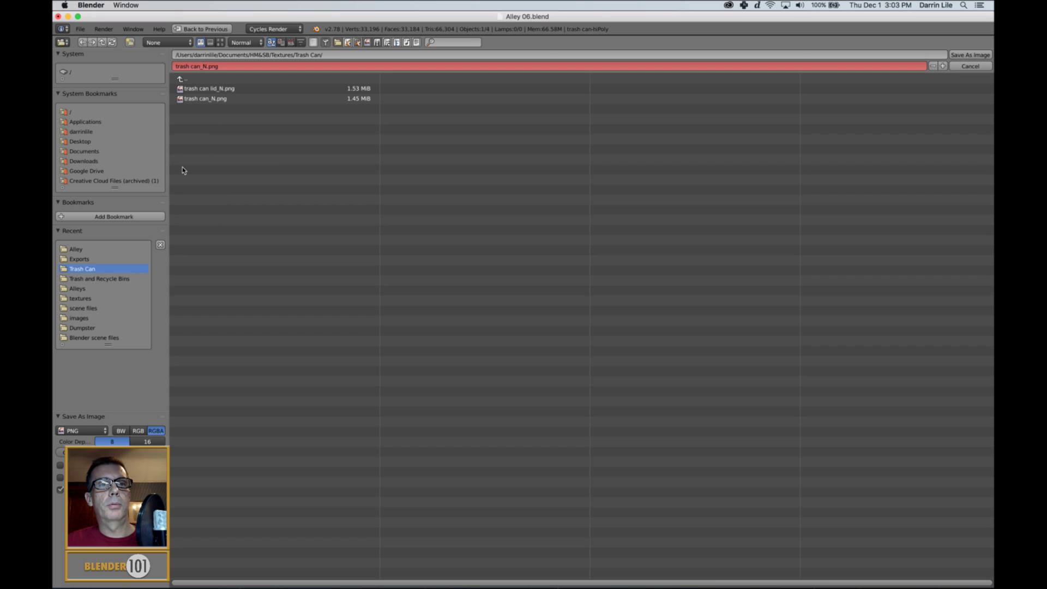
left_click(198, 100)
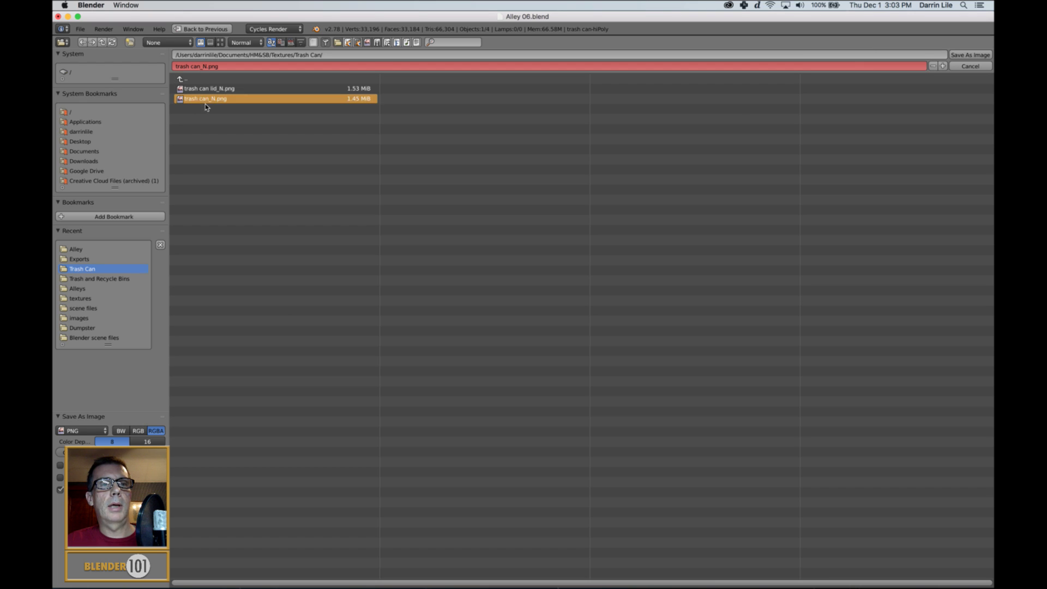
left_click(971, 55)
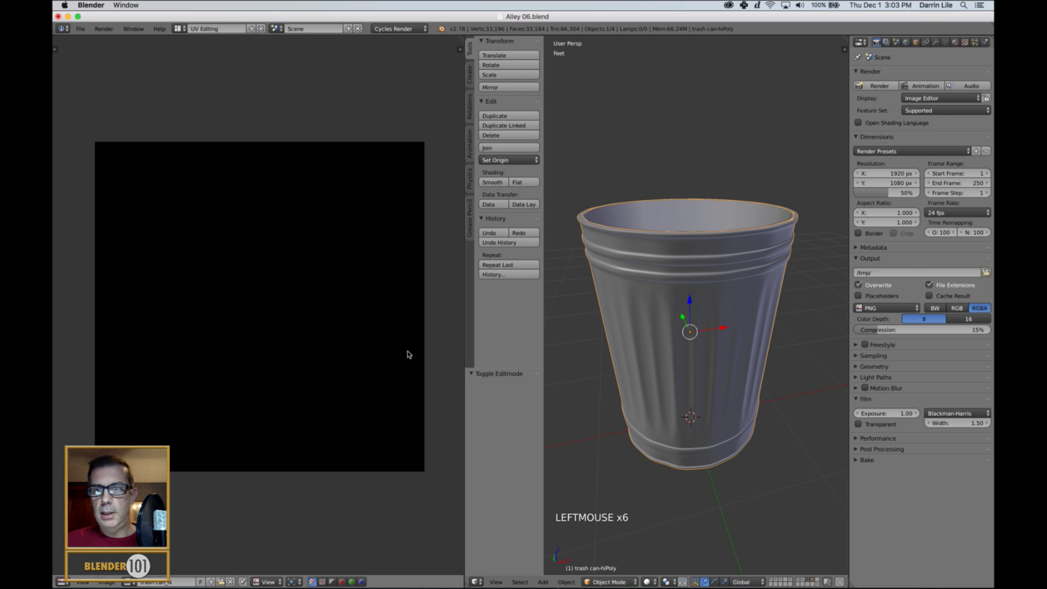
Step: Expand the Bake settings, set the bake type to Normal and enable Selected to Active
left_click(856, 460)
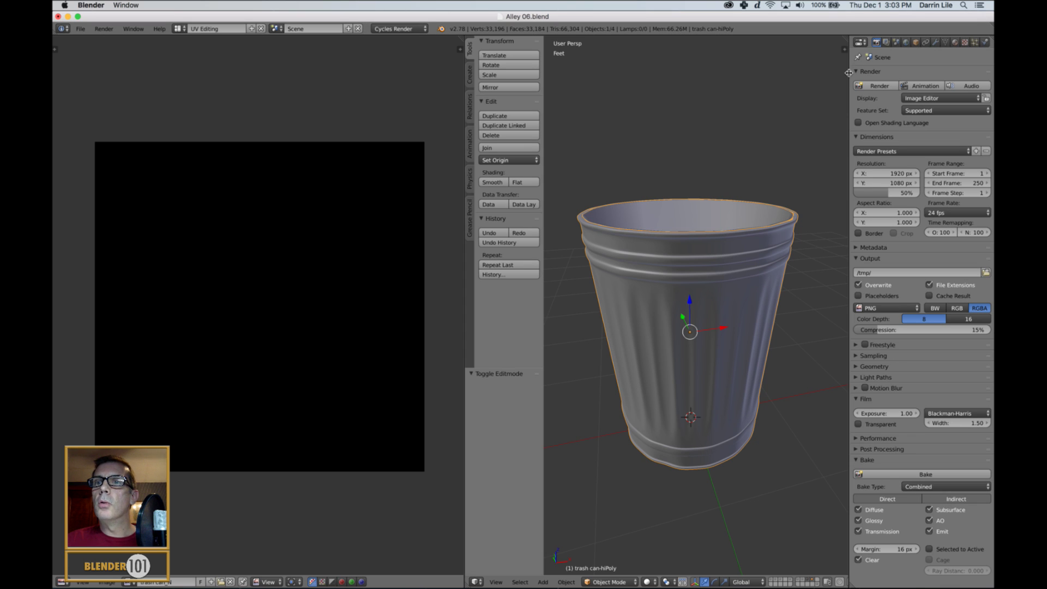
left_click_drag(849, 48, 839, 48)
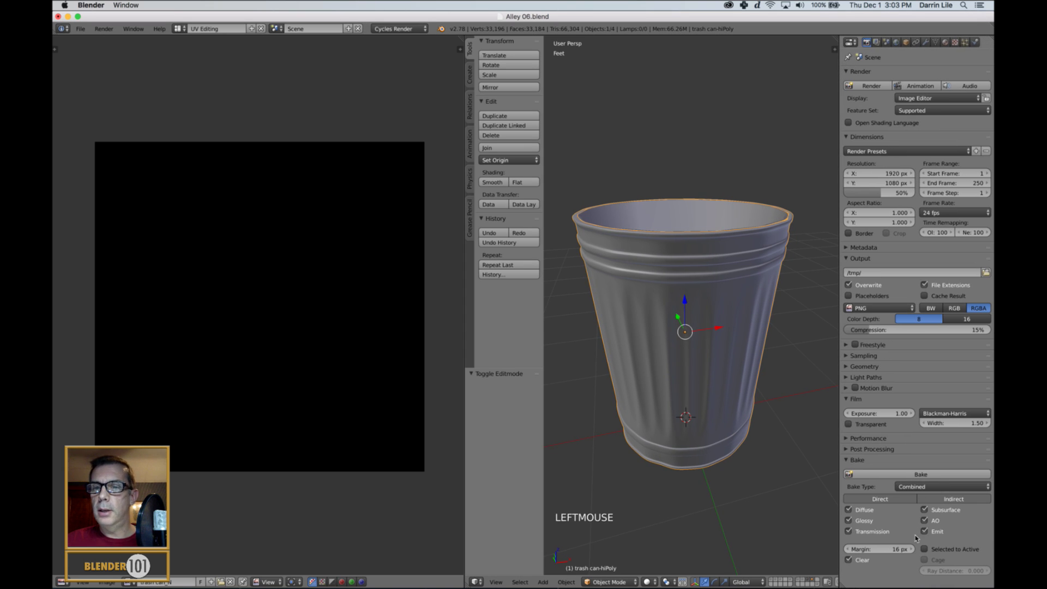
left_click(924, 487)
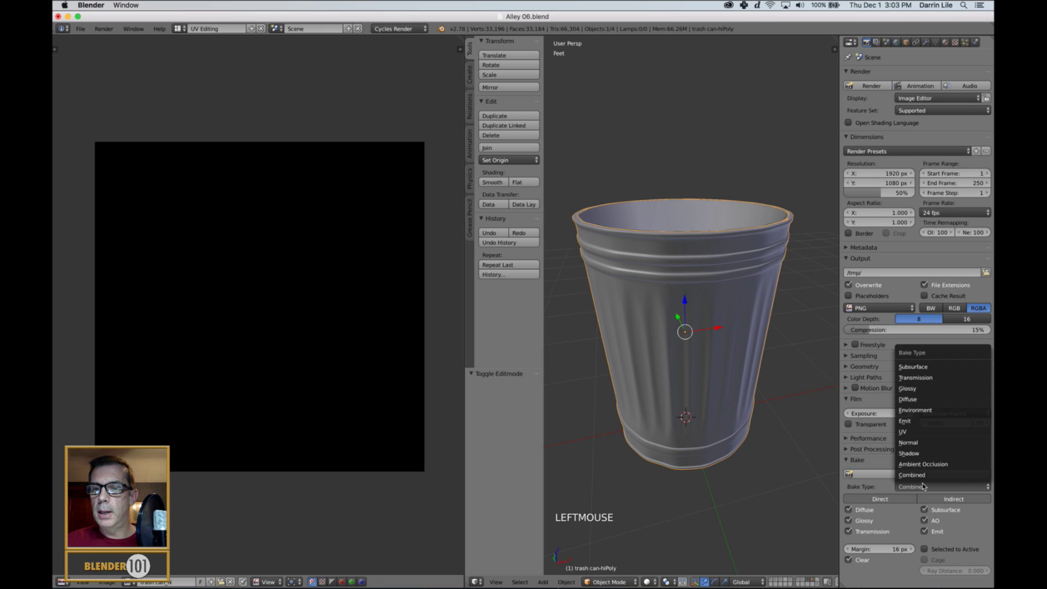
left_click(916, 443)
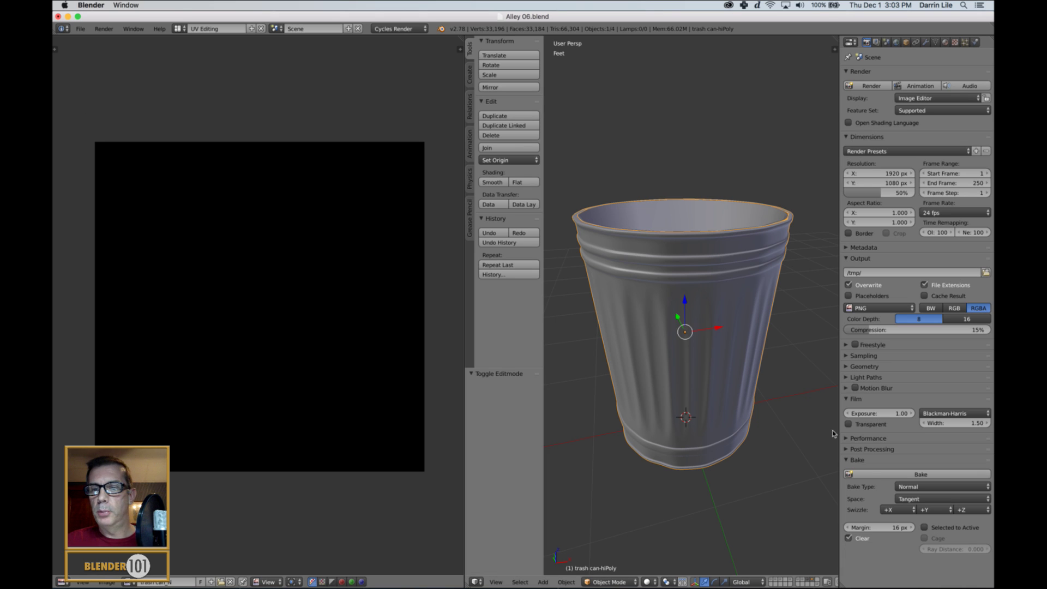
left_click(927, 527)
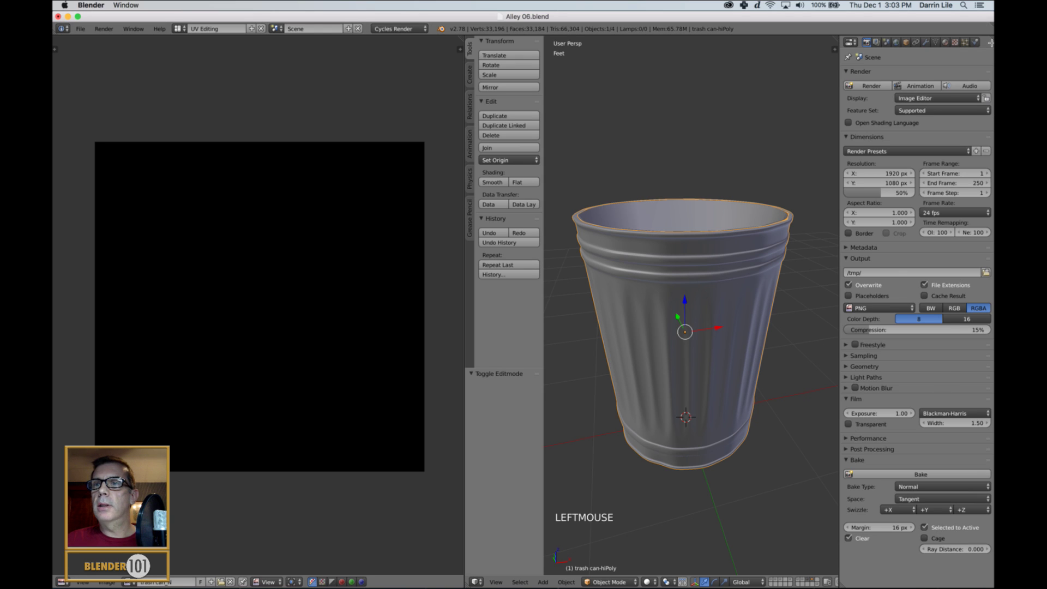
Step: Split the properties editor horizontally and make its upper part an Outliner
left_click_drag(990, 42, 965, 189)
left_click(851, 43)
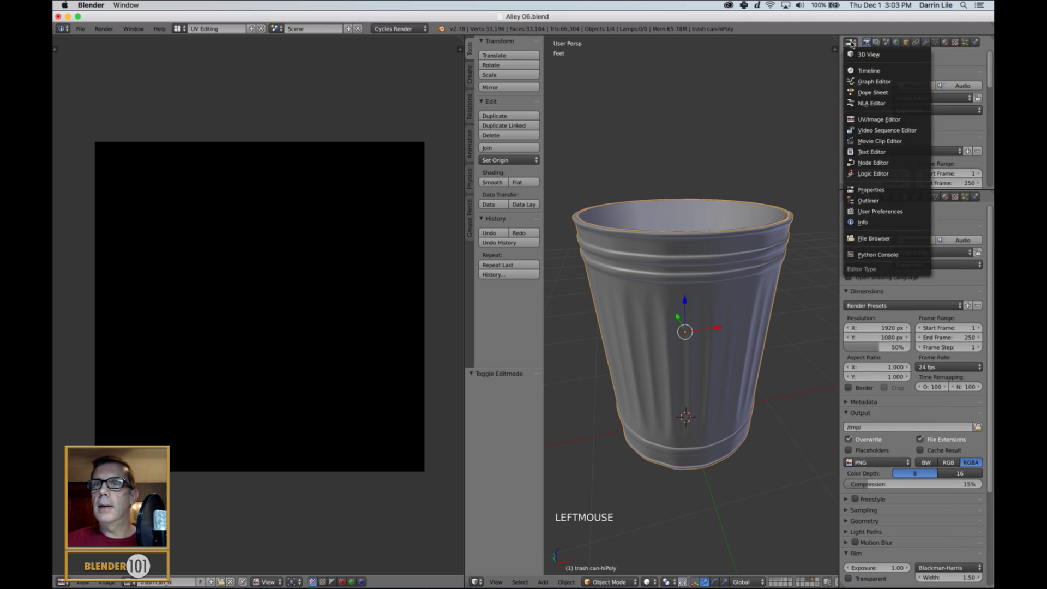
left_click(868, 200)
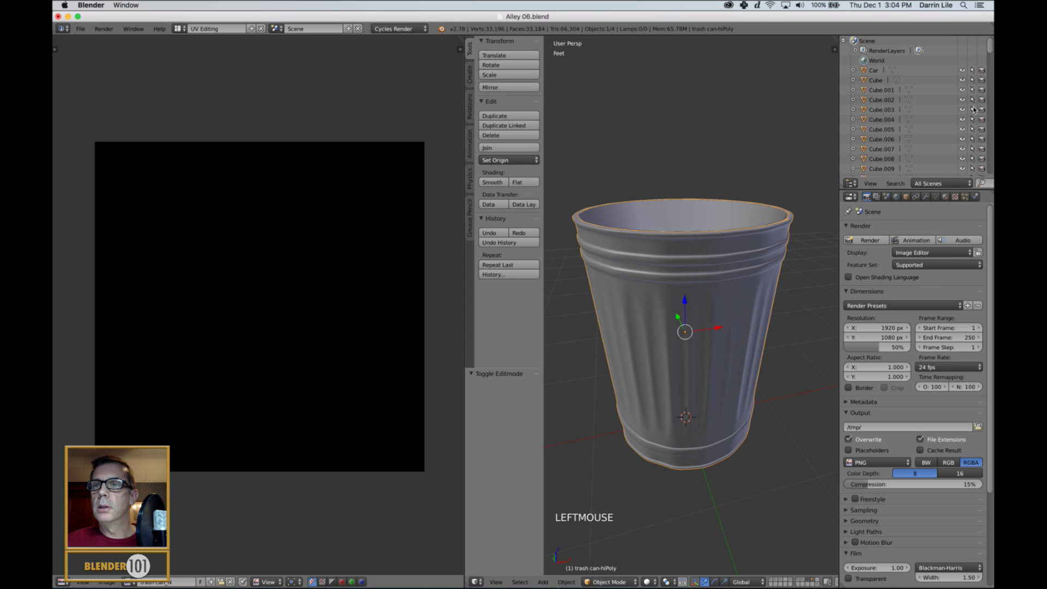
Step: Select trash can-hiPoly plus trash can-lowPoly as the active object and try to bake the normal map
left_click_drag(987, 51, 988, 167)
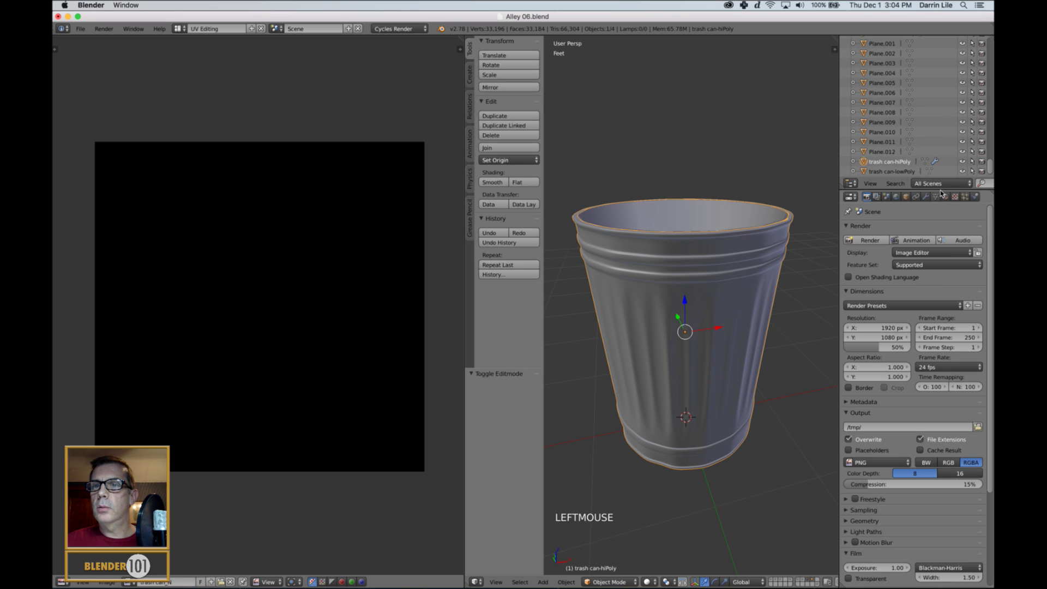
left_click(895, 171)
left_click(897, 162)
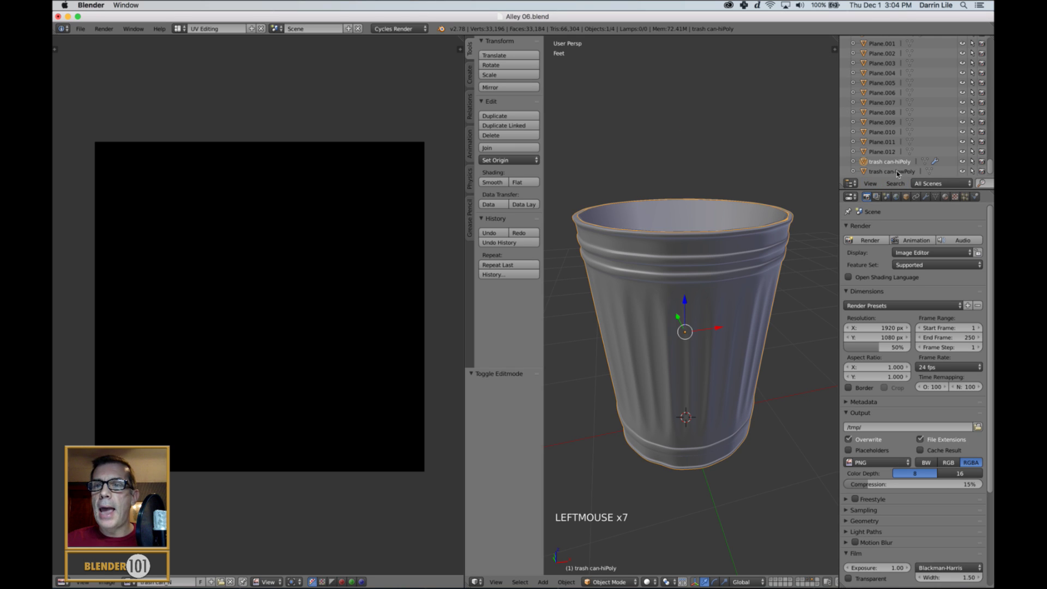
left_click(898, 173, "shift")
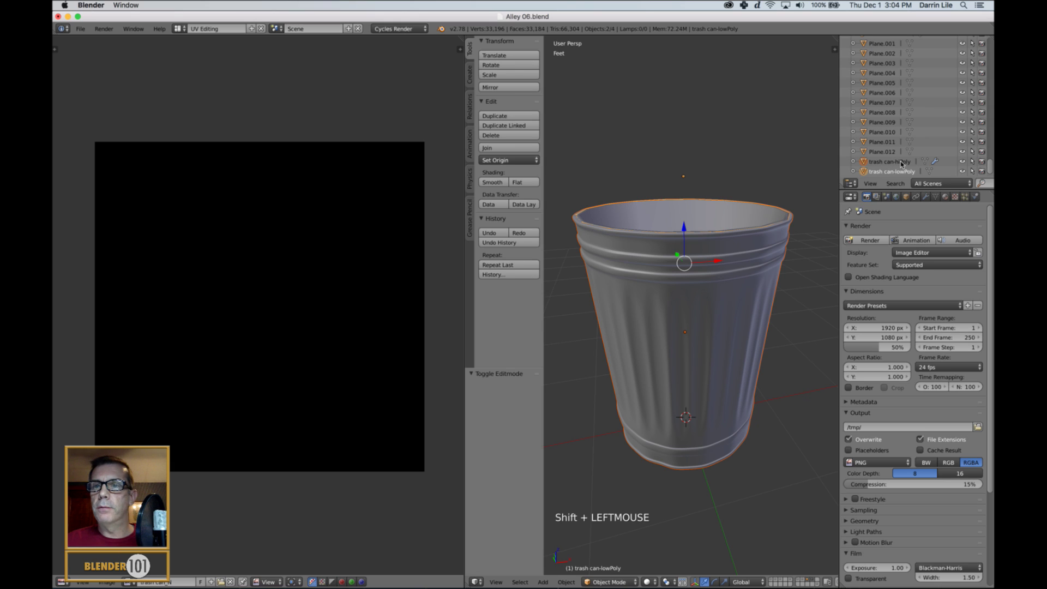
scroll(986, 414, "down", 5)
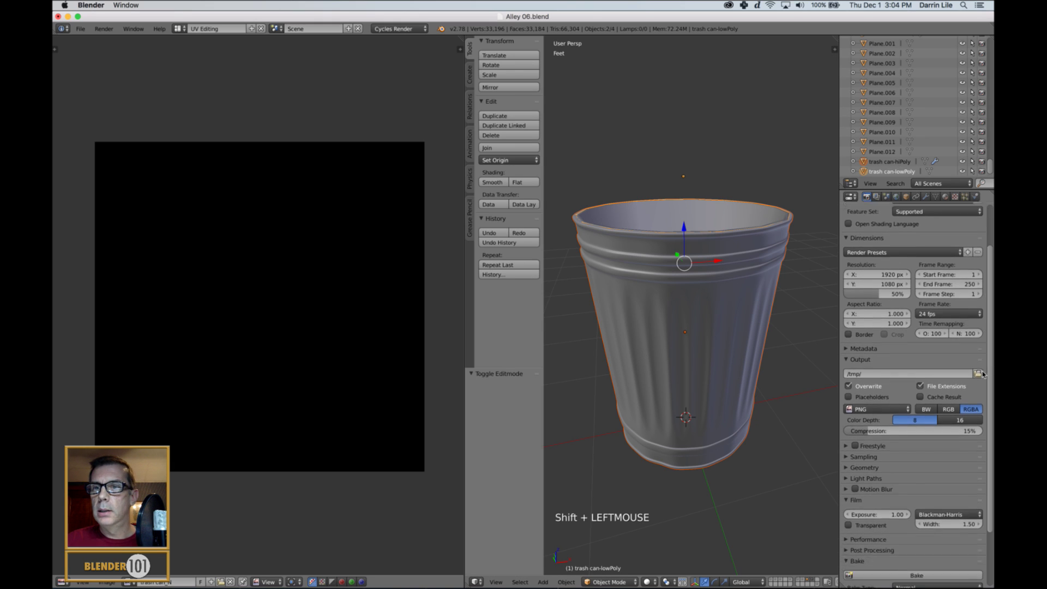
left_click(988, 467)
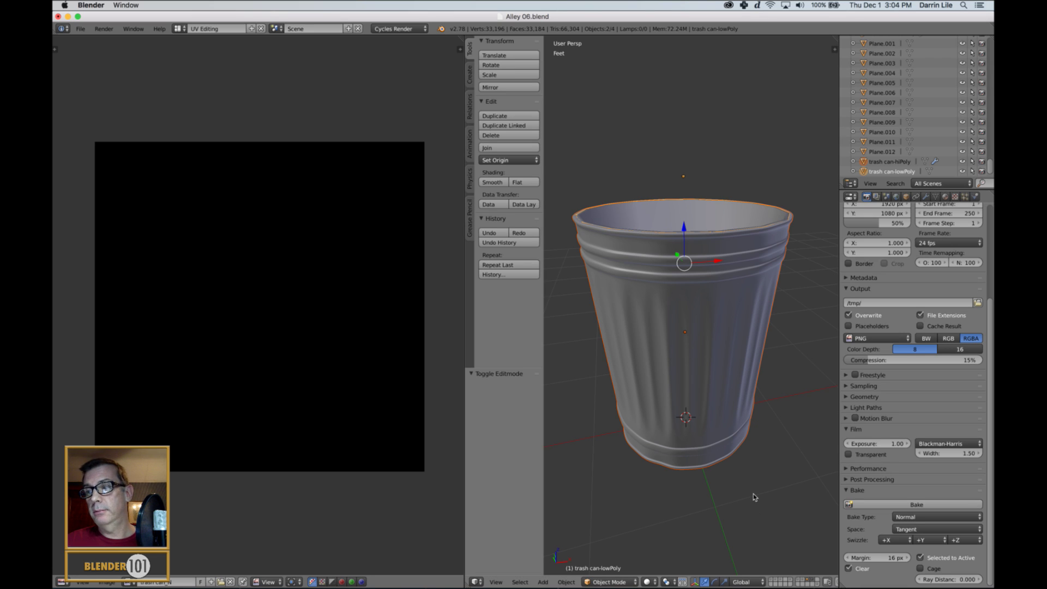
left_click(918, 505)
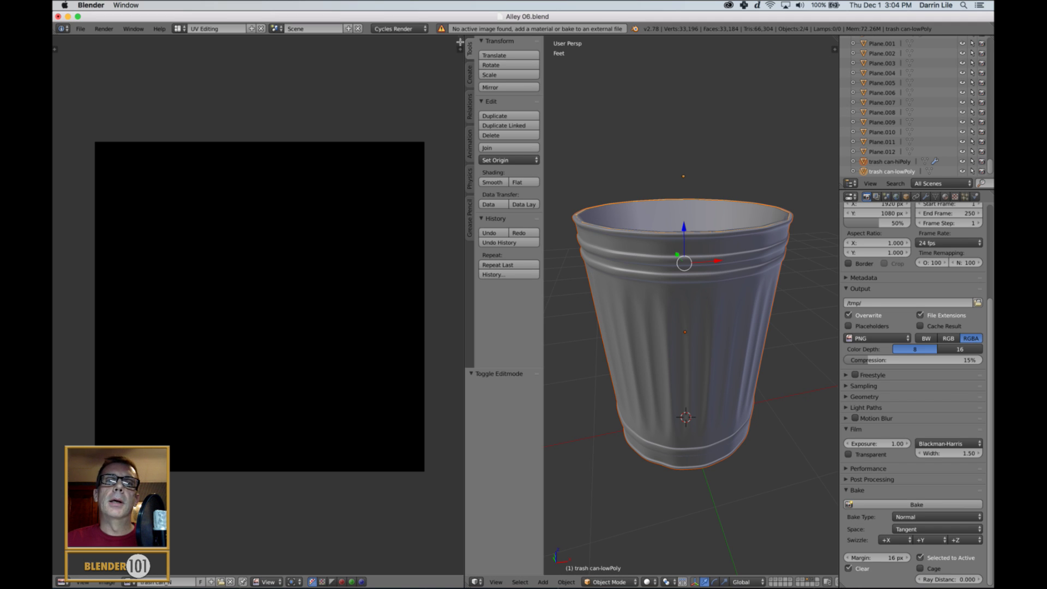
Step: Split the UV/Image Editor horizontally, turn the upper part into a Node Editor and hide its sidebar
left_click_drag(460, 43, 133, 221)
left_click(62, 228)
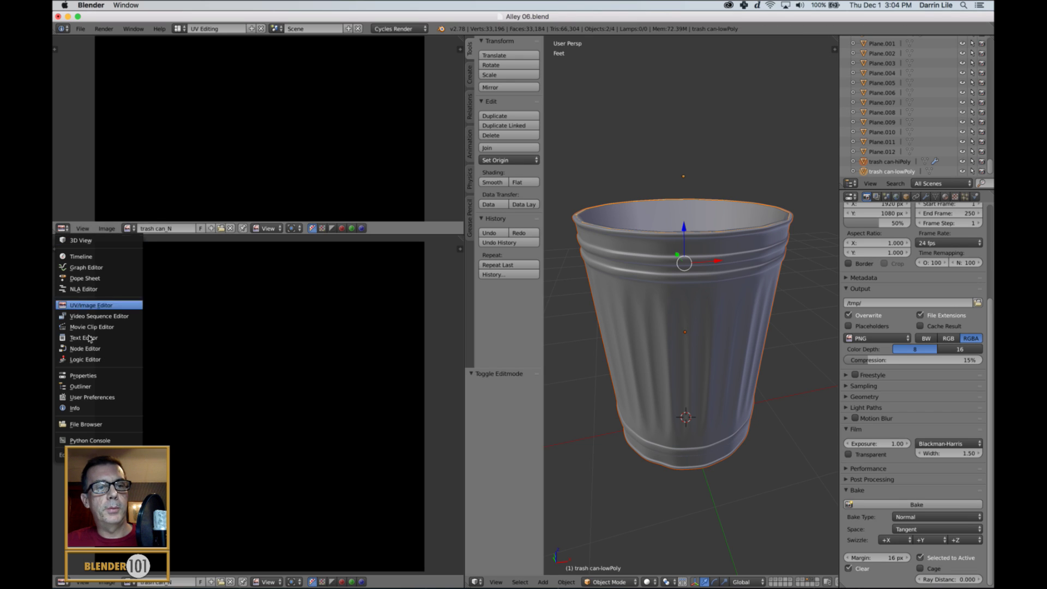
left_click(79, 348)
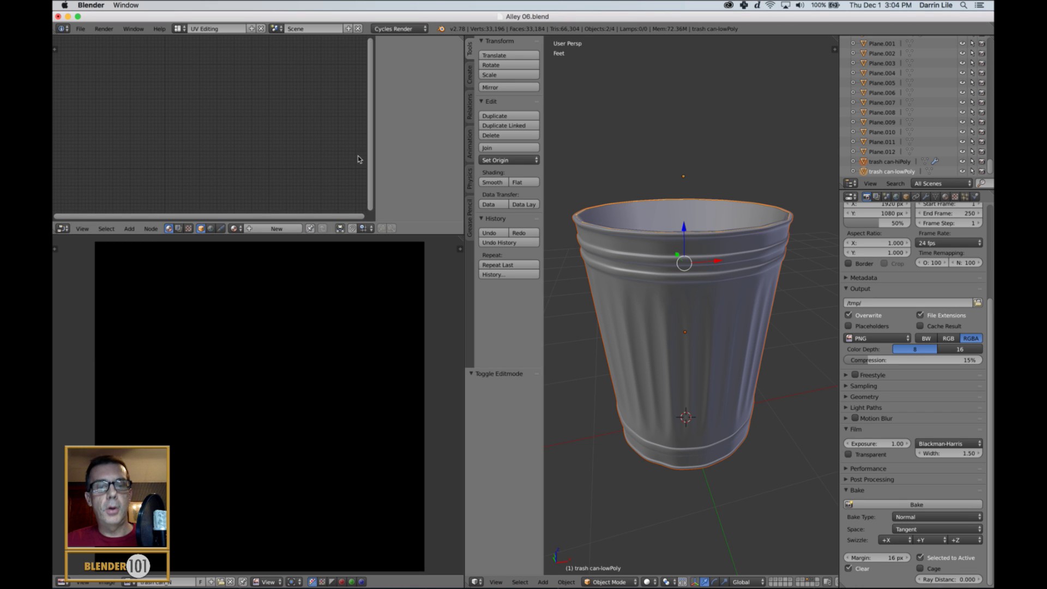
key("n")
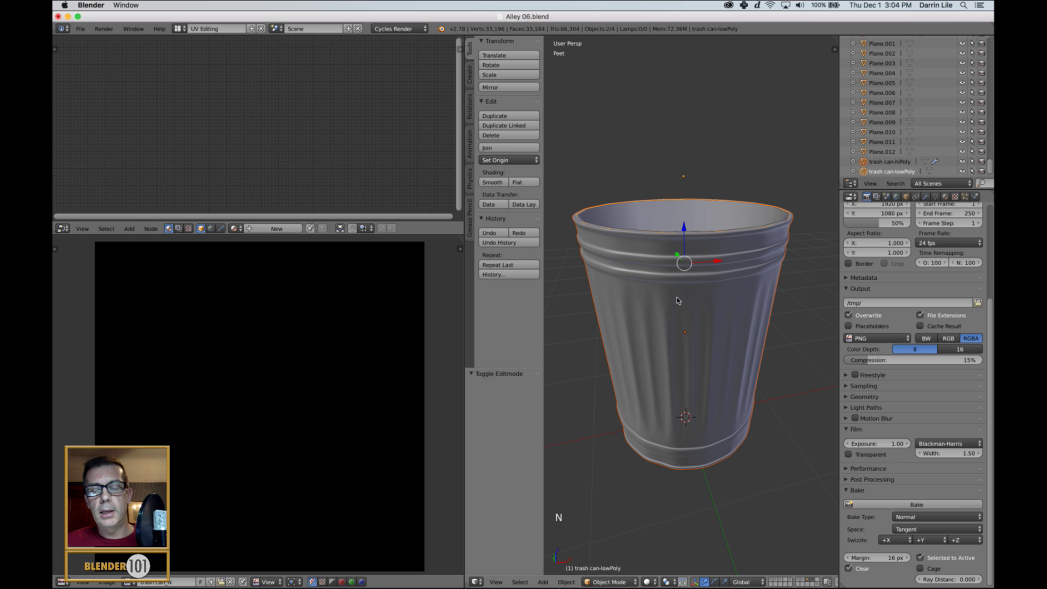
Step: Select only trash can-lowPoly and give it a new material named trash can
right_click(702, 236)
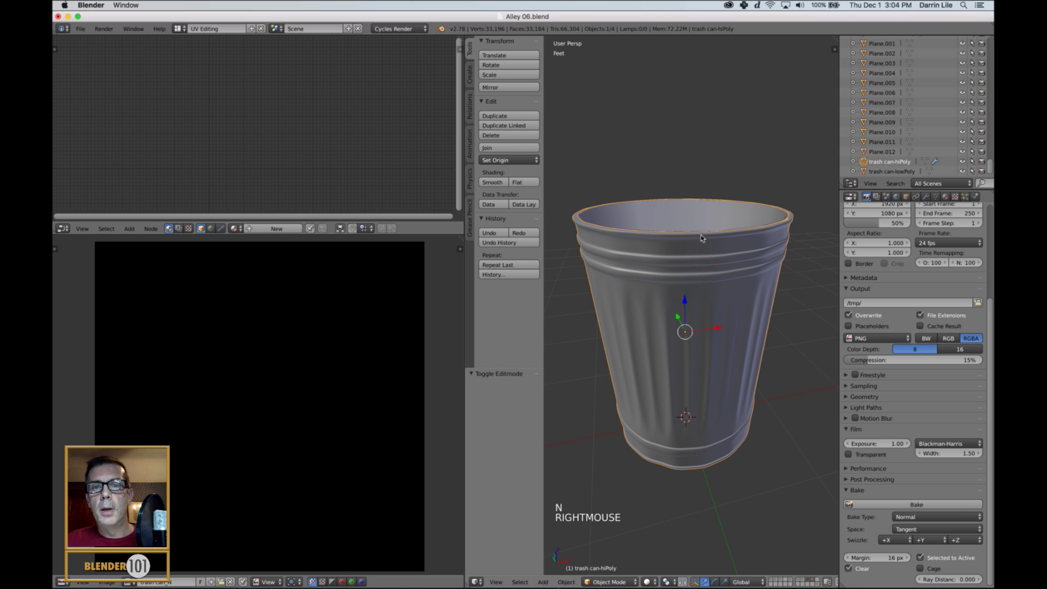
left_click(903, 173)
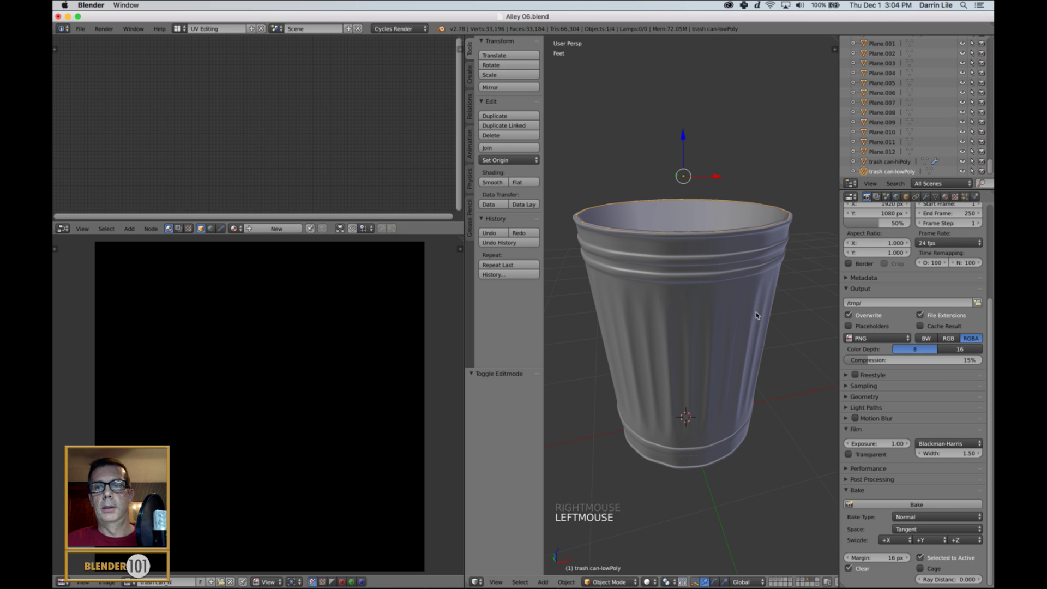
left_click(275, 228)
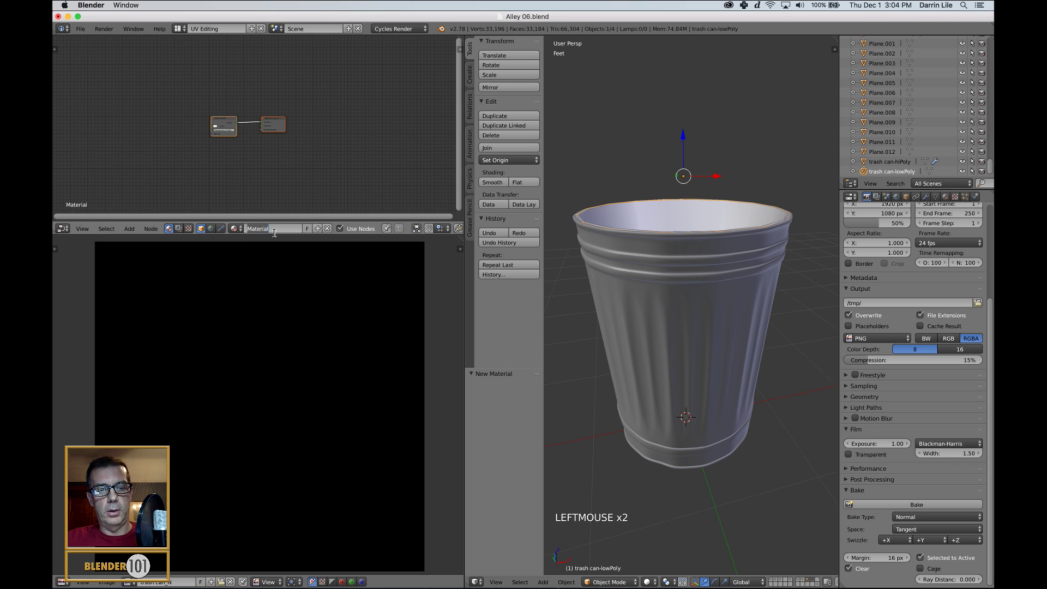
type("trash can")
key("Return")
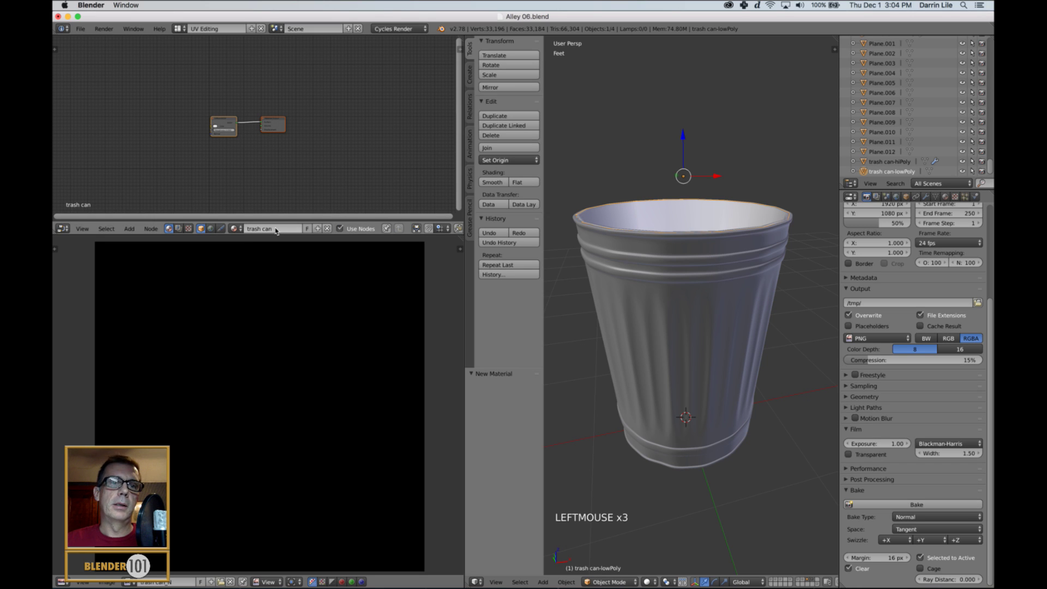
Step: Spread the Diffuse BSDF and Material Output nodes apart in the Node Editor
scroll(292, 146, "up", 3)
left_click_drag(291, 127, 388, 166)
left_click_drag(194, 113, 243, 76)
scroll(265, 119, "up", 2)
scroll(265, 116, "down", 2)
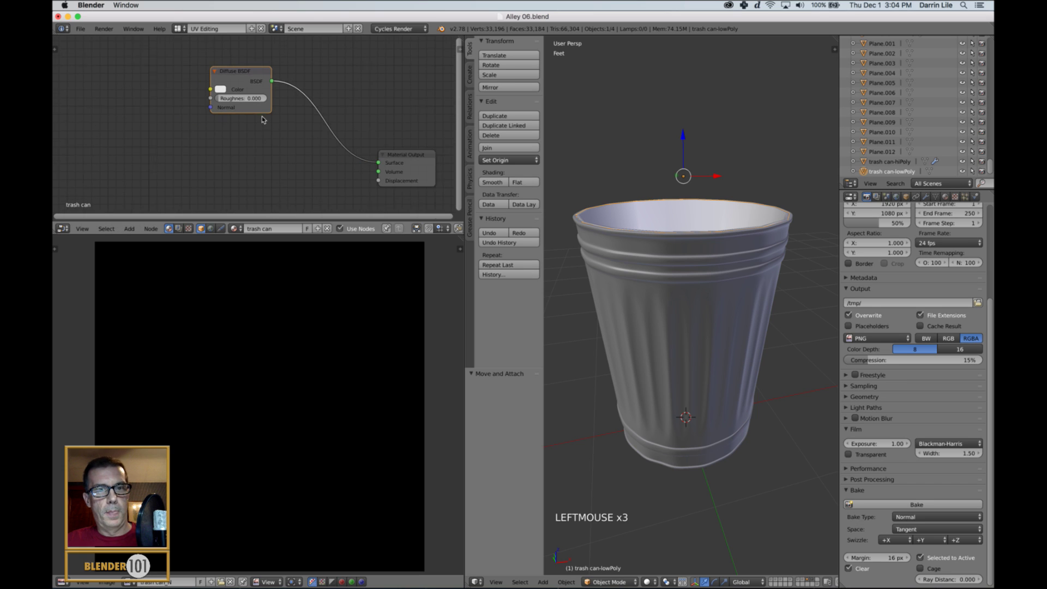
Step: Add an Image Texture node beside the Diffuse BSDF, widen it and assign the trash can_N image
key("shift+a")
mouse_move(246, 158)
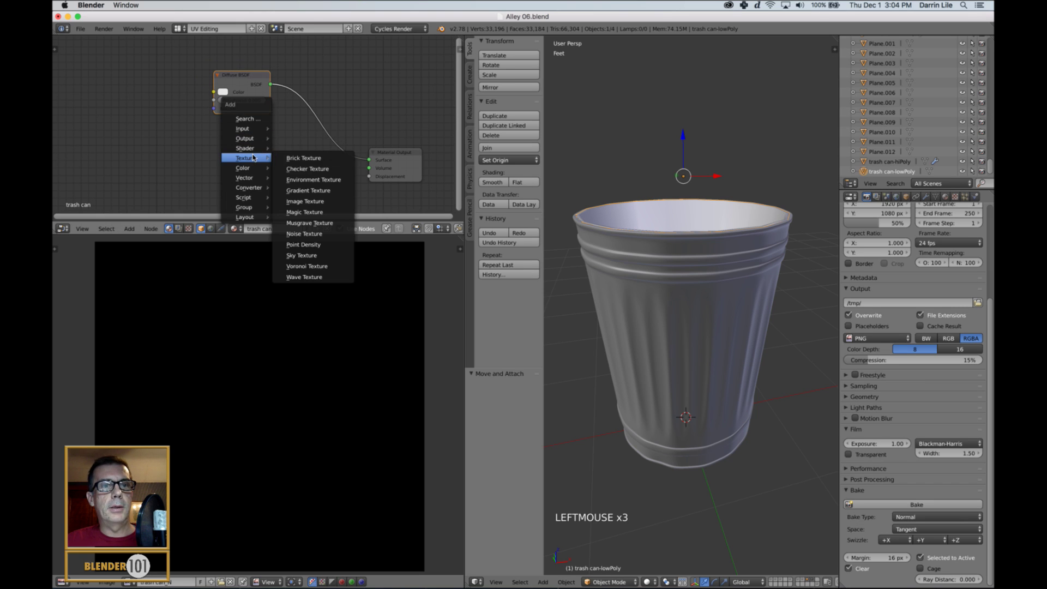
left_click(302, 200)
left_click(105, 85)
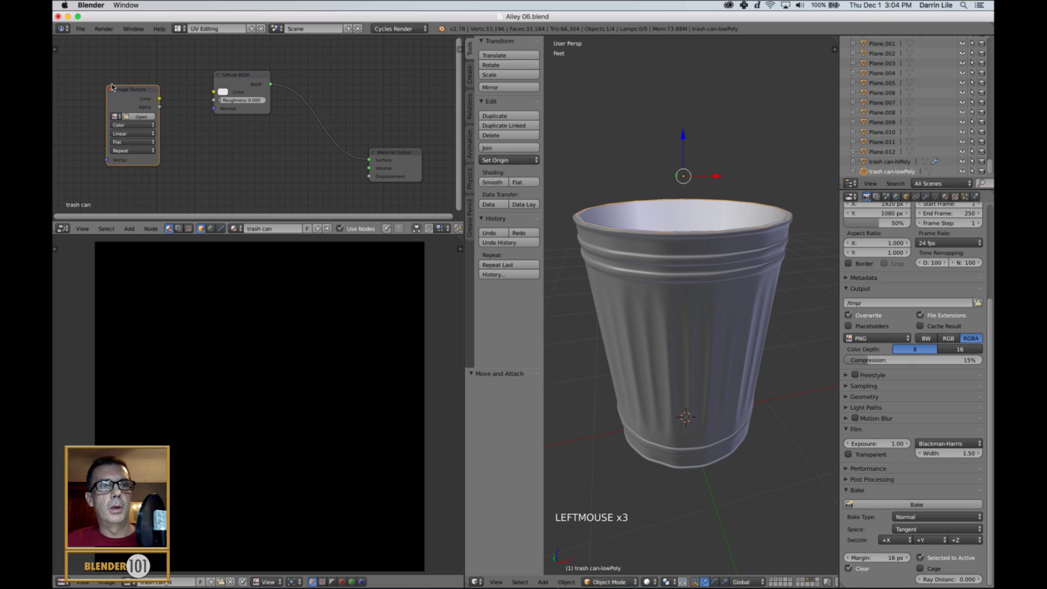
left_click_drag(159, 128, 181, 130)
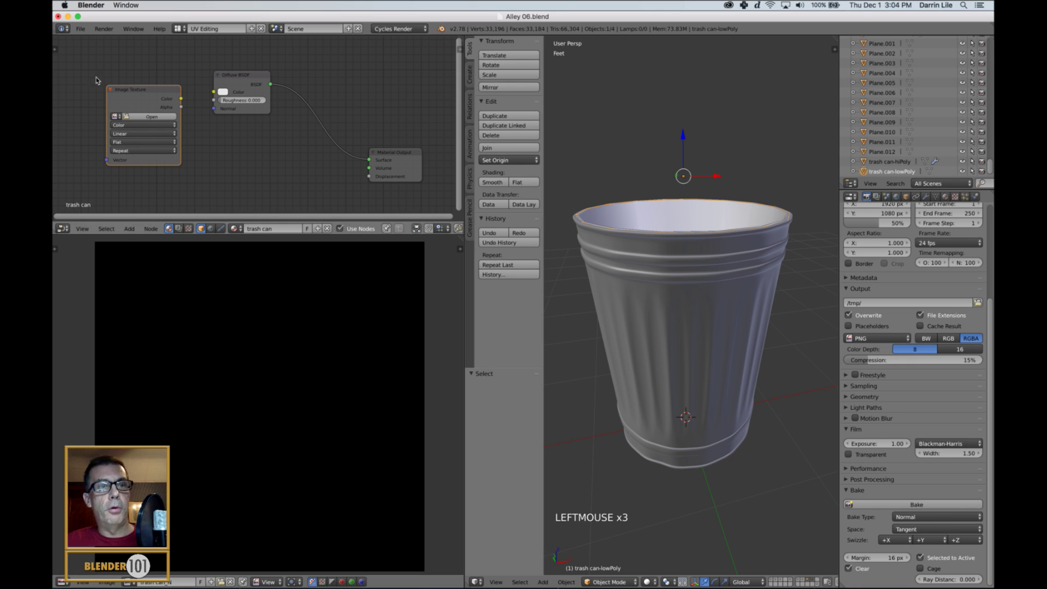
left_click(116, 116)
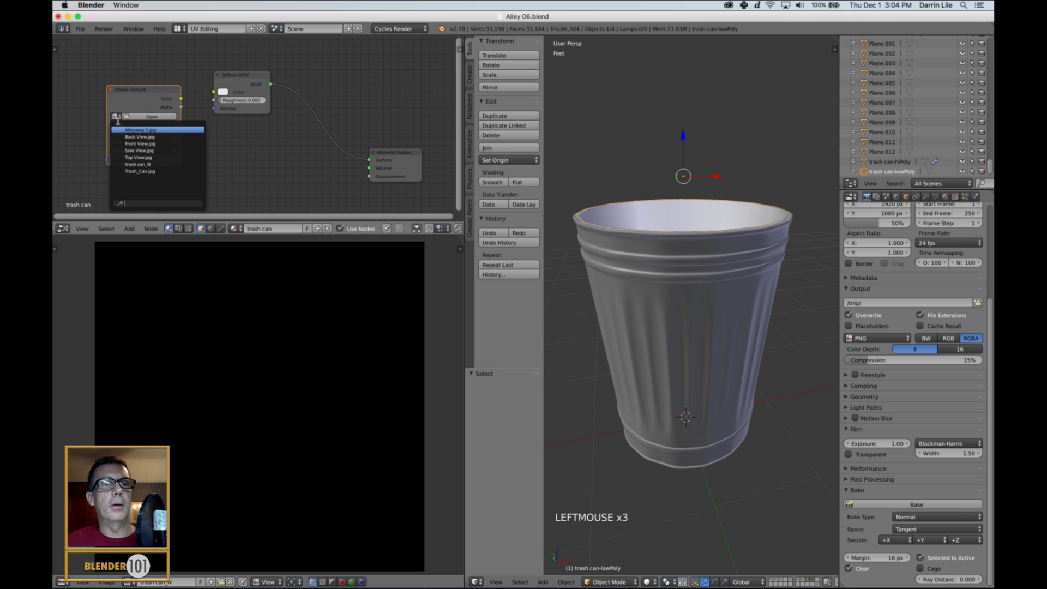
left_click(145, 164)
Step: Save over Alley 06.blend and move the Diffuse BSDF node slightly away from the Image Texture node
left_click(166, 116)
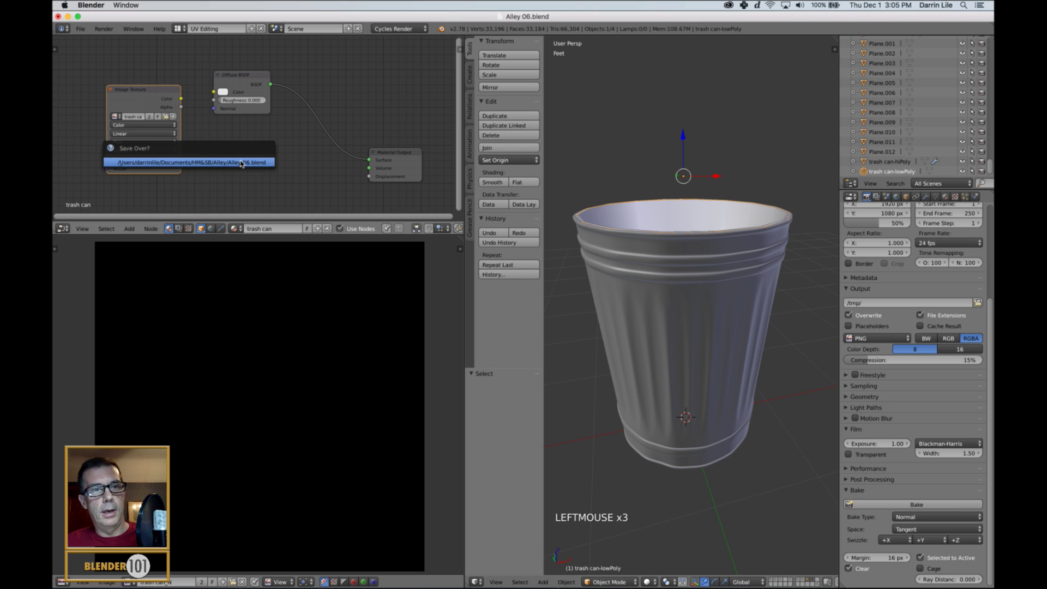
left_click(234, 161)
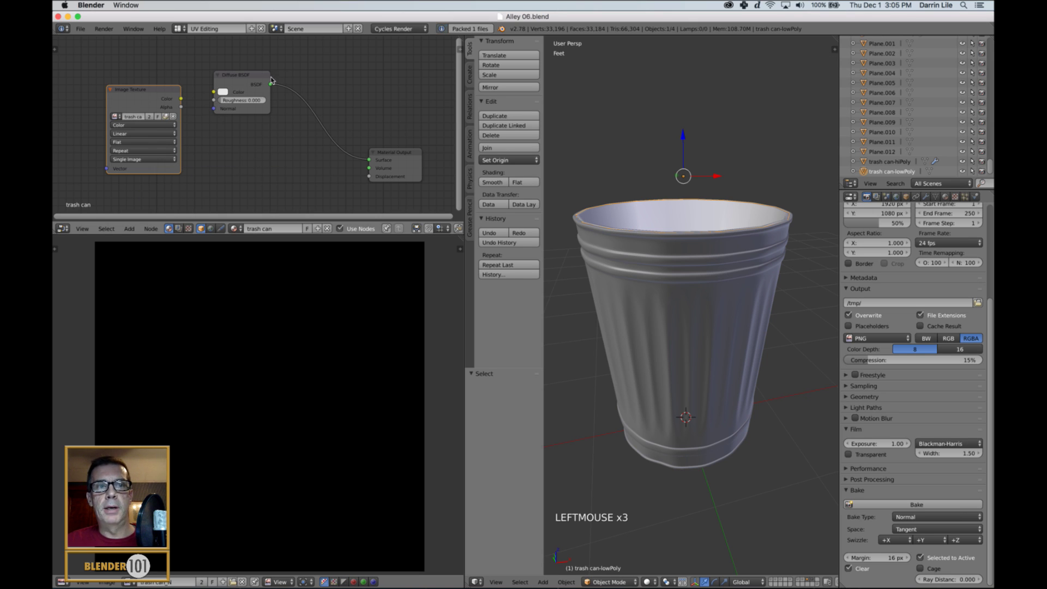
left_click_drag(225, 100, 239, 96)
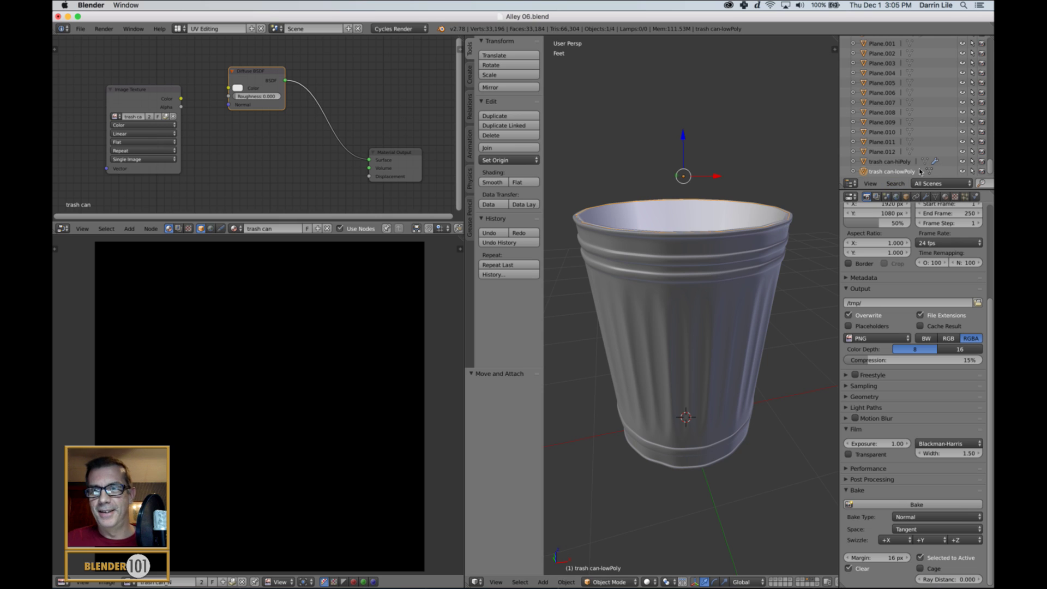
Step: Bake the normal map from trash can-hiPoly onto the active trash can-lowPoly with a ray distance of 0.5
left_click(889, 162)
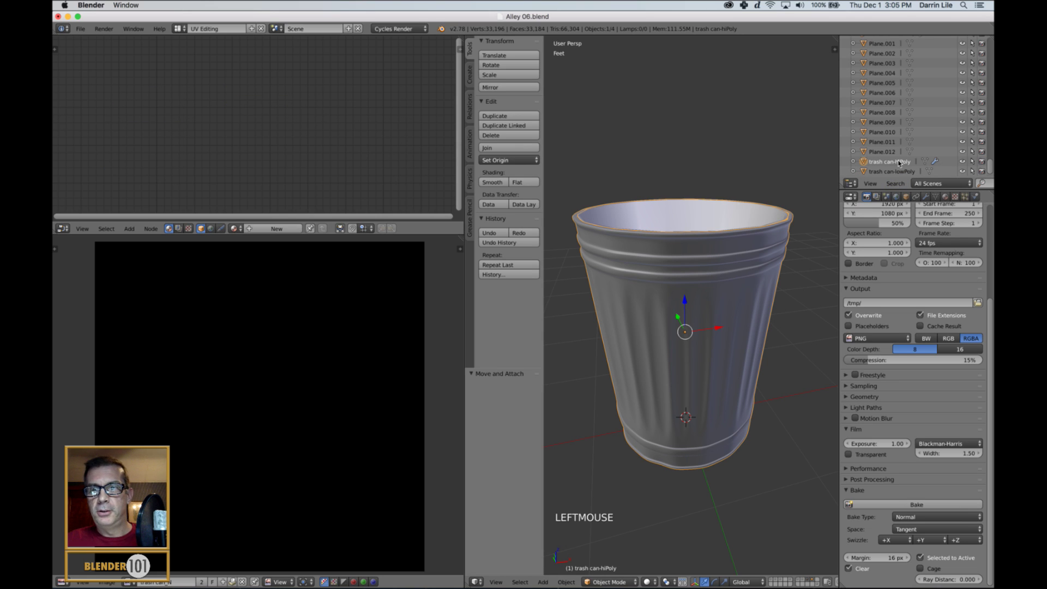
left_click(895, 171, "shift")
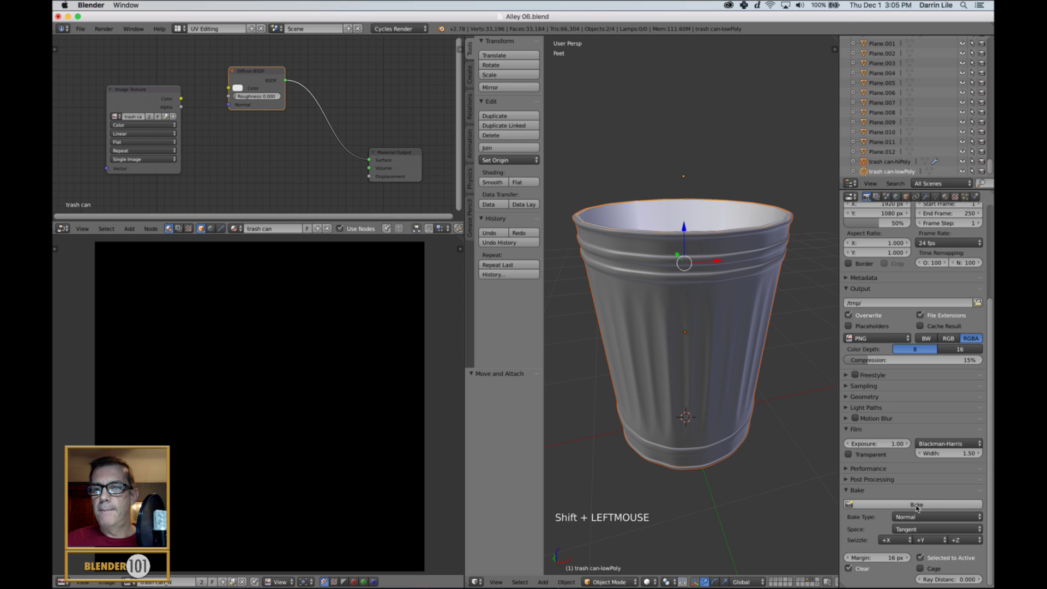
left_click(940, 582)
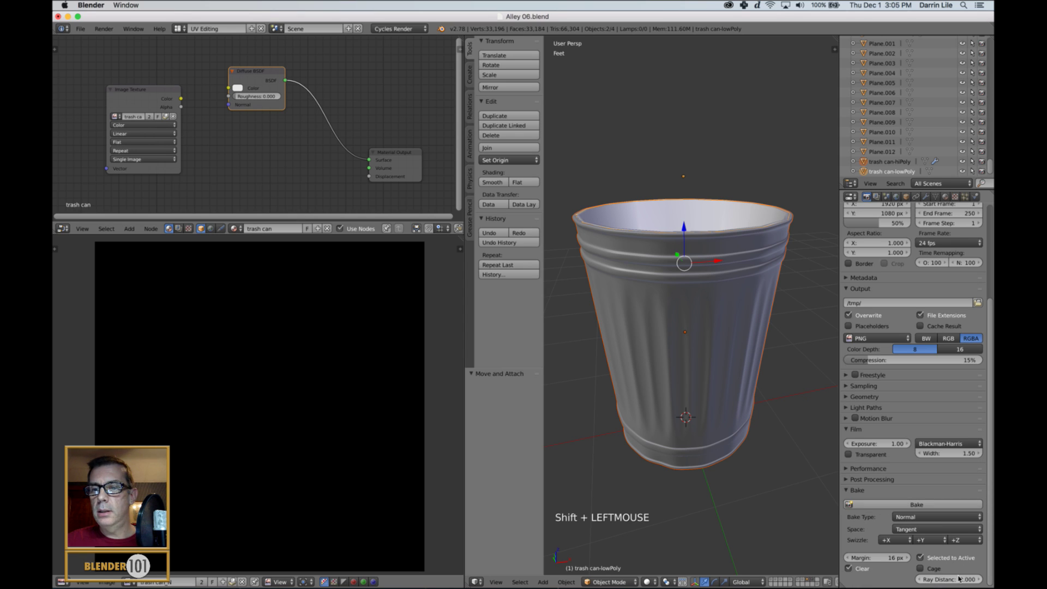
left_click(962, 547)
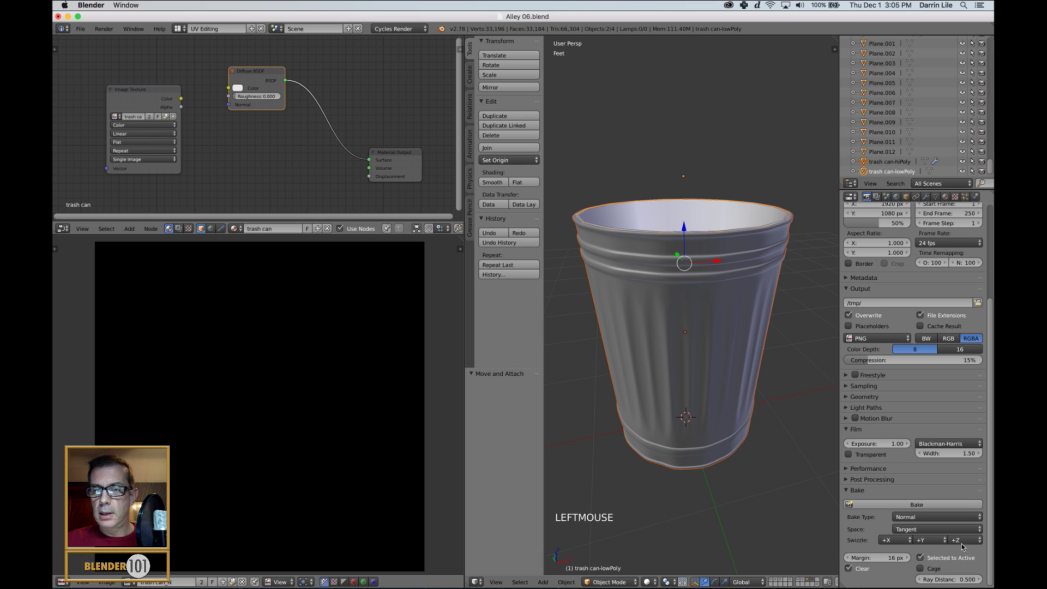
left_click(916, 505)
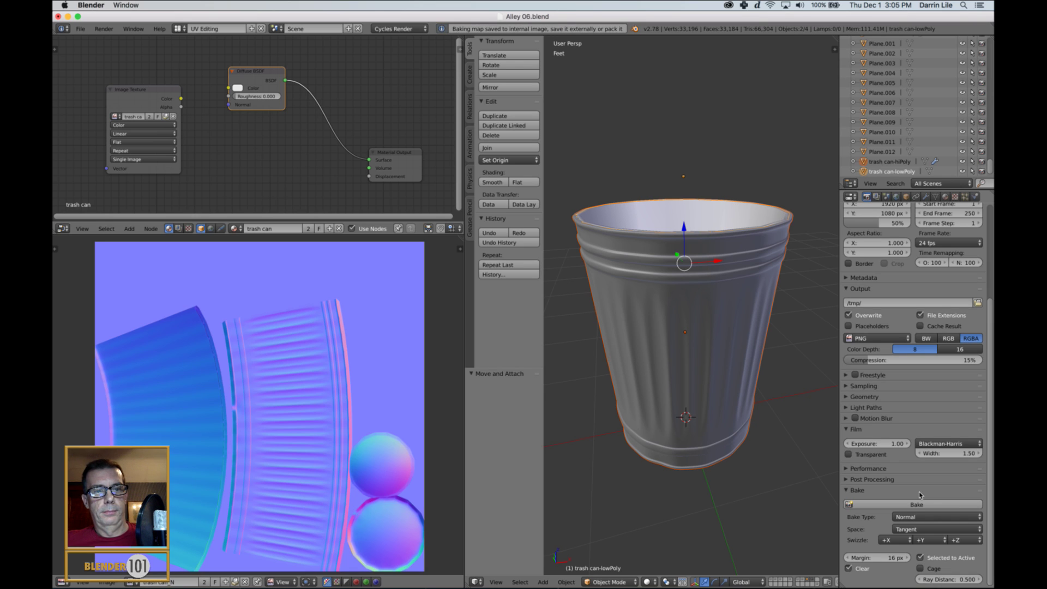
Step: Examine the baked normal map as a whole and the ribbed wall area up close
scroll(203, 417, "down", 3)
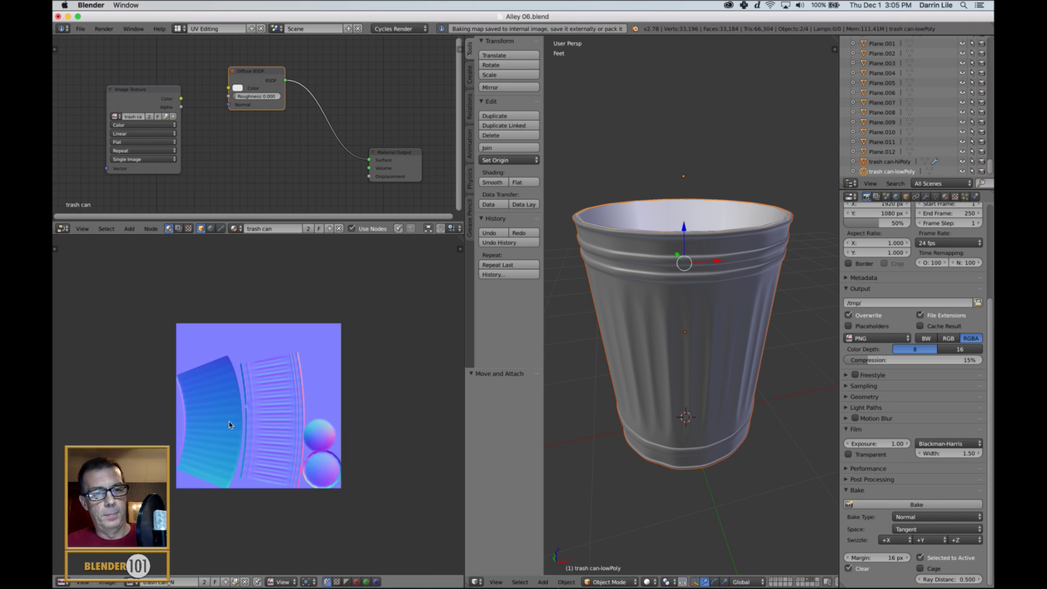
scroll(231, 424, "up", 2)
middle_click_drag(250, 424, 253, 406)
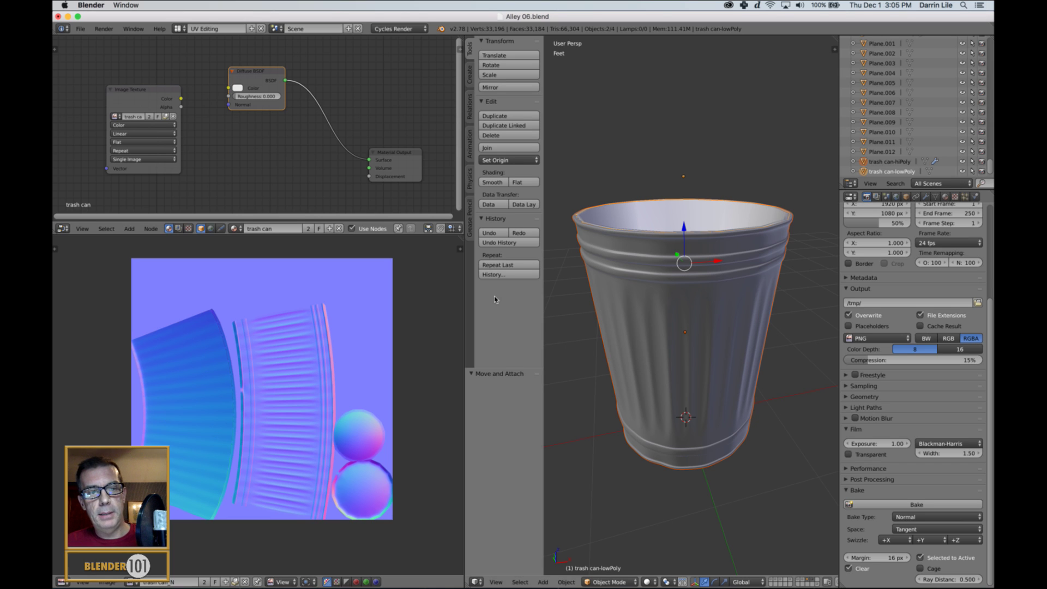
scroll(375, 396, "up", 4)
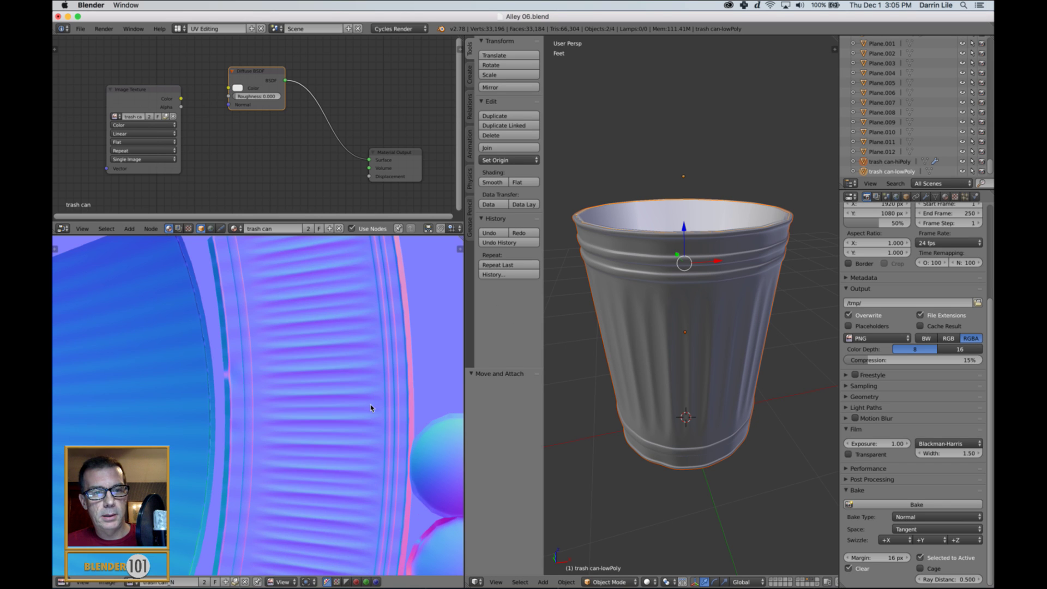
Step: Set the bake ray distance to 1.0 and bake the trash can's normal map
scroll(370, 408, "down", 2)
mouse_move(576, 357)
middle_mouse_down()
mouse_move(569, 385)
mouse_move(574, 371)
middle_mouse_up()
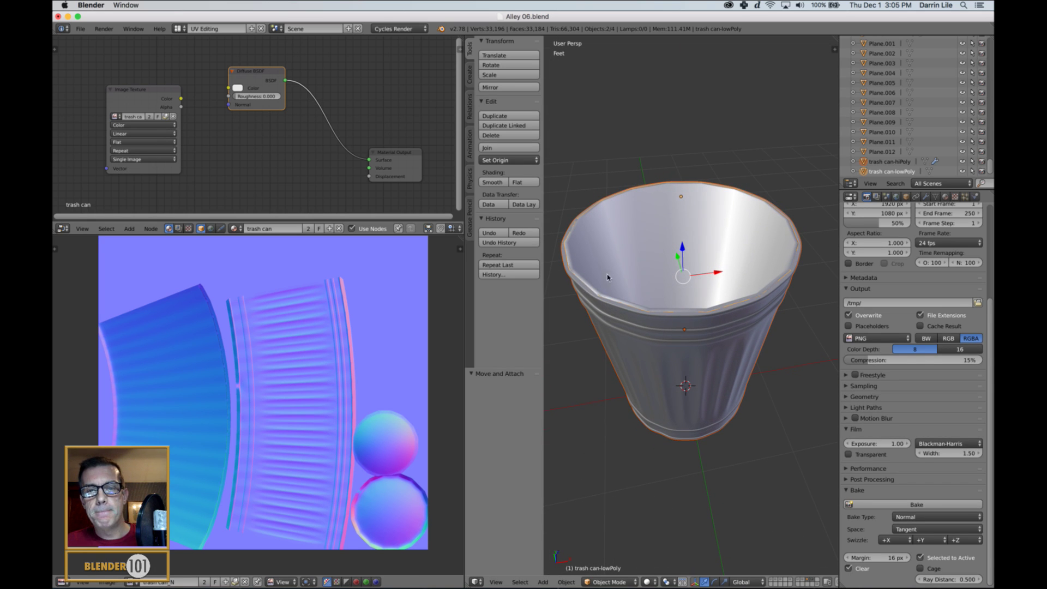
middle_click_drag(613, 320, 615, 319)
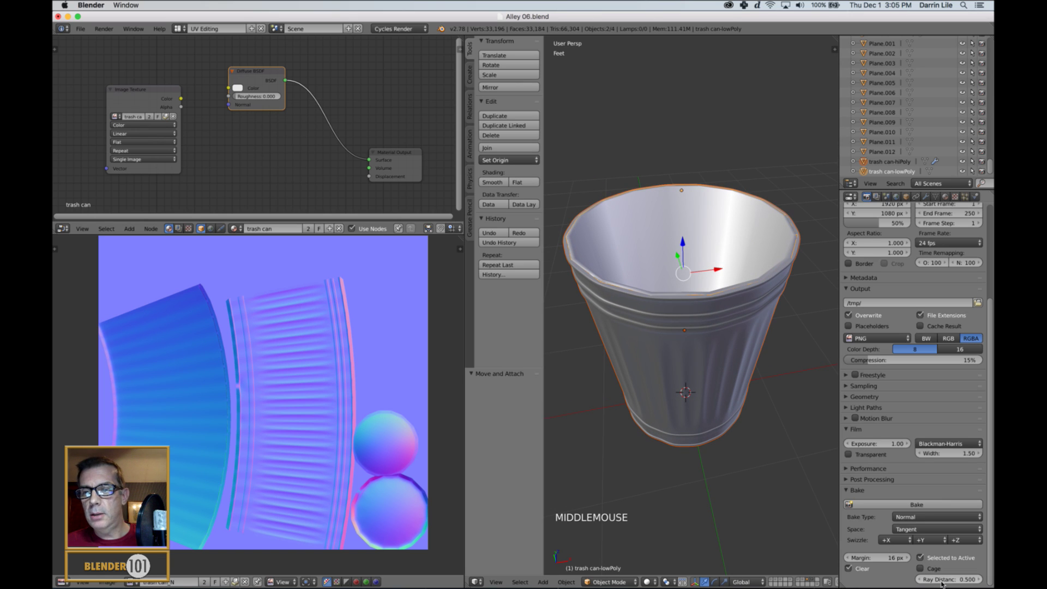
left_click_drag(936, 579, 938, 580)
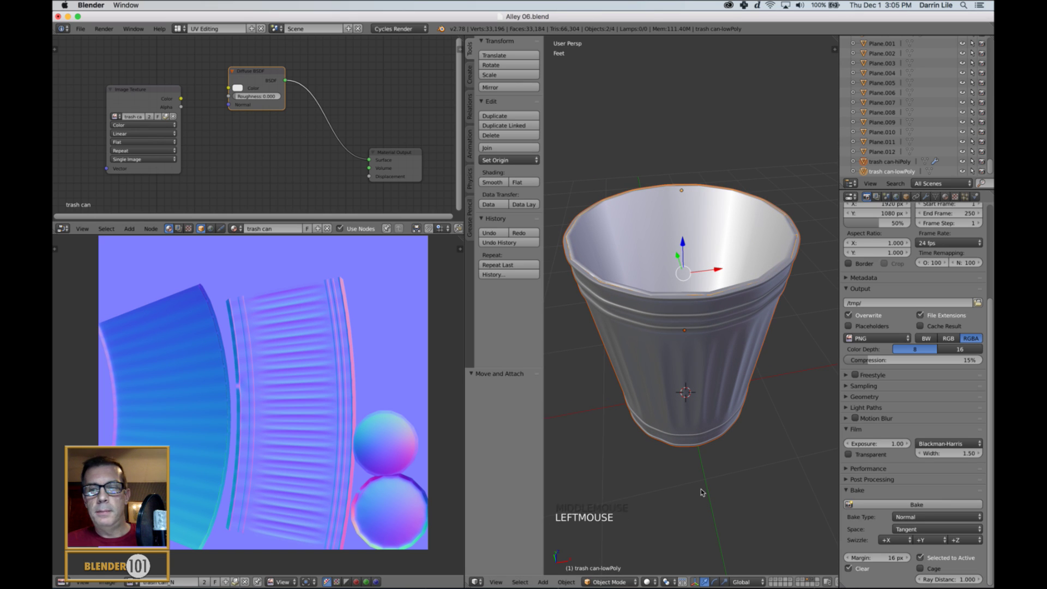
middle_click_drag(673, 501, 678, 484)
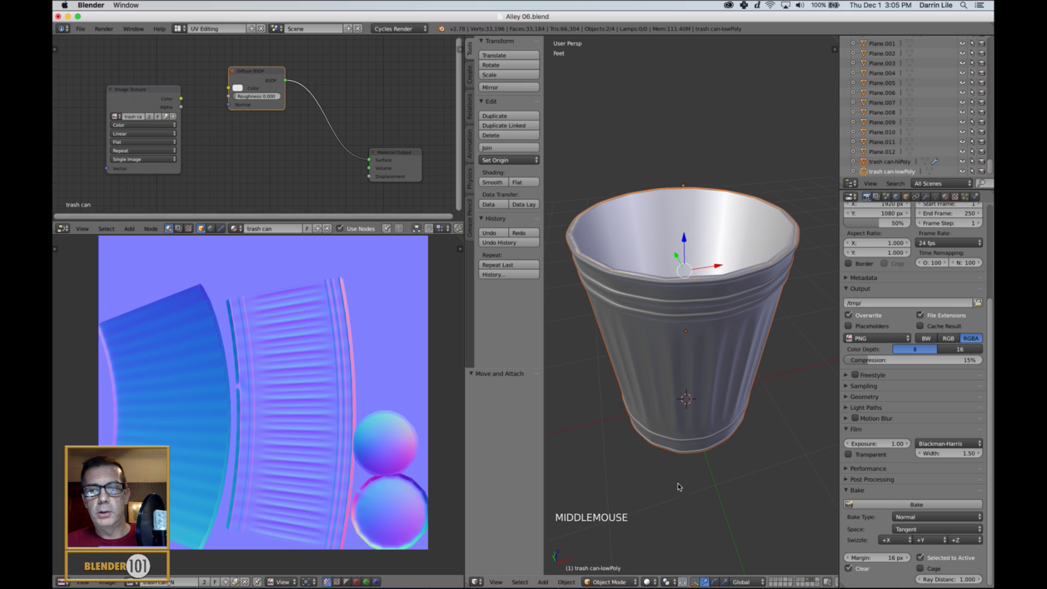
left_click(885, 505)
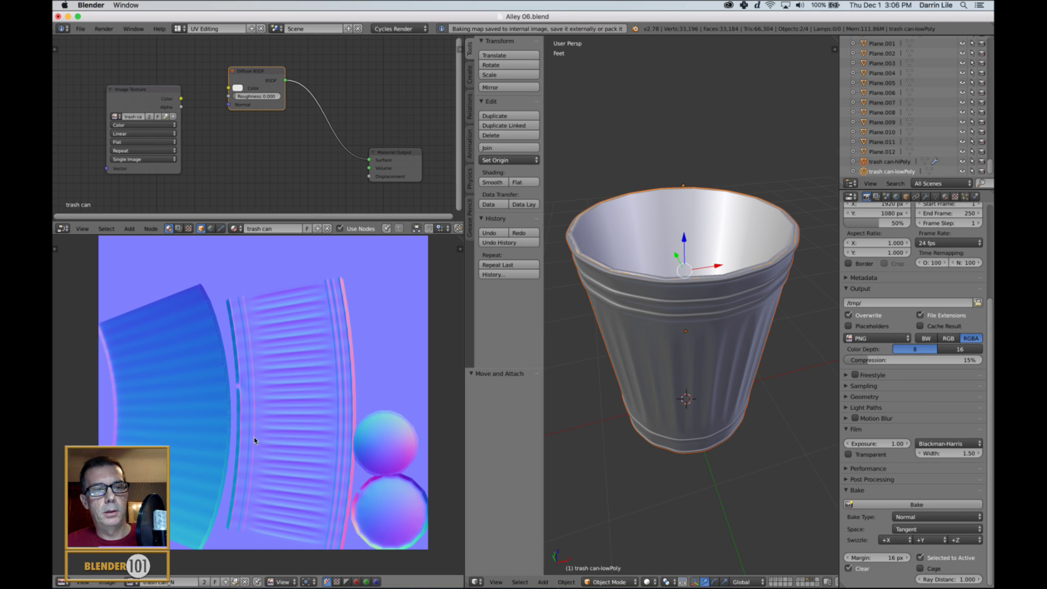
Step: Select the high-poly trash can and scale it to about 0.989 in X and Y, leaving Z out
middle_click_drag(614, 352, 664, 352)
right_click(688, 380)
middle_click_drag(716, 404, 721, 394)
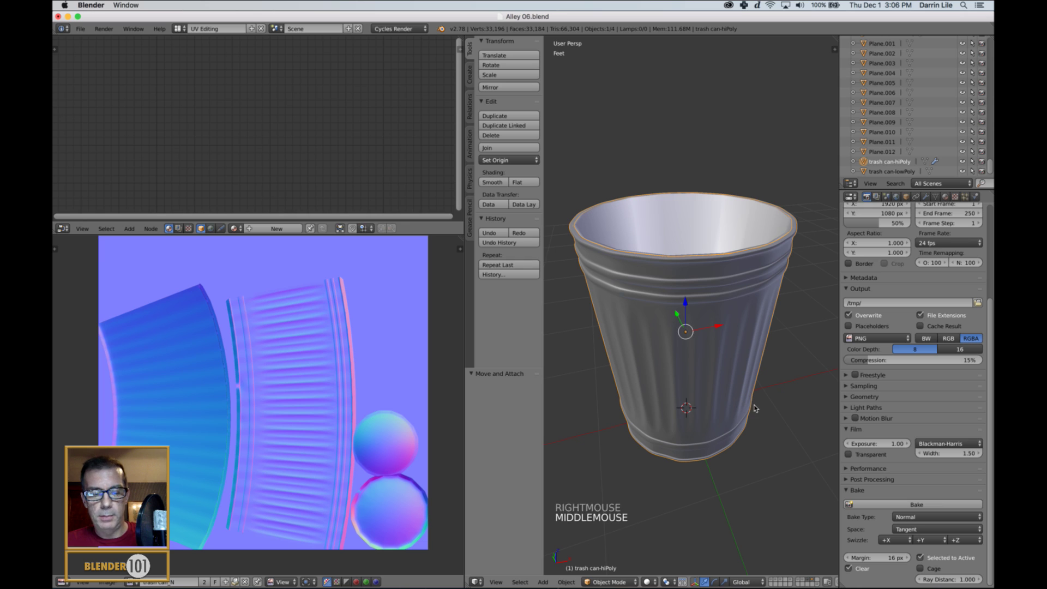
key("s")
key("s")
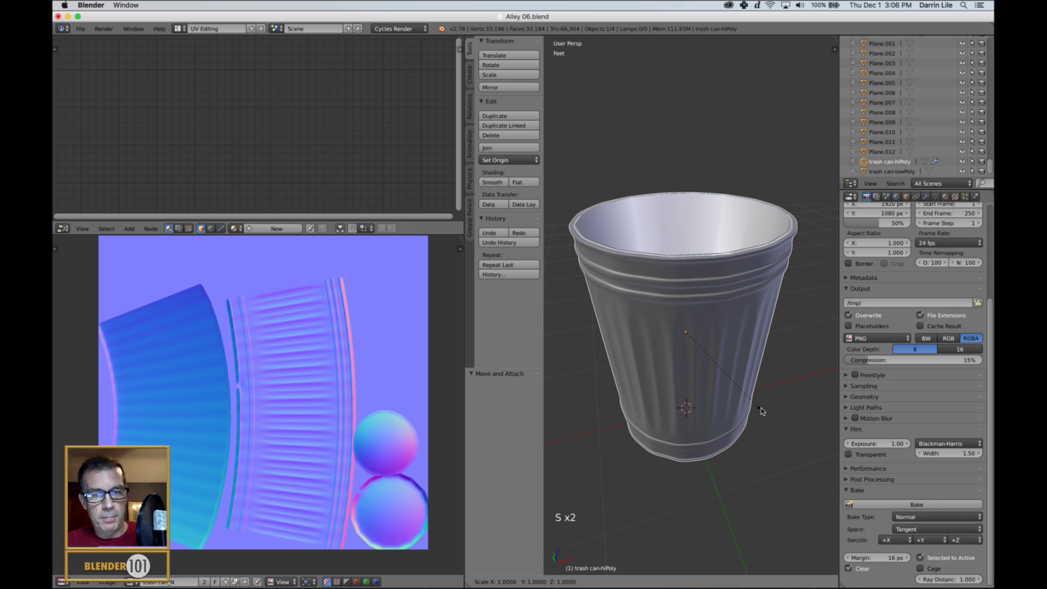
key("shift+z")
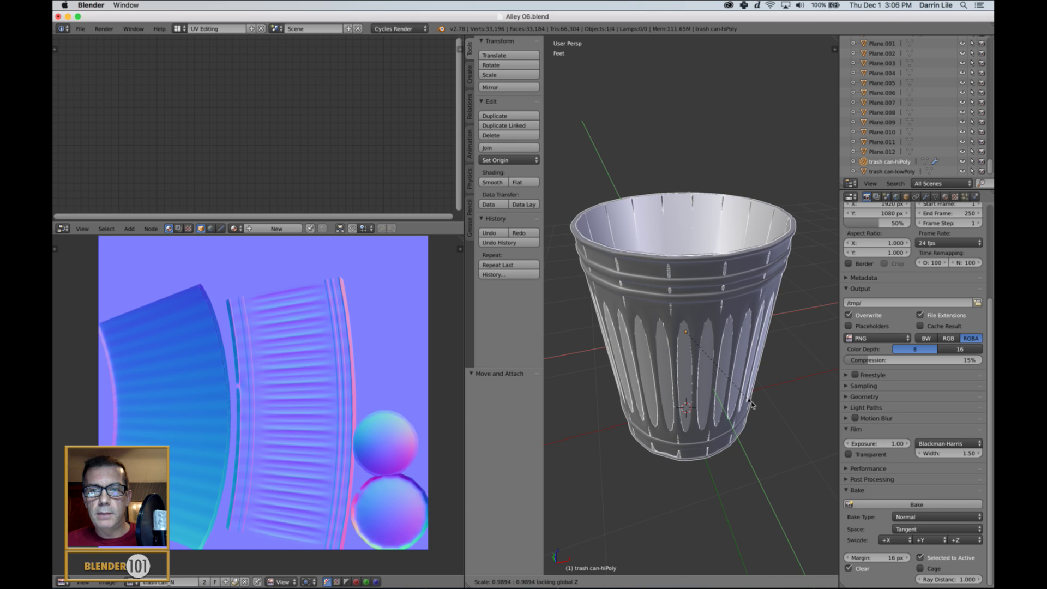
left_click(751, 404, "shift")
key("s")
key("s")
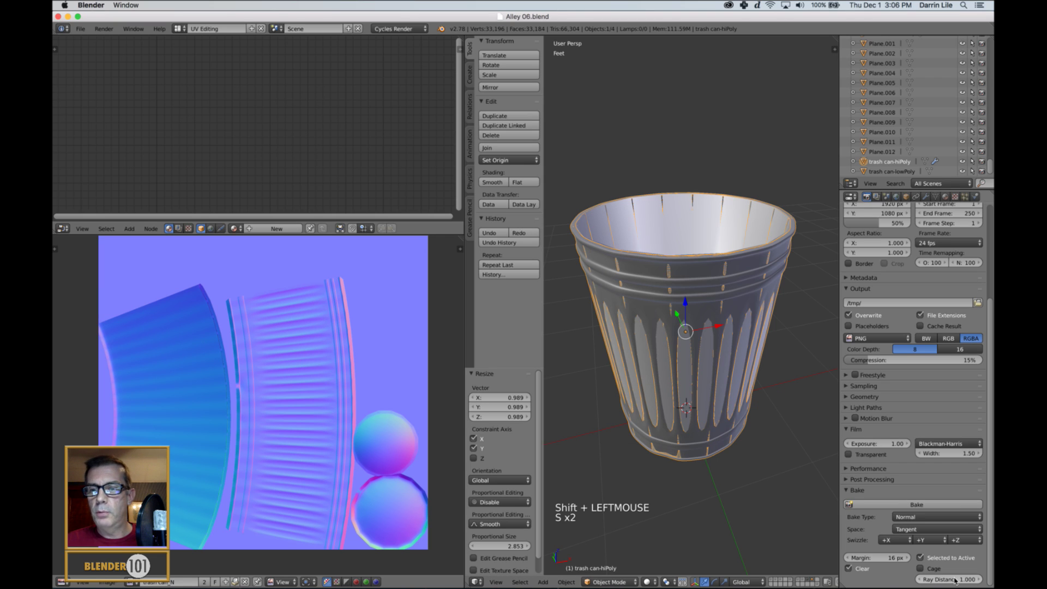
Step: Select trash can-hiPoly plus trash can-lowPoly as the active object, rebake the normal map, and examine the ridges up close
left_click(904, 505)
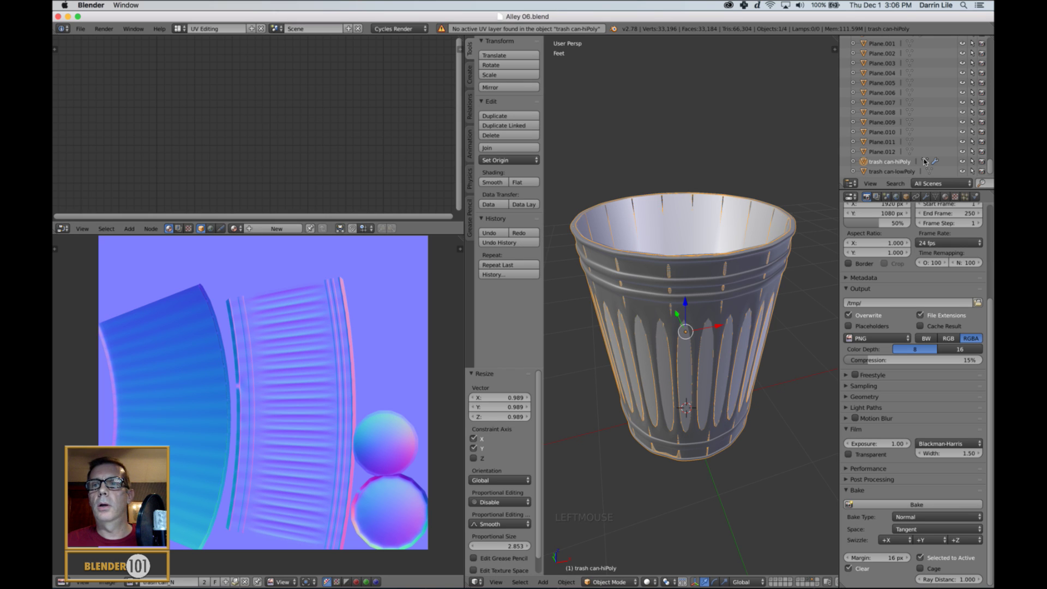
left_click(905, 163)
left_click(892, 172, "shift")
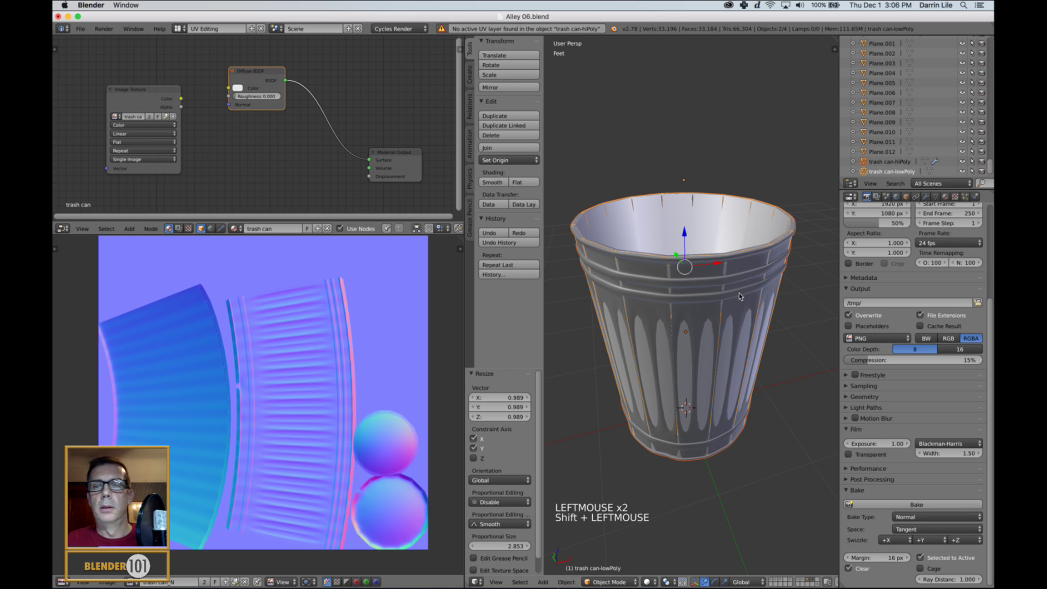
left_click(925, 505)
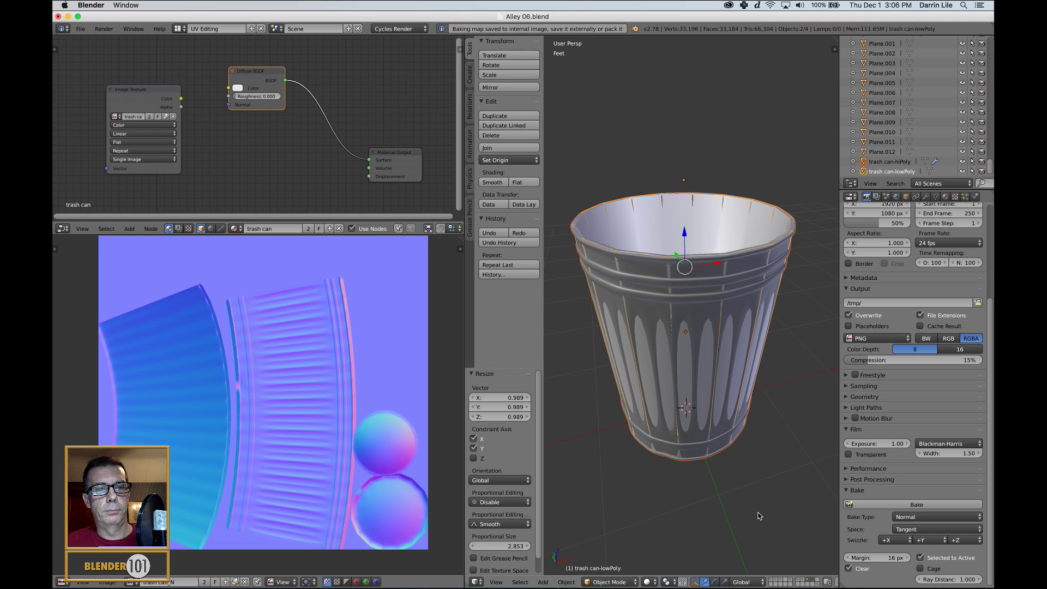
scroll(346, 444, "up", 5)
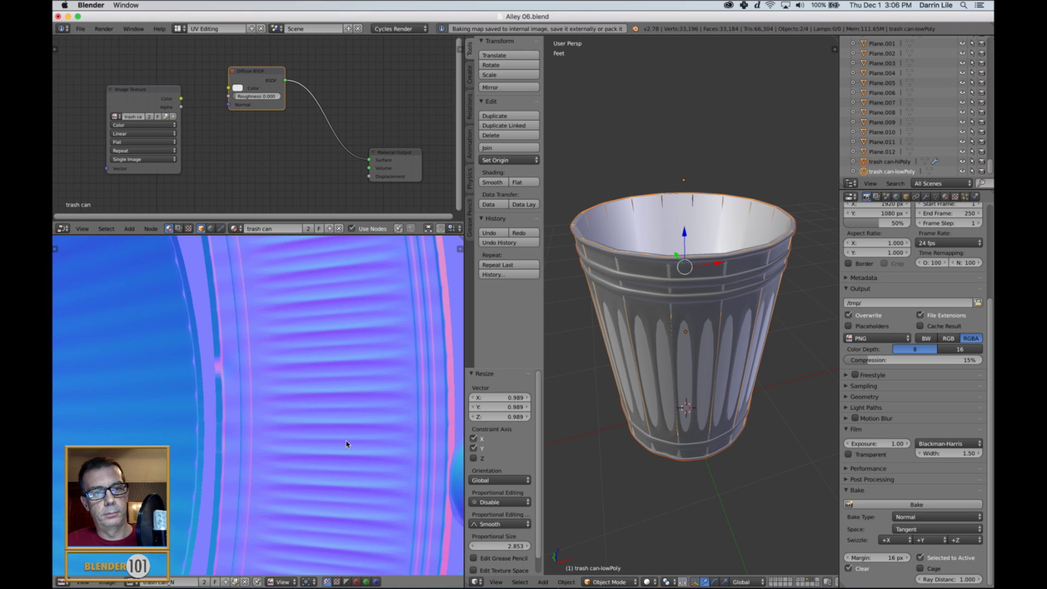
scroll(369, 443, "down", 5)
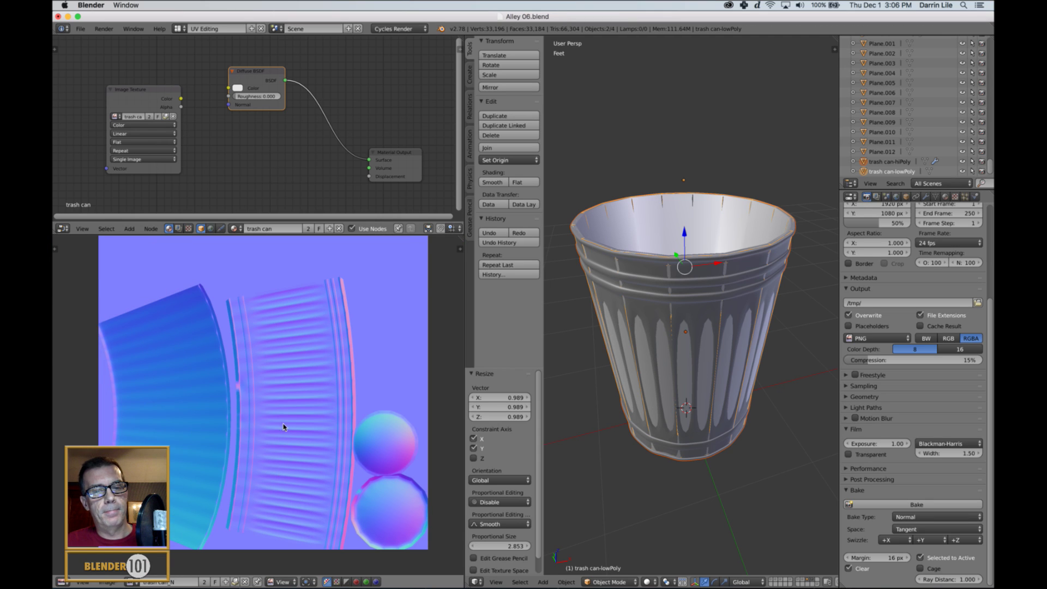
scroll(283, 427, "down", 2)
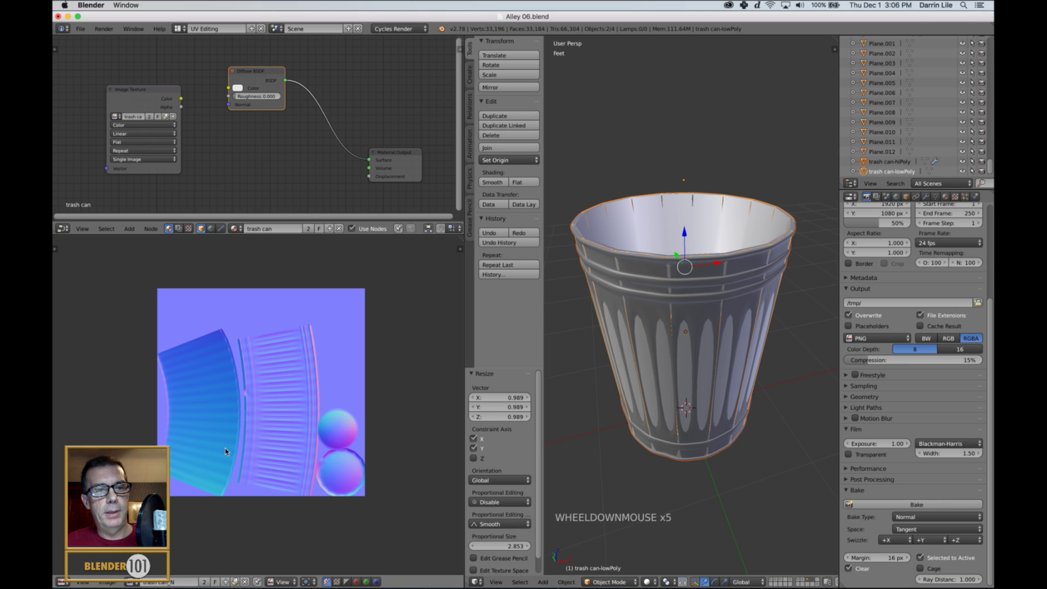
scroll(225, 451, "up", 2)
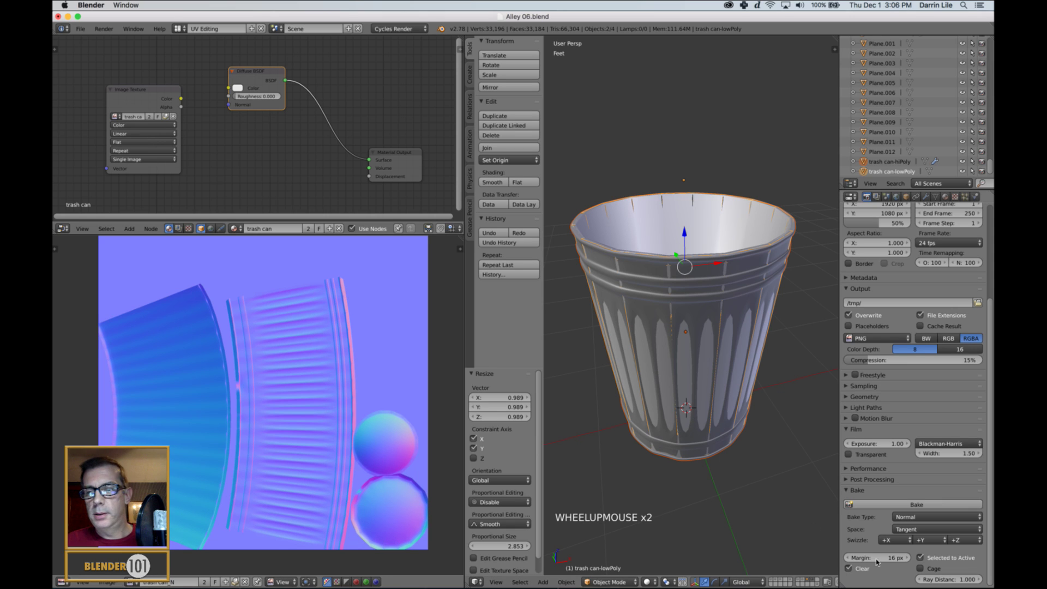
Step: Set the bake ray distance to 0 and bake the normal map again
left_click(965, 580)
left_click(965, 580)
type("0.04")
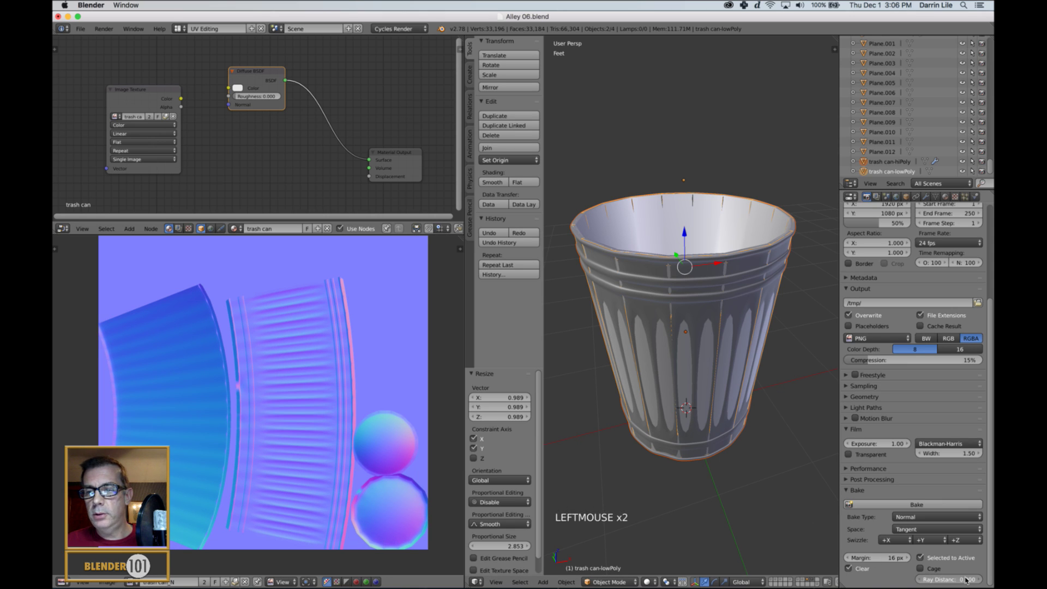
key("Return")
left_click(967, 579)
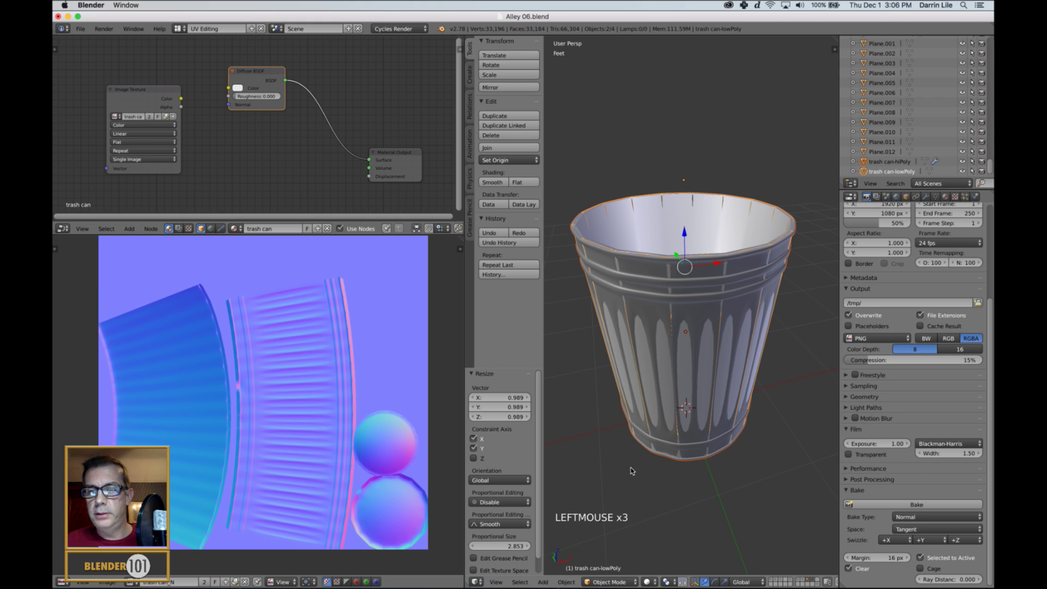
left_click(903, 504)
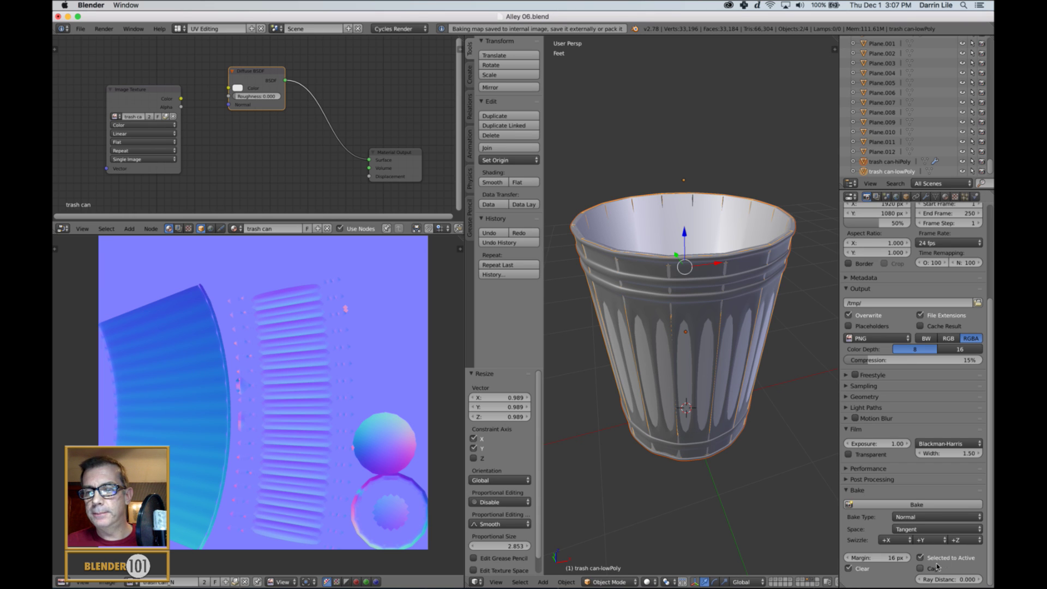
Step: Set the bake ray distance to 0.75, rebake the trash can's normal map, and inspect it up close
left_click(948, 579)
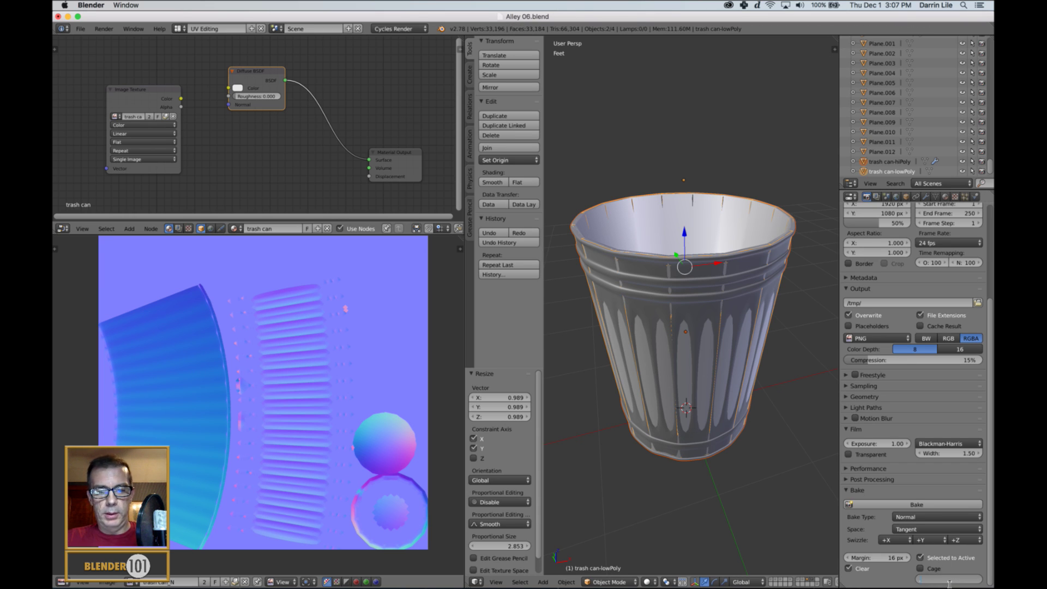
type(".75")
left_click(949, 583)
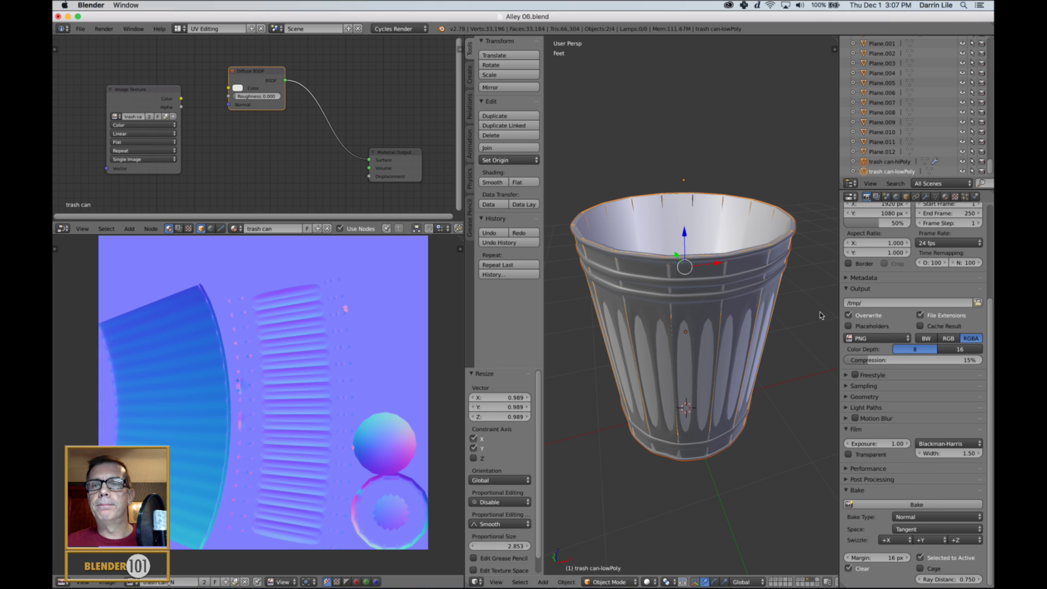
left_click(894, 504)
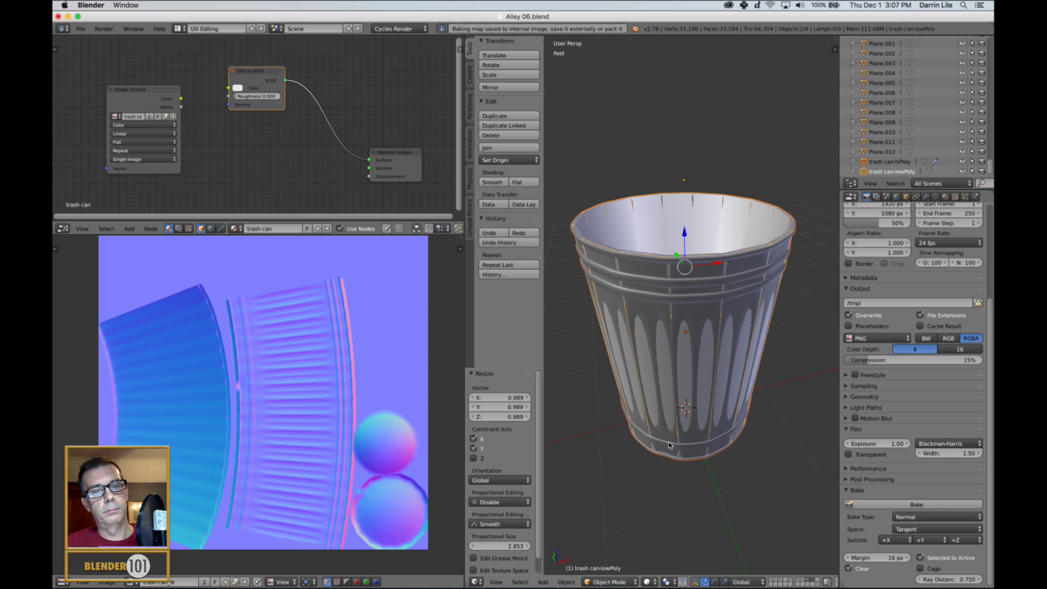
scroll(376, 435, "up", 6)
scroll(384, 428, "down", 5)
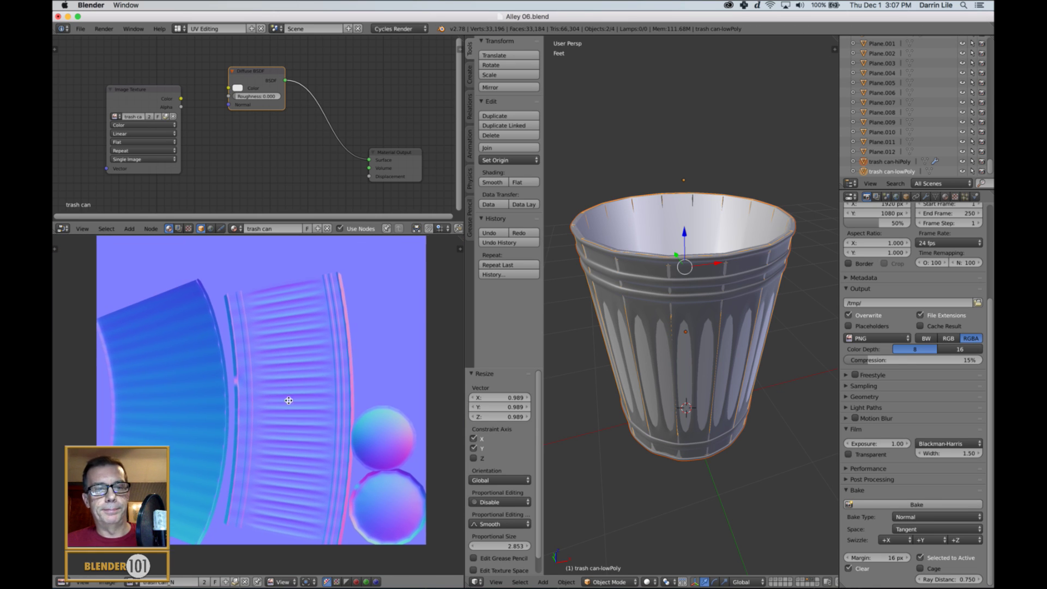
Step: Save the baked trash can normal map image
middle_click_drag(290, 401, 288, 418)
left_click(107, 582)
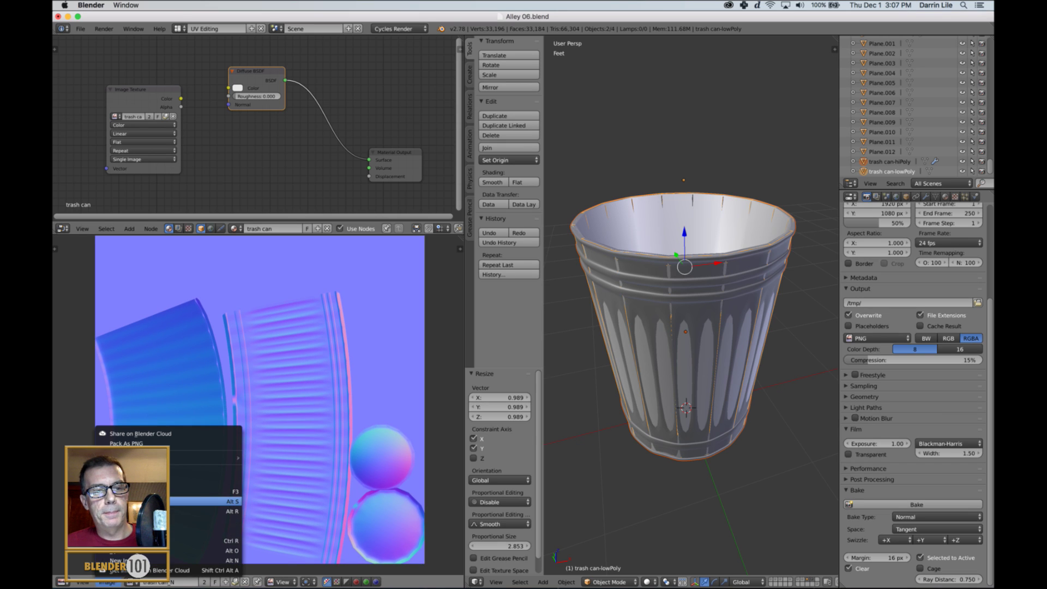
left_click(180, 501)
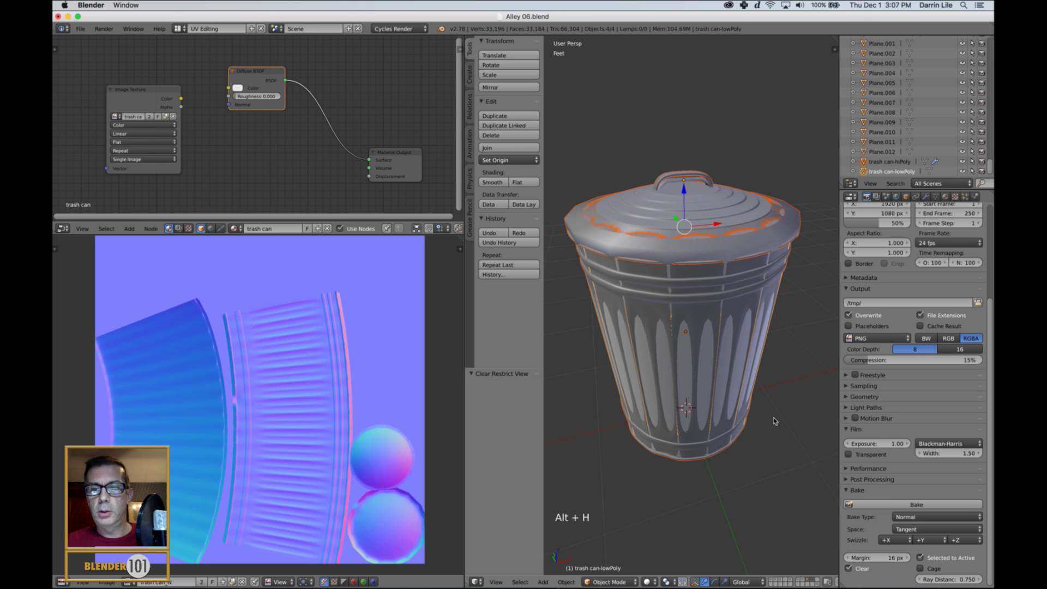
Step: Select trash can-hiPoly and trash can-lowPoly together and hide them, leaving only the lid objects
right_click(706, 344)
left_click(888, 161)
left_click(890, 171, "shift")
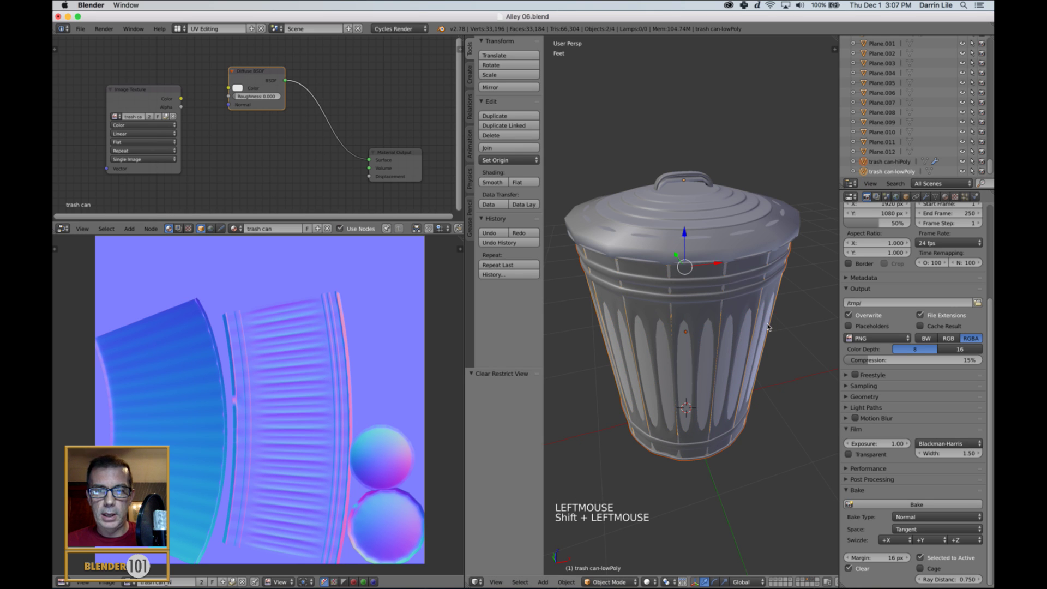
key("h")
Step: Select the high-poly lid, locate it in the outliner, and rename it "trash can lid-hiPoly"
right_click(734, 209)
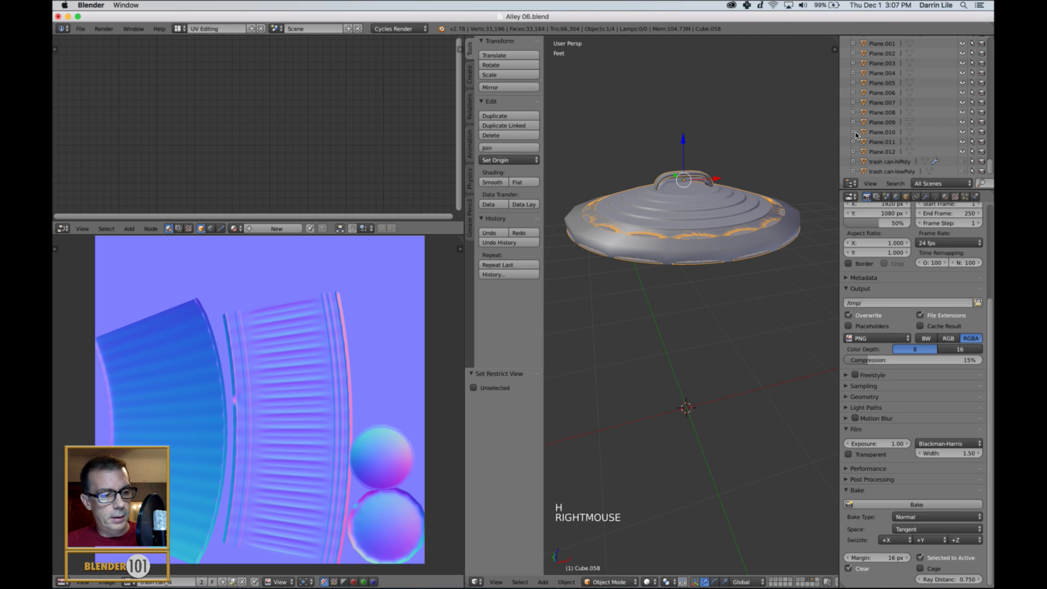
key("KP_Decimal")
double_click(871, 101)
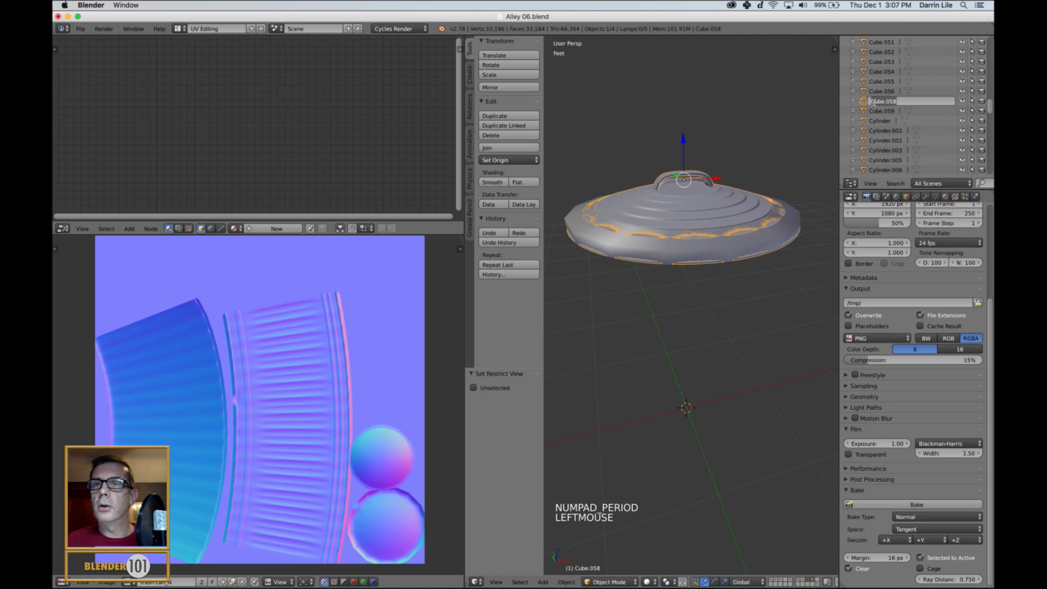
key("BackSpace")
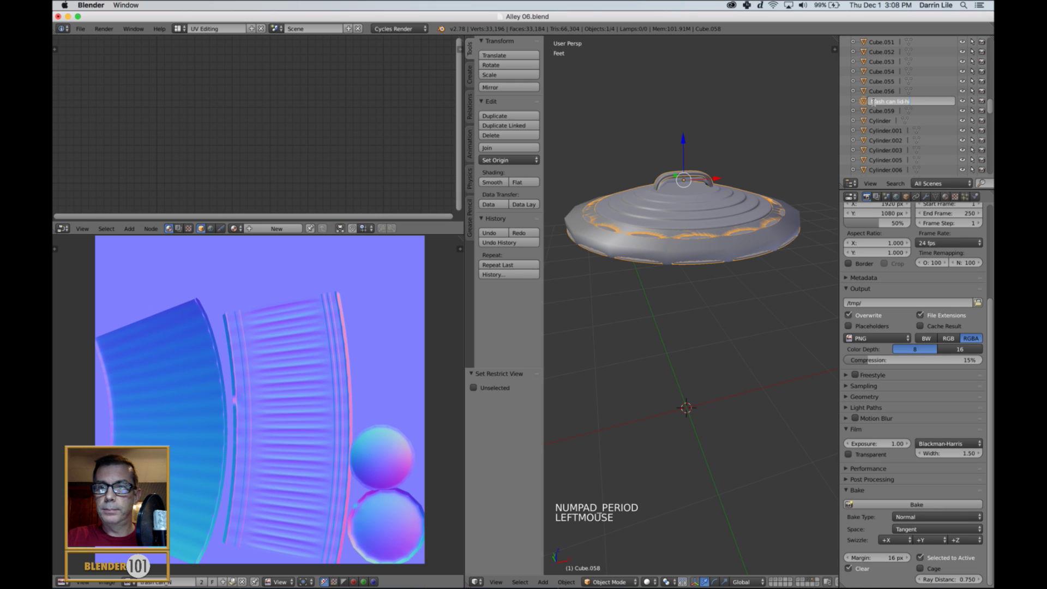
key("Return")
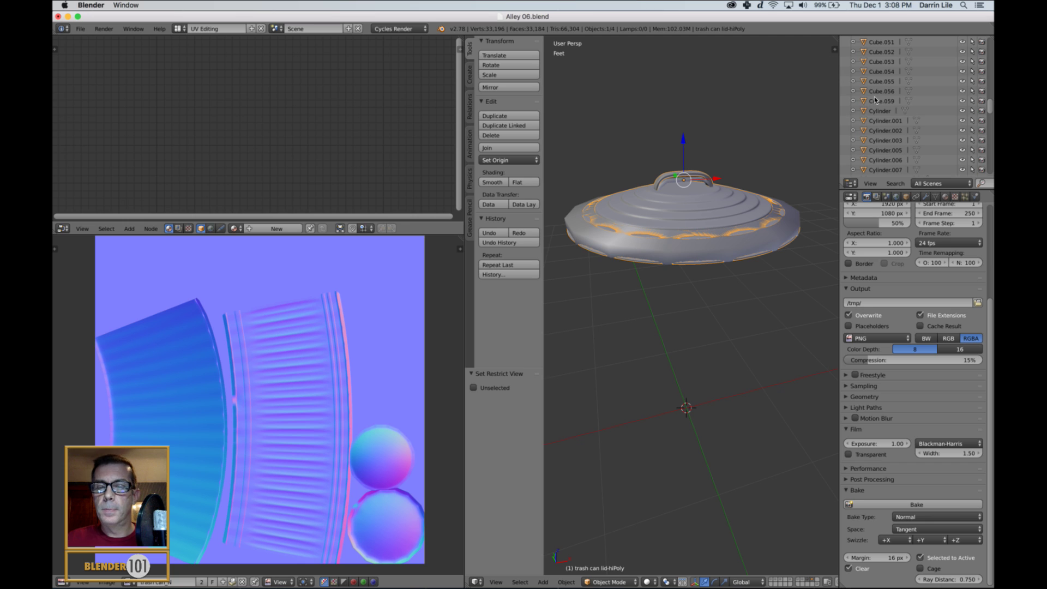
Step: Try moving the high-poly lid down along Z to tell it apart from the low-poly lid, and undo the move
scroll(708, 263, "up", 3)
scroll(708, 254, "down", 1)
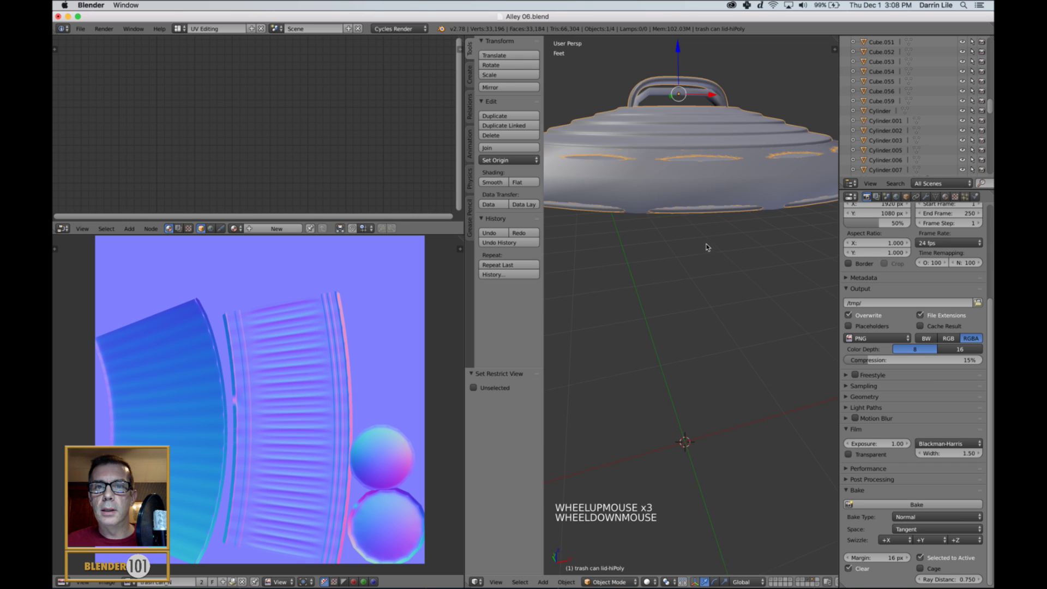
middle_click_drag(707, 247, 714, 200)
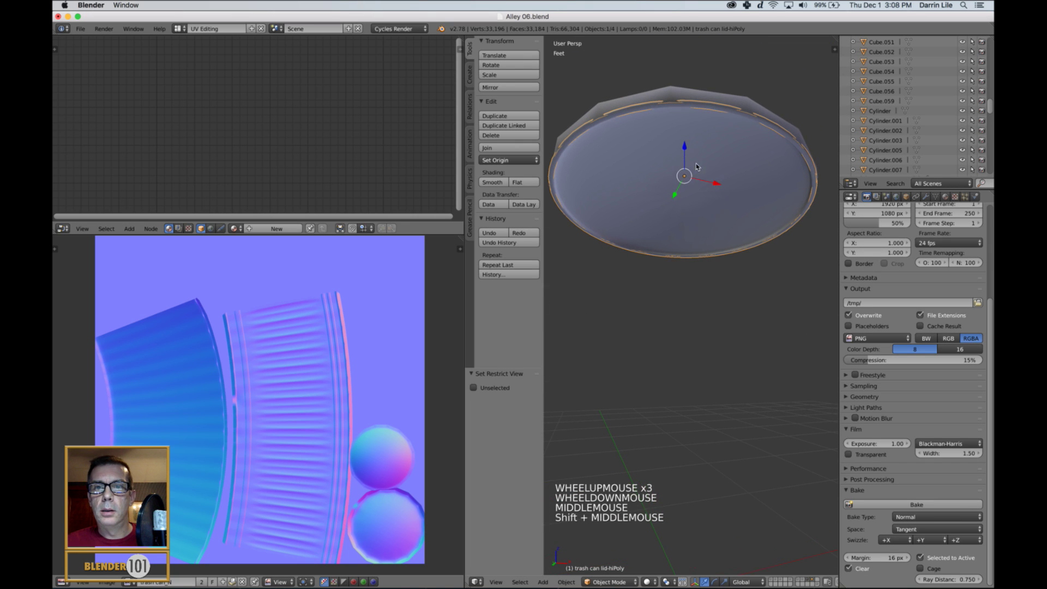
left_click_drag(686, 143, 687, 178)
middle_click_drag(687, 178, 702, 208)
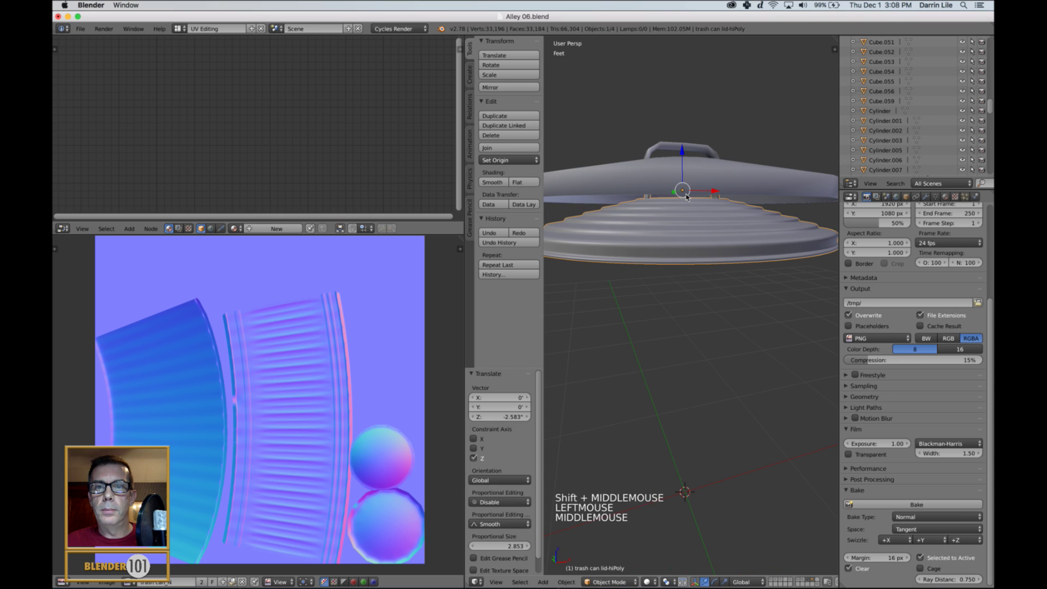
key("super")
key("super")
key("super")
key("z")
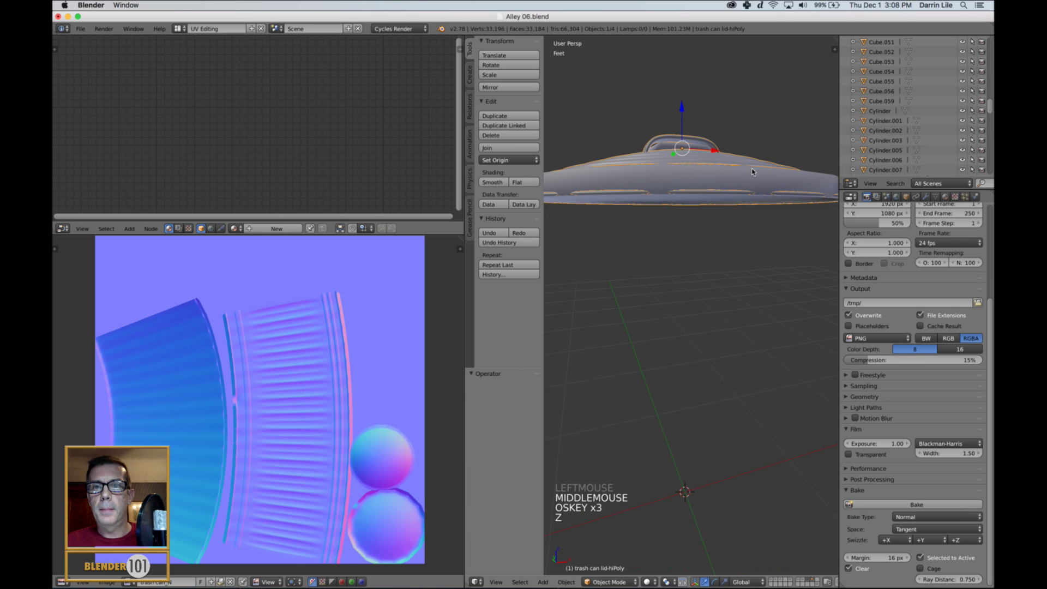
Step: Raise the low-poly lid's handle about 440 thou along Z in Edit Mode so it lines up with the high-poly handle
middle_click_drag(754, 171, 715, 222)
right_click(675, 153)
scroll(688, 206, "up", 2)
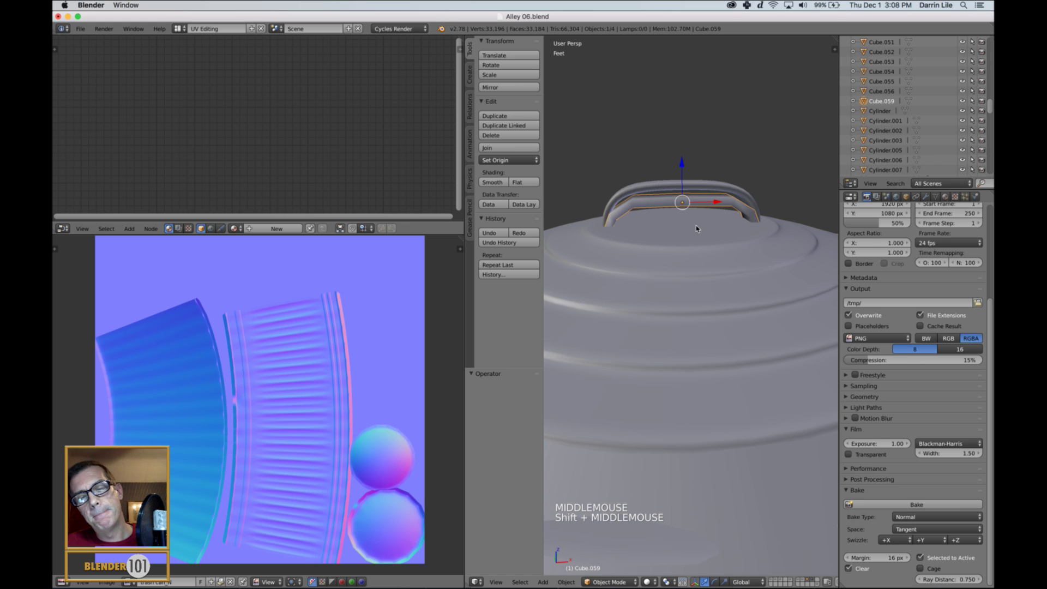
key("Tab")
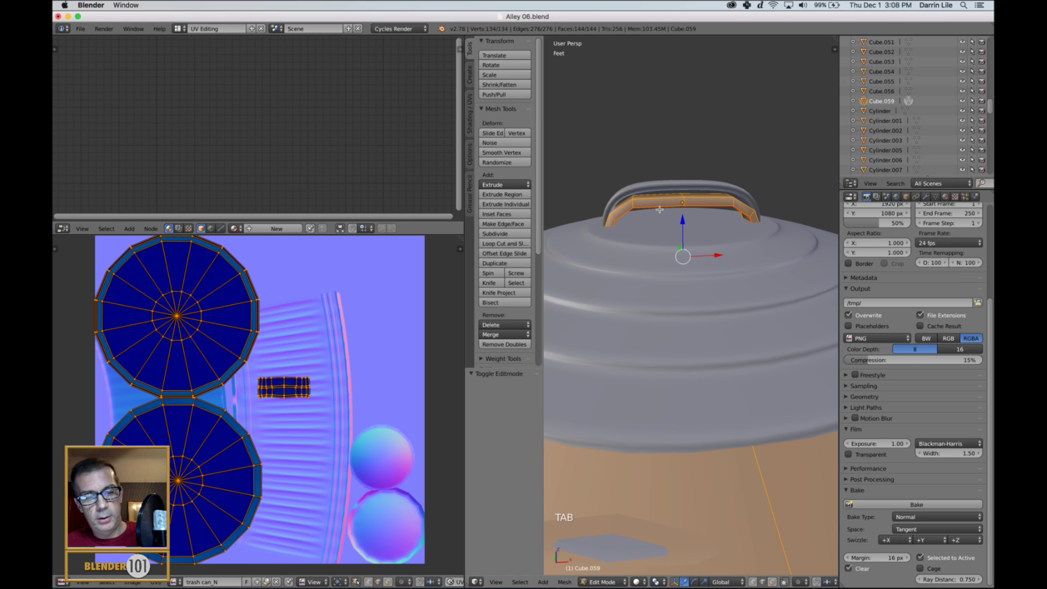
key("a")
key("a")
key("l")
left_click(683, 188)
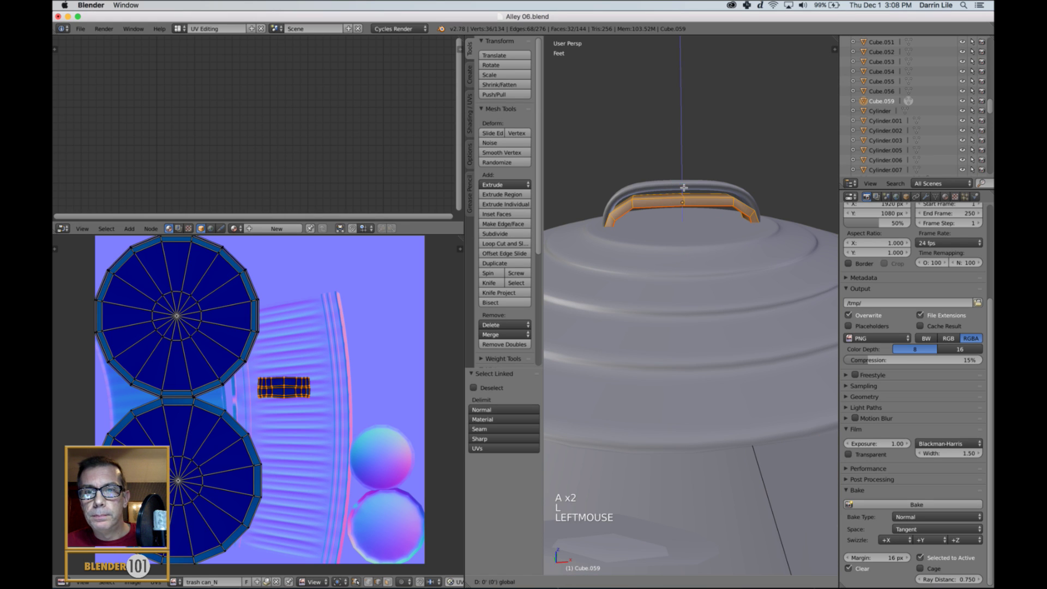
left_click_drag(683, 188, 688, 175)
scroll(659, 228, "down", 4)
middle_click_drag(658, 227, 657, 267)
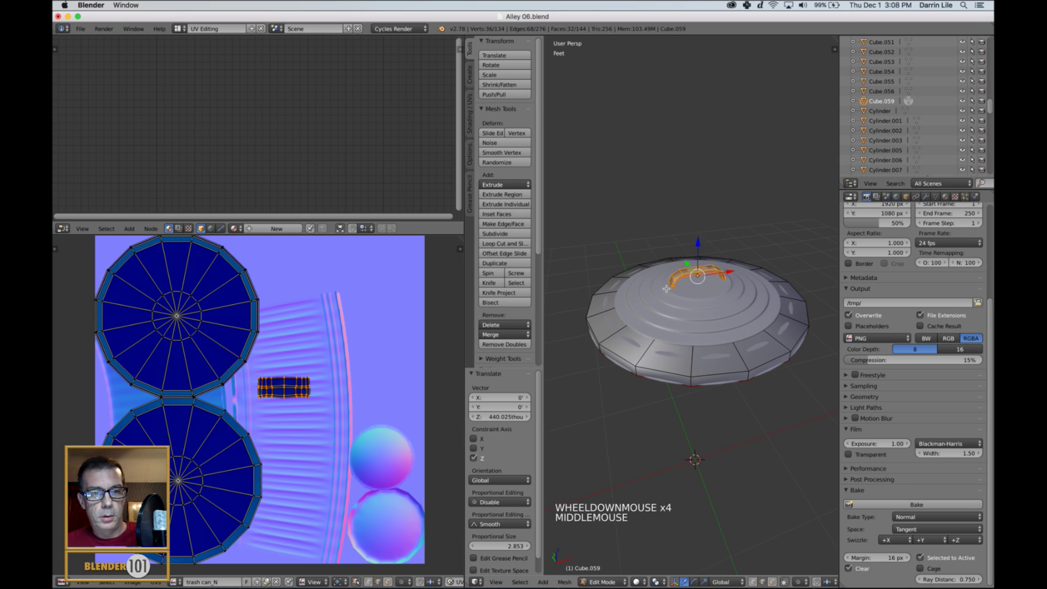
key("a")
key("Tab")
key("Tab")
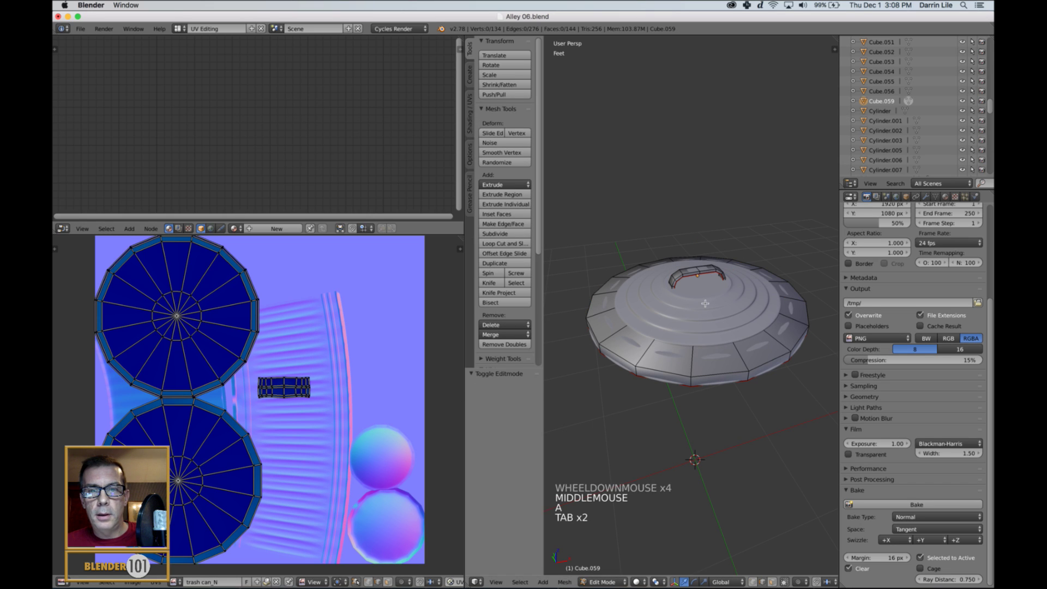
key("Tab")
Step: Rename the low-poly lid "trash can lid-lowPoly" and locate it beside the high-poly lid in the outliner
scroll(692, 309, "up", 3)
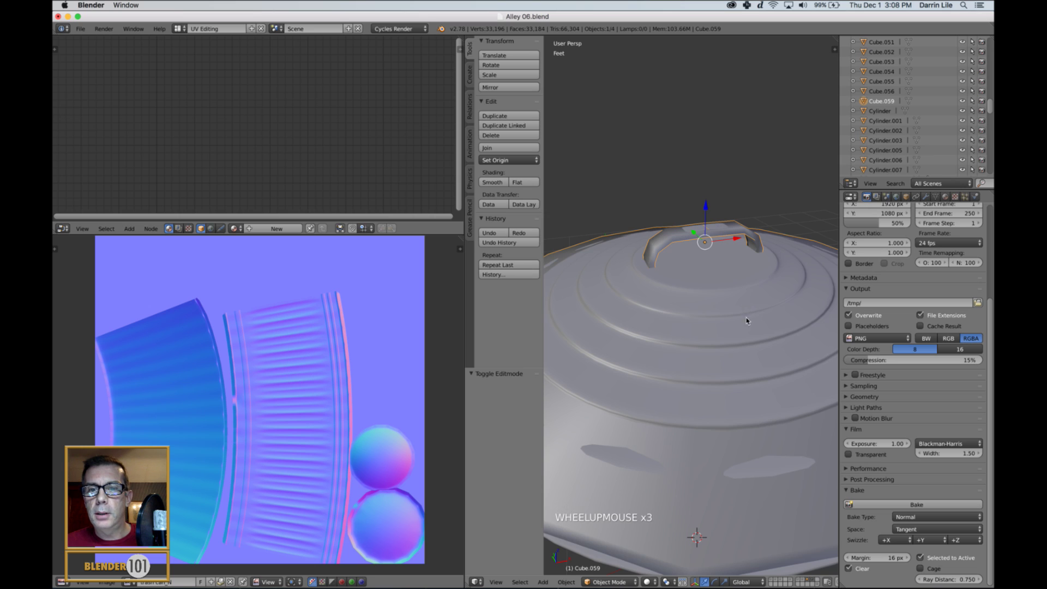
scroll(746, 309, "down", 2)
middle_click_drag(745, 310, 839, 216)
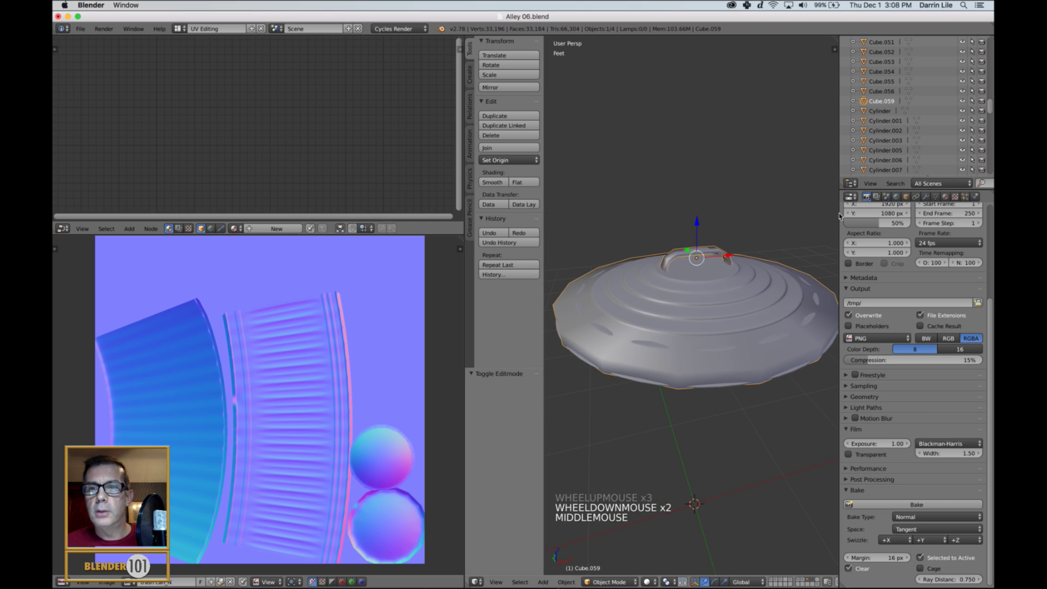
double_click(882, 101)
type("trash can lid")
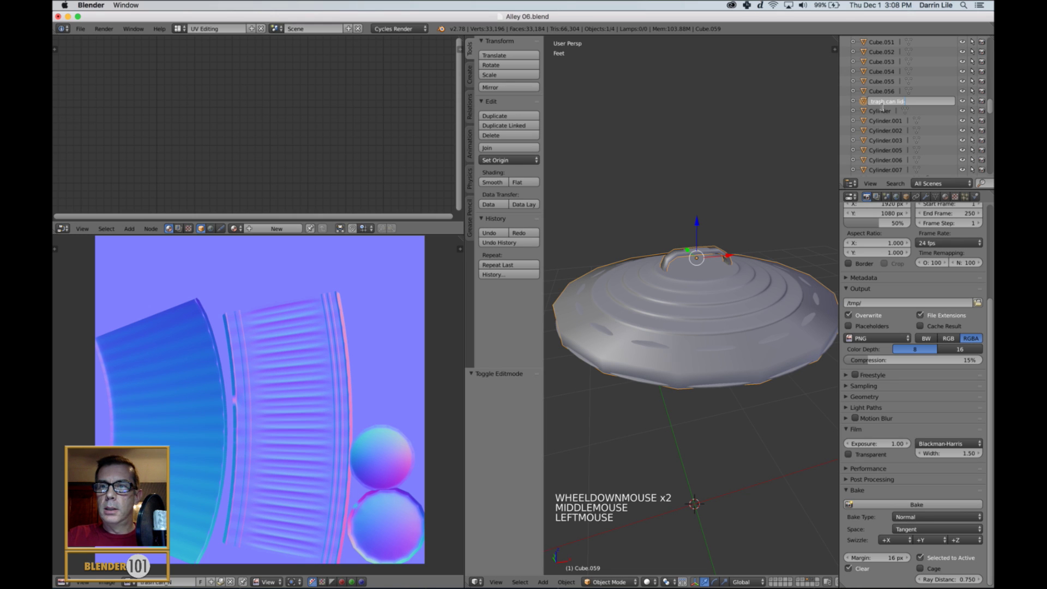
type("-lowPo")
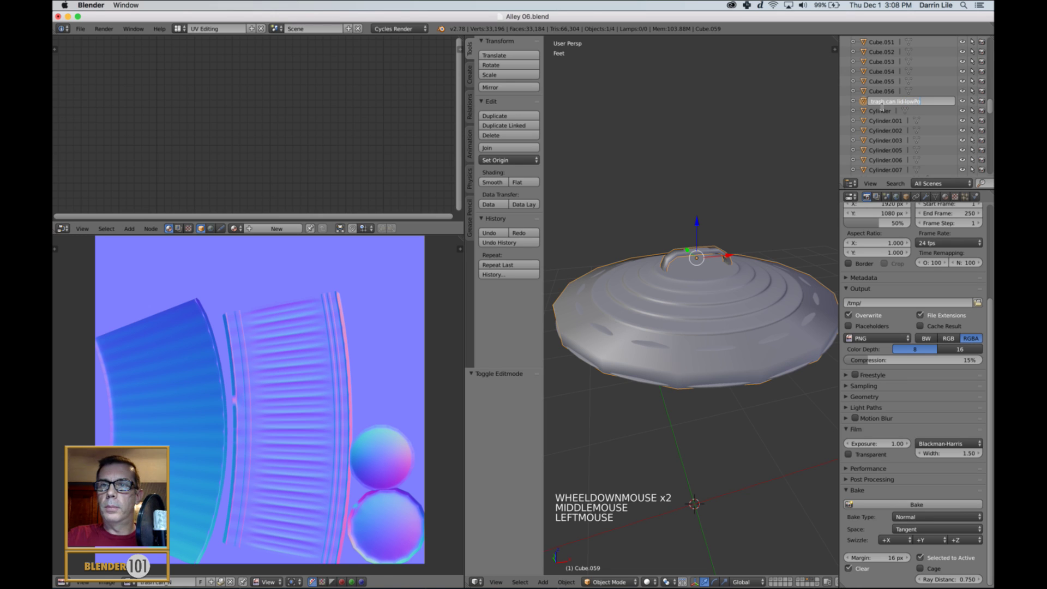
type("ly")
key("Return")
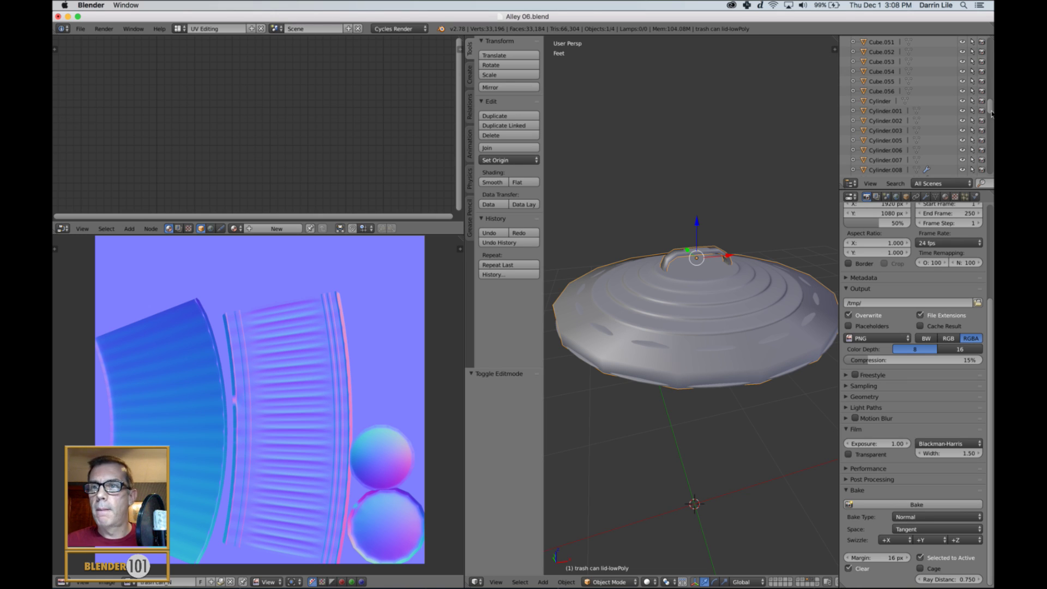
scroll(883, 104, "down", 8)
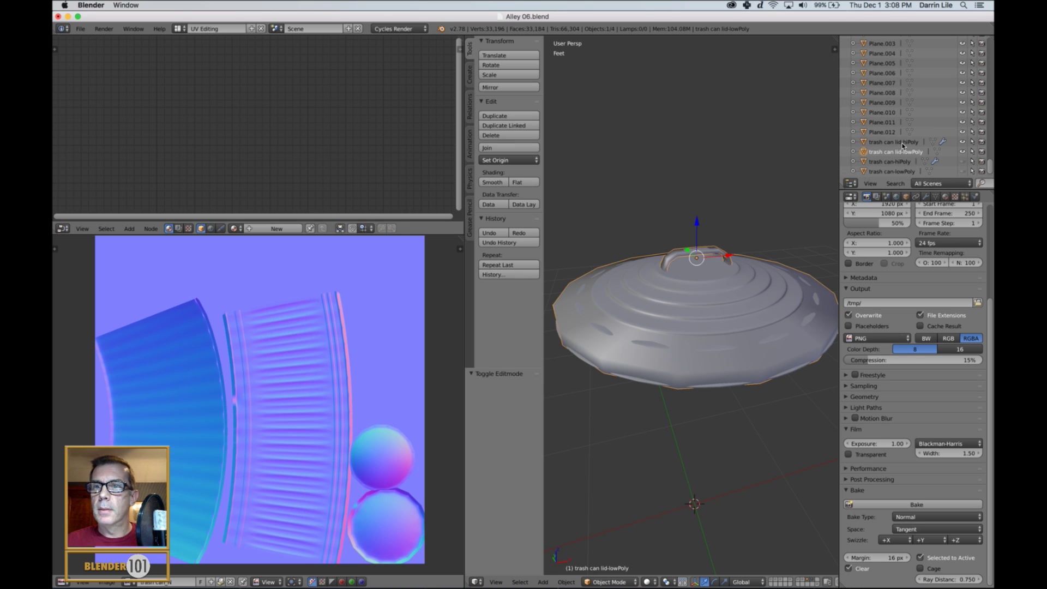
triple_click(901, 152)
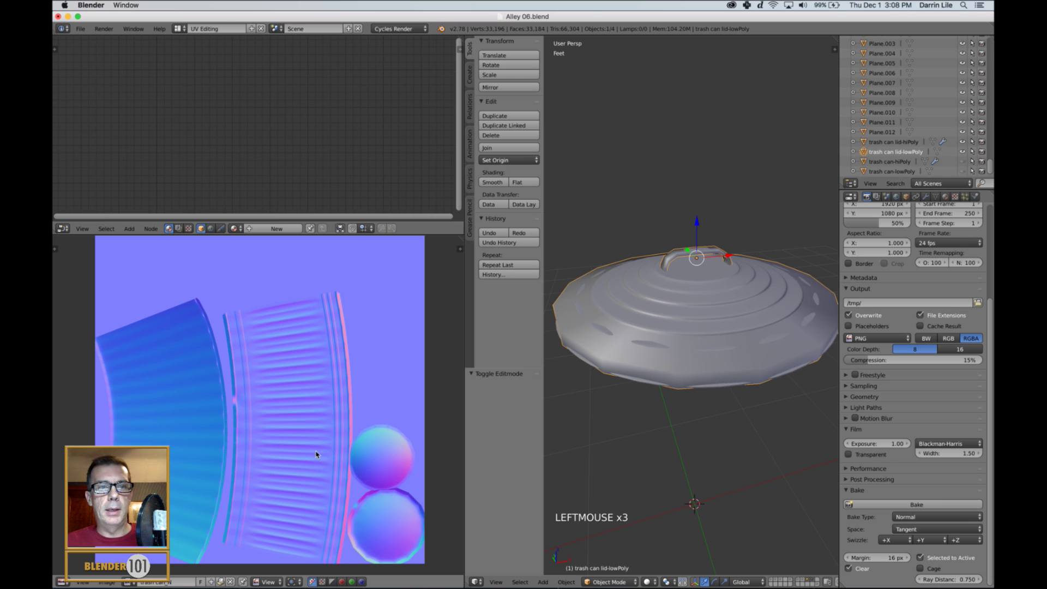
Step: Create a blank 2048 × 2048 px image named "trash can lid_N" with alpha
left_click(213, 582)
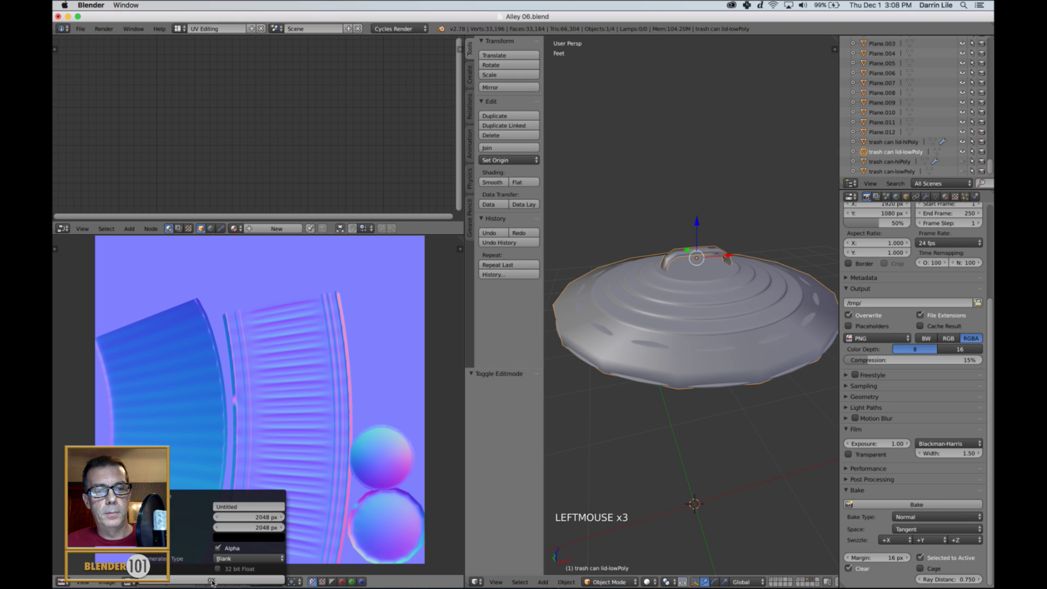
left_click(245, 511)
type("trash can lid")
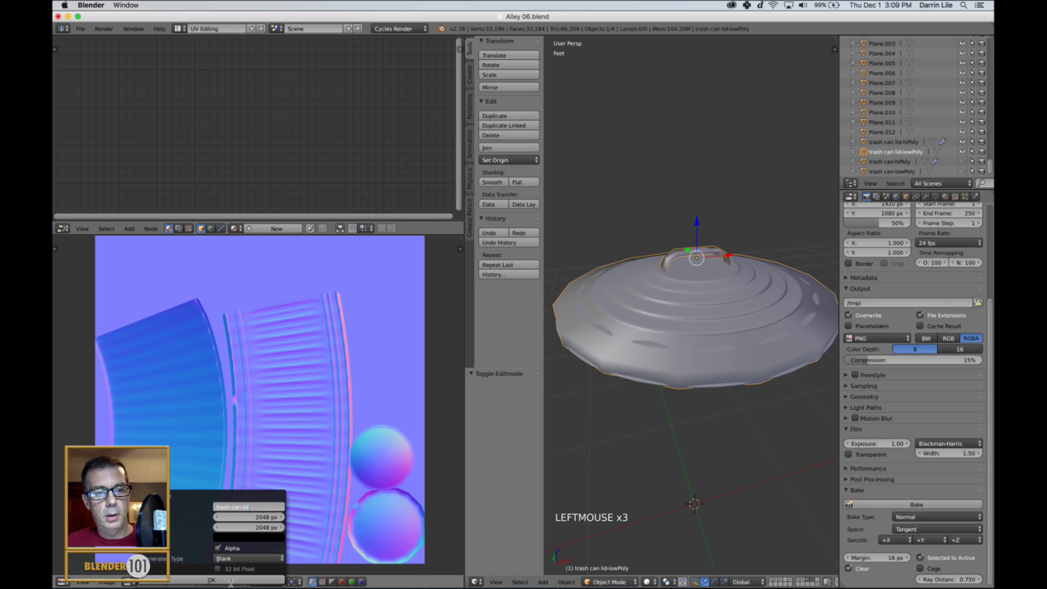
key("Return")
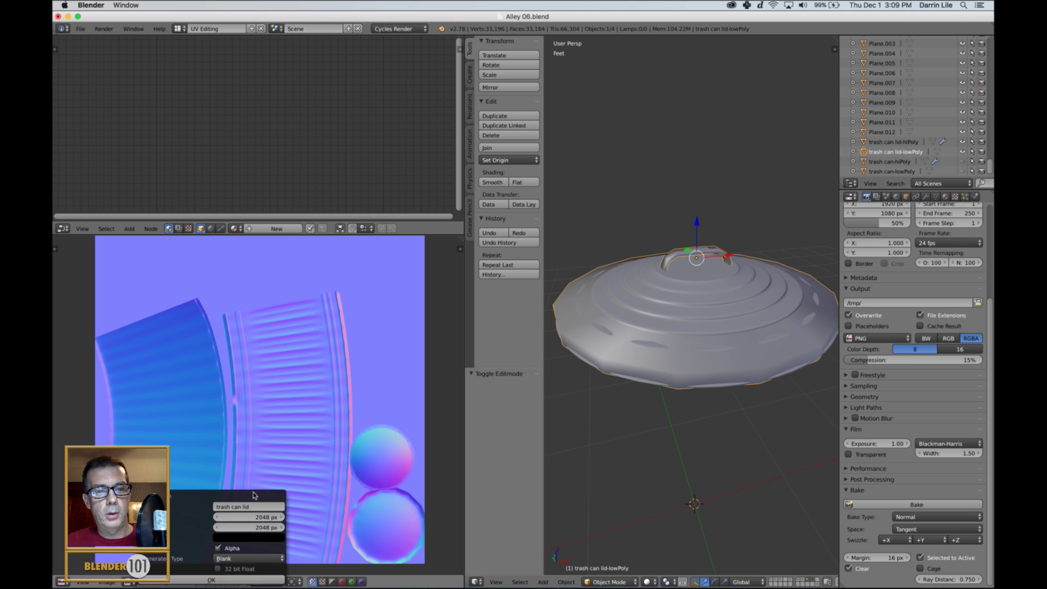
left_click(260, 507)
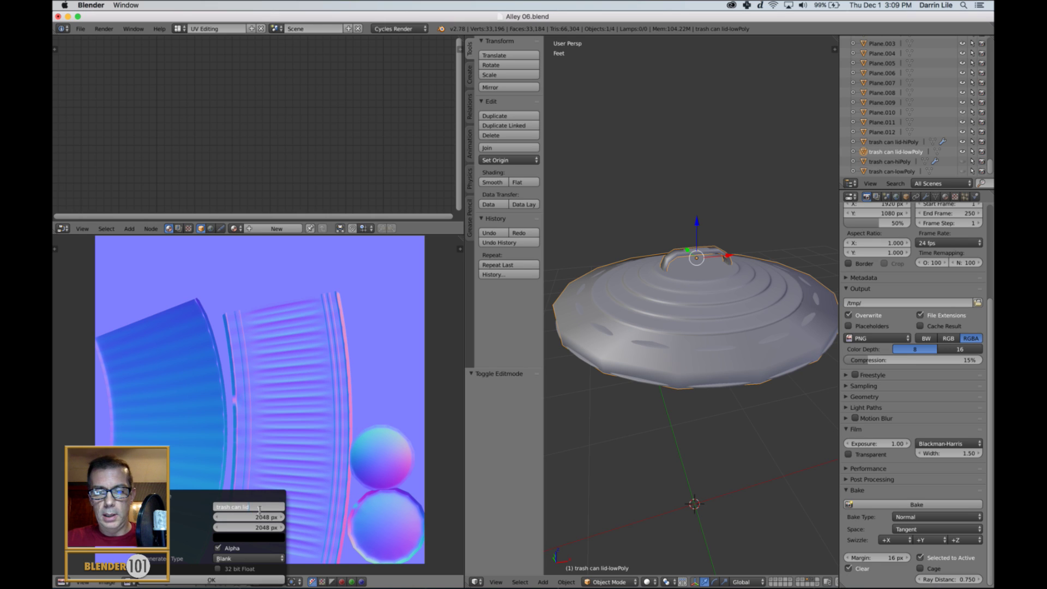
key("Return")
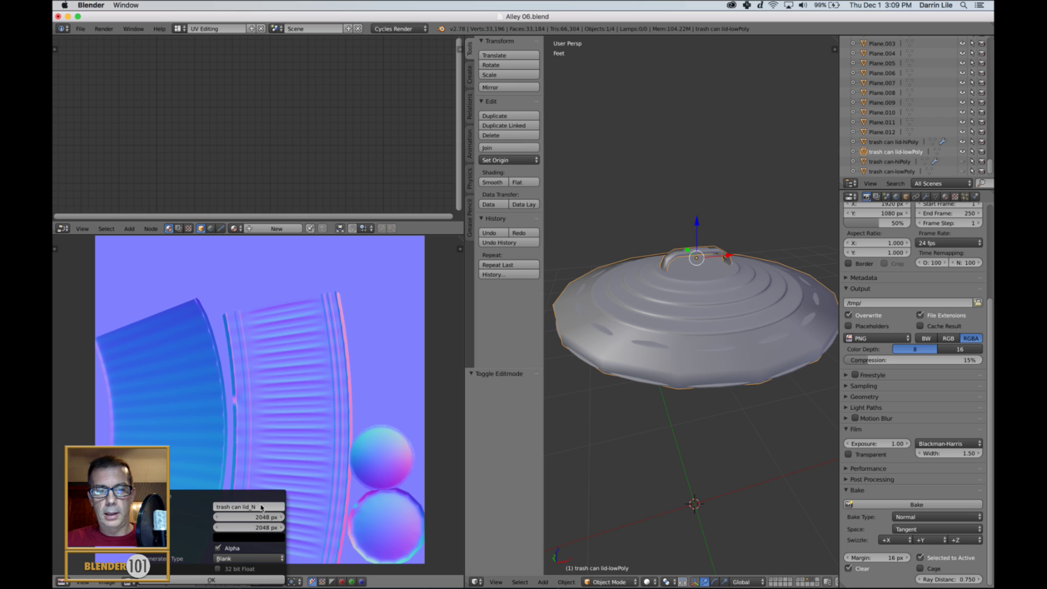
left_click(210, 580)
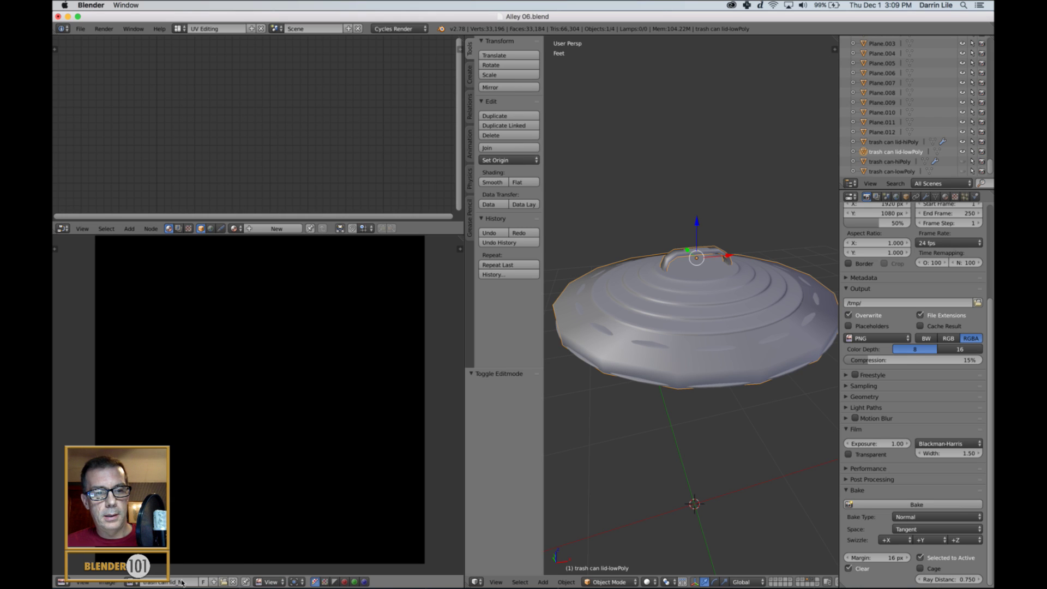
Step: Save the blank lid image as trash can lid_N.png in the Trash Can textures folder, replacing the existing file
left_click(109, 583)
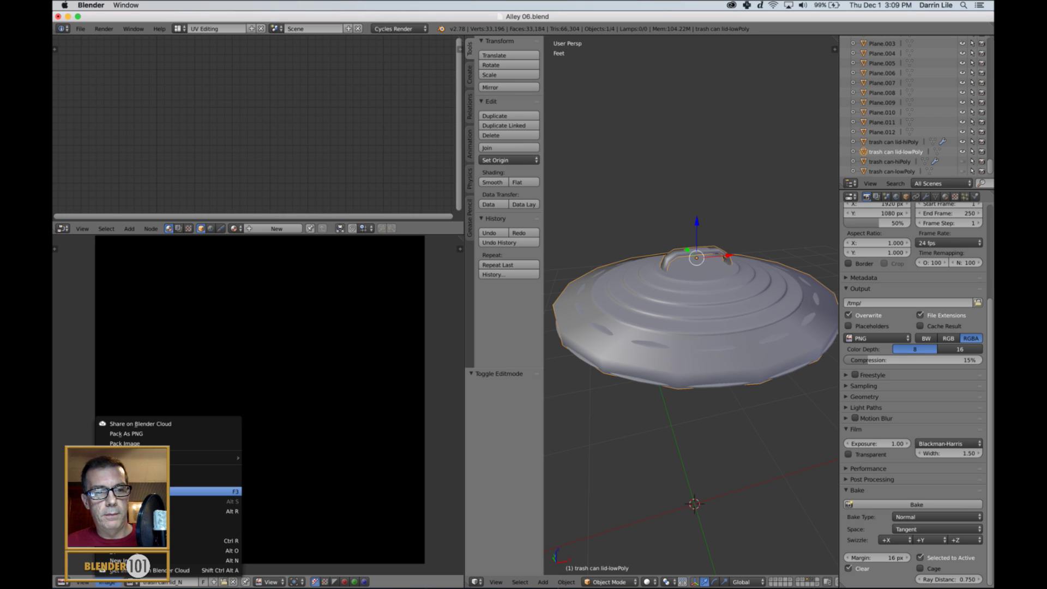
left_click(213, 495)
left_click(234, 88)
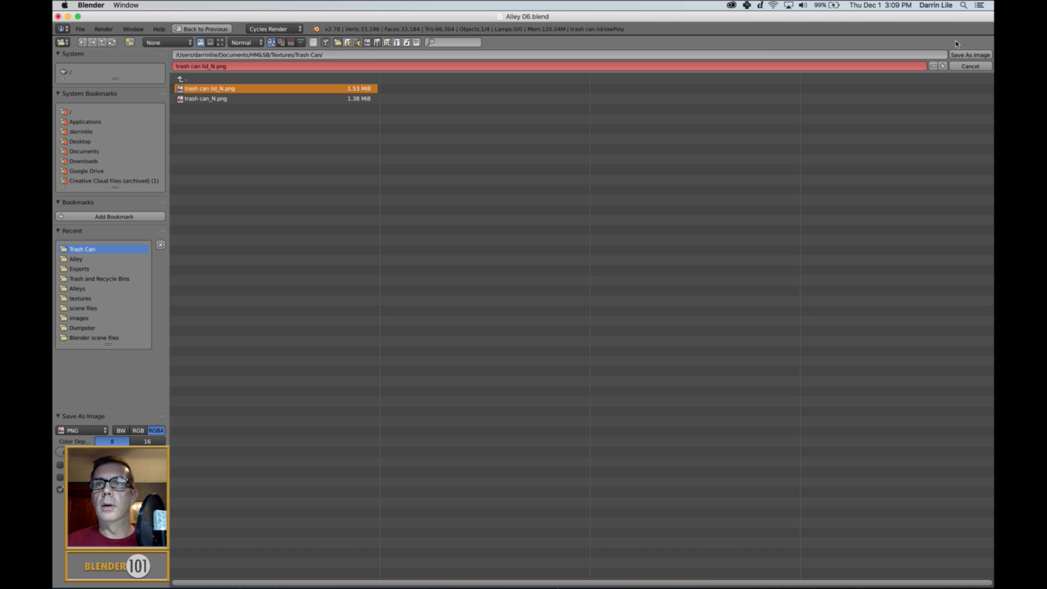
left_click(961, 57)
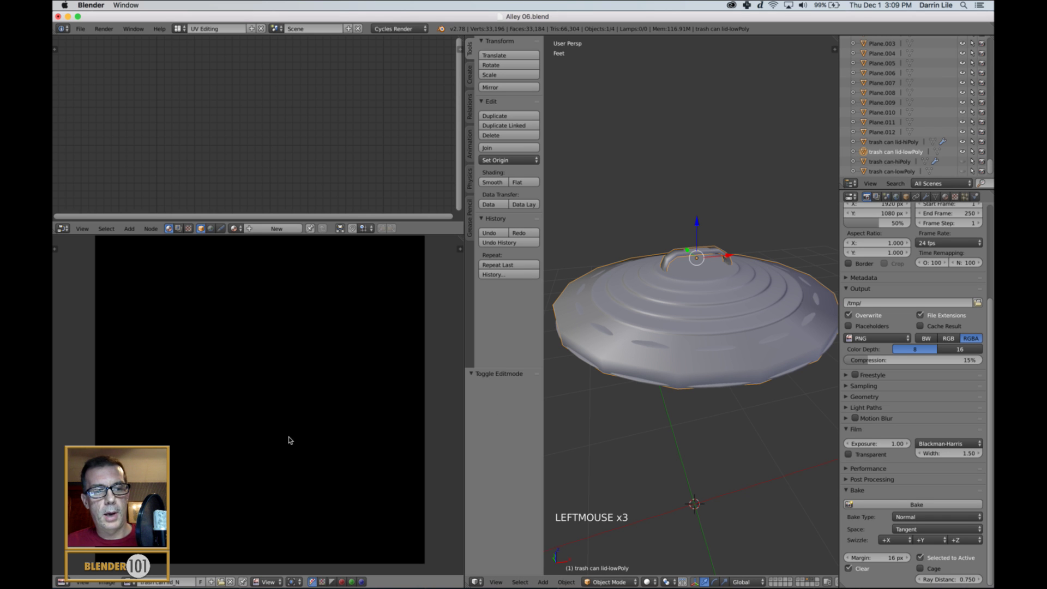
middle_click_drag(304, 366, 300, 367, "shift")
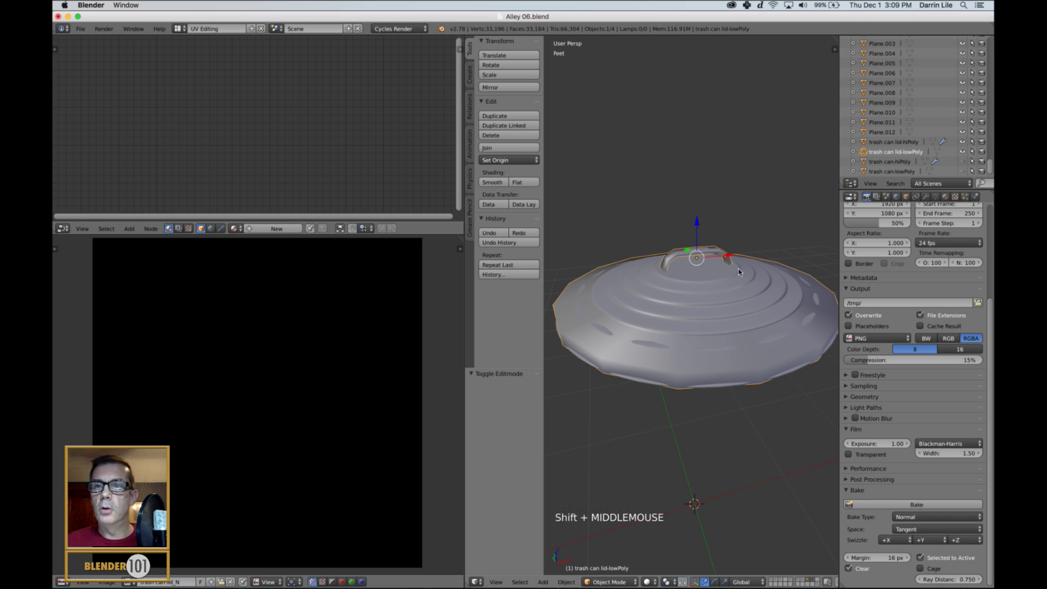
Step: Give the low-poly lid a new material named "trash can lid"
left_click(271, 229)
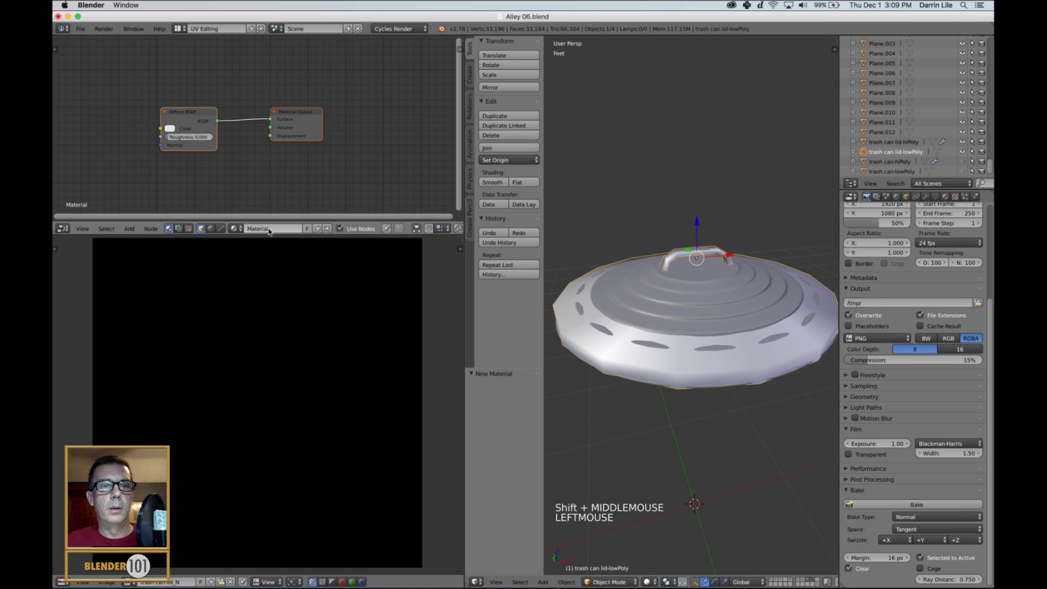
left_click(272, 229)
key("BackSpace")
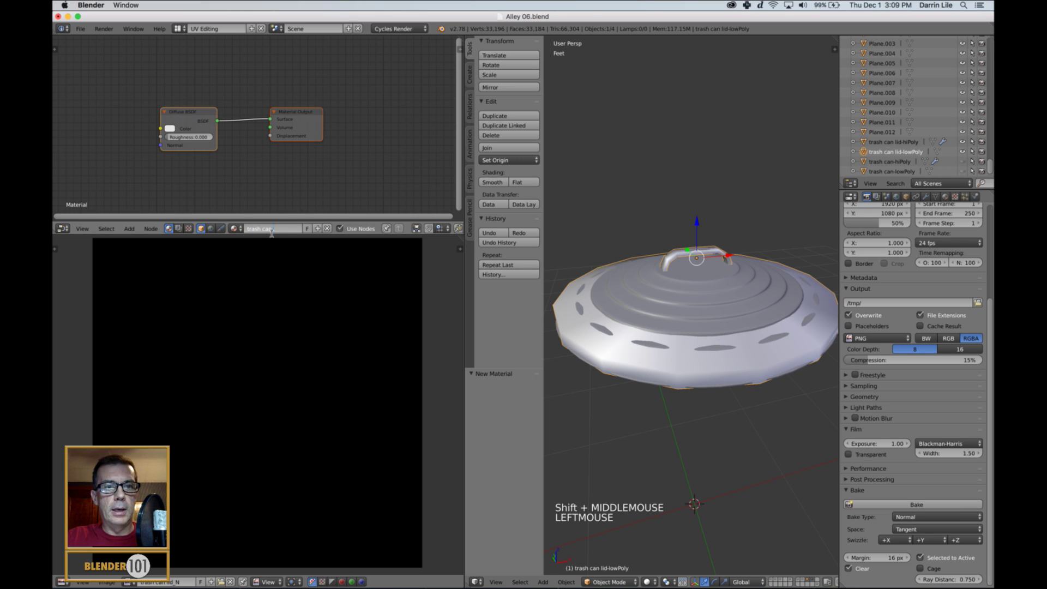
left_click(271, 234)
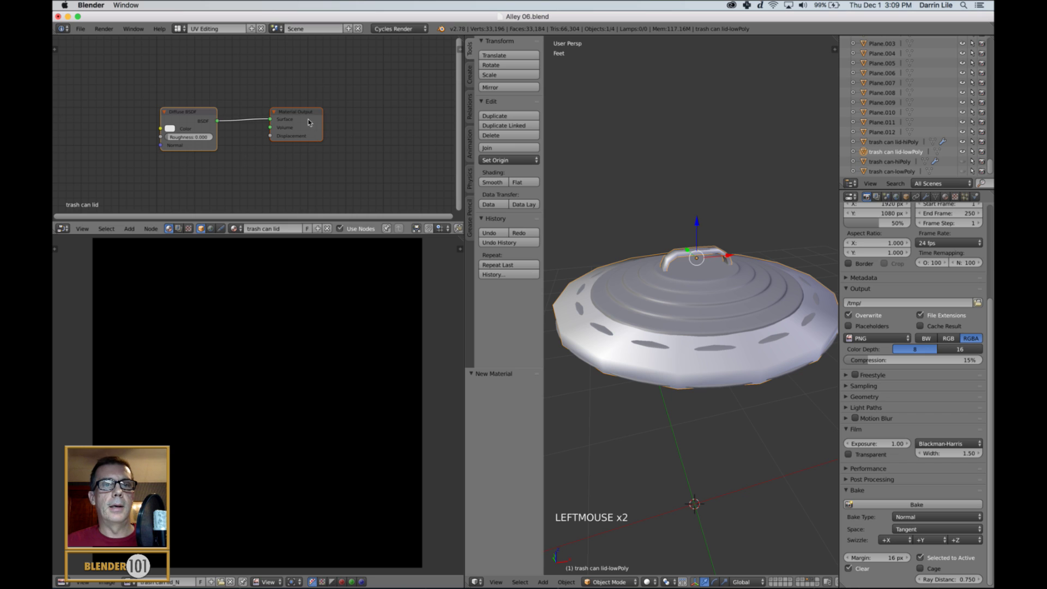
Step: Space out the lid material's nodes, add an unconnected Image Texture node using trash can lid_N, and save the file
left_click_drag(301, 111, 337, 128)
left_click_drag(180, 113, 219, 102)
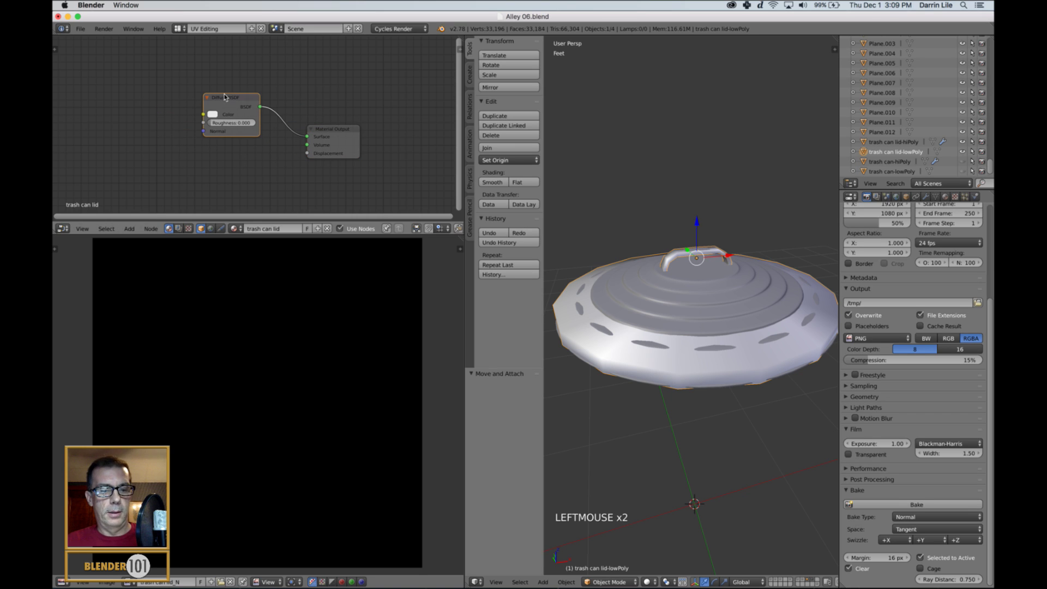
key("shift+a")
mouse_move(226, 97)
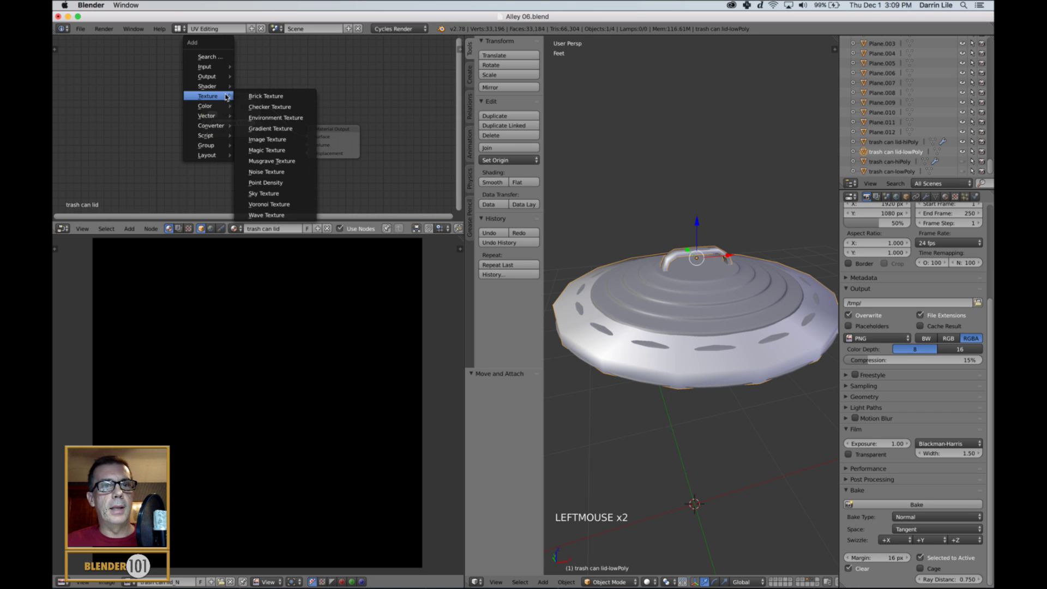
left_click(267, 140)
left_click(116, 98)
left_click(126, 126)
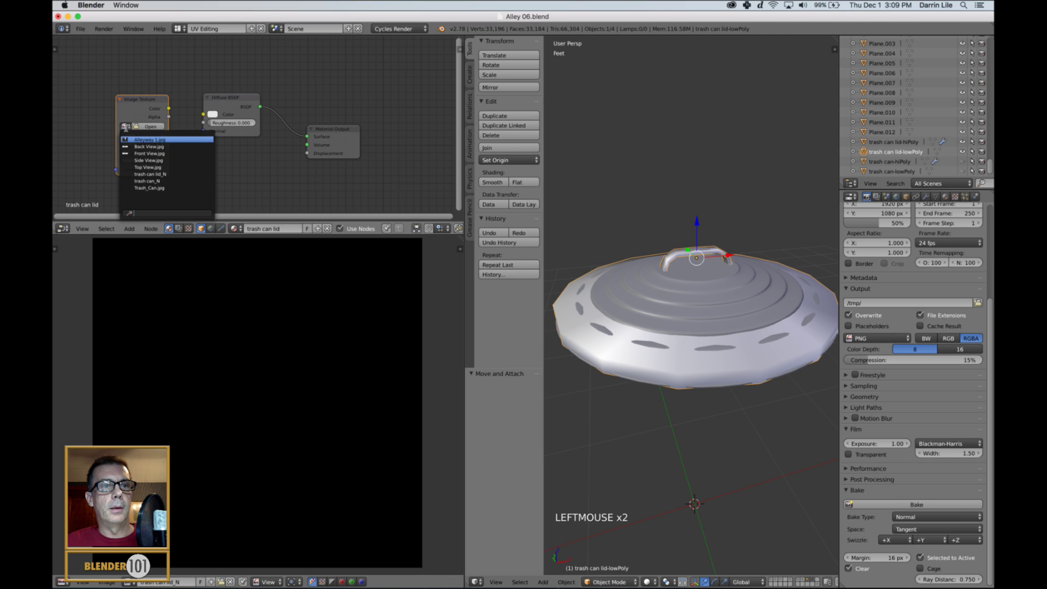
left_click(155, 175)
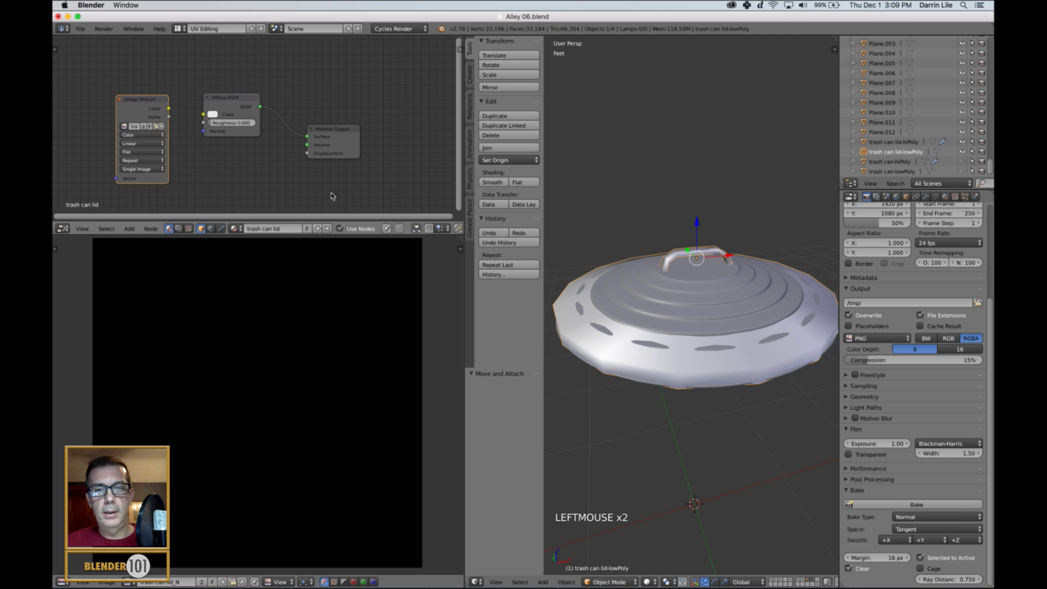
key("ctrl+s")
key("ctrl+s")
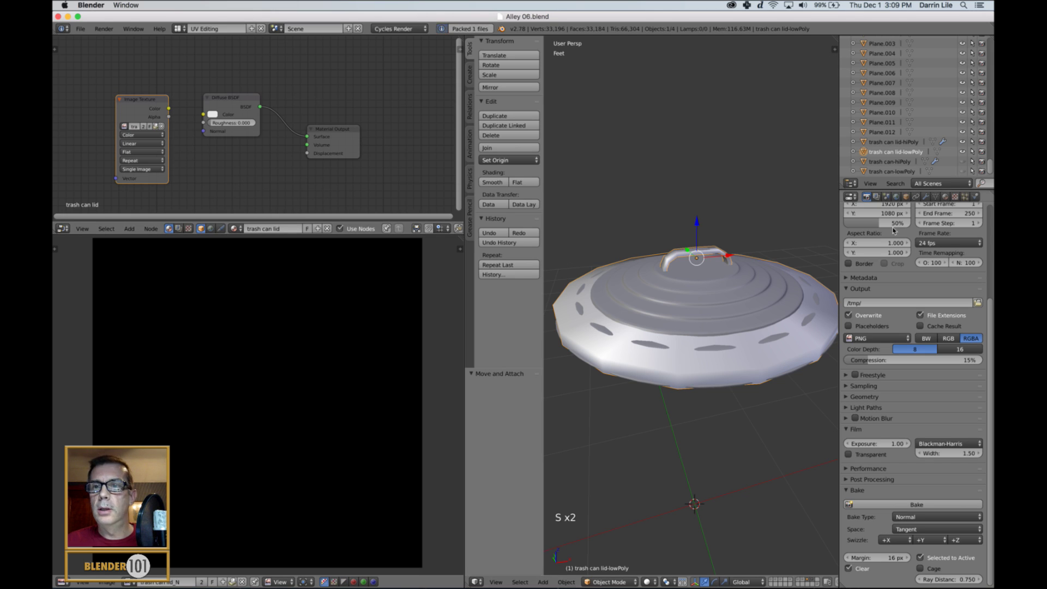
Step: Bake the normal map from trash can lid-hiPoly to the active trash can lid-lowPoly and inspect the handle area of the result
left_click(902, 143)
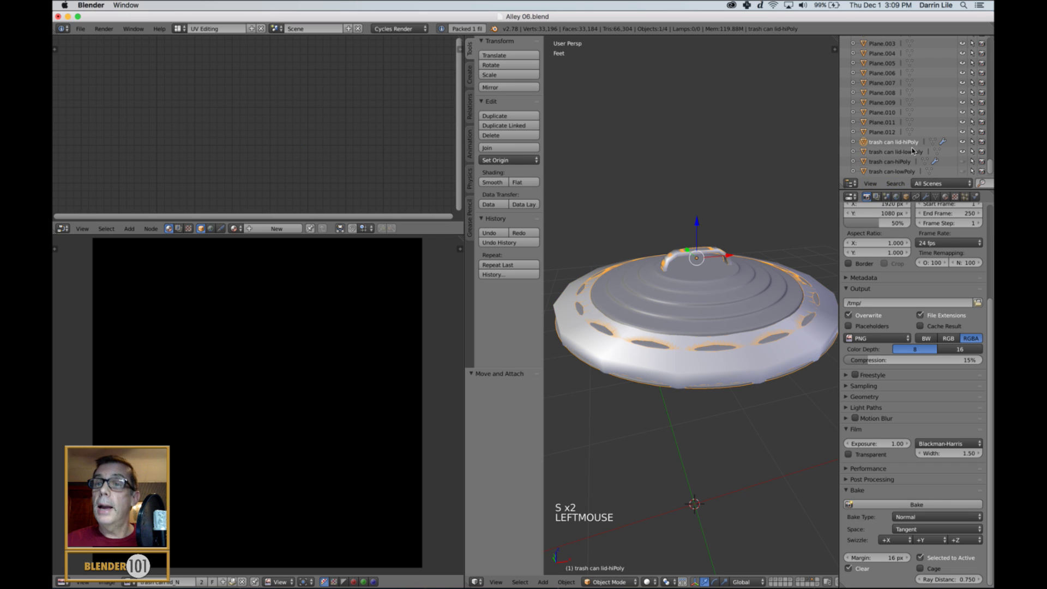
left_click(831, 294, "shift")
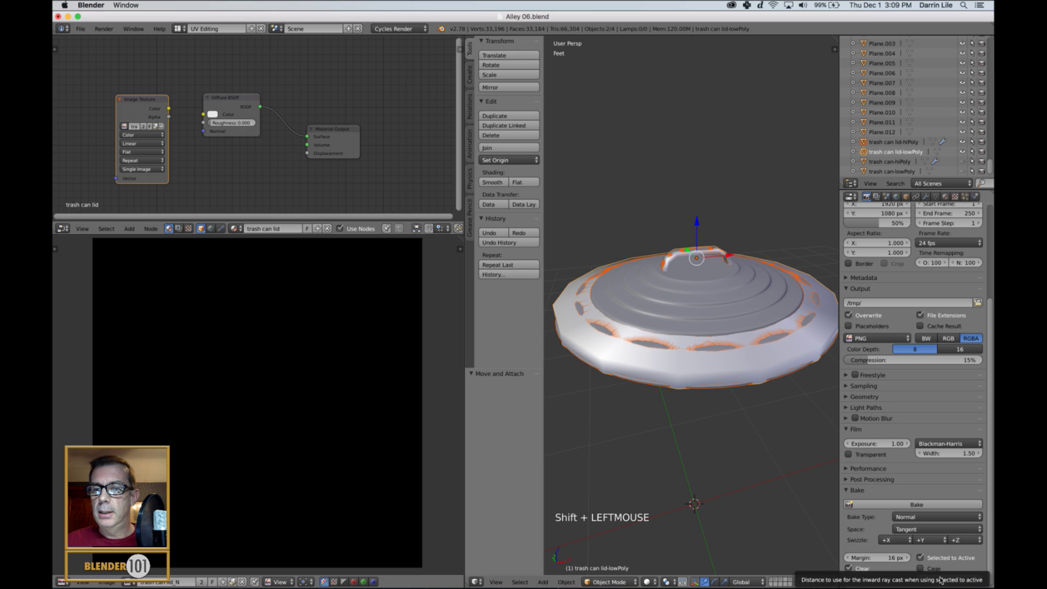
left_click(927, 504)
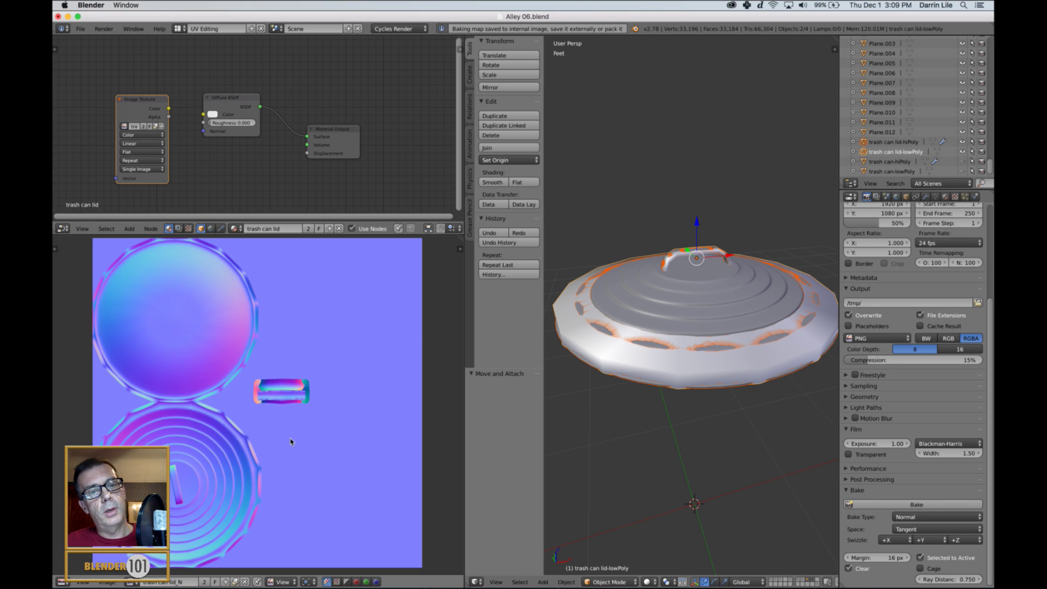
scroll(301, 377, "up", 5)
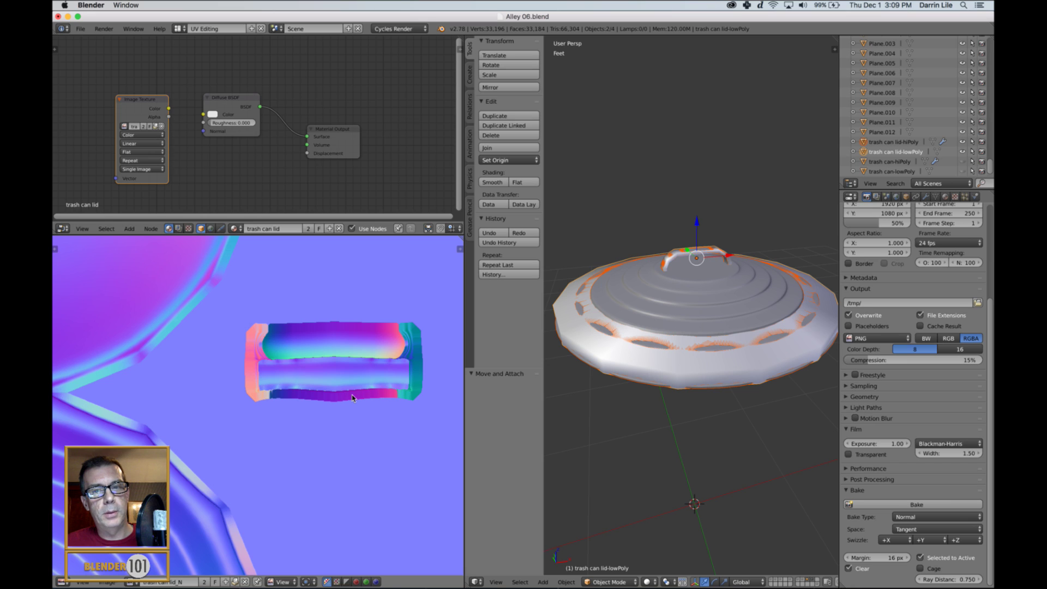
scroll(351, 398, "down", 5)
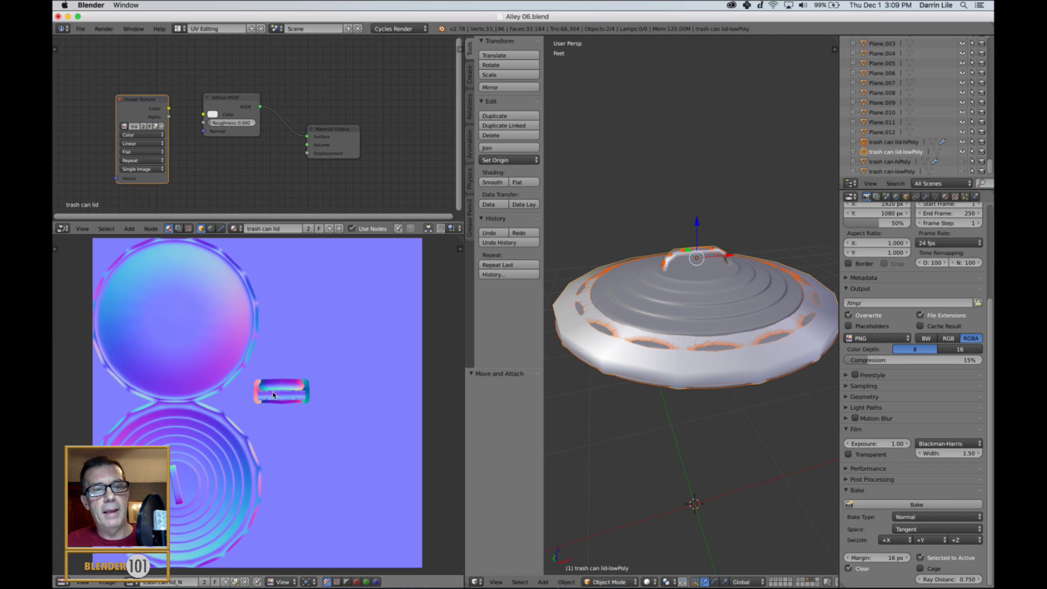
Step: Delete the linked faces of the handle from the trash can lid-hiPoly mesh
scroll(300, 410, "left", 3)
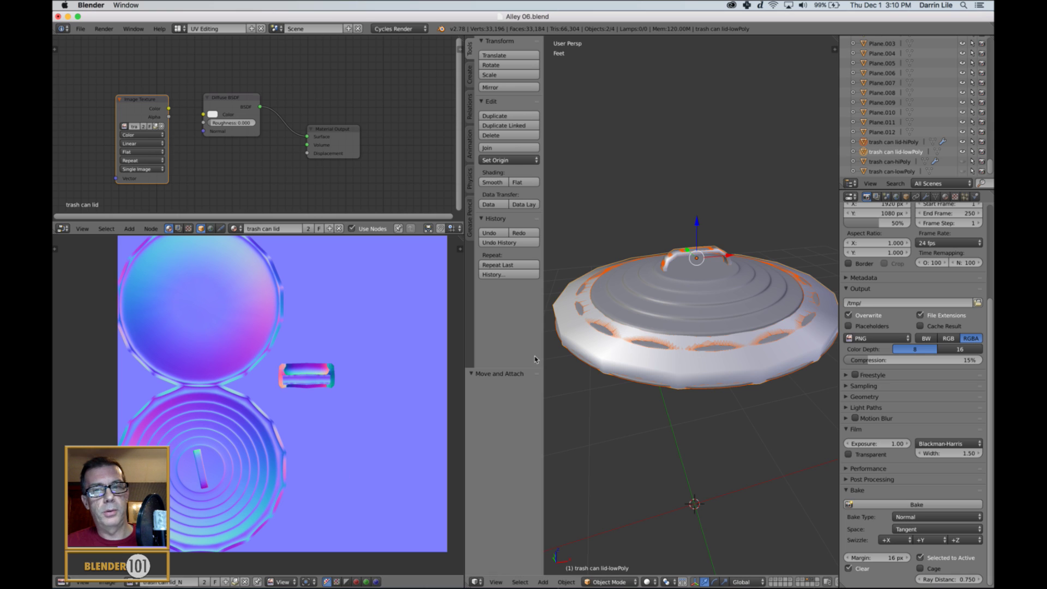
scroll(595, 399, "up", 3)
middle_click_drag(595, 400, 711, 377, "shift")
right_click(705, 361)
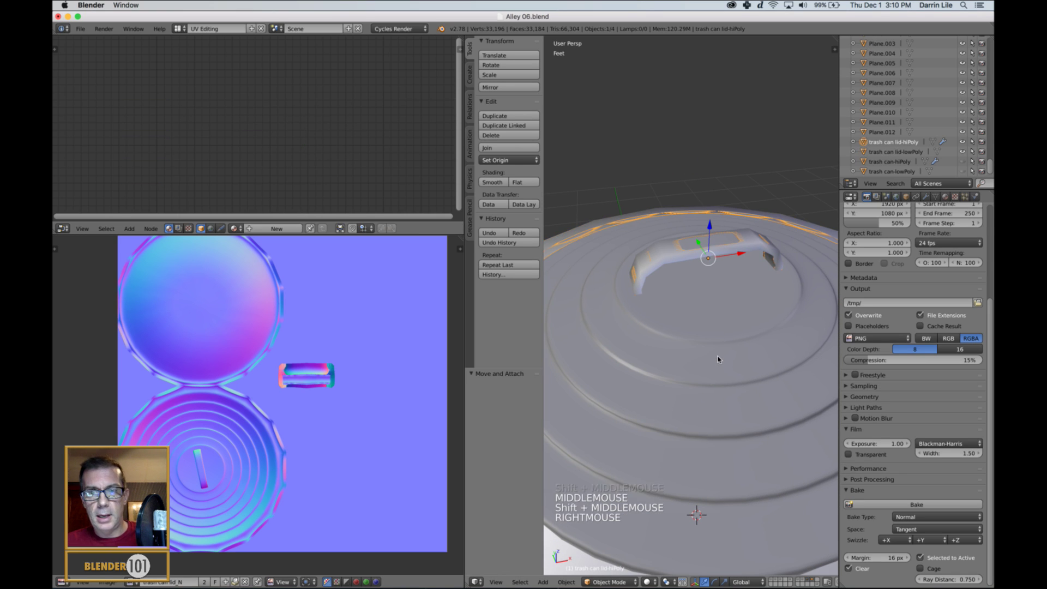
key("Tab")
middle_click_drag(729, 355, 727, 364)
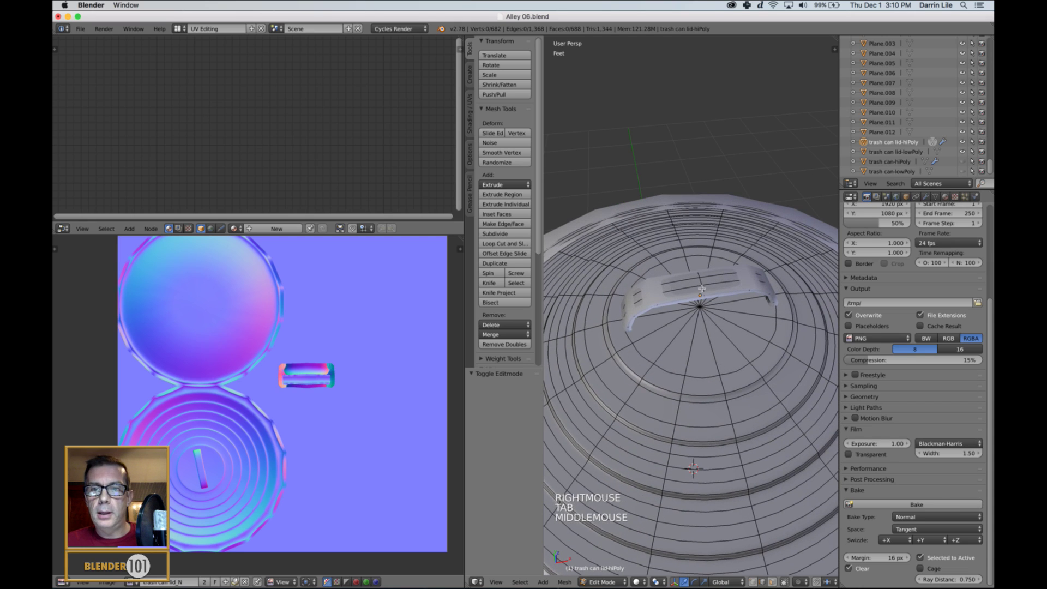
key("a")
key("a")
key("a")
key("l")
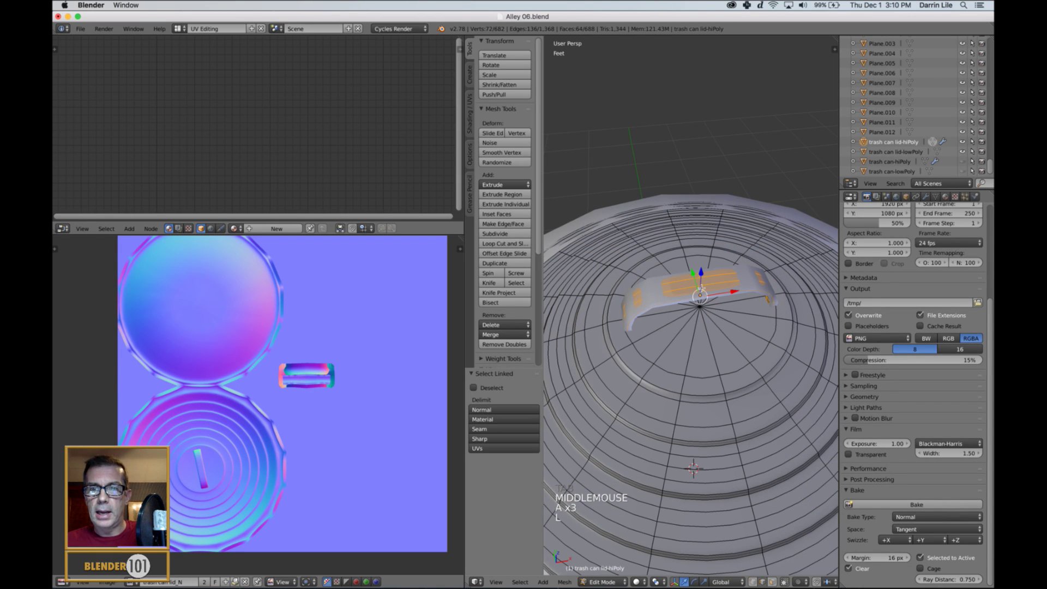
key("x")
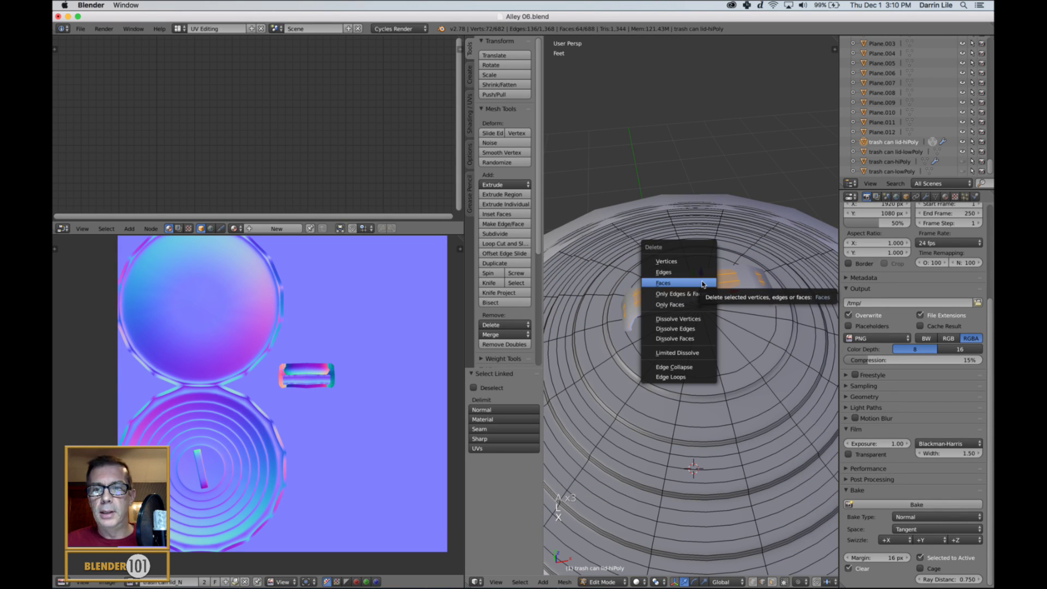
left_click(703, 283)
scroll(696, 363, "down", 1)
key("Tab")
scroll(696, 363, "down", 2)
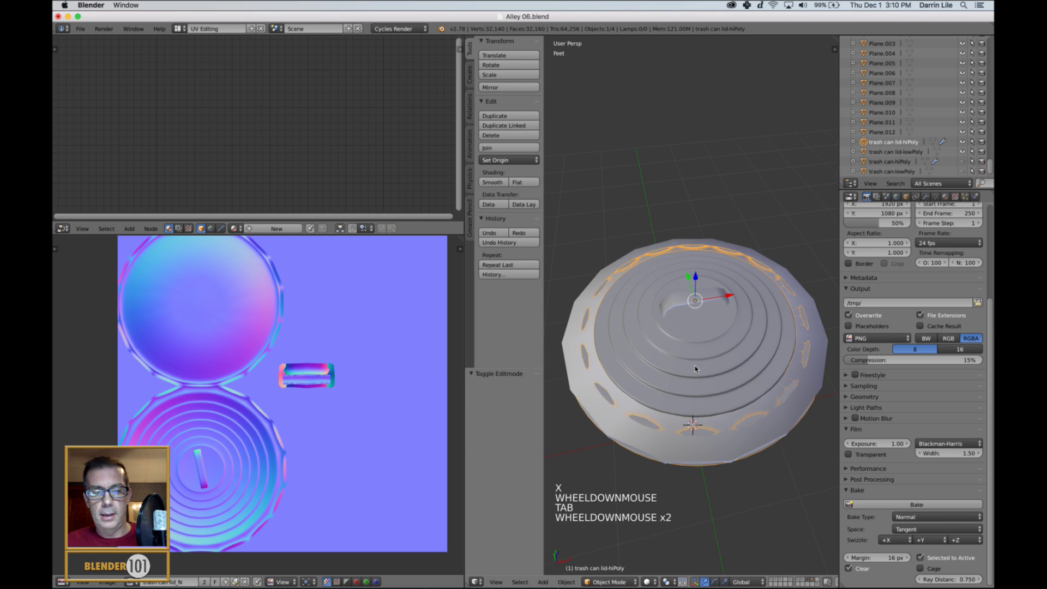
Step: Save the scene file, overwriting the existing version
middle_click_drag(696, 363, 708, 335)
key("super+s")
key("super+s")
left_click(697, 363)
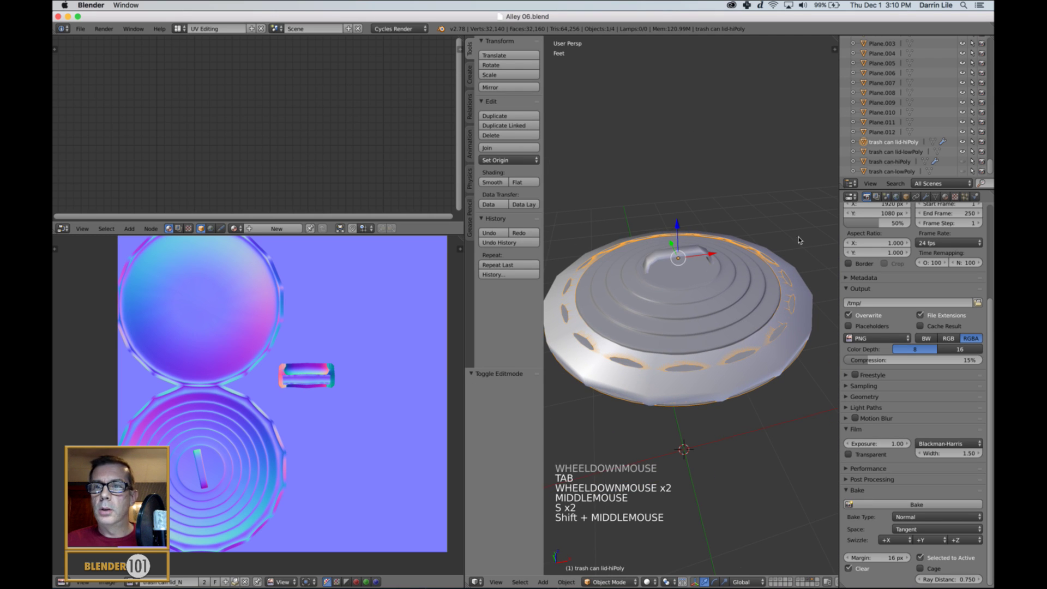
Step: Rebake the normal map from trash can lid-hiPoly to the active trash can lid-lowPoly and inspect the handle area
left_click(896, 142)
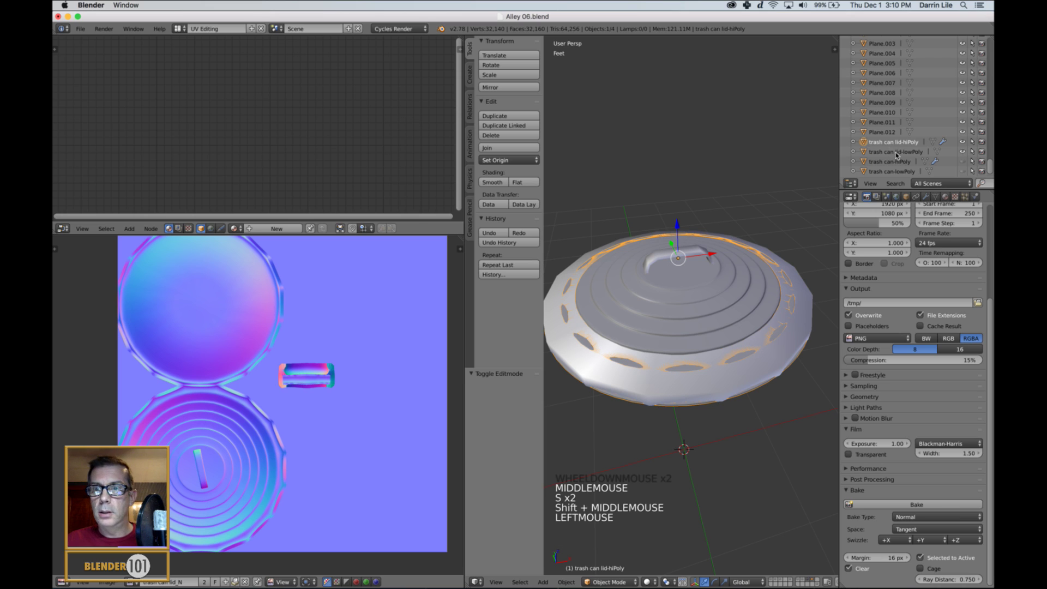
left_click(896, 152, "shift")
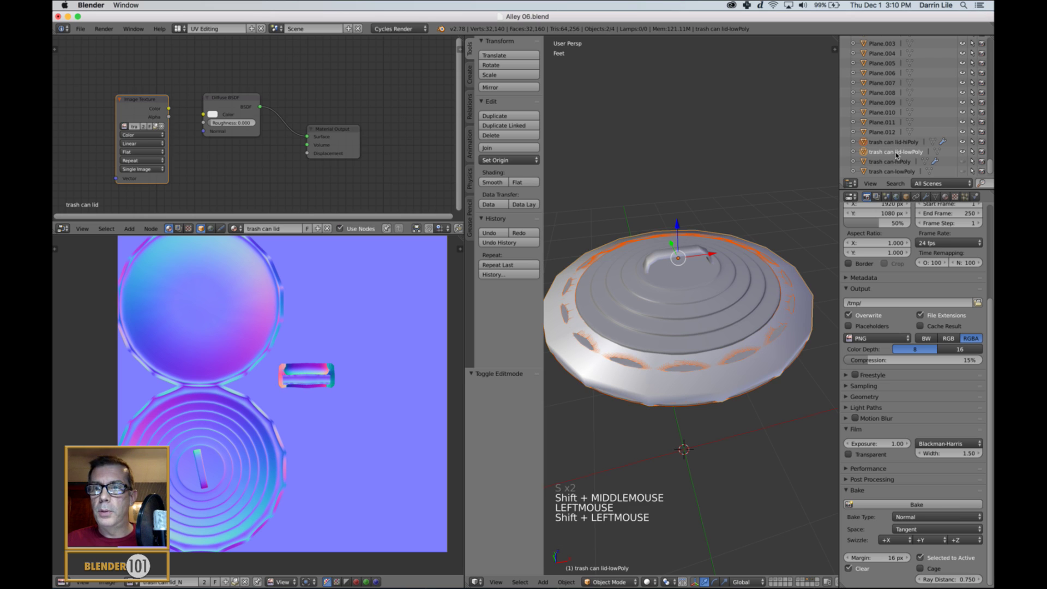
left_click(888, 505)
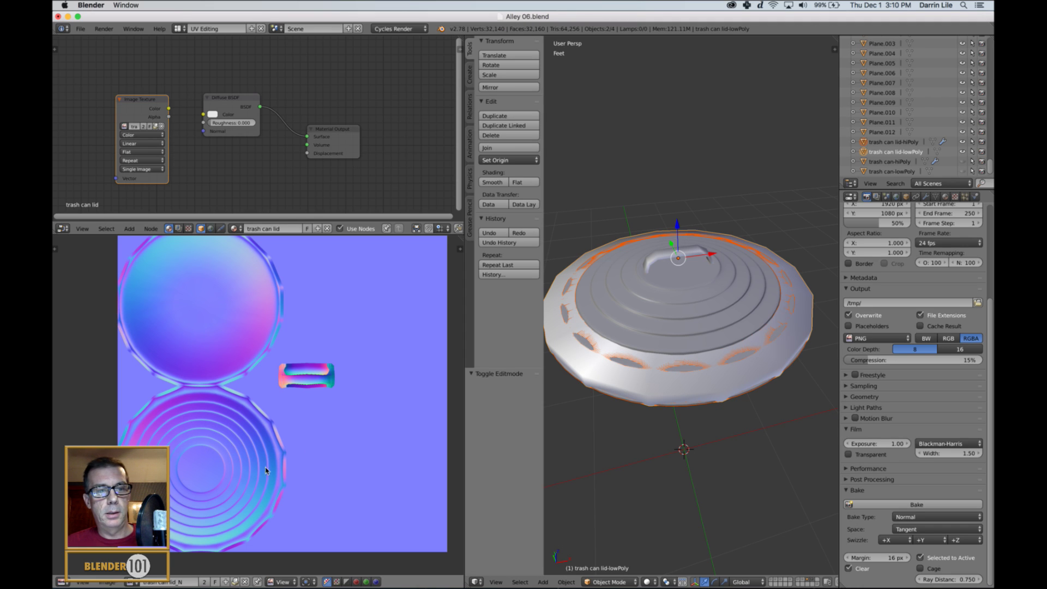
scroll(352, 443, "up", 3)
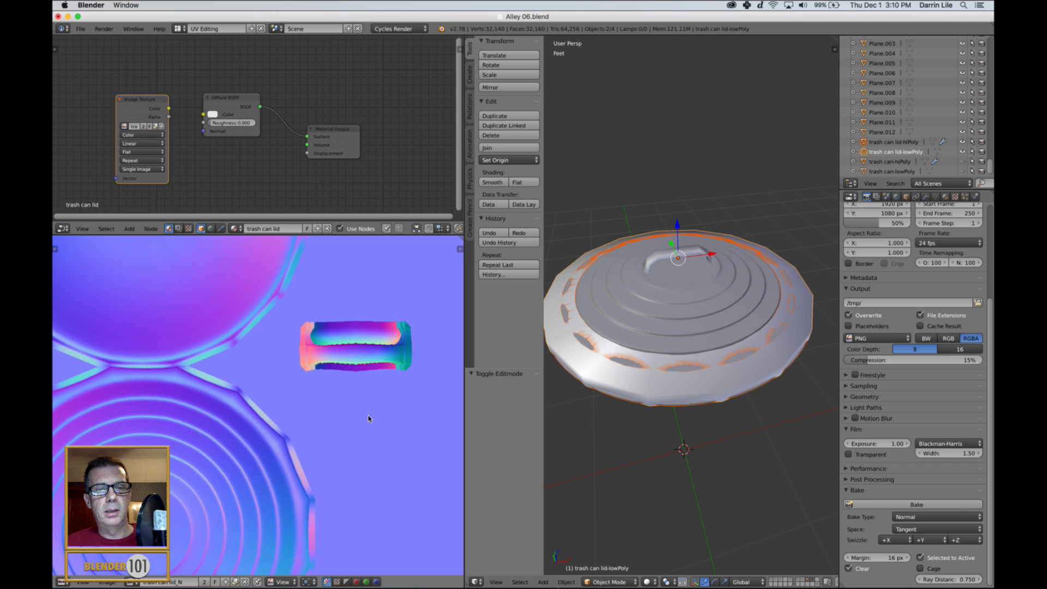
scroll(354, 400, "down", 3)
scroll(357, 409, "up", 1)
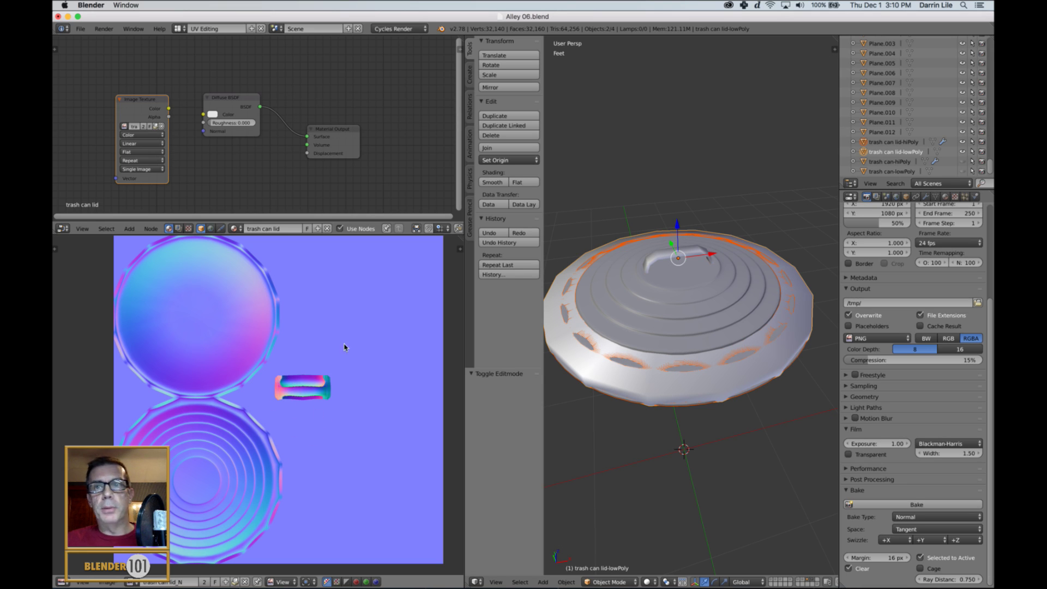
Step: Save the baked trash can lid_N image under its current name and switch to the Default screen layout
left_click(111, 583)
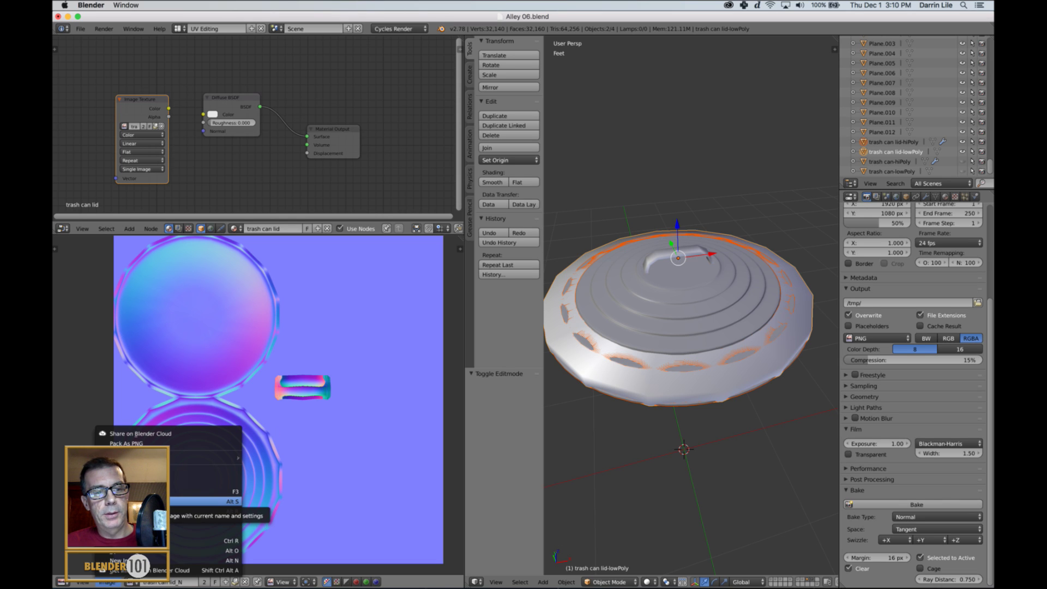
left_click(218, 501)
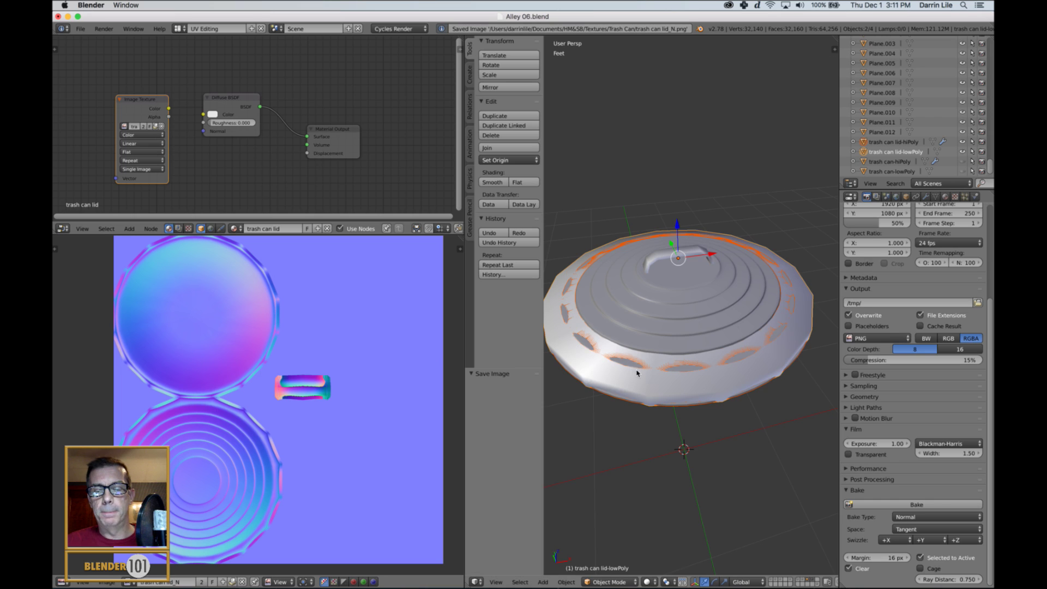
scroll(635, 374, "down", 3)
middle_click_drag(686, 406, 689, 389, "shift")
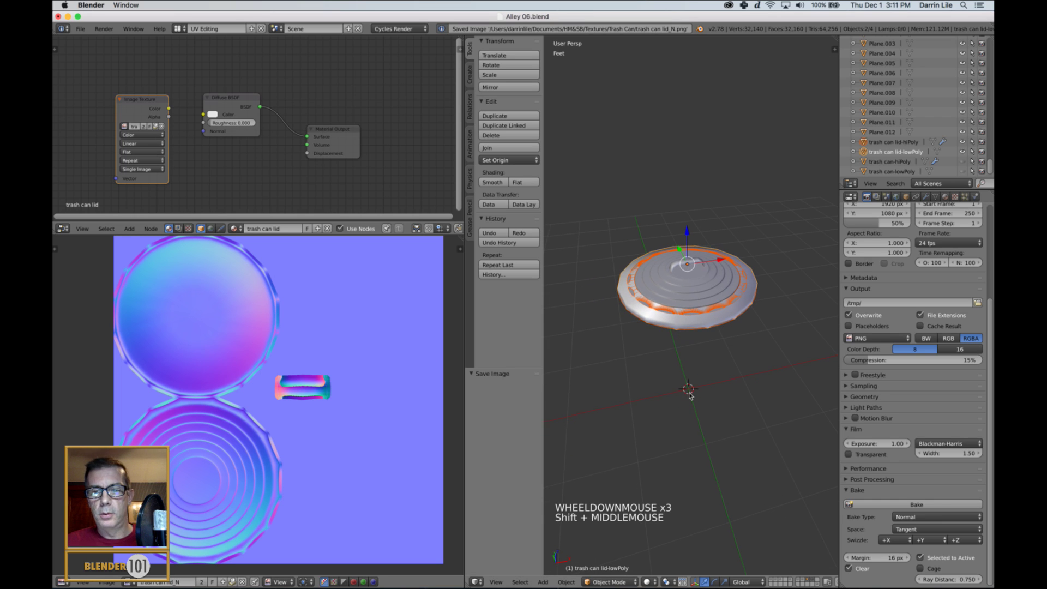
left_click(179, 29)
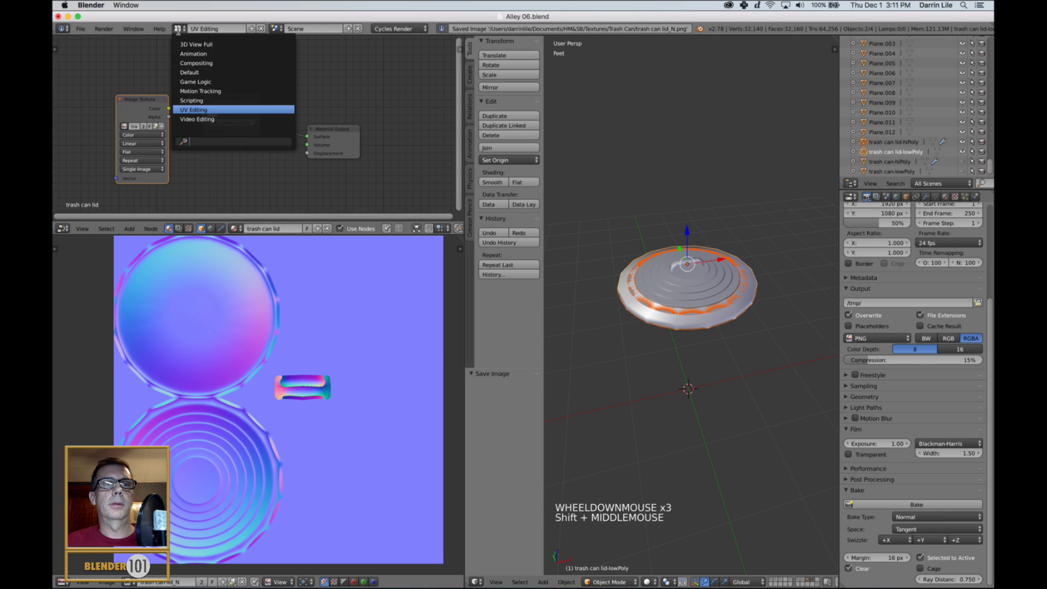
left_click(188, 72)
middle_click_drag(543, 237, 491, 379)
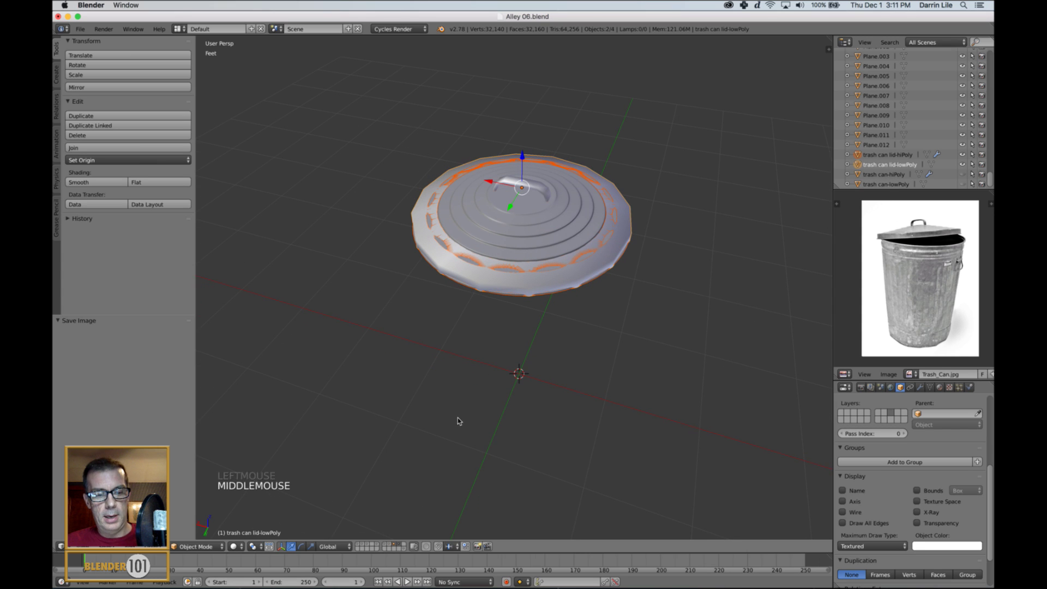
Step: Unhide all objects, show only the layer with the low-poly trash can and lid, and save the file
key("alt+h")
middle_click_drag(457, 419, 437, 503)
key("a")
left_click(397, 546)
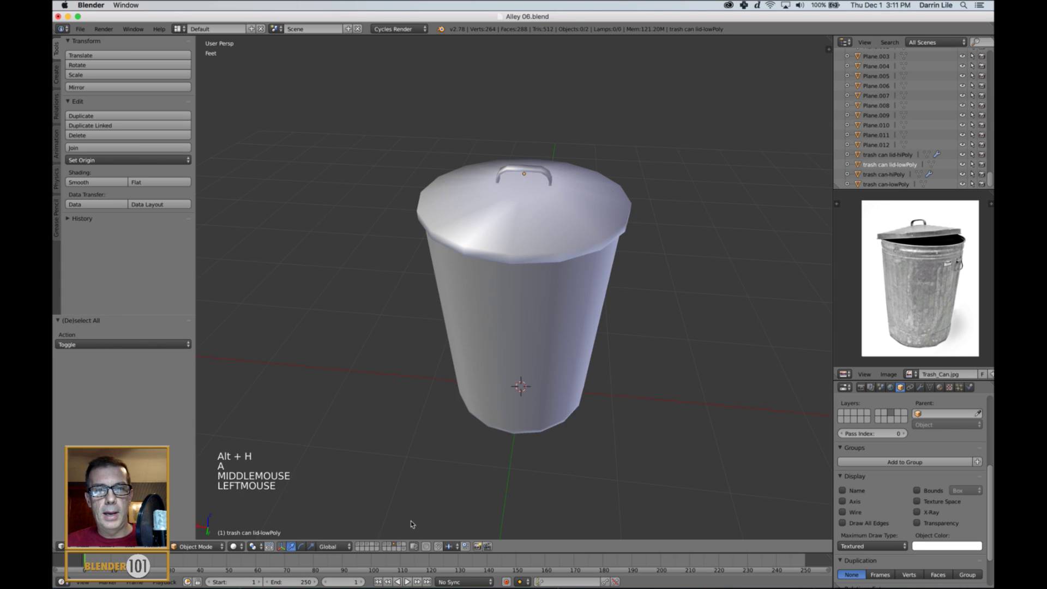
middle_click_drag(505, 396, 522, 387)
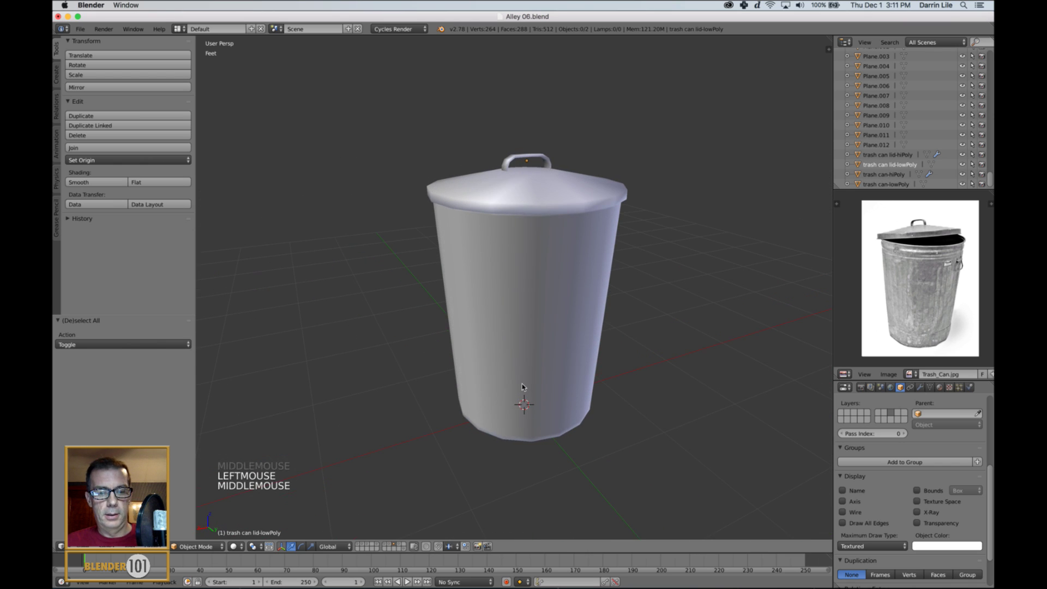
key("super+s")
left_click(522, 386)
Step: Lower only the handle of the low-poly lid by about 216 thou along Z so it meets the lid
middle_click_drag(596, 363, 635, 320, "shift")
scroll(602, 352, "up", 2)
scroll(627, 305, "up", 1)
right_click(554, 136)
middle_click_drag(553, 136, 513, 81)
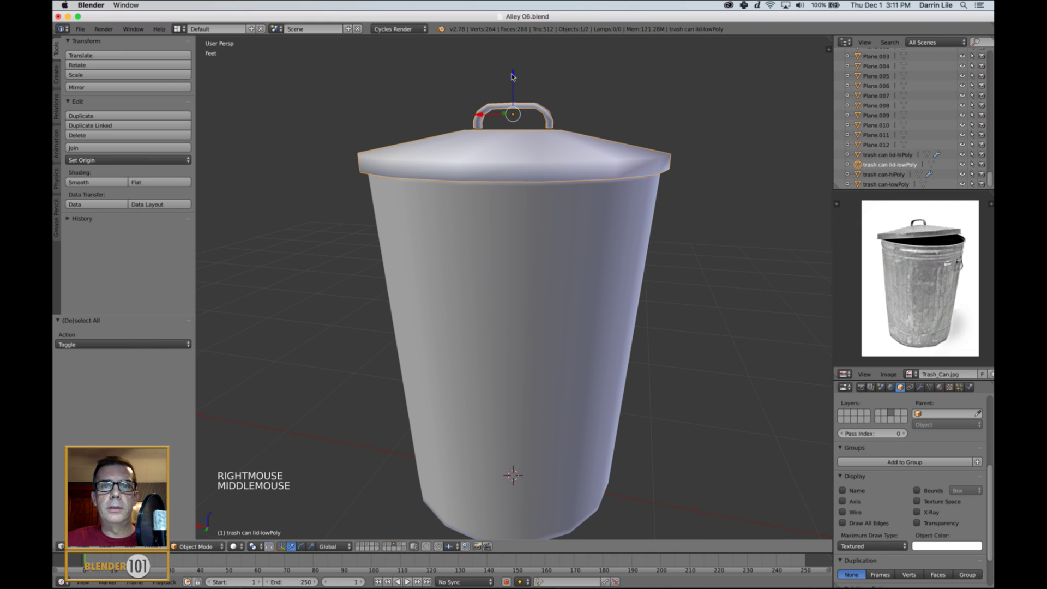
left_click_drag(512, 80, 542, 105)
key("super+z")
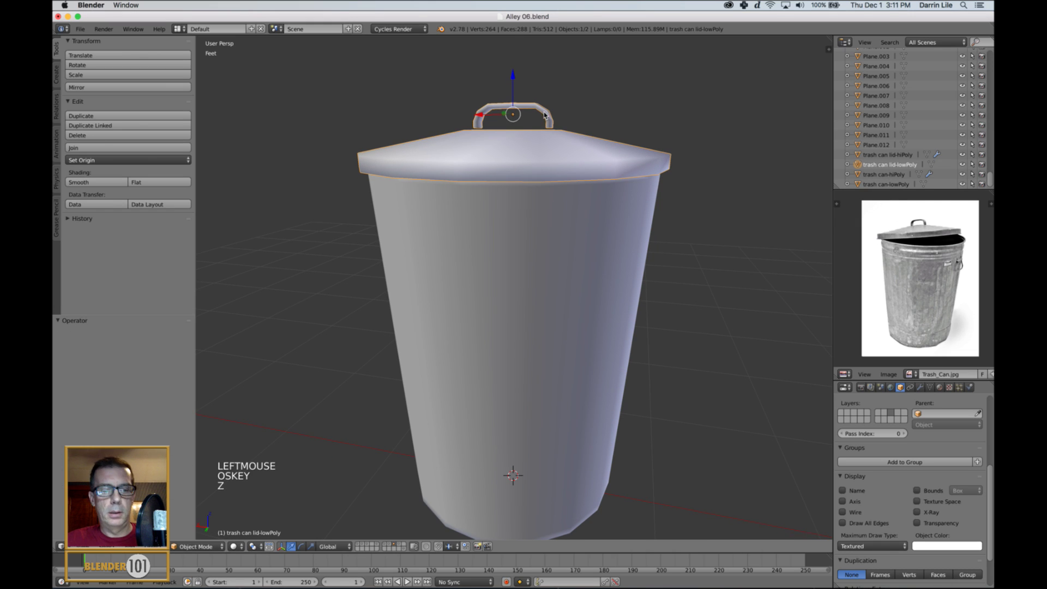
key("Tab")
key("l")
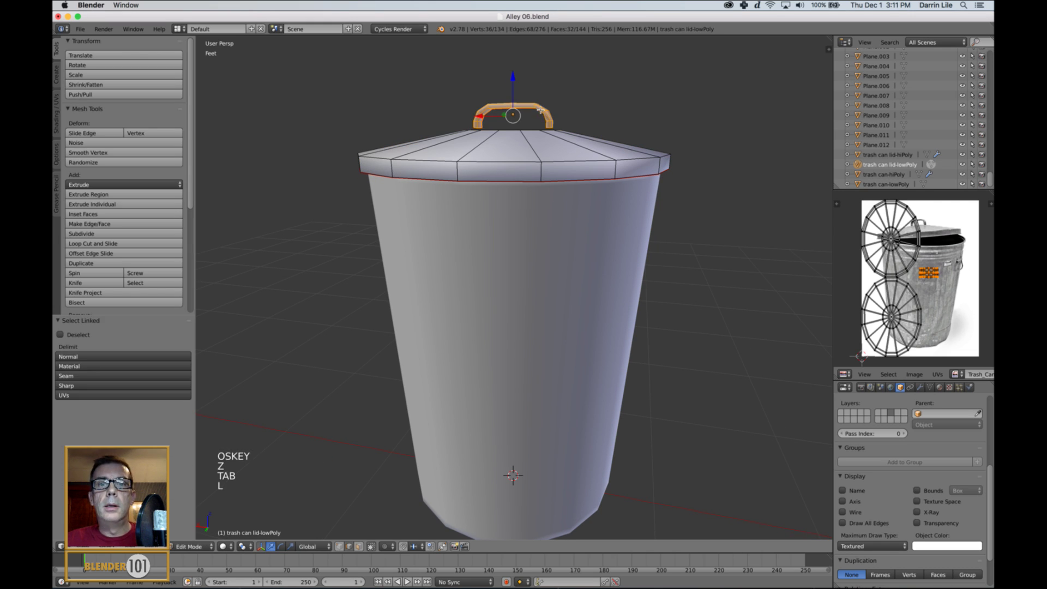
left_click_drag(514, 82, 524, 92)
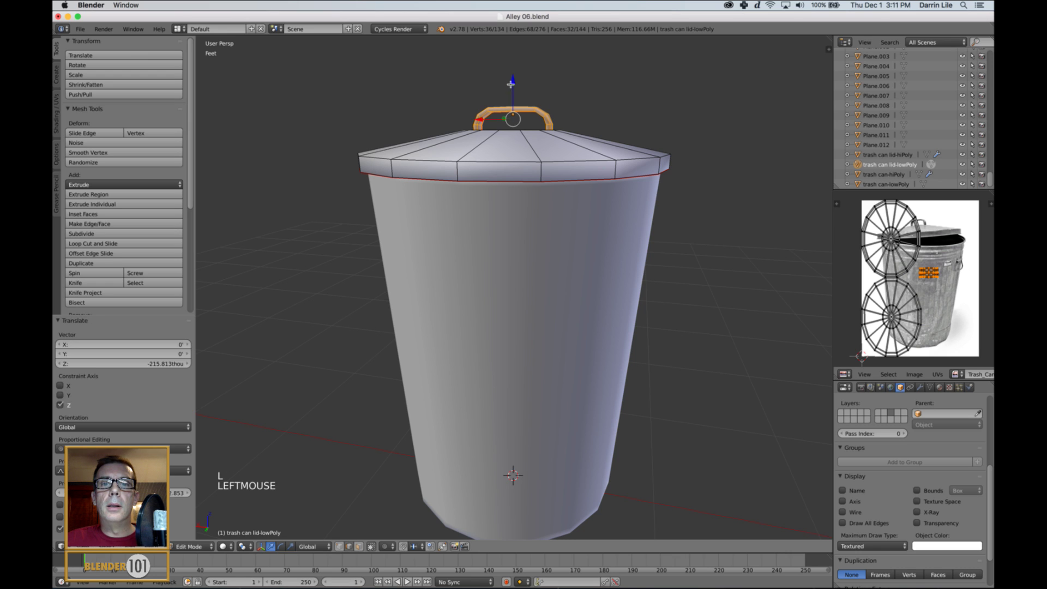
key("a")
key("Tab")
Step: Save the file with the lowered lid handle
scroll(586, 175, "down", 1)
middle_click_drag(586, 174, 627, 229)
key("s")
key("s")
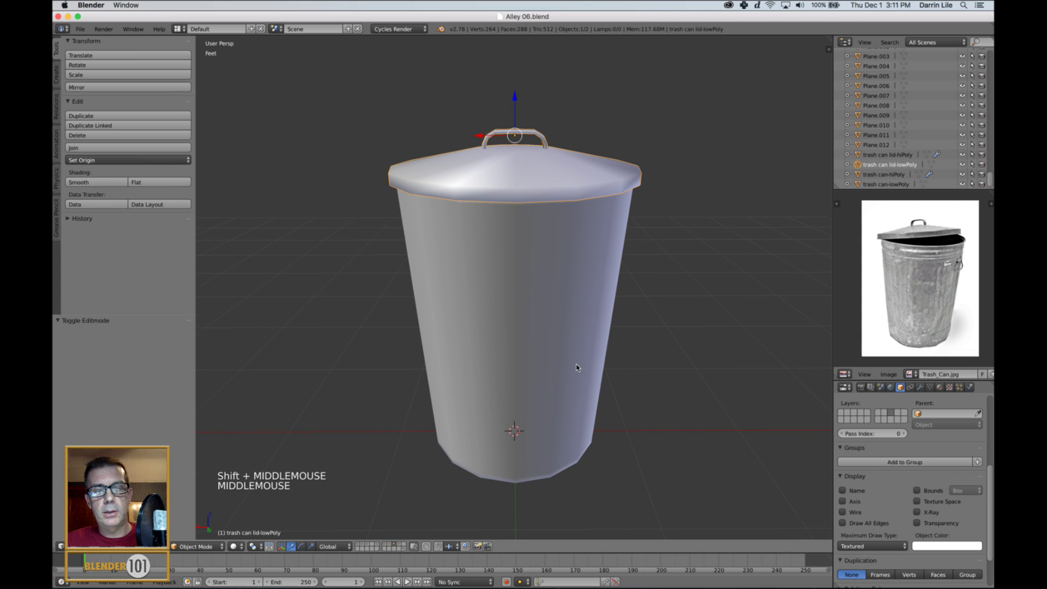
key("Tab")
key("Tab")
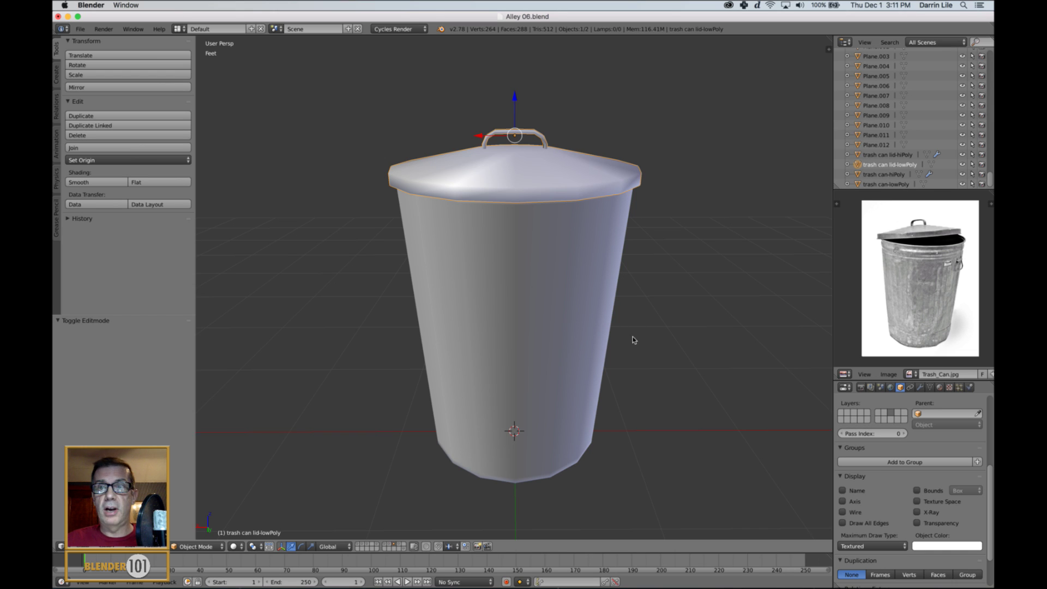
middle_click_drag(644, 350, 631, 326, "shift")
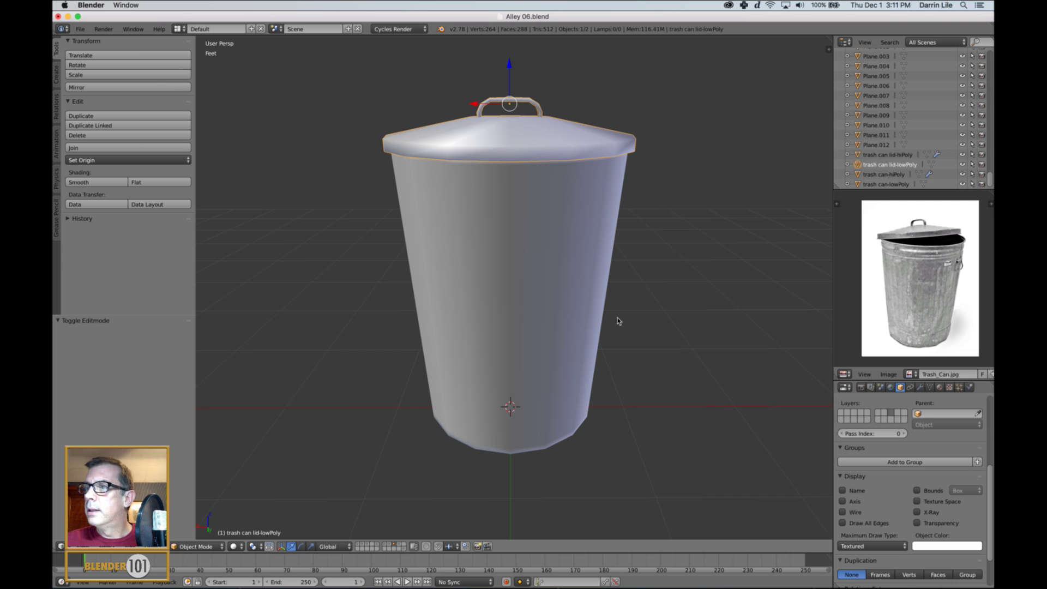
middle_click_drag(641, 294, 635, 297)
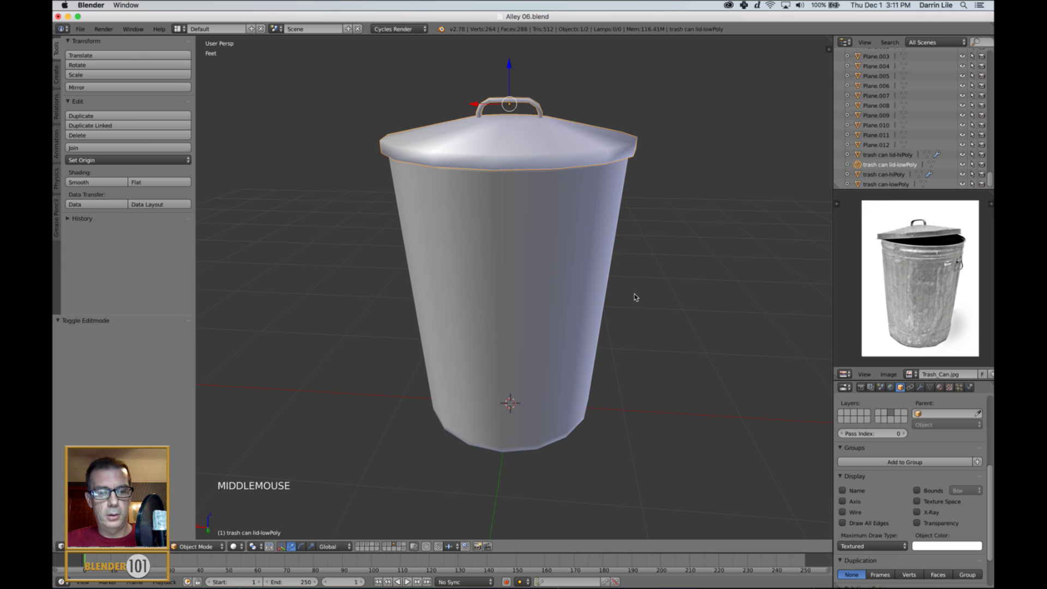
Step: Select both the low-poly trash can and its lid and start an FBX export
key("a")
key("a")
key("a")
left_click(83, 31)
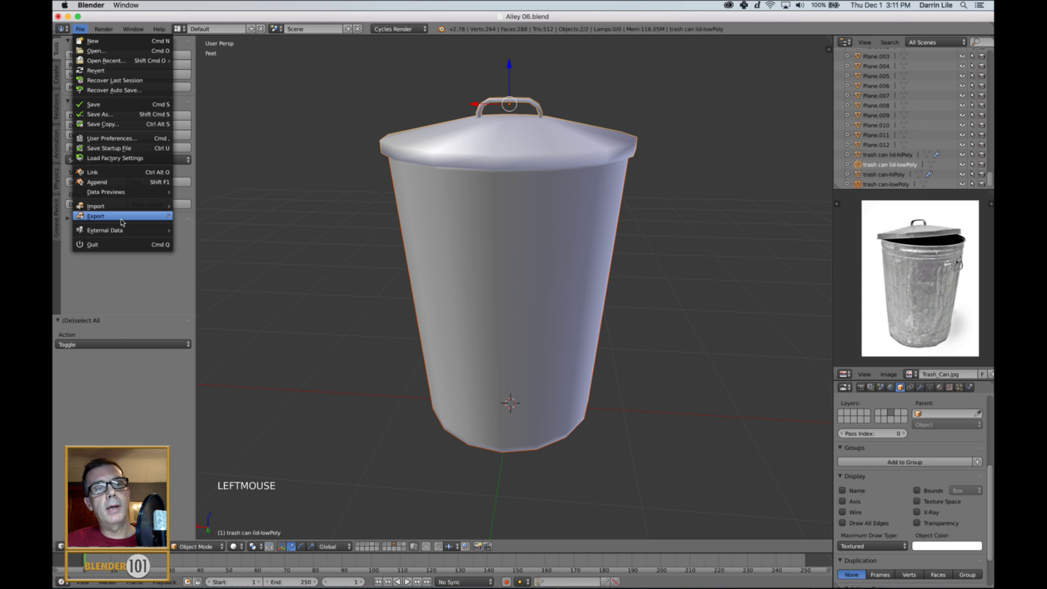
mouse_move(122, 220)
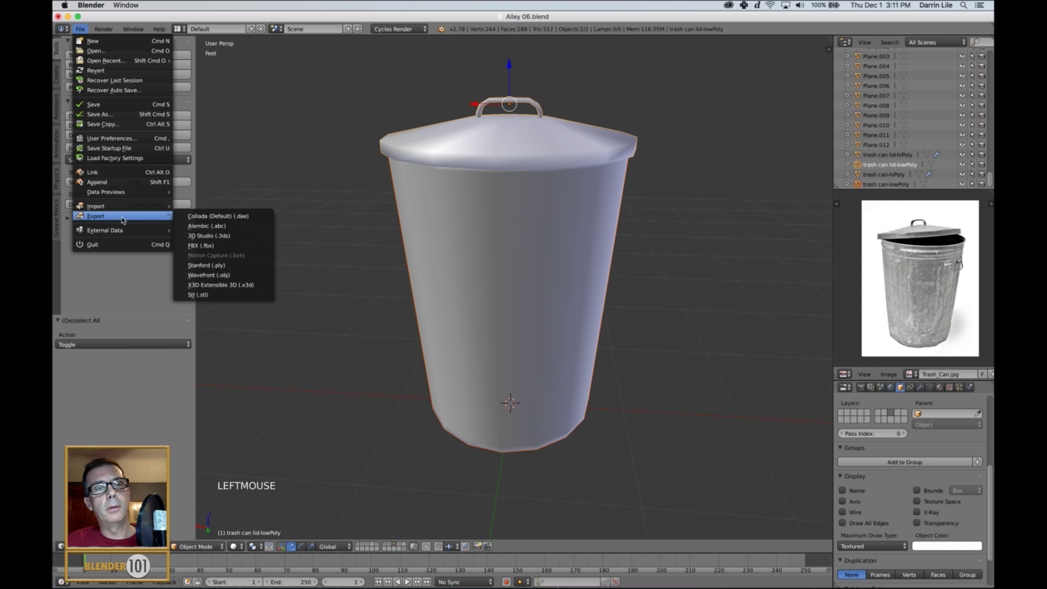
left_click(201, 246)
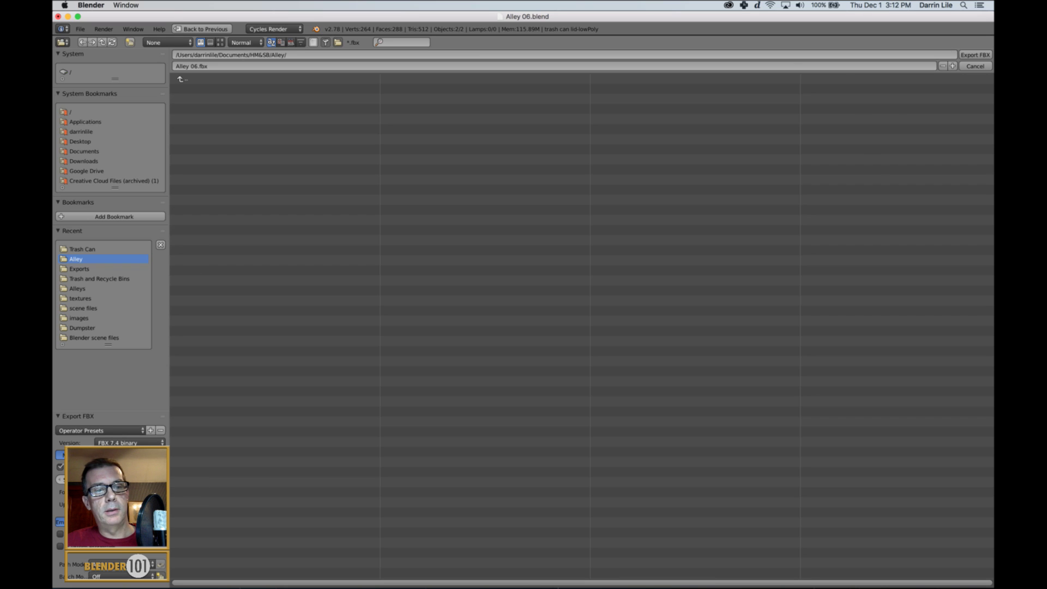
Step: Choose the Exports folder in HM&SB as the export destination and name the file trash can.fbx
left_click(308, 80)
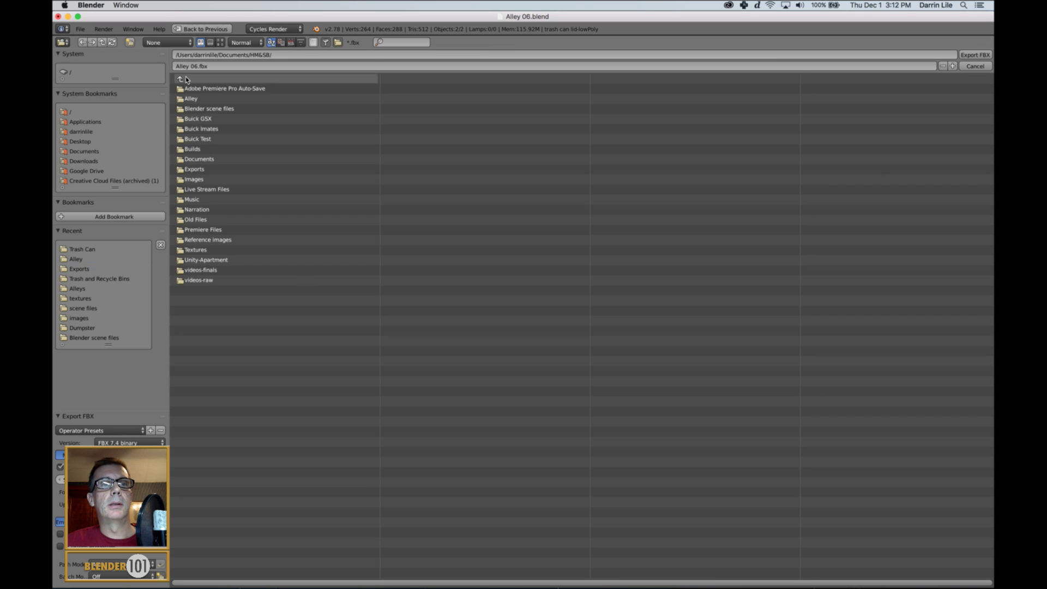
left_click(195, 169)
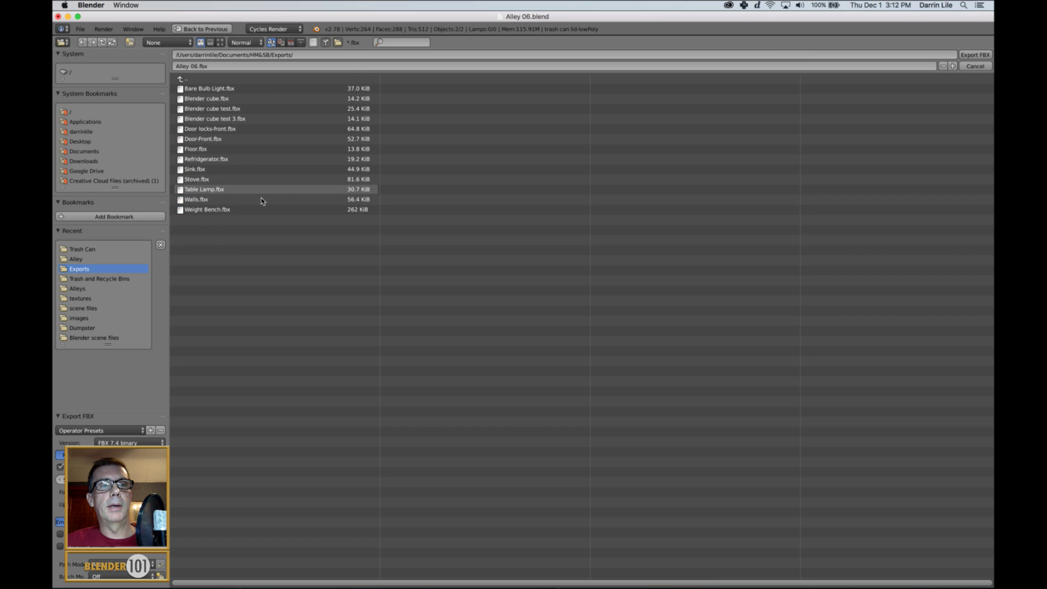
left_click(211, 67)
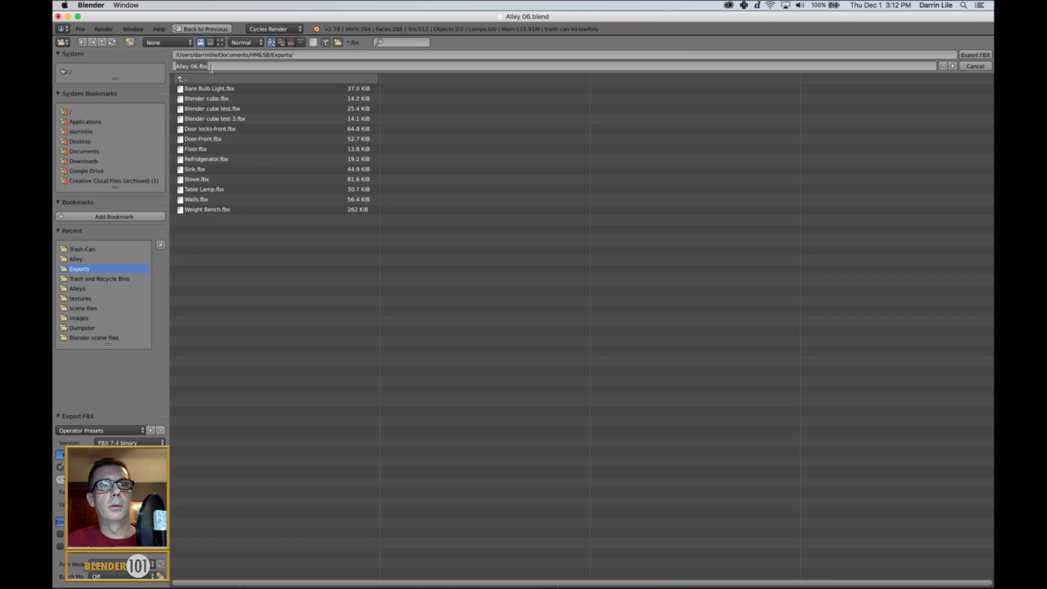
type("trash can")
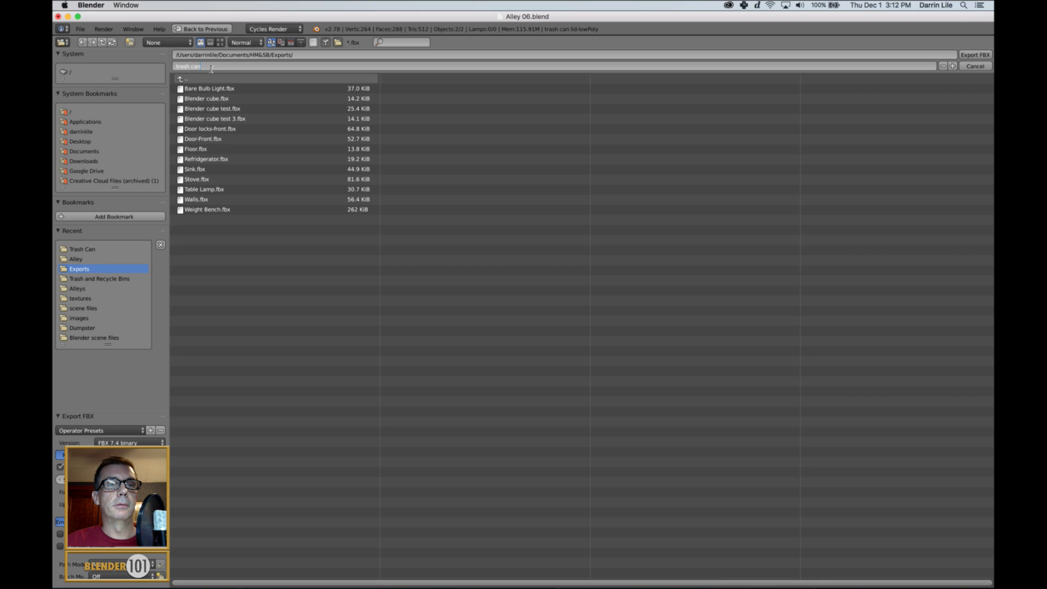
key("Return")
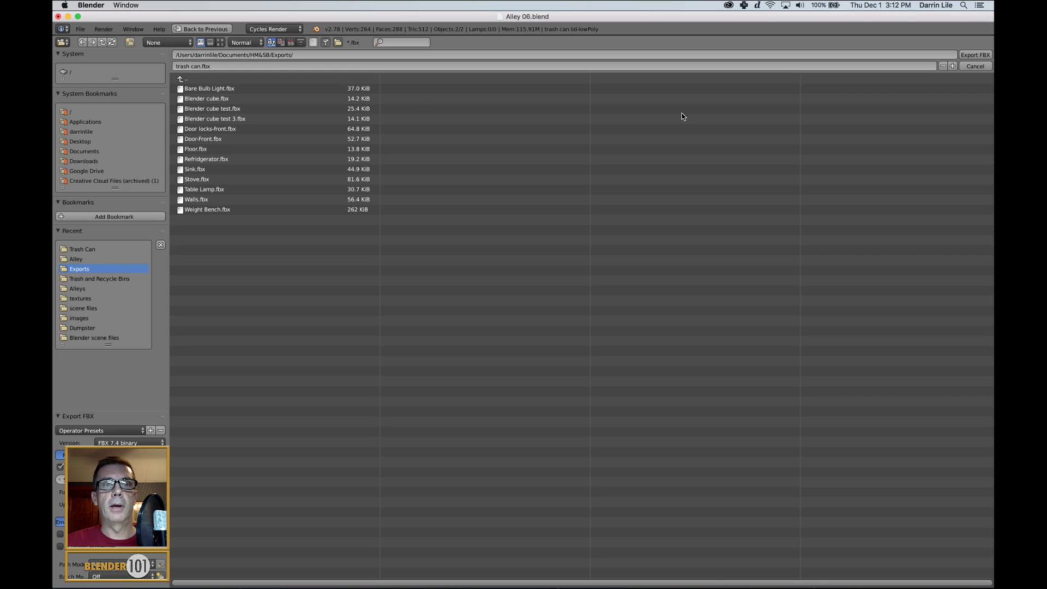
Step: Export the selected low-poly objects to trash can.fbx and save the scene file
left_click(971, 55)
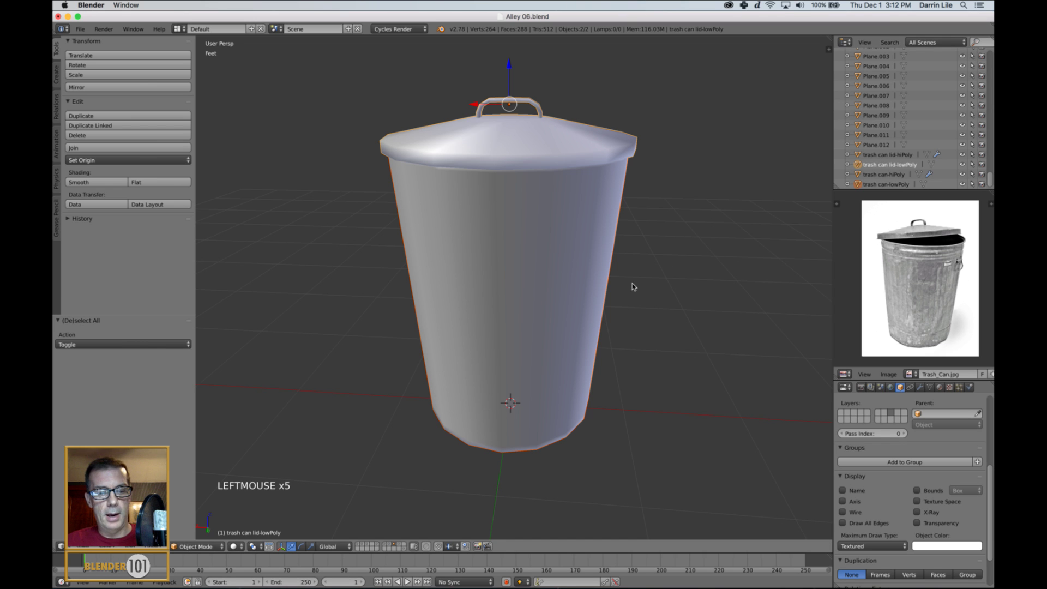
key("ctrl+s")
key("ctrl+s")
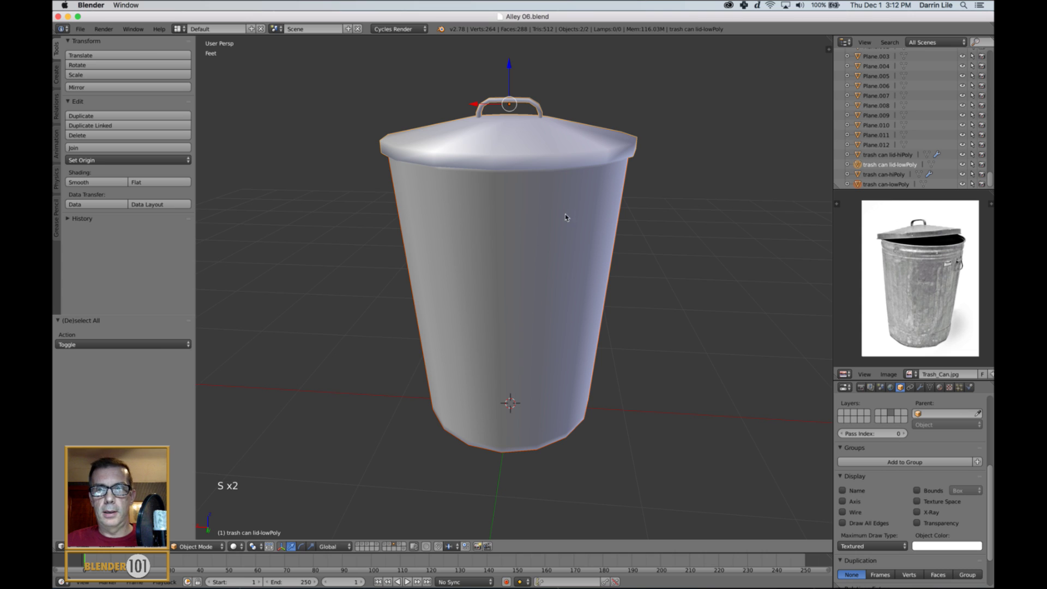
Step: Switch to Substance Painter 2 and start a new project using trash can.fbx from the HM&SB Exports folder as the mesh
mouse_move(556, 579)
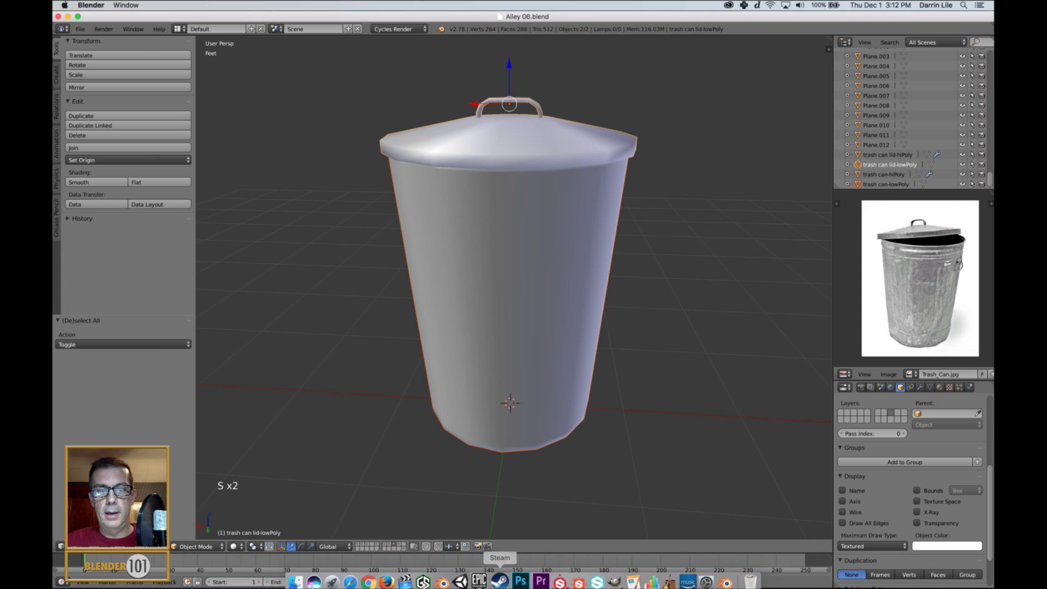
left_click(555, 578)
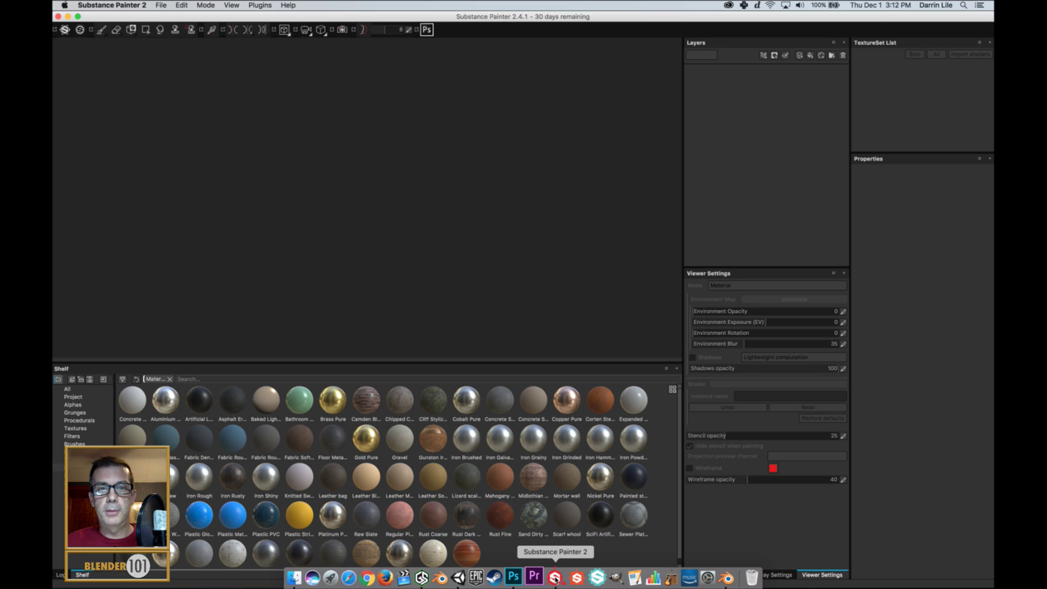
left_click(162, 5)
left_click(164, 17)
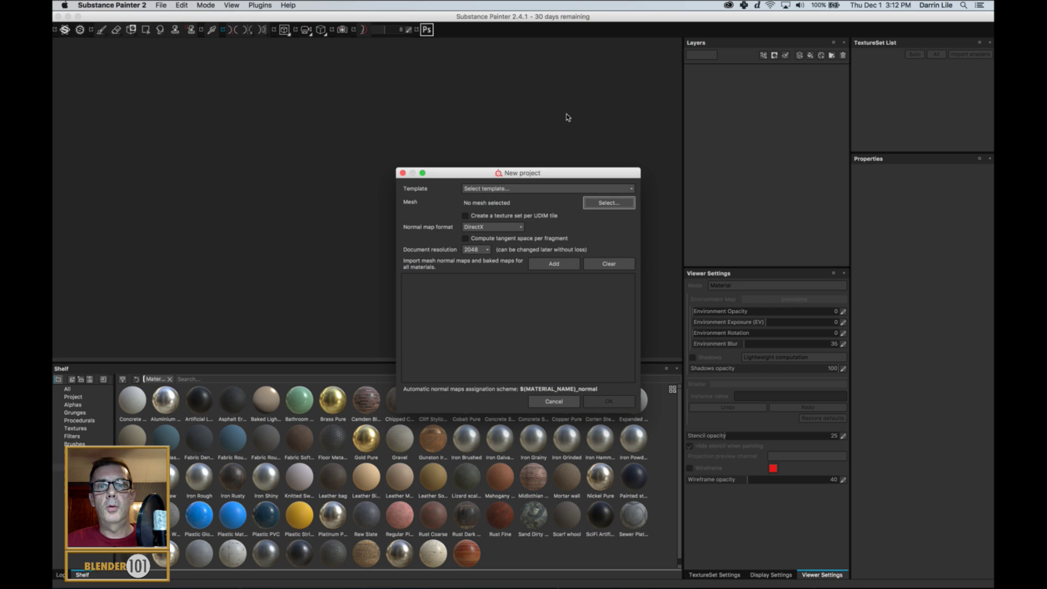
left_click(596, 204)
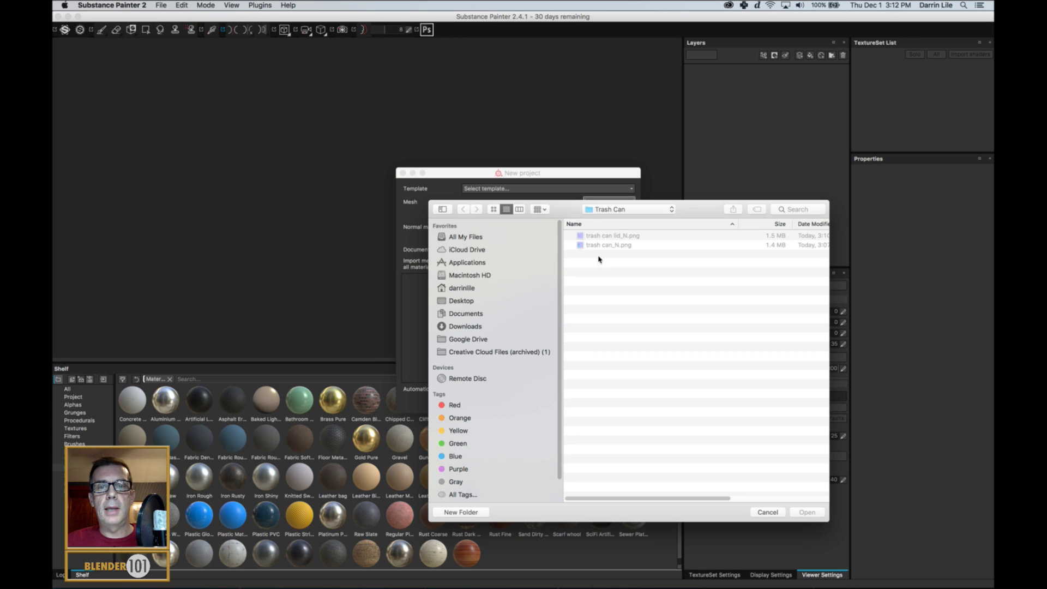
left_click_drag(560, 216, 505, 178)
left_click(424, 271)
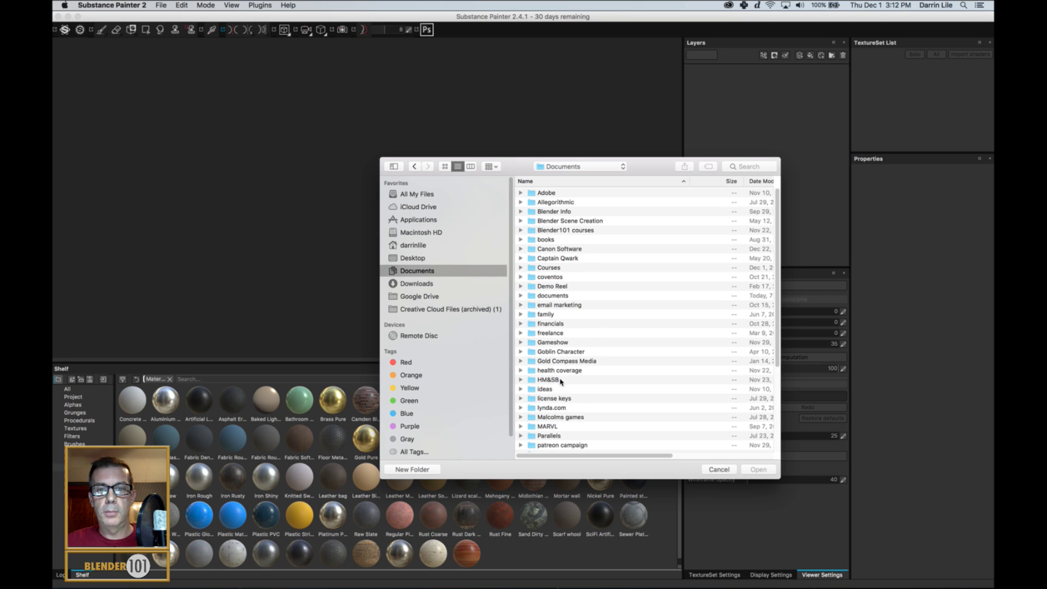
double_click(560, 380)
double_click(561, 268)
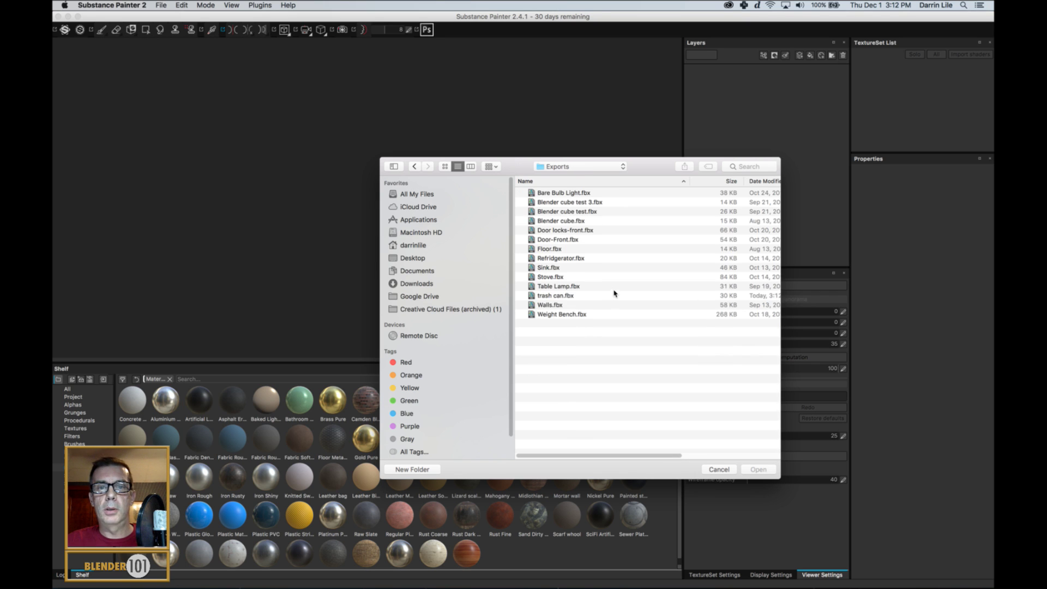
double_click(556, 296)
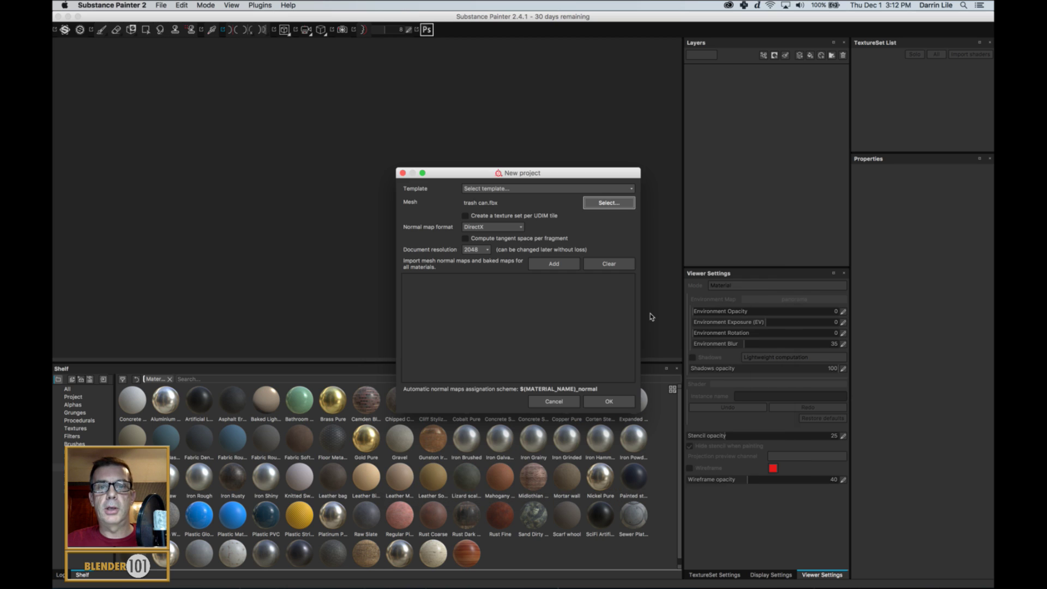
Step: Add trash can lid_N.png and trash can_N.png from the HM&SB Textures/Trash Can folder to the new project and create it
left_click_drag(572, 179, 558, 136)
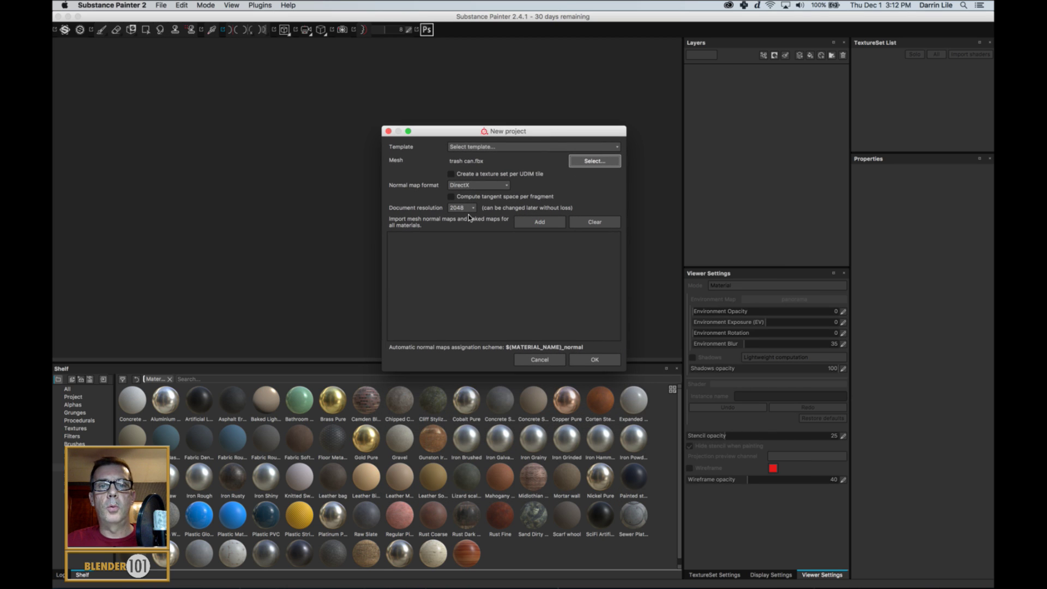
left_click(538, 224)
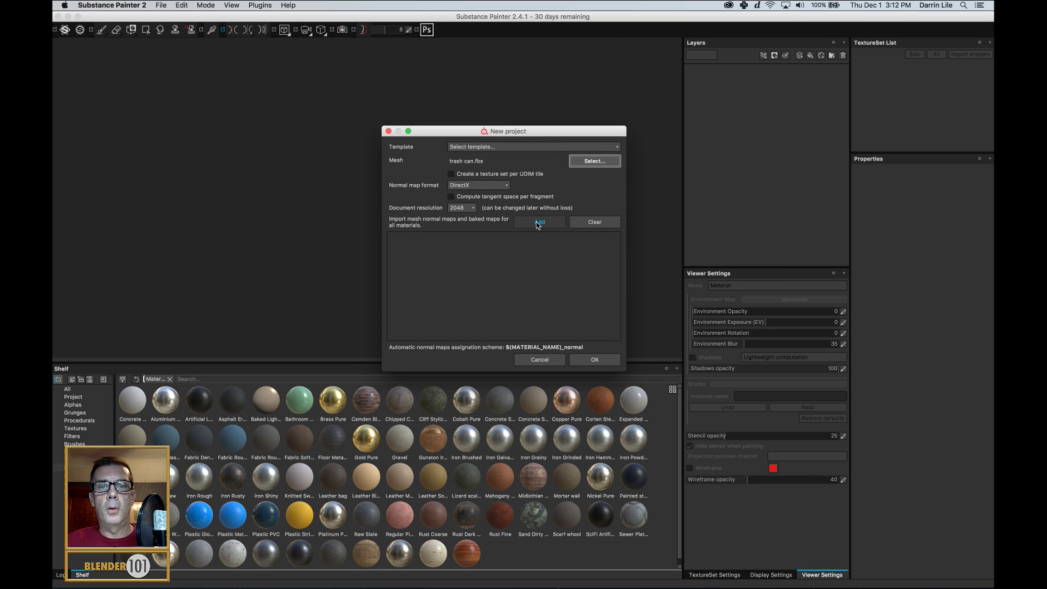
left_click(611, 166)
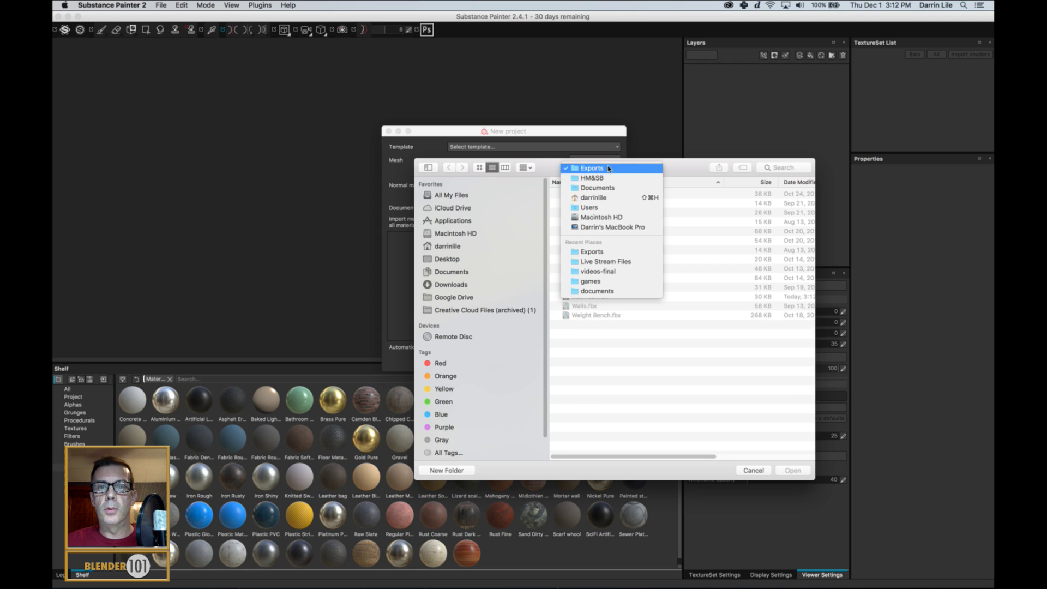
left_click(604, 178)
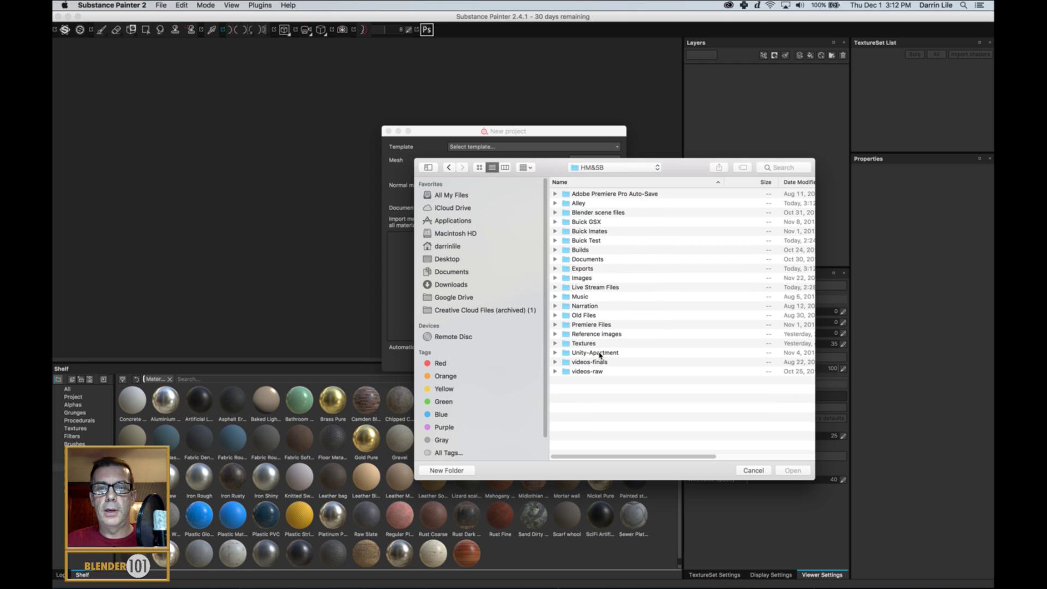
double_click(584, 344)
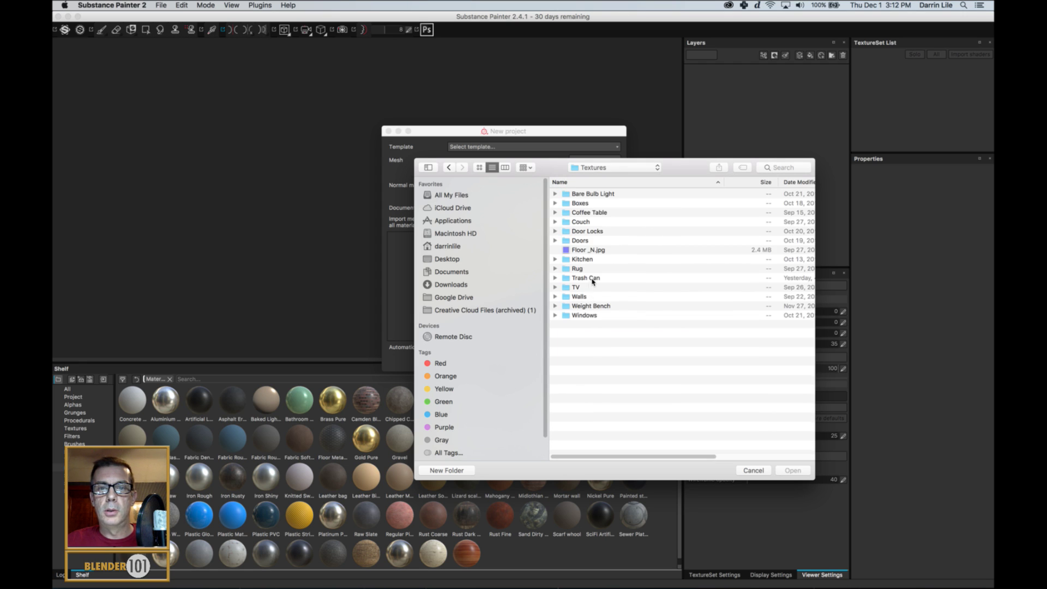
double_click(586, 278)
left_click(593, 194)
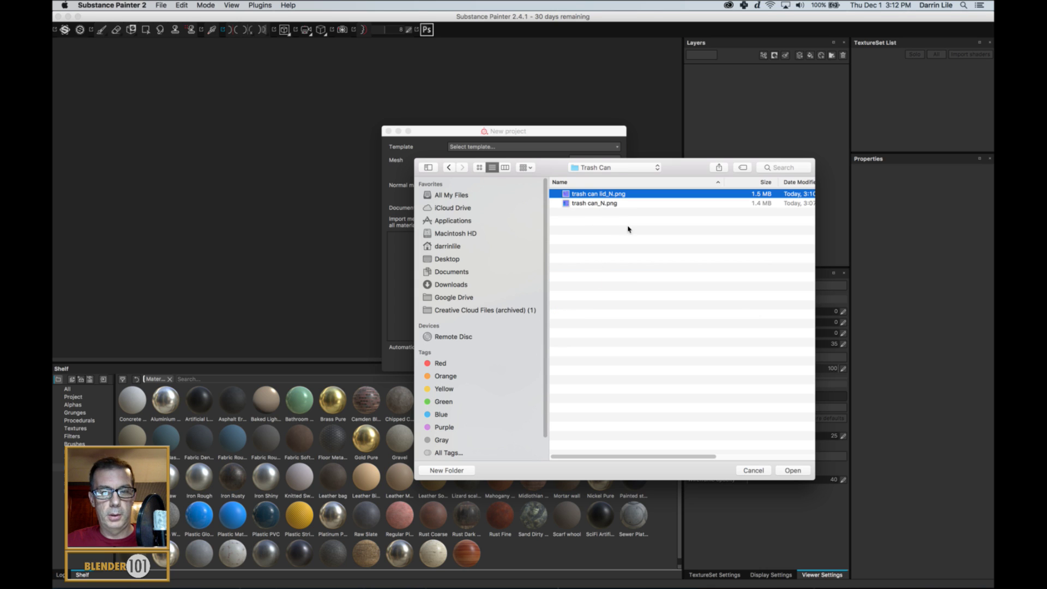
left_click(609, 205, "shift")
left_click(799, 472)
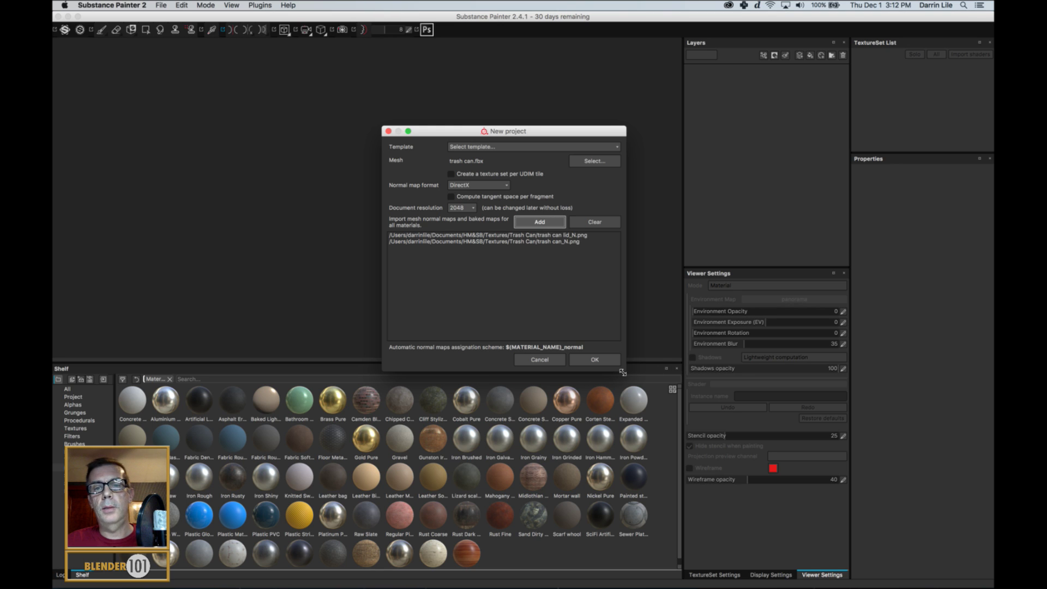
left_click(594, 360)
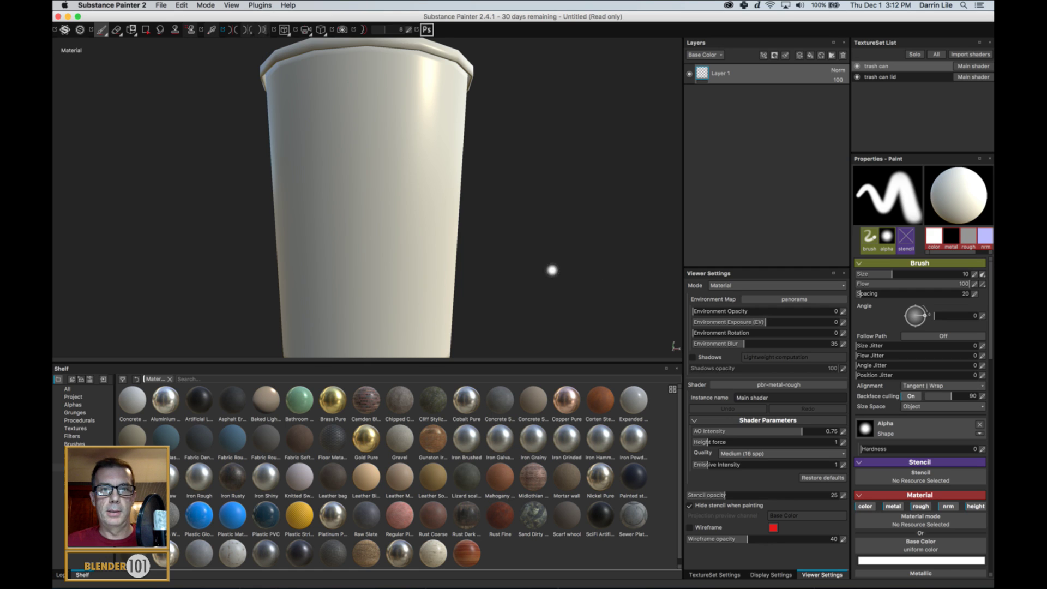
Step: Assign trash can_N as the normal map of the trash can texture set
right_click_drag(552, 271, 508, 192, "alt")
left_click_drag(508, 191, 485, 227, "alt")
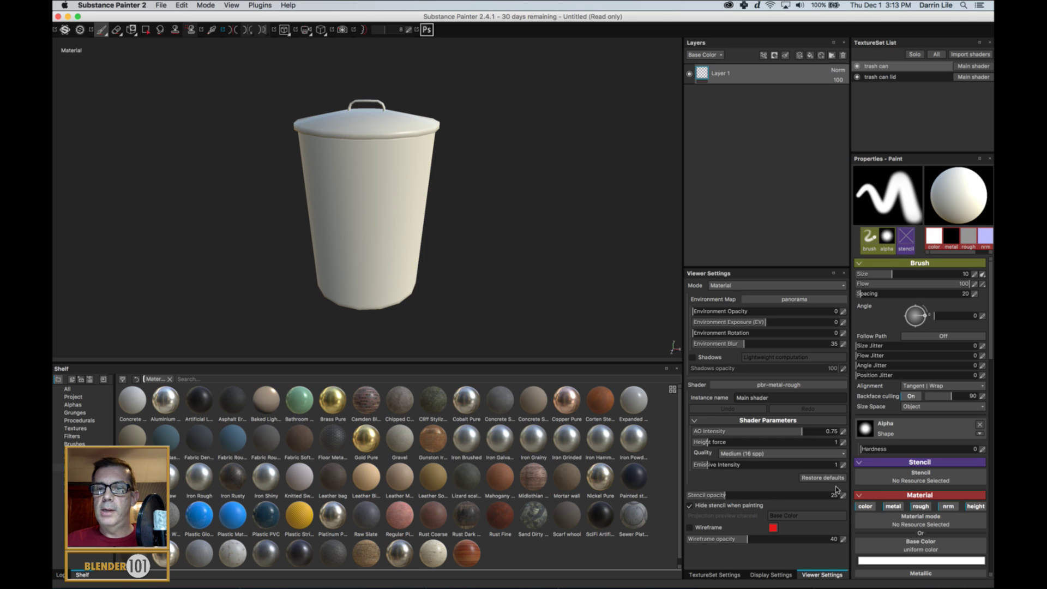
left_click(716, 576)
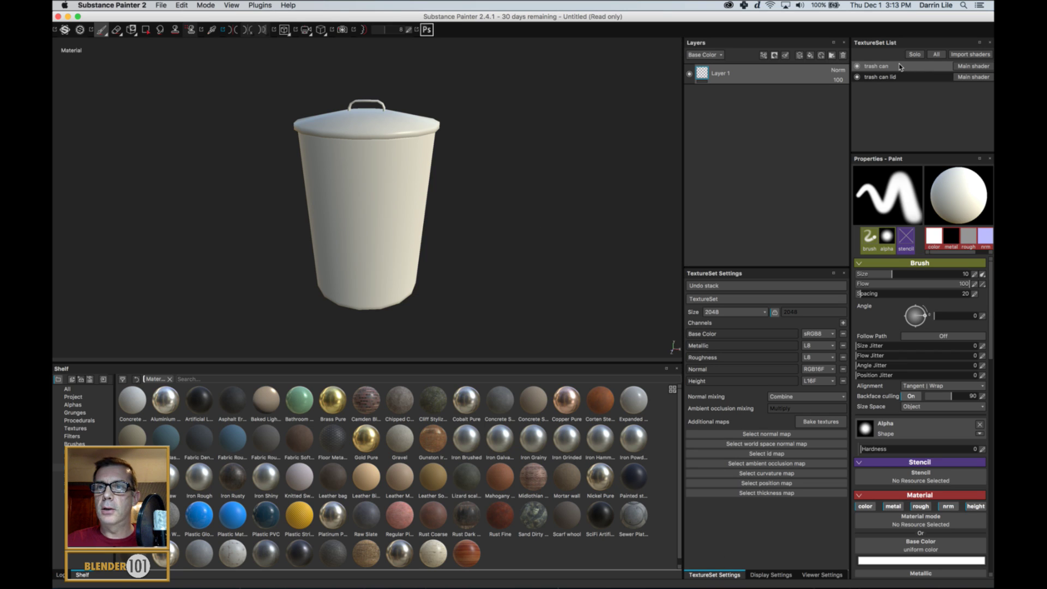
left_click(764, 434)
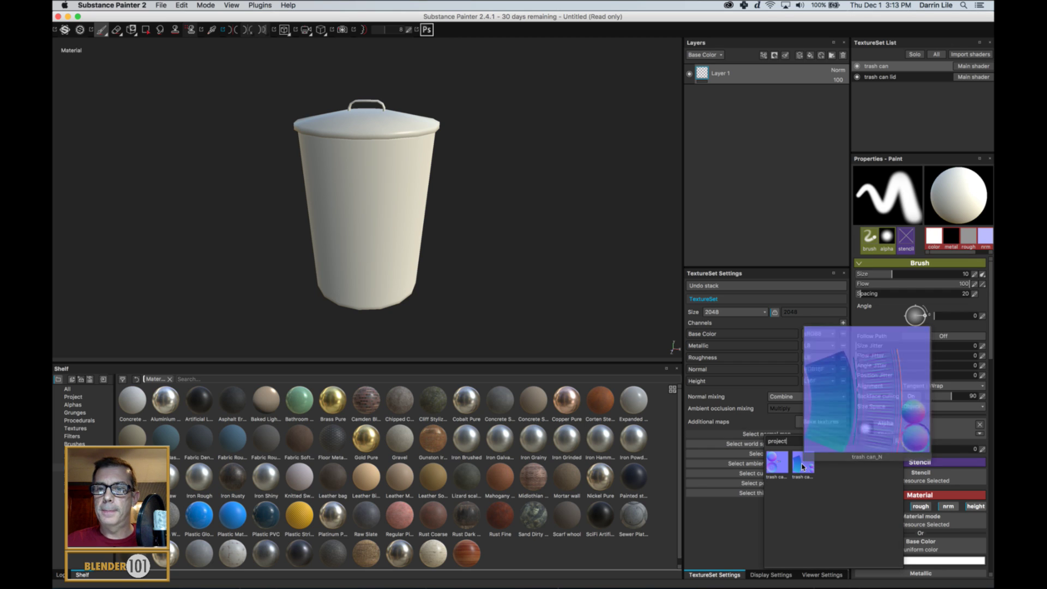
left_click(802, 467)
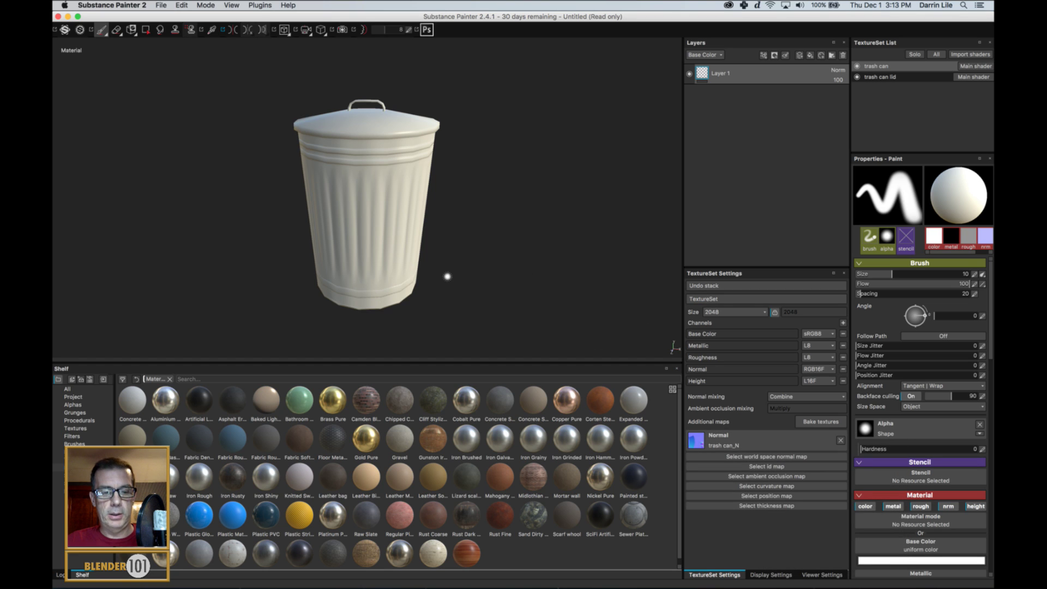
mouse_move(417, 292)
left_mouse_down("alt")
mouse_move(525, 243)
mouse_move(603, 246)
mouse_move(586, 294)
mouse_move(538, 294)
mouse_move(433, 168)
mouse_move(427, 279)
mouse_move(416, 284)
mouse_move(435, 283)
mouse_move(465, 255)
mouse_move(474, 323)
mouse_move(472, 274)
left_mouse_up("alt")
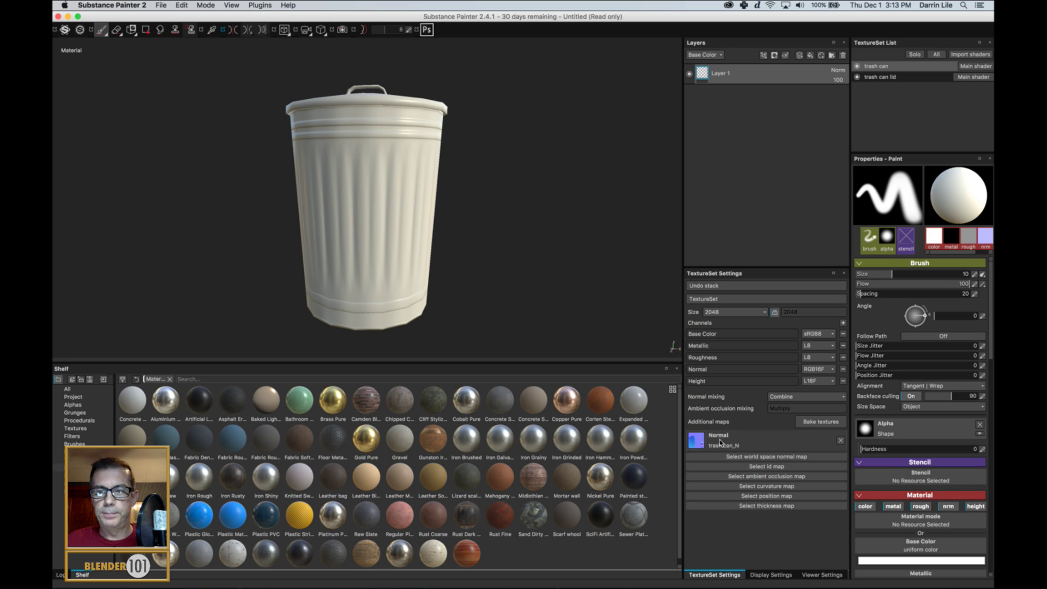
Step: Bake the trash can's additional maps without the Normal map, with the ID color source set to Material Color
left_click(820, 422)
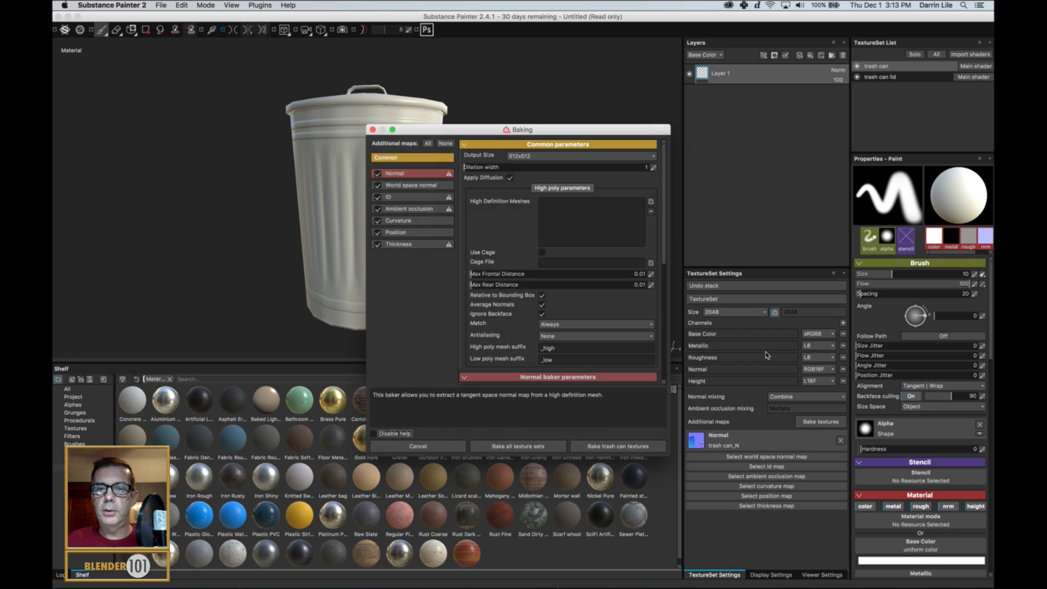
left_click(421, 173)
left_click(377, 174)
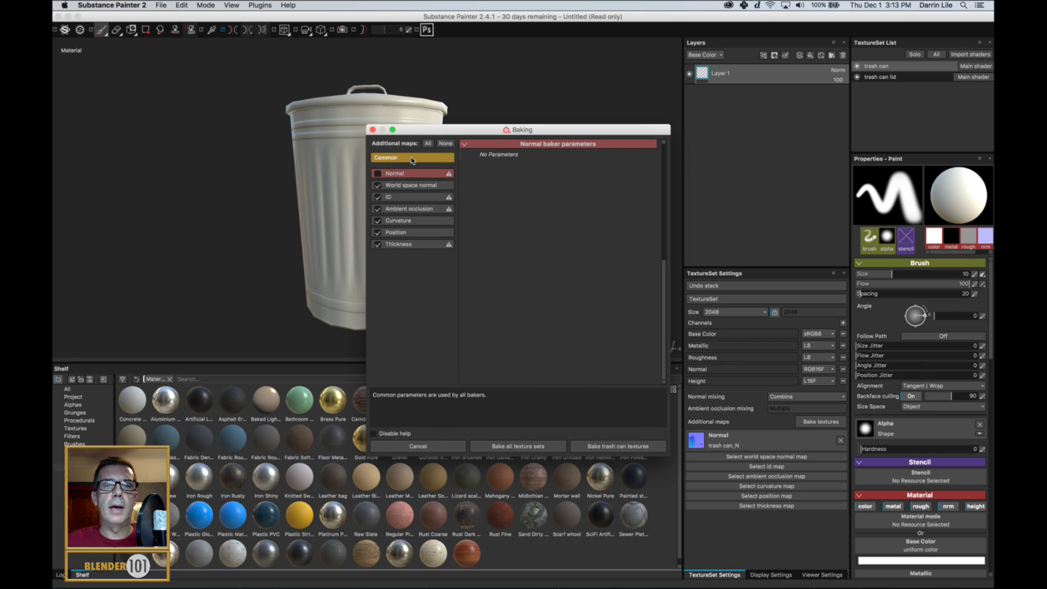
left_click(411, 199)
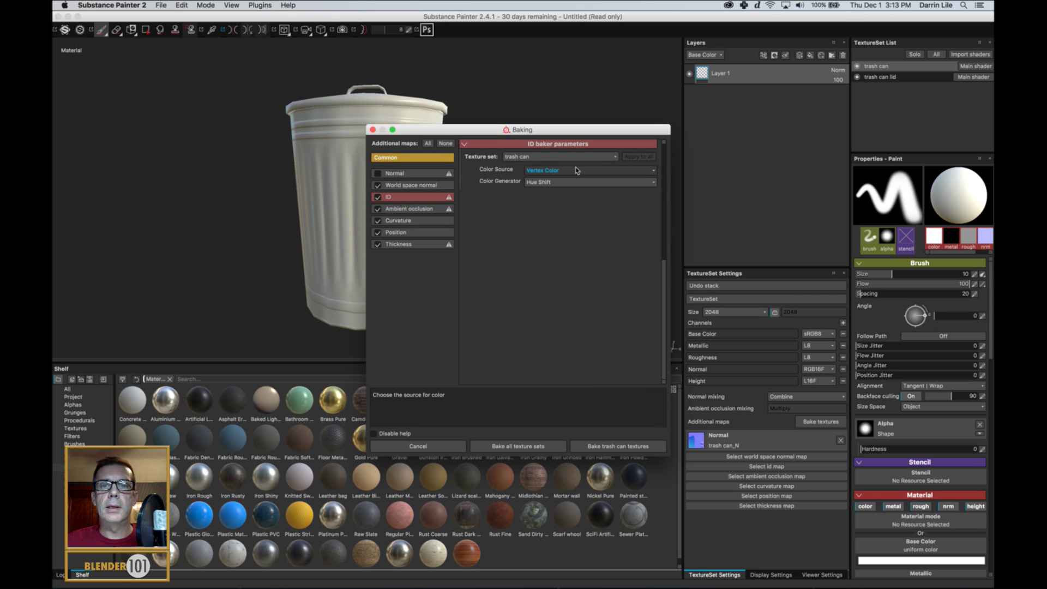
left_click(574, 169)
left_click(559, 187)
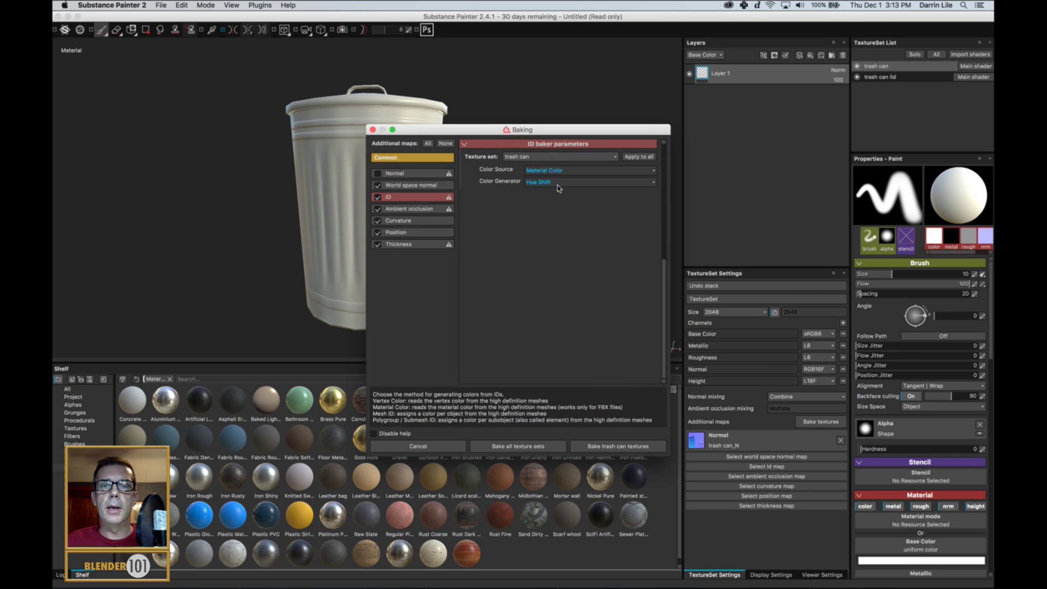
left_click(623, 447)
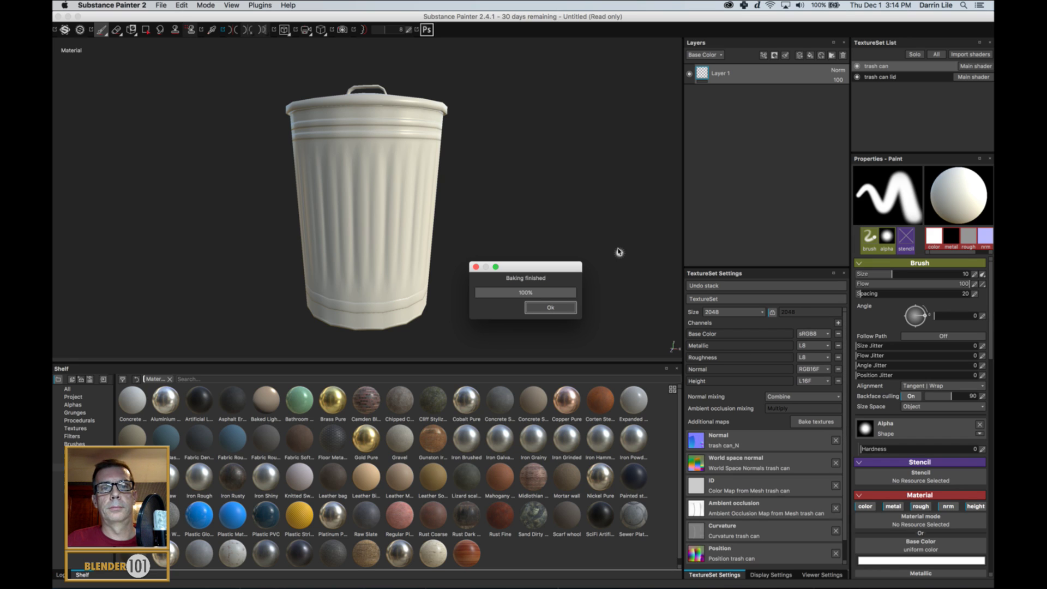
key("Return")
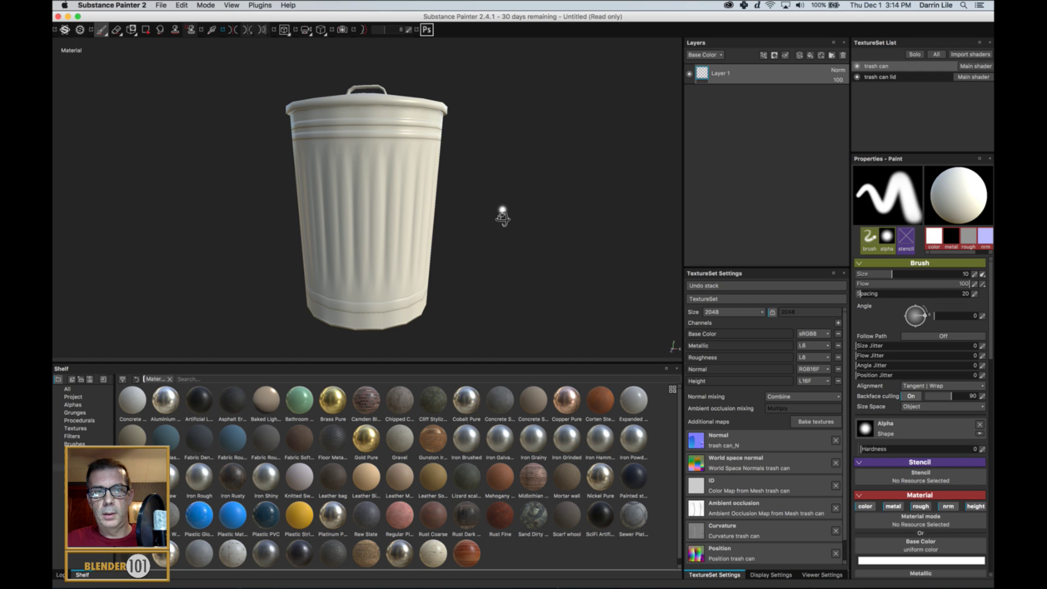
Step: Assign trash can lid_N as the normal map of the trash can lid texture set
left_click(904, 78)
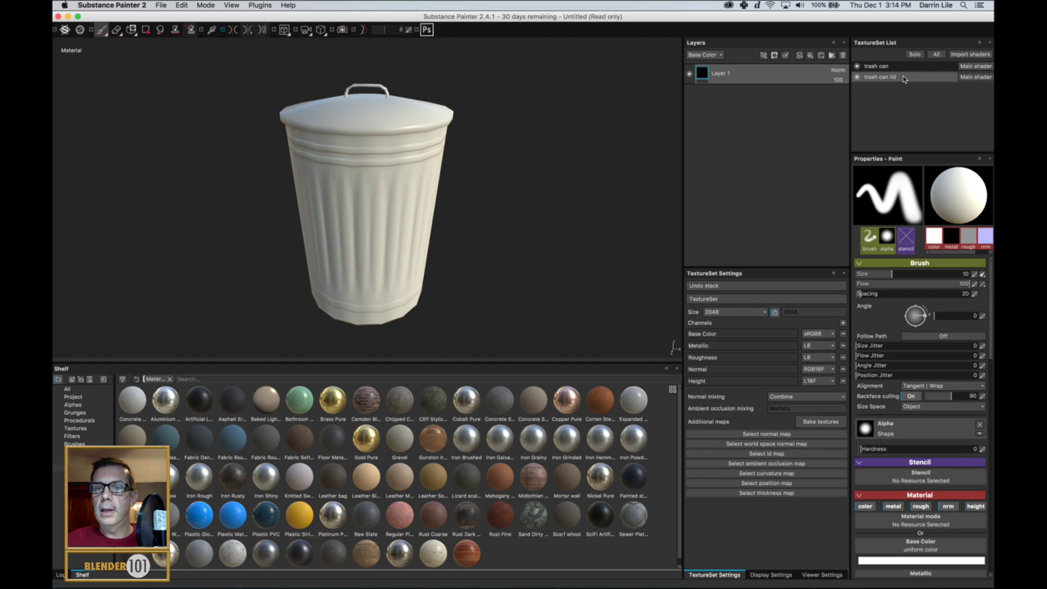
left_click(758, 435)
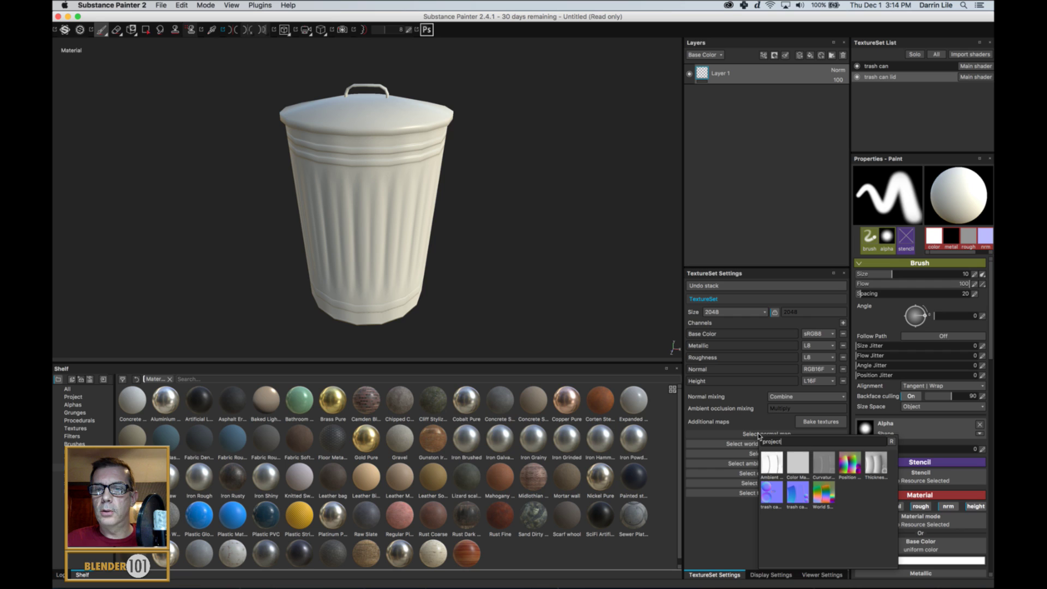
left_click(770, 495)
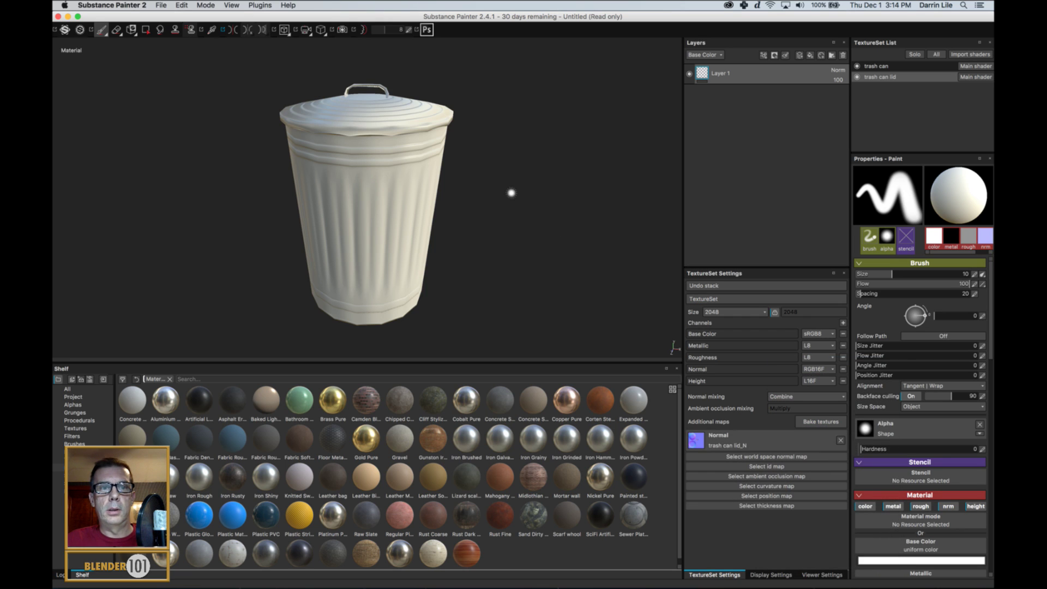
left_click_drag(510, 192, 545, 121, "alt")
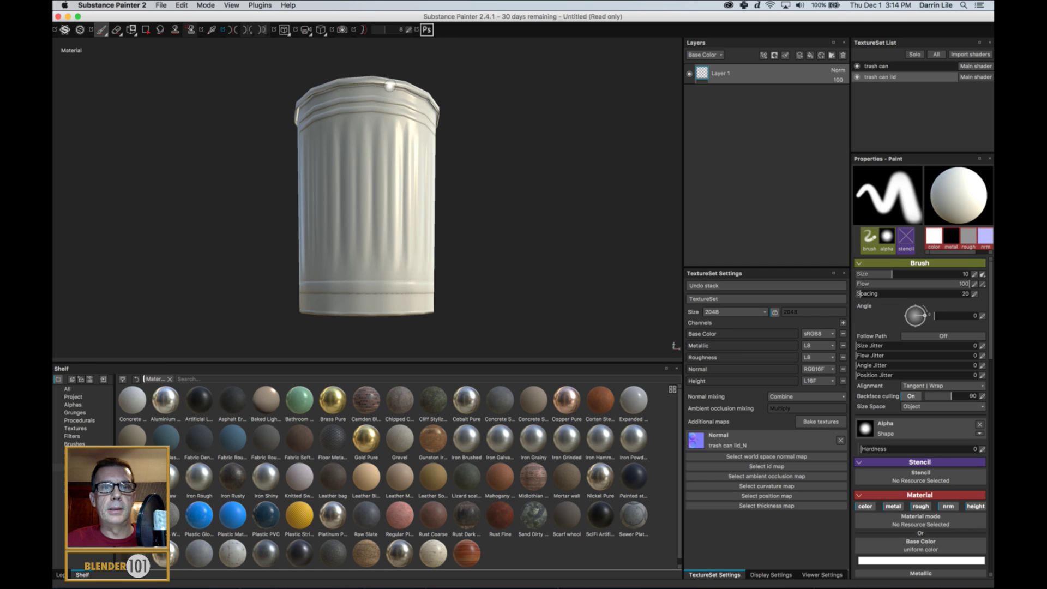
left_click_drag(483, 124, 490, 206, "alt")
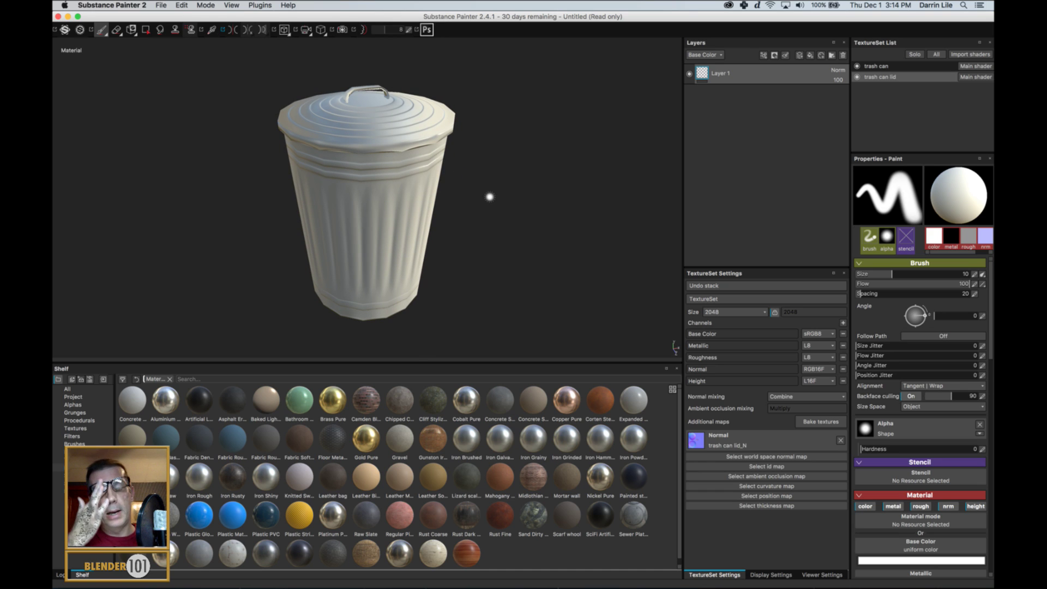
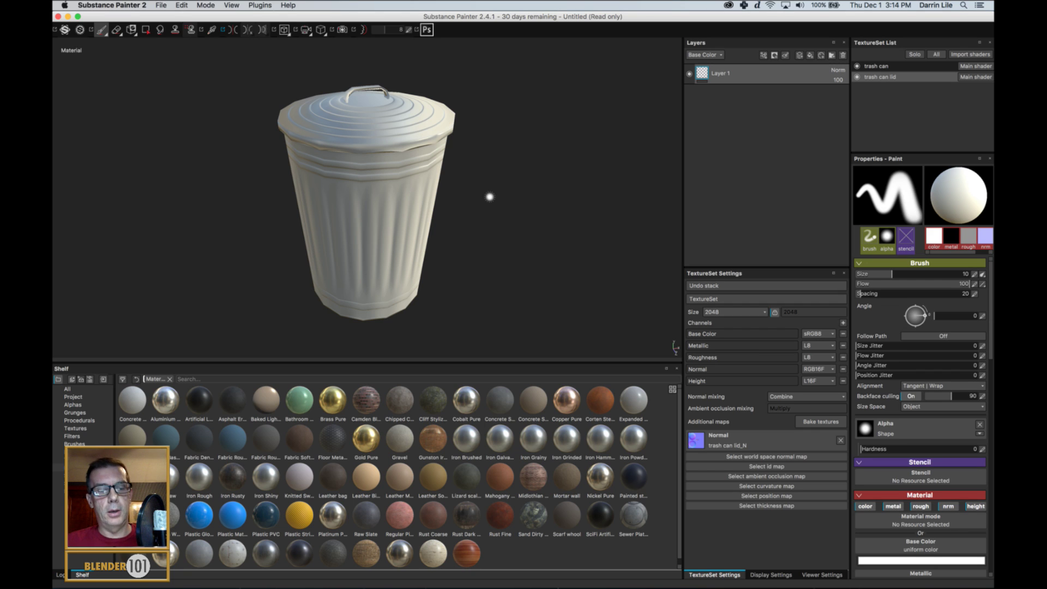
left_click_drag(460, 180, 518, 129, "alt")
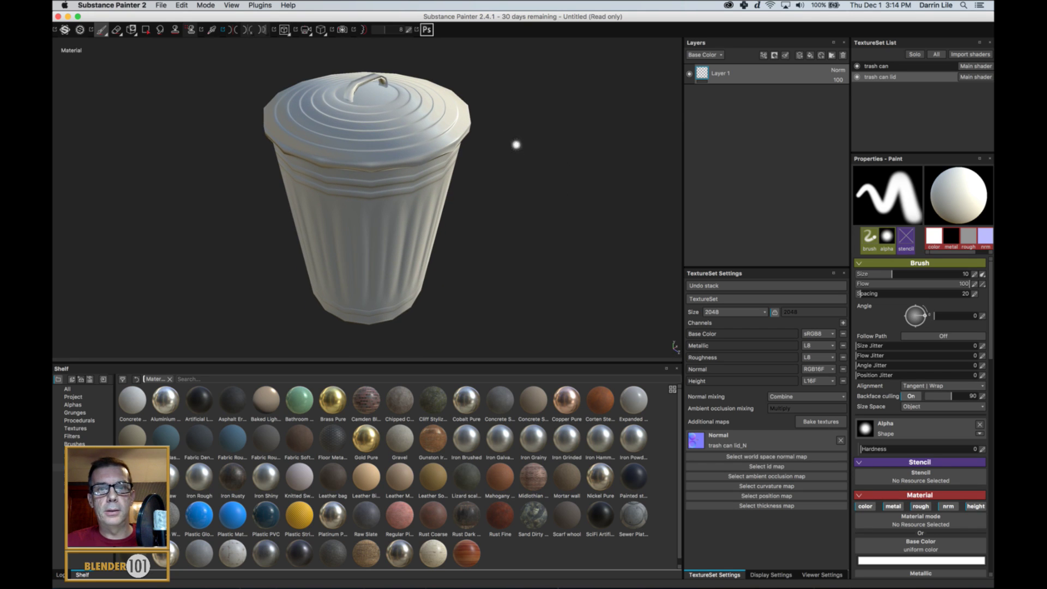
Step: Bake the trash can lid's additional maps without the Normal map, with the ID color source set to Material Color
left_click(819, 422)
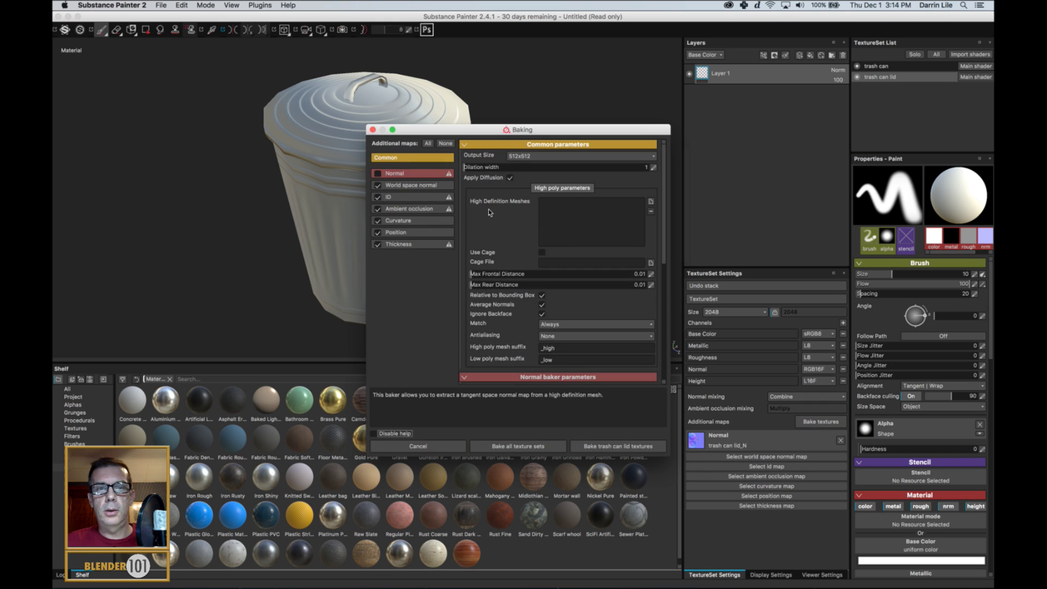
left_click(397, 198)
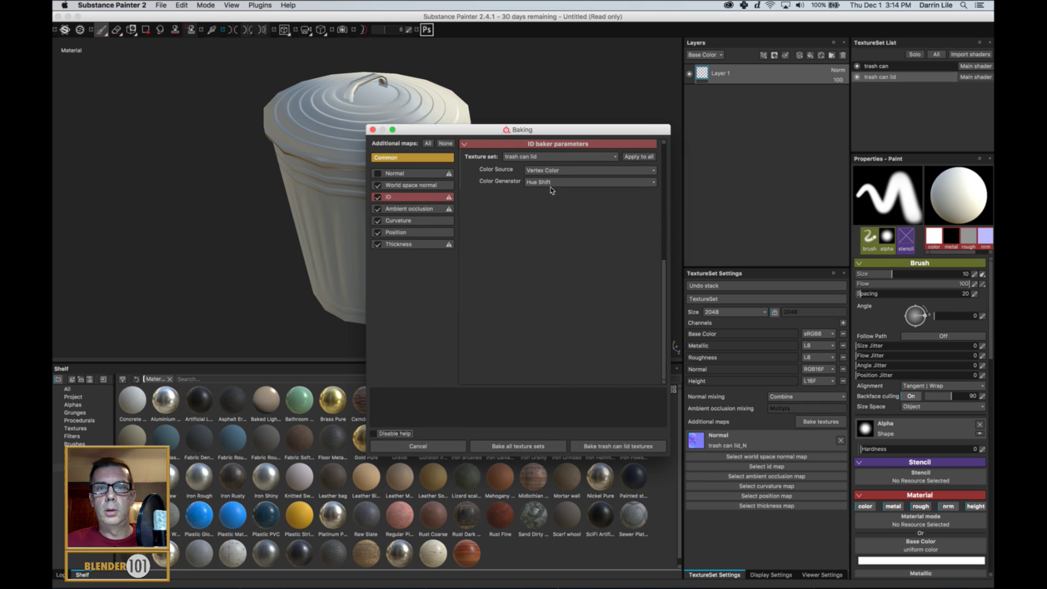
left_click(556, 171)
left_click(551, 186)
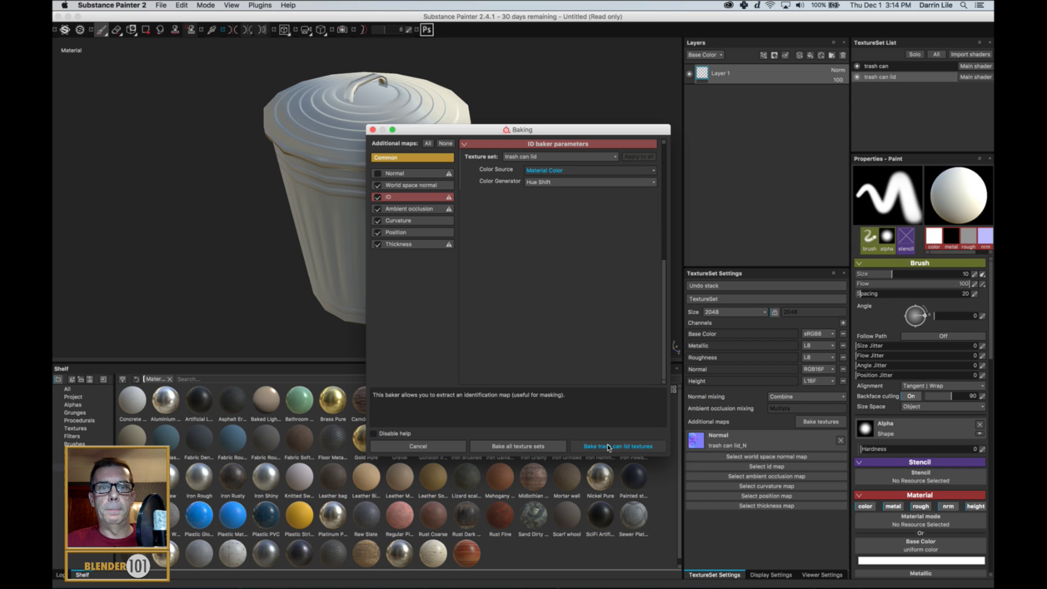
left_click(608, 447)
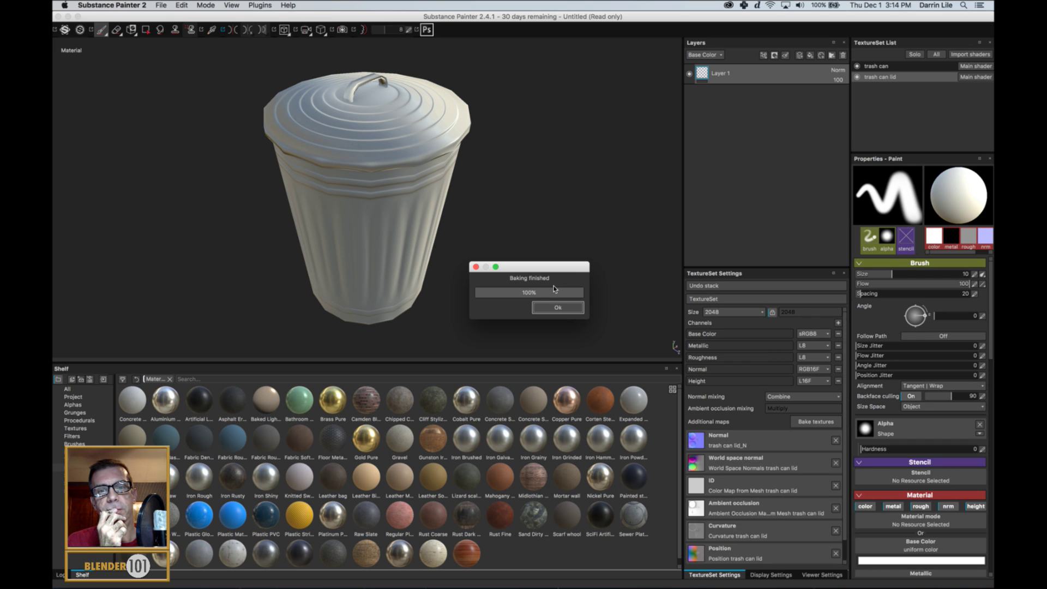
key("Return")
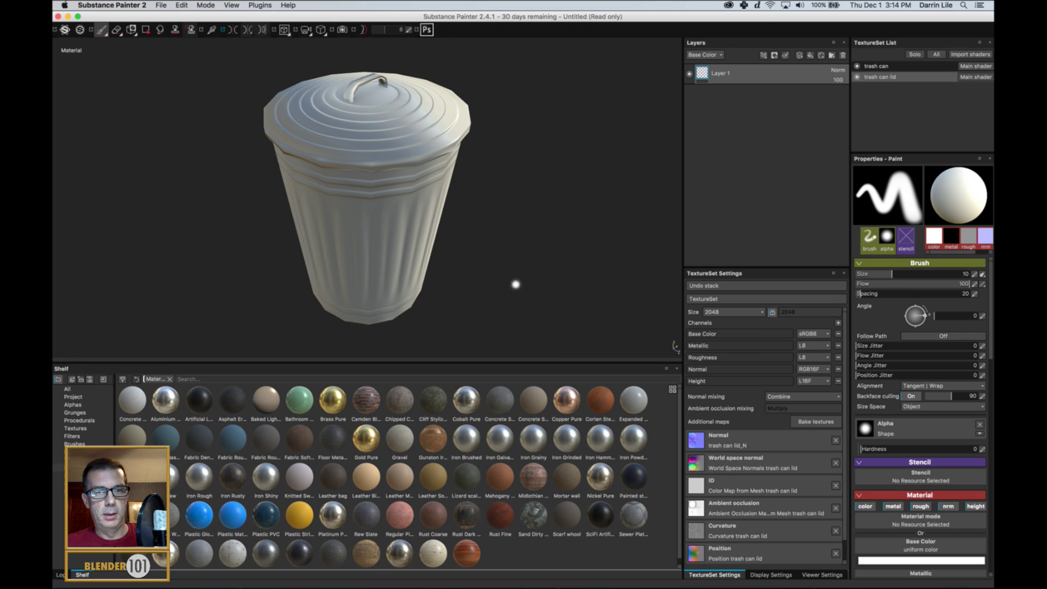
Step: Switch to the trash can texture set and check its assigned normal map and baked additional maps
left_click_drag(515, 283, 518, 259, "alt")
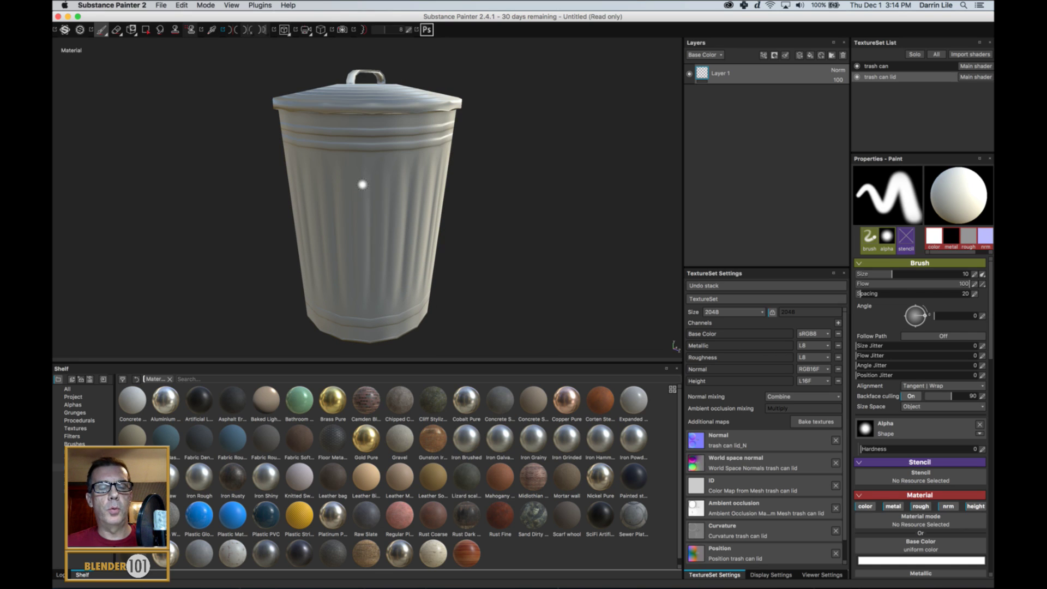
left_click_drag(412, 239, 469, 309, "alt")
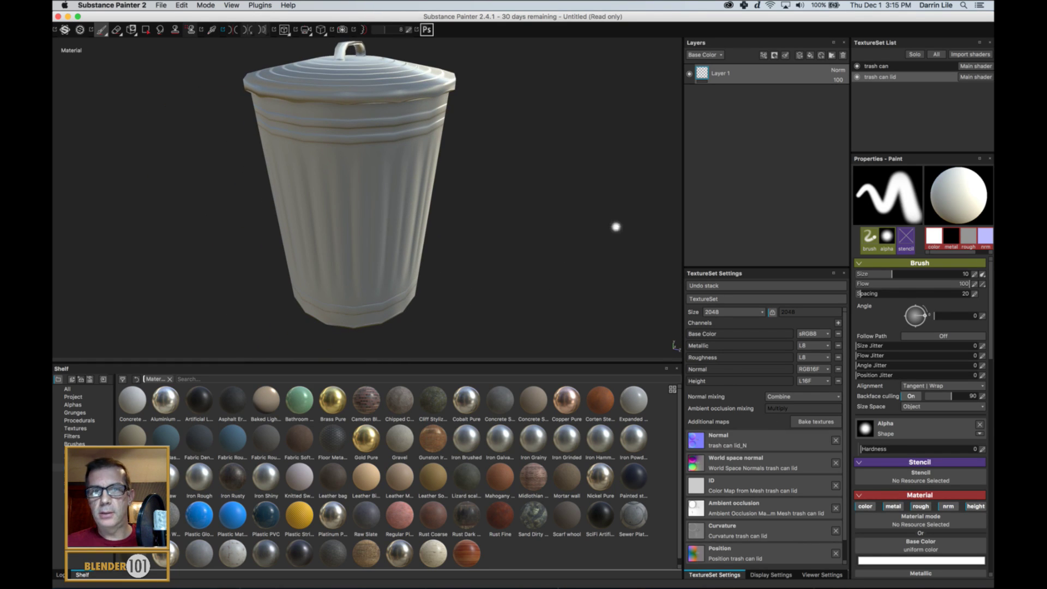
left_click(875, 66)
left_click(750, 439)
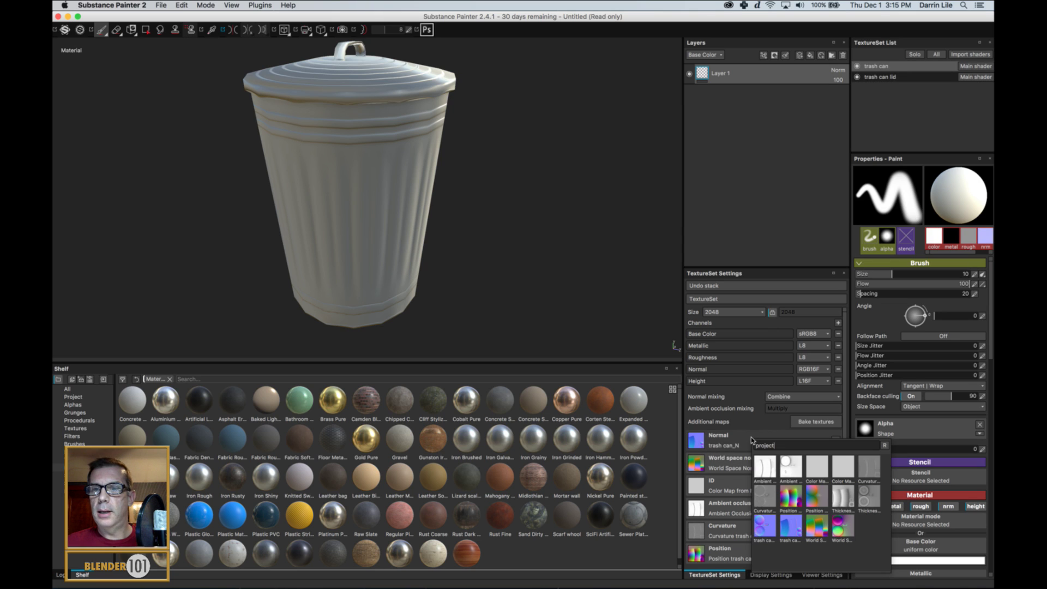
left_click(753, 422)
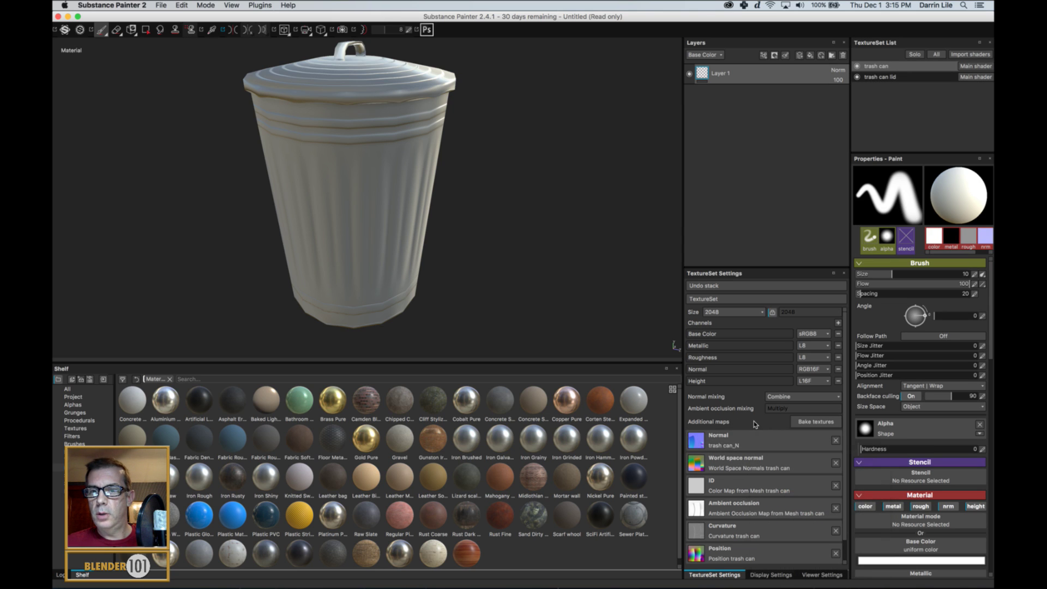
scroll(921, 474, "down", 5)
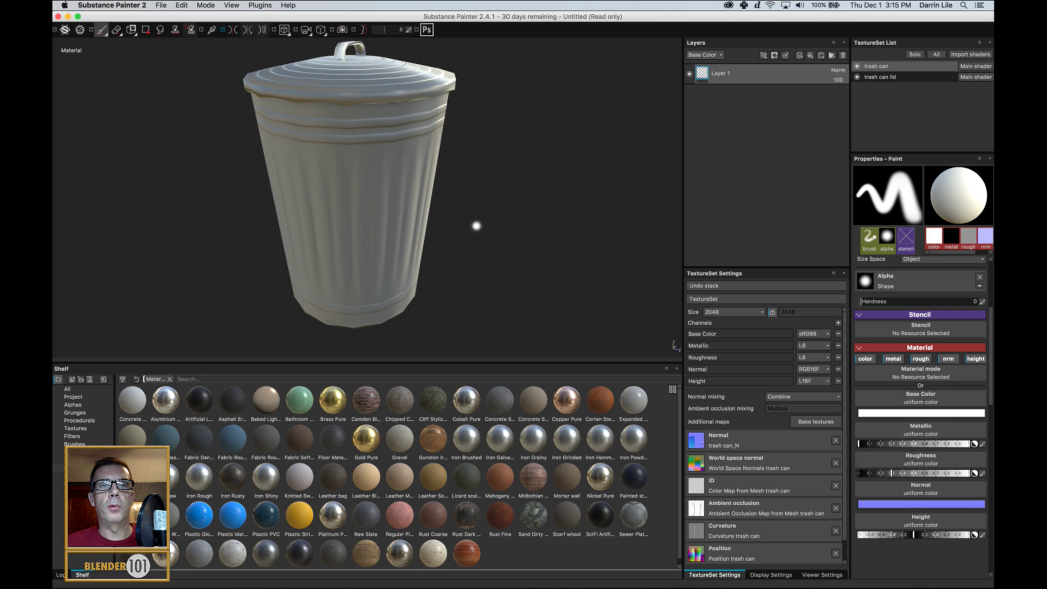
mouse_move(486, 227)
left_mouse_down("alt")
mouse_move(491, 255)
mouse_move(486, 227)
left_mouse_up("alt")
middle_click_drag(486, 227, 484, 256, "alt")
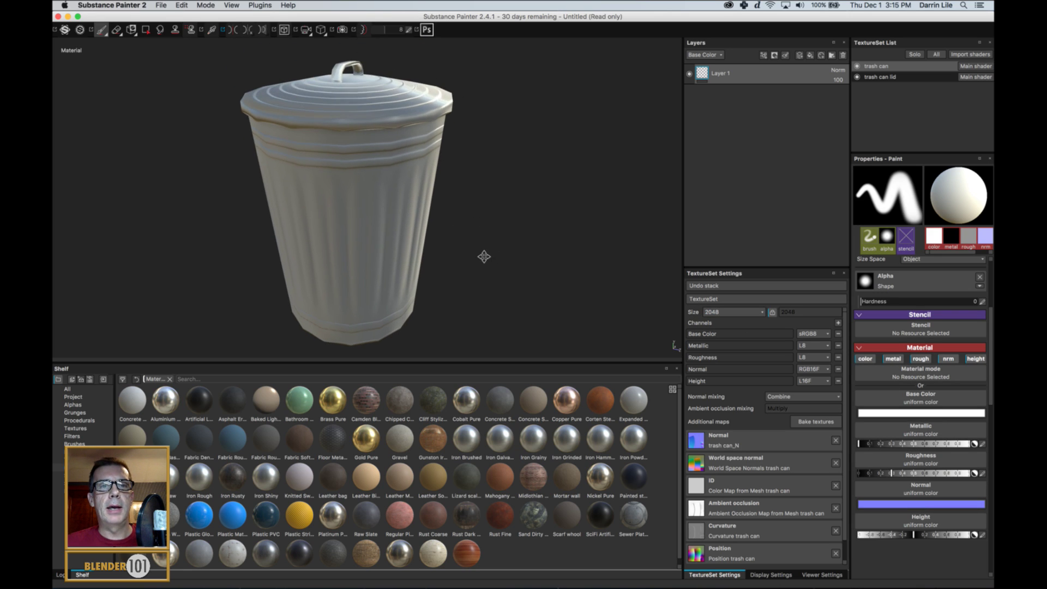
mouse_move(509, 262)
left_mouse_down("alt")
mouse_move(458, 266)
mouse_move(420, 252)
mouse_move(467, 258)
mouse_move(467, 276)
mouse_move(477, 253)
left_mouse_up("alt")
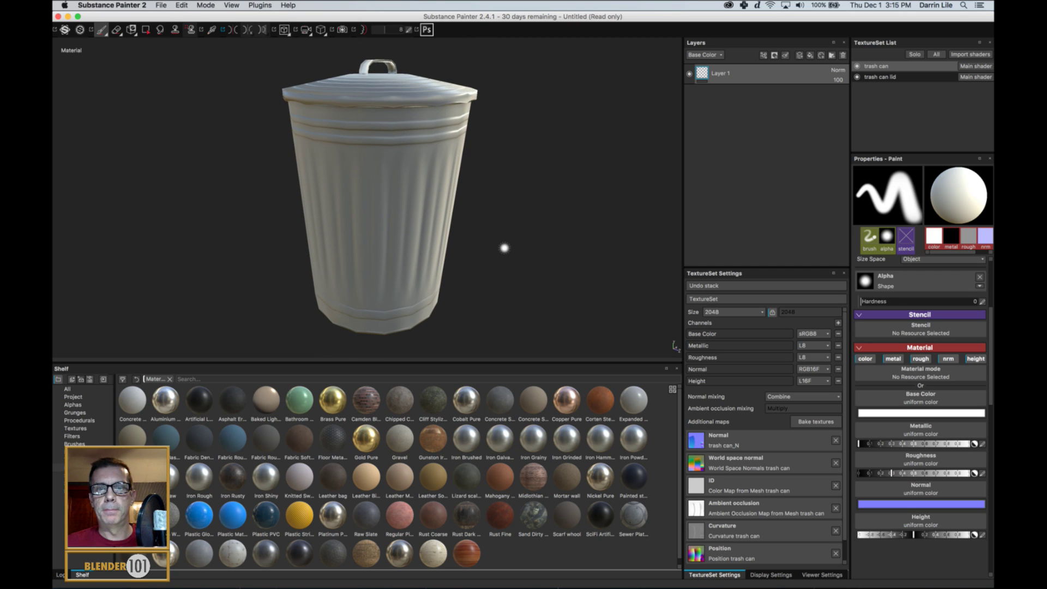
Step: Delete Layer 1 from the trash can texture set and add the Steel Rough material as a fill layer
left_click(843, 56)
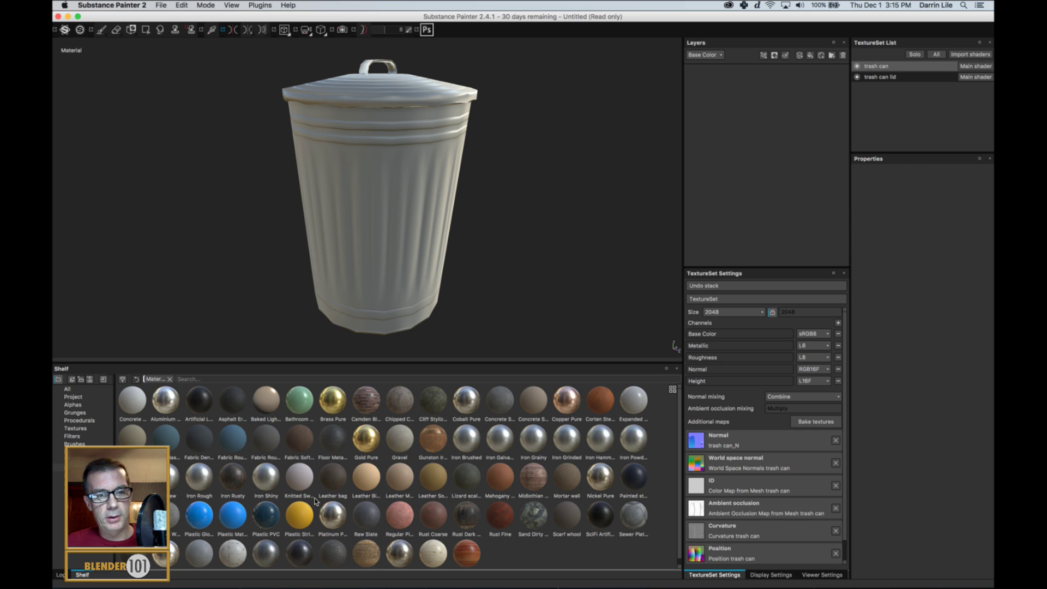
scroll(389, 514, "down", 1)
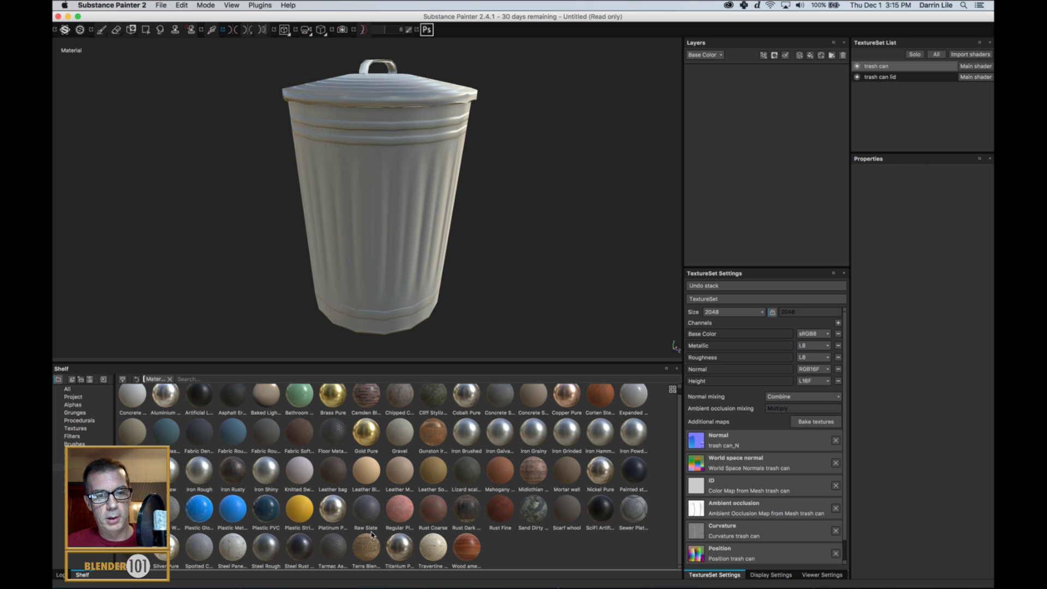
mouse_move(264, 548)
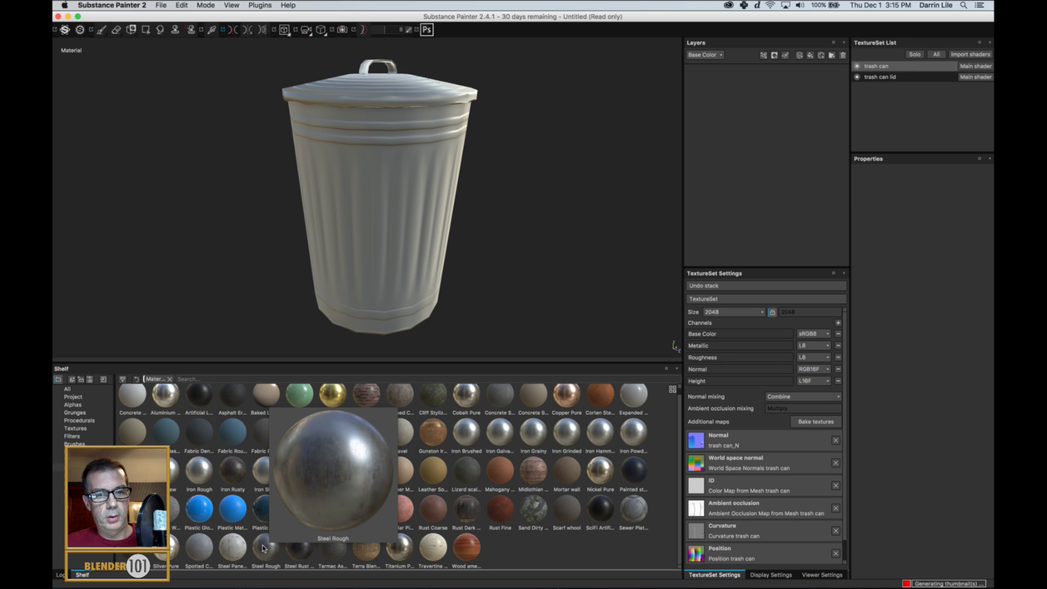
left_click_drag(267, 548, 827, 160)
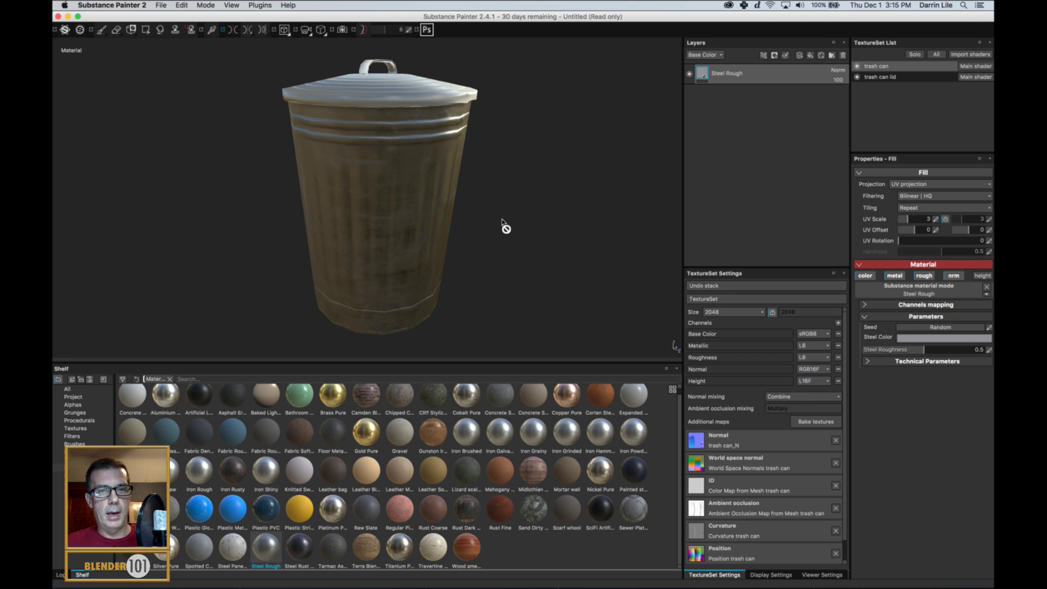
Step: Examine how the Steel Rough material looks on the trash can from several angles
left_click_drag(502, 223, 538, 203, "alt")
scroll(523, 205, "up", 3)
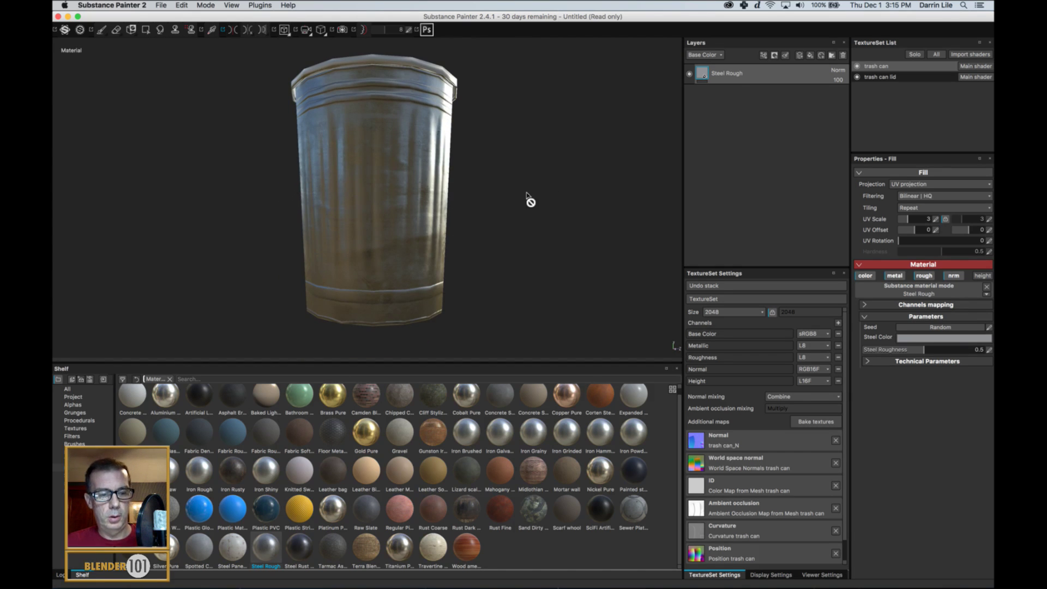
right_click_drag(436, 213, 460, 213, "shift")
left_click_drag(510, 179, 489, 203, "alt")
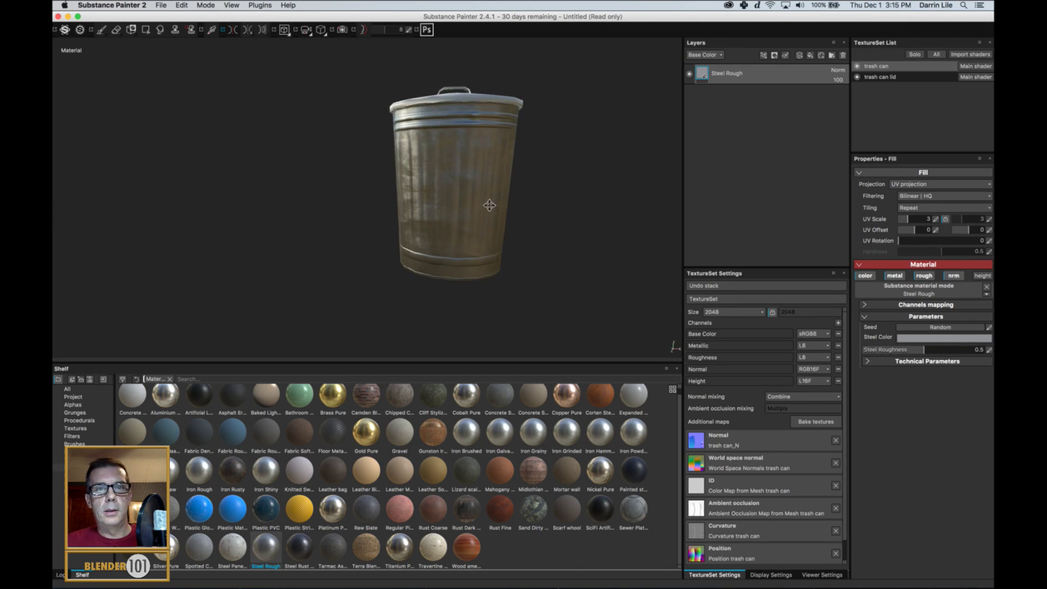
middle_click_drag(488, 203, 439, 212, "alt")
right_click_drag(439, 213, 444, 229, "alt")
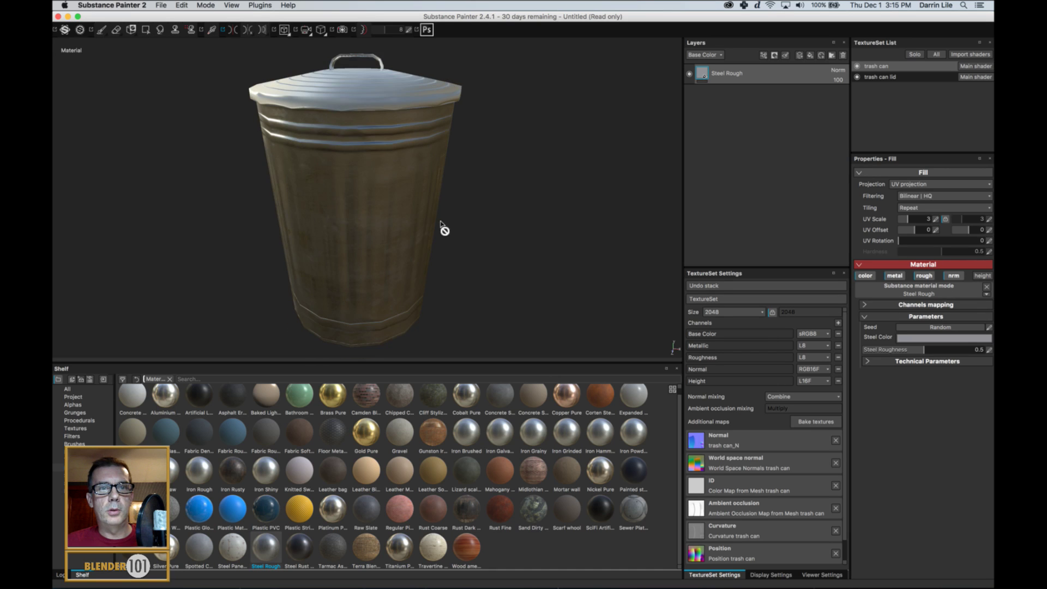
left_click_drag(442, 226, 490, 212, "alt")
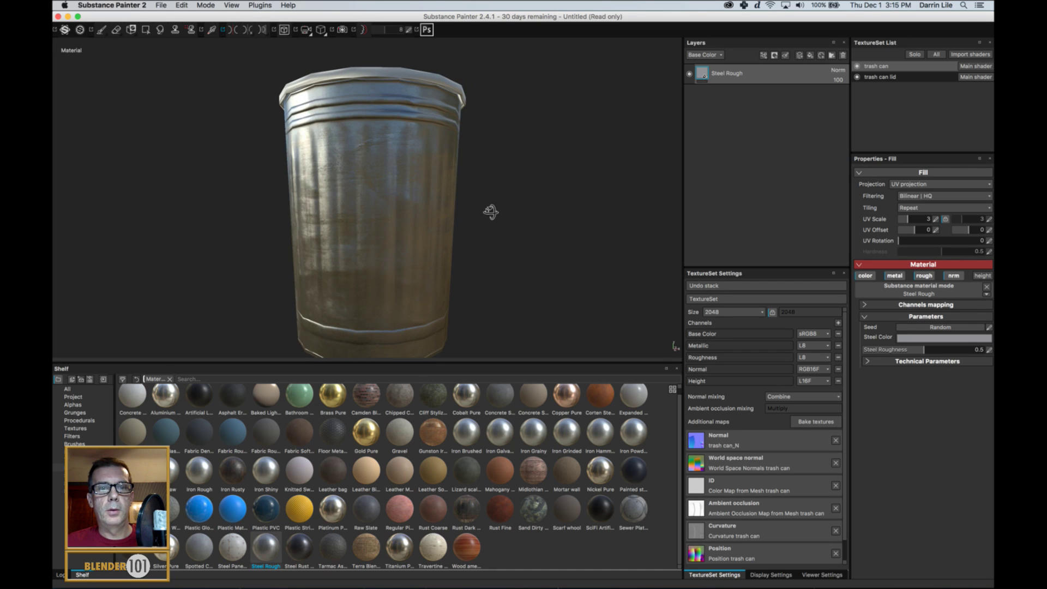
middle_click_drag(482, 227, 489, 224, "alt")
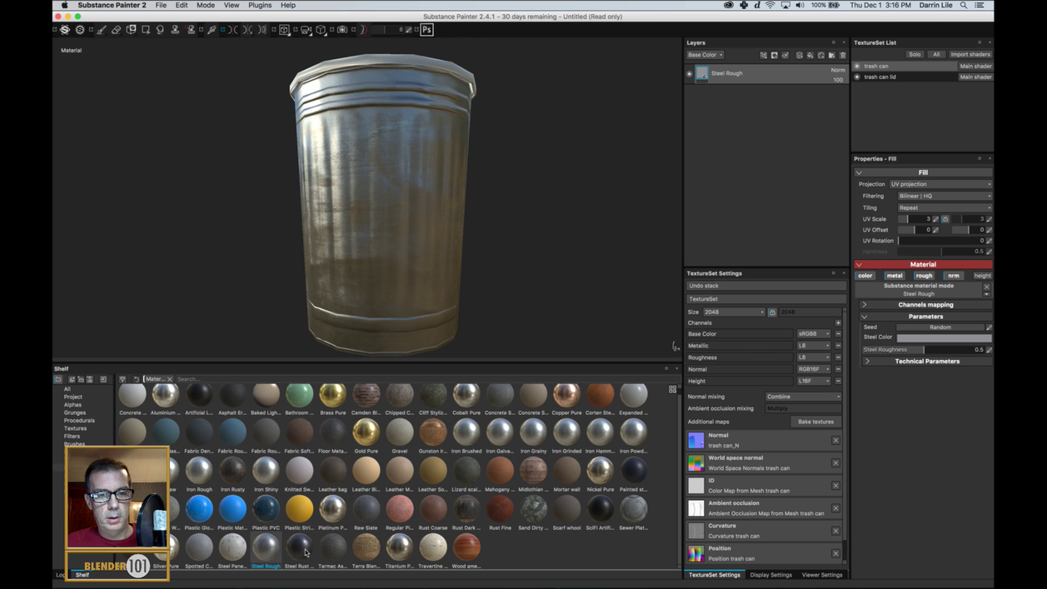
Step: Add the Iron Rusty material as a fill layer beneath the Steel Rough layer
mouse_move(306, 552)
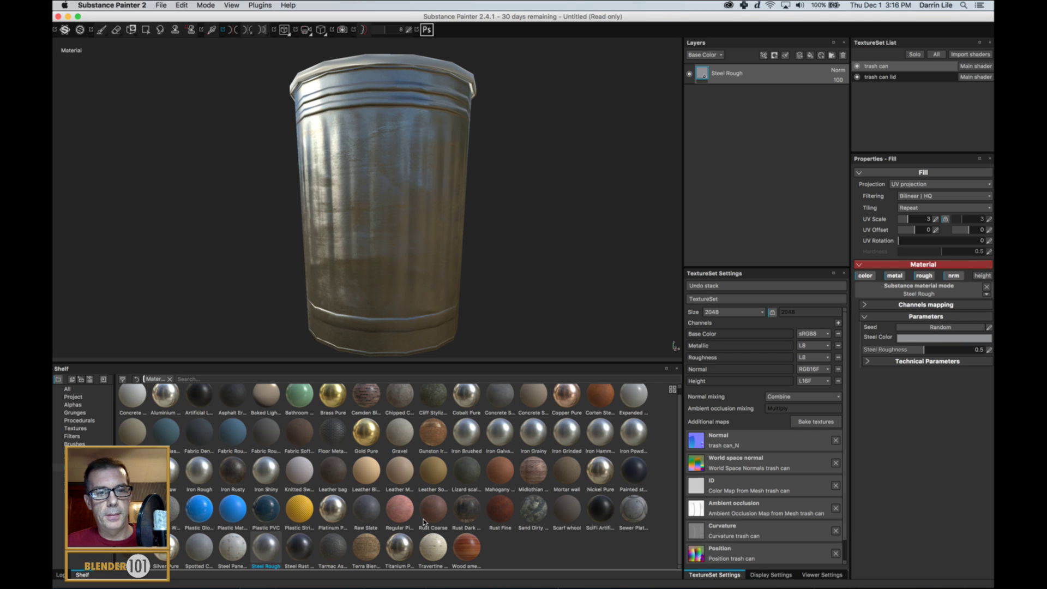
mouse_move(231, 477)
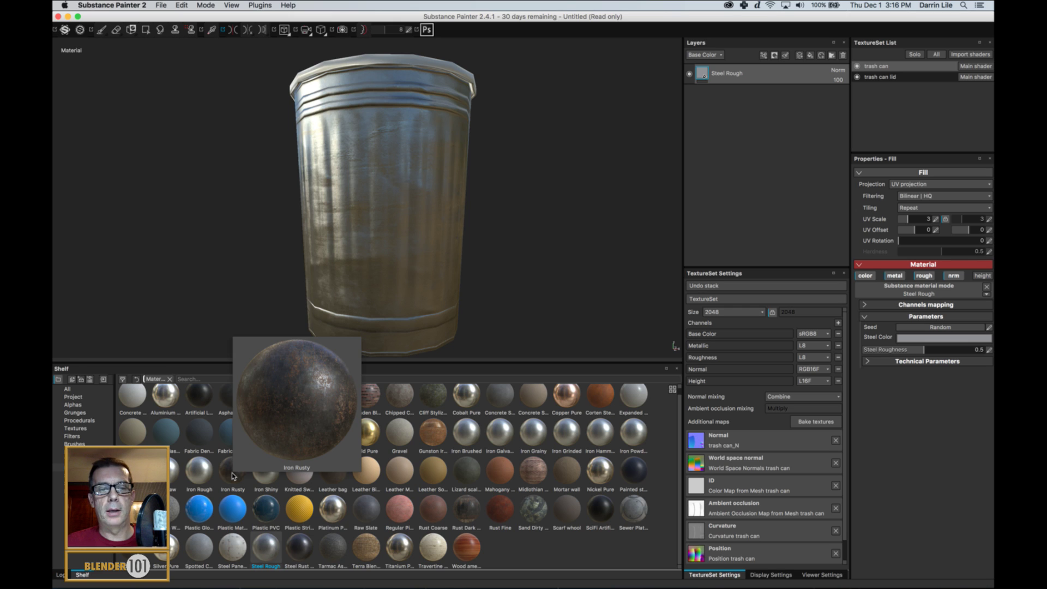
left_click_drag(233, 476, 764, 157)
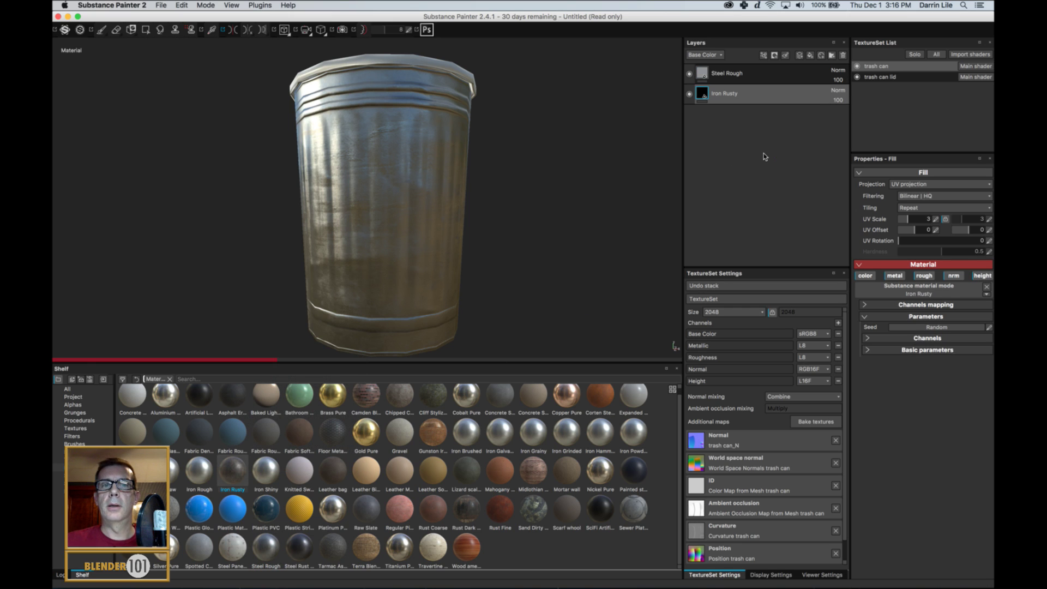
Step: Add a black mask to the Steel Rough layer and give the mask an MG Dirt generator
right_click(748, 77)
left_click(768, 97)
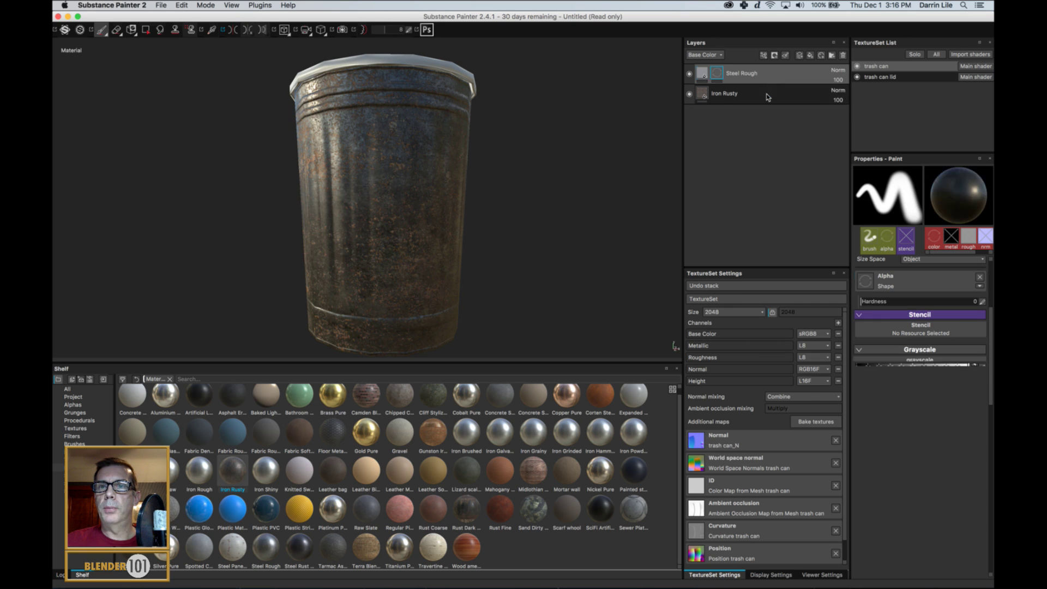
right_click(718, 75)
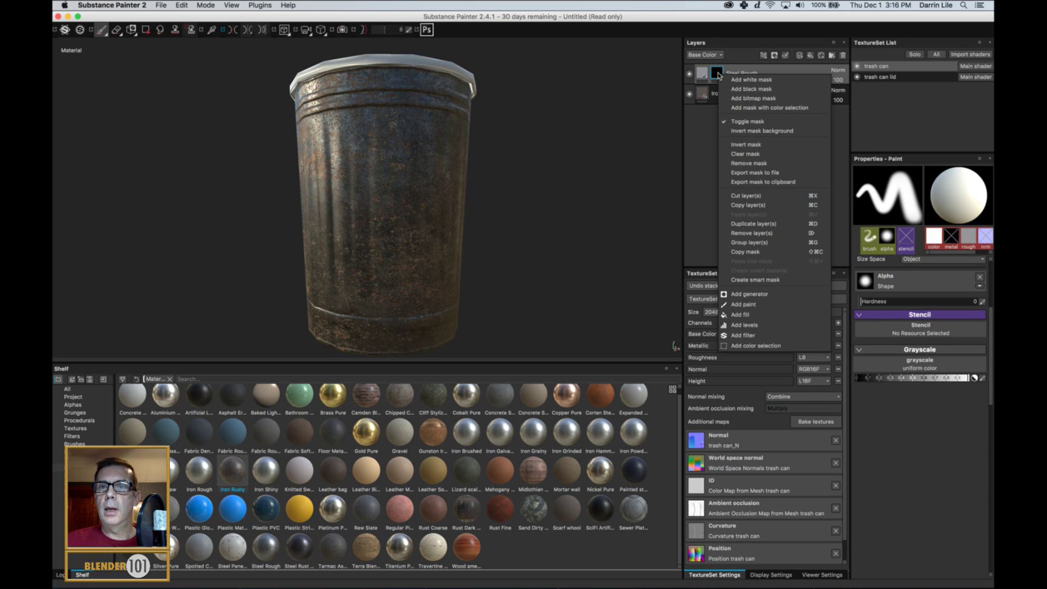
left_click(768, 295)
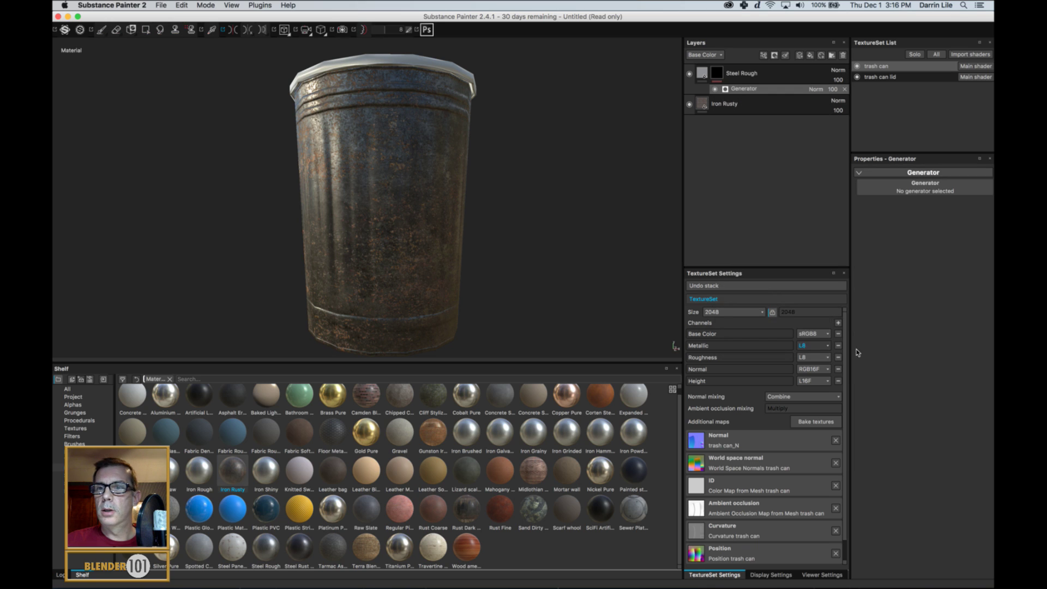
left_click(925, 184)
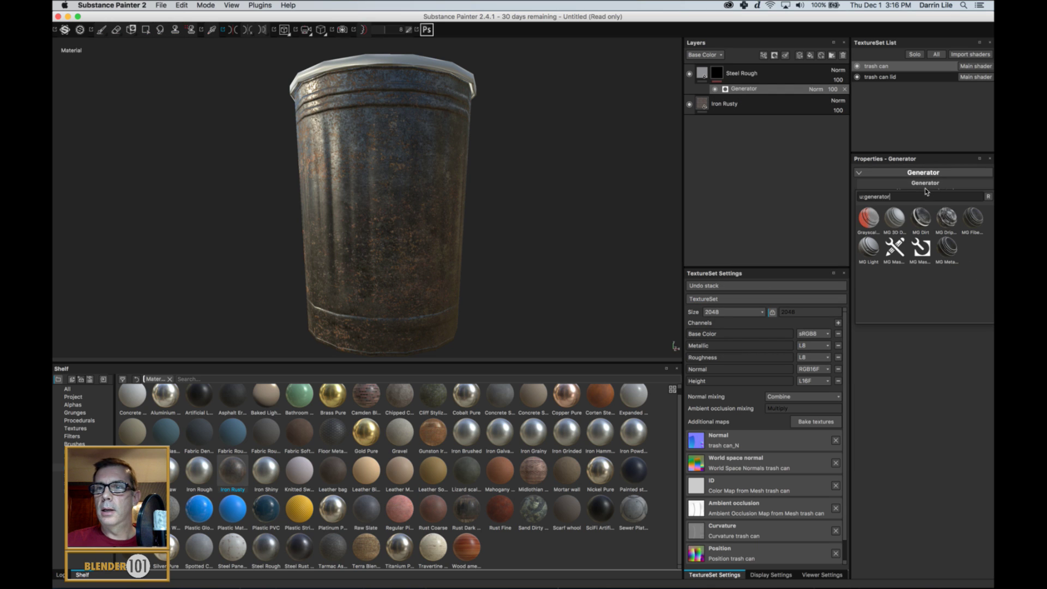
left_click(923, 221)
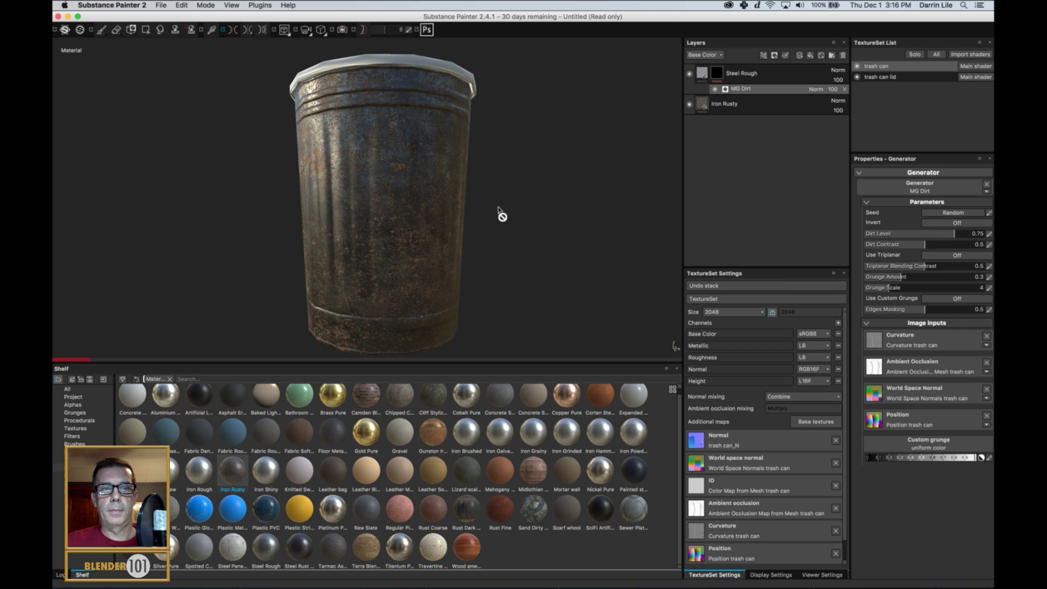
left_click_drag(507, 218, 507, 240, "alt")
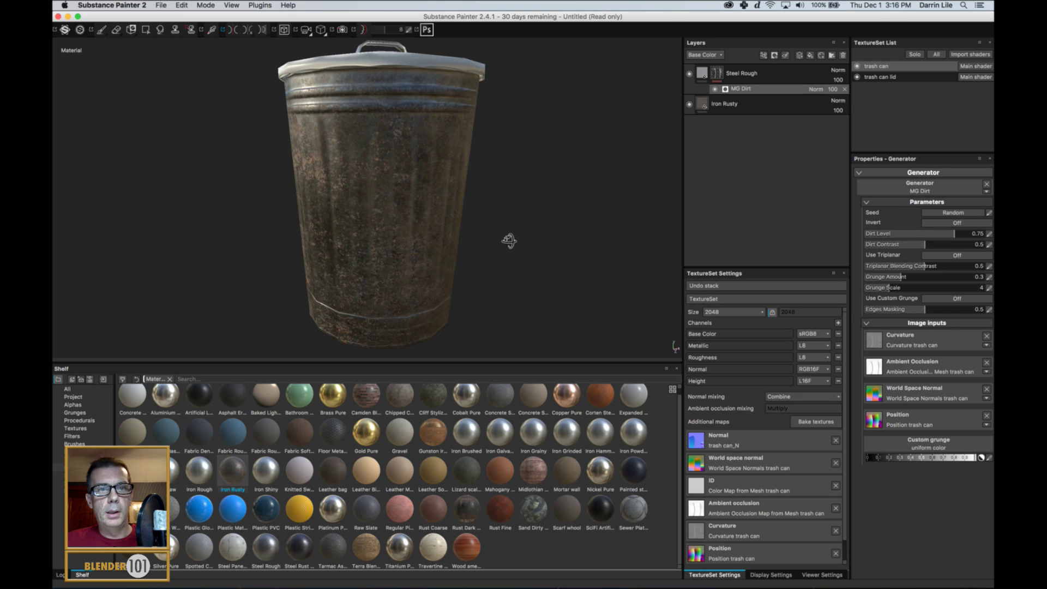
Step: Turn on Invert for the MG Dirt generator on the Steel Rough layer's mask
left_click(948, 223)
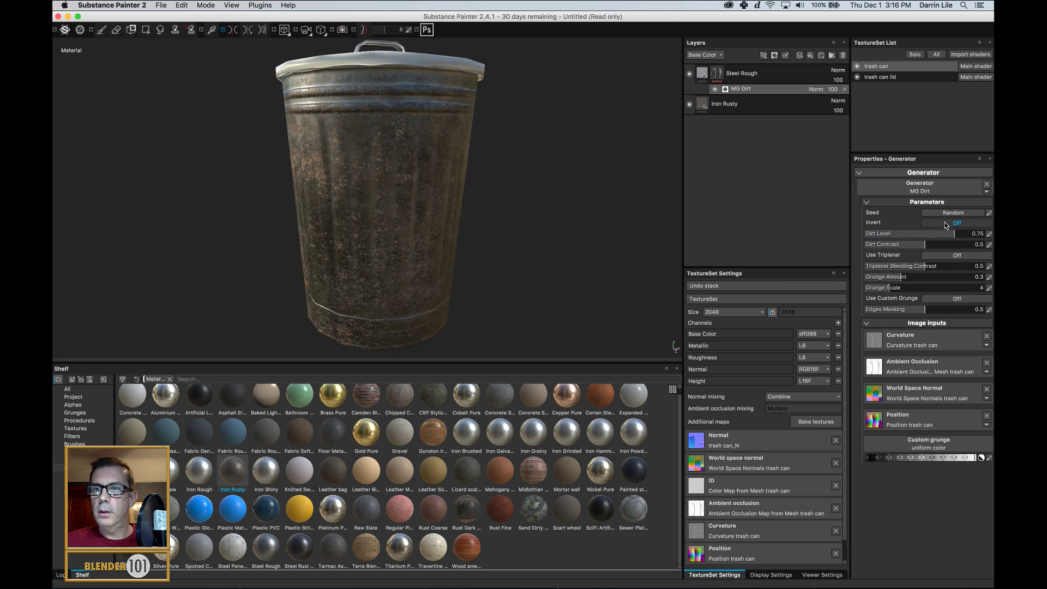
left_click_drag(627, 185, 529, 222, "alt")
right_click_drag(528, 222, 496, 210, "alt")
left_click_drag(500, 210, 479, 241, "alt")
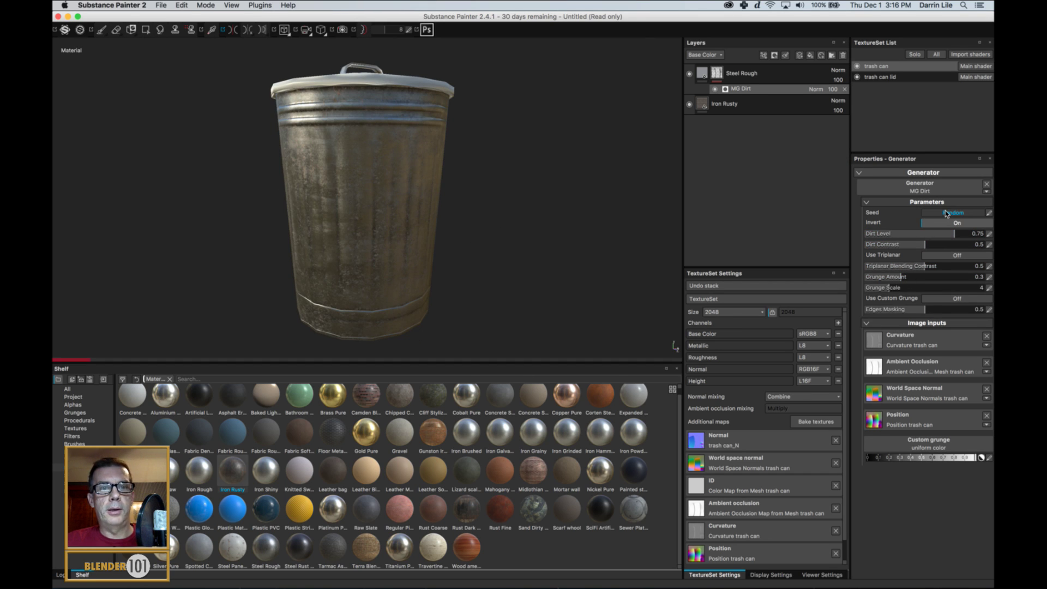
mouse_move(435, 280)
left_mouse_down("alt")
mouse_move(474, 241)
mouse_move(424, 264)
mouse_move(300, 255)
mouse_move(250, 322)
mouse_move(307, 327)
mouse_move(431, 284)
mouse_move(451, 290)
left_mouse_up("alt")
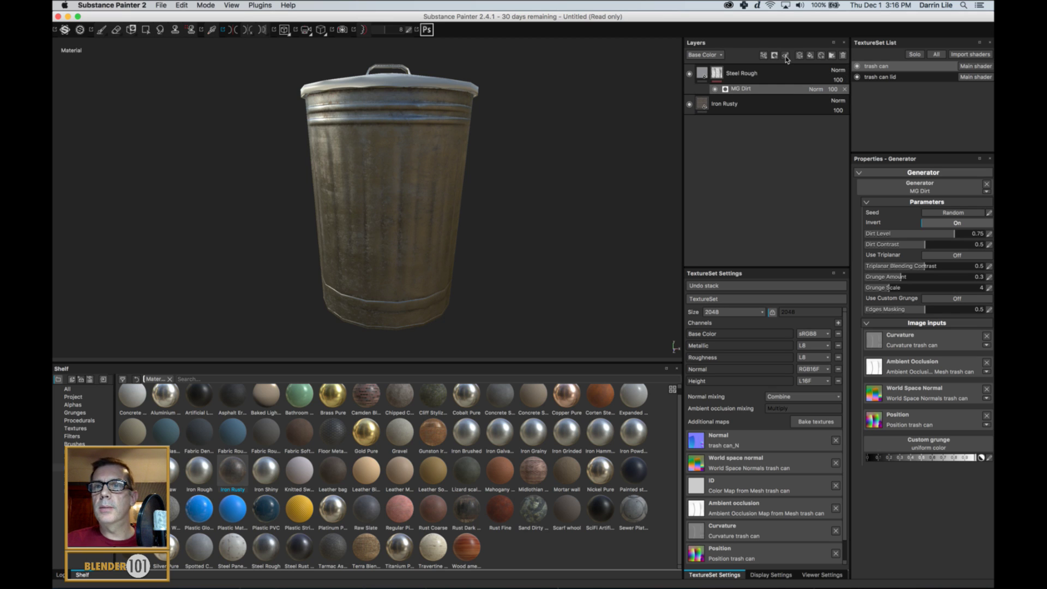
Step: Add a layer folder, move the Steel Rough and Iron Rusty layers into it, and collapse the folder
left_click(832, 55)
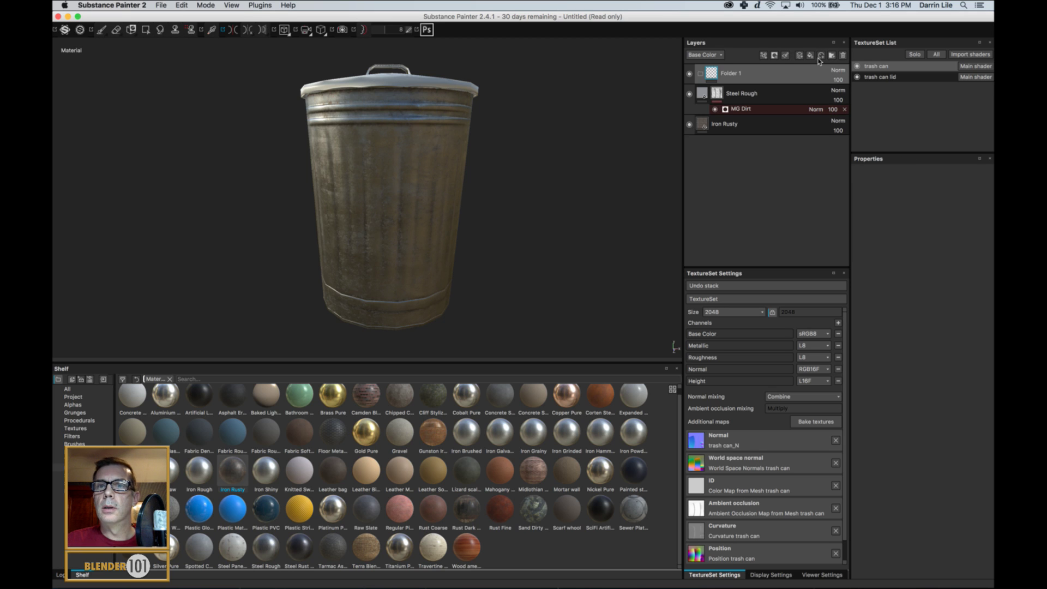
left_click(747, 95)
left_click(761, 120, "shift")
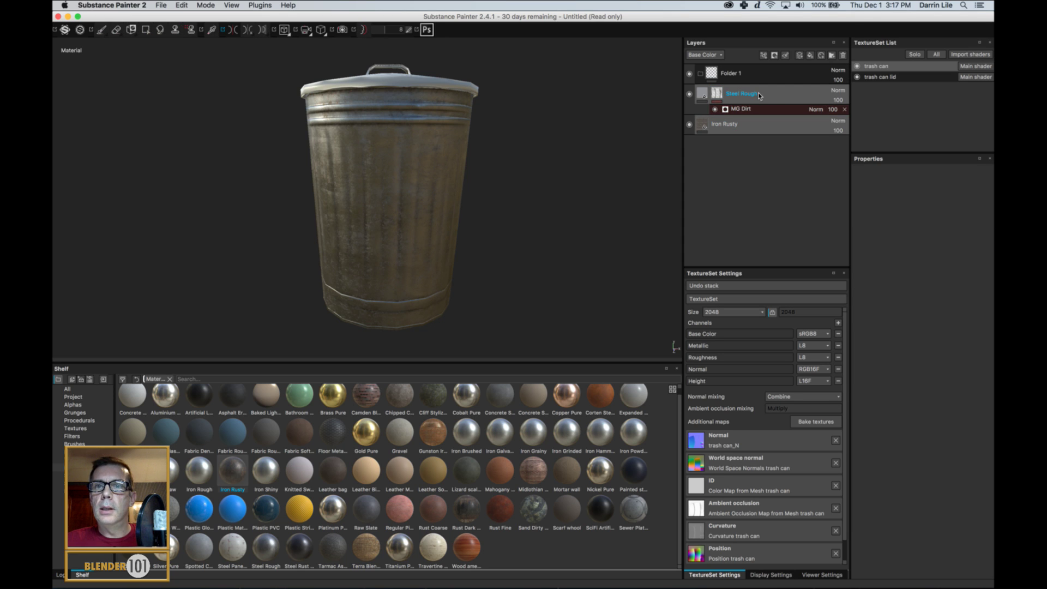
left_click_drag(760, 96, 760, 80)
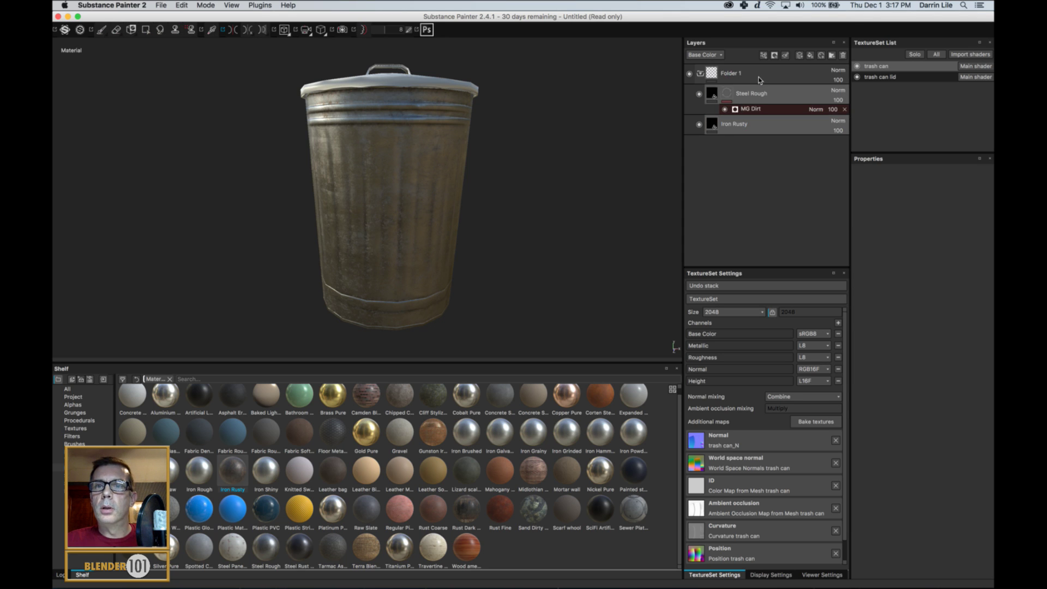
left_click(700, 74)
Step: Copy the trash can's material folder and paste it into the trash can lid texture set in place of the lid's Layer 1
left_click(755, 77)
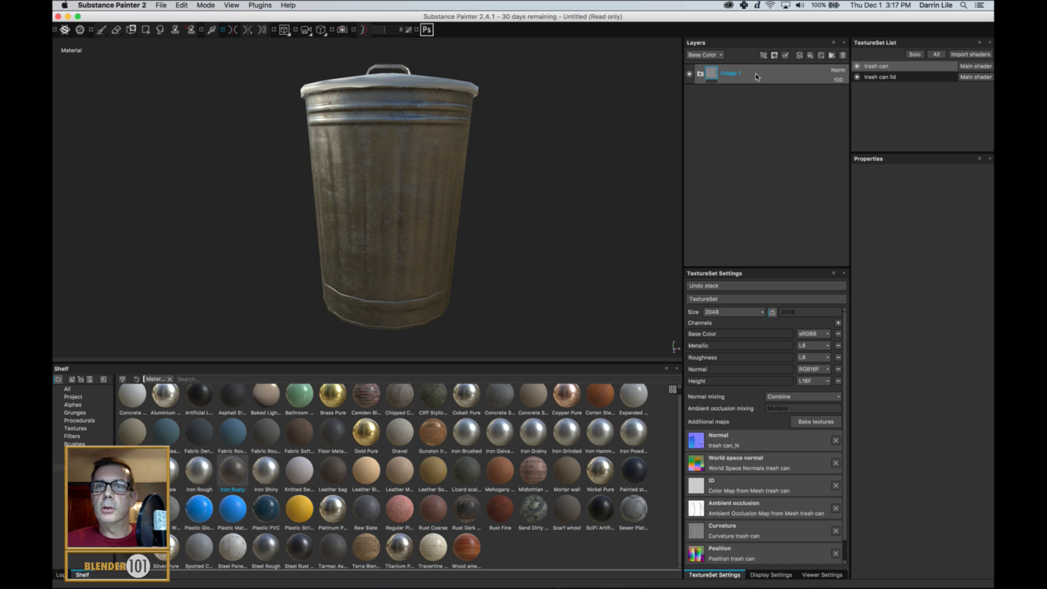
right_click(756, 77)
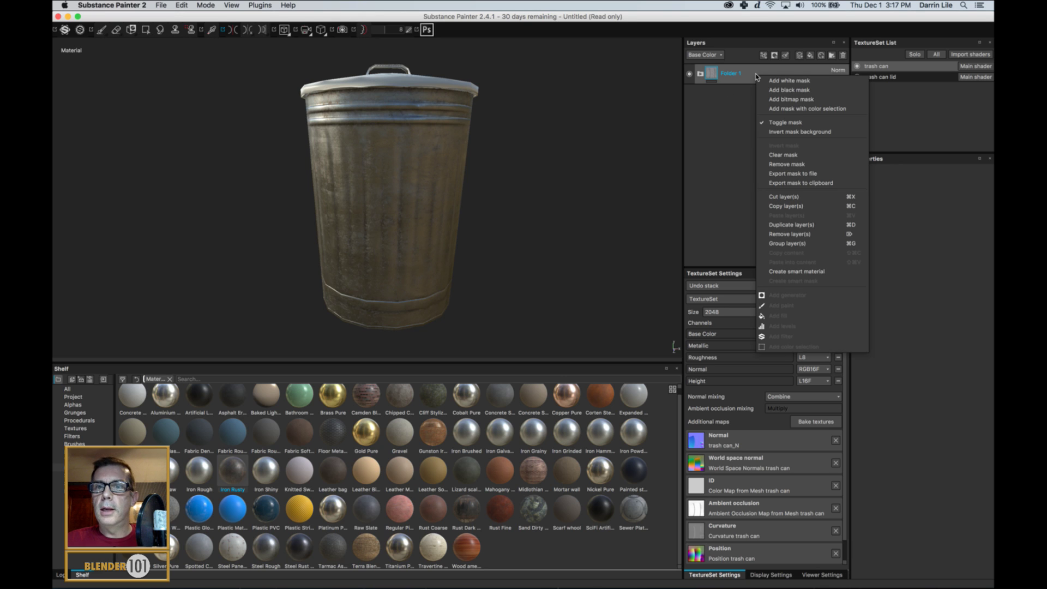
left_click(787, 205)
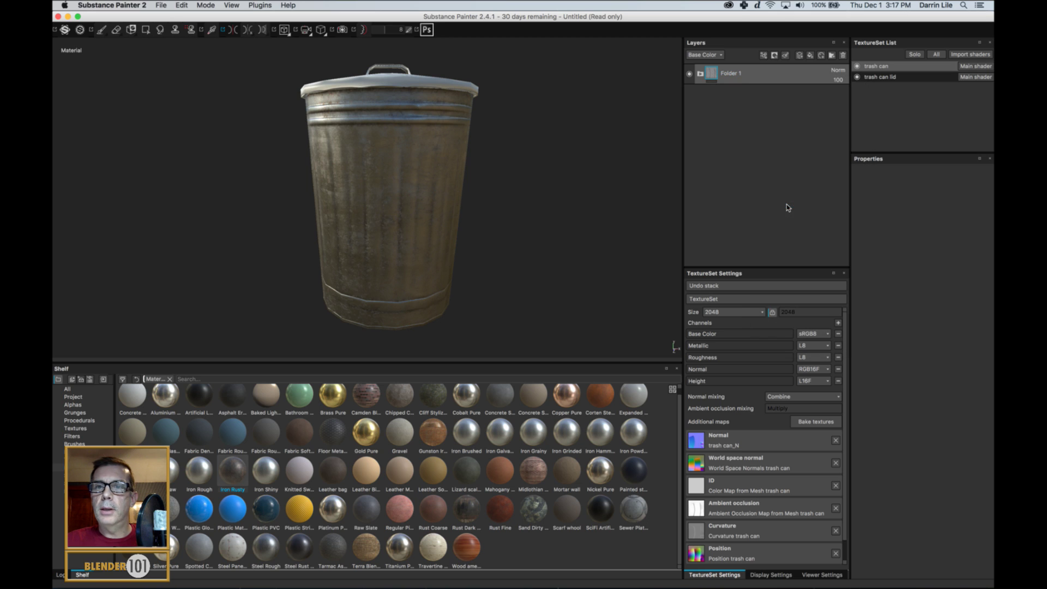
left_click(896, 78)
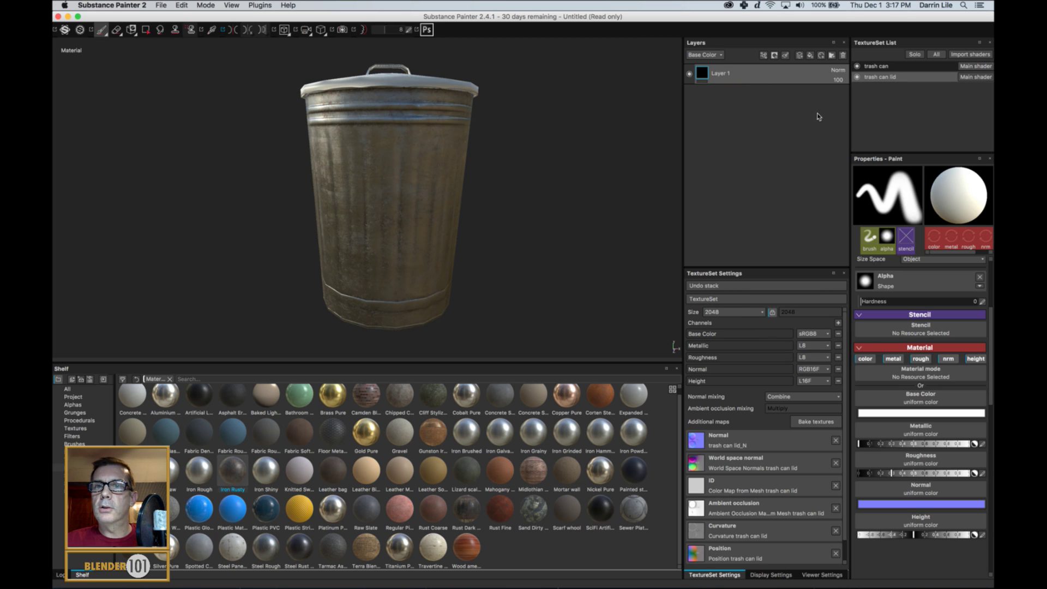
left_click(842, 55)
right_click(750, 109)
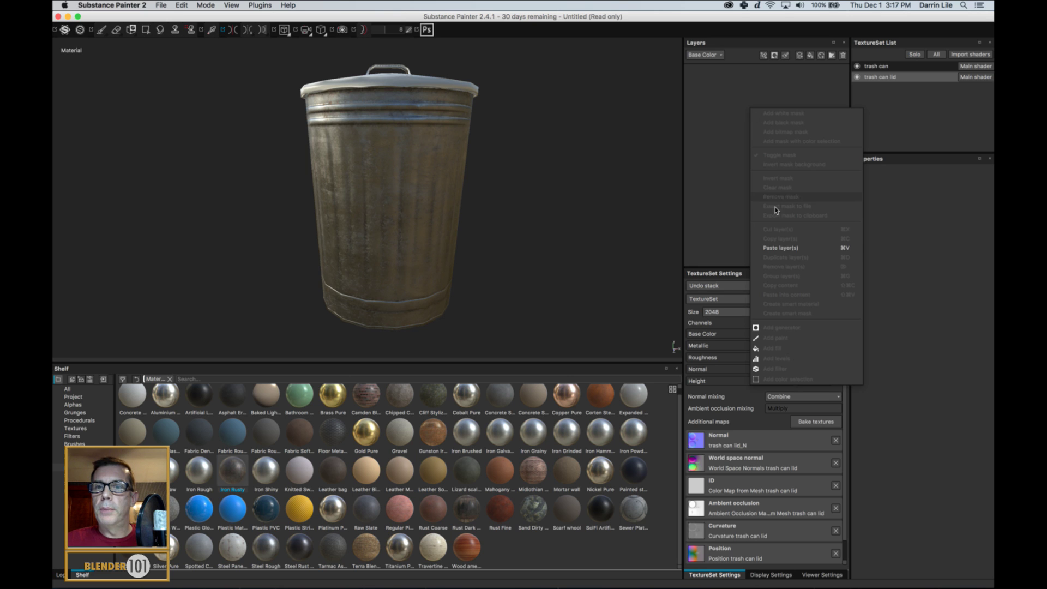
left_click(784, 250)
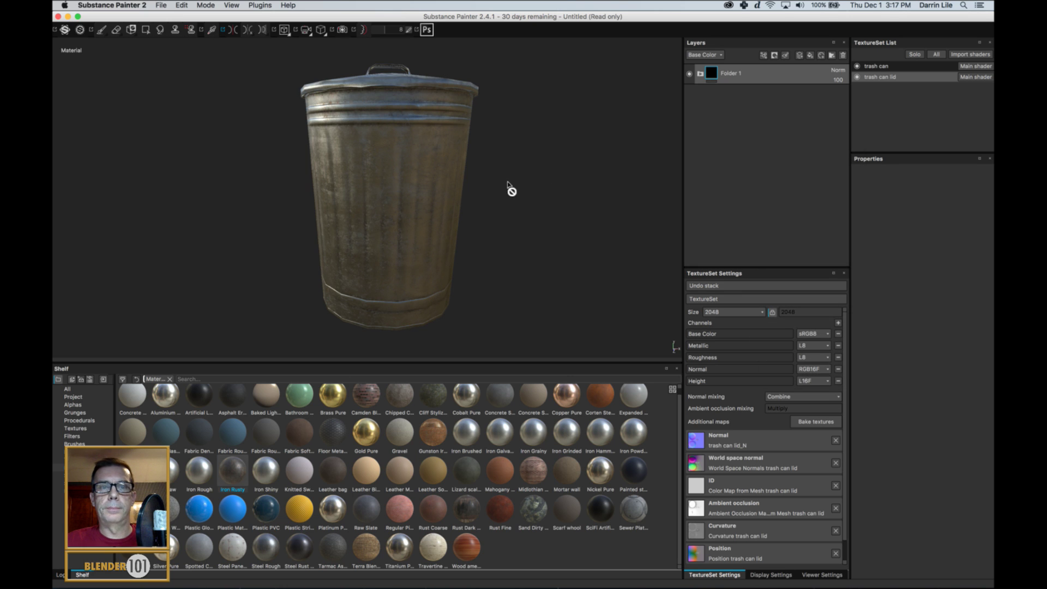
Step: Examine the layered metal material on the lid, rim and body of the trash can from several angles and distances
left_click_drag(513, 185, 519, 234, "alt")
left_click_drag(496, 196, 432, 211, "alt")
scroll(478, 213, "down", 2)
scroll(432, 210, "up", 3)
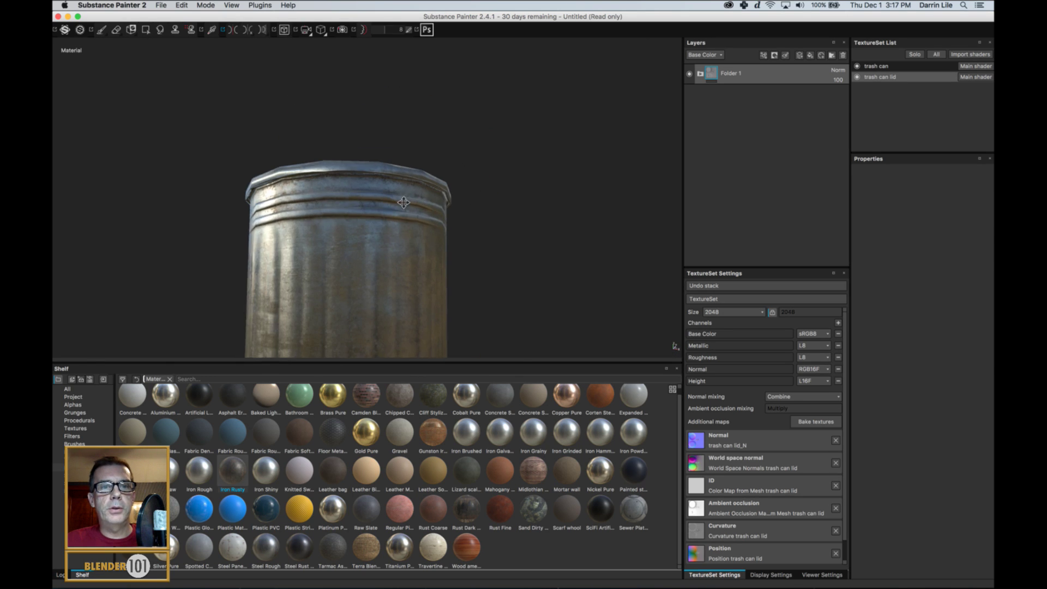
scroll(462, 178, "up", 2)
scroll(462, 178, "up", 3)
left_click_drag(462, 177, 454, 155, "alt")
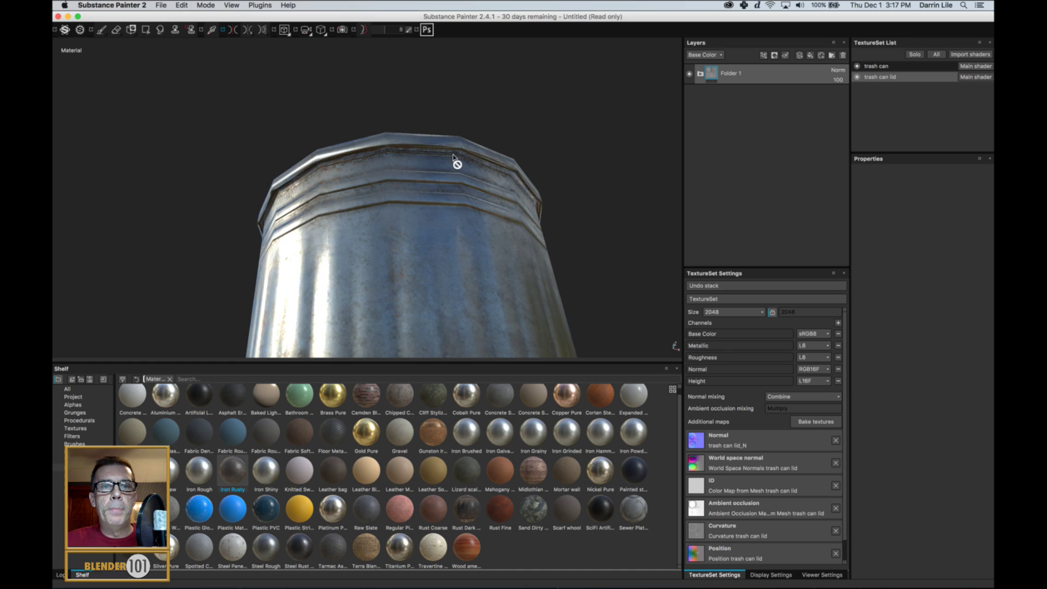
mouse_move(394, 180)
left_mouse_down("alt")
mouse_move(393, 224)
mouse_move(425, 170)
left_mouse_up("alt")
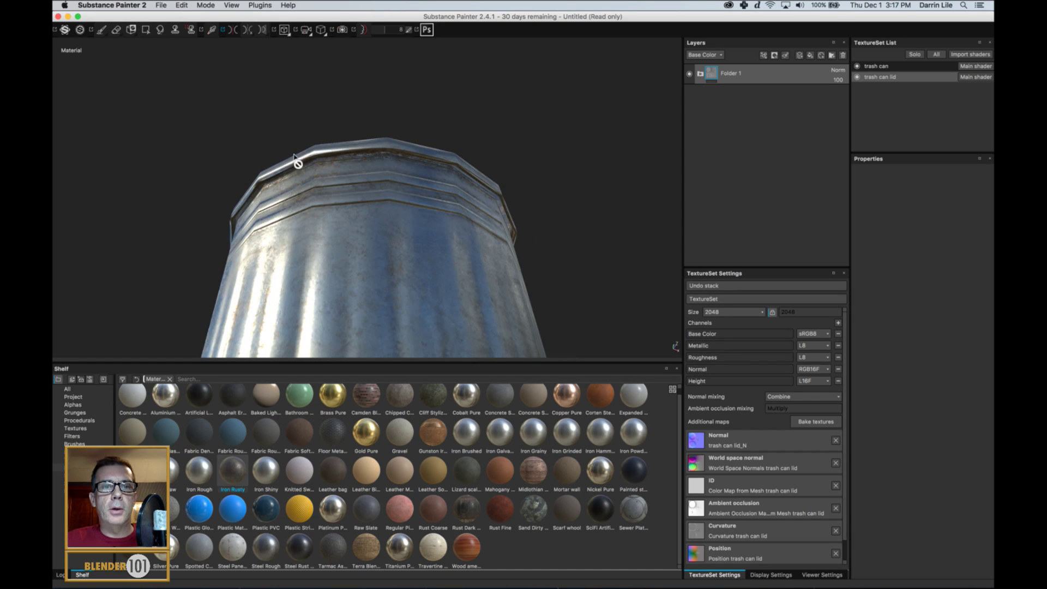
scroll(416, 161, "down", 5)
left_click_drag(423, 171, 441, 252, "alt")
scroll(463, 260, "up", 2)
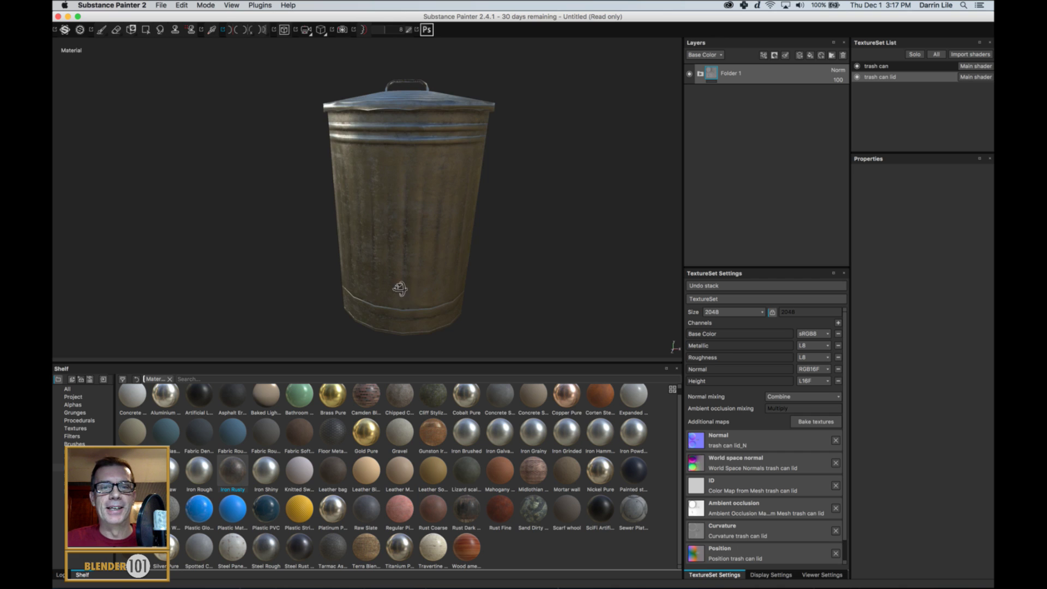
left_click_drag(414, 306, 468, 271, "alt")
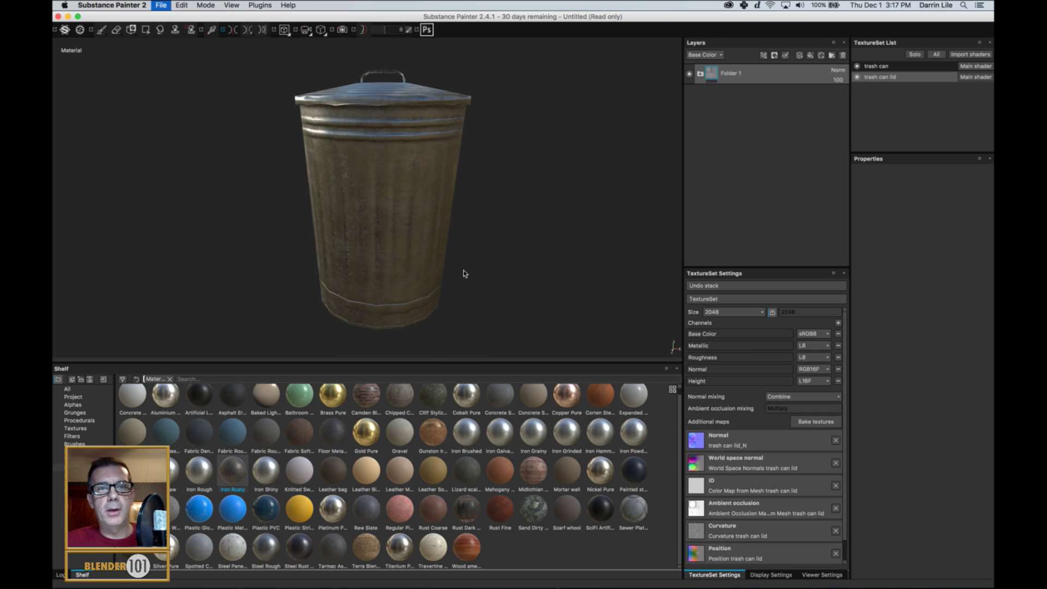
Step: Save the project as "trash can" in the Substance Files folder, replacing the existing file
key("super+s")
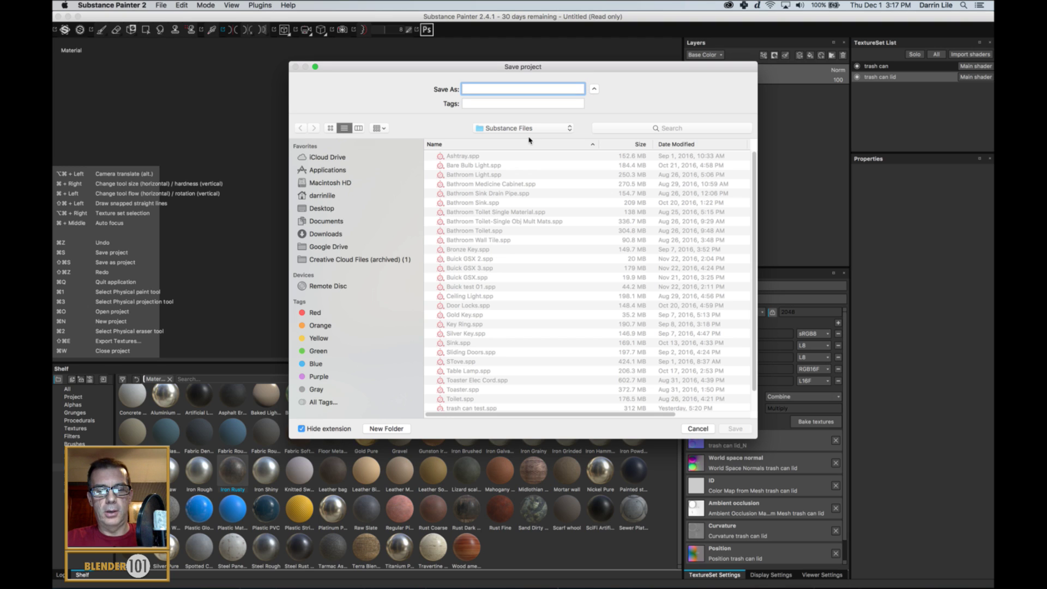
type("tra")
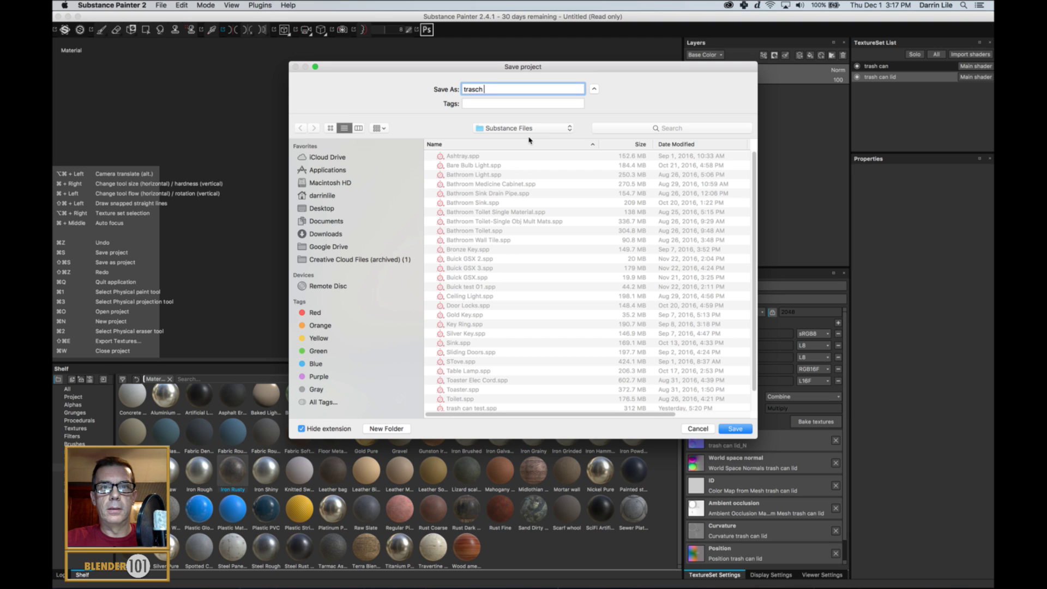
type("sh")
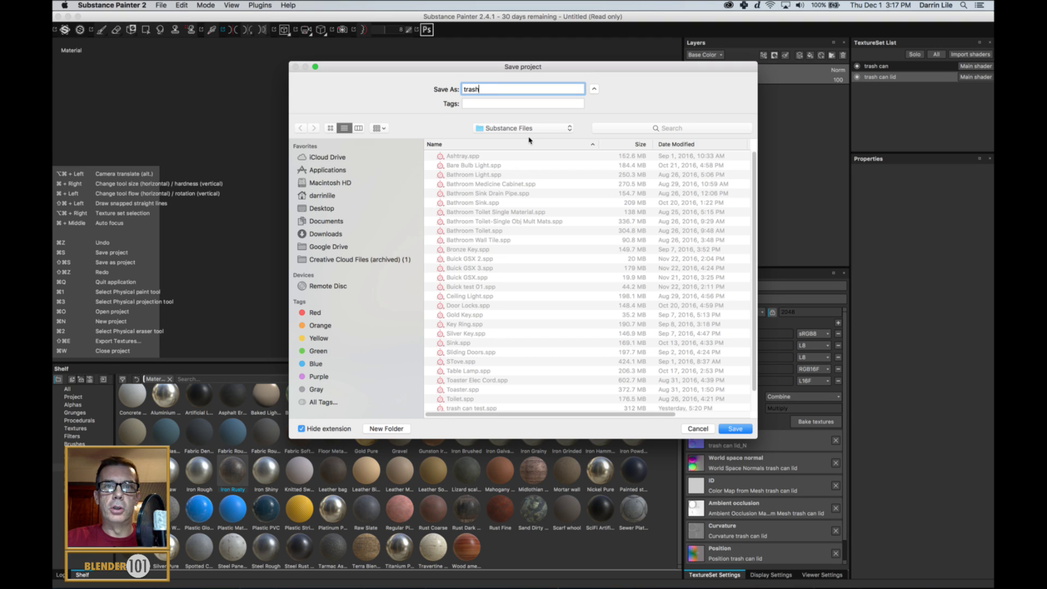
type(" can")
key("Return")
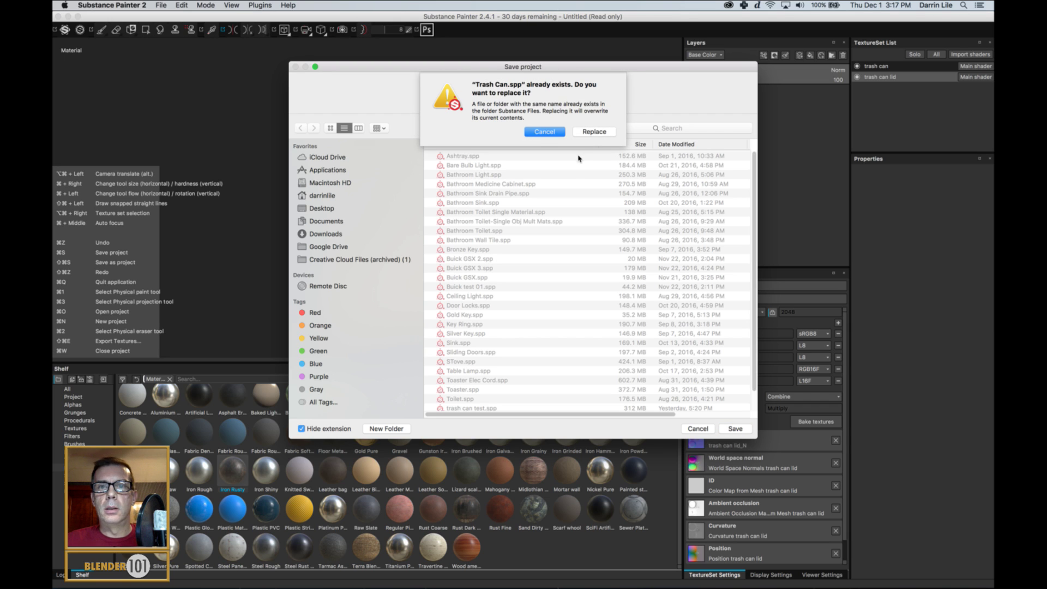
left_click(592, 133)
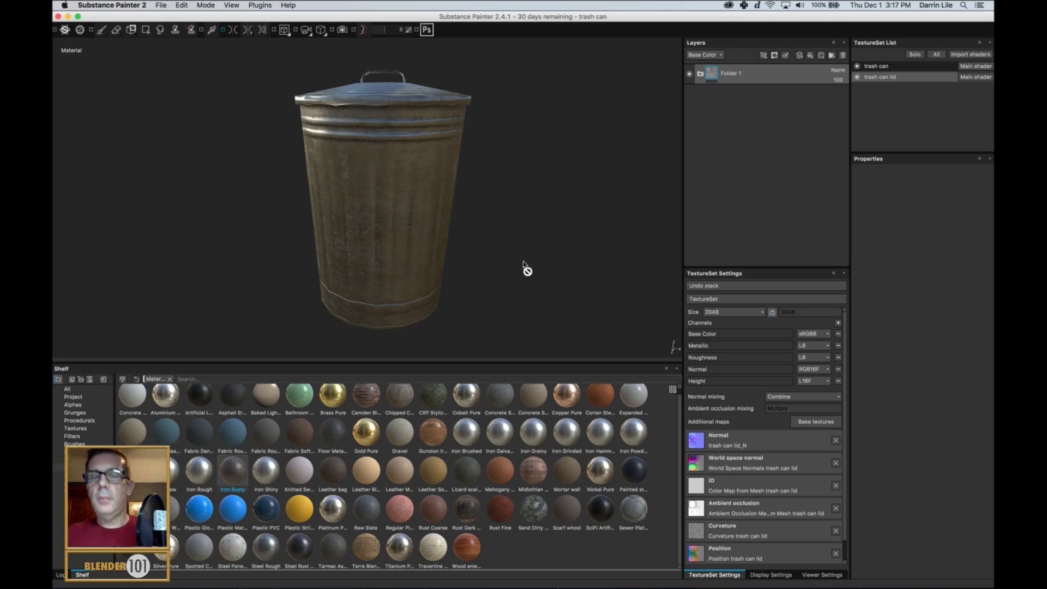
Step: Open the texture export settings and choose the Unity 5 (Standard Metallic) configuration
left_click(163, 6)
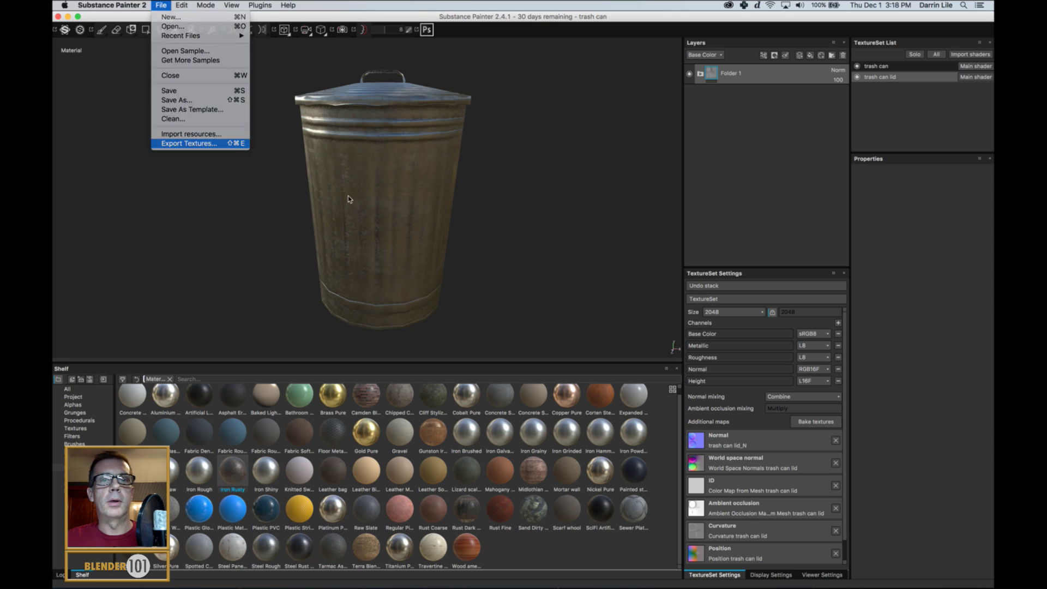
key("Return")
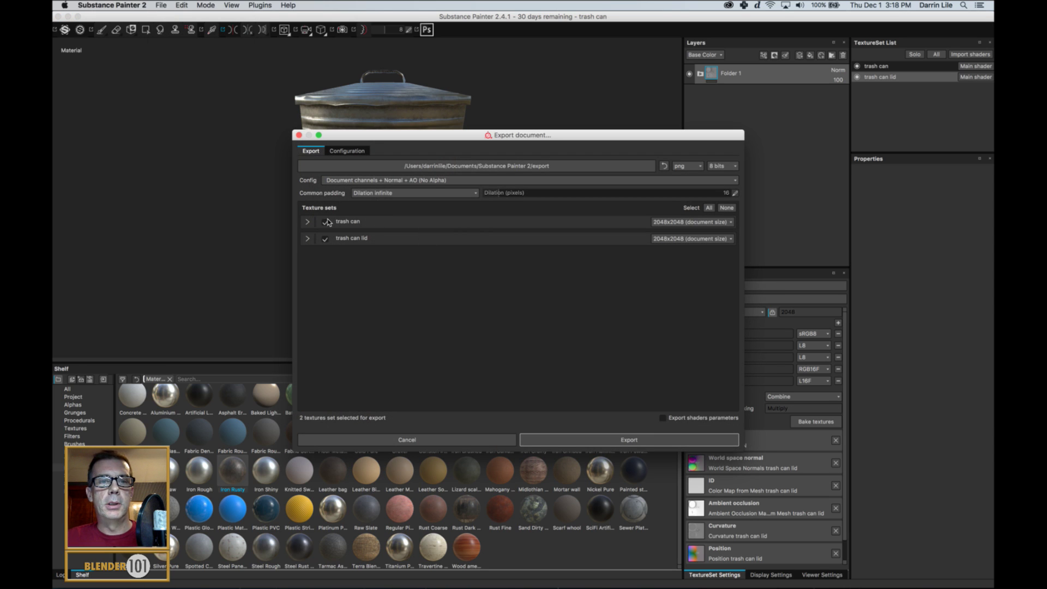
left_click(377, 180)
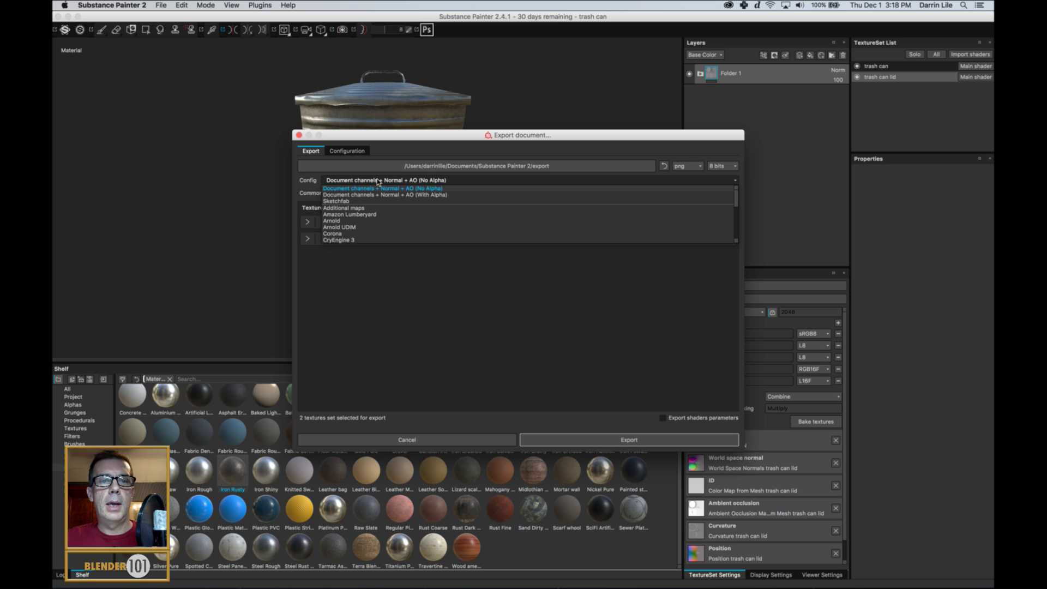
scroll(362, 212, "down", 8)
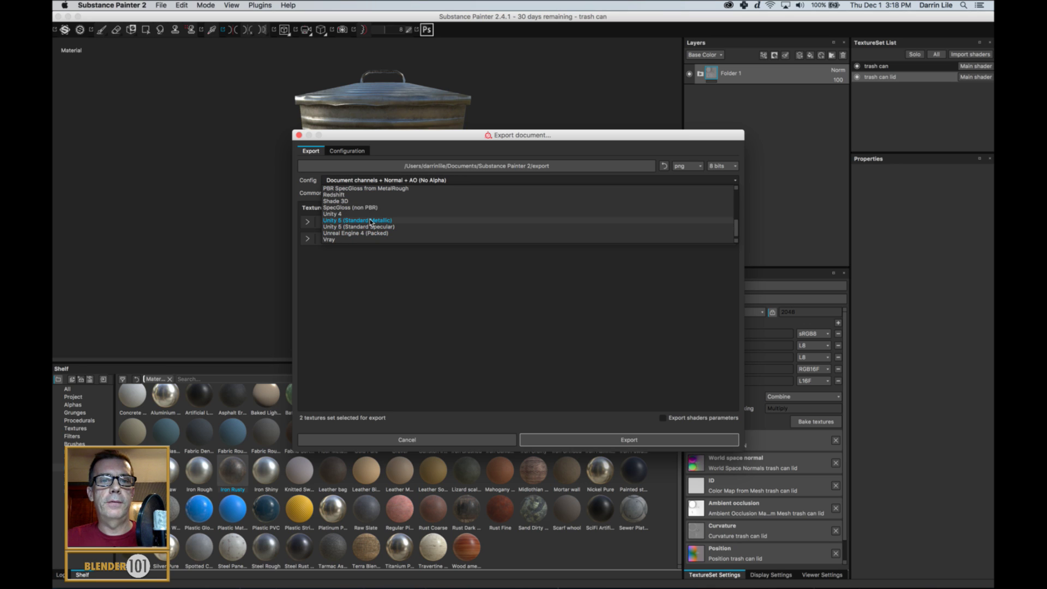
left_click(370, 221)
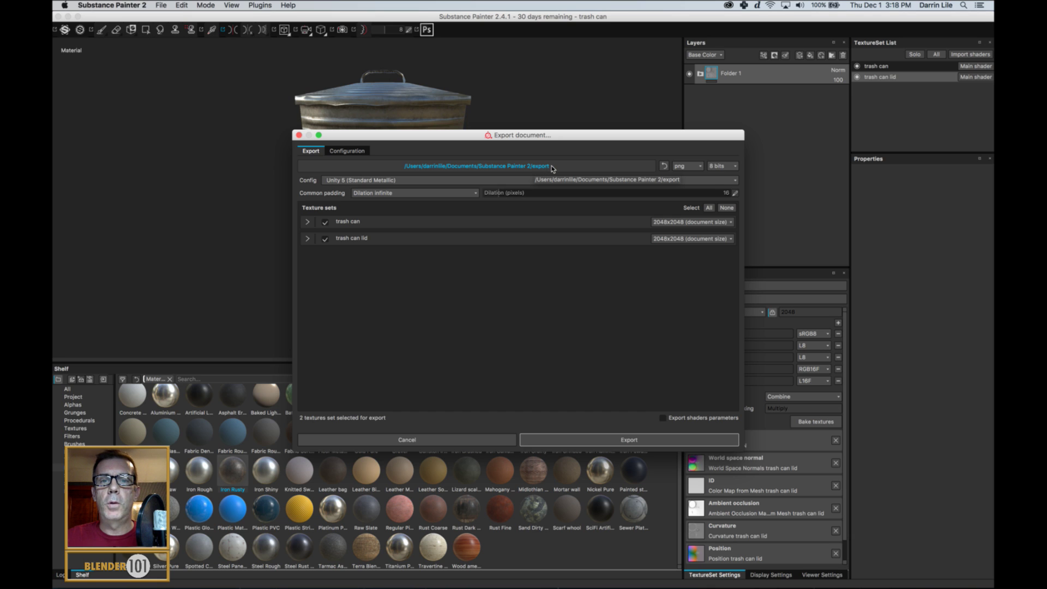
Step: Create a "Trash Can" folder inside the export folder as the destination and export both texture sets there
left_click(547, 167)
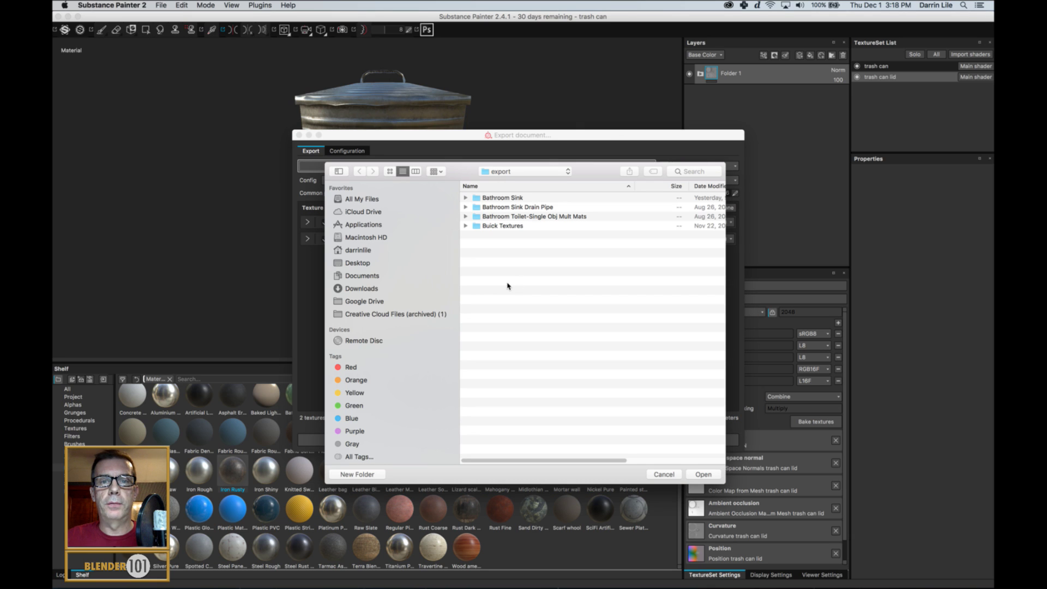
left_click(358, 474)
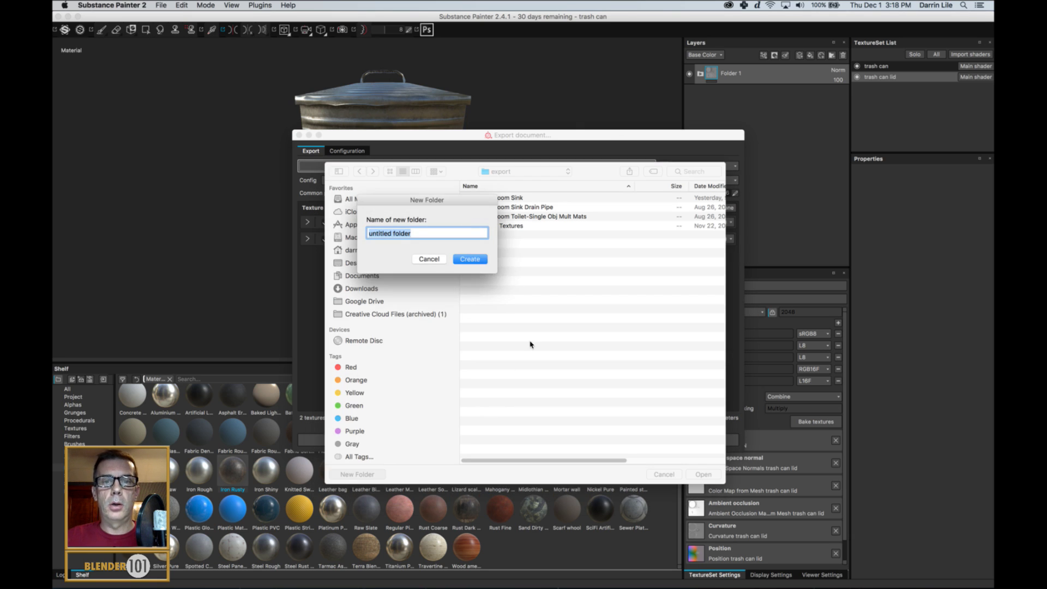
type("Tra")
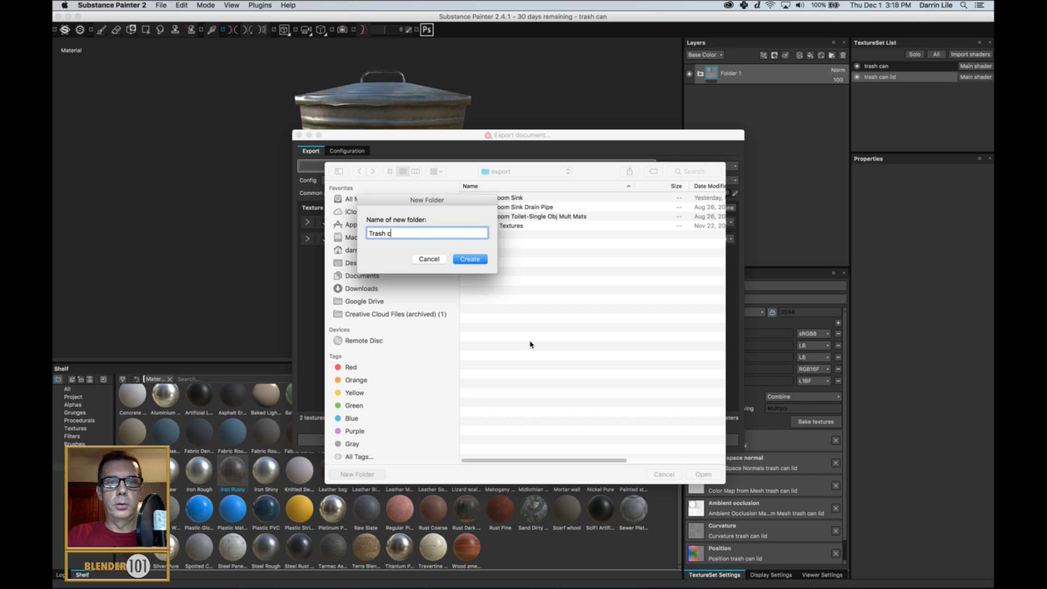
type("sh Can")
key("Return")
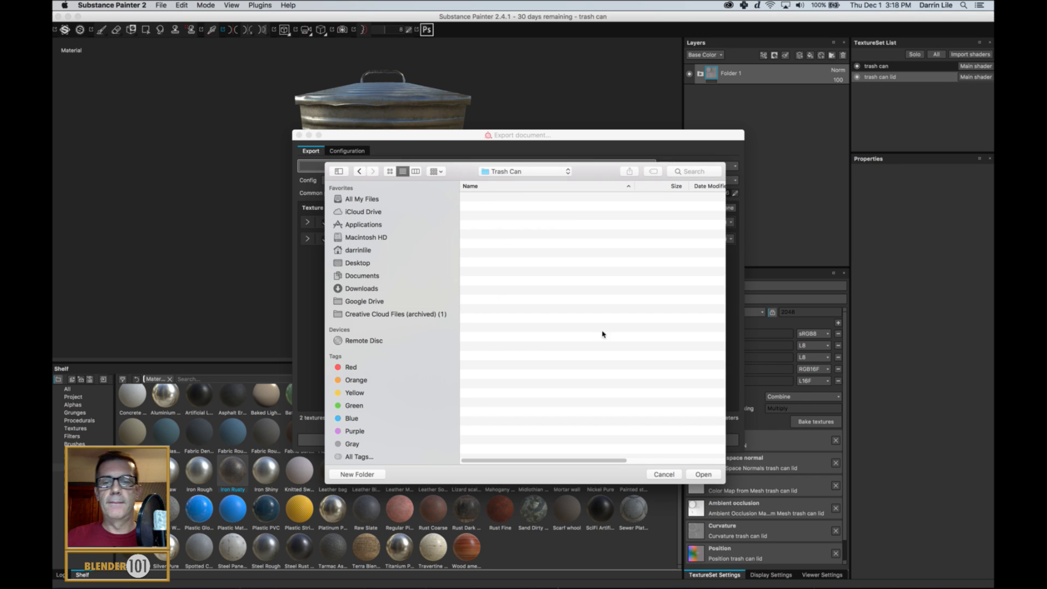
left_click(706, 475)
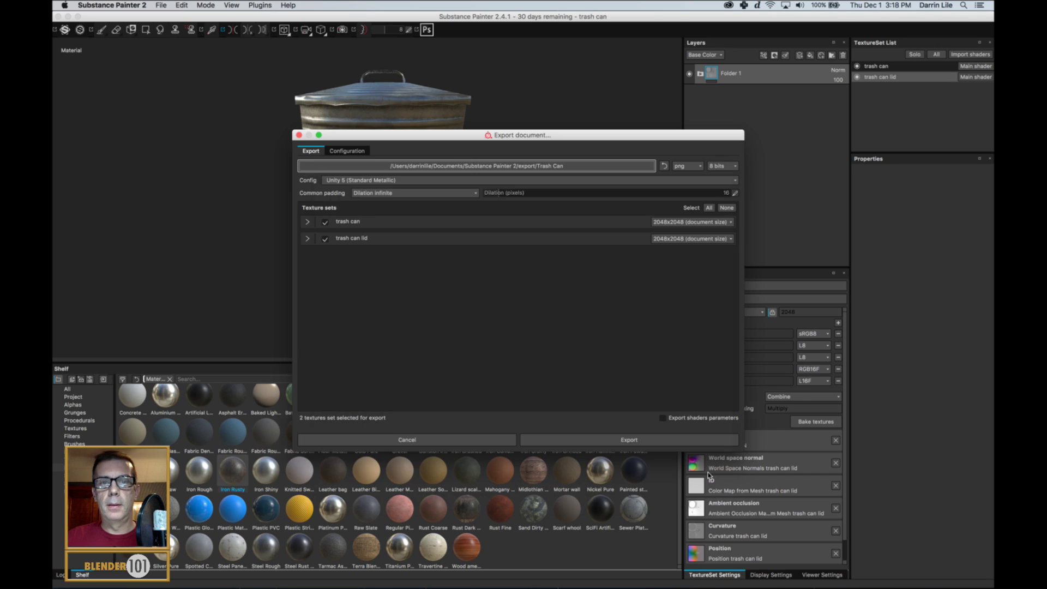
left_click(657, 440)
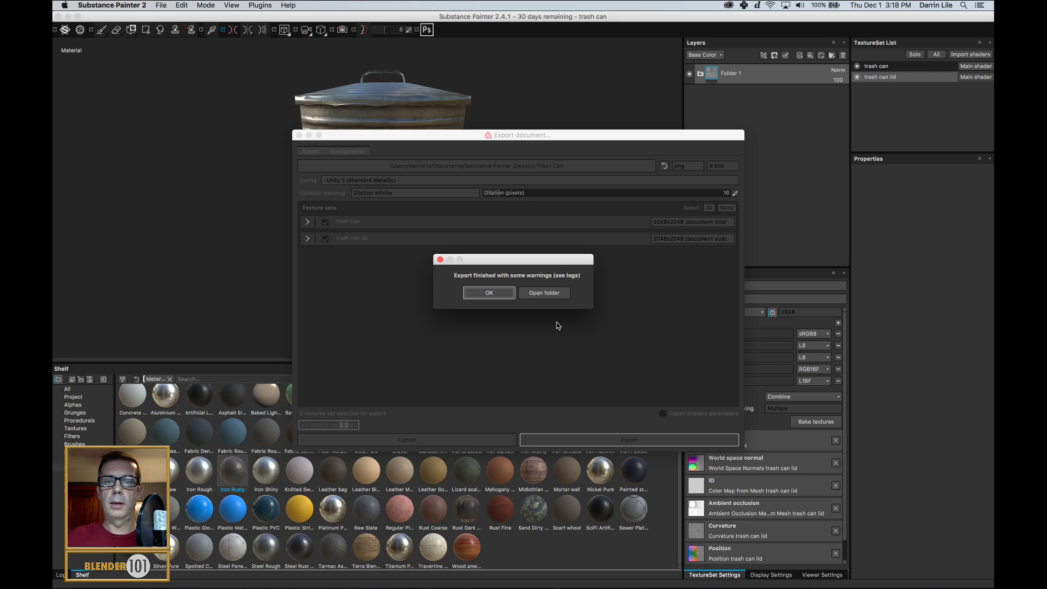
left_click(486, 292)
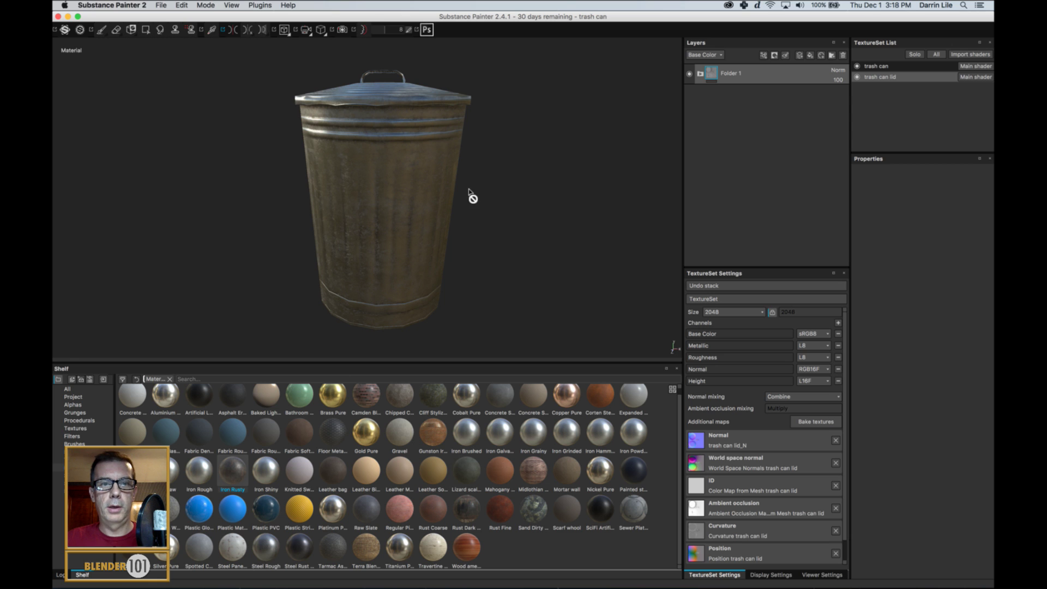
Step: Switch to Unity, bring the ground plane in the Test Scene into close view, and activate the Move tool
mouse_move(428, 584)
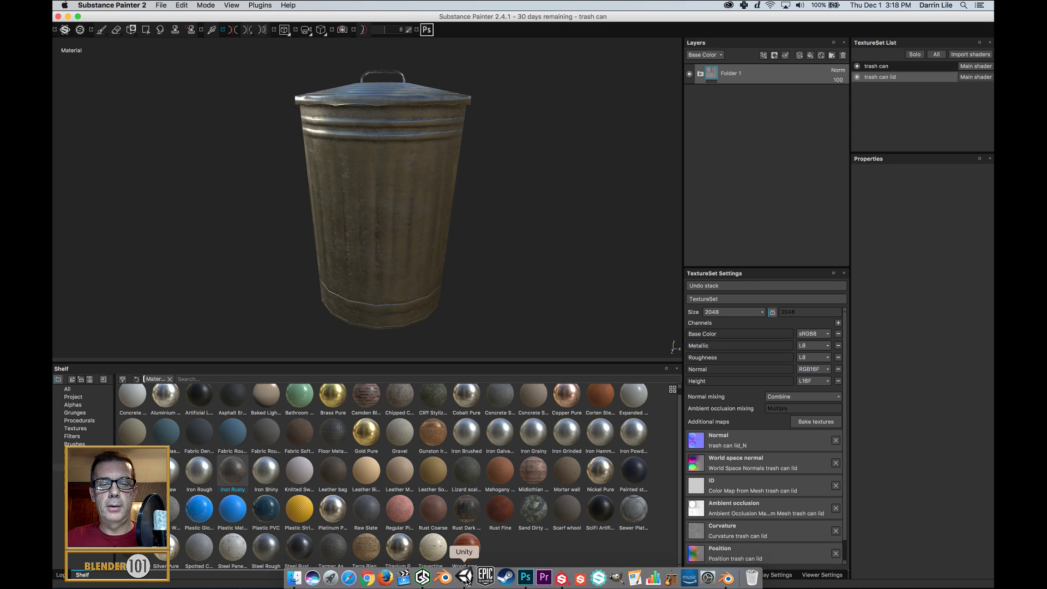
left_click(466, 580)
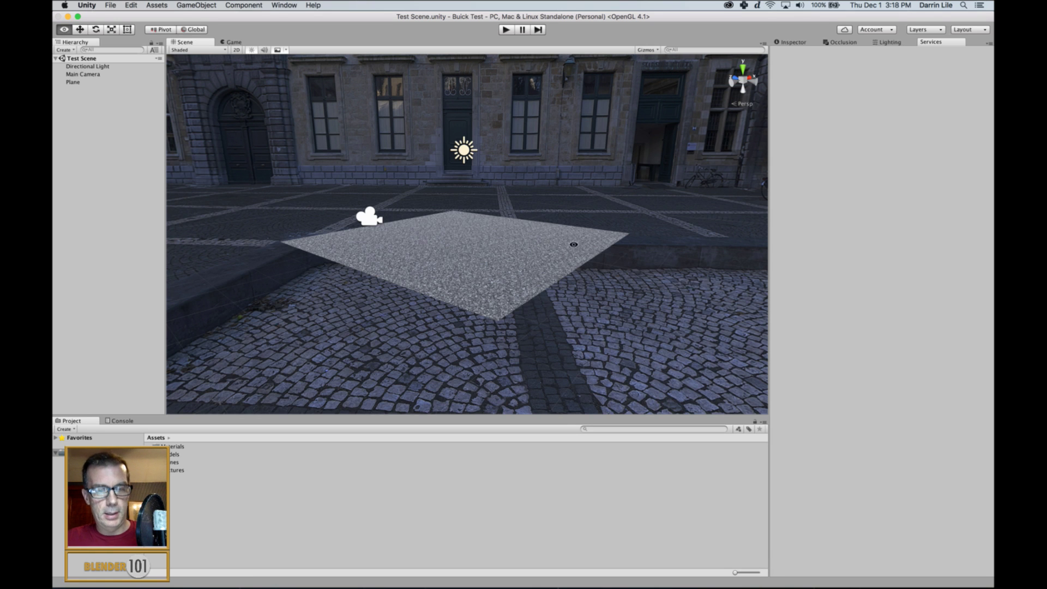
mouse_move(573, 243)
left_mouse_down("alt")
mouse_move(544, 289)
mouse_move(572, 252)
mouse_move(585, 260)
mouse_move(583, 320)
mouse_move(570, 261)
left_mouse_up("alt")
scroll(578, 297, "up", 3, "alt")
scroll(569, 270, "up", 3)
scroll(571, 272, "down", 5)
key("w")
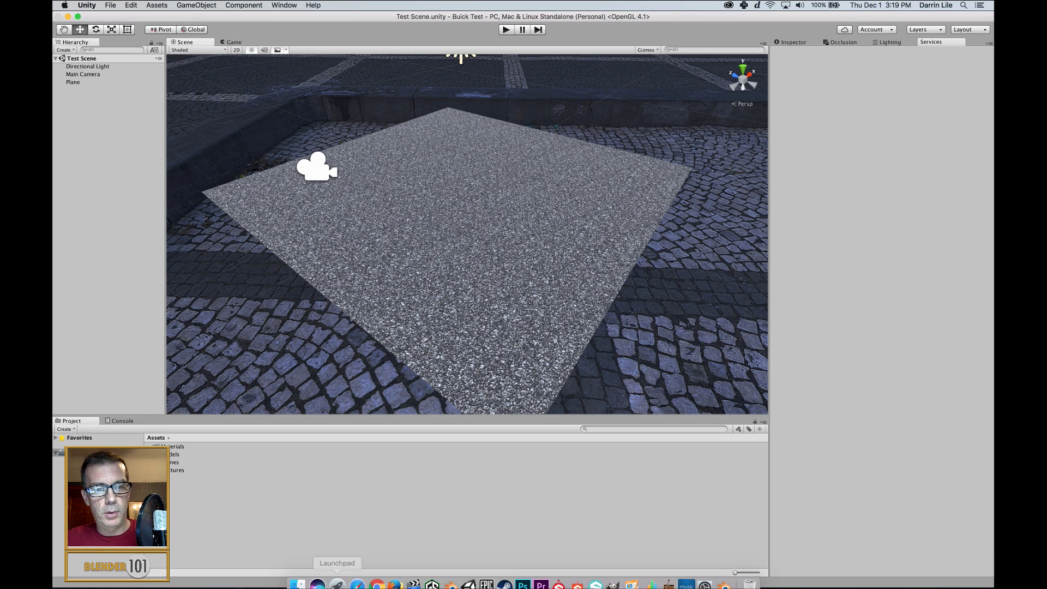
Step: Import trash can.fbx from the HM&SB Exports folder in Documents into the Unity project's Assets
left_click(303, 576)
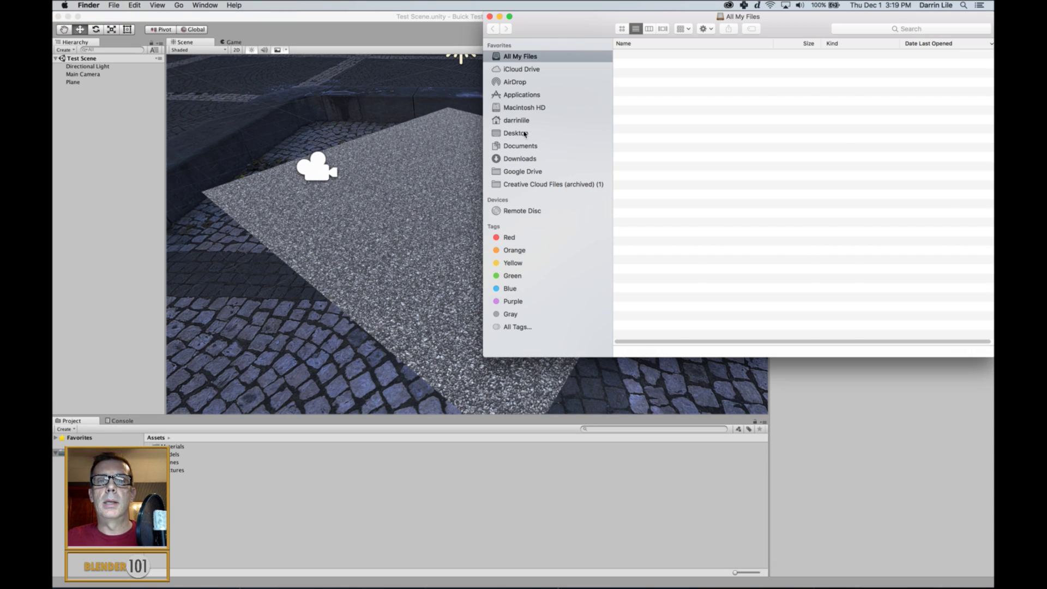
left_click(521, 147)
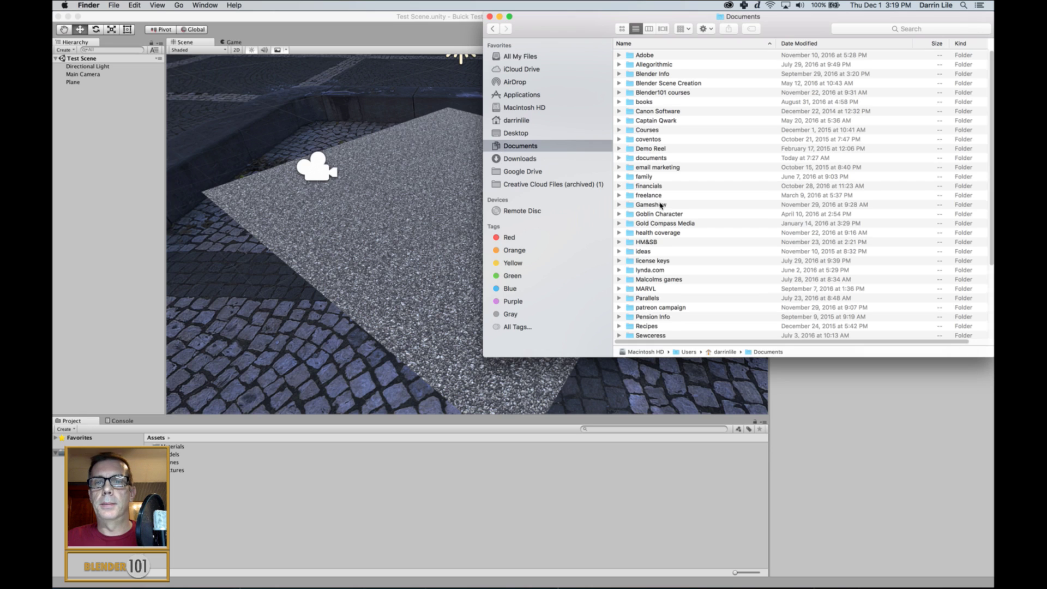
double_click(656, 244)
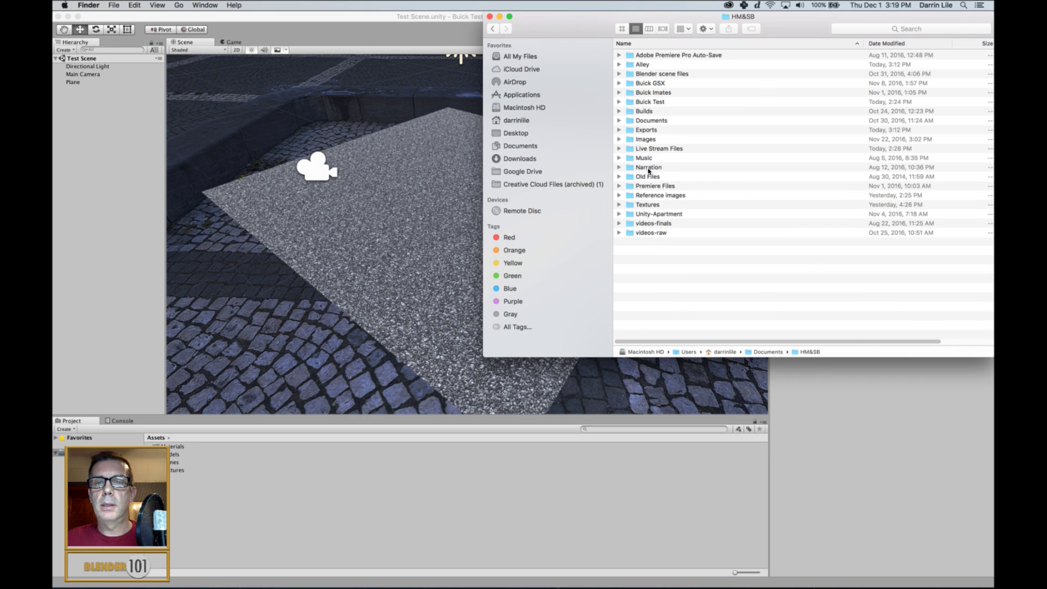
double_click(651, 131)
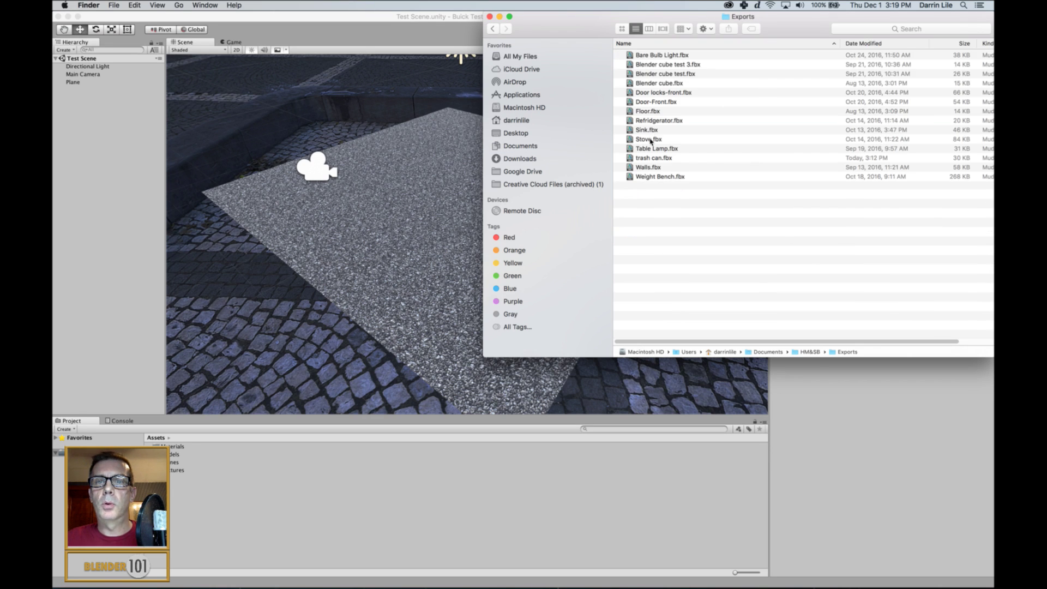
left_click(646, 158)
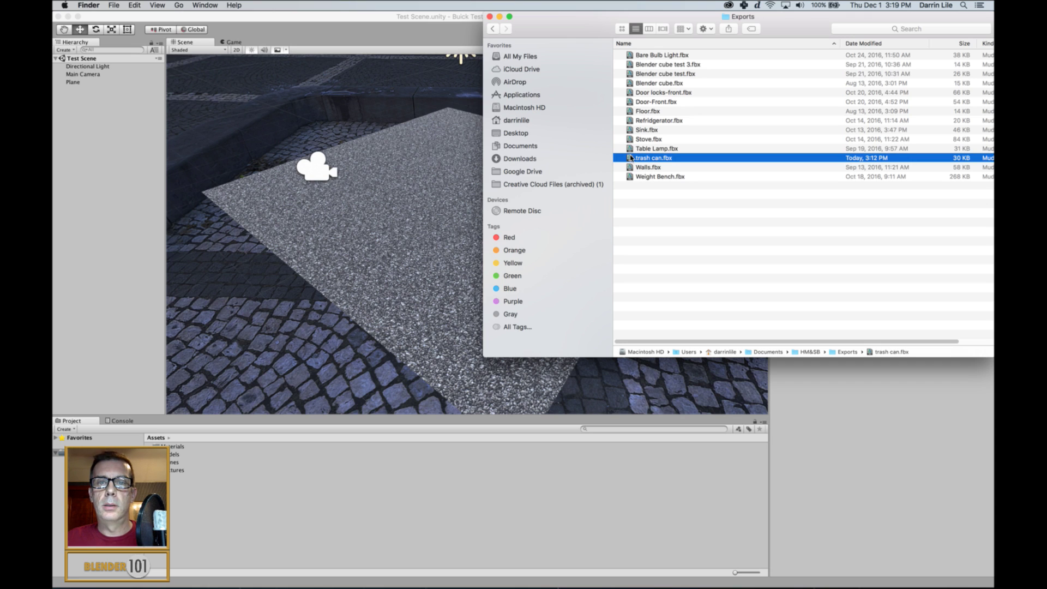
left_click_drag(631, 158, 258, 527)
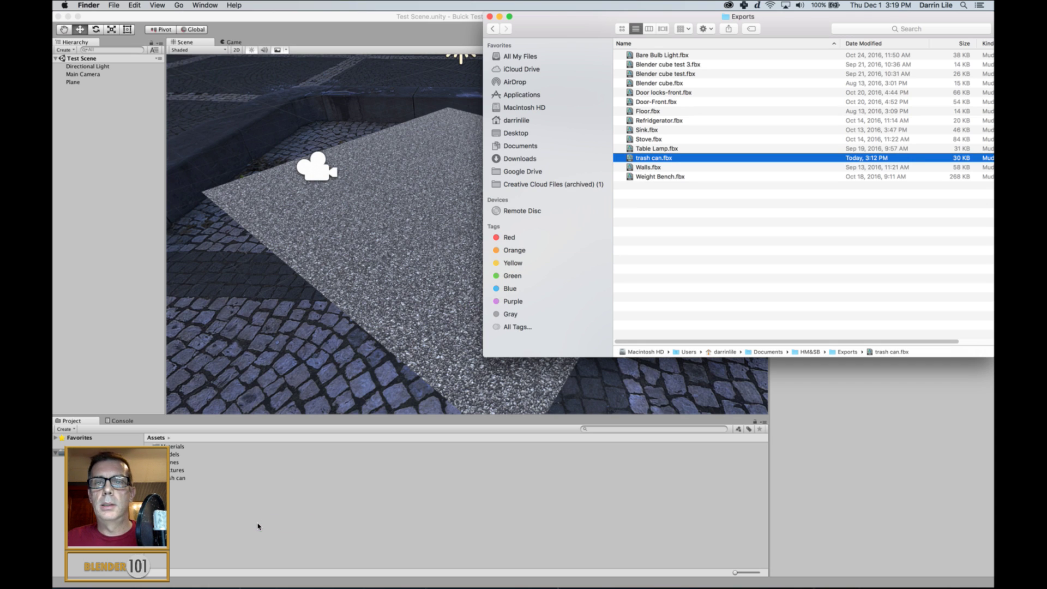
Step: Open the Trash Can folder inside the Substance Painter 2 export folder in Documents
left_click(517, 145)
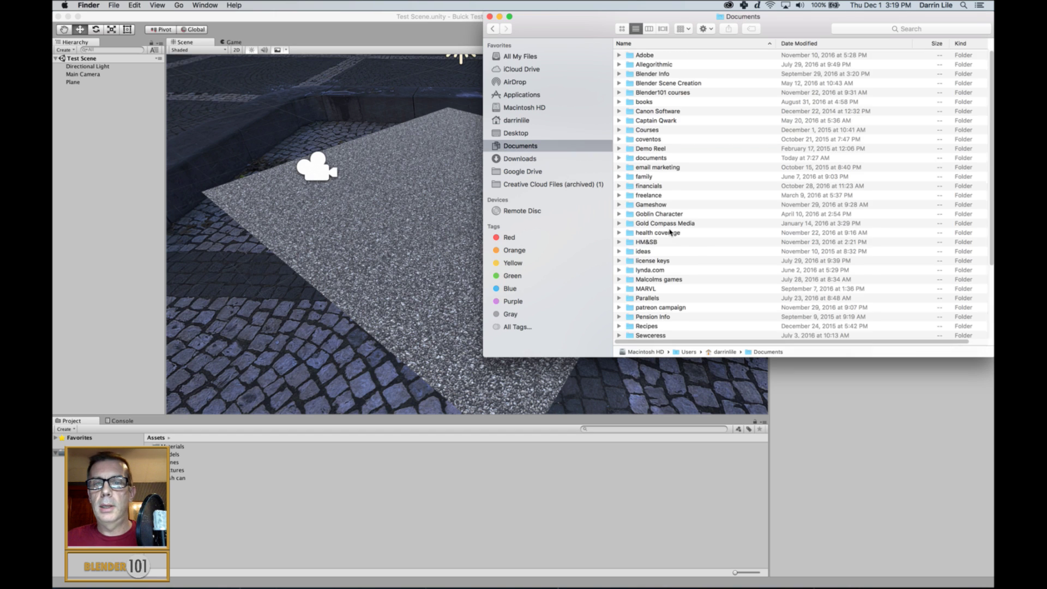
scroll(675, 234, "down", 5)
double_click(673, 258)
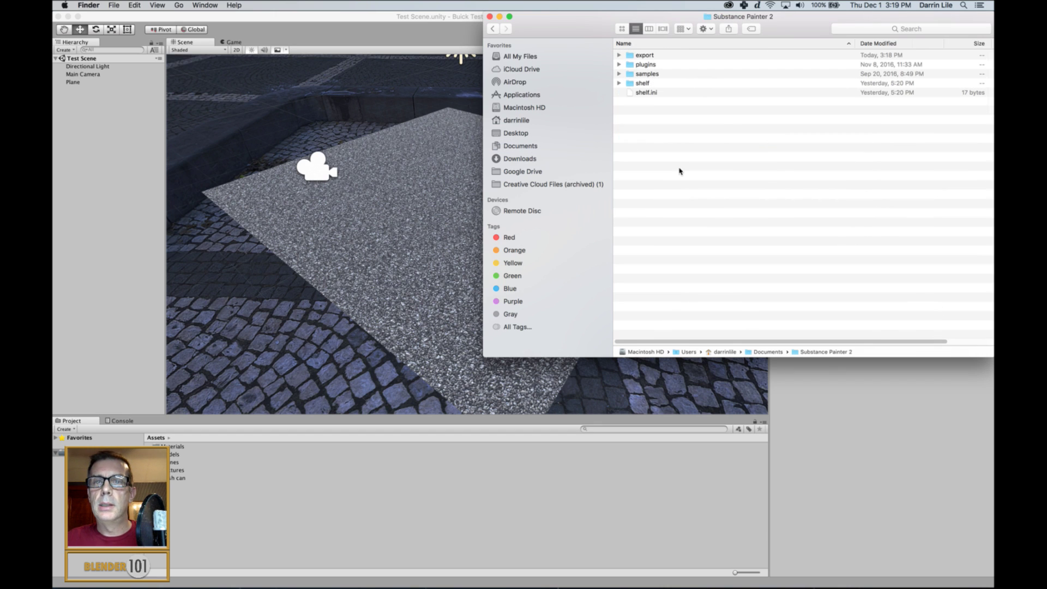
double_click(649, 55)
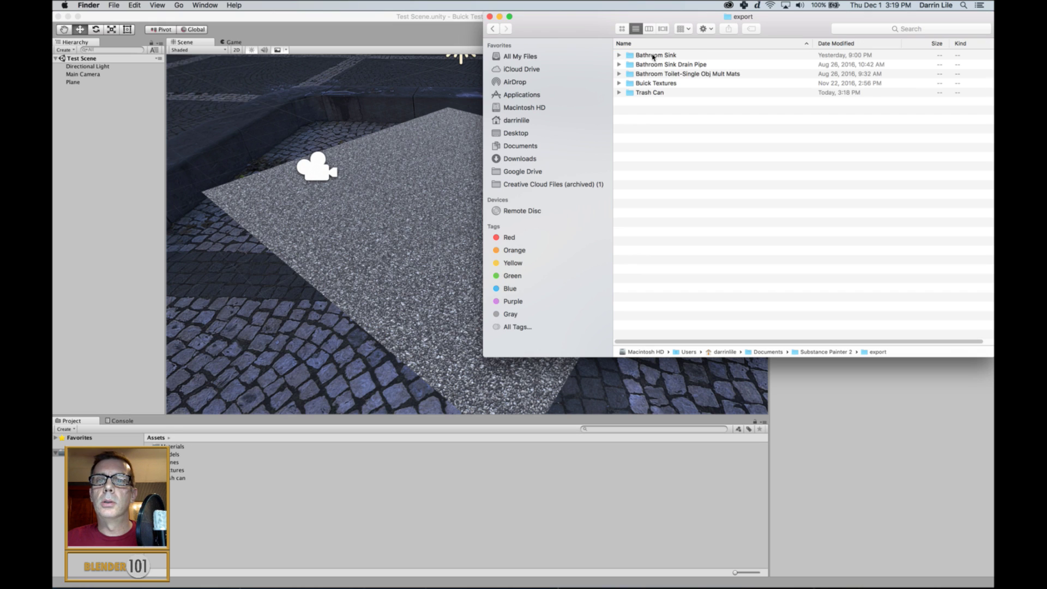
double_click(646, 92)
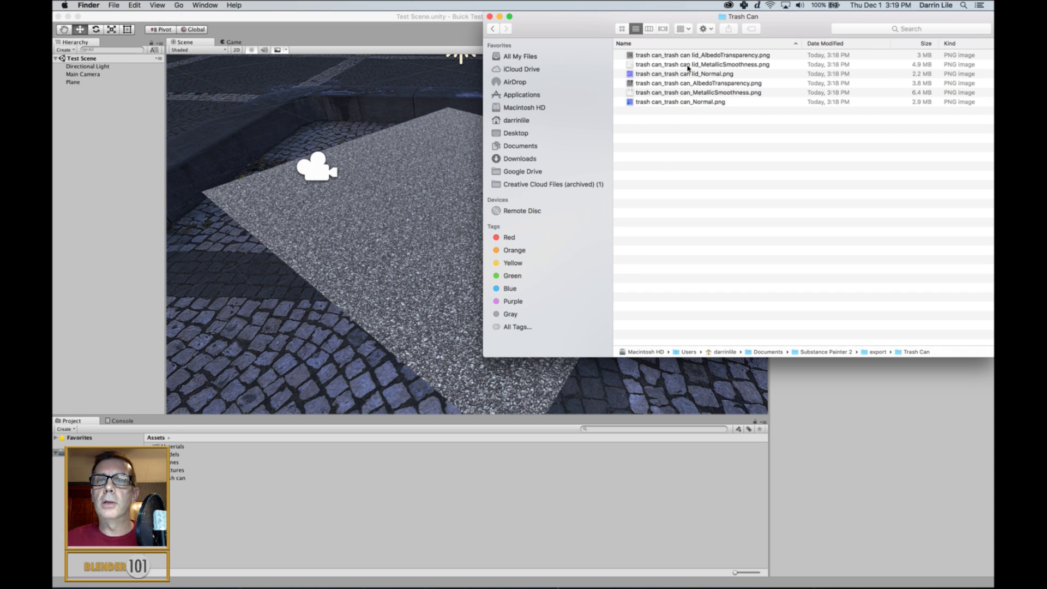
Step: Import all the can and lid AlbedoTransparency, MetallicSmoothness and Normal PNG textures into Assets and return to Unity
left_click(711, 54)
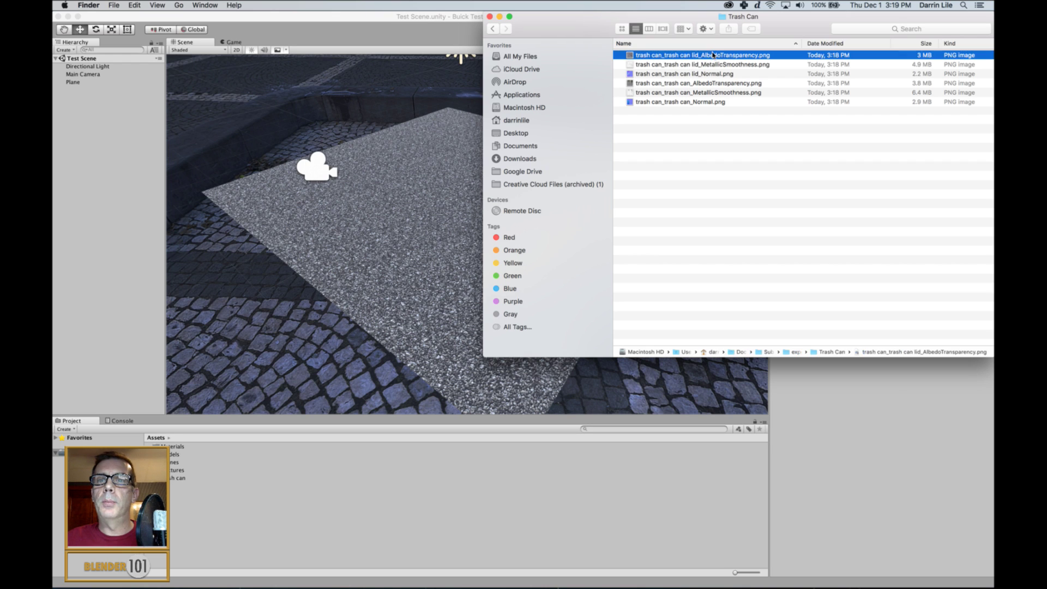
left_click(711, 65)
left_click(709, 74)
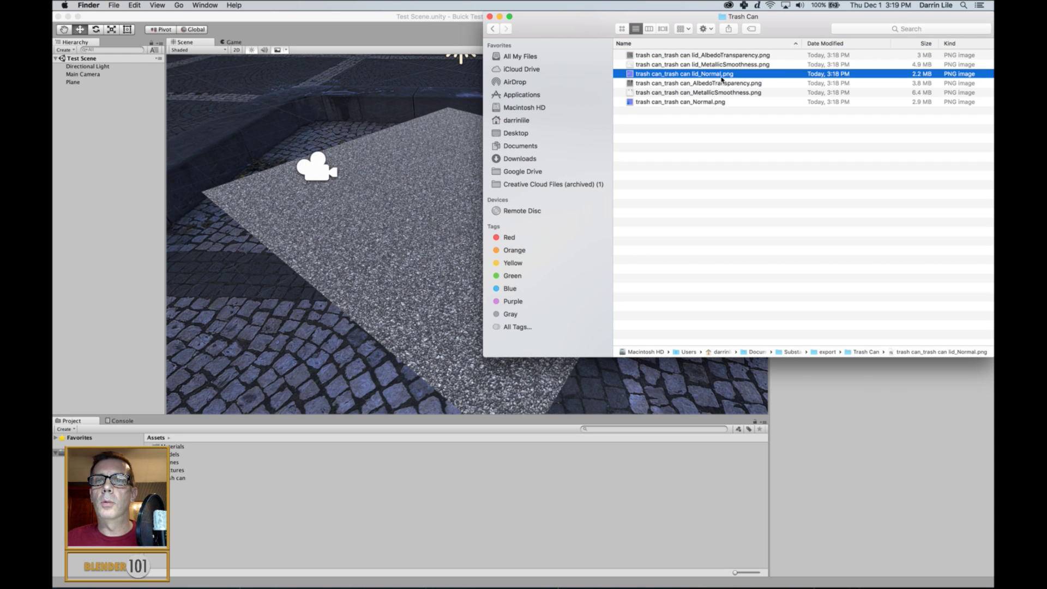
left_click(687, 85)
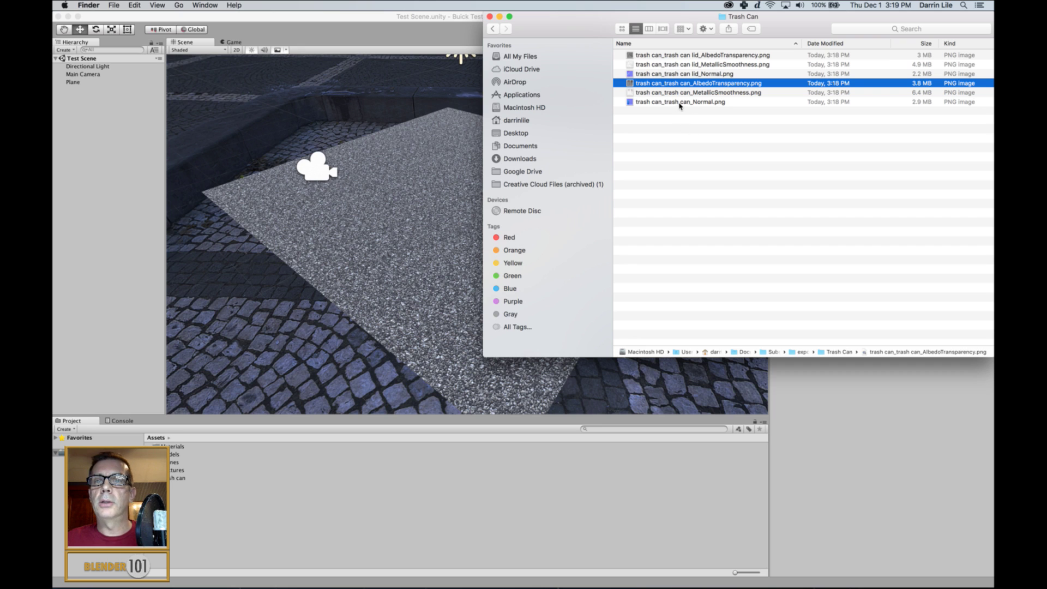
left_click(664, 56)
left_click(688, 101, "shift")
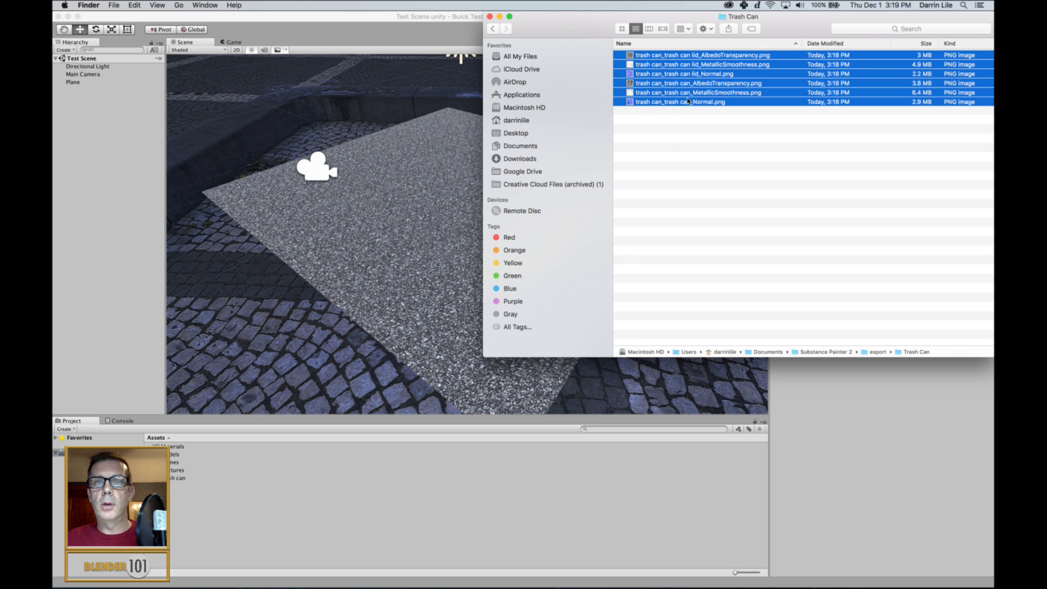
left_click_drag(631, 56, 228, 519)
key("super+Tab")
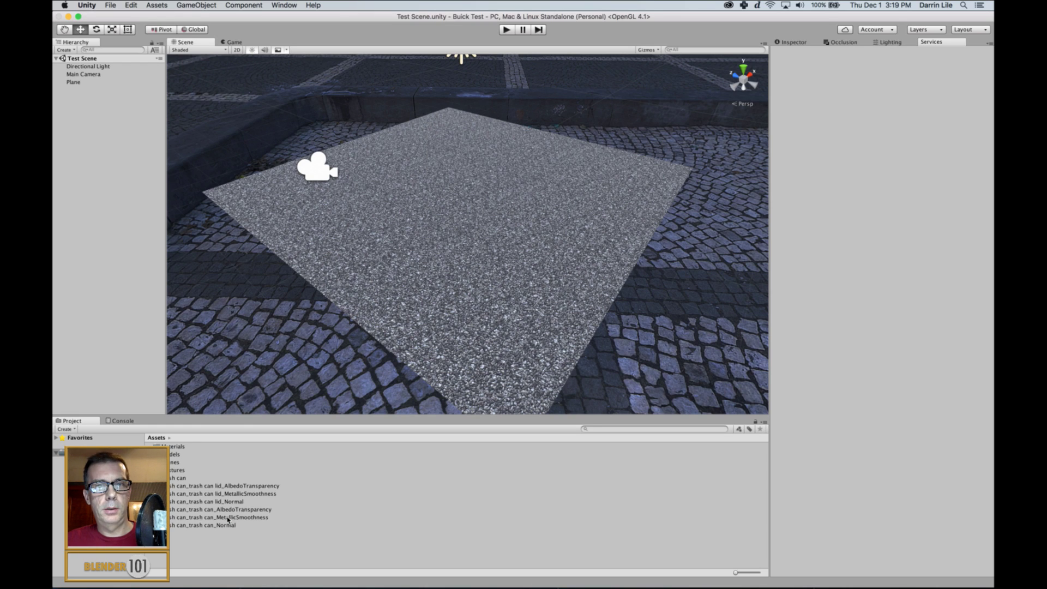
Step: Add the trash can model to the Test Scene hierarchy and frame it close up in the scene view
left_click(175, 478)
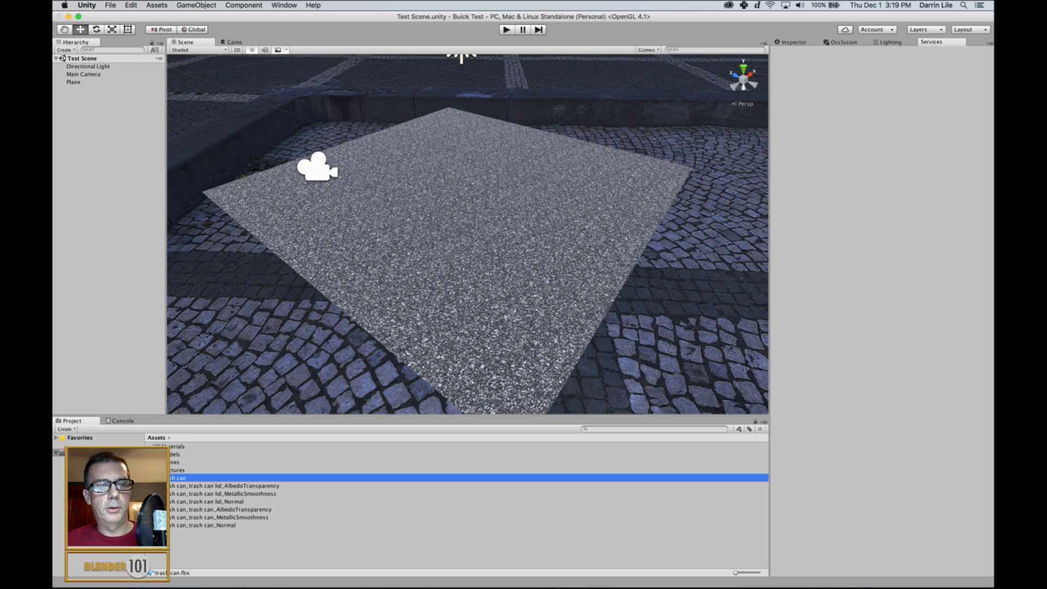
left_click_drag(180, 478, 130, 278)
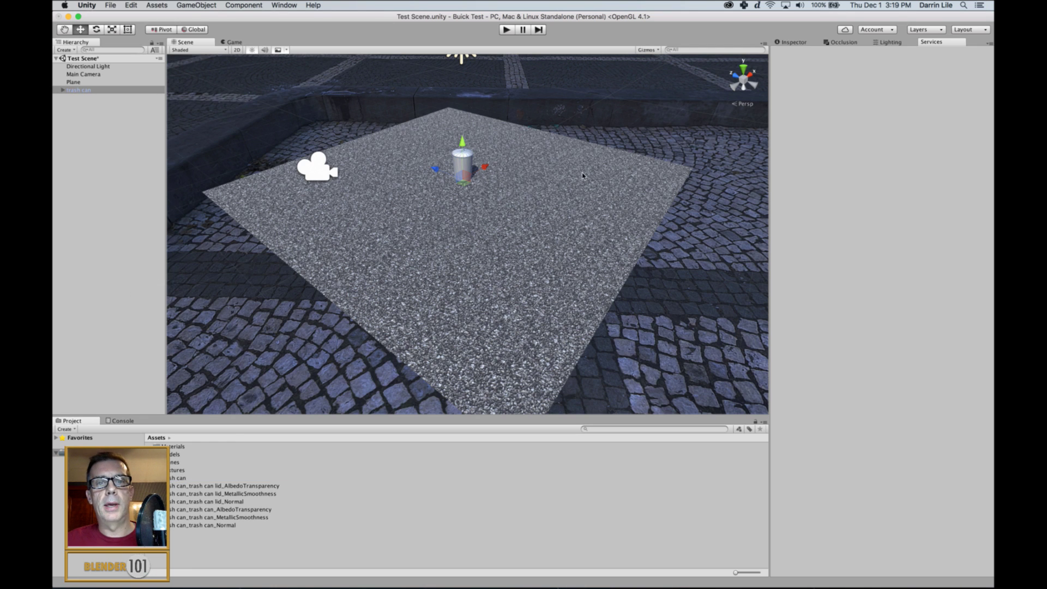
key("f")
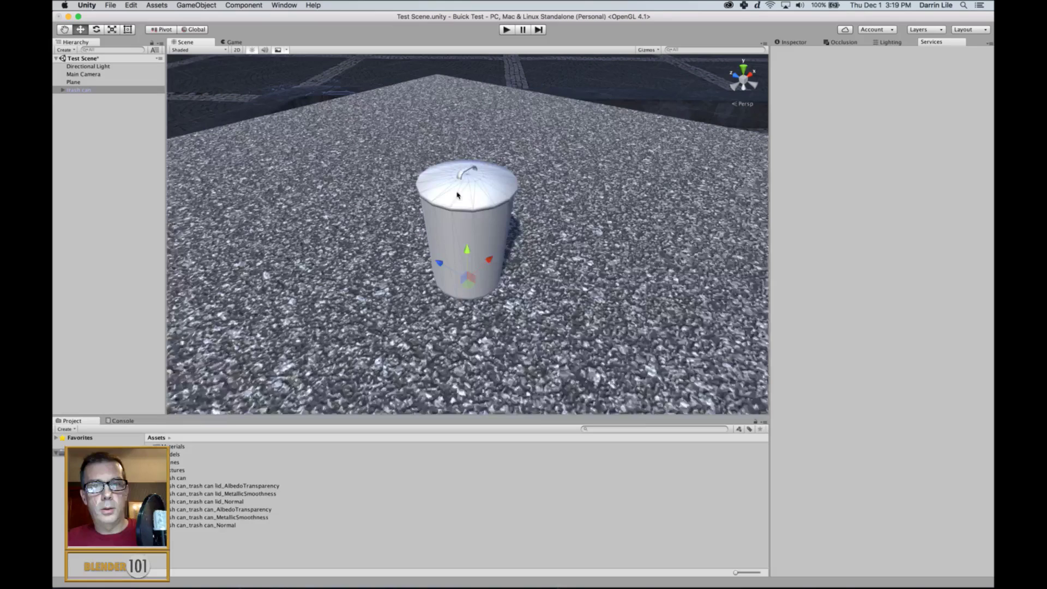
left_click_drag(499, 267, 506, 223, "alt")
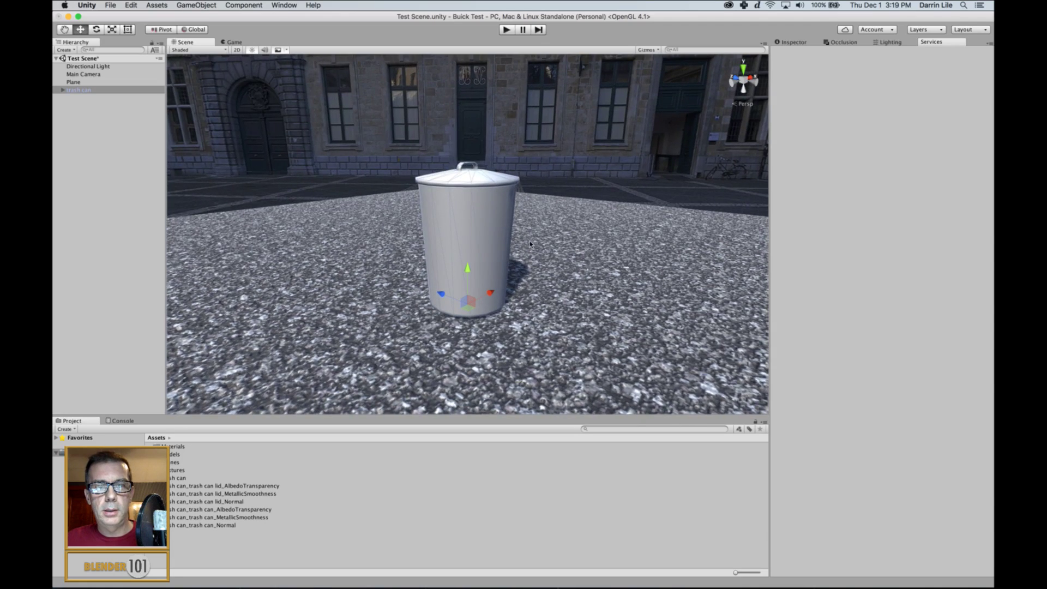
scroll(545, 248, "up", 3)
left_click(572, 274)
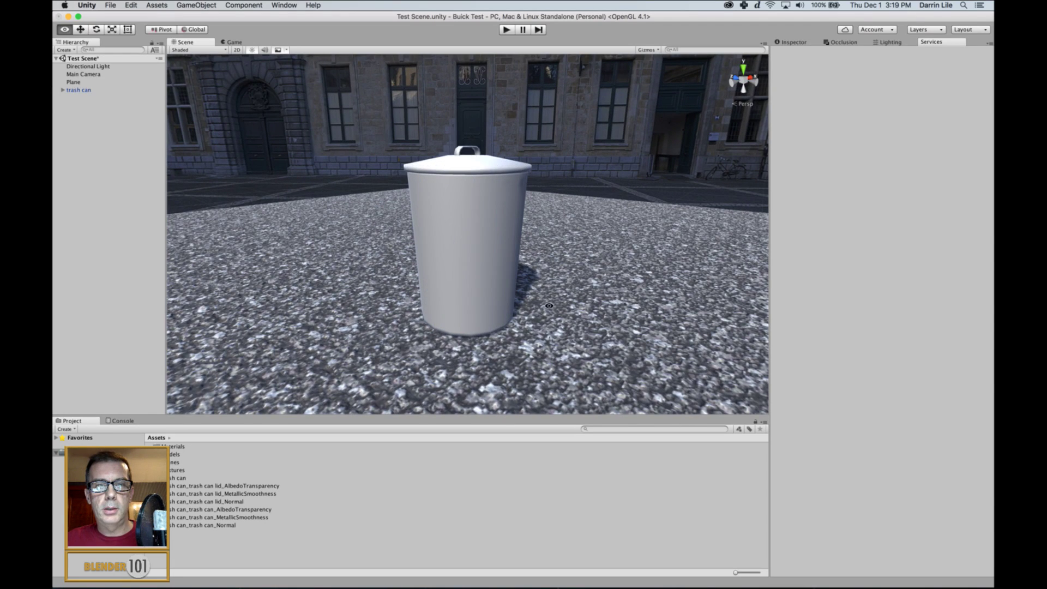
Step: Lower the trash can slightly along the vertical axis so its base rests on the ground plane
left_click_drag(547, 303, 579, 227, "alt")
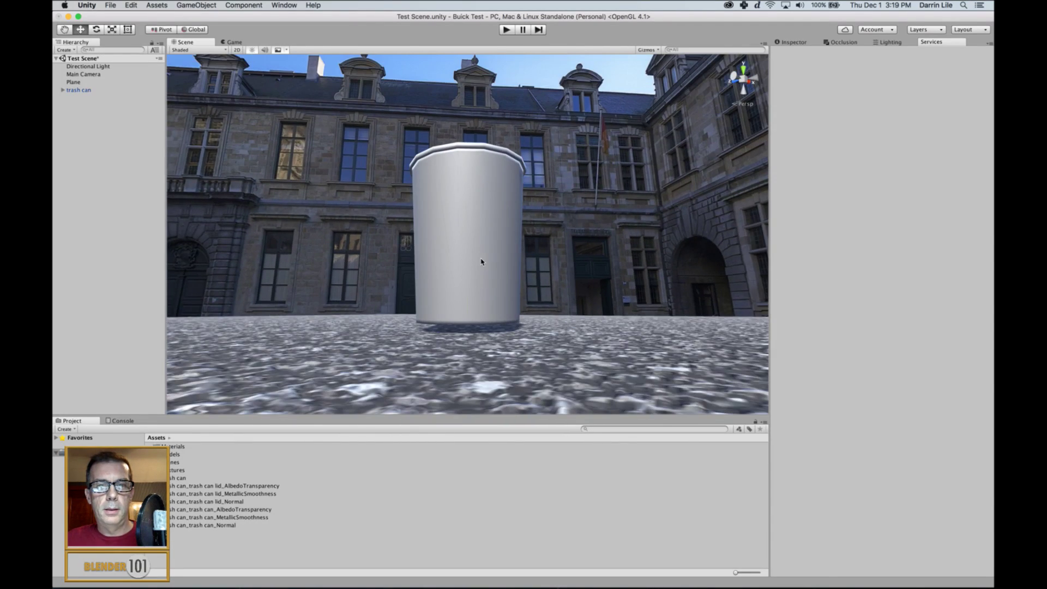
left_click(489, 219)
left_click_drag(467, 291, 467, 297)
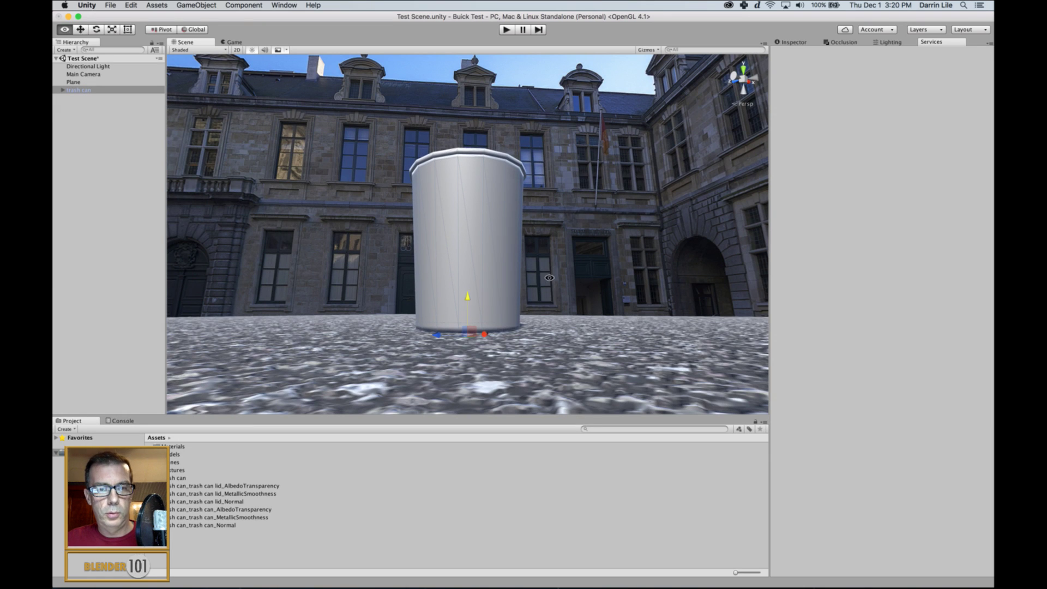
left_click_drag(548, 277, 594, 297, "alt")
left_click(593, 289)
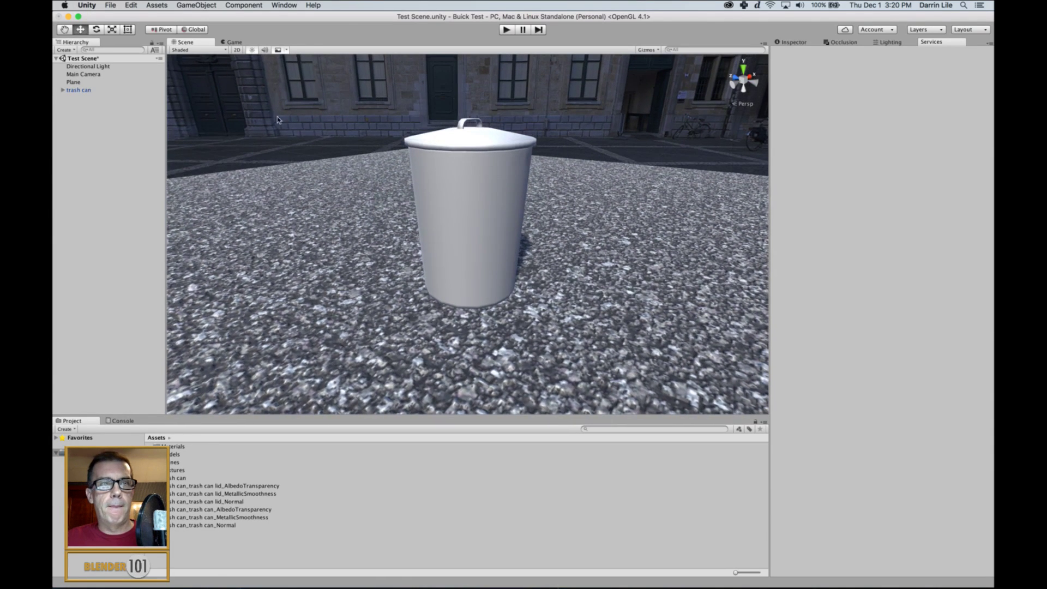
Step: Open the material settings of trash can-lowPoly in the Inspector and set its Albedo color to white (FFFFFFFF)
left_click(63, 90)
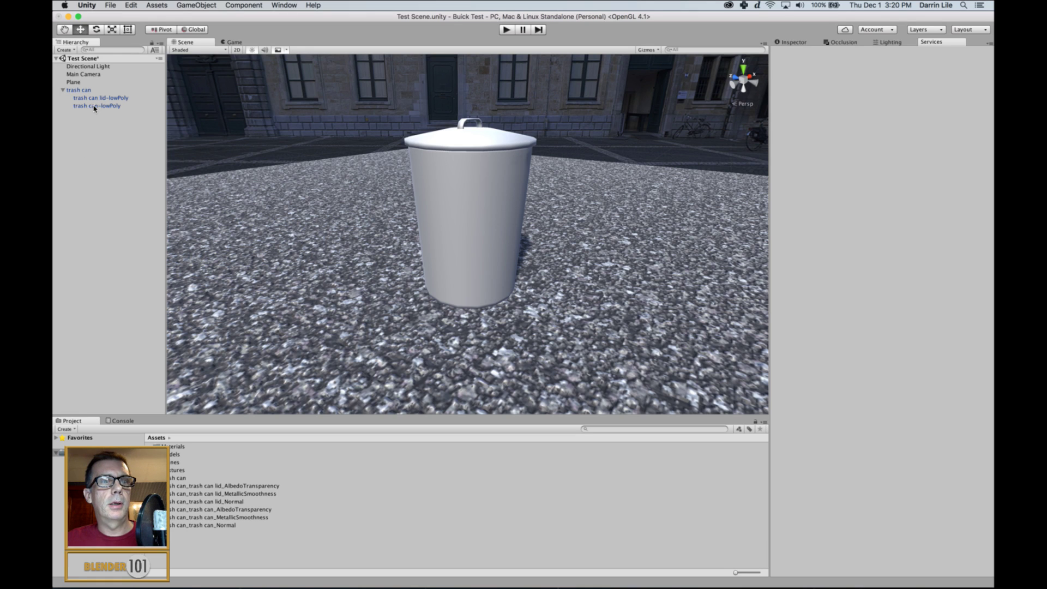
left_click(94, 106)
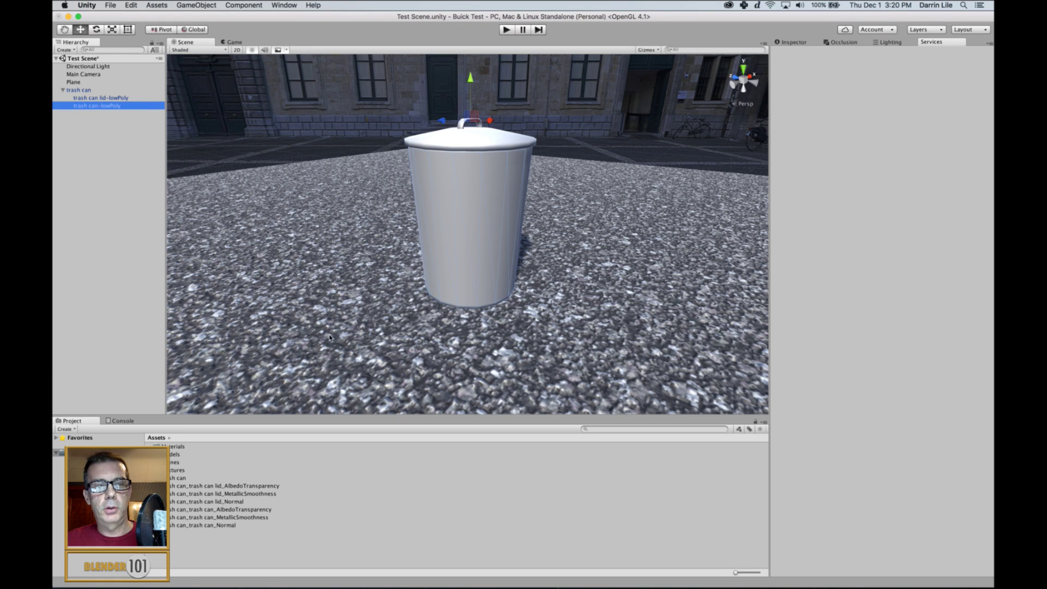
left_click(787, 43)
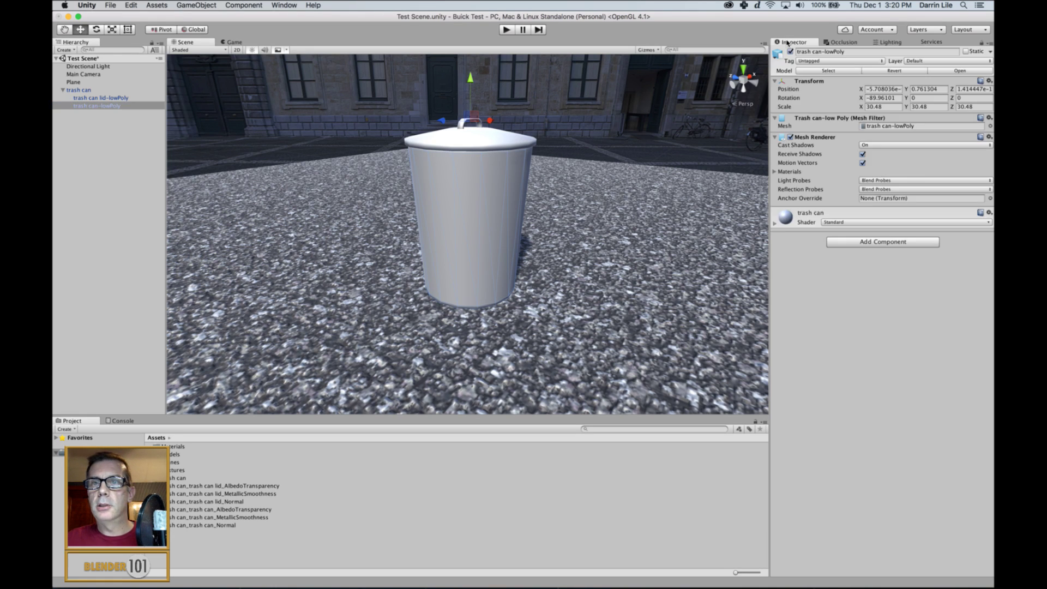
left_click(775, 223)
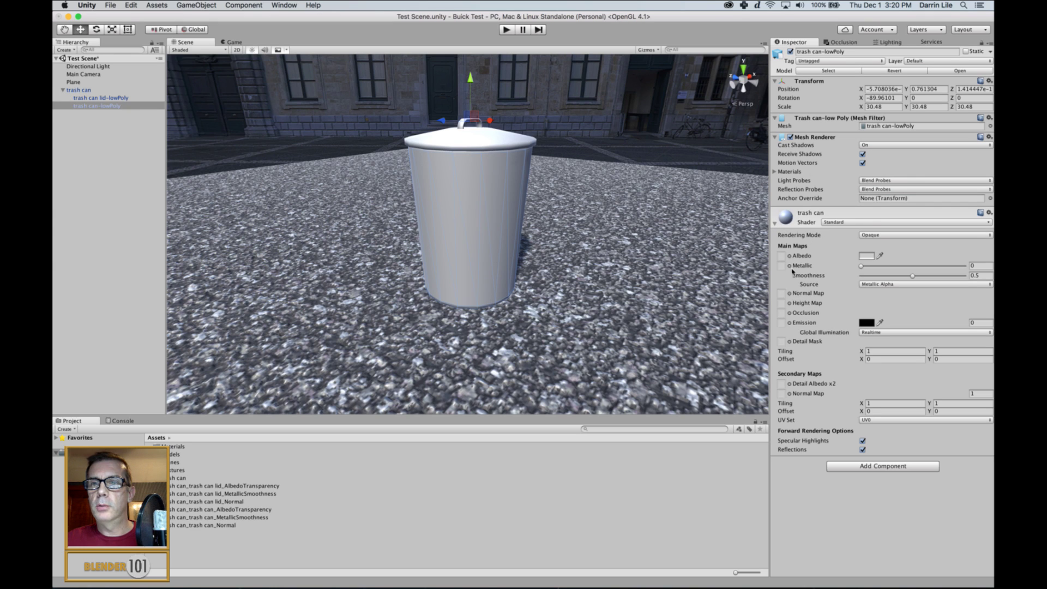
left_click(864, 256)
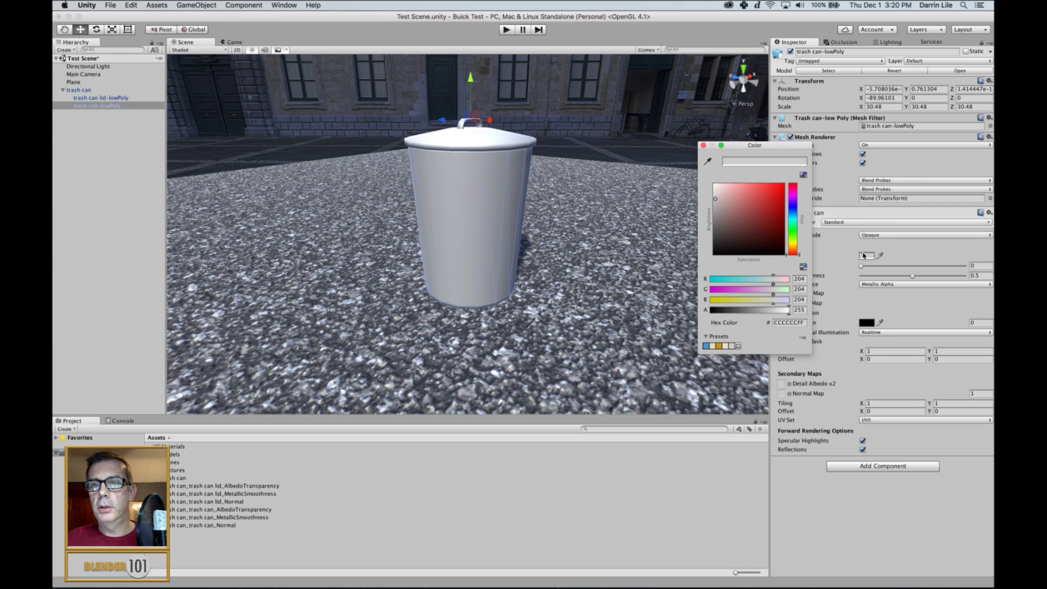
left_click_drag(714, 200, 702, 157)
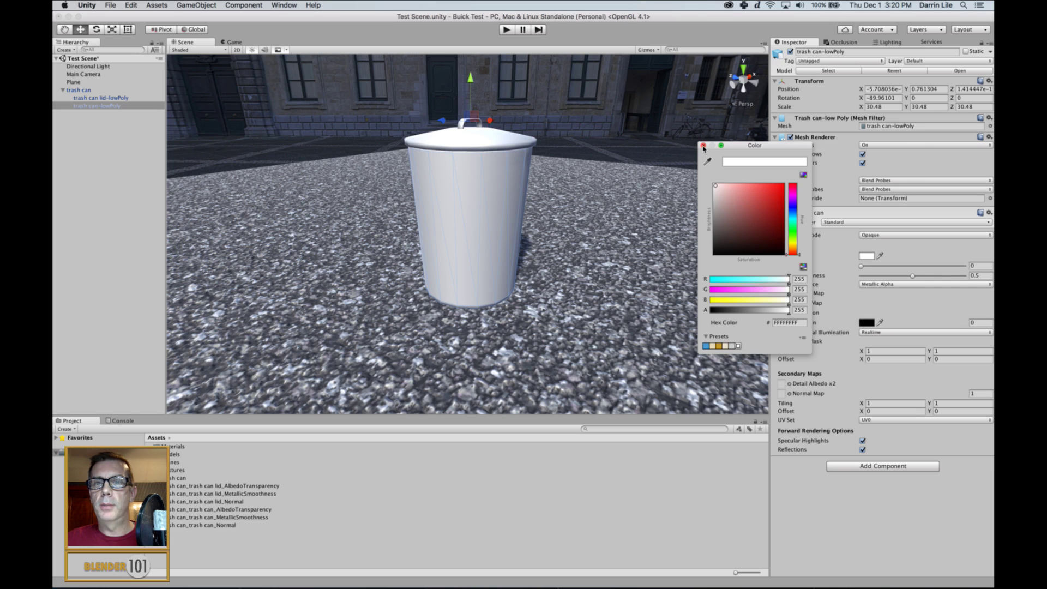
left_click(703, 145)
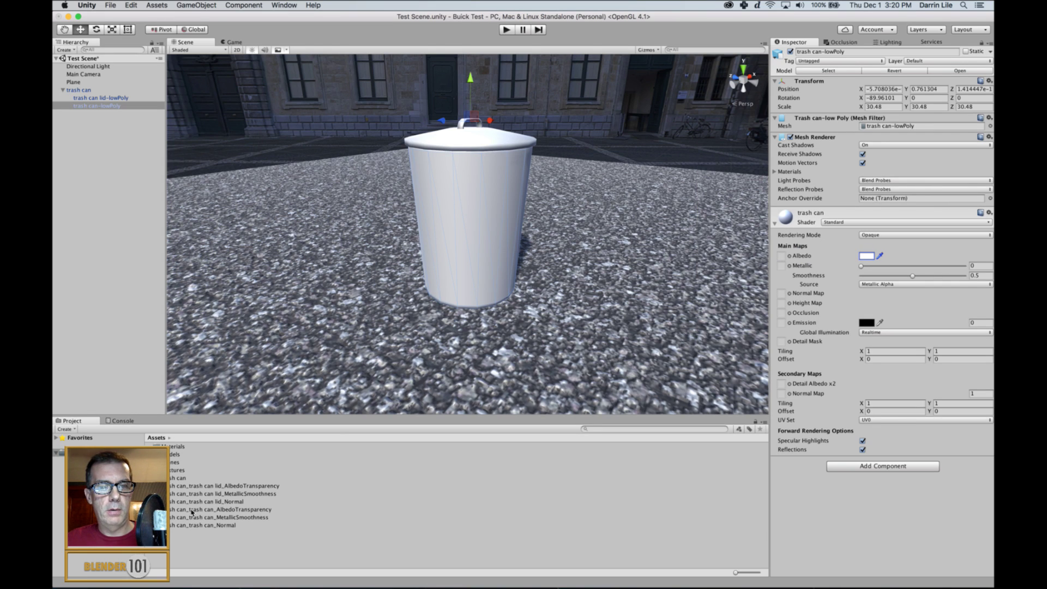
Step: Assign the can's AlbedoTransparency, MetallicSmoothness and Normal textures to its Albedo, Metallic and Normal Map slots, marking the last texture as a normal map
left_click_drag(191, 511, 788, 256)
left_click_drag(258, 519, 783, 267)
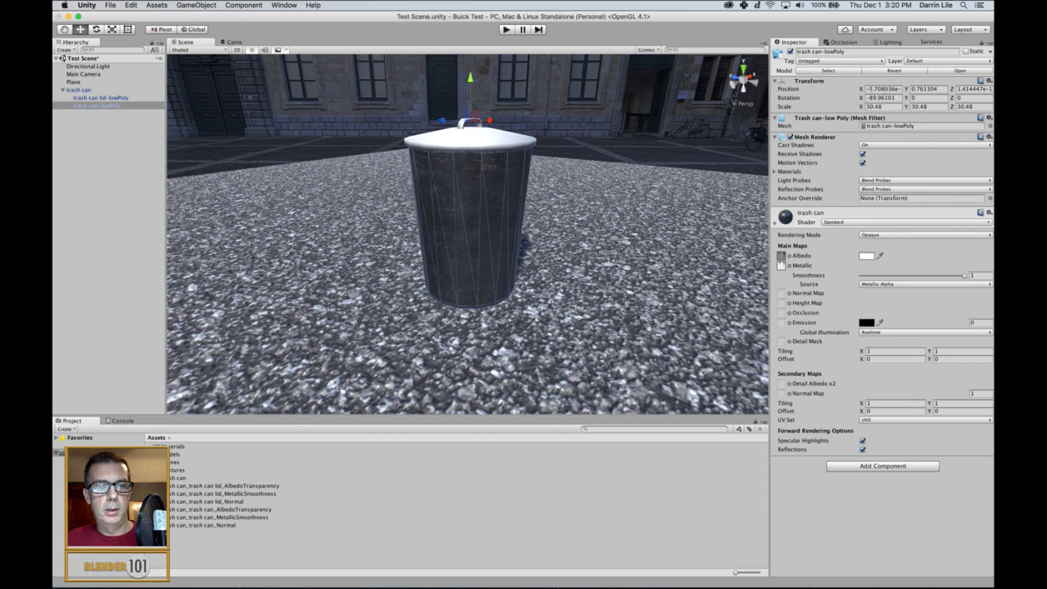
left_click_drag(184, 527, 783, 295)
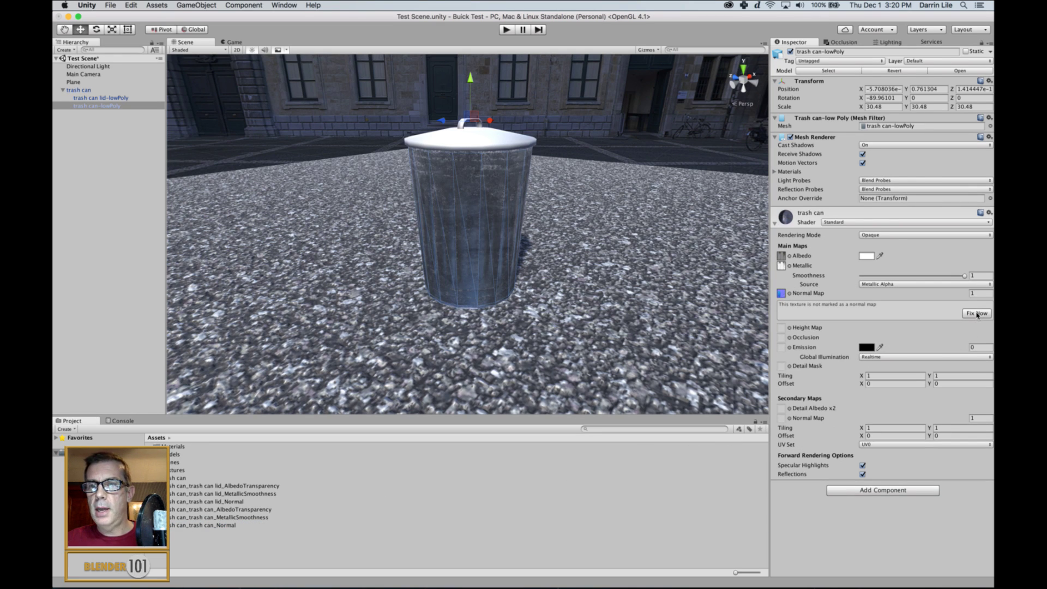
left_click(975, 313)
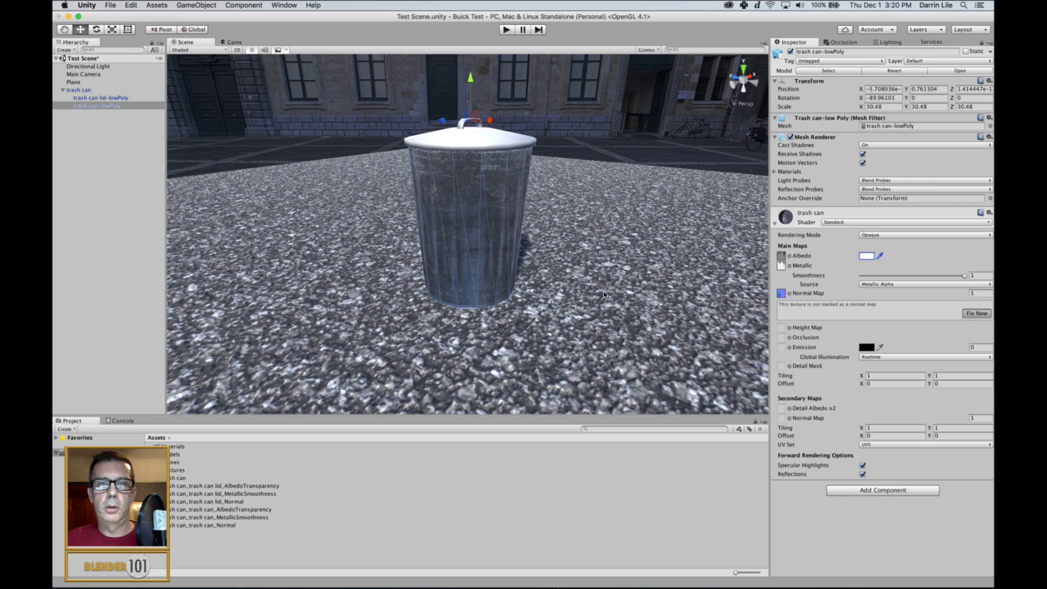
left_click(617, 265)
left_click_drag(598, 315, 487, 149, "alt")
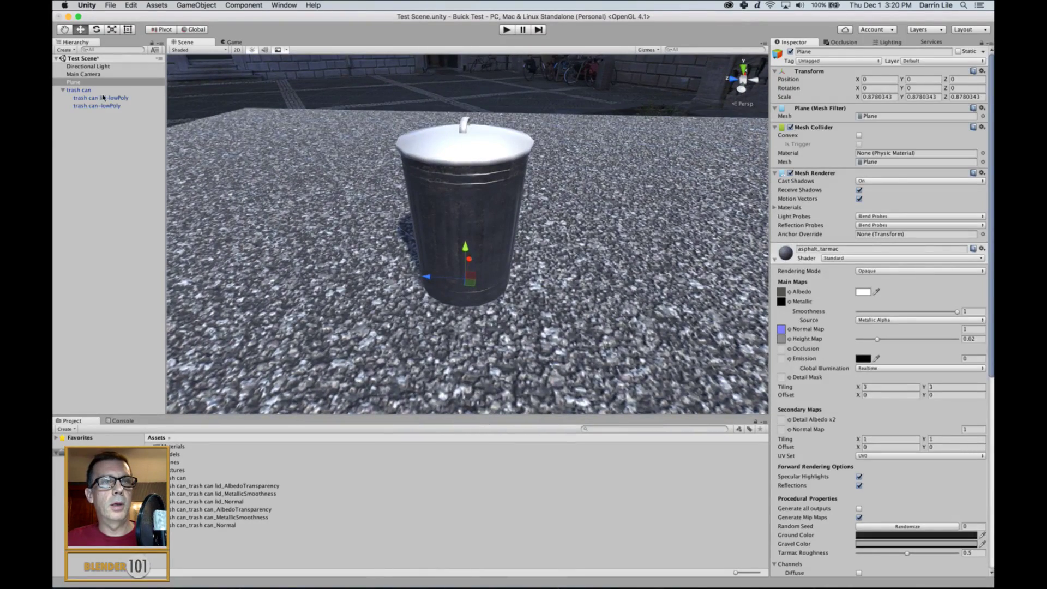
Step: Open the material settings of trash can lid-lowPoly in the Inspector and check that its Albedo color is white (FFFFFFFF)
left_click(103, 97)
left_click(774, 223)
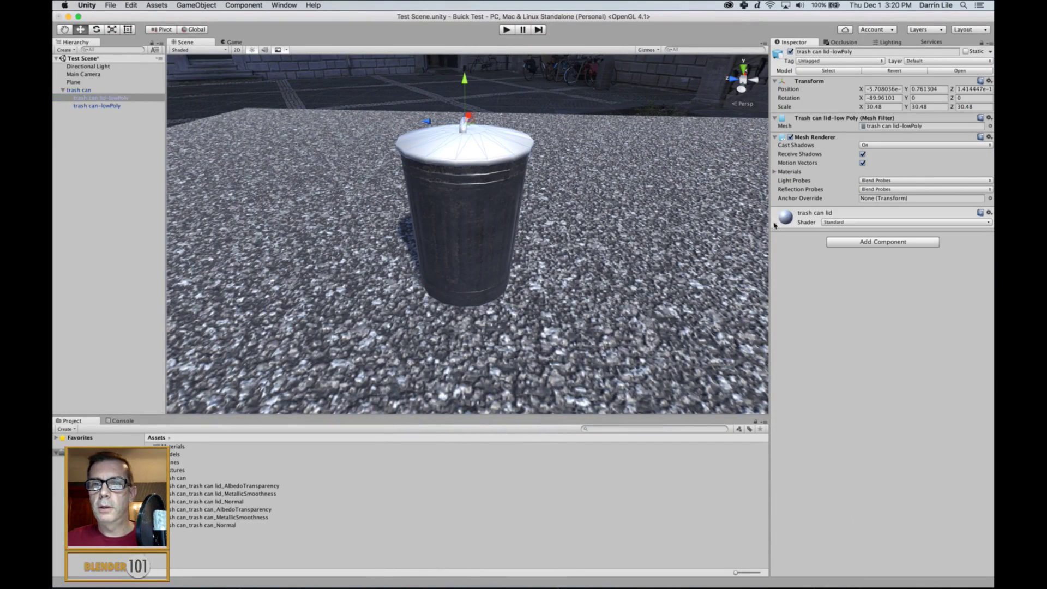
left_click(867, 255)
left_click_drag(778, 233, 713, 183)
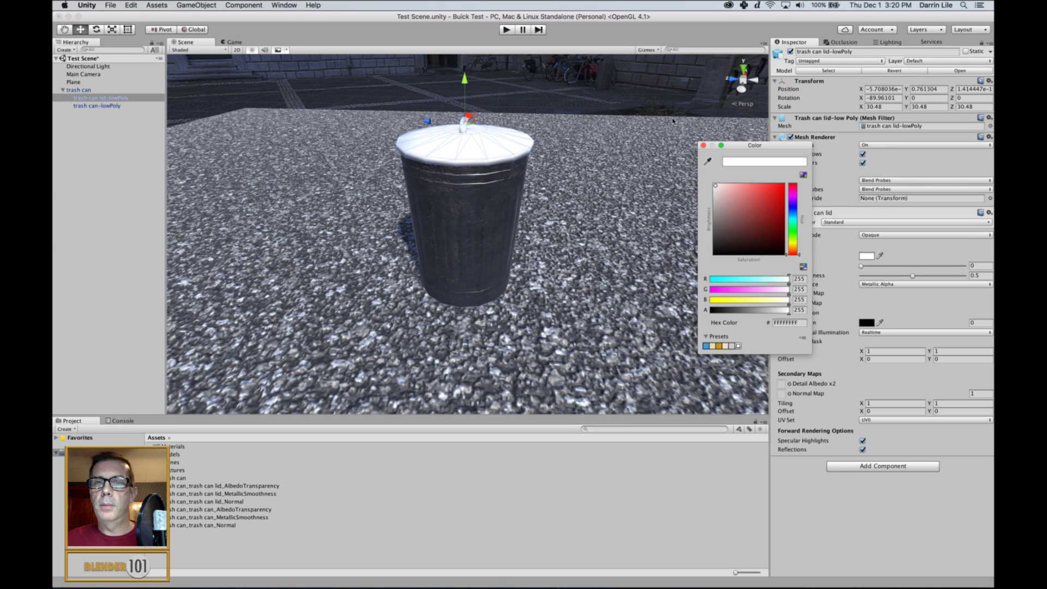
left_click(703, 145)
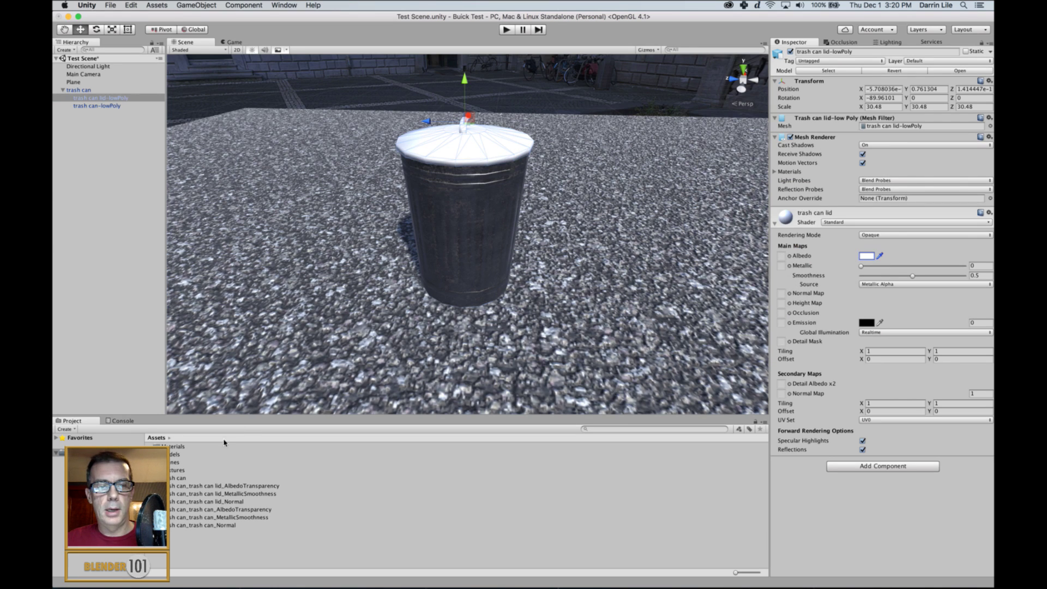
Step: Assign the lid's AlbedoTransparency, MetallicSmoothness and Normal textures to the Albedo, Metallic and Normal Map slots, marking the last as a normal map
left_click_drag(222, 488, 781, 255)
left_click_drag(219, 494, 781, 266)
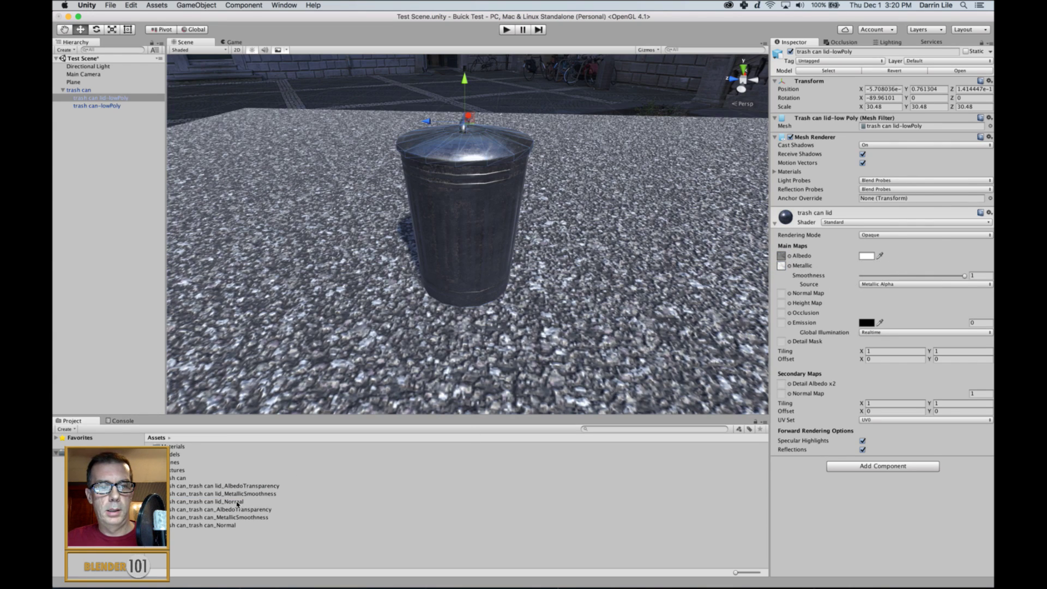
left_click_drag(237, 505, 781, 293)
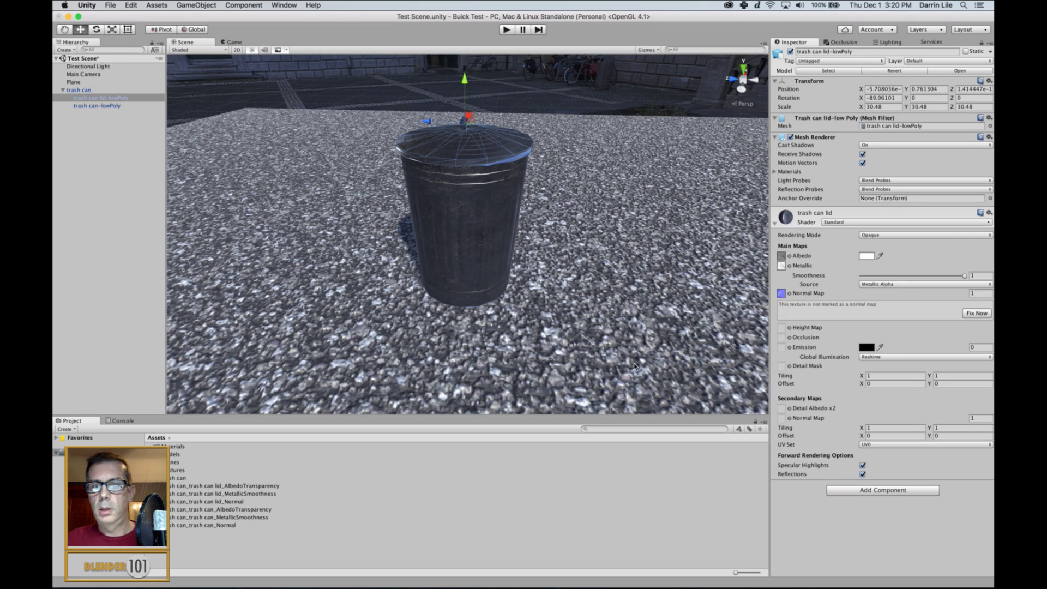
left_click(984, 312)
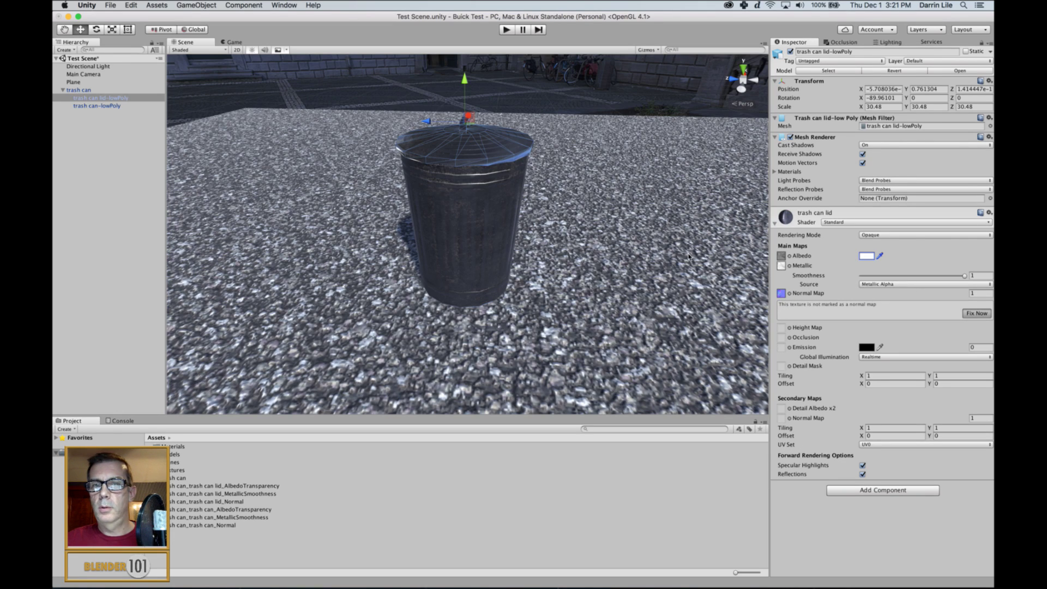
left_click(593, 254)
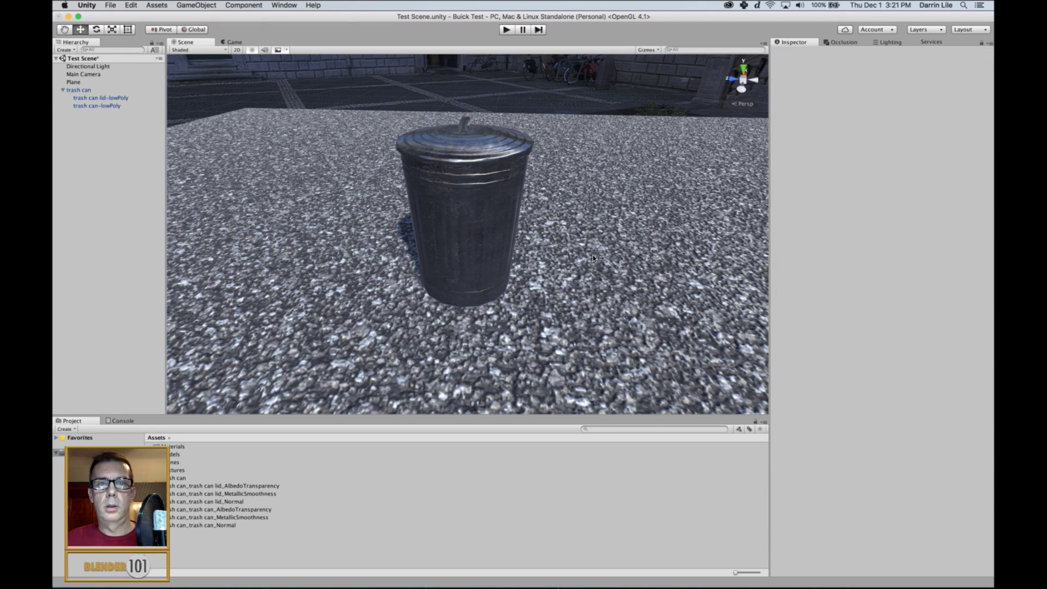
Step: Examine the textured trash can and lid in the scene from several angles and distances
scroll(593, 254, "up", 5)
left_click_drag(593, 254, 588, 199, "alt")
scroll(584, 289, "down", 5)
scroll(588, 198, "up", 3)
scroll(572, 232, "up", 5)
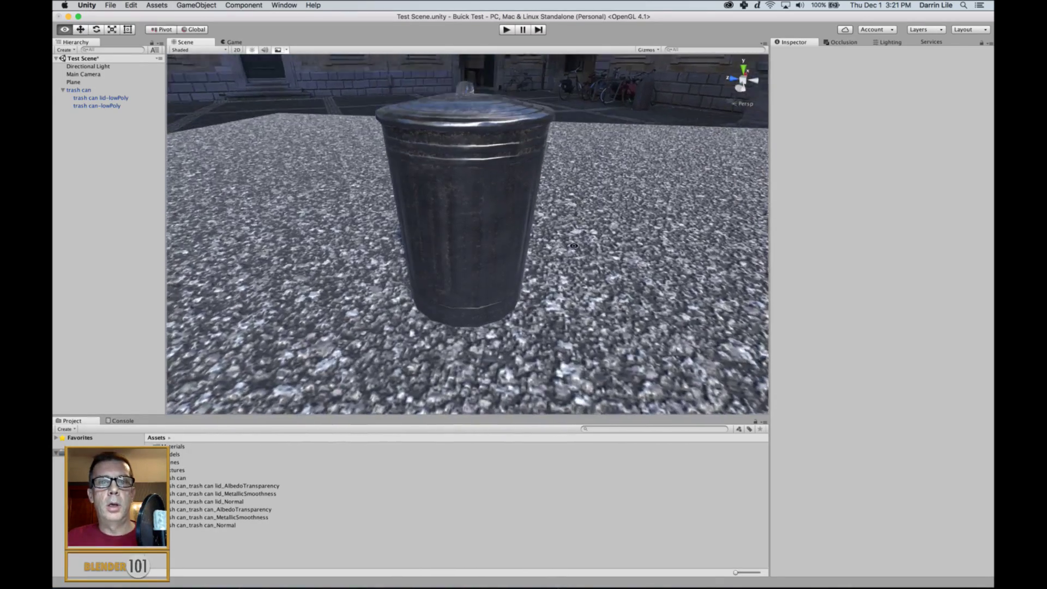
left_click_drag(556, 235, 485, 234, "alt")
scroll(611, 269, "down", 5)
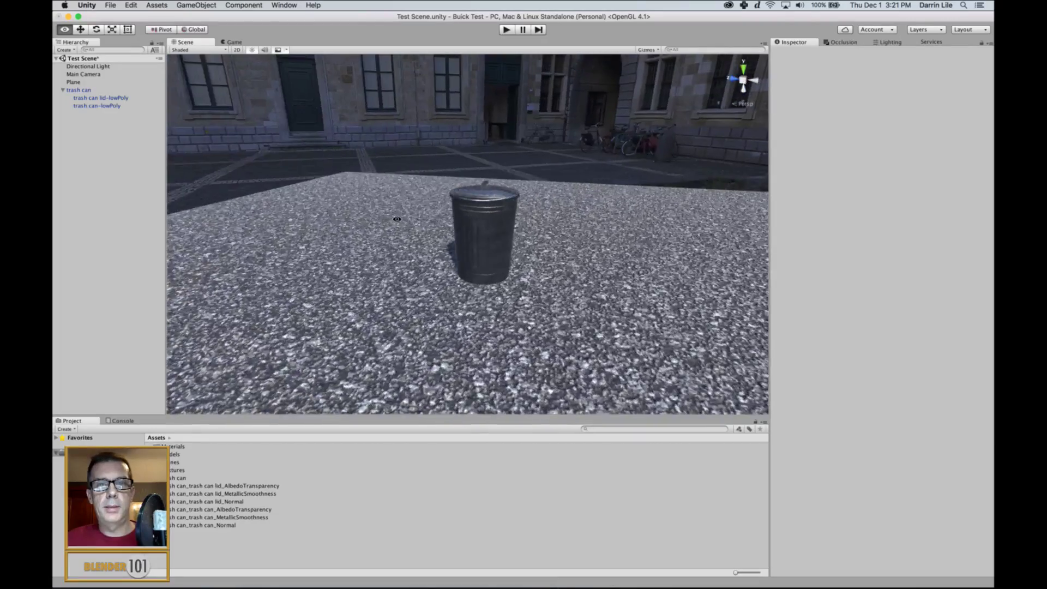
scroll(482, 236, "up", 3)
Step: Add a Reflection Probe to the scene and place it beside the trash can, at about X -0.27 and Z 0.73
right_click(129, 226)
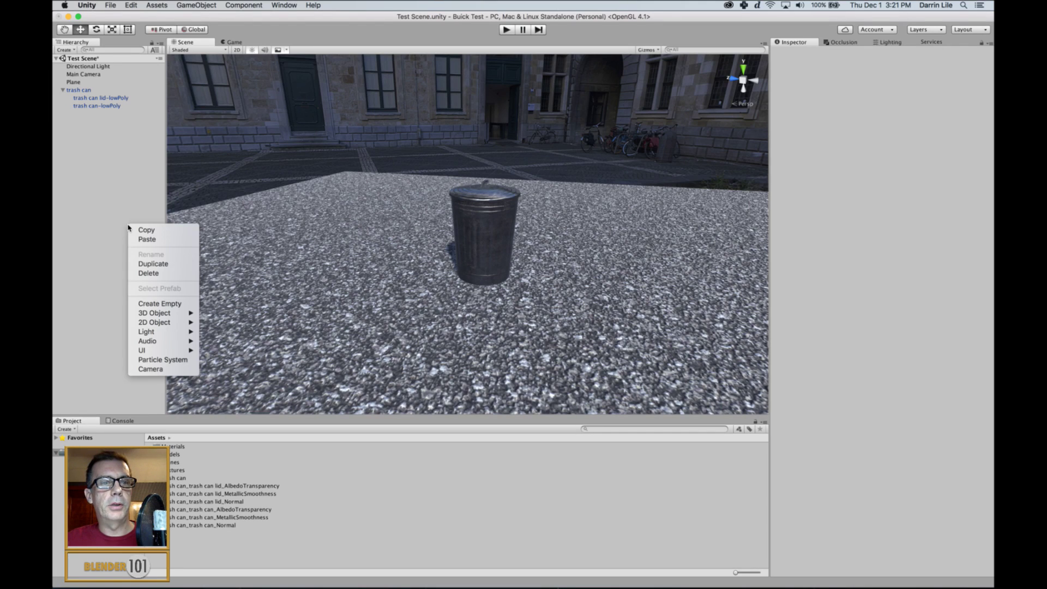
mouse_move(147, 335)
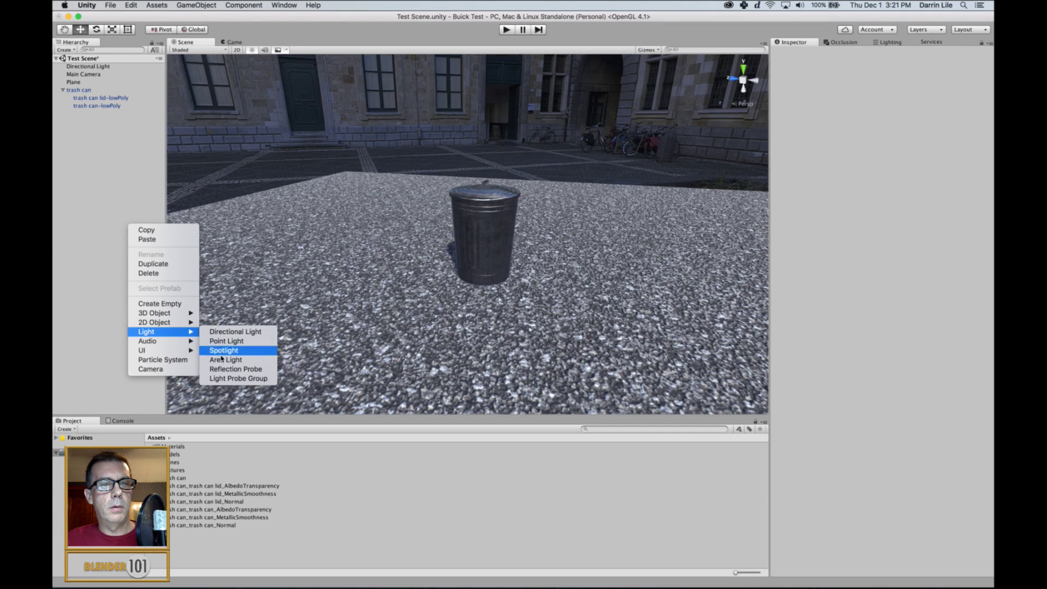
left_click(229, 369)
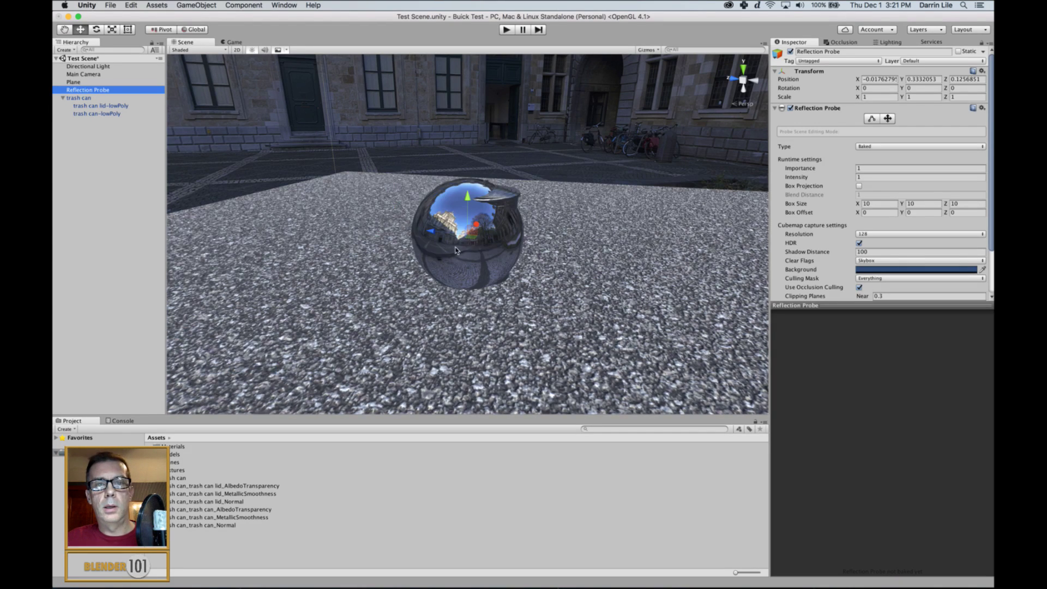
left_click_drag(471, 239, 433, 238)
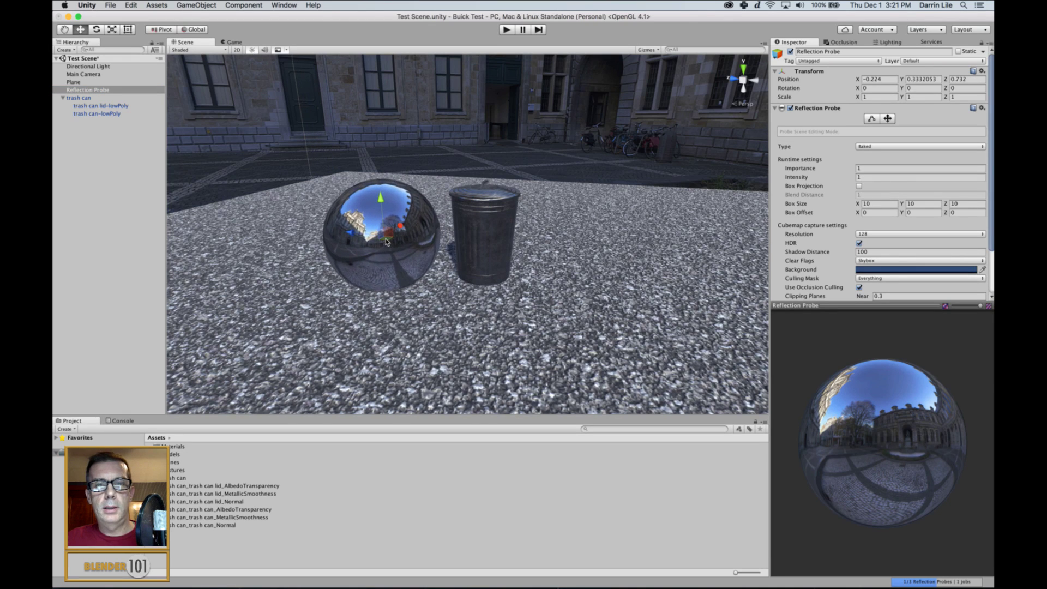
Step: Set the reflection probe's Type to Realtime
scroll(433, 237, "up", 5)
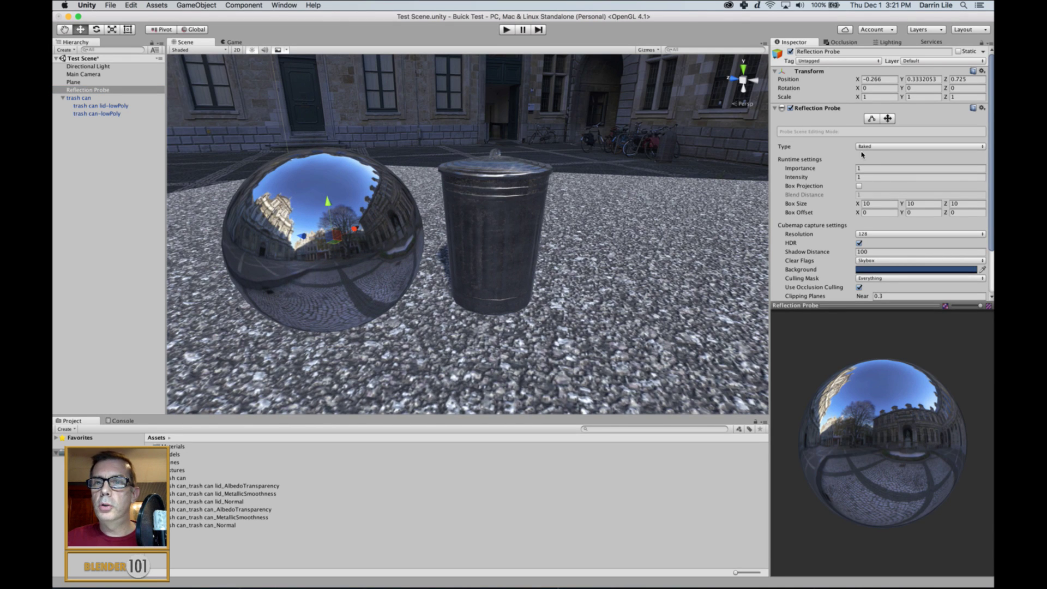
left_click(872, 146)
left_click(874, 163)
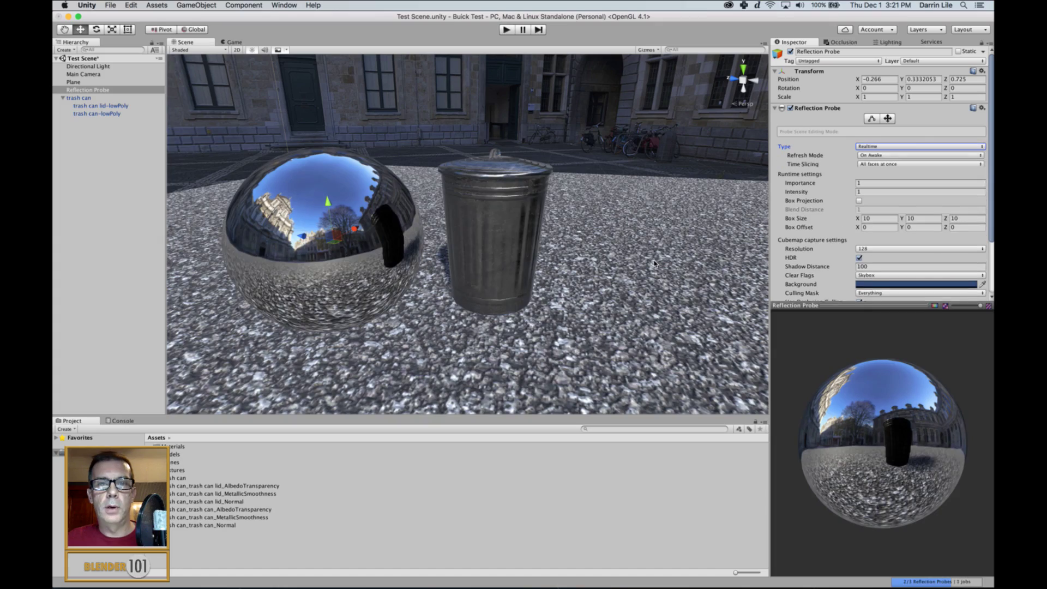
Step: Move the reflection probe farther from the trash can, to about X -0.435 and Z 0.845
left_click_drag(496, 276, 571, 248, "alt")
scroll(535, 305, "up", 10)
scroll(551, 312, "down", 15)
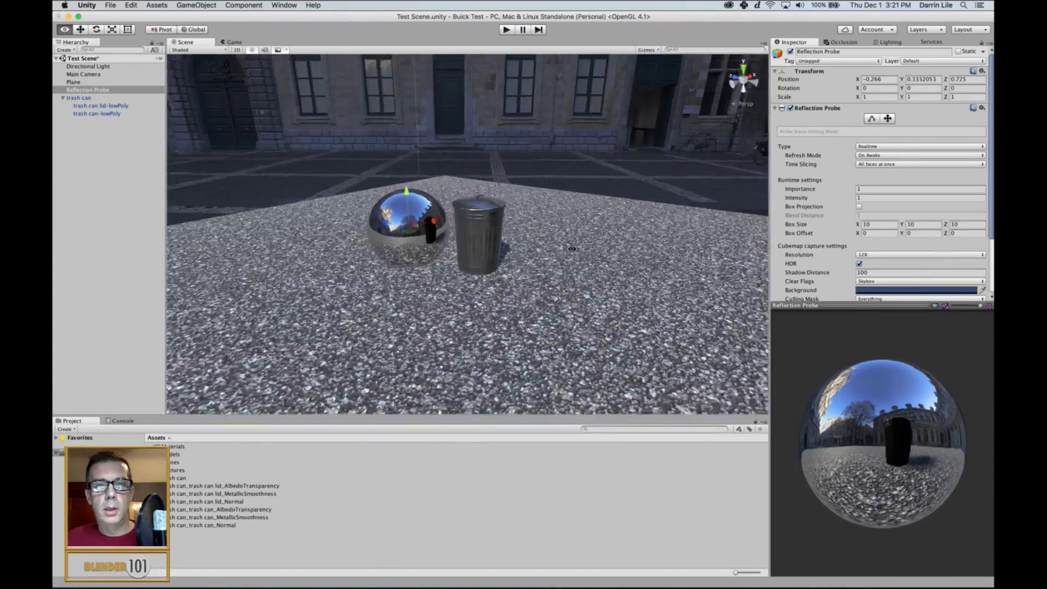
scroll(561, 248, "up", 3)
left_click_drag(373, 232, 341, 236)
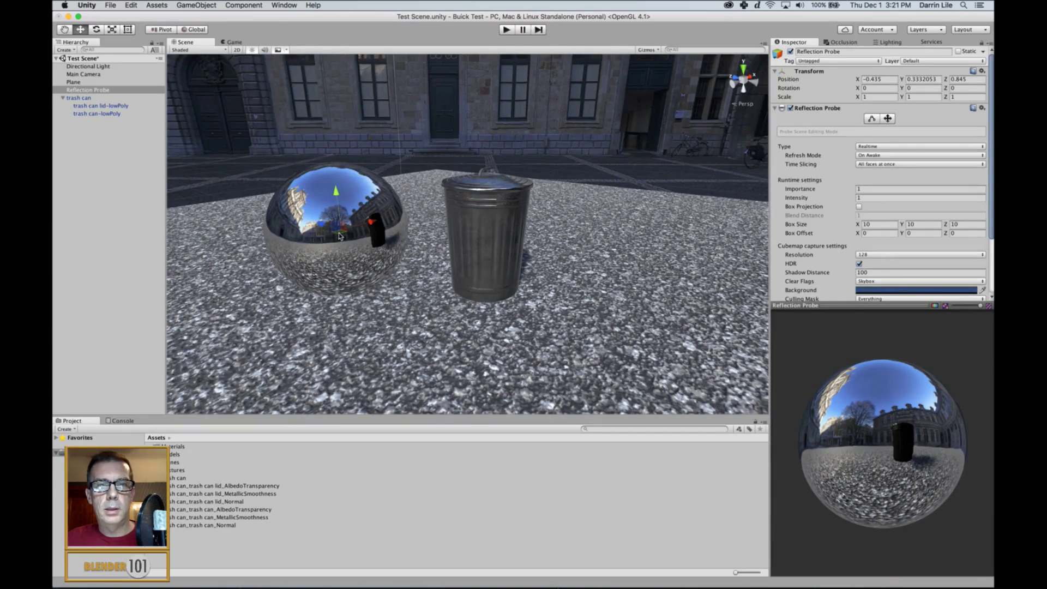
left_click_drag(511, 284, 570, 319, "alt")
scroll(602, 272, "up", 3)
scroll(568, 285, "up", 2)
scroll(578, 283, "down", 4)
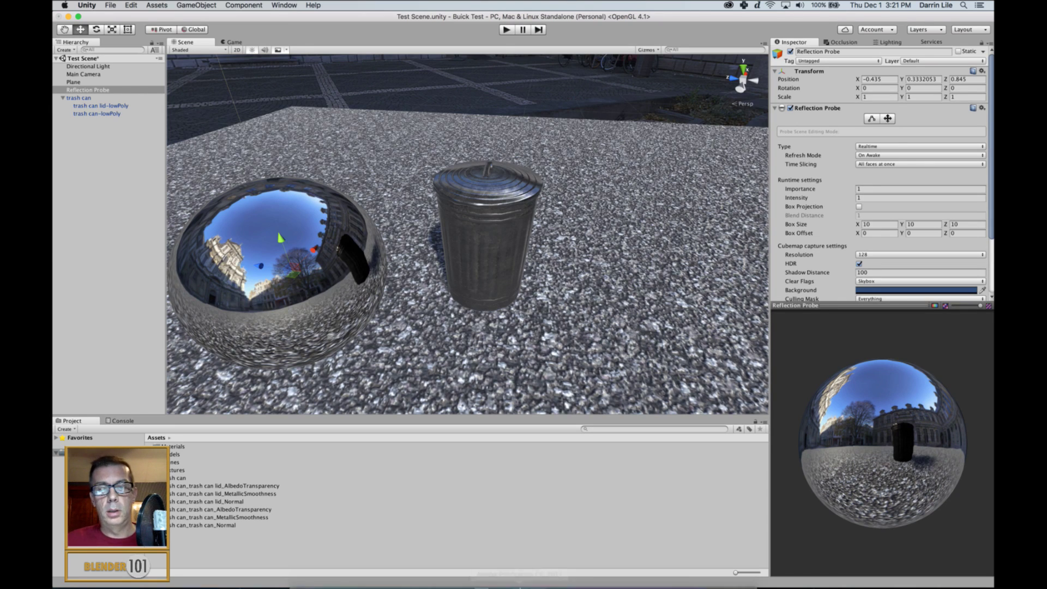
Step: Switch to Substance Painter and set Steel Roughness to 0.69 on the trash can lid's Steel Rough layer
mouse_move(513, 578)
left_click(555, 577)
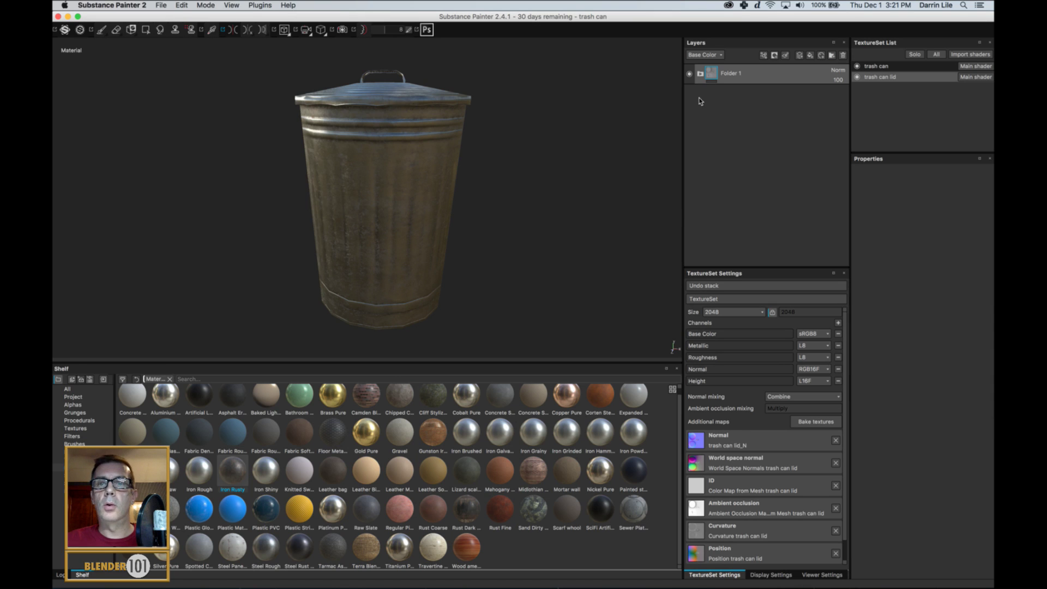
left_click(700, 75)
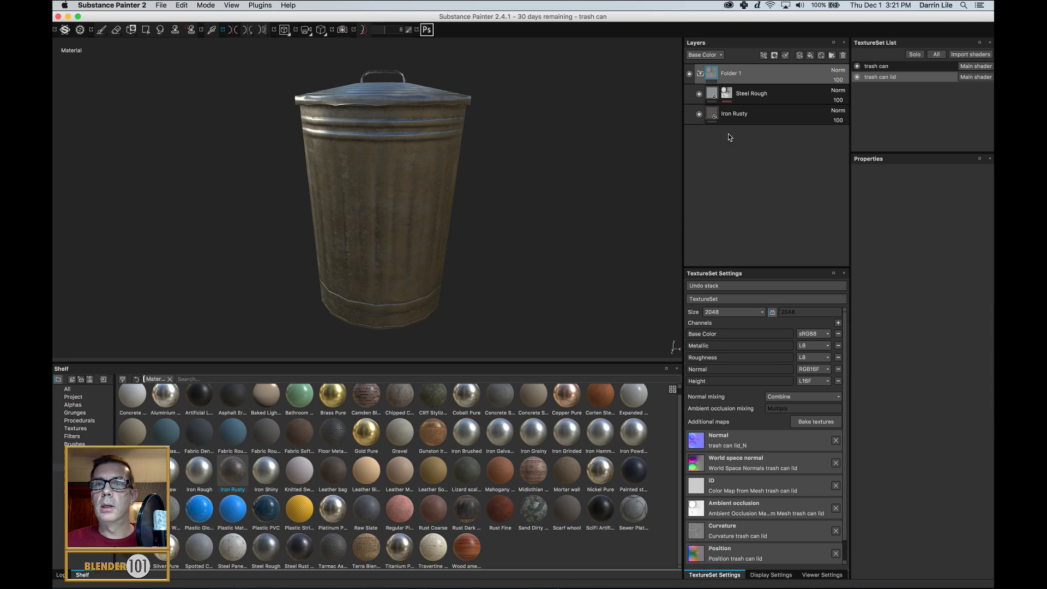
left_click(758, 95)
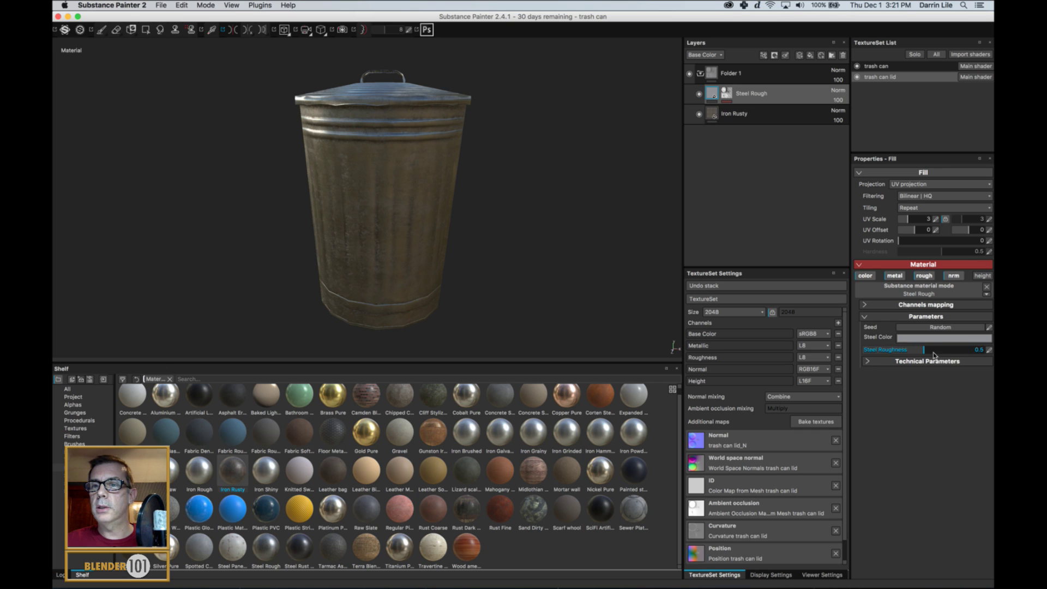
left_click(768, 120)
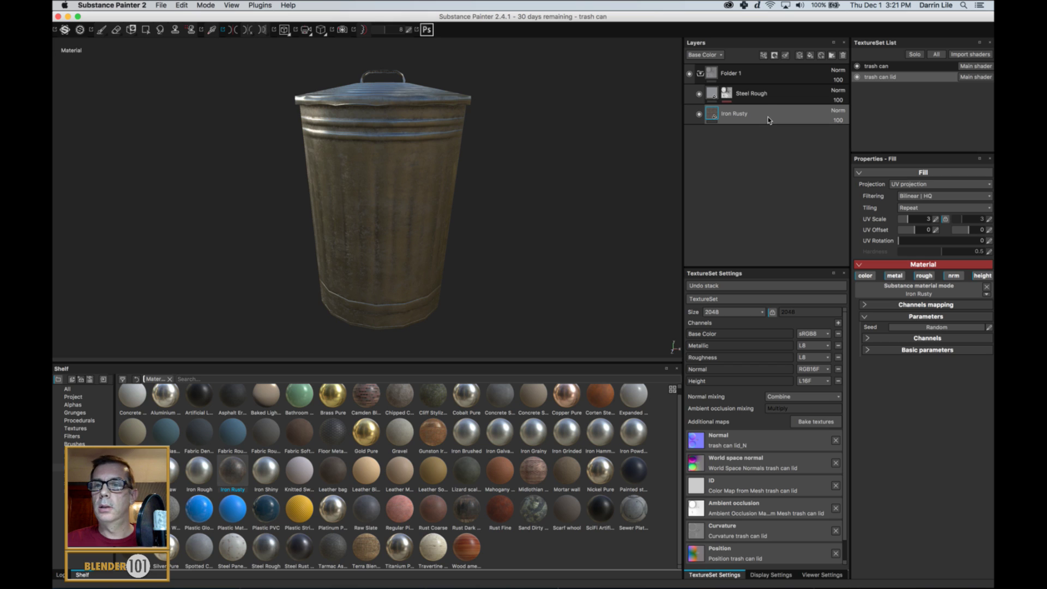
left_click(711, 93)
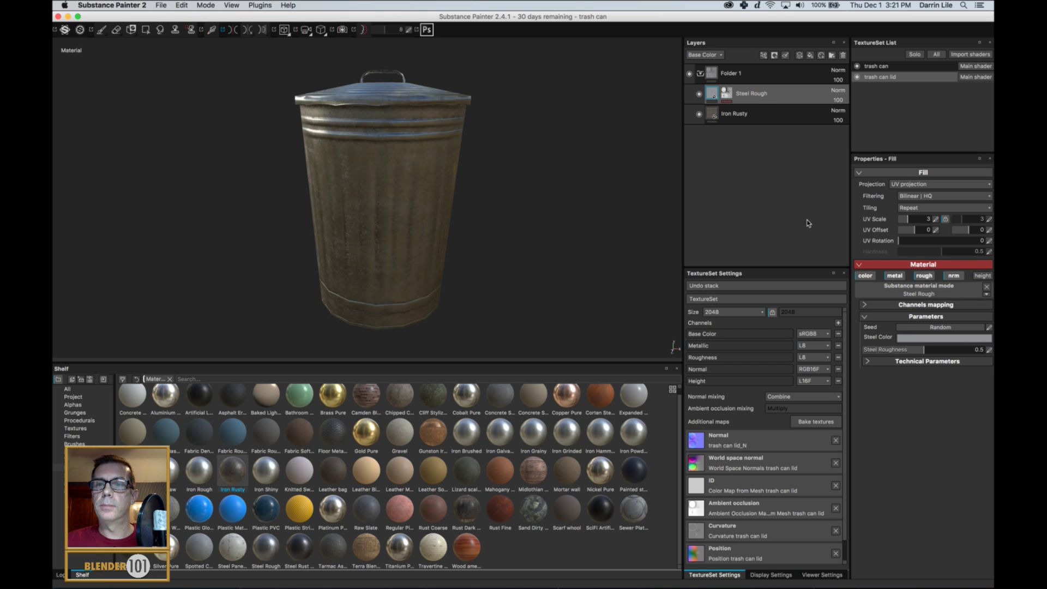
left_click_drag(925, 351, 948, 351)
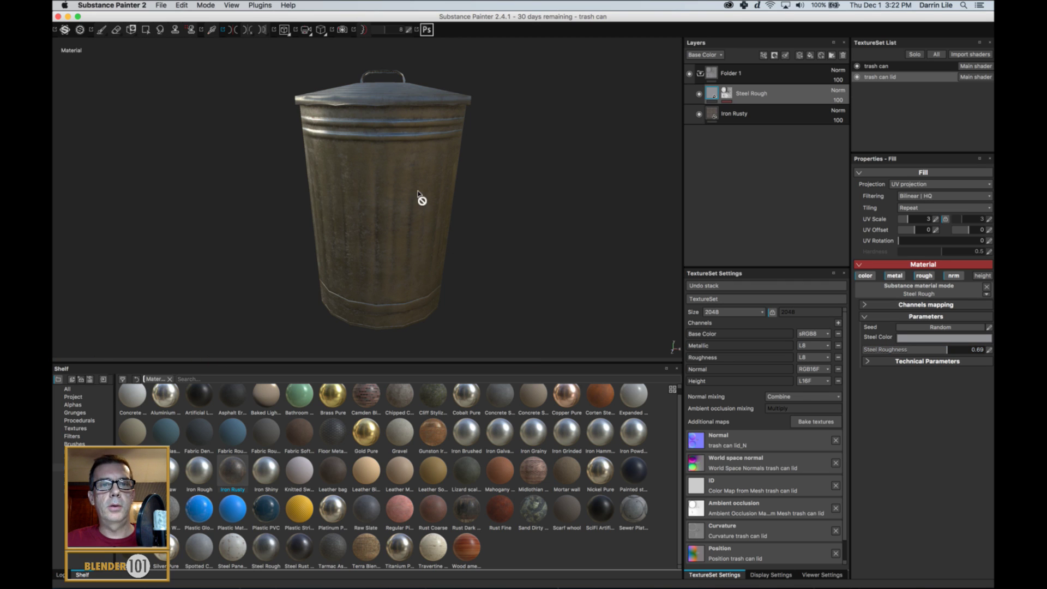
left_click_drag(483, 262, 491, 280, "alt")
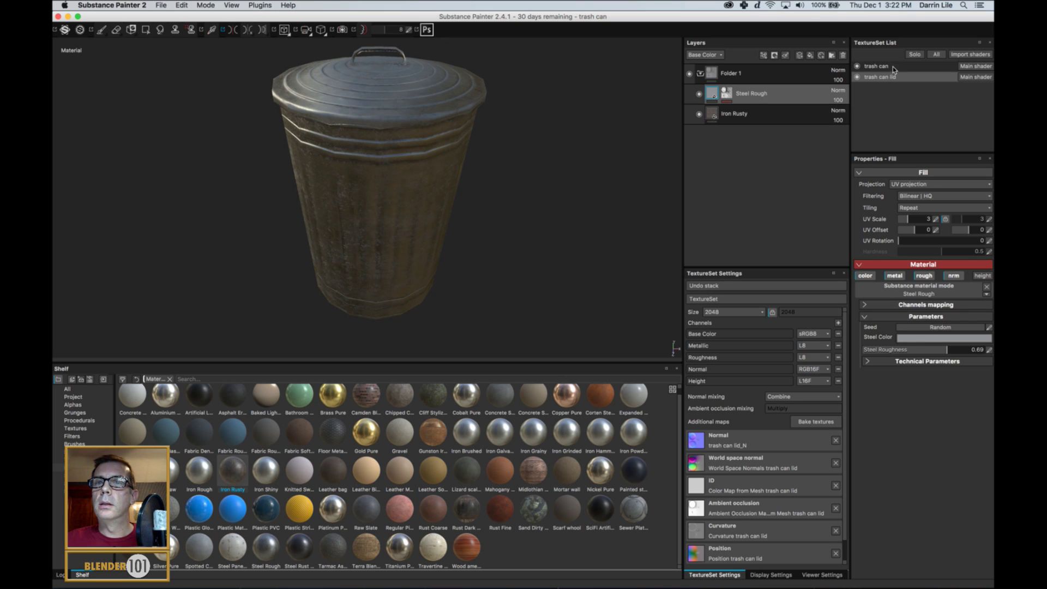
left_click_drag(591, 171, 965, 118, "alt")
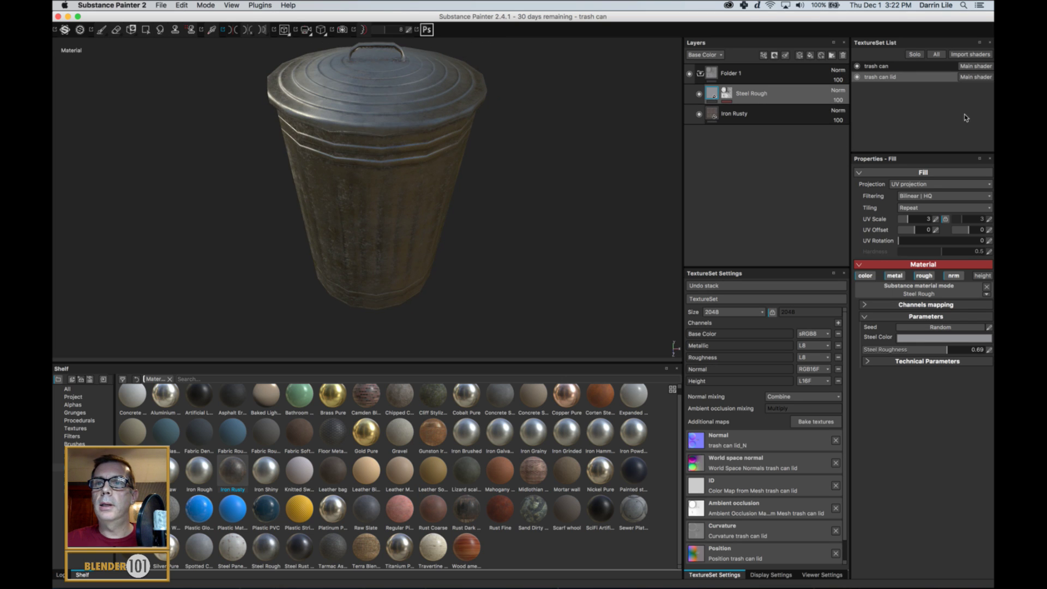
Step: Set Steel Roughness to 0.73 on the Steel Rough layer of the trash can texture set
left_click(873, 65)
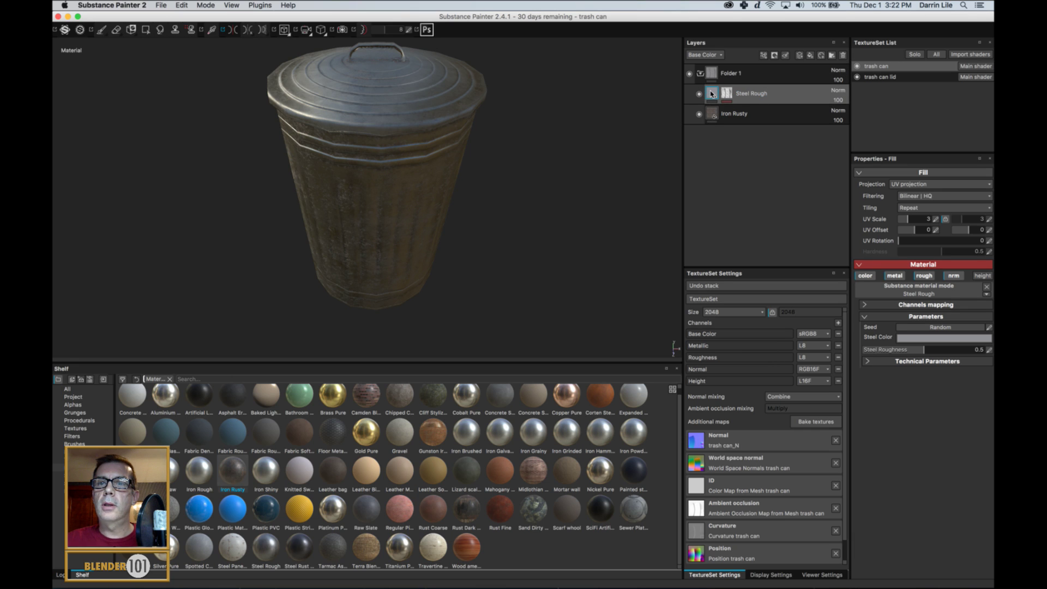
left_click_drag(924, 353, 945, 352)
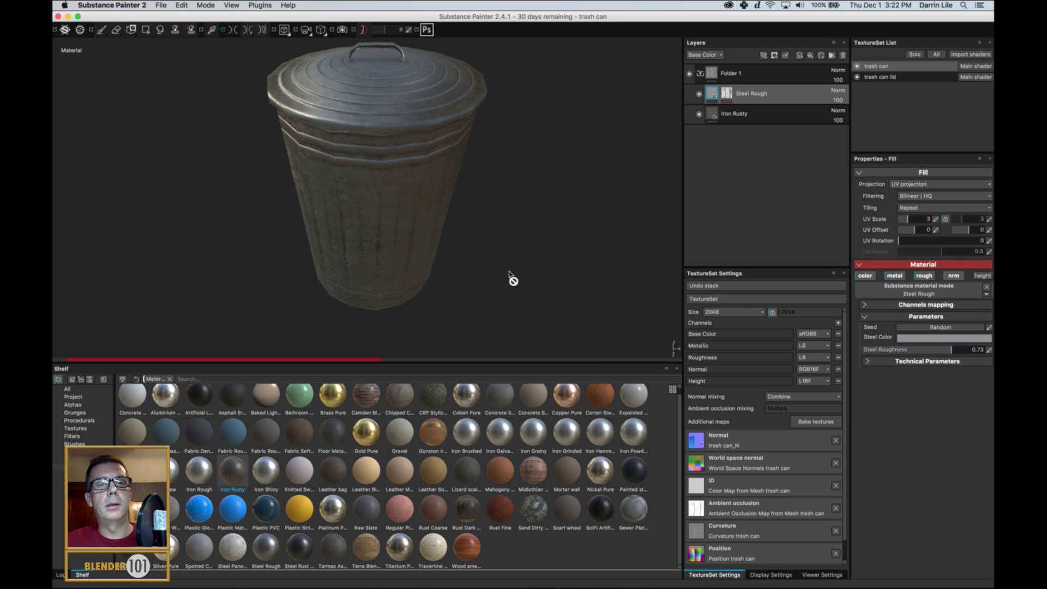
left_click_drag(498, 299, 502, 224, "alt")
mouse_move(477, 260)
left_mouse_down("alt")
mouse_move(452, 281)
mouse_move(463, 261)
left_mouse_up("alt")
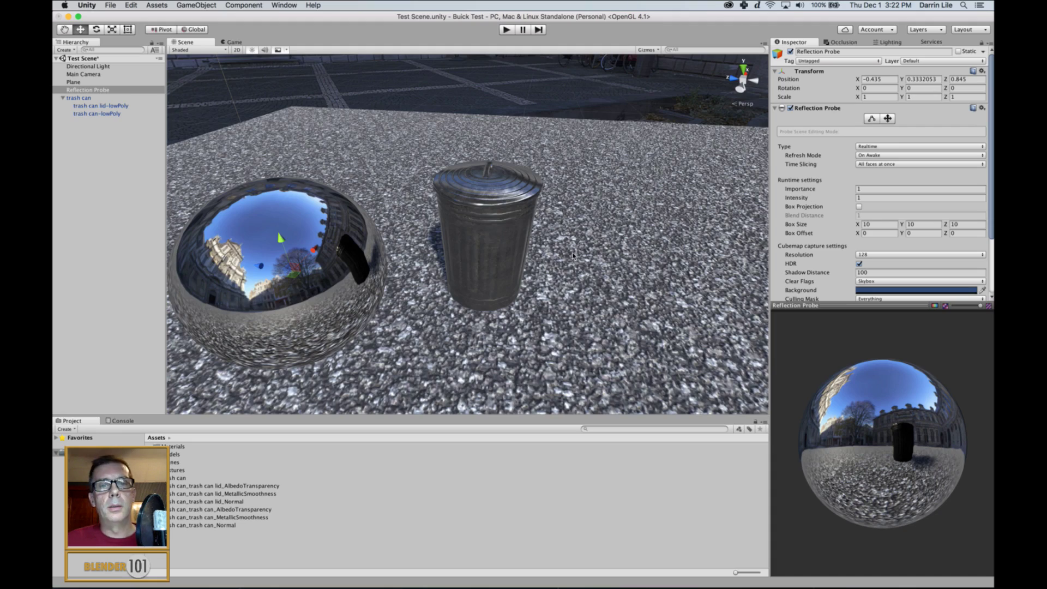
Step: Switch back to Unity and save the Test Scene
mouse_move(574, 256)
left_mouse_down("alt")
mouse_move(581, 309)
mouse_move(503, 251)
mouse_move(515, 257)
mouse_move(521, 311)
mouse_move(562, 297)
left_mouse_up("alt")
scroll(521, 312, "down", 5)
scroll(566, 295, "up", 5)
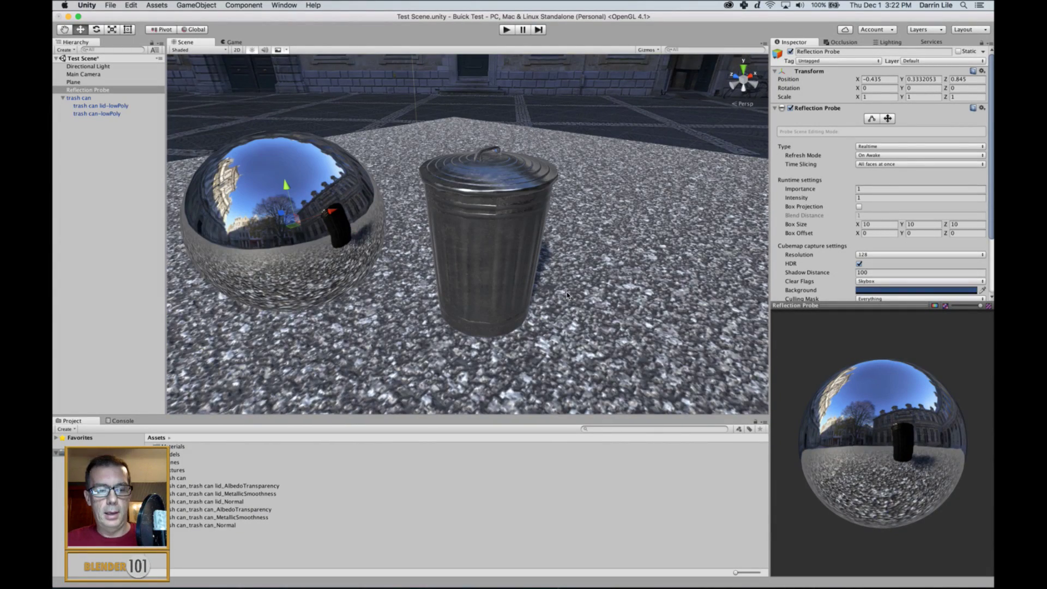
key("super+s")
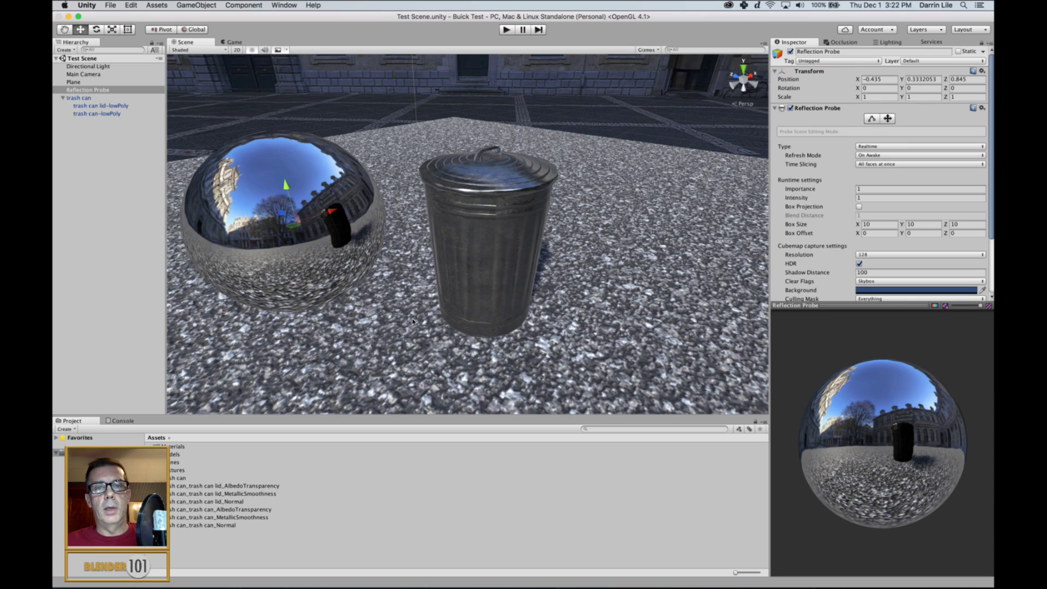
Step: Examine the trash can and its reflections beside the reflection probe from all around
scroll(558, 285, "down", 3)
left_click_drag(542, 290, 554, 248, "alt")
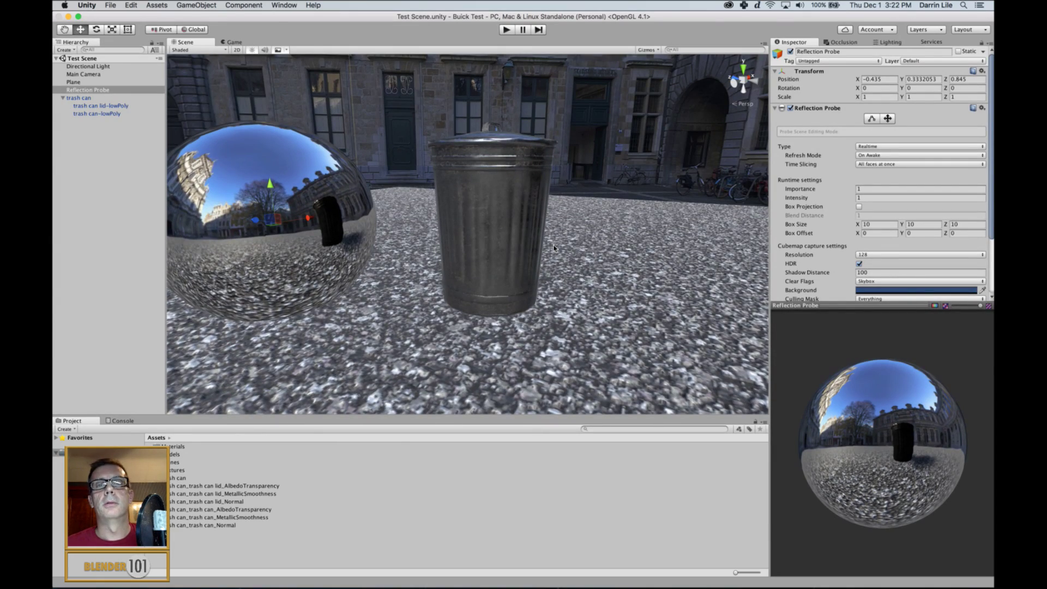
left_click_drag(553, 248, 422, 282, "alt")
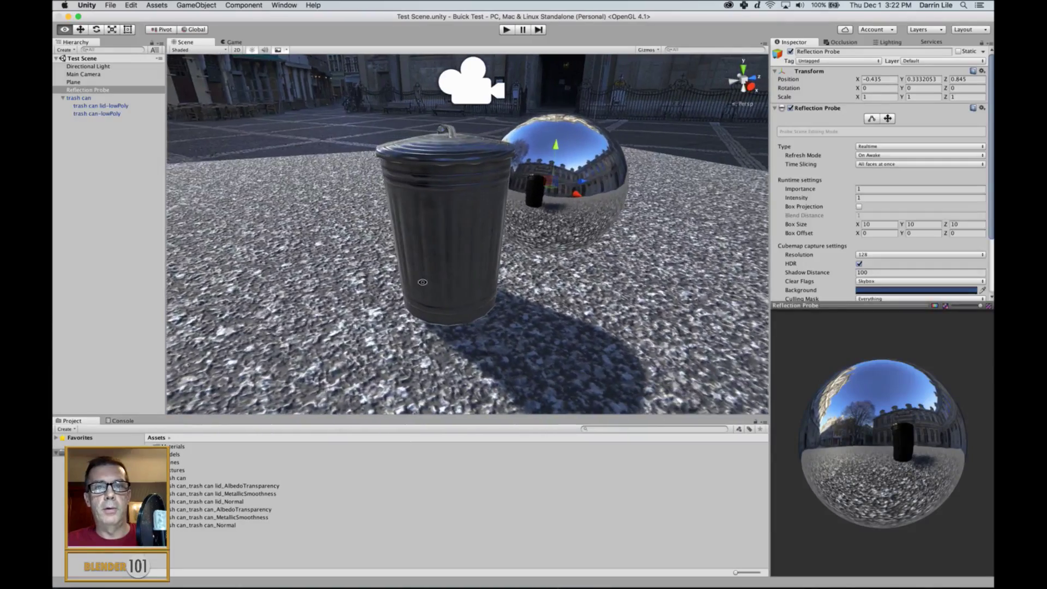
left_click_drag(588, 291, 902, 268, "alt")
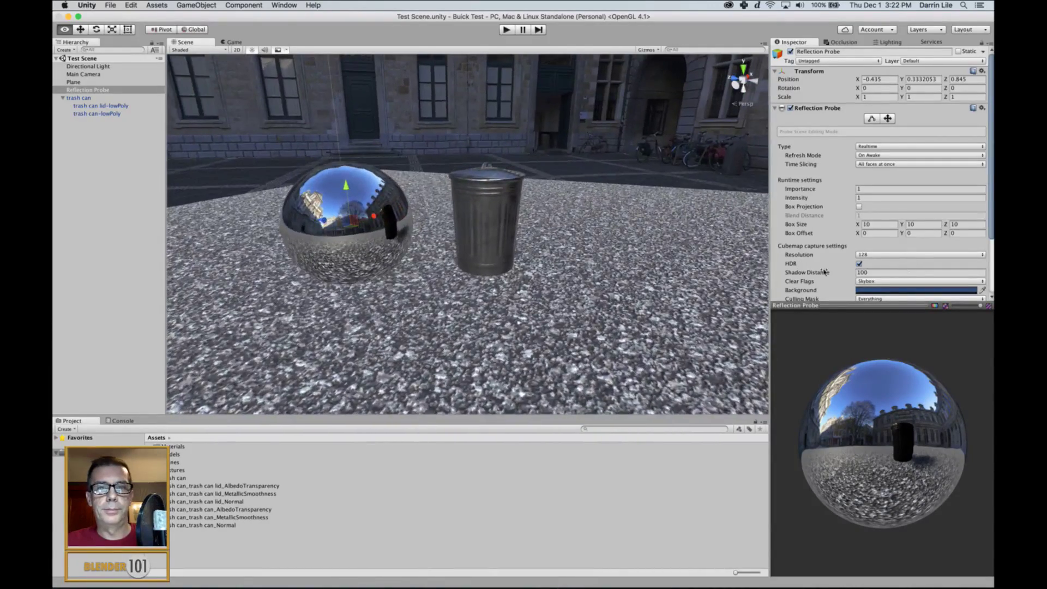
scroll(546, 300, "up", 8)
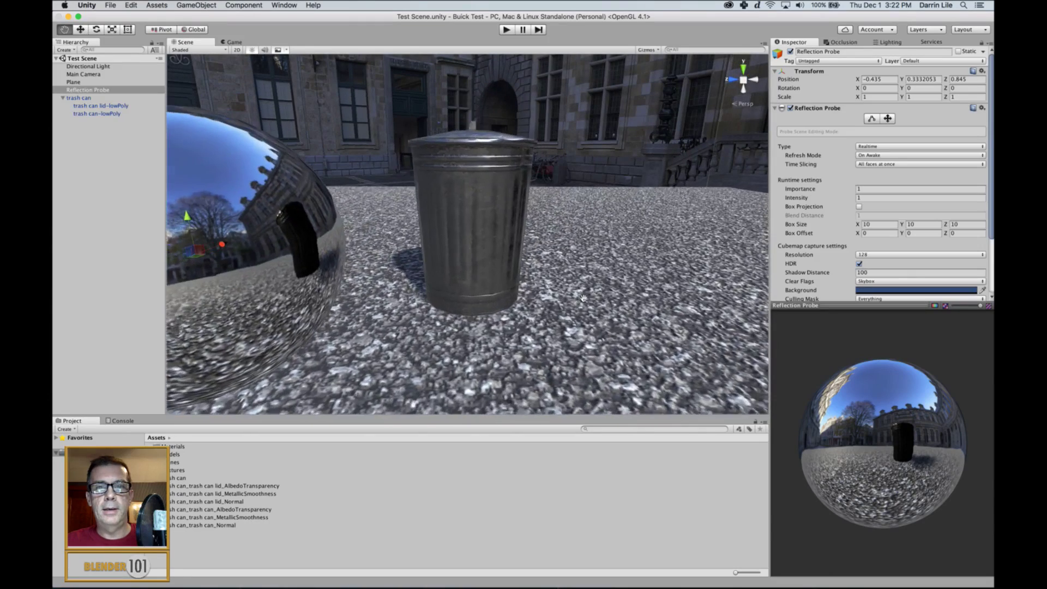
Step: View the textured trash can and the reflection probe from a higher angle, from a distance and close up
left_click_drag(575, 299, 527, 303, "alt")
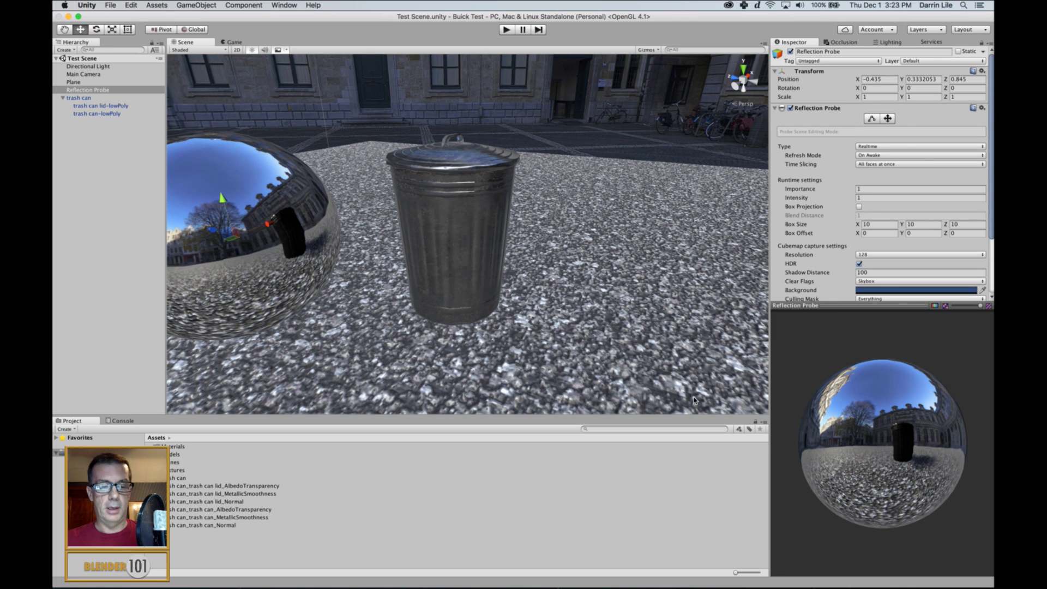
key("alt")
left_click_drag(340, 270, 627, 262, "alt")
left_click_drag(871, 232, 606, 264, "alt")
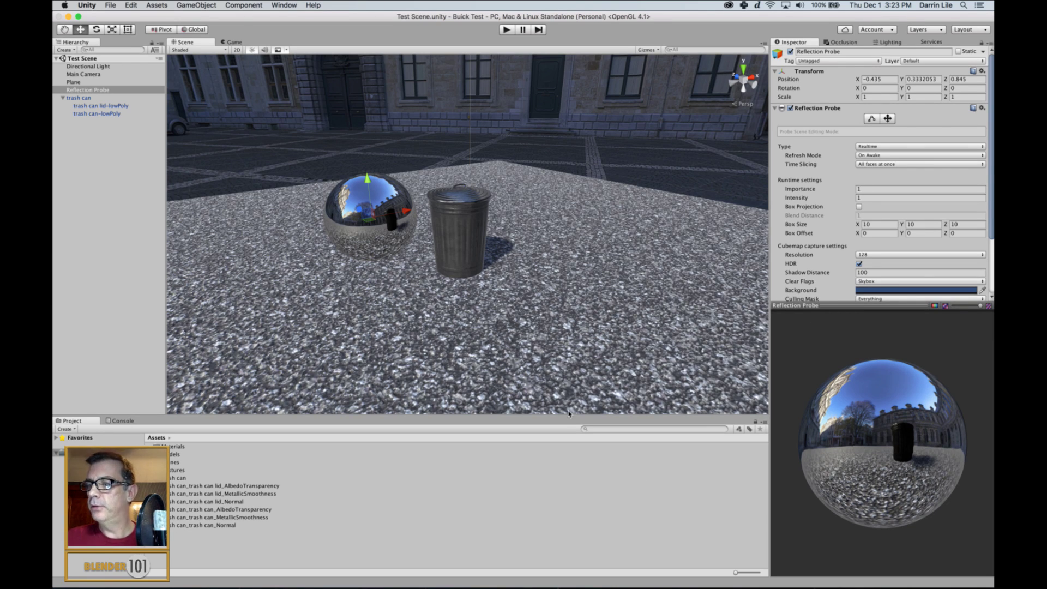
scroll(460, 266, "up", 5)
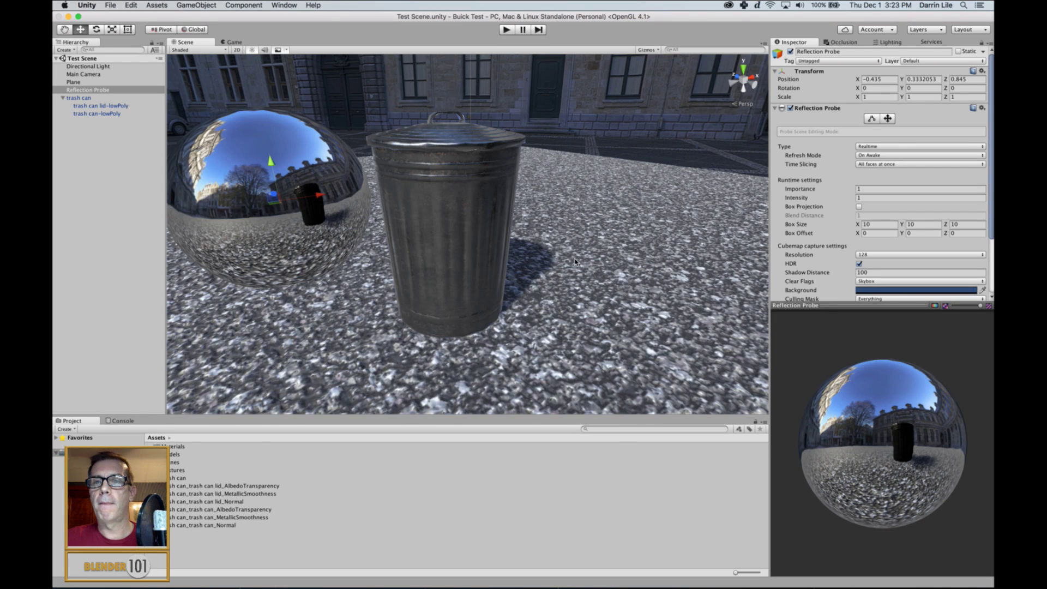
Step: Switch to Blender, select the low-poly trash can and briefly check its mesh in Edit Mode
mouse_move(421, 579)
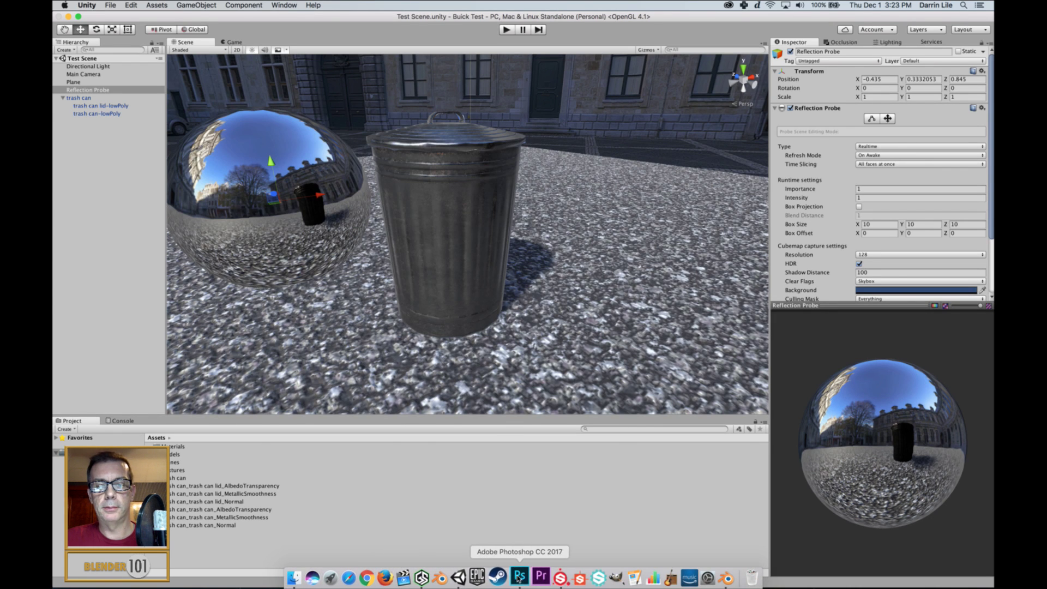
left_click(440, 577)
scroll(534, 253, "down", 3)
scroll(534, 253, "up", 2)
right_click(544, 297)
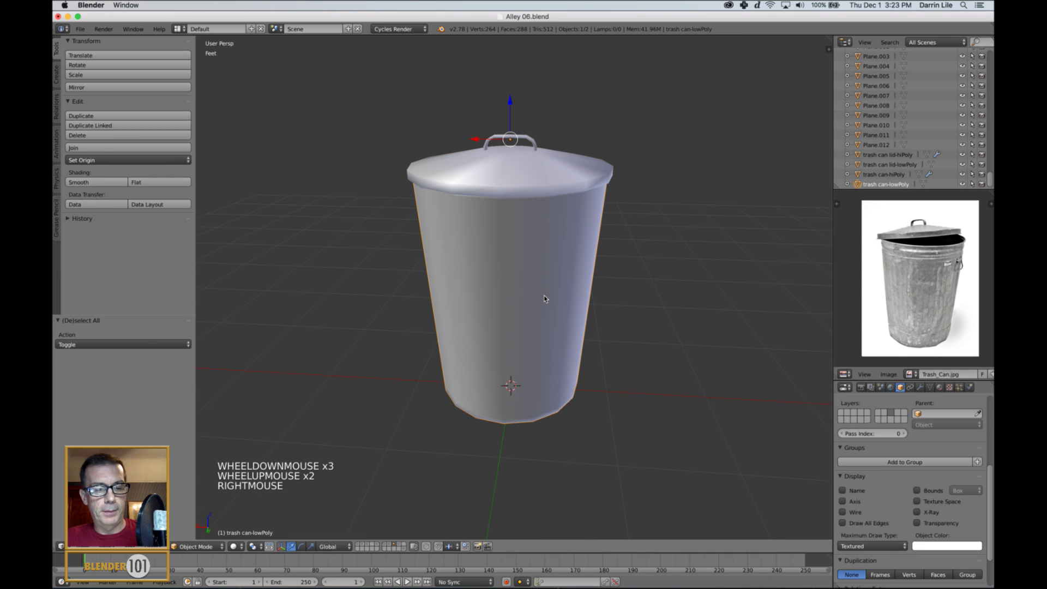
key("Tab")
middle_click_drag(527, 291, 538, 274)
key("a")
key("Tab")
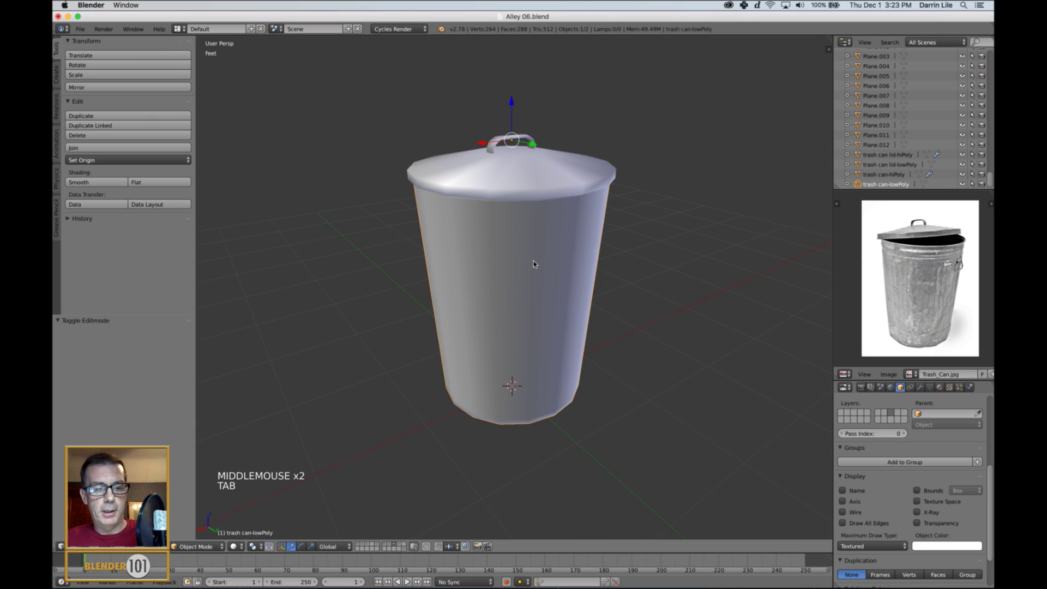
Step: Hide everything except the low-poly trash can and open its mesh in Edit Mode
key("shift+h")
scroll(535, 264, "up", 1)
key("Tab")
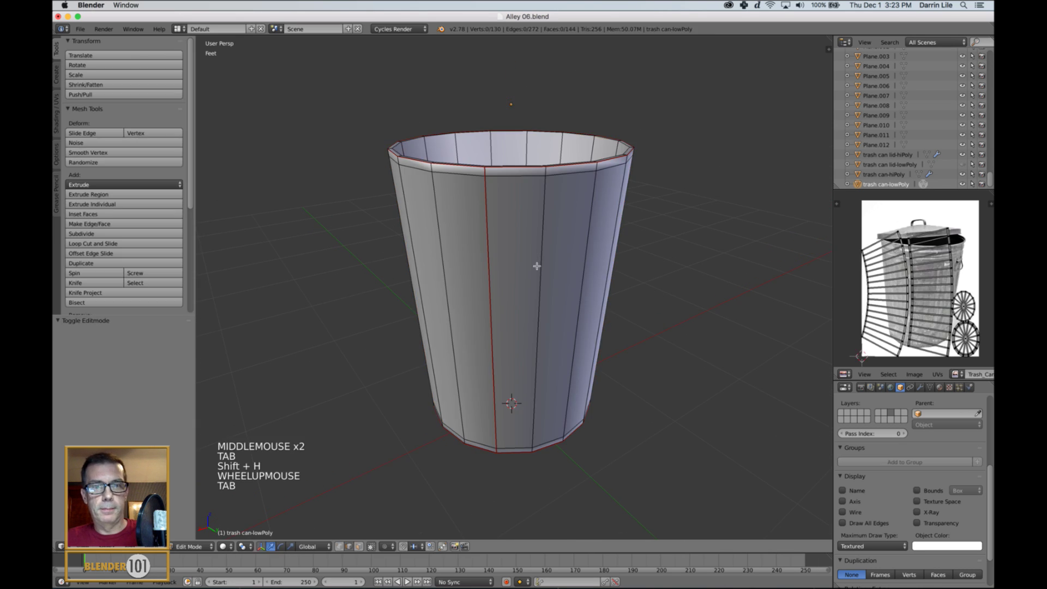
mouse_move(535, 264)
middle_mouse_down()
mouse_move(539, 283)
mouse_move(516, 196)
mouse_move(520, 271)
middle_mouse_up()
scroll(522, 262, "down", 2)
key("Tab")
key("Tab")
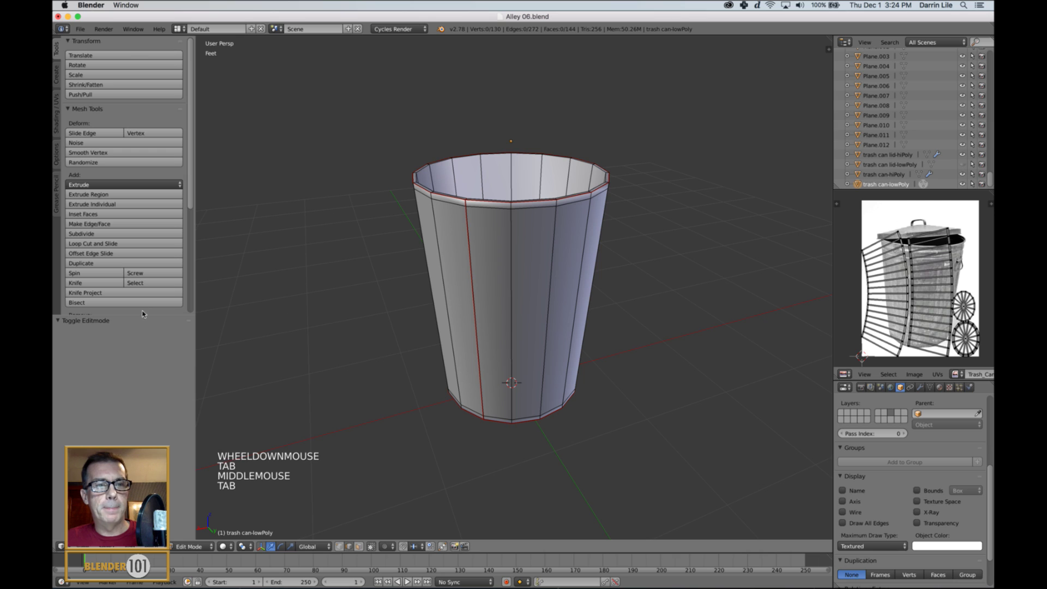
Step: Recalculate all normals of the low-poly trash can with the Inside option on, and view the shading in Object Mode
key("a")
key("a")
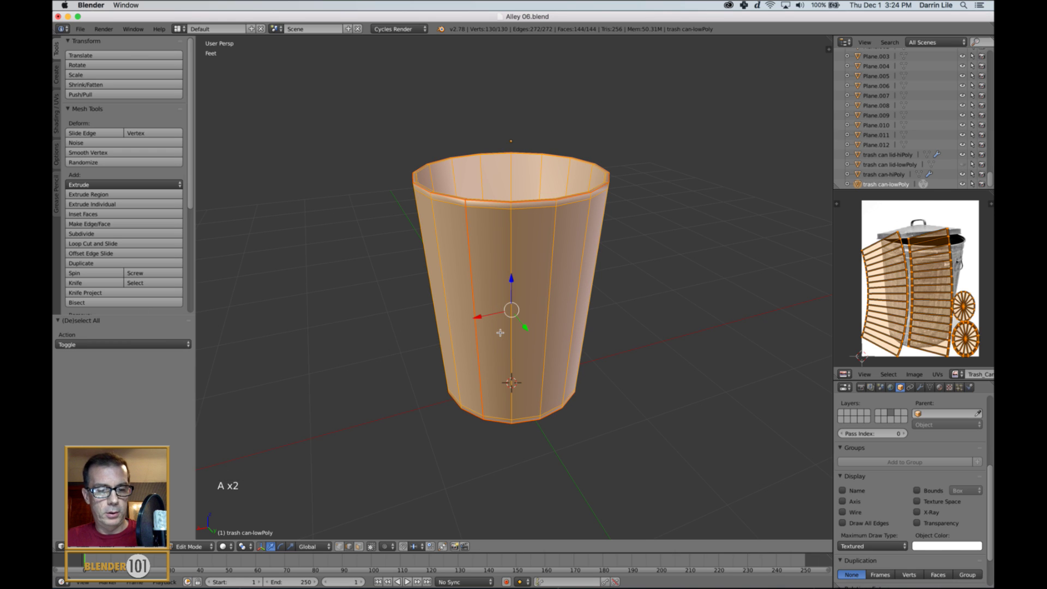
key("ctrl+n")
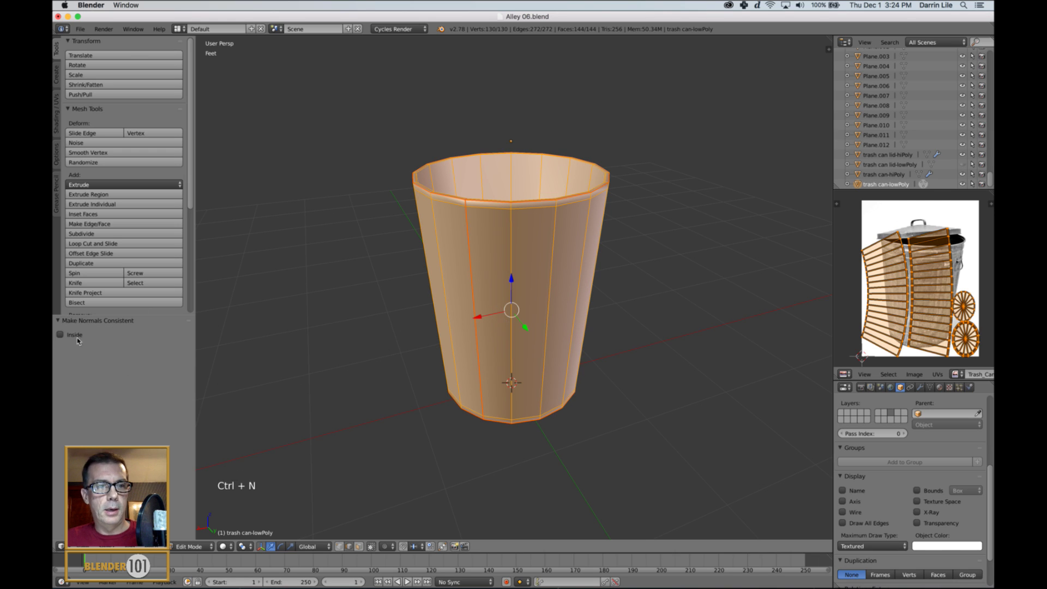
left_click(60, 335)
mouse_move(545, 338)
middle_mouse_down()
mouse_move(545, 306)
mouse_move(547, 351)
middle_mouse_up()
key("a")
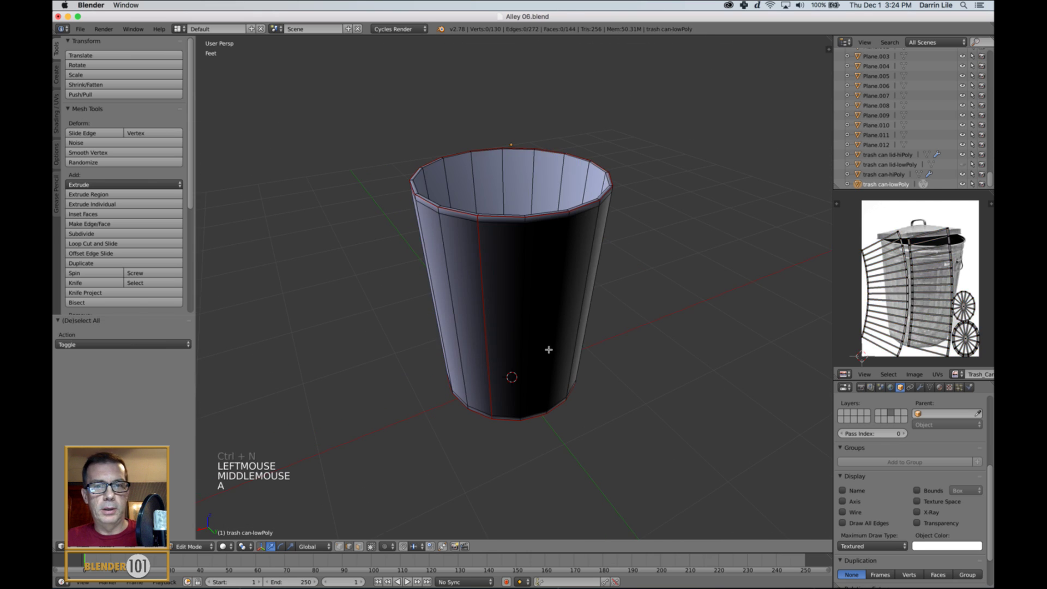
key("Tab")
middle_click_drag(639, 364, 581, 344)
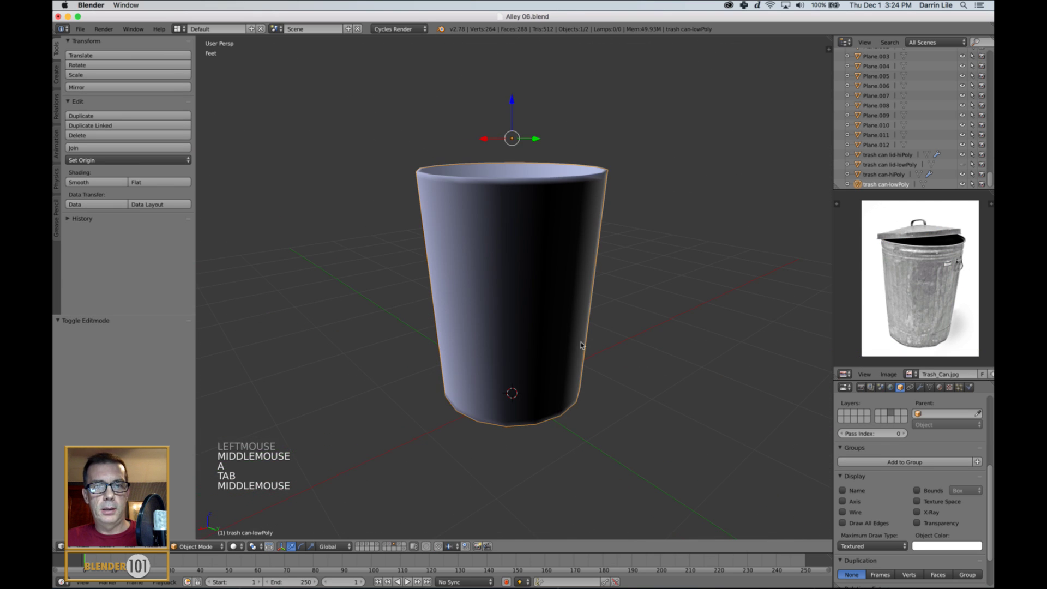
Step: Recalculate all normals of the low-poly trash can to face outward and return to Object Mode
right_click(569, 338)
key("Tab")
key("a")
key("a")
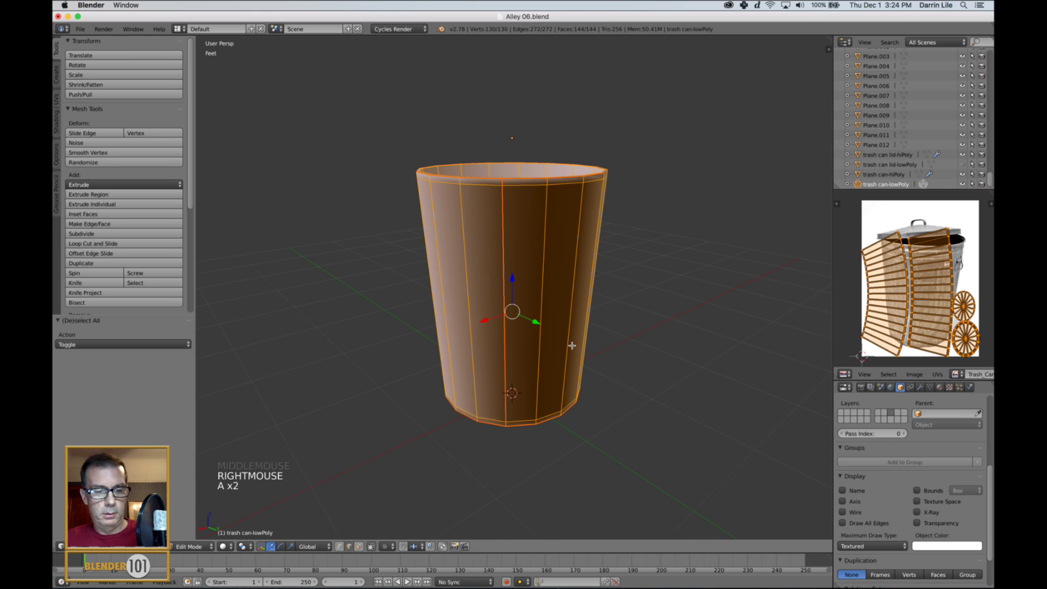
key("ctrl+n")
key("a")
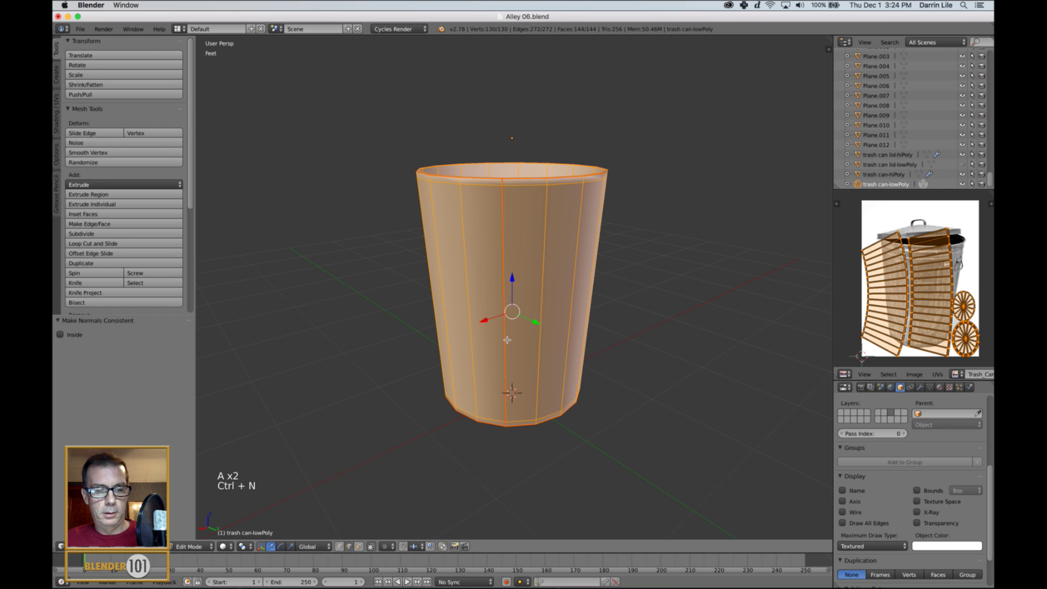
key("Tab")
middle_click_drag(511, 336, 567, 343)
Step: Save the Blender file
key("ctrl+s")
key("ctrl+s")
key("ctrl+s")
key("ctrl+s")
middle_click_drag(612, 326, 601, 339, "shift")
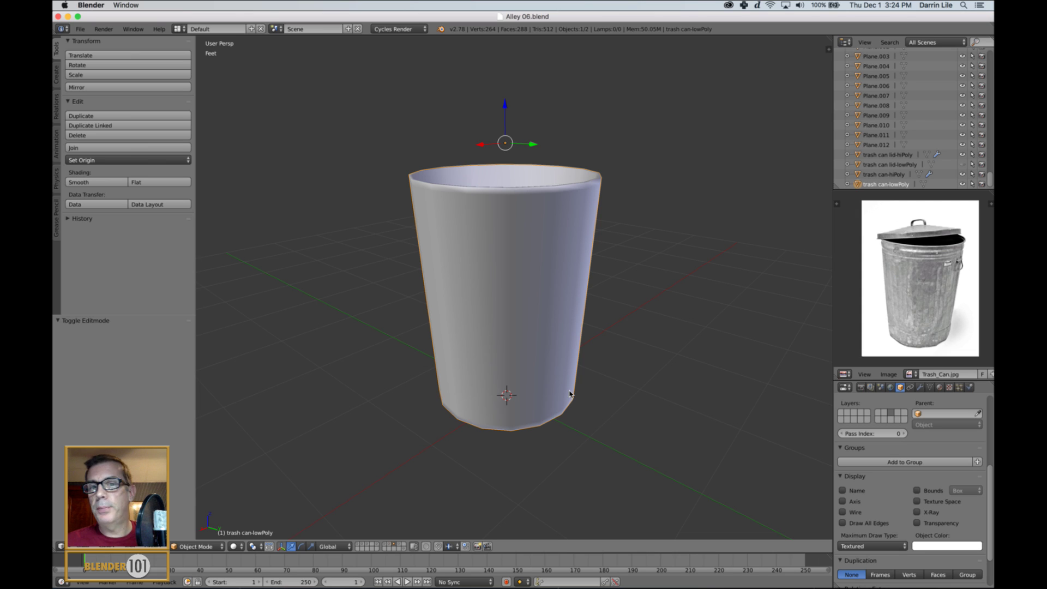
Step: Show the high-poly layer, select the high-poly trash can and hide the unselected objects
left_click(401, 546)
right_click(573, 319)
middle_click_drag(573, 318, 573, 327)
key("shift+h")
scroll(573, 316, "up", 1)
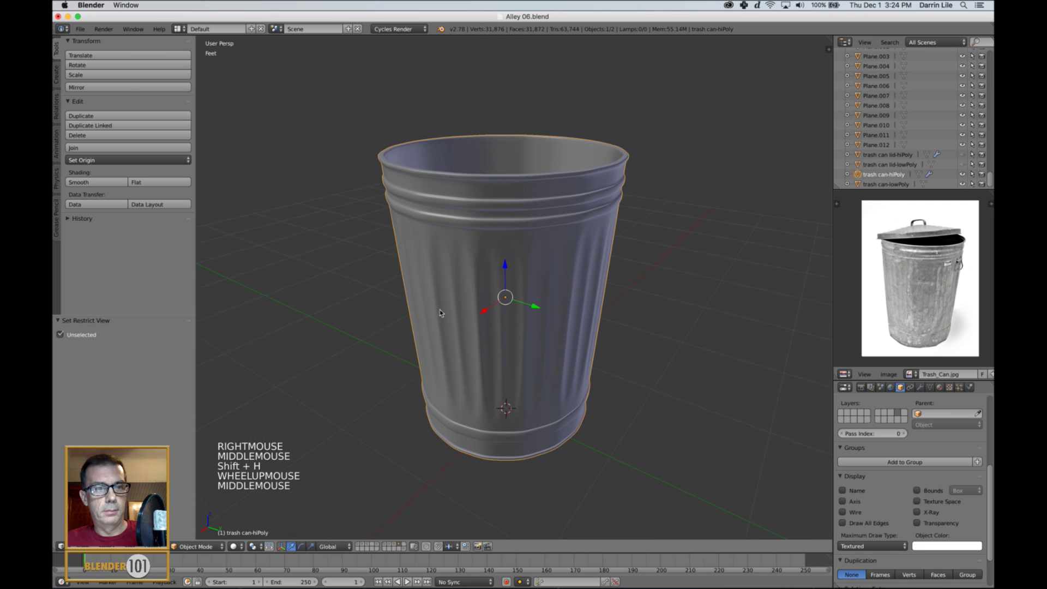
Step: Recalculate all normals of the high-poly trash can with the Inside option on, and view the shading in Object Mode
key("Tab")
middle_click_drag(542, 294, 538, 294)
key("a")
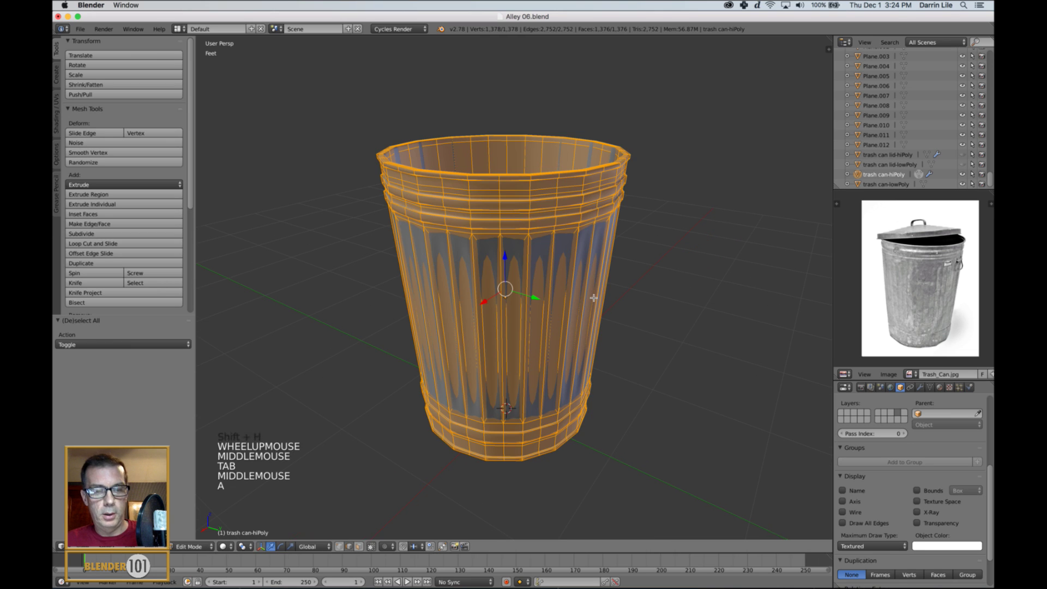
key("ctrl+n")
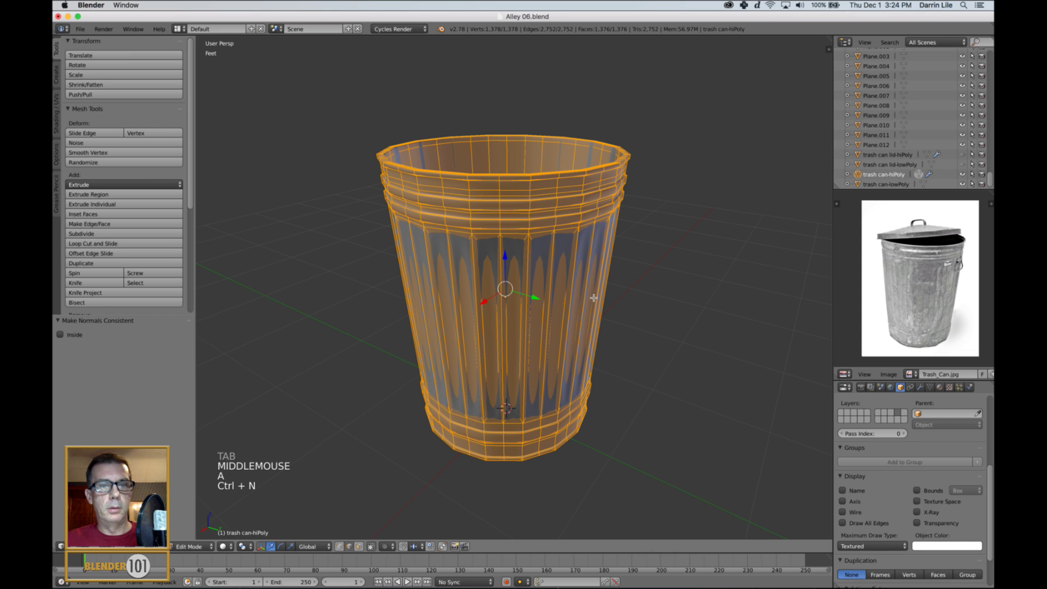
left_click(60, 334)
scroll(312, 346, "down", 2)
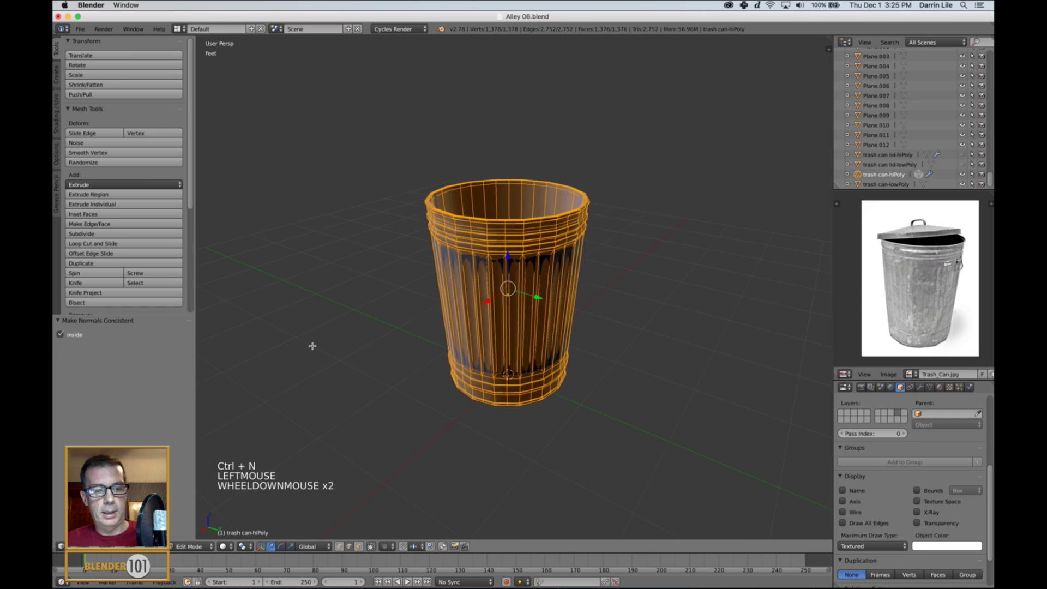
key("a")
key("Tab")
middle_click_drag(600, 381, 586, 327)
Step: Recalculate all normals of the high-poly trash can to face outward and return to Object Mode
right_click(548, 325)
key("Tab")
key("a")
key("a")
key("ctrl+n")
key("a")
key("Tab")
scroll(587, 316, "up", 2)
key("s")
key("s")
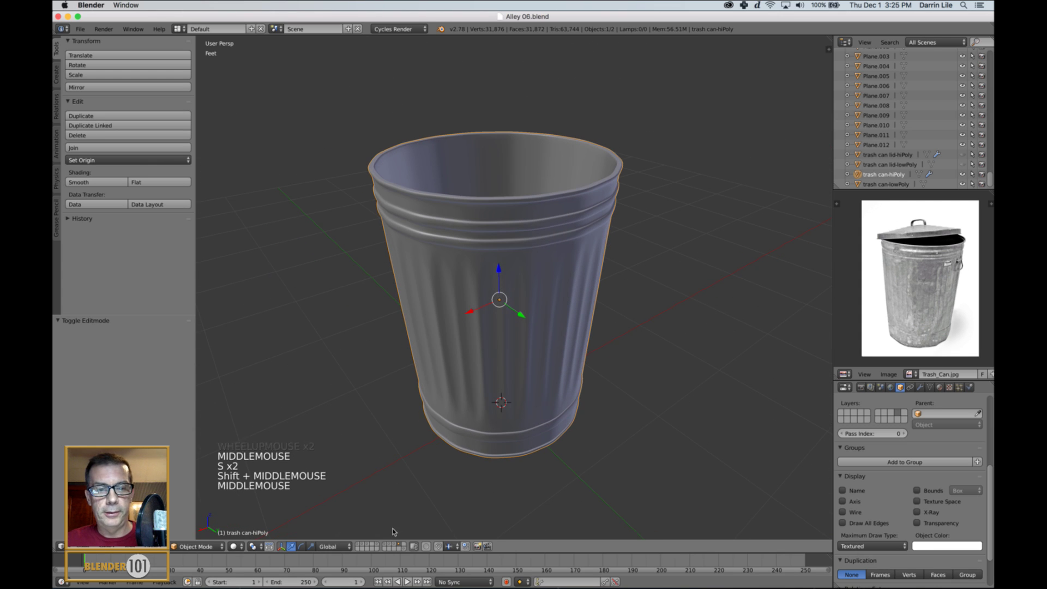
Step: Display the low-poly layer together with the high-poly trash can to compare them, and return to the high-poly layer alone
left_click(491, 423, "shift")
scroll(475, 449, "down", 1)
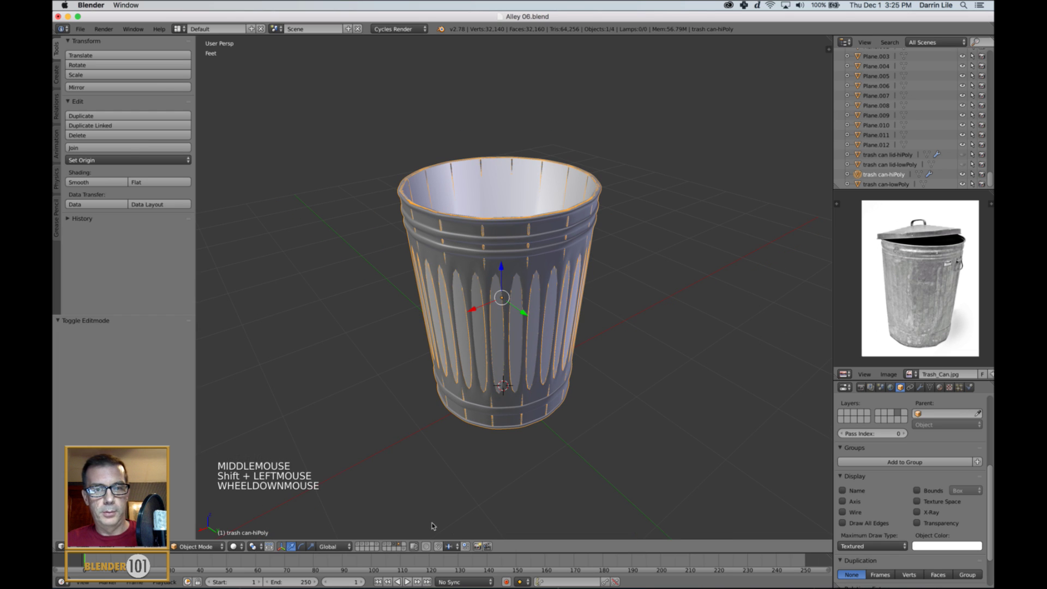
left_click(495, 454)
middle_click_drag(495, 455, 584, 405)
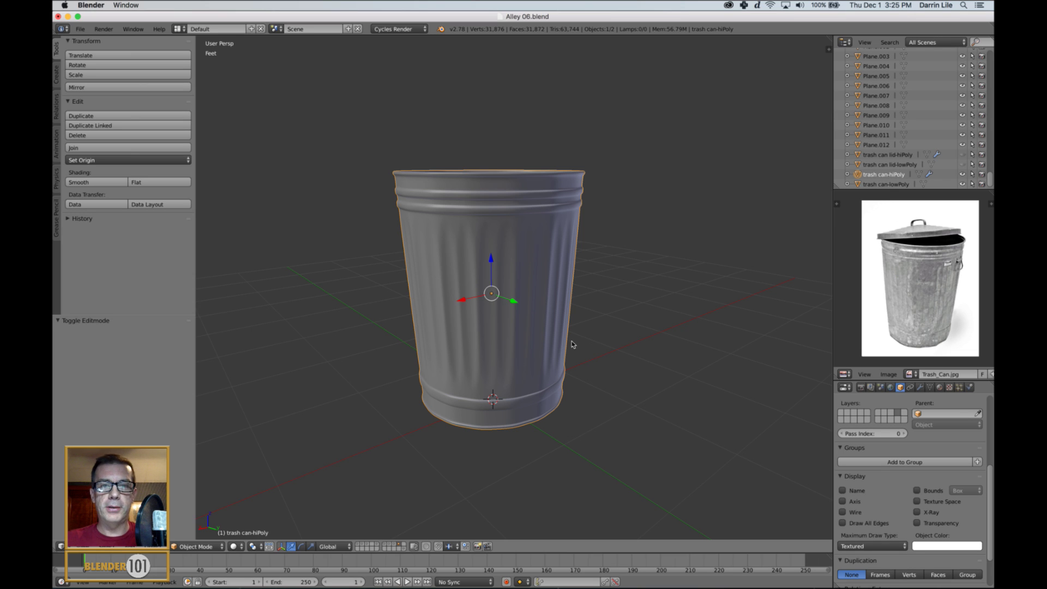
mouse_move(617, 297)
middle_mouse_down()
mouse_move(608, 305)
mouse_move(608, 297)
middle_mouse_up()
key("s")
key("s")
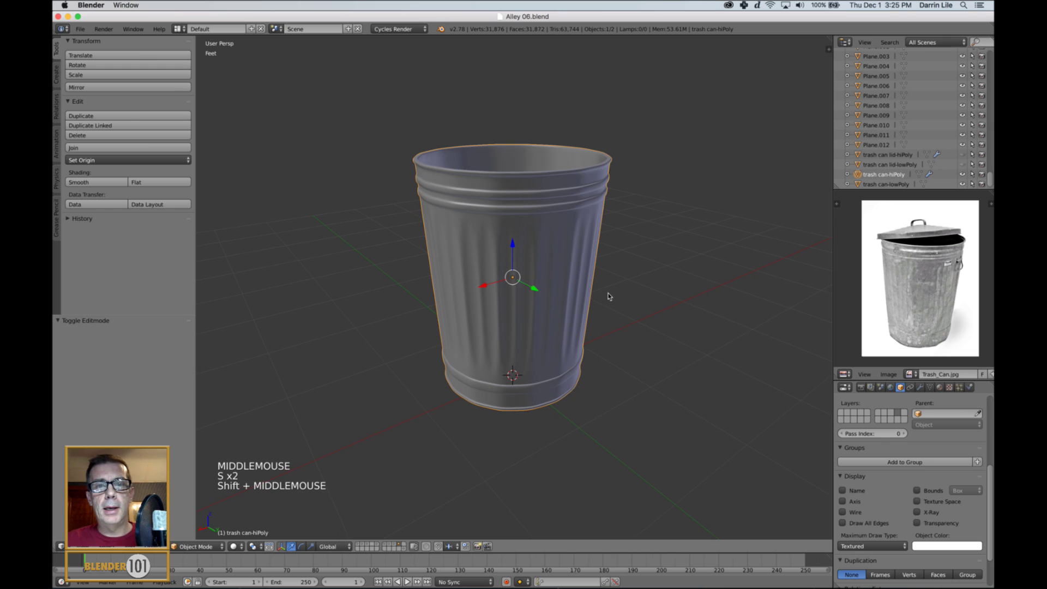
Step: Show the low-poly trash can's layer and add the other scene layers so the whole alley is displayed around it
left_click(395, 544)
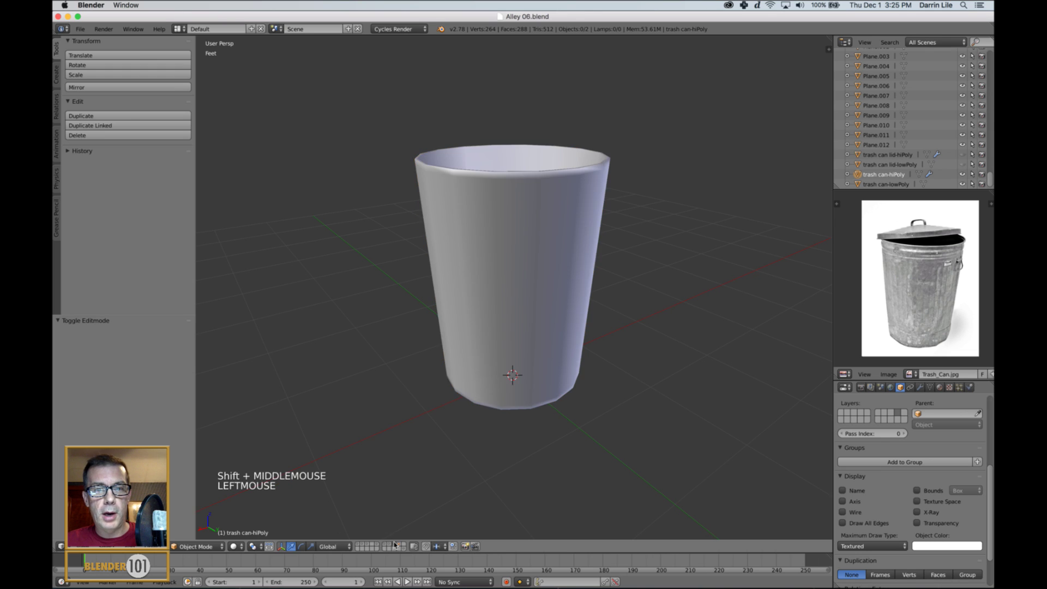
scroll(481, 444, "down", 3)
left_click(385, 544, "shift")
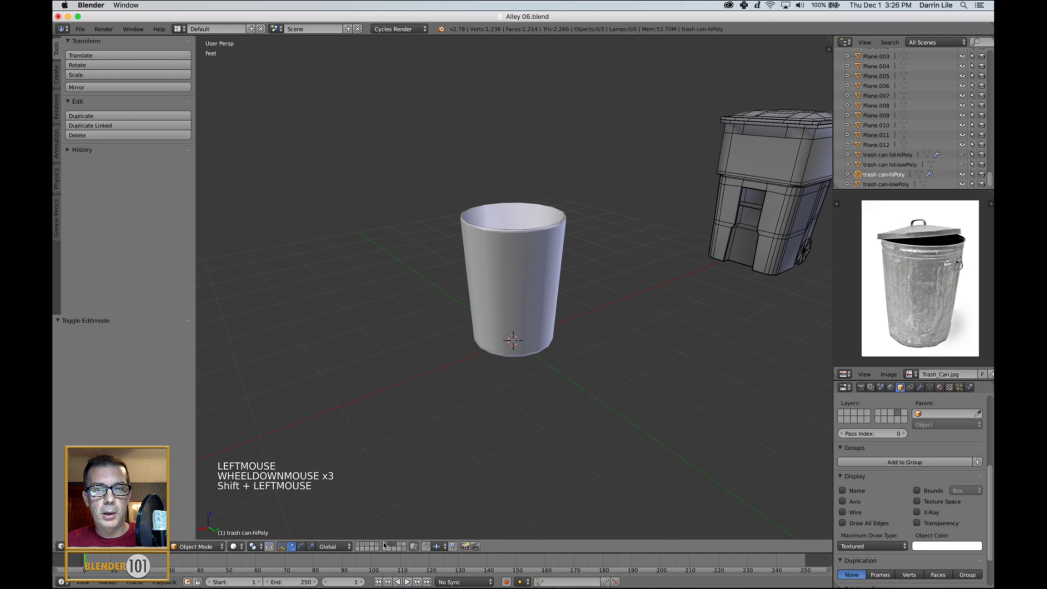
left_click(380, 544, "shift")
left_click(374, 544, "shift")
left_click(367, 544, "shift")
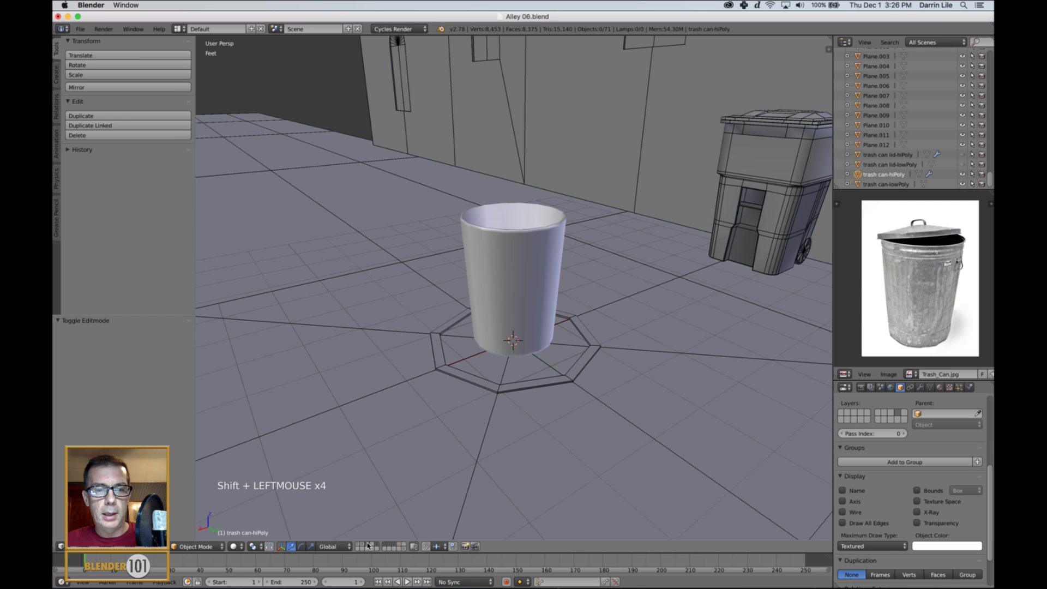
left_click(363, 544, "shift")
left_click(359, 545, "shift")
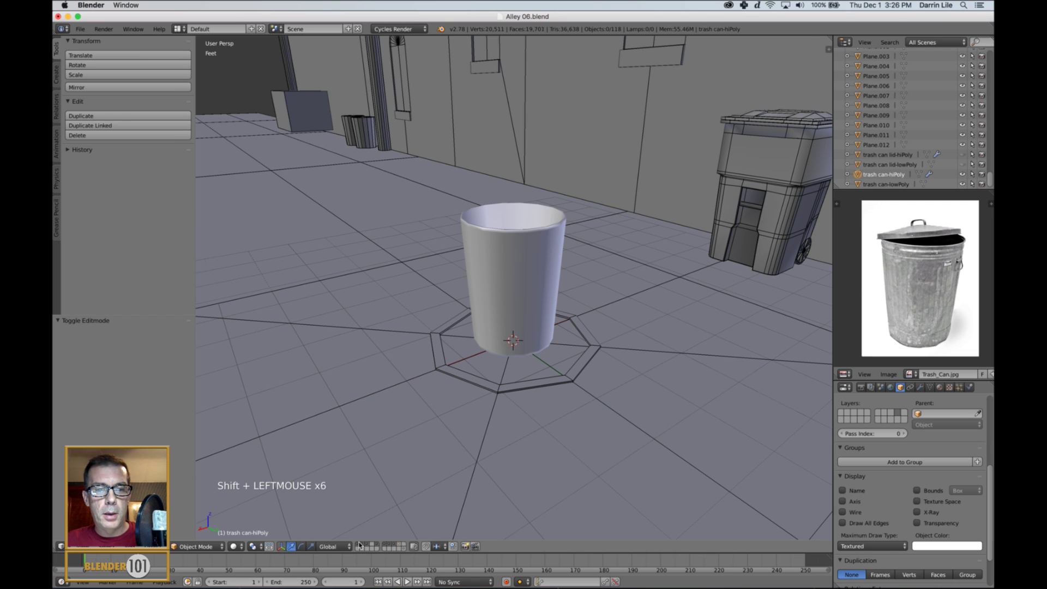
Step: Examine the full alley model with its buildings, car and dumpsters around the trash can from several angles
scroll(490, 358, "down", 3)
middle_click_drag(627, 308, 515, 303)
scroll(618, 309, "down", 6)
scroll(594, 300, "down", 2)
scroll(601, 290, "down", 3)
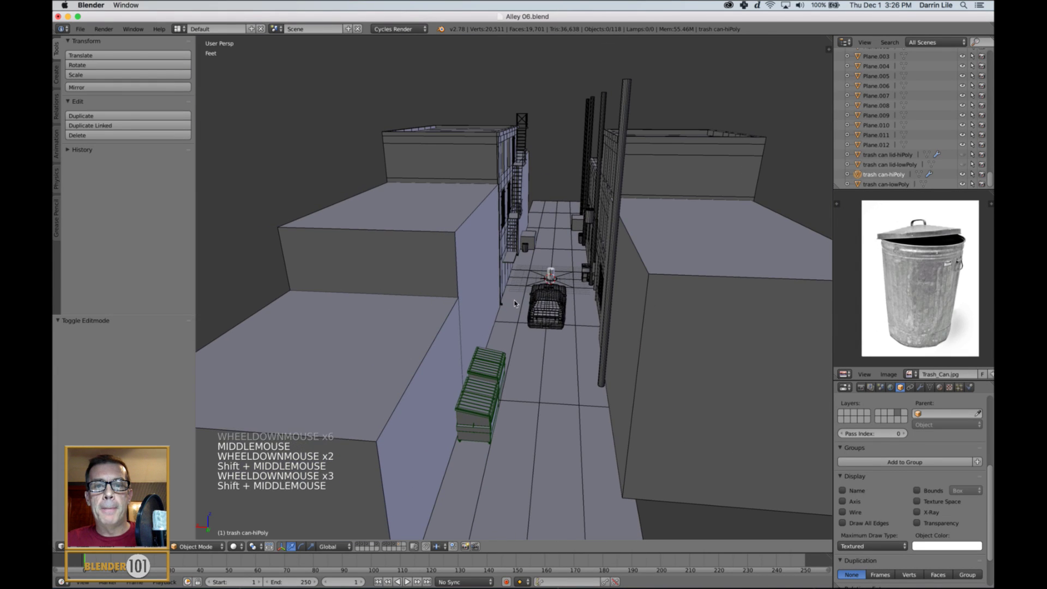
scroll(514, 304, "up", 2)
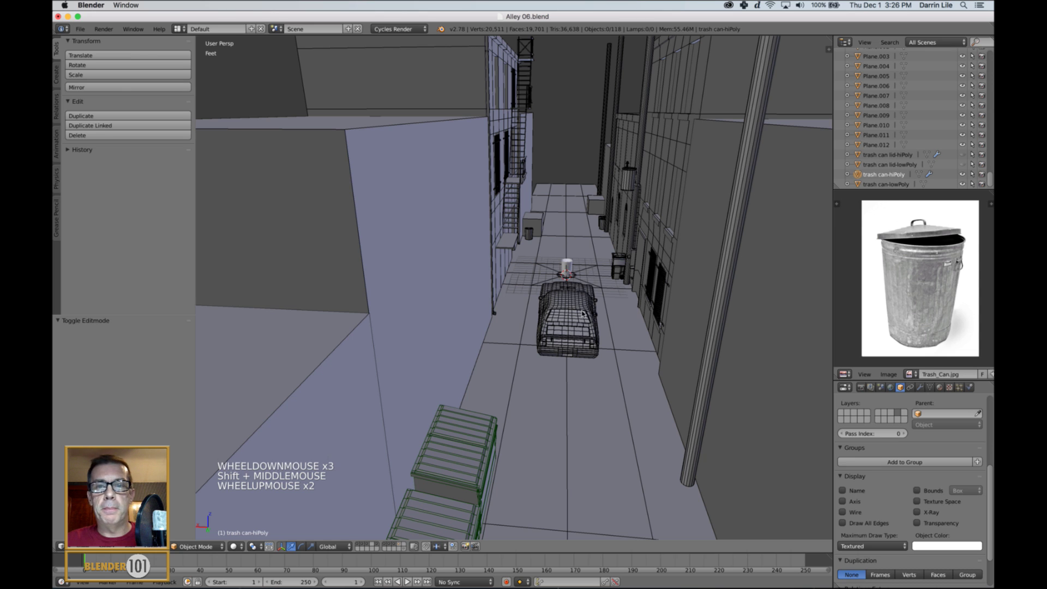
middle_click_drag(582, 317, 548, 325)
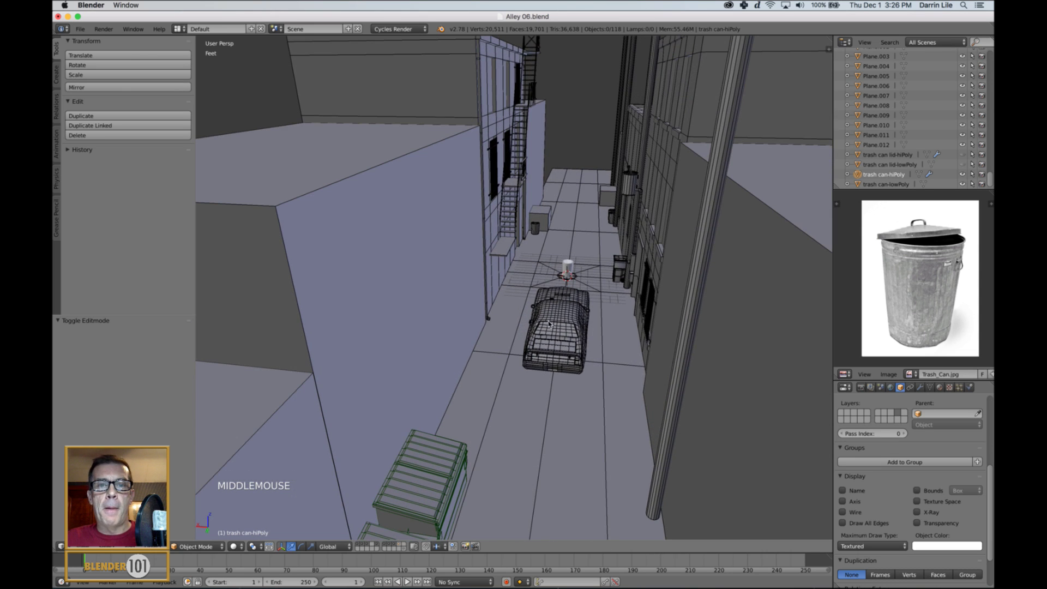
scroll(520, 241, "down", 3)
middle_click_drag(520, 240, 605, 185)
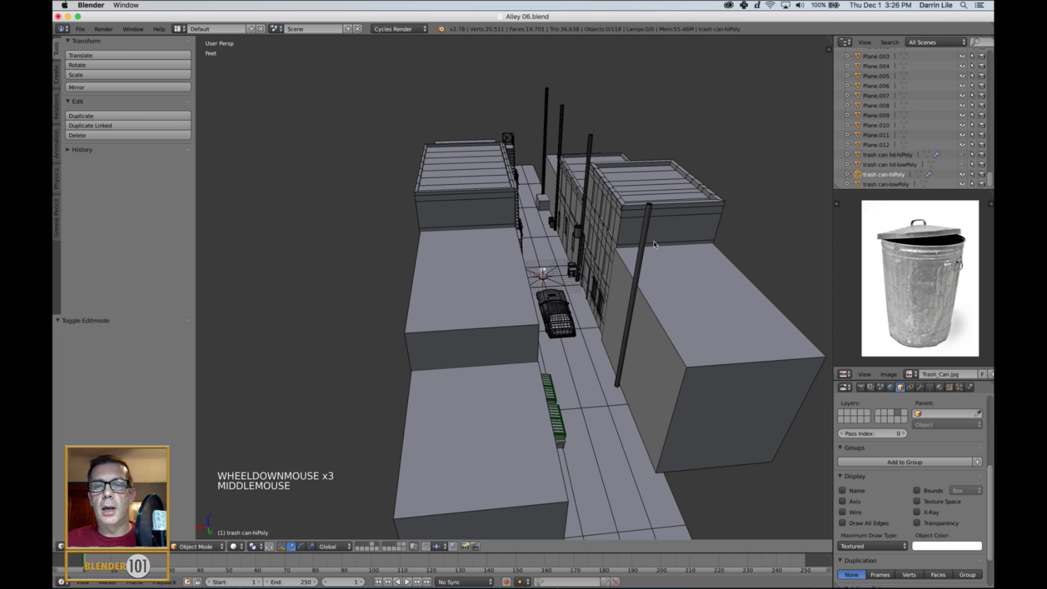
middle_click_drag(699, 290, 652, 305)
scroll(641, 279, "up", 2)
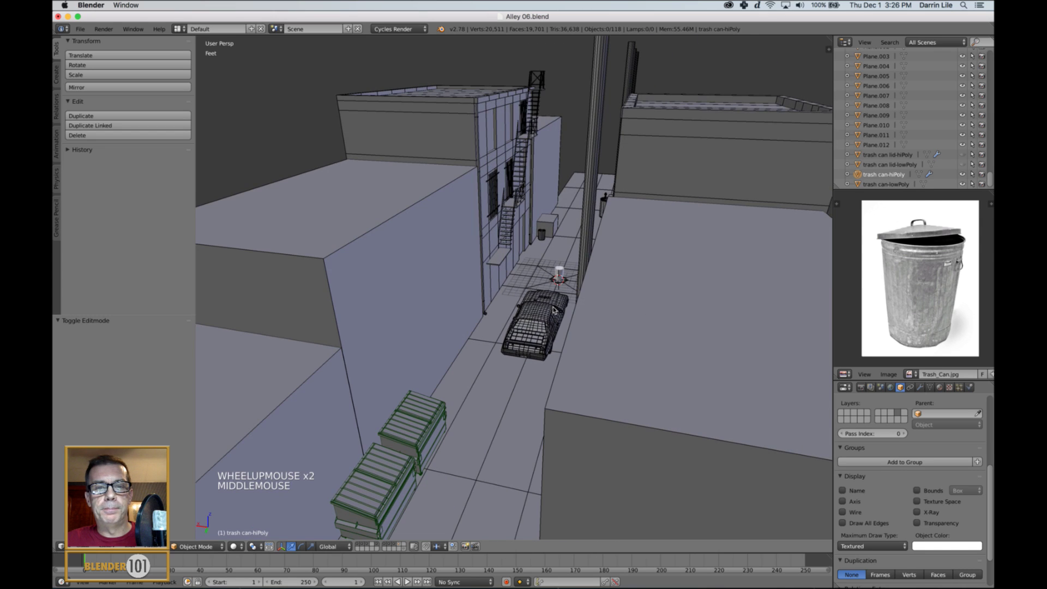
middle_click_drag(553, 309, 603, 309, "shift")
scroll(584, 301, "up", 2)
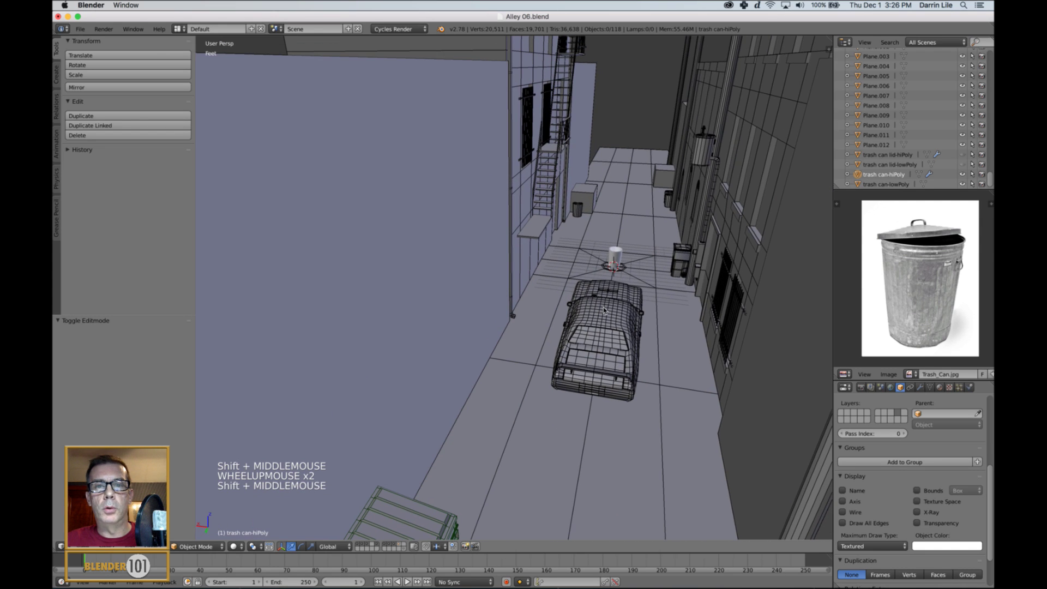
scroll(603, 309, "down", 1)
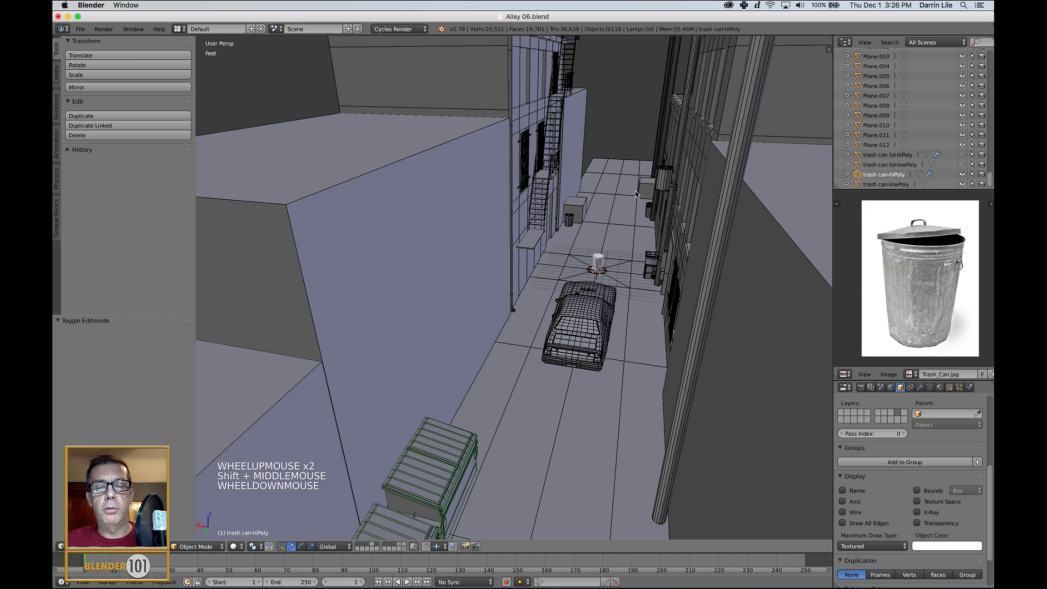
middle_click_drag(602, 221, 584, 268)
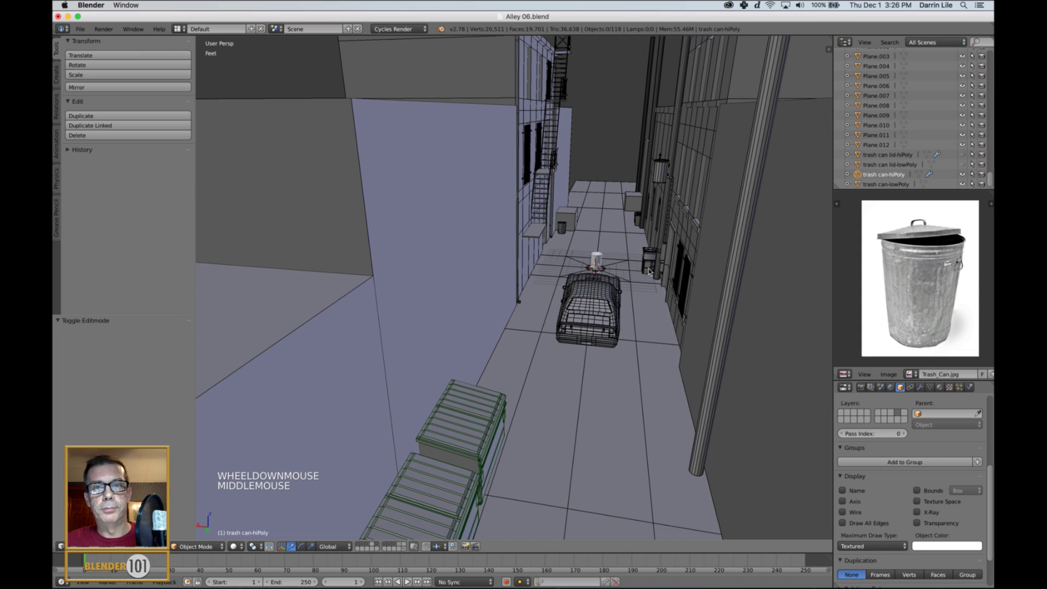
middle_click_drag(651, 272, 646, 274)
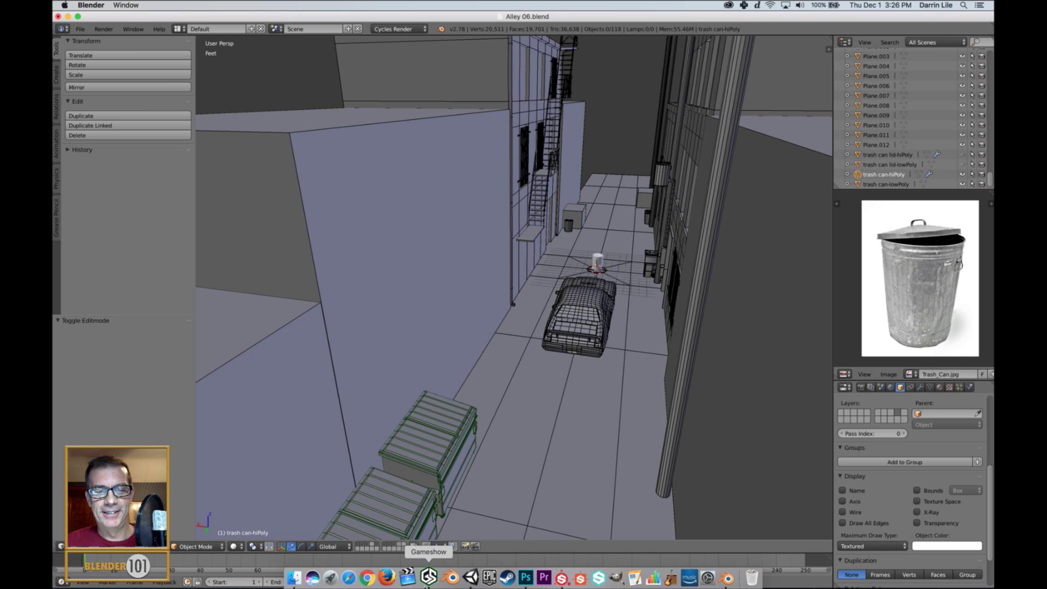
Step: Switch to Gameshow and transition the live stream to the End Card 3 shot
left_click(428, 577)
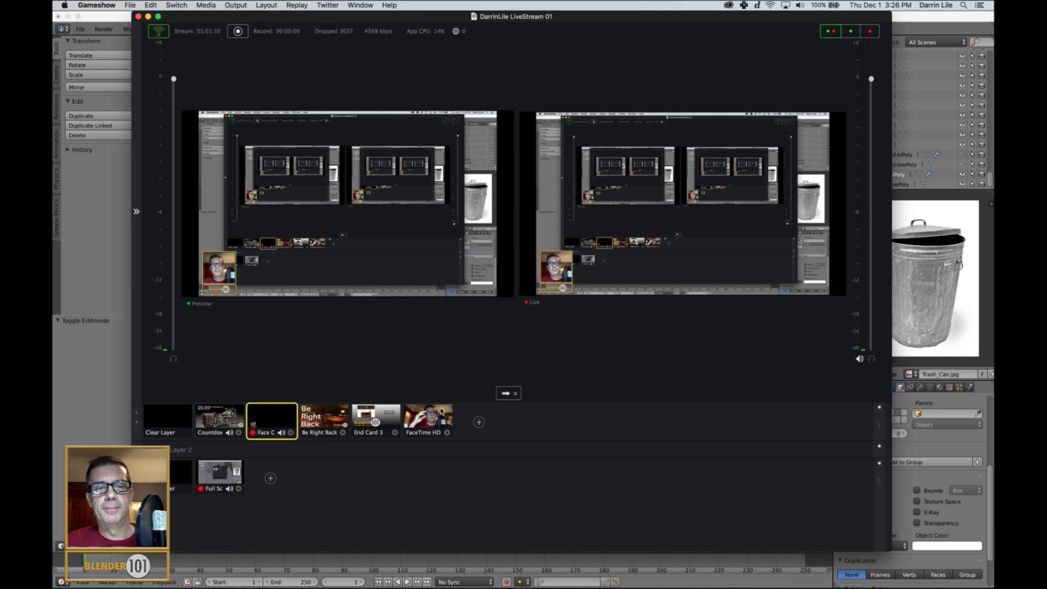
left_click(381, 428)
left_click(509, 393)
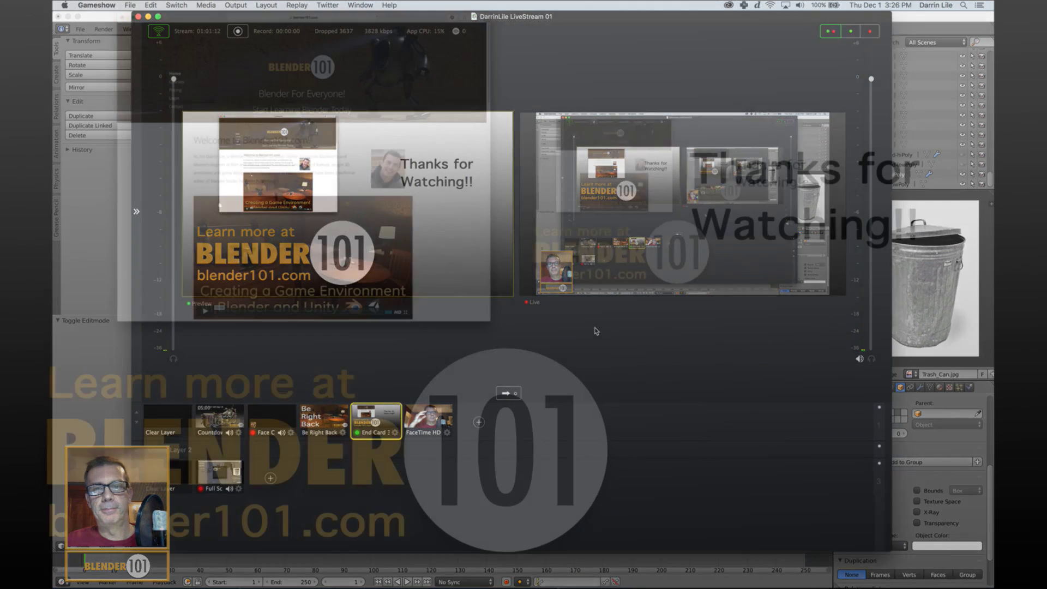